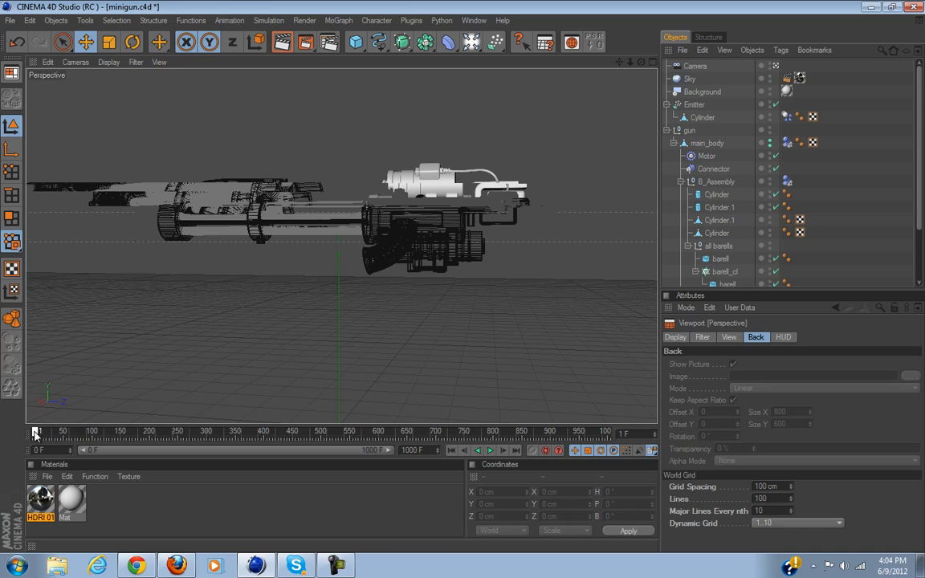
Collapse the gun hierarchy and leave the scene camera's view.
left_click(666, 130)
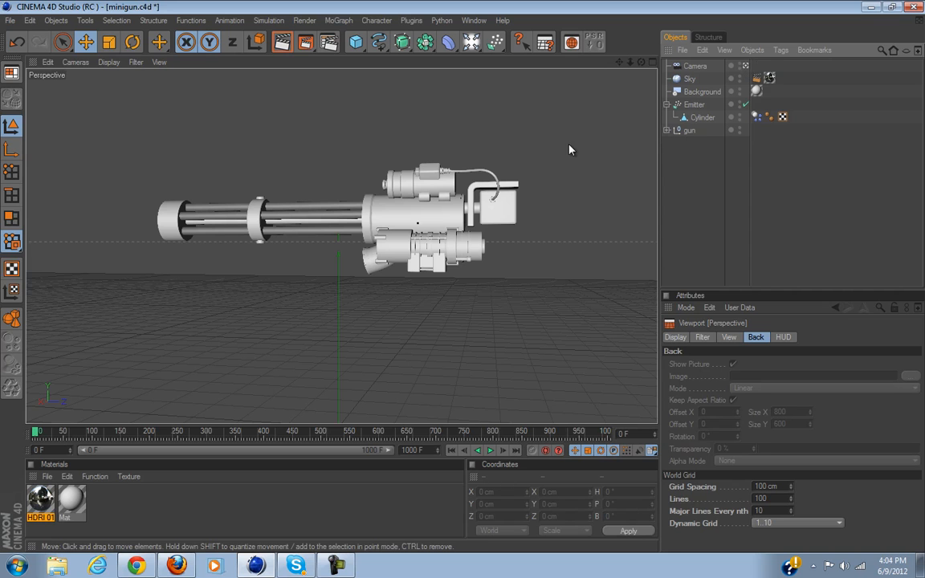
scroll(399, 252, "down", 3)
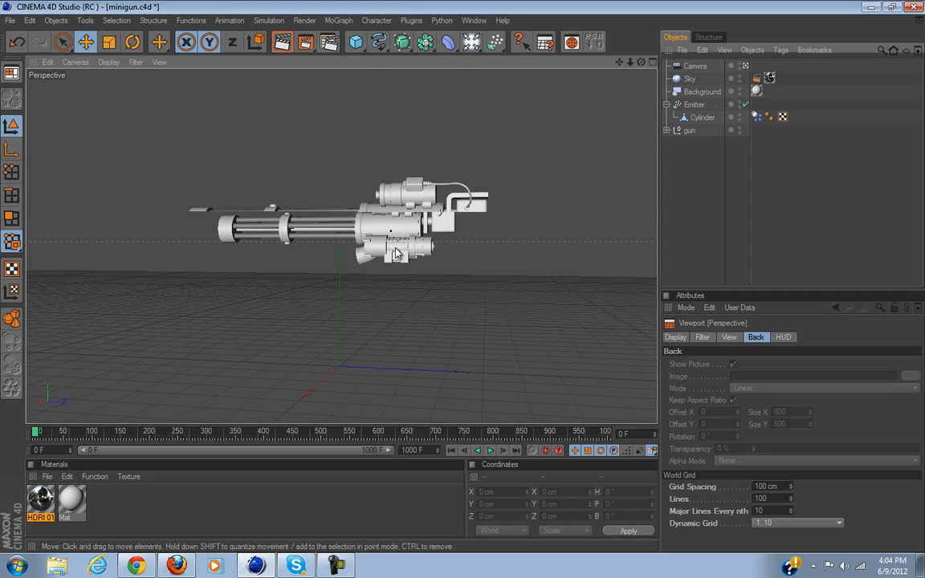
left_click(745, 67)
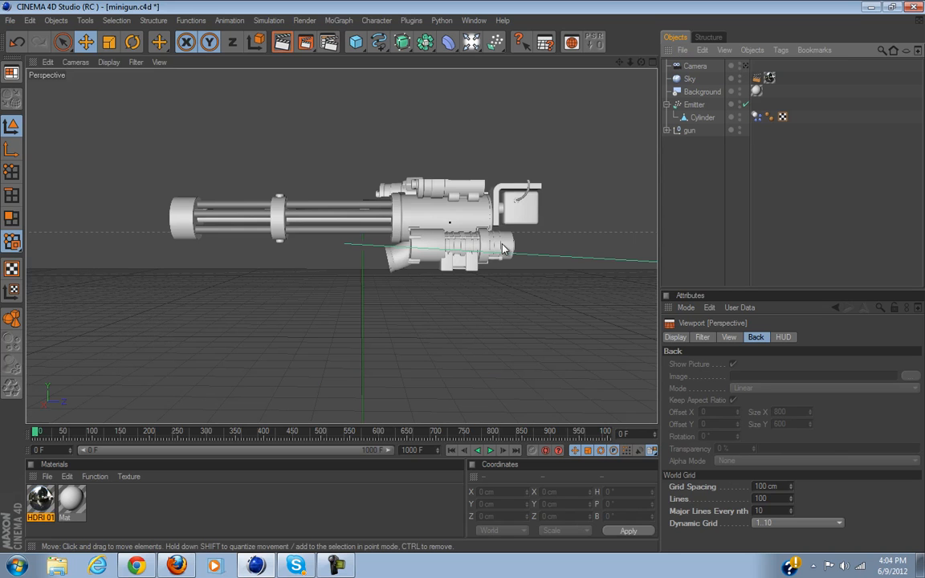
Hide the Camera object in the editor viewport.
scroll(436, 281, "down", 4)
left_click_drag(325, 298, 466, 282, "alt")
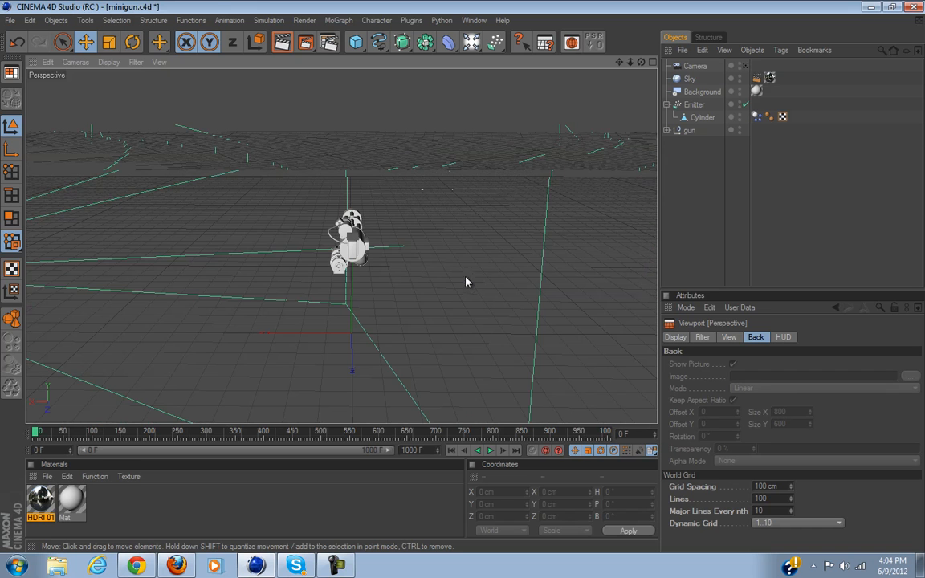
left_click(740, 65)
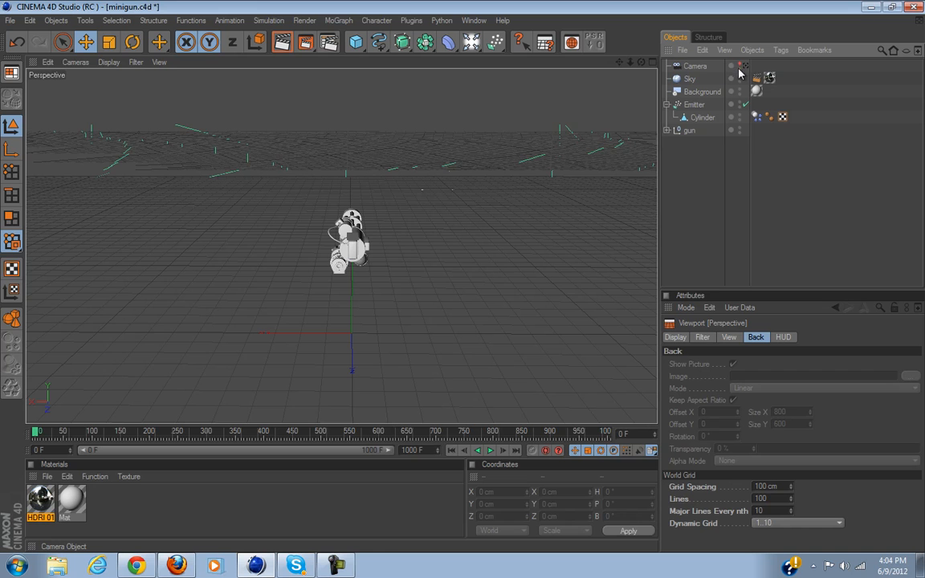
Inspect the minigun's barrels, main body and rear bracket from several angles.
left_click_drag(253, 298, 343, 302, "alt")
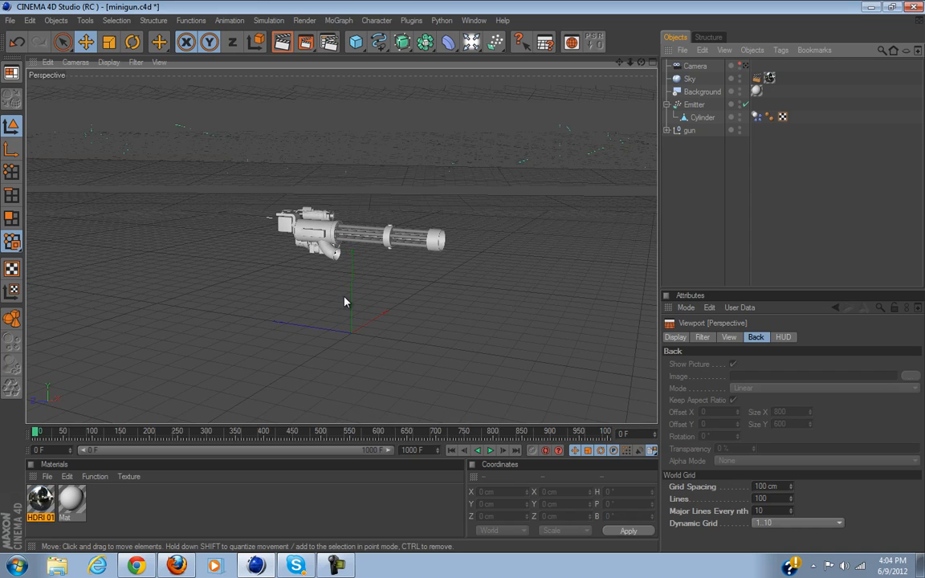
scroll(300, 318, "up", 10)
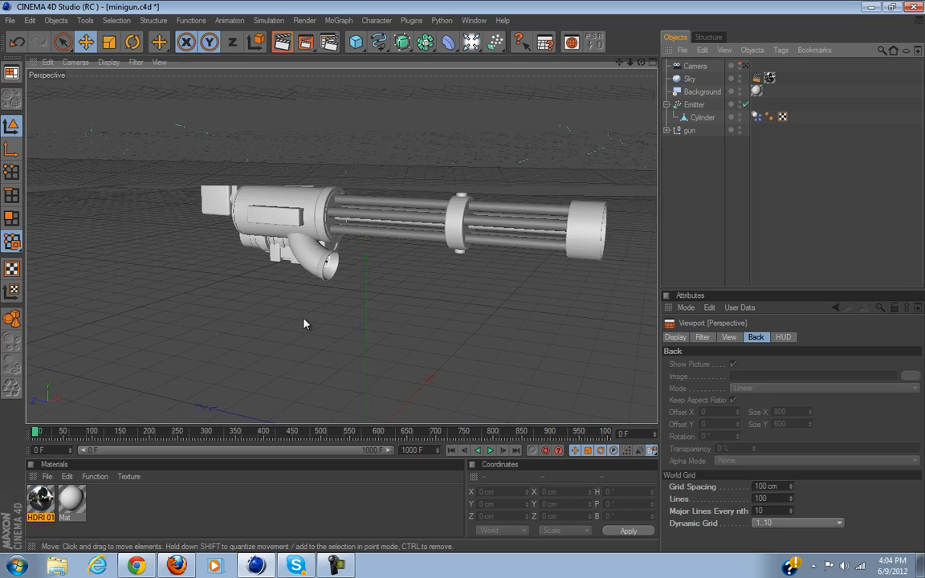
scroll(304, 324, "up", 10)
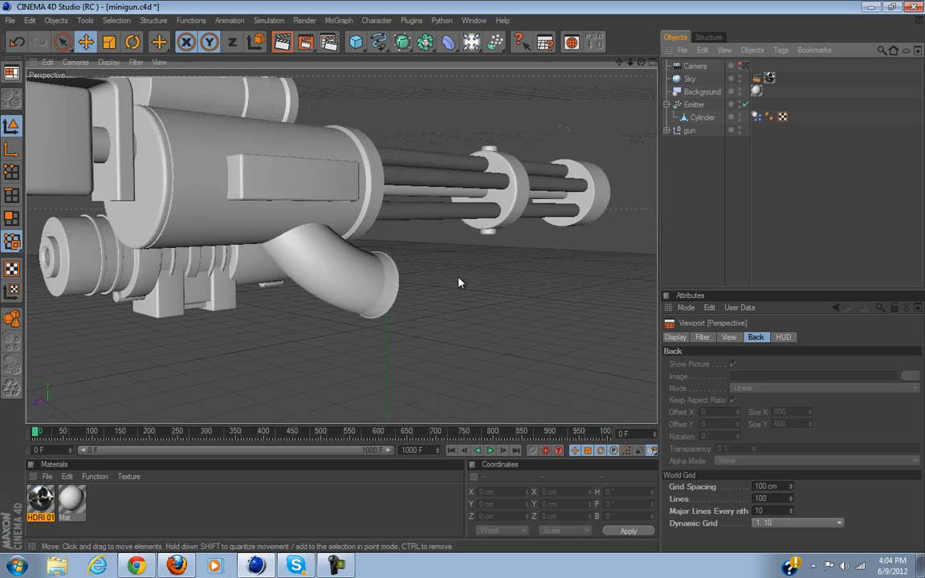
scroll(458, 281, "up", 3)
scroll(457, 281, "down", 12)
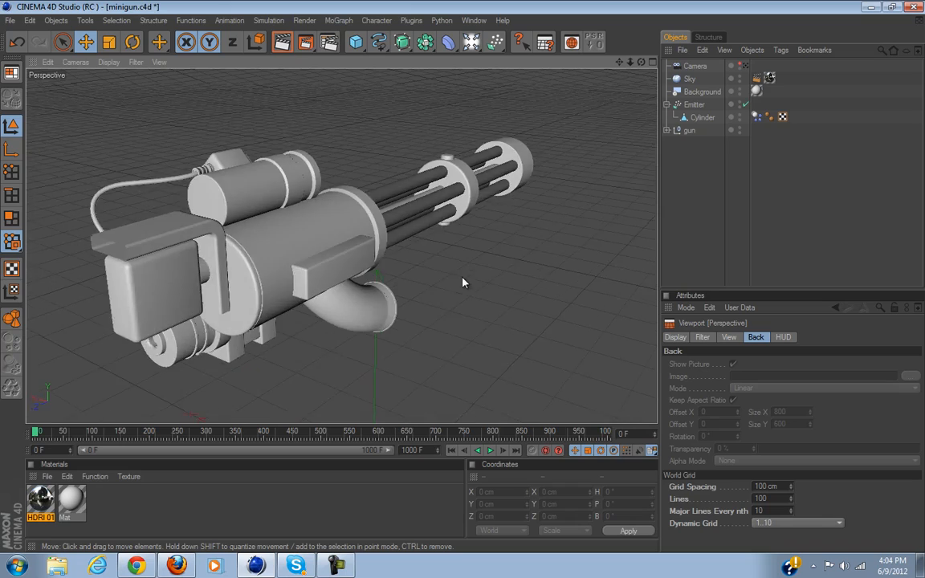
mouse_move(456, 284)
left_mouse_down("alt")
mouse_move(284, 362)
mouse_move(460, 281)
mouse_move(465, 291)
mouse_move(467, 270)
mouse_move(475, 291)
mouse_move(464, 281)
mouse_move(483, 274)
mouse_move(465, 278)
left_mouse_up("alt")
left_click_drag(354, 318, 84, 277, "alt")
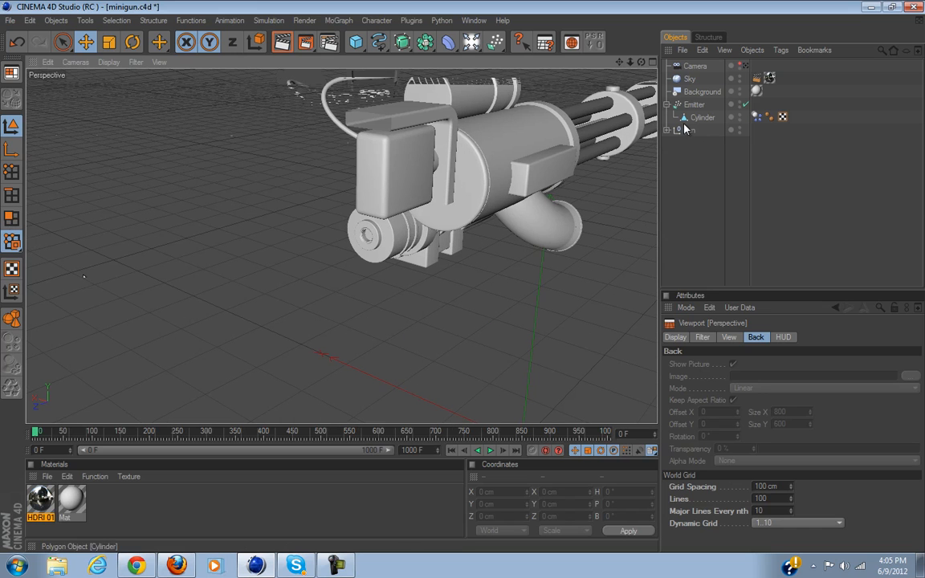
Select the L-shaped bracket behind the main body and try Close Polygon Hole on it in polygon mode.
left_click(386, 117)
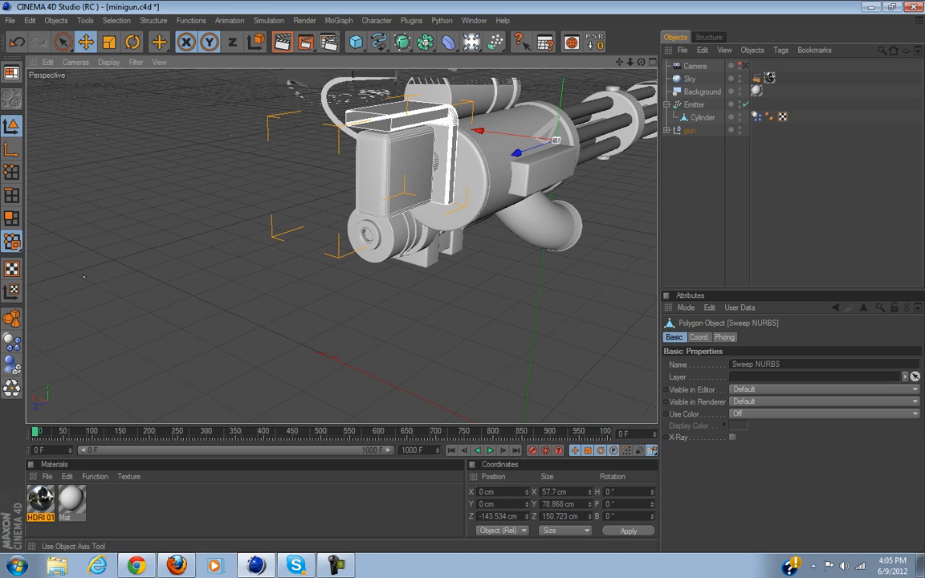
left_click(13, 220)
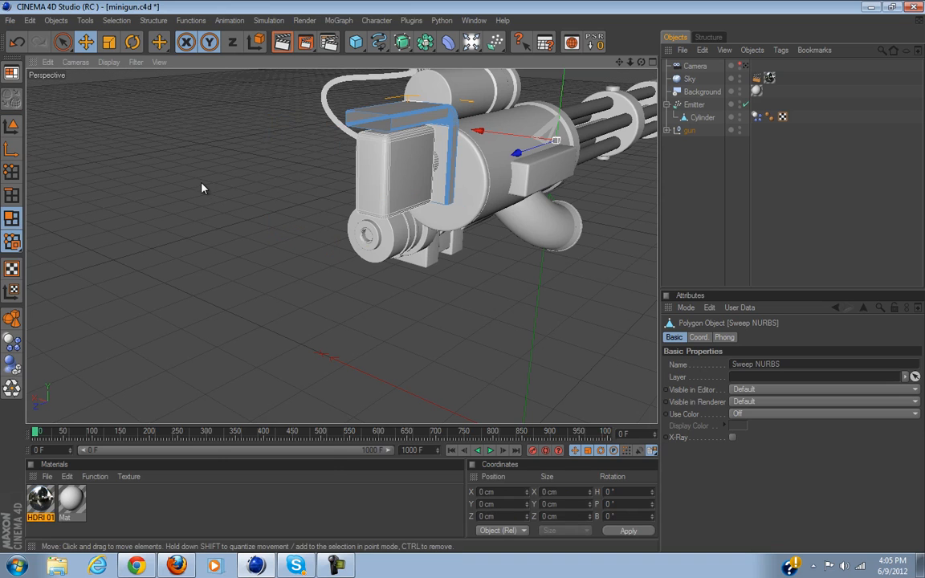
right_click(202, 186)
left_click(254, 151)
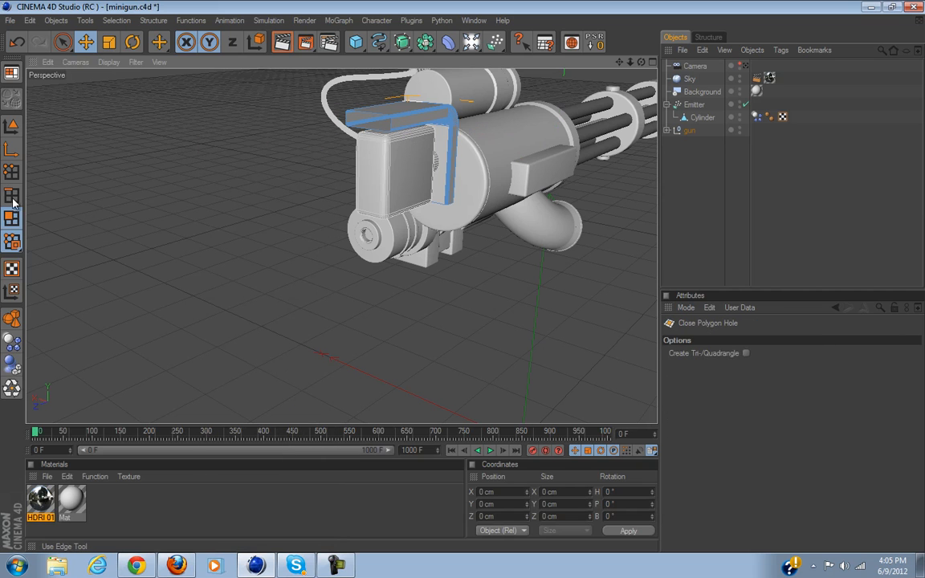
Optimize the bracket's mesh in point mode for polygons, unused points and points with a 0.01 cm tolerance.
left_click(12, 173)
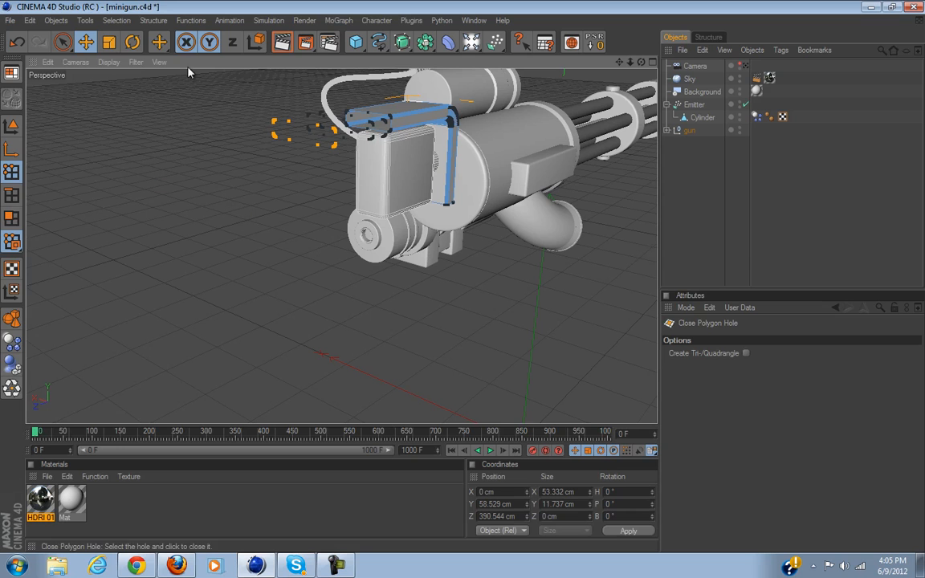
left_click(62, 43)
left_click(73, 122)
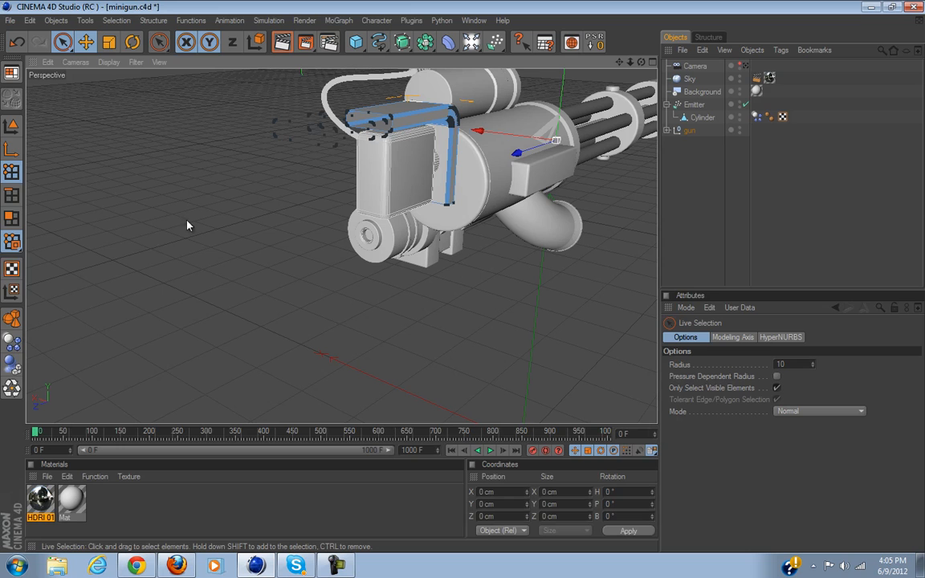
left_click(12, 343)
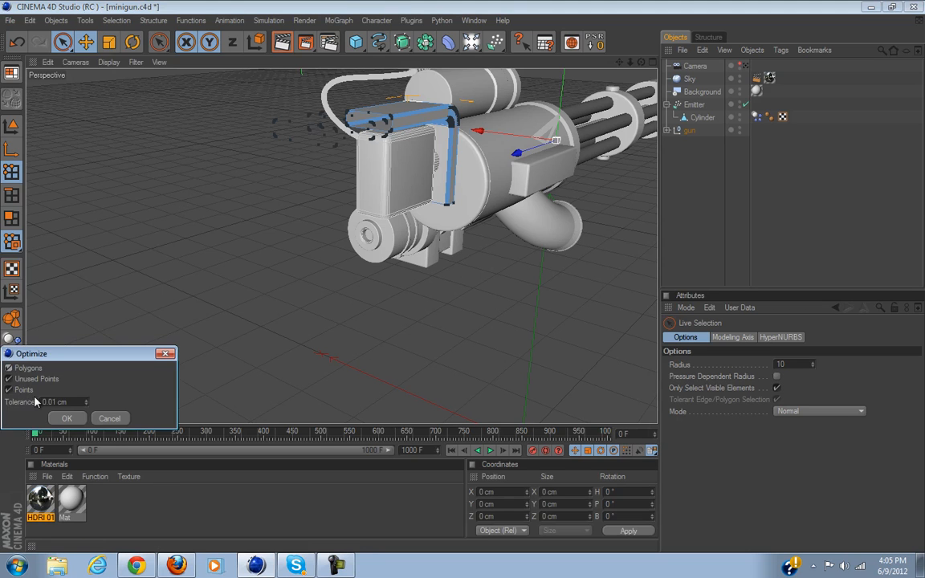
left_click(69, 418)
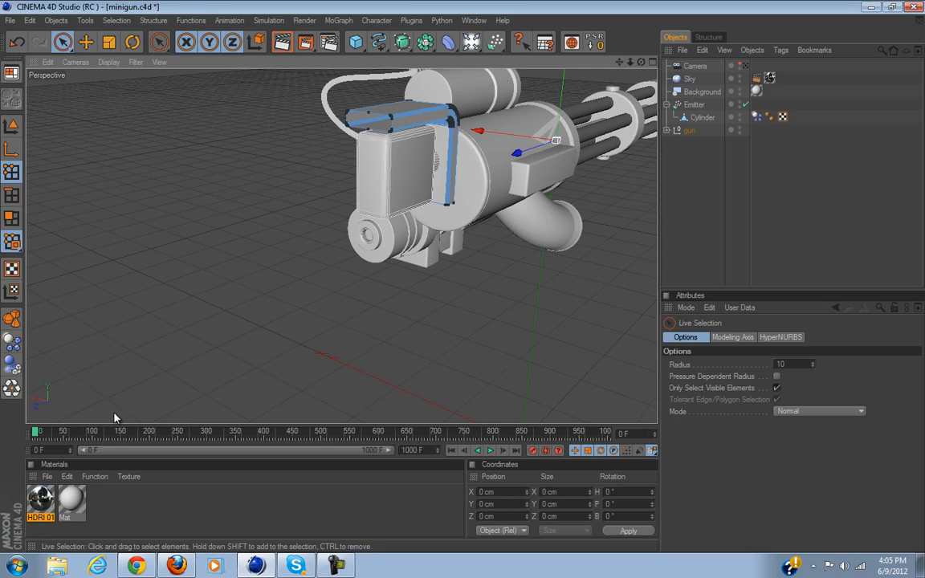
Close the open rear end of the bracket with Close Polygon Hole.
right_click(118, 172)
left_click(178, 247)
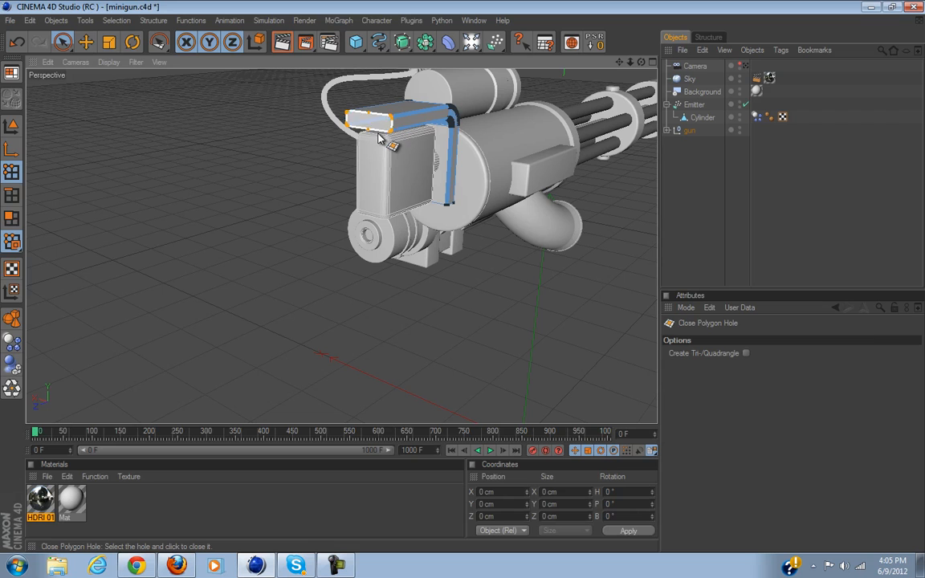
left_click(62, 42)
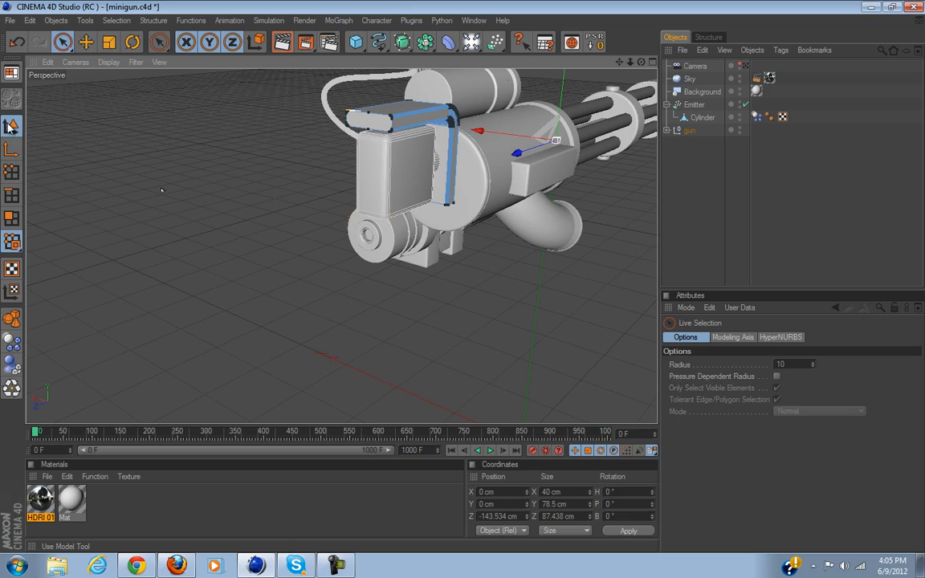
Lengthen the bracket backward by moving its rear end polygon along Z to about 425.6 cm.
left_click(11, 125)
left_click(12, 218)
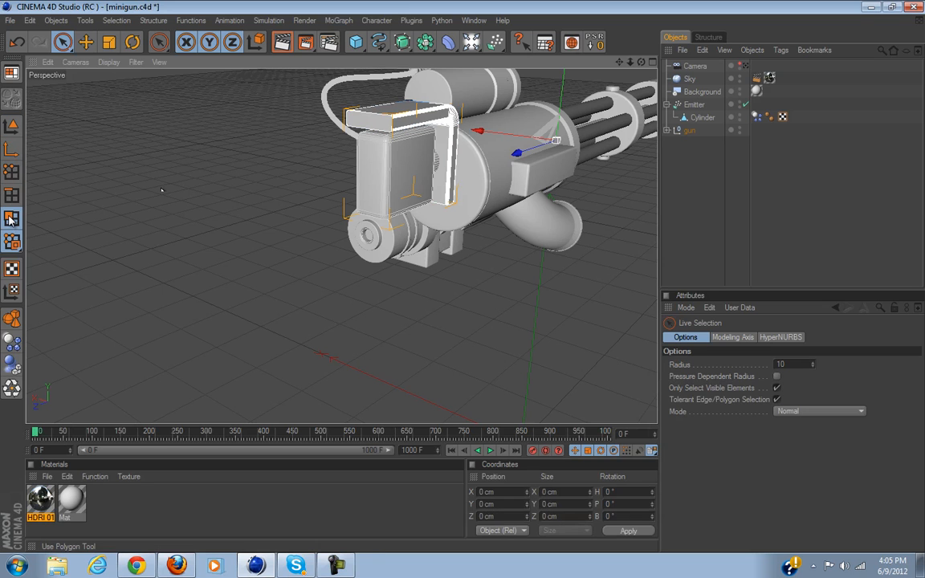
left_click(363, 128)
mouse_move(464, 278)
left_mouse_down("alt")
mouse_move(467, 289)
mouse_move(343, 244)
mouse_move(461, 282)
mouse_move(503, 277)
mouse_move(462, 282)
left_mouse_up("alt")
left_click_drag(310, 222, 464, 277, "alt")
scroll(314, 230, "down", 5)
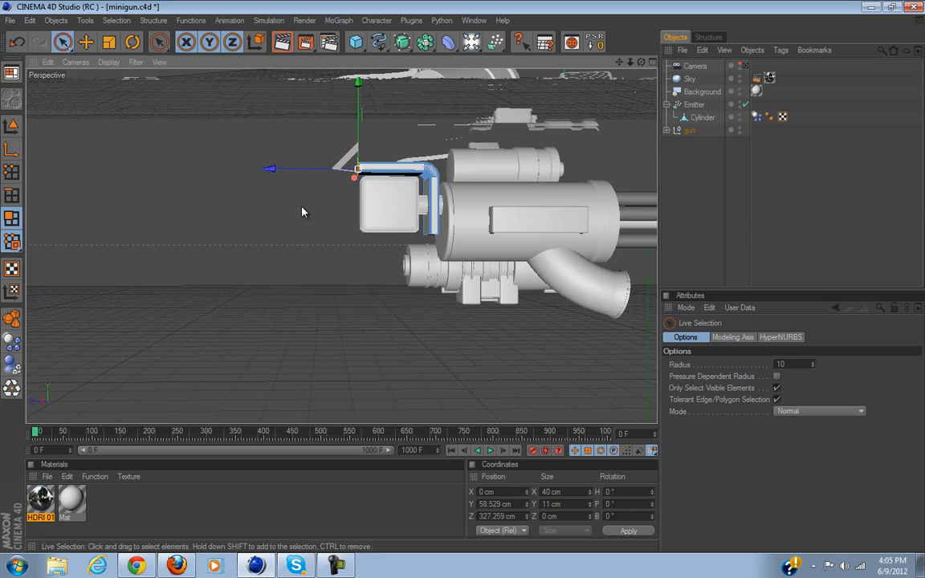
left_click_drag(308, 198, 529, 229, "alt")
left_click_drag(463, 261, 434, 228, "alt")
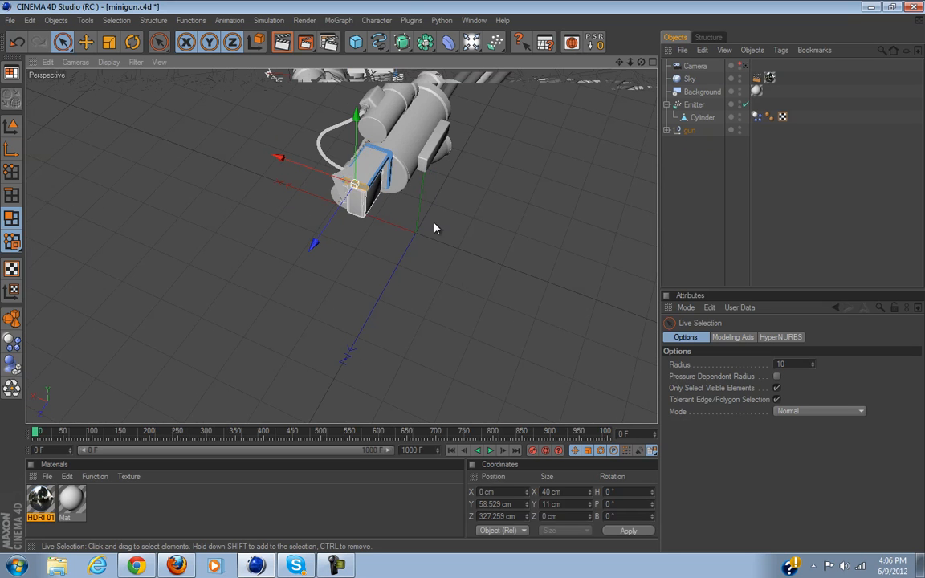
left_click_drag(417, 160, 420, 193, "alt")
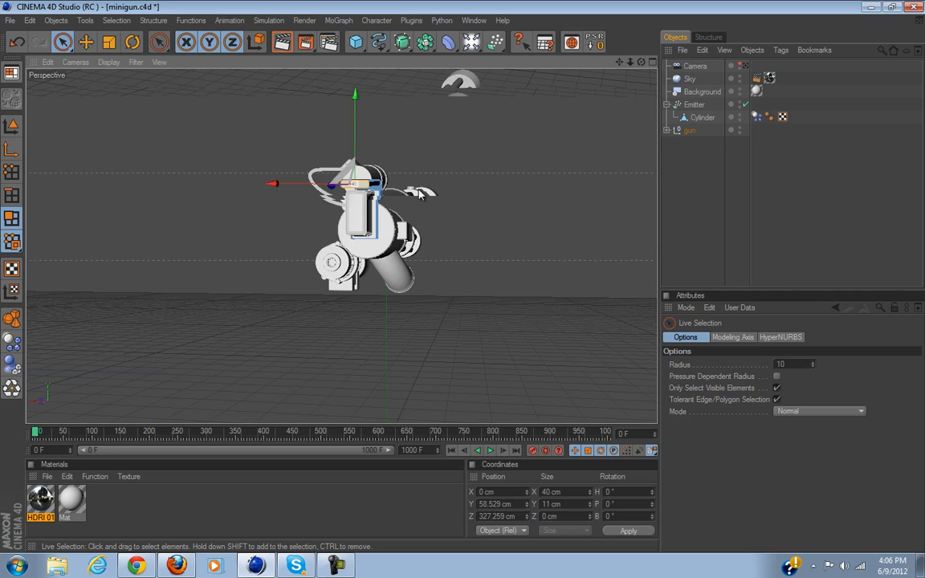
left_click_drag(394, 271, 455, 278, "alt")
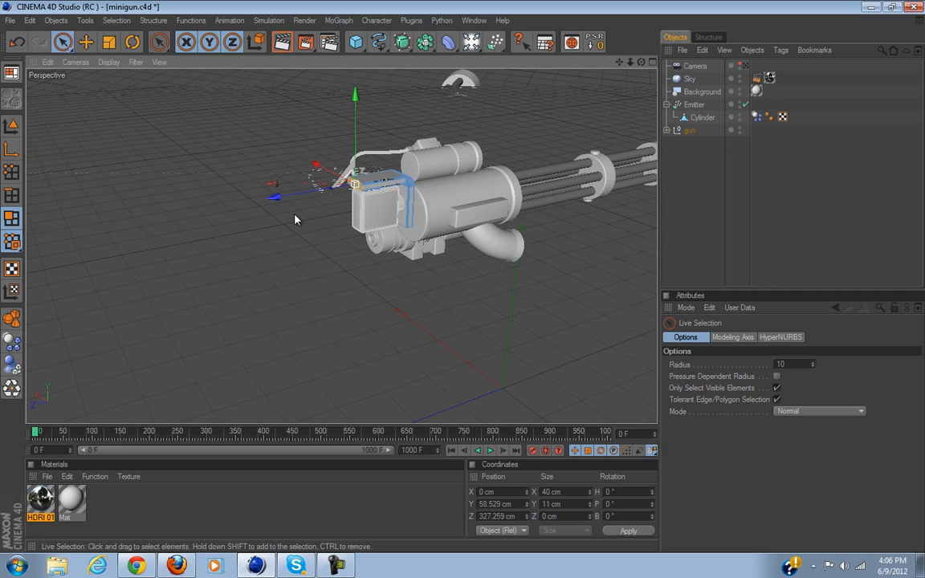
left_click_drag(289, 202, 466, 279)
left_click_drag(239, 192, 461, 277)
left_click_drag(347, 201, 453, 192, "alt")
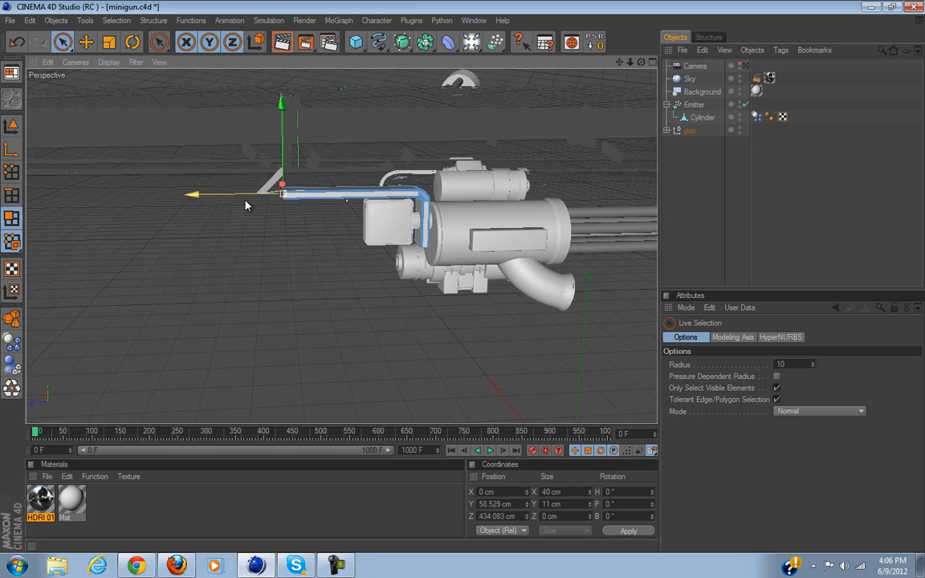
left_click_drag(232, 199, 466, 280)
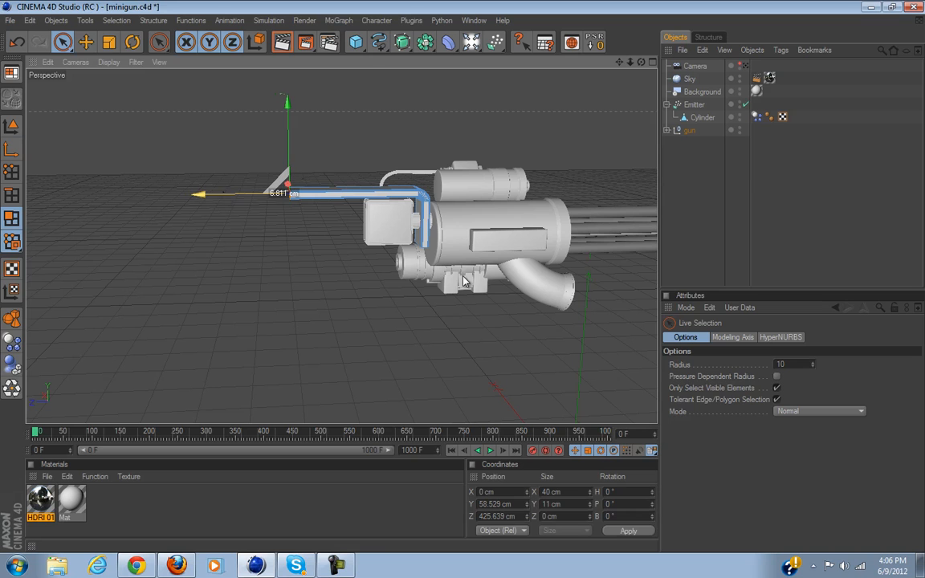
Show the bracket in the Right view and add a cube to the scene in model mode.
left_click(652, 63)
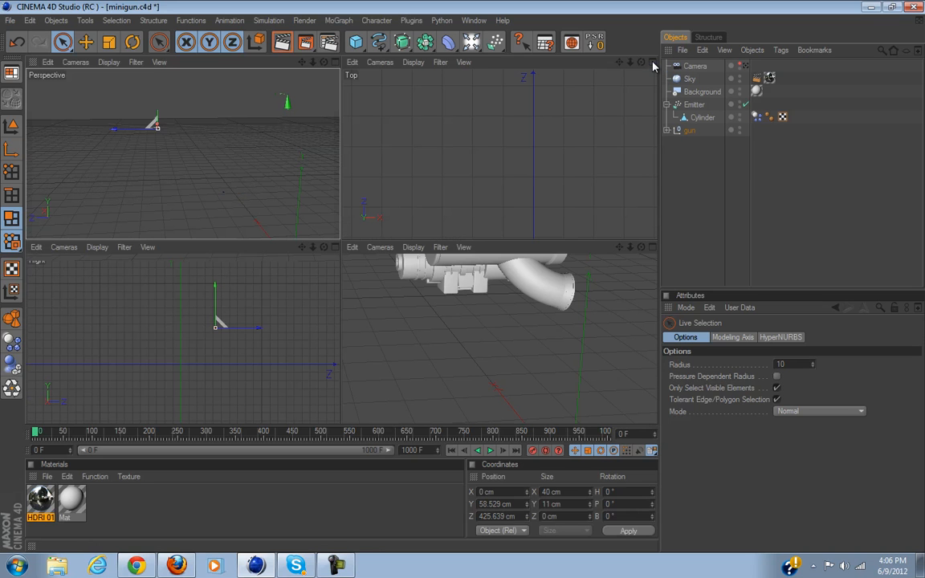
middle_click(483, 144)
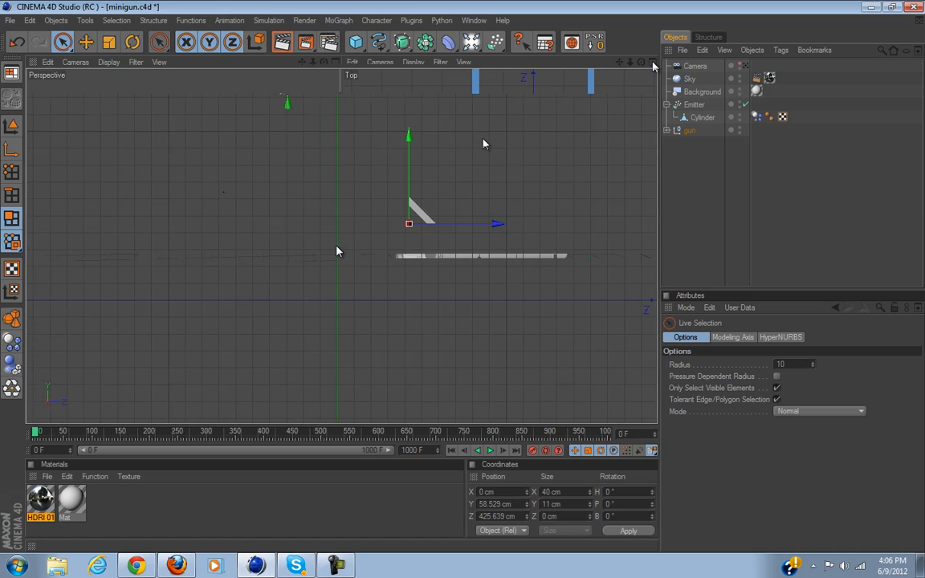
middle_click_drag(463, 277, 405, 270, "alt")
scroll(355, 265, "up", 6)
scroll(463, 268, "up", 2)
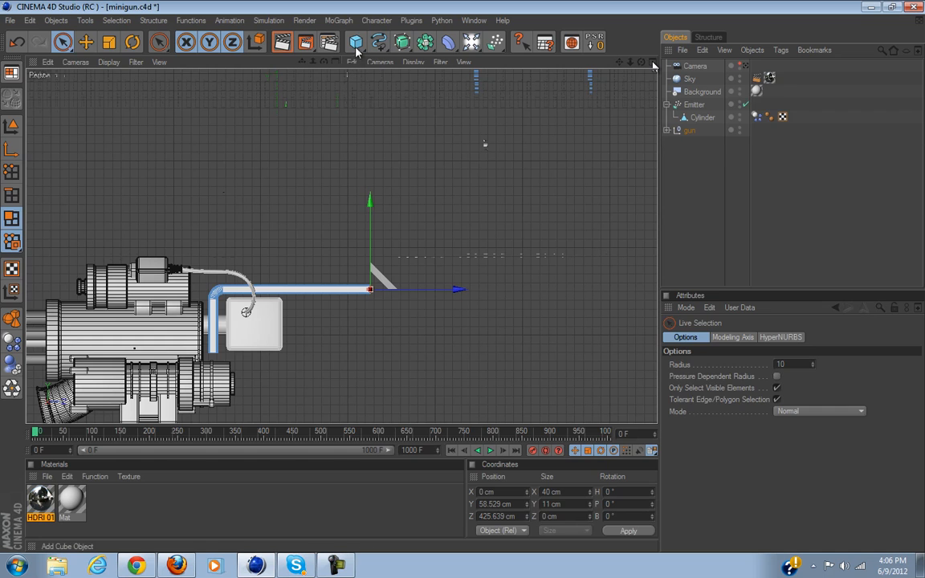
left_click(356, 41)
left_click(11, 126)
Move the cube up beside the bracket, to about Y 524 cm and Z 371 cm.
scroll(140, 203, "down", 3)
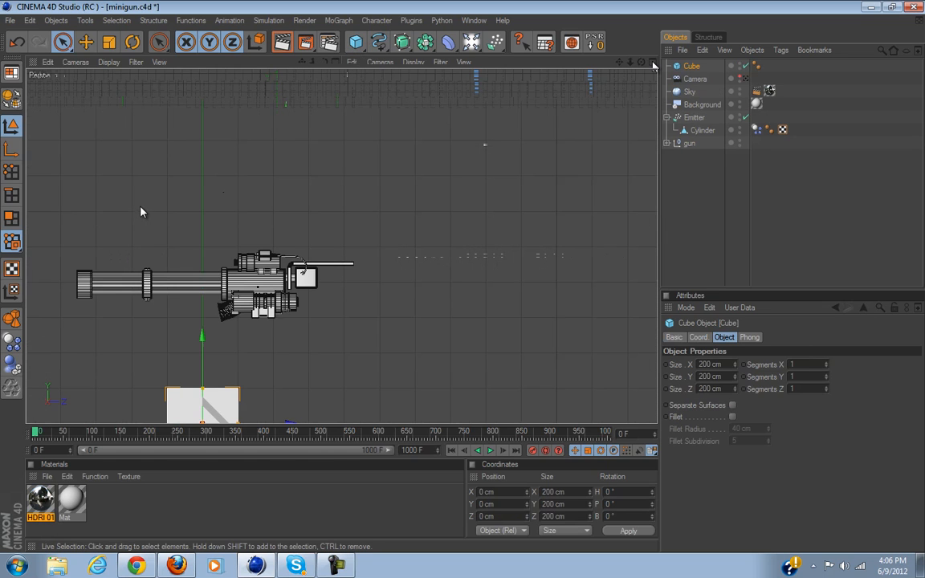
left_click_drag(203, 359, 465, 231)
scroll(246, 409, "up", 6)
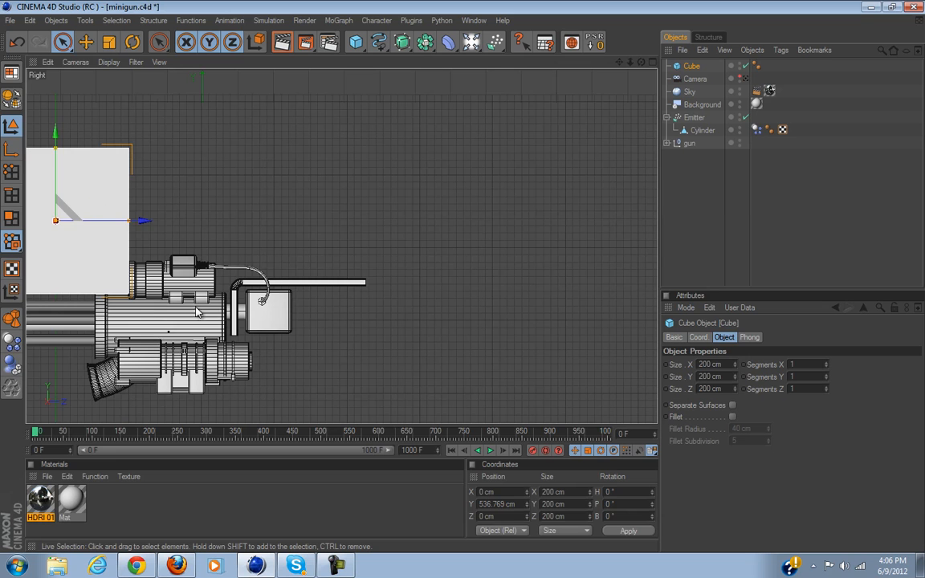
left_click_drag(541, 279, 462, 277)
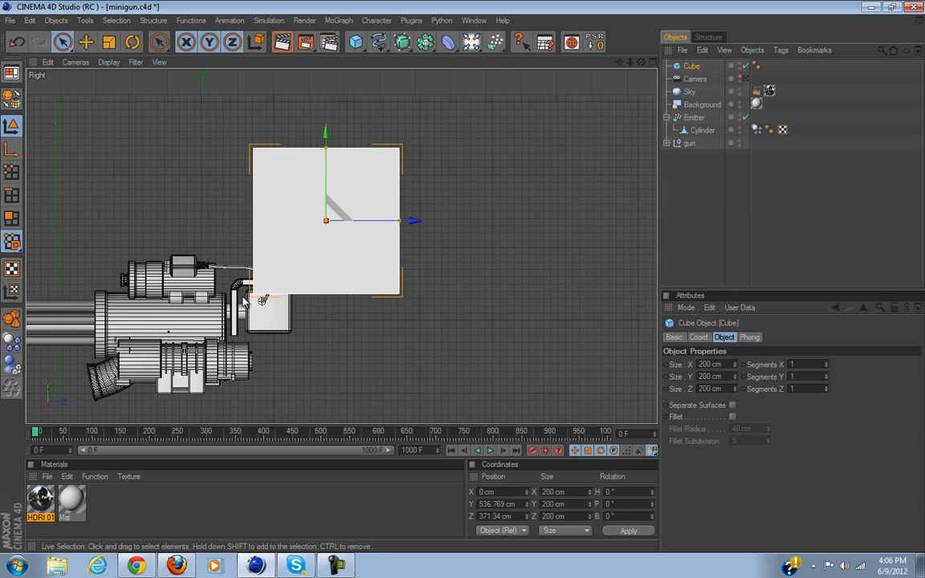
scroll(248, 304, "up", 6)
left_click_drag(310, 122, 310, 143)
Shrink the cube to about 63.9 cm in Y and 35.8 cm in Z and place it on the bracket's rear end.
scroll(311, 138, "down", 3)
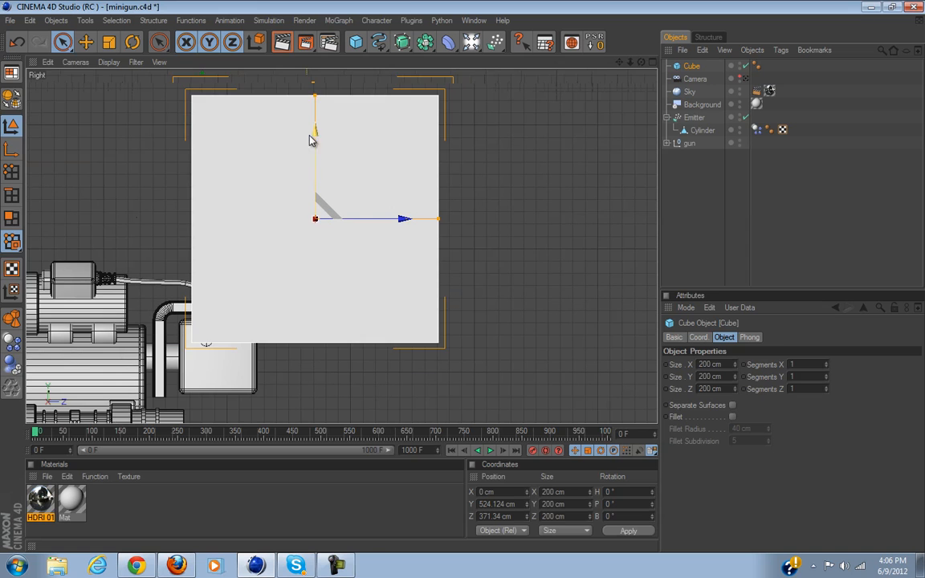
left_click_drag(314, 96, 315, 160)
left_click_drag(438, 218, 351, 218)
scroll(463, 282, "up", 2)
left_click_drag(305, 159, 463, 282)
left_click_drag(399, 229, 377, 236)
left_click_drag(337, 159, 337, 184)
left_click_drag(377, 236, 444, 273)
Frame the cube in the Front view and narrow it to about 13.8 cm in X.
left_click(647, 63)
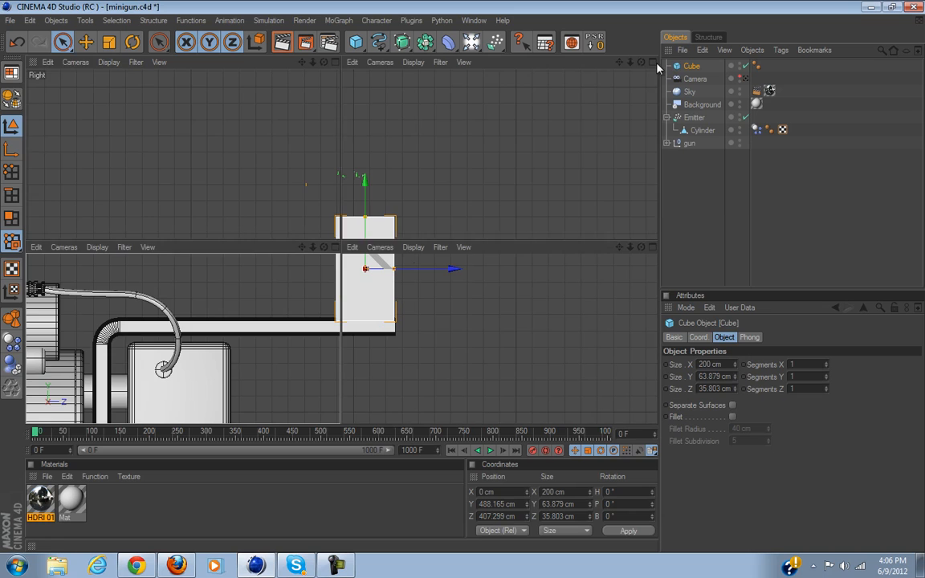
left_click(439, 337)
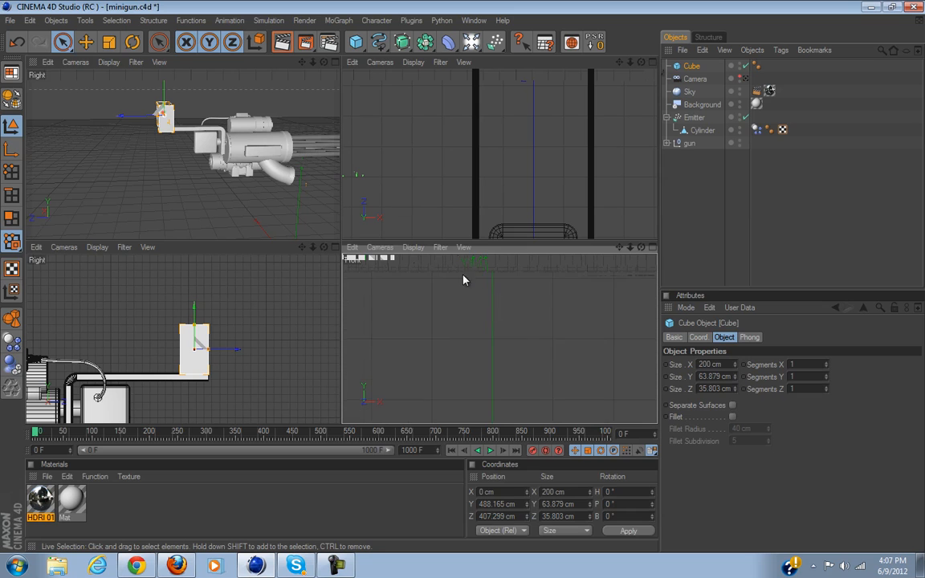
scroll(534, 325, "down", 5)
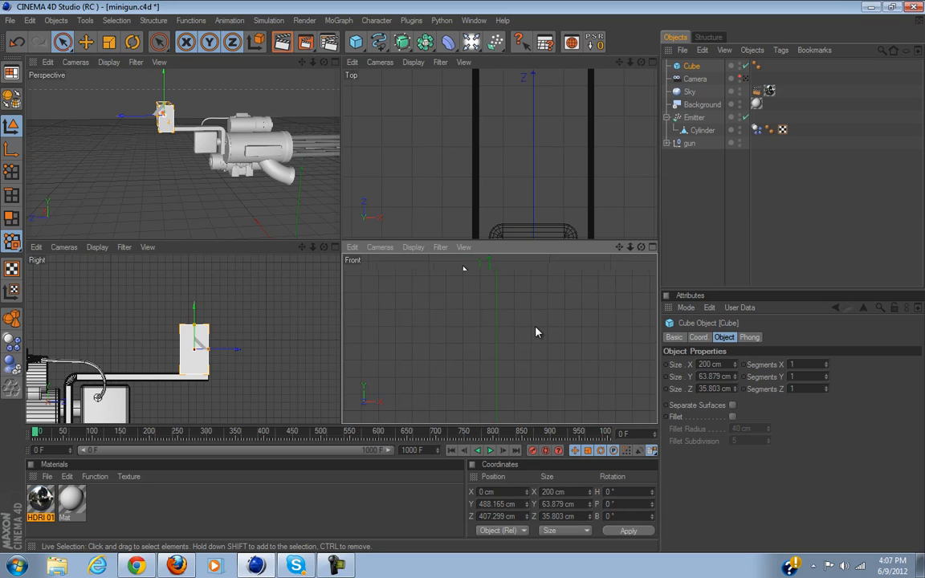
scroll(534, 332, "up", 4)
middle_click_drag(476, 256, 463, 281, "alt")
scroll(522, 359, "up", 6)
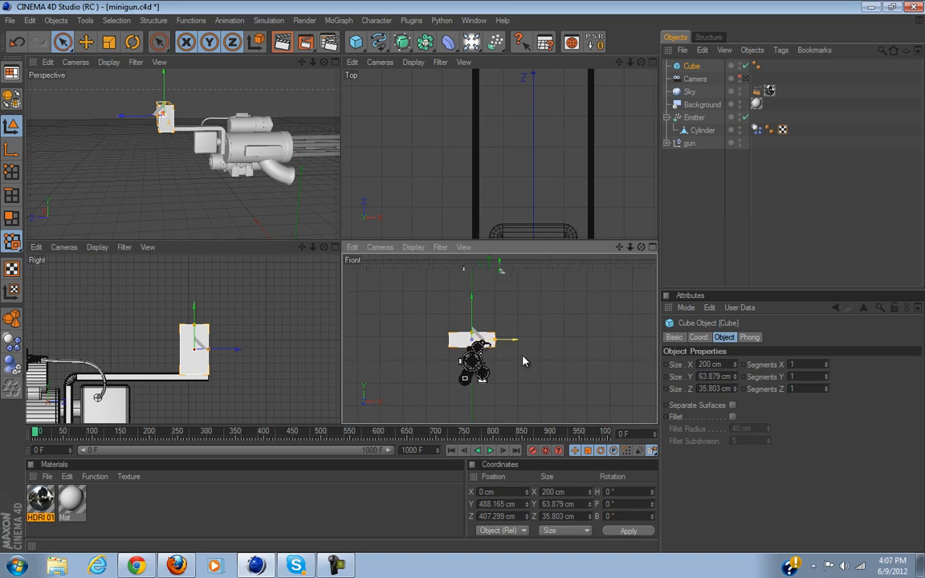
scroll(504, 391, "up", 5)
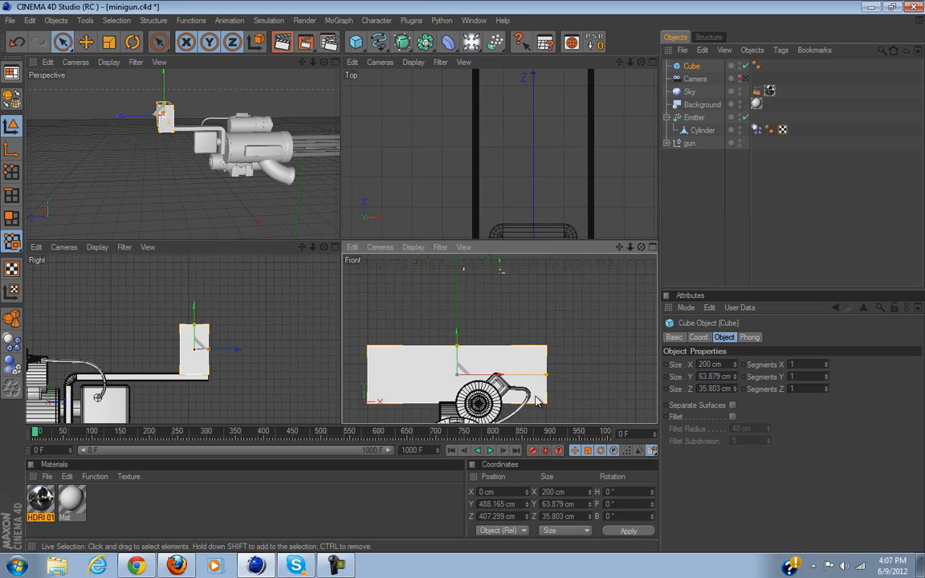
left_click_drag(611, 315, 463, 282)
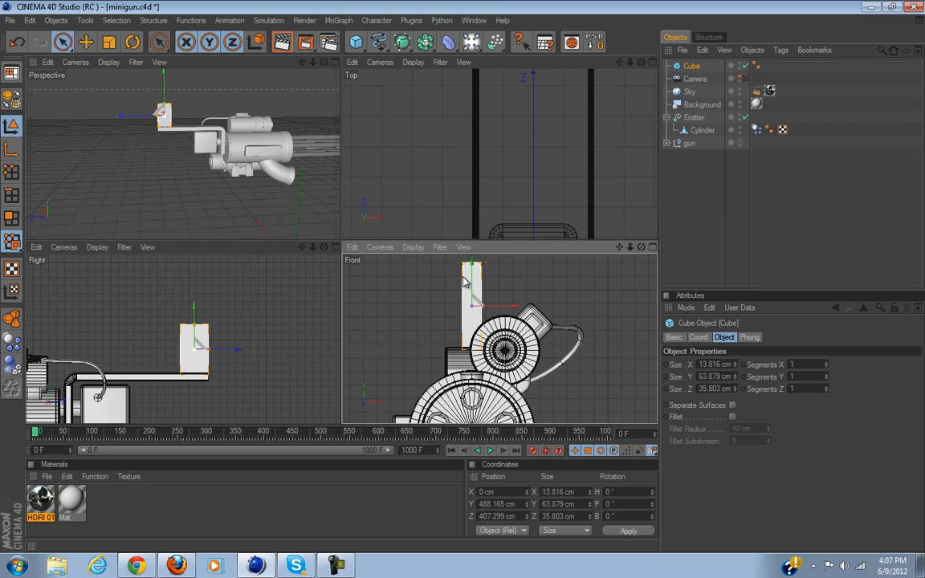
Reduce the cube's Z size to about 30.7 cm in the Right view.
middle_click(336, 254)
scroll(426, 310, "up", 5)
left_click_drag(425, 282, 418, 281)
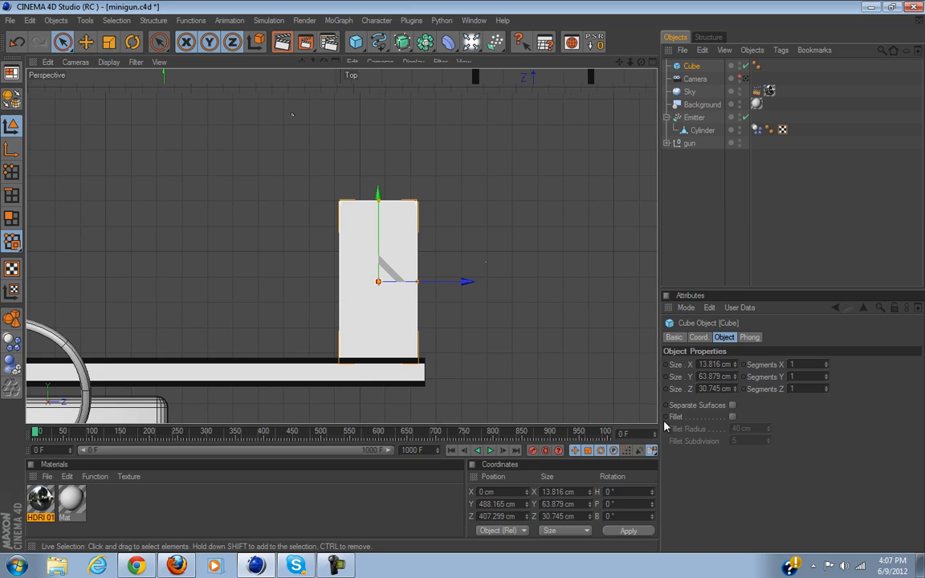
Make the cube editable and optimize its mesh in polygon mode with a 0.01 cm tolerance.
left_click(12, 98)
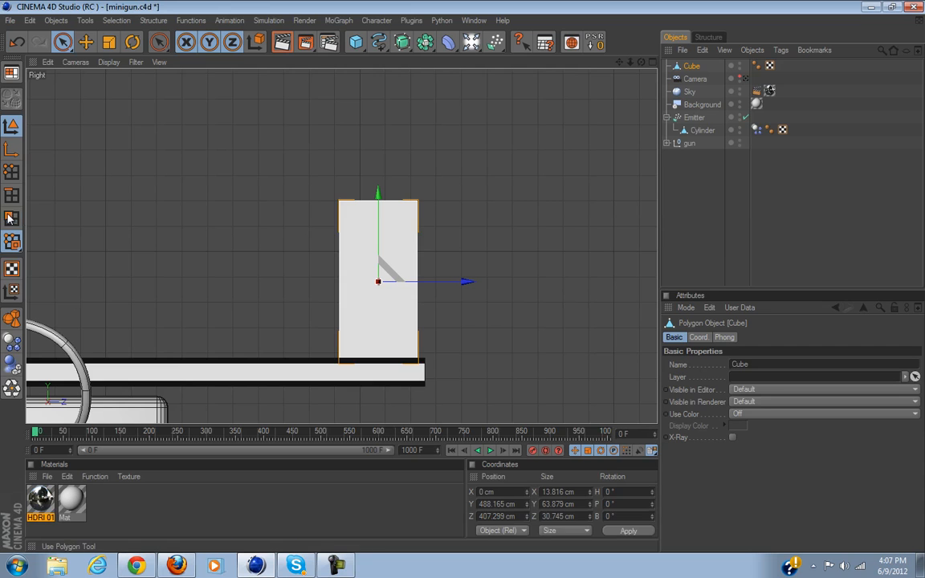
left_click(12, 388)
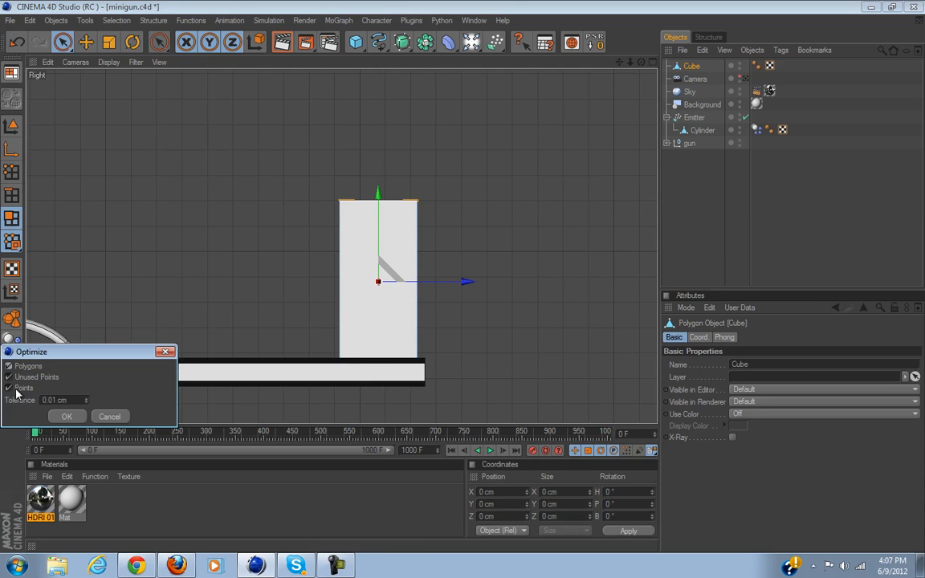
left_click(67, 414)
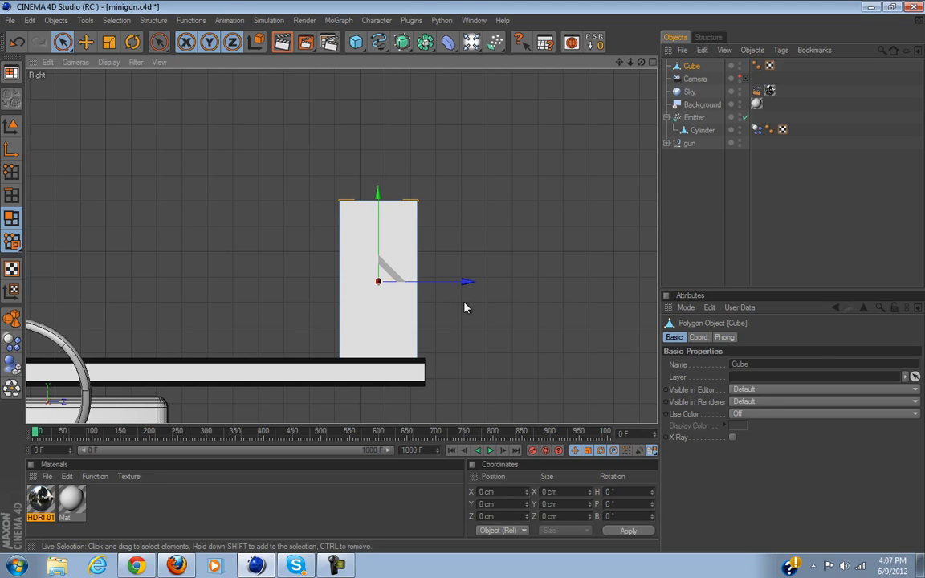
Cut a horizontal loop around the cube just above its base with the Knife in Loop mode.
scroll(299, 288, "up", 1)
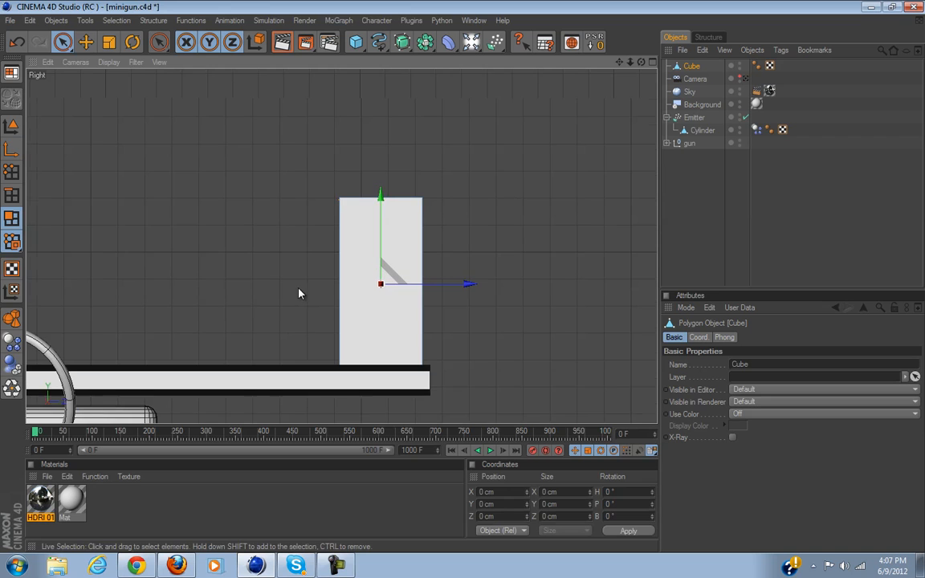
scroll(397, 291, "up", 2)
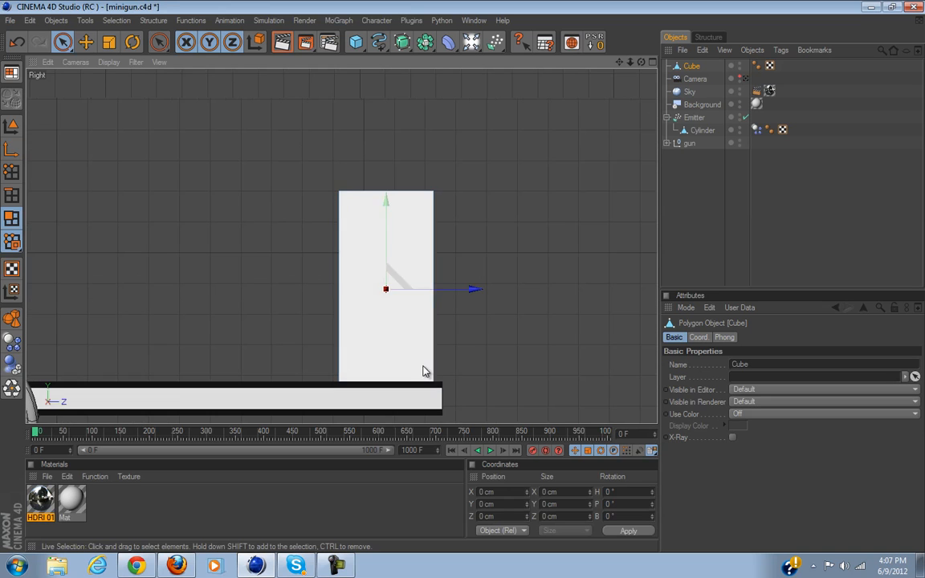
middle_click_drag(423, 372, 410, 346, "alt")
scroll(456, 376, "up", 1)
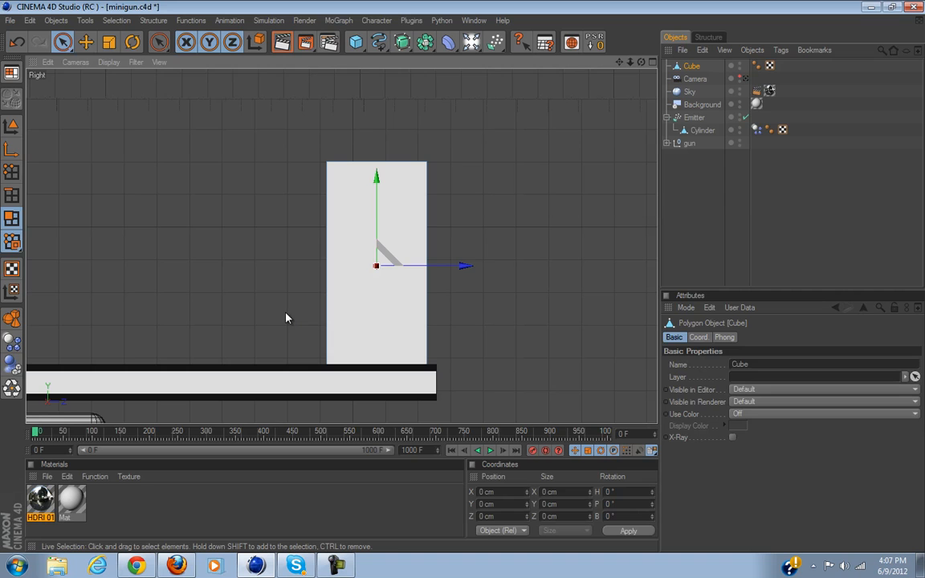
key("k")
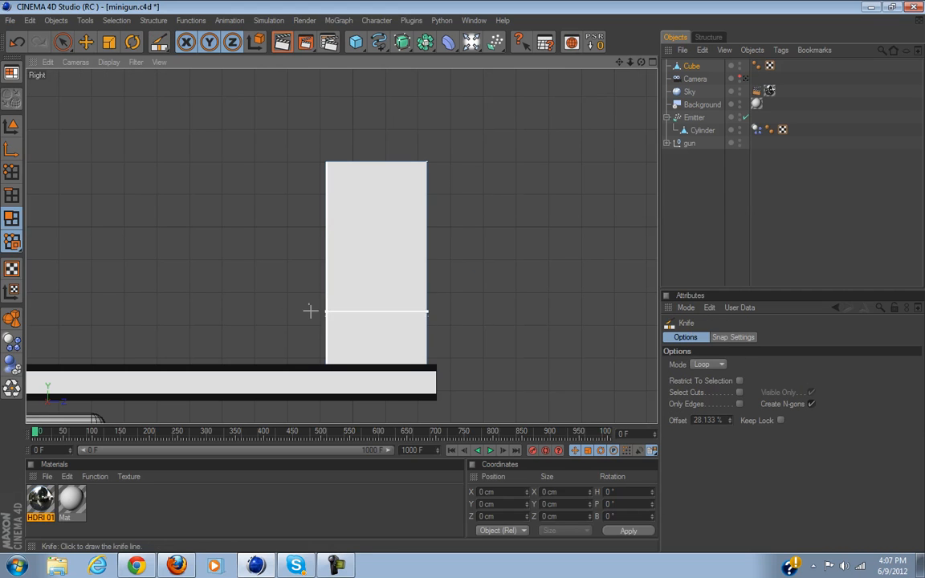
left_click(329, 347)
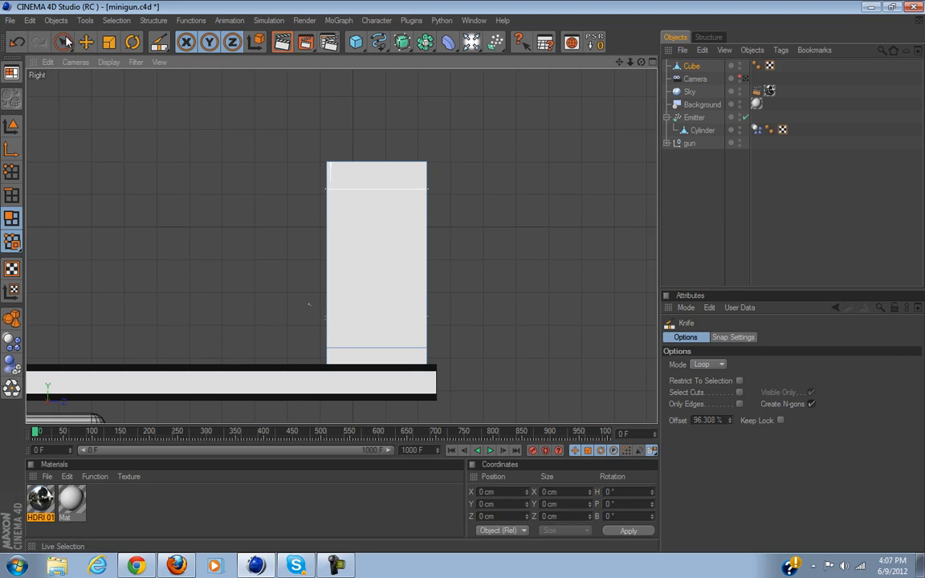
Loop-select the polygons above the base cut and move them backward to about Z 1.4 cm.
key("u")
key("l")
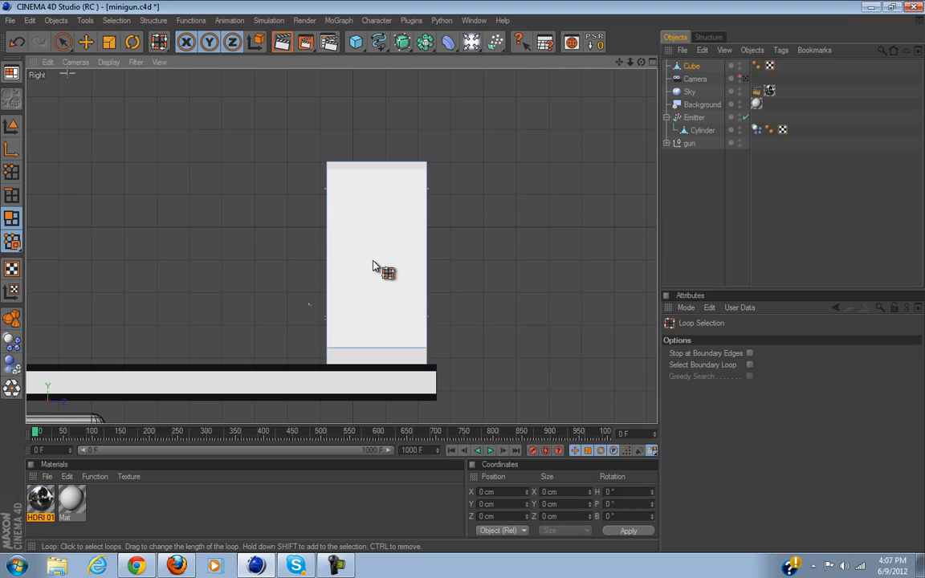
left_click(372, 267)
left_click(93, 47)
key("z")
left_click_drag(463, 252, 468, 281)
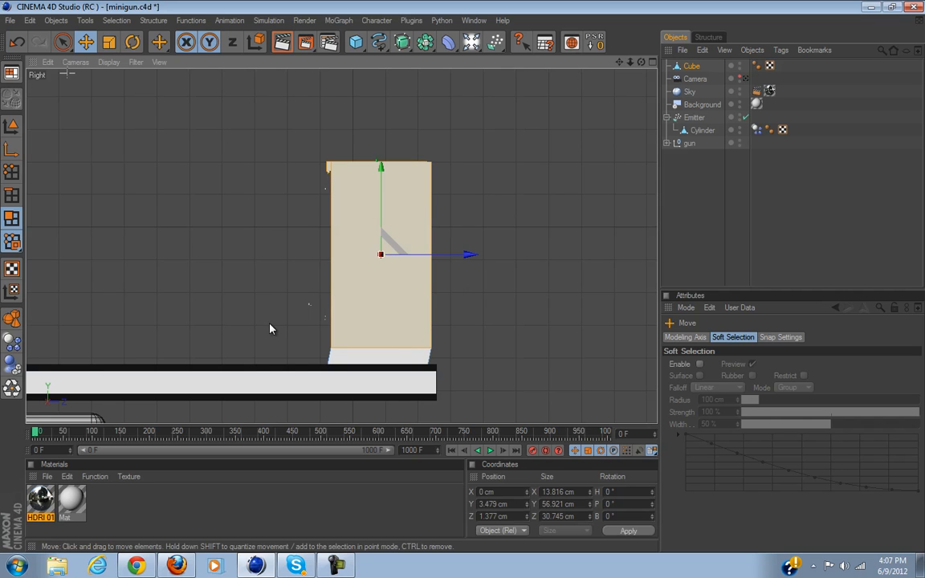
Cut another loop below the cube's middle and move the section above it backward to about Z 5.1 cm.
key("k")
left_click(339, 279)
key("u")
key("l")
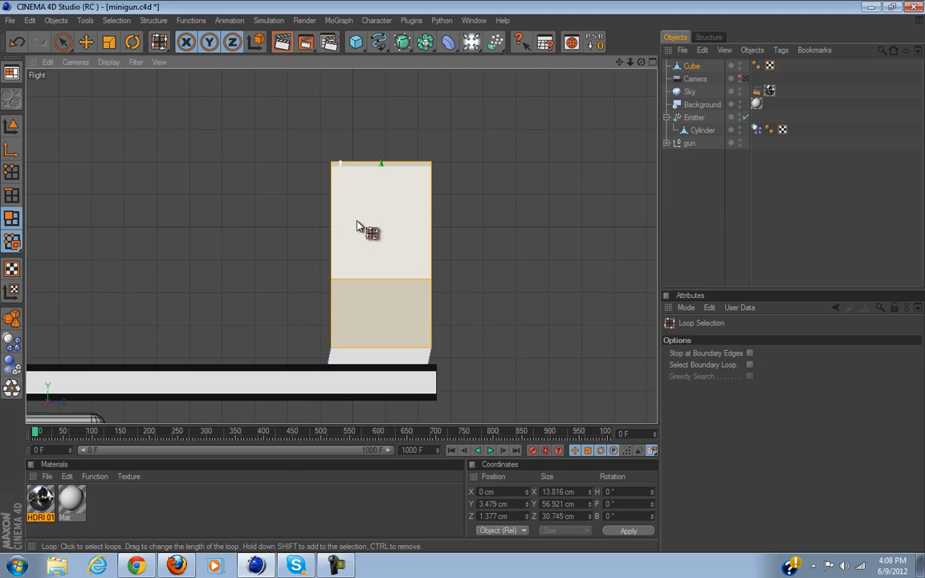
left_click(382, 235)
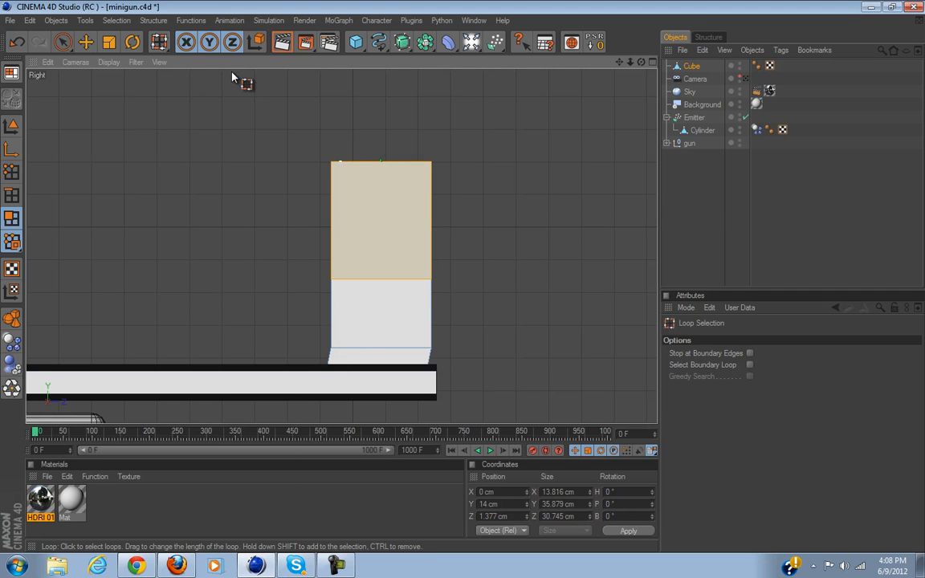
left_click(63, 42)
left_click_drag(463, 219, 462, 281)
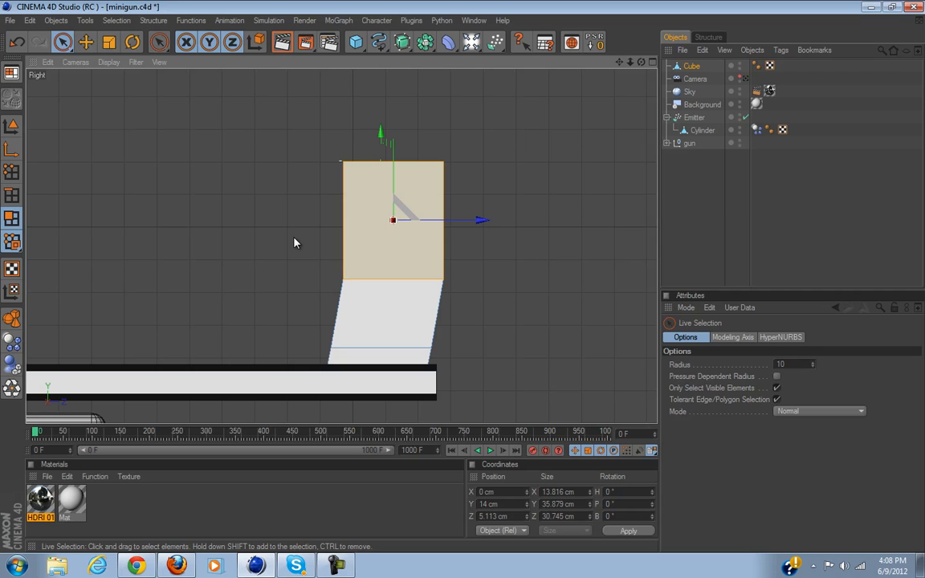
Cut a third loop slightly above the previous one and move the section above it to about Z 5.5 cm.
key("k")
left_click(340, 247)
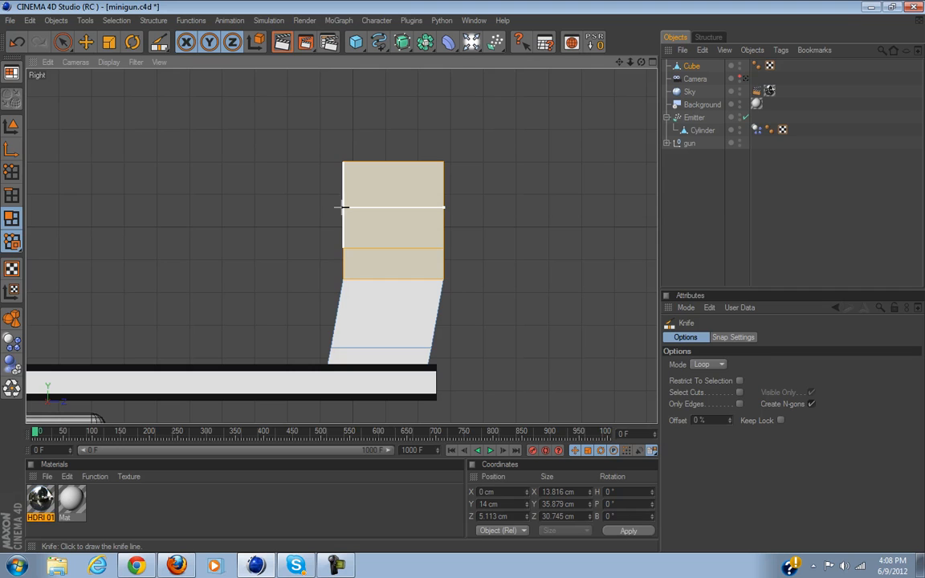
key("u")
key("l")
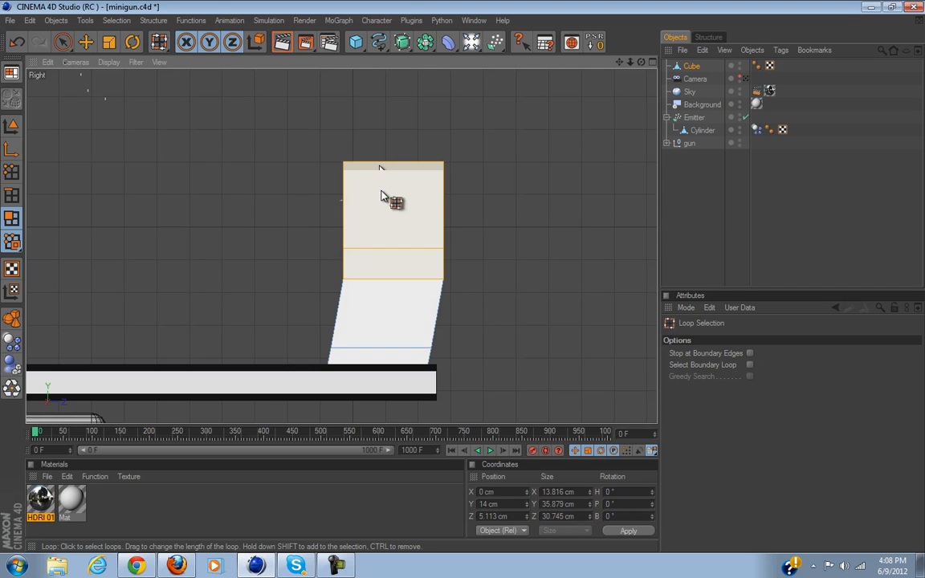
left_click(437, 189)
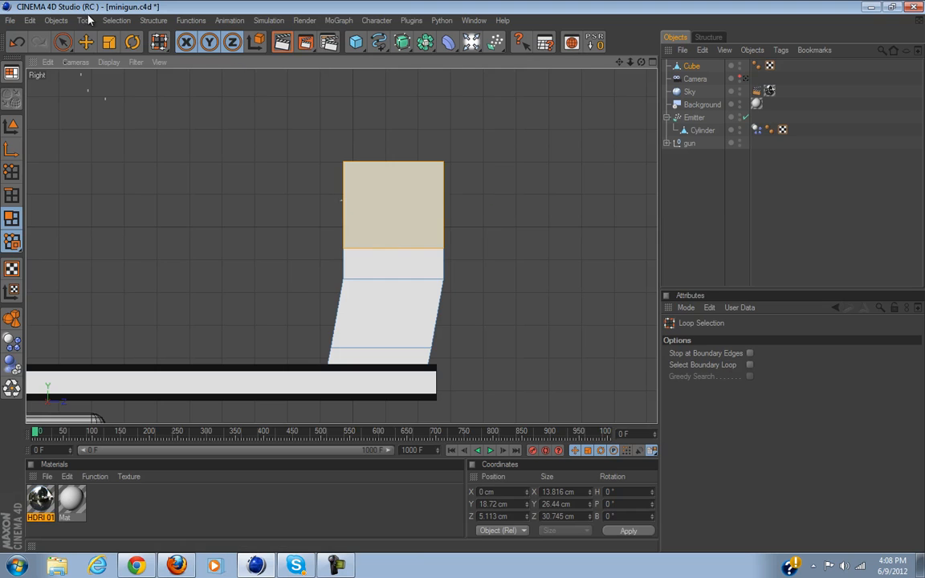
left_click(85, 45)
left_click_drag(476, 204, 471, 205)
left_click_drag(463, 281, 463, 282)
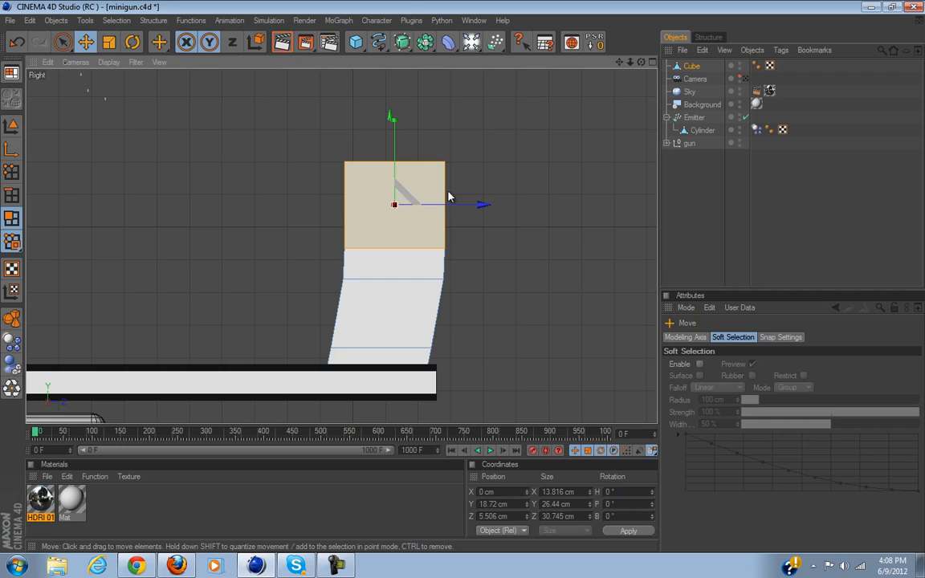
Cut a fourth loop nearer the top and move the uppermost section forward to about Z 4.3 cm.
key("k")
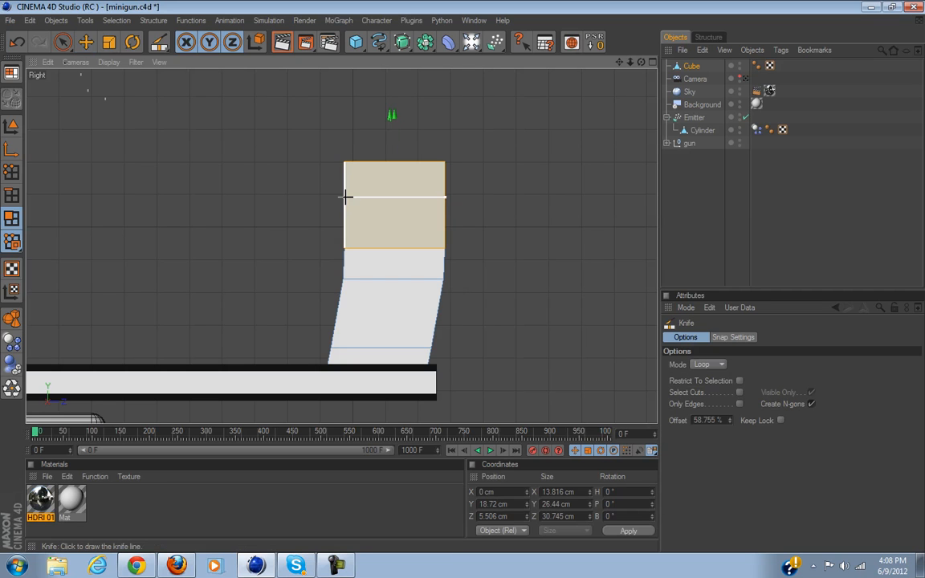
left_click(346, 200)
key("u")
key("l")
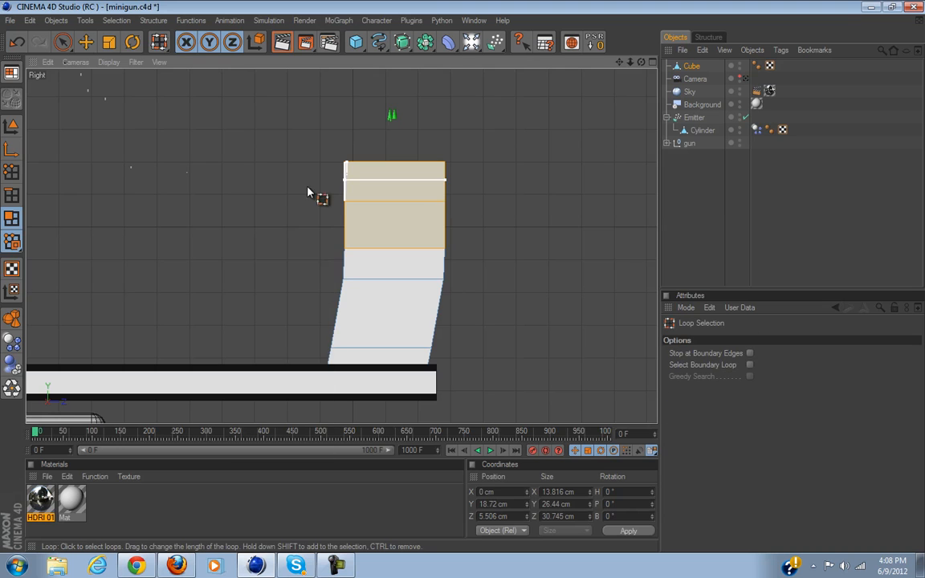
left_click(447, 189)
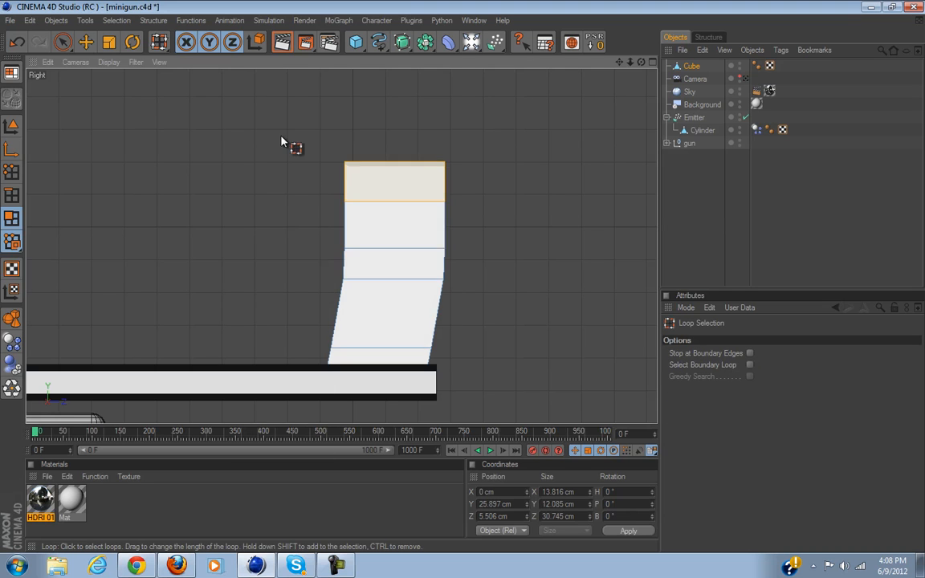
left_click(88, 46)
left_click_drag(467, 181, 462, 281)
Select the cube's top polygon with Rectangle Selection and move it forward to about Z 1.2 cm.
left_click_drag(59, 41, 103, 54)
left_click_drag(279, 118, 523, 169)
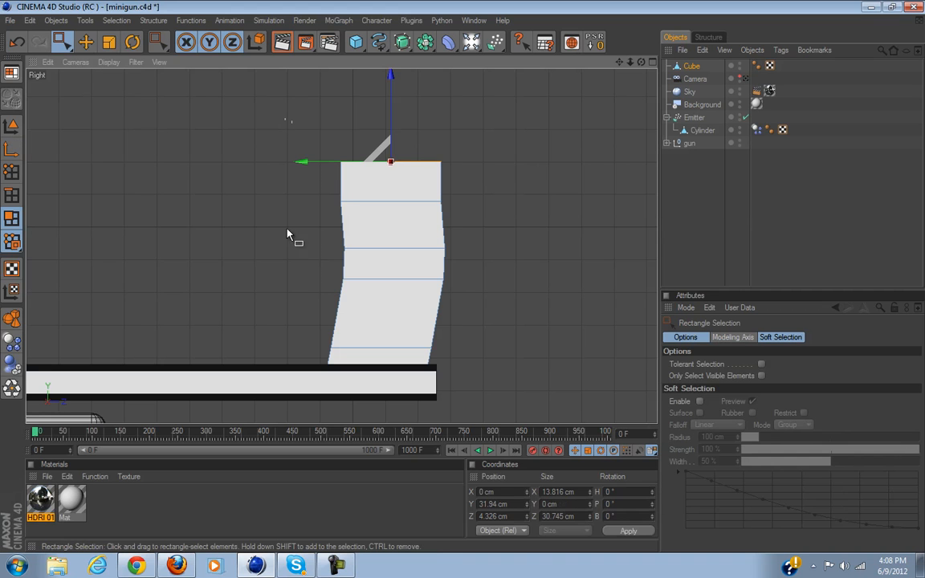
left_click_drag(314, 159, 303, 158)
left_click_drag(462, 281, 464, 282)
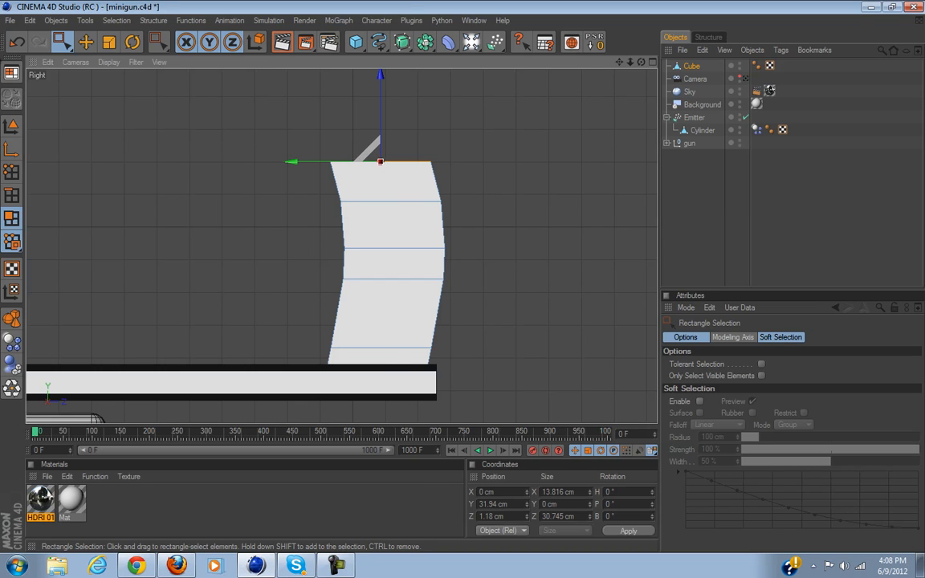
Loop-select the lowest polygon band and scale it down to about 13.1 × 6.6 × 30.5 cm.
left_click_drag(64, 40, 72, 50)
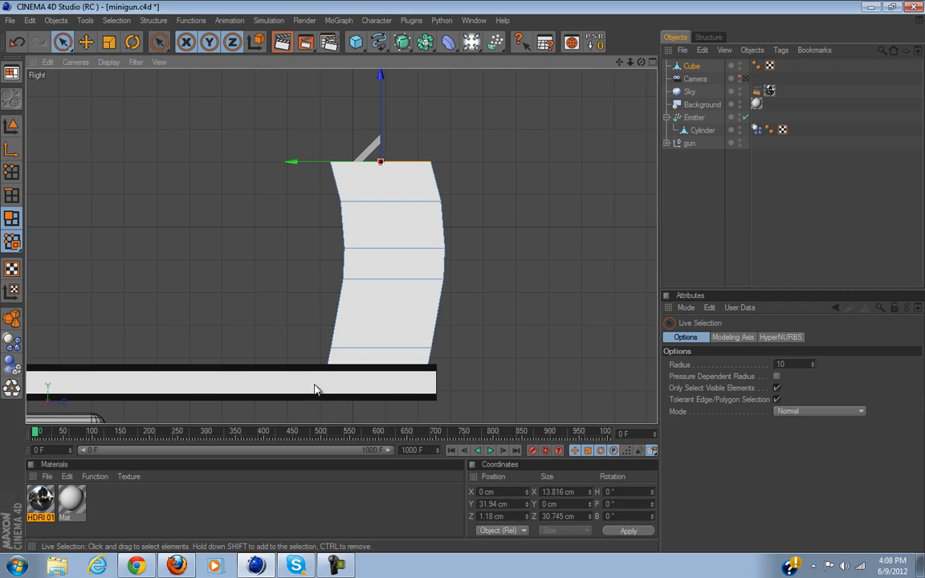
key("u")
key("l")
left_click(353, 358)
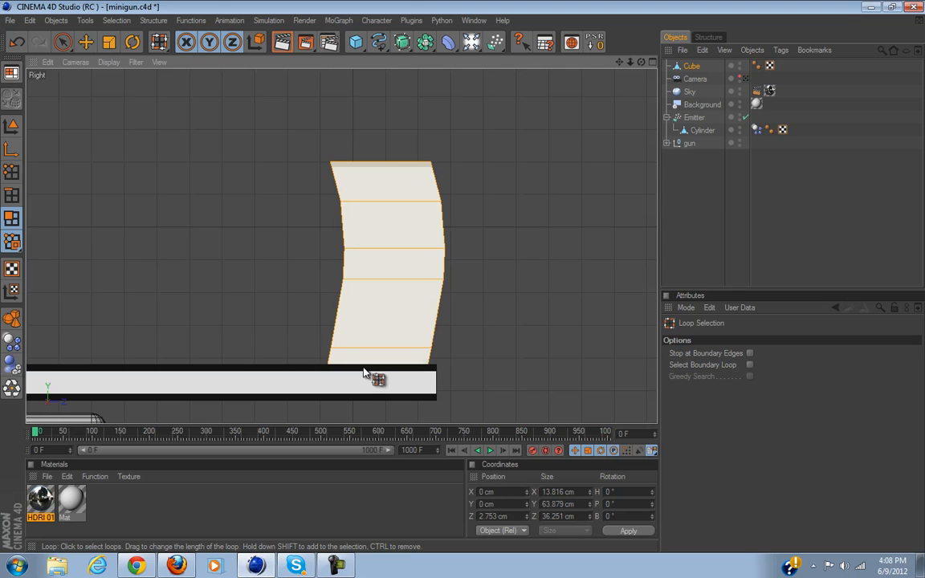
left_click(416, 361)
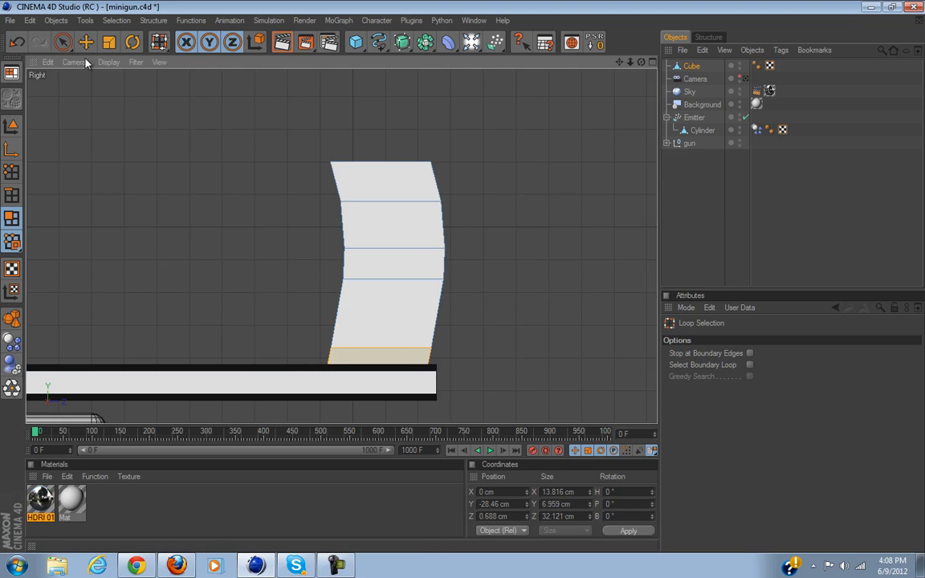
left_click(110, 43)
left_click_drag(462, 282, 464, 282)
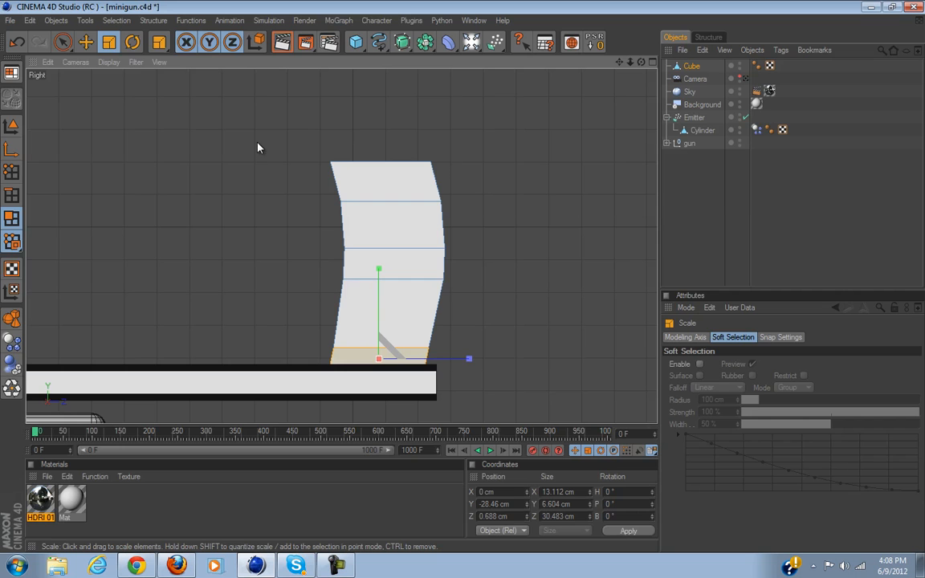
Add a HyperNURBS object and make the cube its child.
left_click(402, 42, "alt")
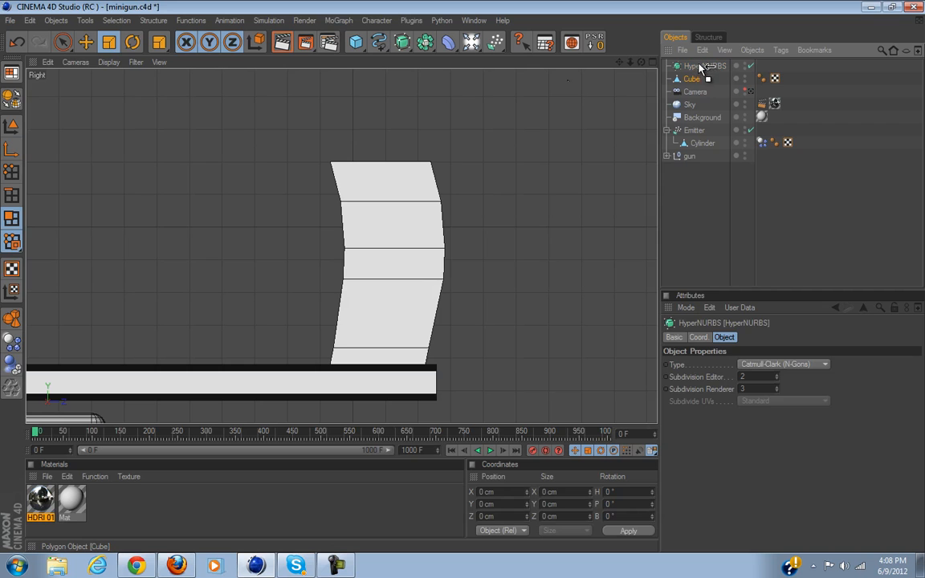
left_click_drag(698, 66, 700, 69)
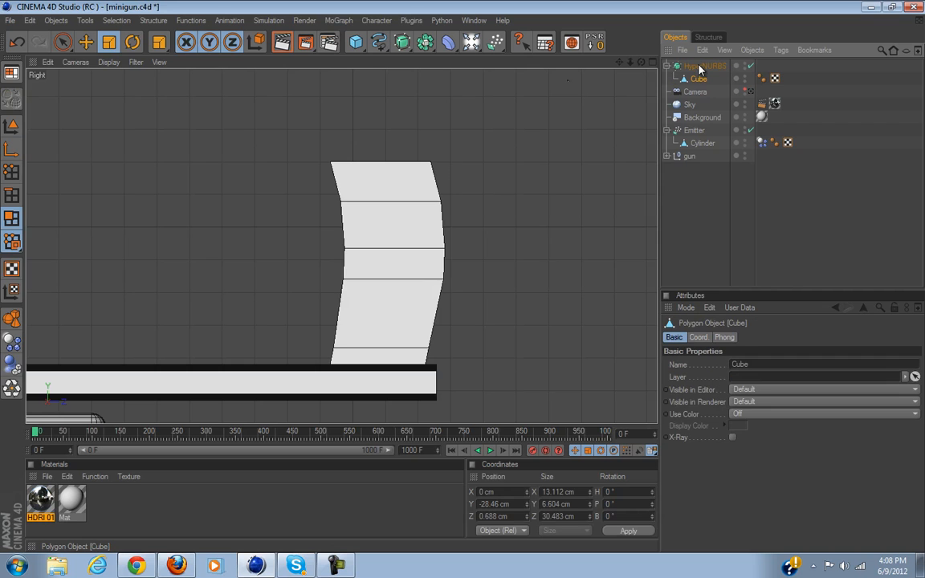
Turn off HyperNURBS smoothing and loop-select the vertical polygon band running over the cube's front, top and back faces.
left_click(650, 67)
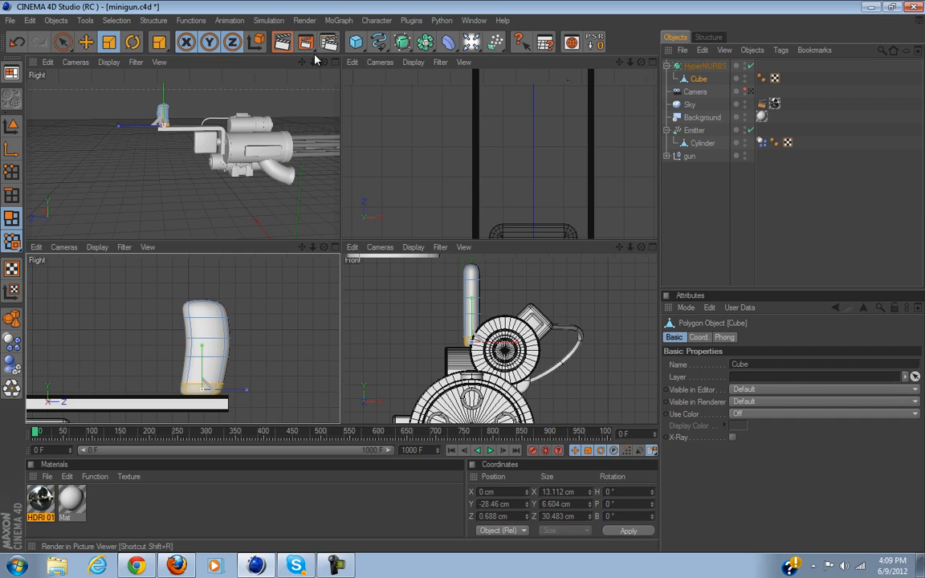
left_click(334, 62)
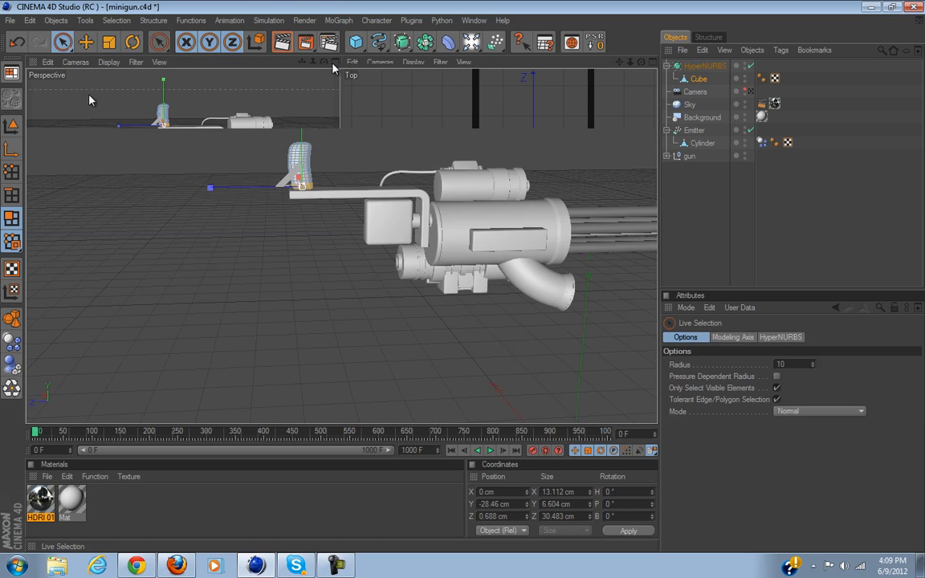
left_click_drag(297, 234, 393, 157, "alt")
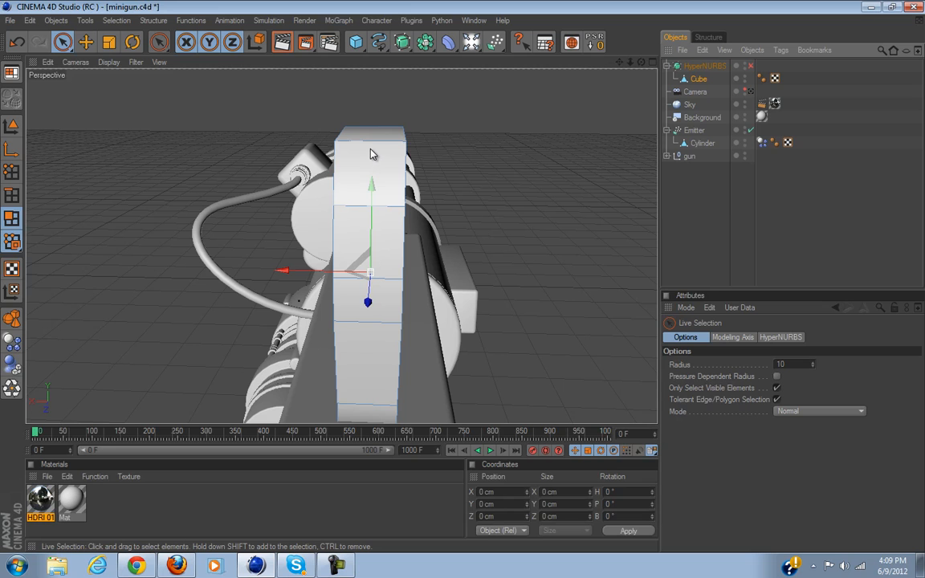
key("u")
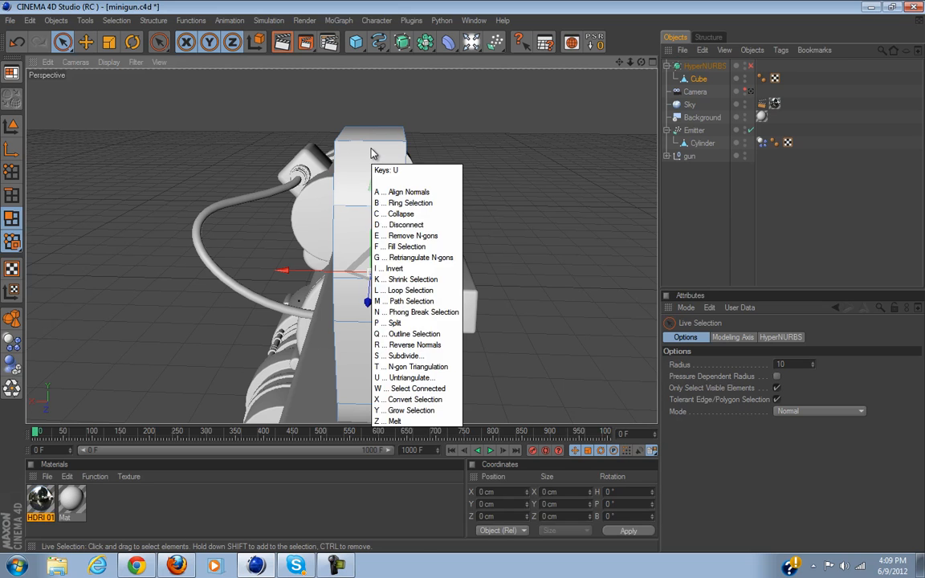
key("l")
left_click(371, 150)
right_click(180, 153)
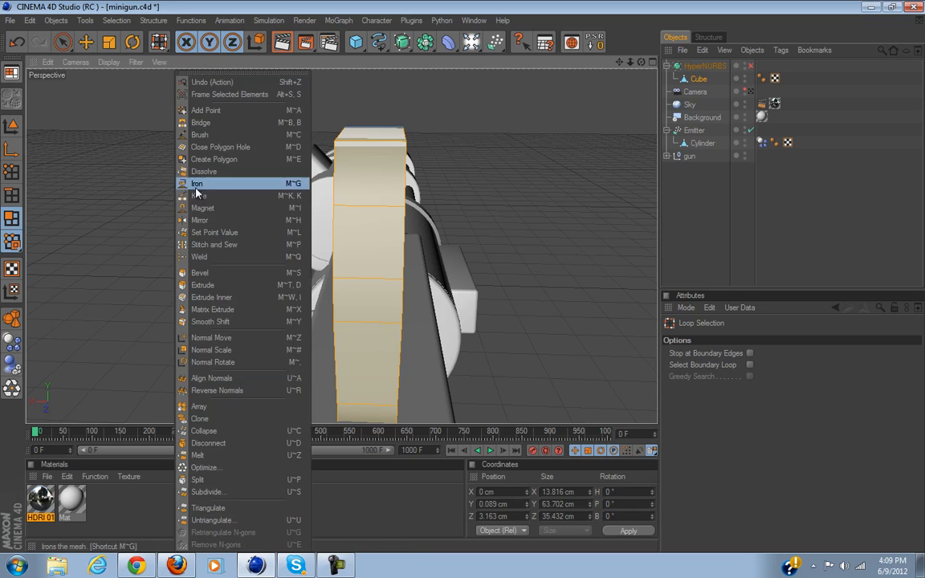
left_click(237, 298)
left_click_drag(579, 291, 462, 282)
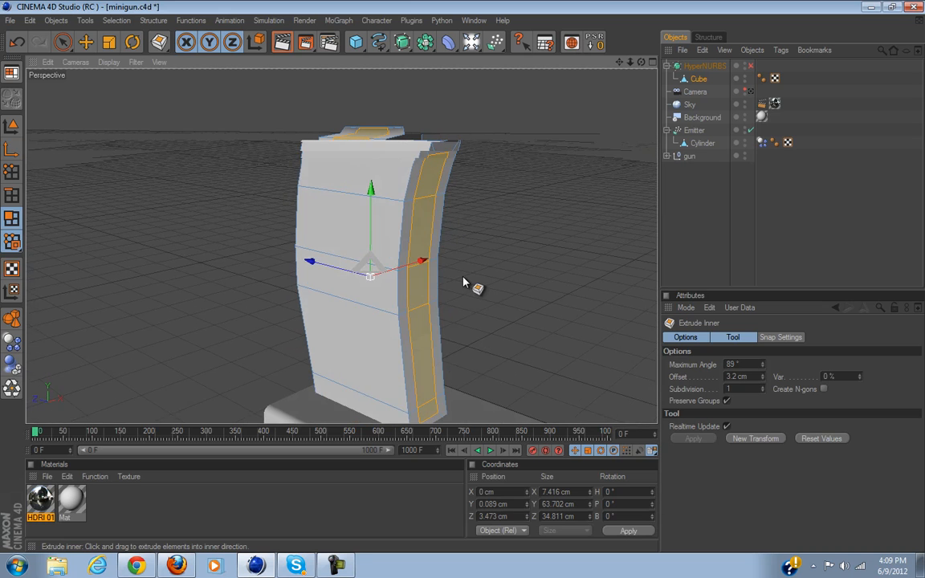
key("ctrl+z")
key("ctrl+z")
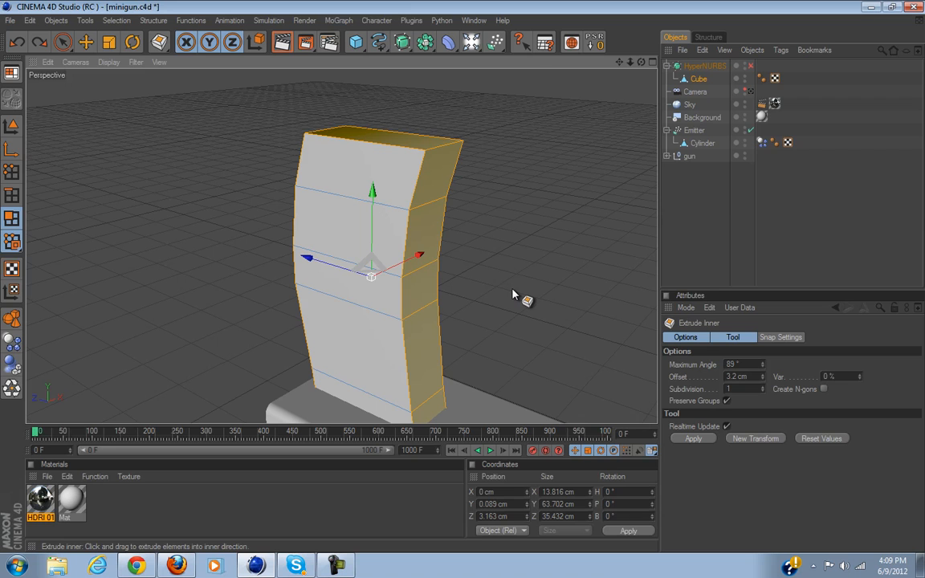
Inset the selected band by about 2.6 cm using Extrude Inner with a 180° maximum angle, and preview it with HyperNURBS smoothing.
left_click_drag(763, 364, 764, 336)
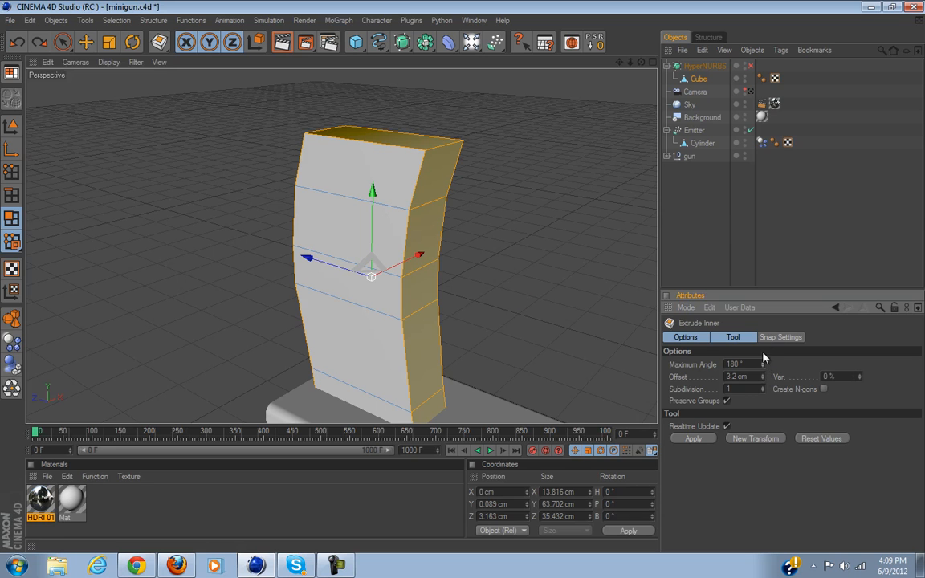
left_click_drag(464, 278, 552, 327)
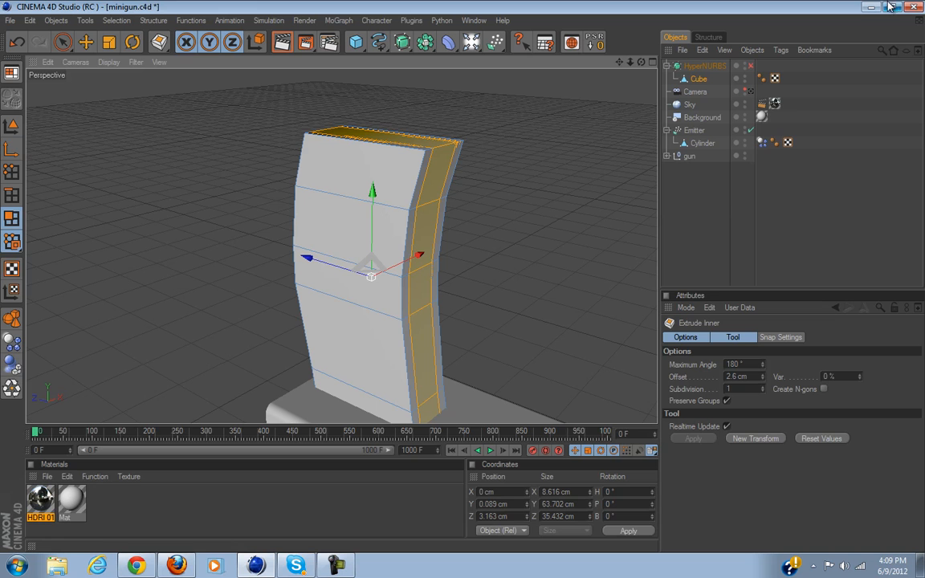
left_click(750, 67)
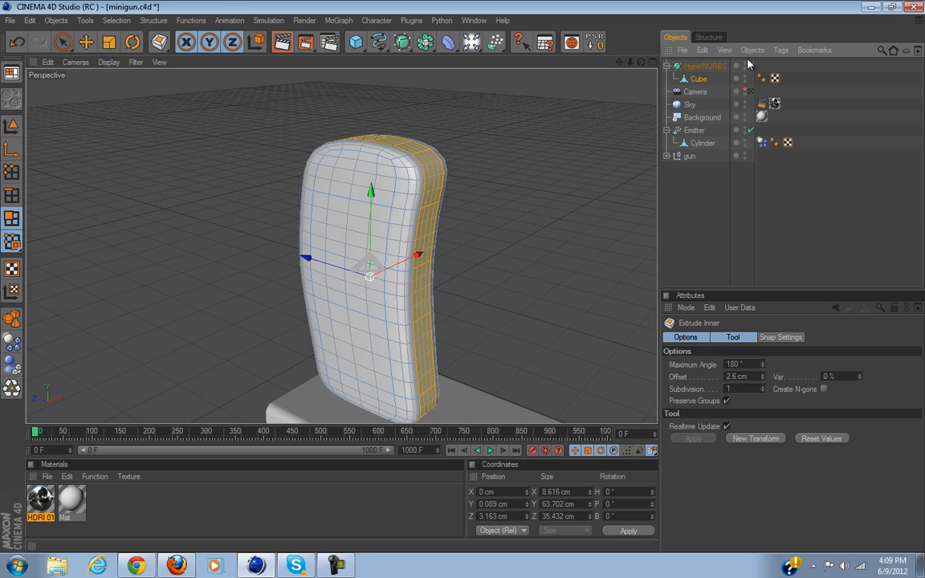
mouse_move(452, 283)
left_mouse_down("alt")
mouse_move(502, 270)
mouse_move(470, 287)
mouse_move(460, 277)
mouse_move(481, 289)
mouse_move(477, 268)
mouse_move(464, 281)
left_mouse_up("alt")
Turn HyperNURBS smoothing off and cut a loop at the very base of the cube with the Knife.
left_click(750, 66)
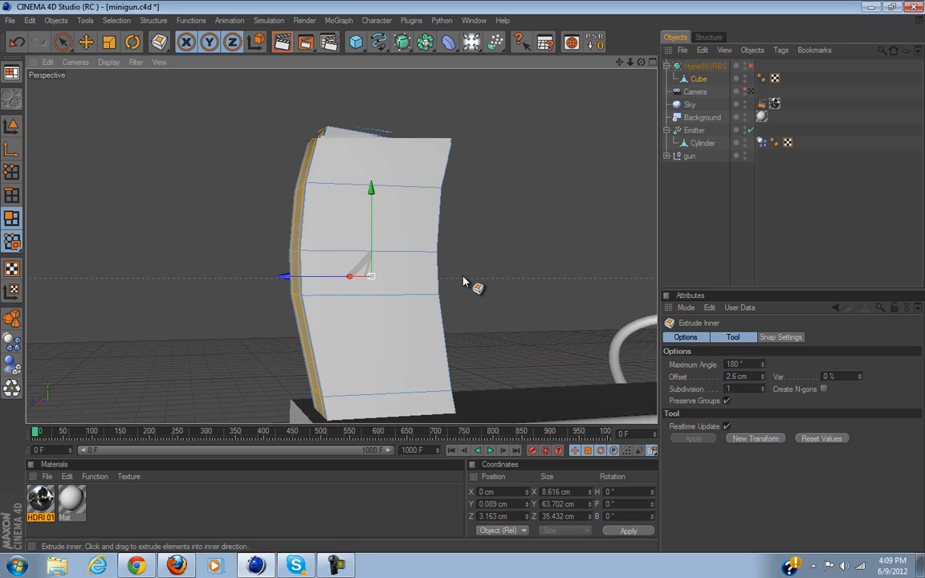
key("k")
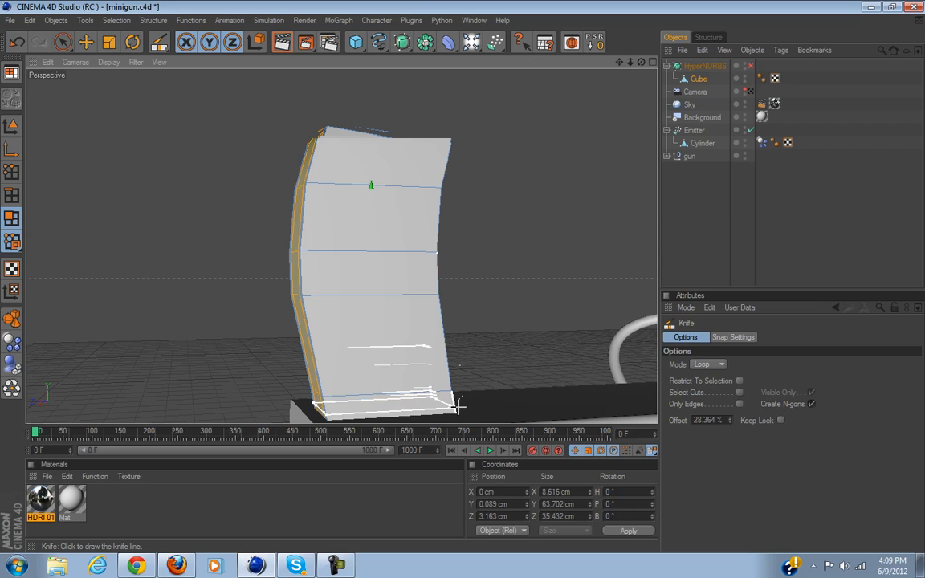
left_click(458, 412)
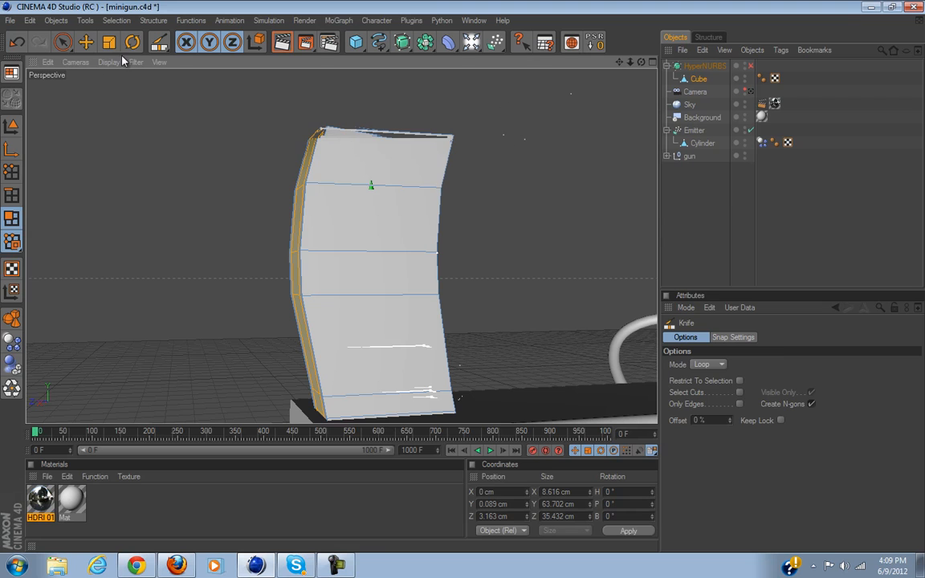
Select the polygons on both broad side faces of the cube with Live Selection, leaving out the lowest row.
left_click(63, 42)
left_click_drag(353, 157, 371, 393)
left_click_drag(434, 276, 480, 278, "alt")
left_click(325, 365)
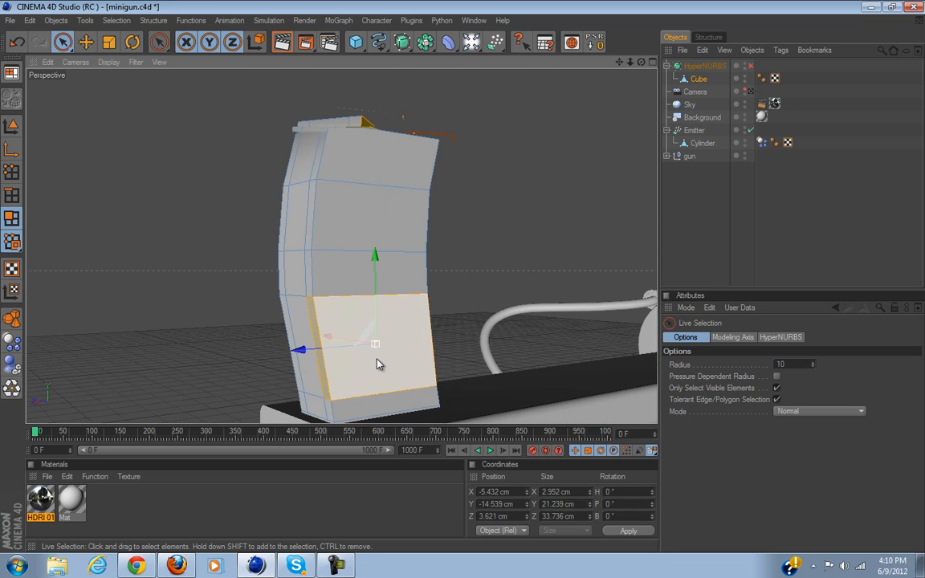
mouse_move(373, 304)
left_mouse_down()
mouse_move(355, 268)
mouse_move(351, 172)
left_mouse_up()
left_click_drag(426, 391, 487, 344, "alt")
left_click_drag(328, 341, 324, 176)
Inset the selected side faces twice with Extrude Inner, the second time by about 0.9 cm to leave a narrow border.
right_click(456, 241)
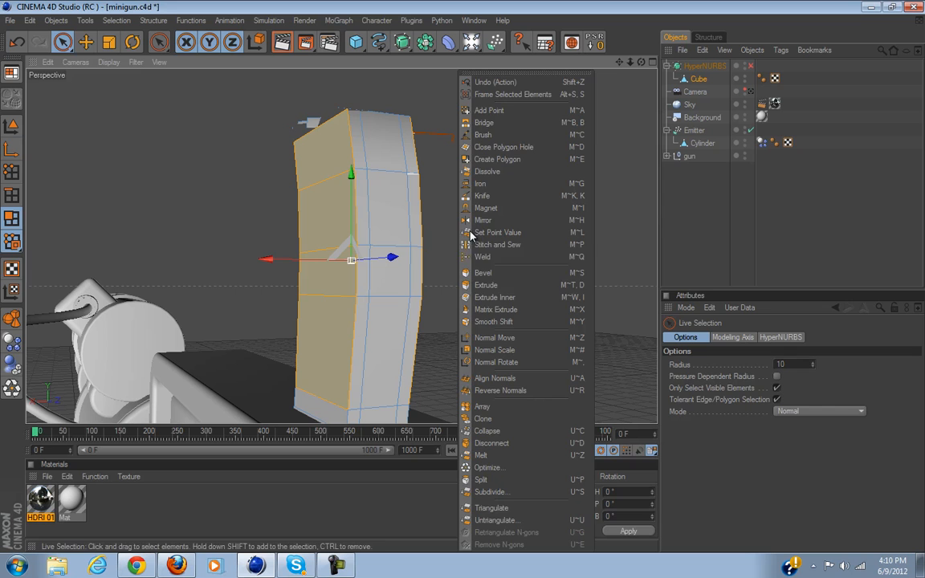
left_click(530, 298)
mouse_move(482, 287)
left_mouse_down()
mouse_move(441, 281)
mouse_move(466, 277)
mouse_move(494, 314)
mouse_move(467, 278)
left_mouse_up()
left_click_drag(491, 324, 377, 386, "alt")
scroll(374, 387, "up", 3)
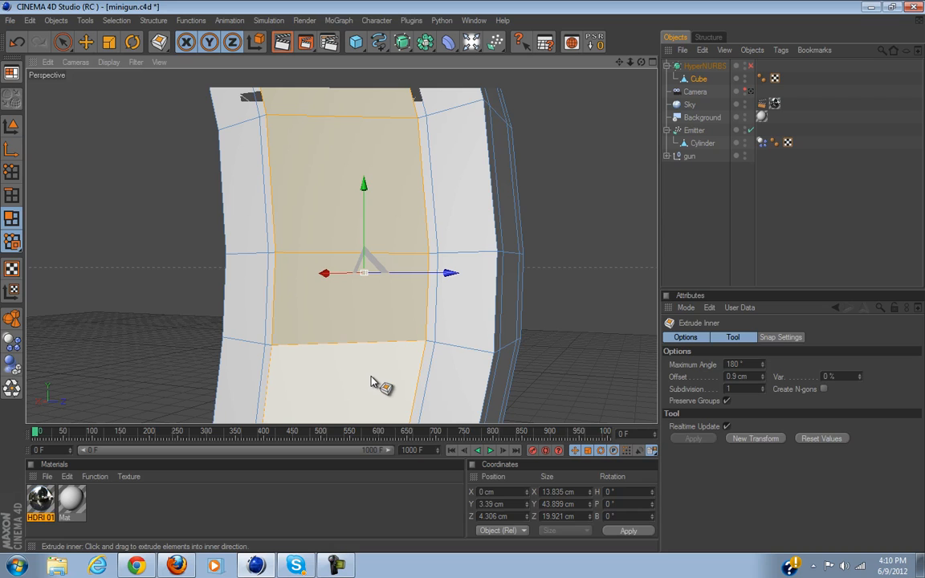
Loop-select the narrow inset border polygons on both side faces of the cube.
key("u")
key("l")
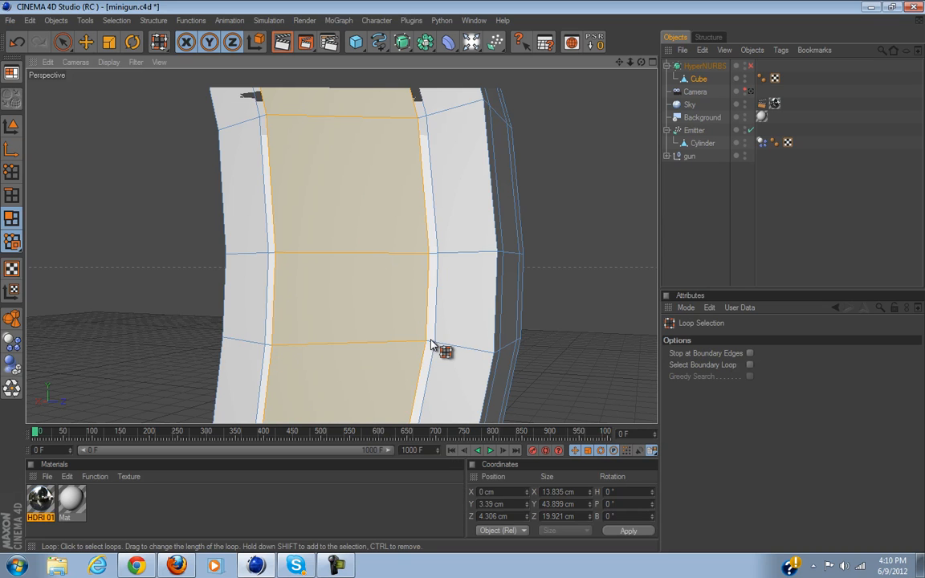
left_click(434, 347)
left_click_drag(434, 346, 330, 364, "alt")
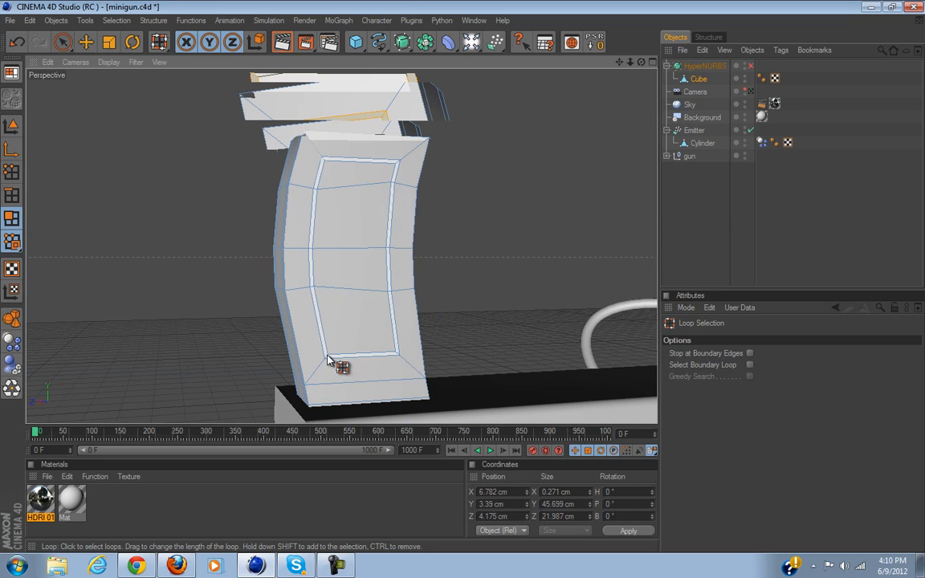
left_click(329, 363)
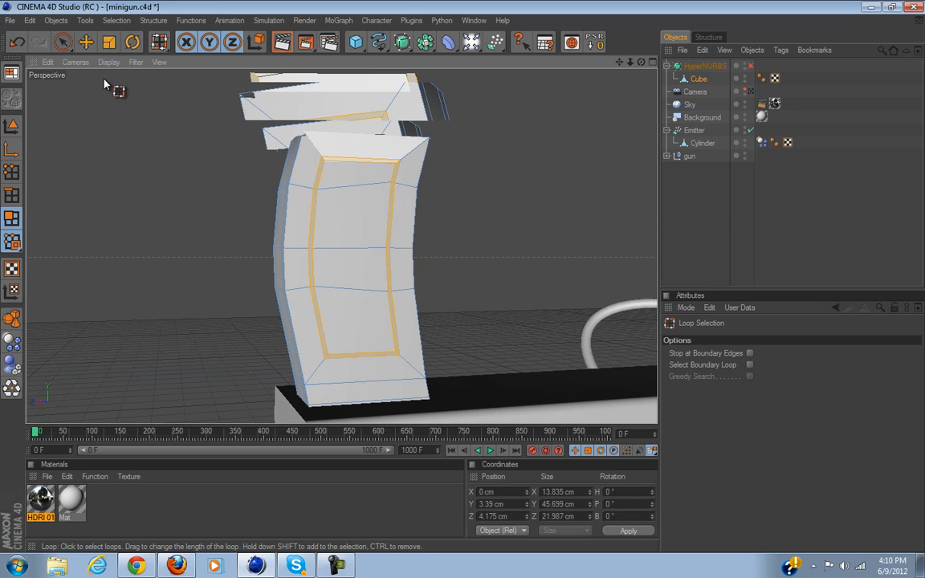
Extrude the selected borders inward in small passes to form a groove on each side, with a last offset of -0.21 cm.
right_click(167, 145)
left_click(194, 285)
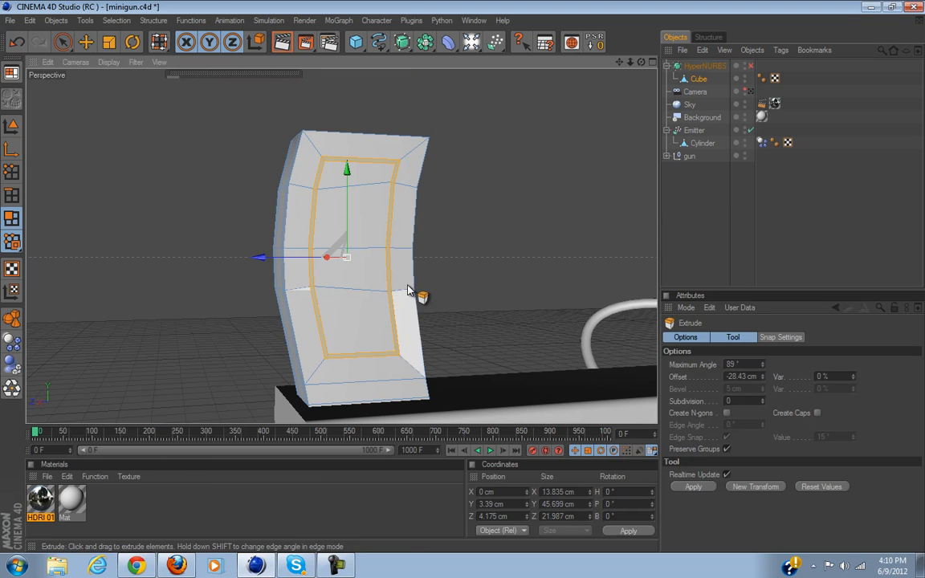
mouse_move(499, 271)
left_mouse_down()
mouse_move(463, 281)
mouse_move(494, 277)
left_mouse_up()
scroll(494, 267, "up", 4)
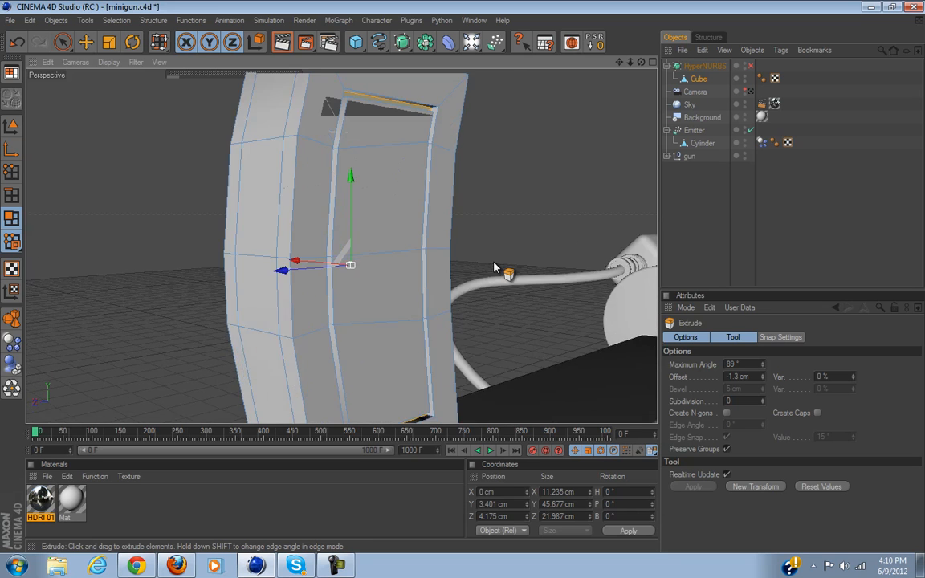
scroll(498, 269, "up", 3)
scroll(513, 277, "down", 3)
left_click_drag(511, 282, 465, 283)
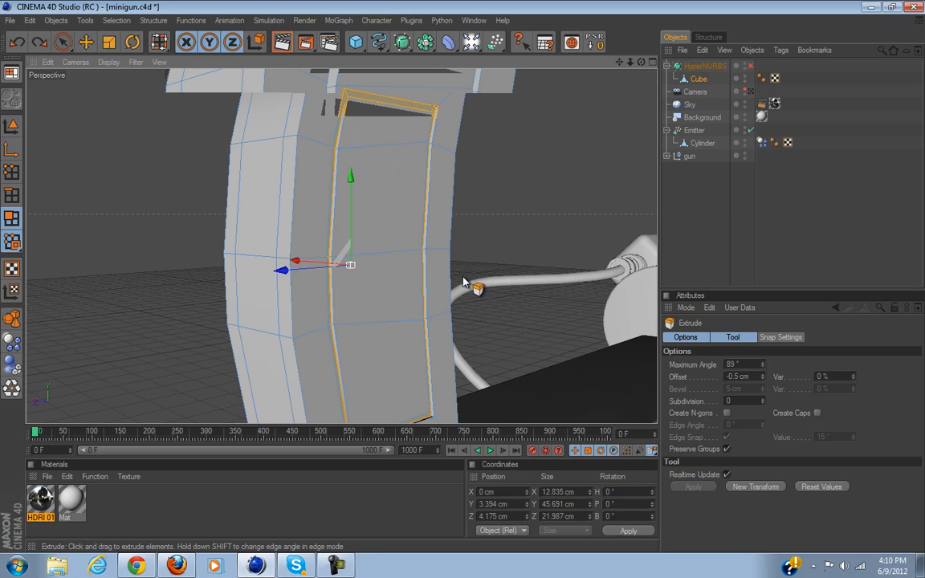
left_click_drag(538, 292, 461, 276)
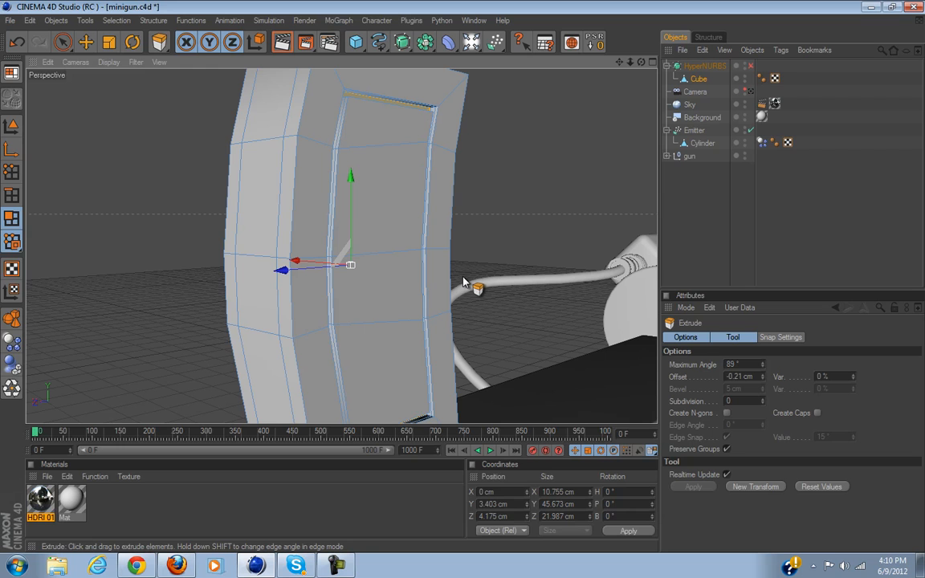
Turn HyperNURBS smoothing back on and clear the polygon selection.
left_click(751, 66)
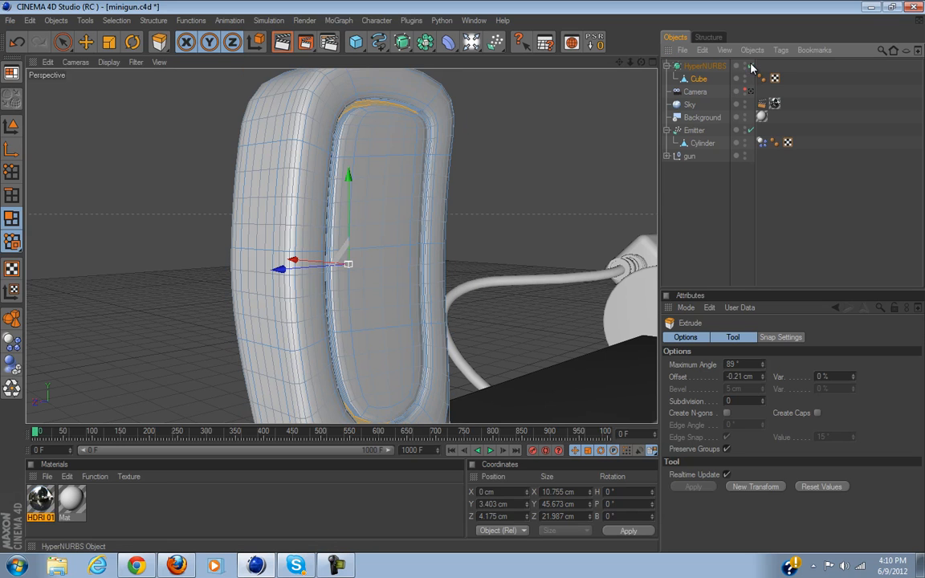
left_click(63, 42)
left_click(116, 208)
scroll(122, 210, "down", 4)
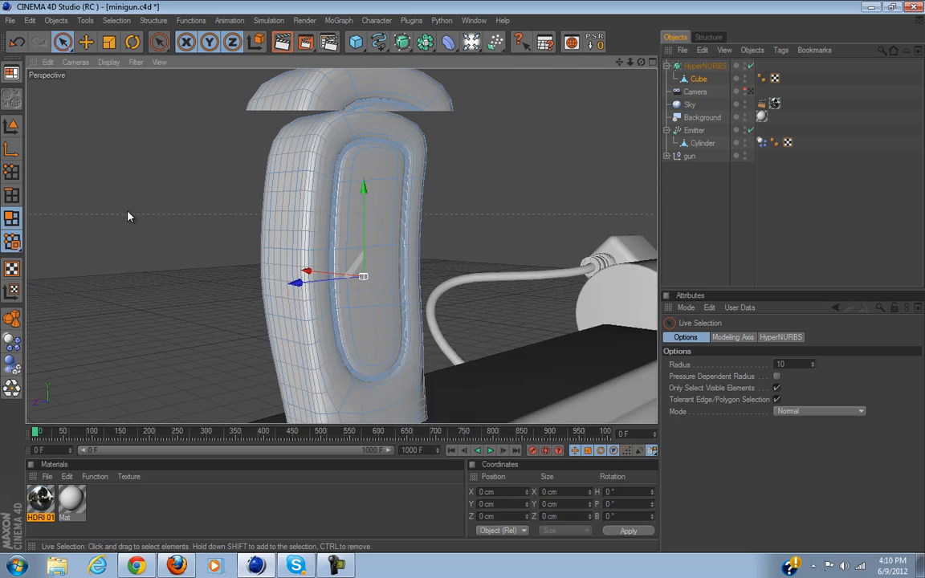
left_click_drag(498, 283, 465, 282, "alt")
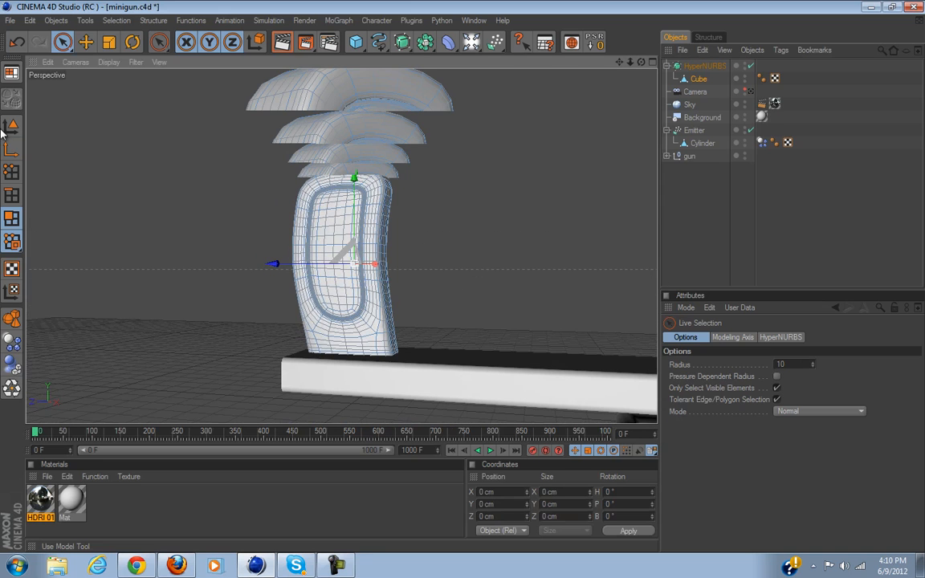
Switch to model mode, move the whole cube slightly down onto the bracket and deselect it.
left_click(11, 125)
left_click_drag(190, 202, 465, 281, "alt")
scroll(241, 237, "up", 5)
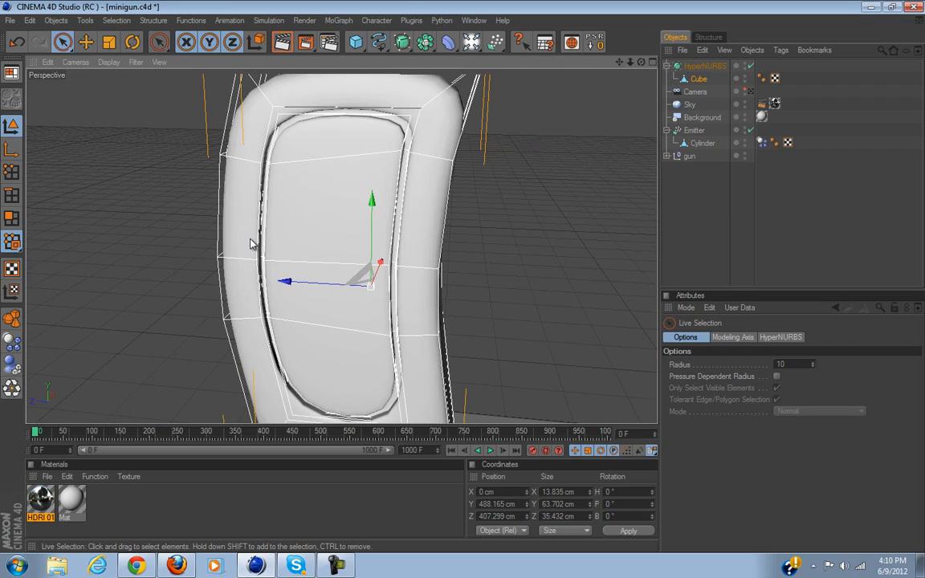
left_click_drag(592, 303, 498, 286, "alt")
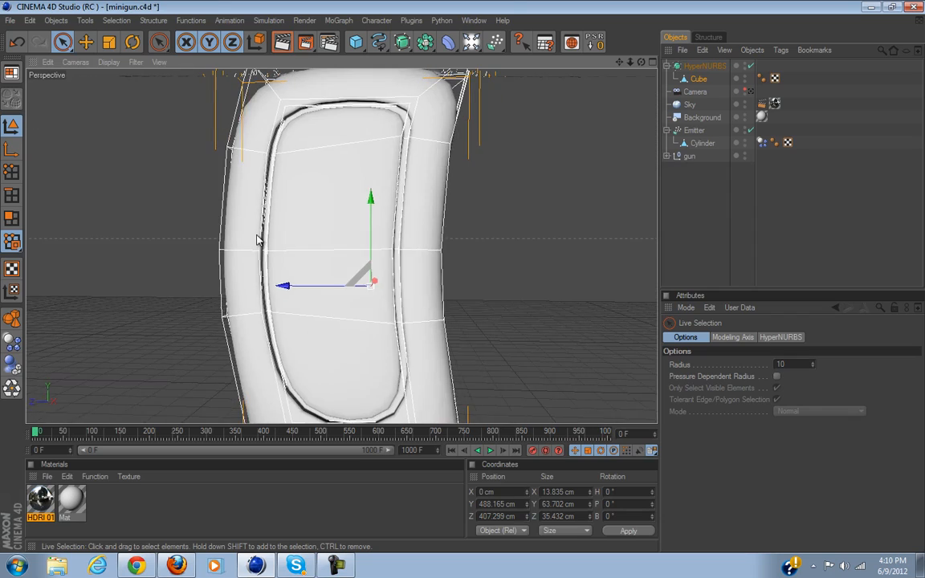
scroll(260, 239, "down", 5)
left_click_drag(260, 239, 471, 282, "alt")
mouse_move(466, 281)
left_mouse_down("alt")
mouse_move(480, 281)
mouse_move(455, 277)
mouse_move(473, 289)
mouse_move(461, 286)
mouse_move(464, 266)
left_mouse_up("alt")
left_click(379, 281)
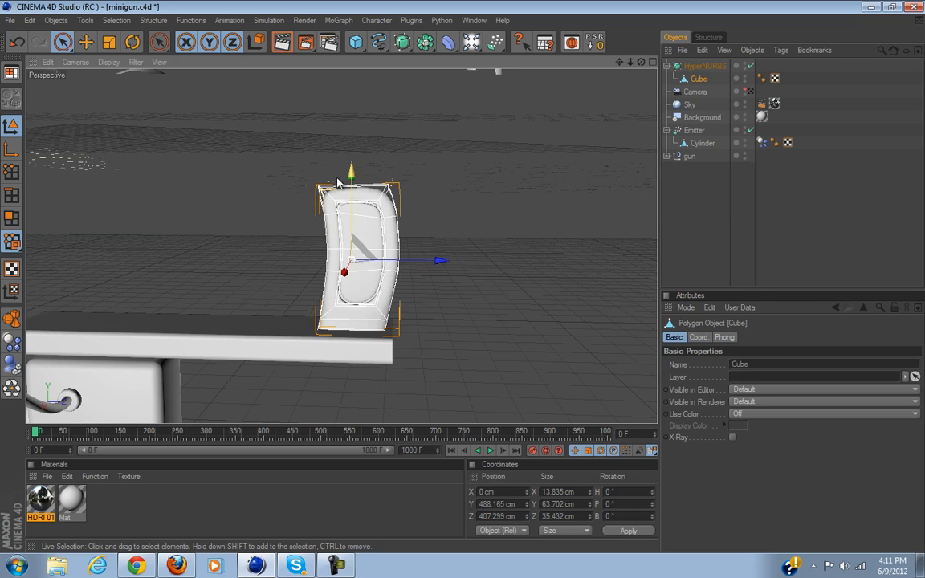
left_click_drag(354, 197, 355, 200)
left_click(902, 216)
Examine the smoothed, grooved part on the end of the rear bracket from several angles and distances.
scroll(331, 310, "down", 1)
mouse_move(332, 307)
left_mouse_down("alt")
mouse_move(495, 278)
mouse_move(334, 324)
left_mouse_up("alt")
scroll(334, 324, "down", 4)
left_click_drag(461, 282, 358, 367, "alt")
scroll(359, 367, "up", 6)
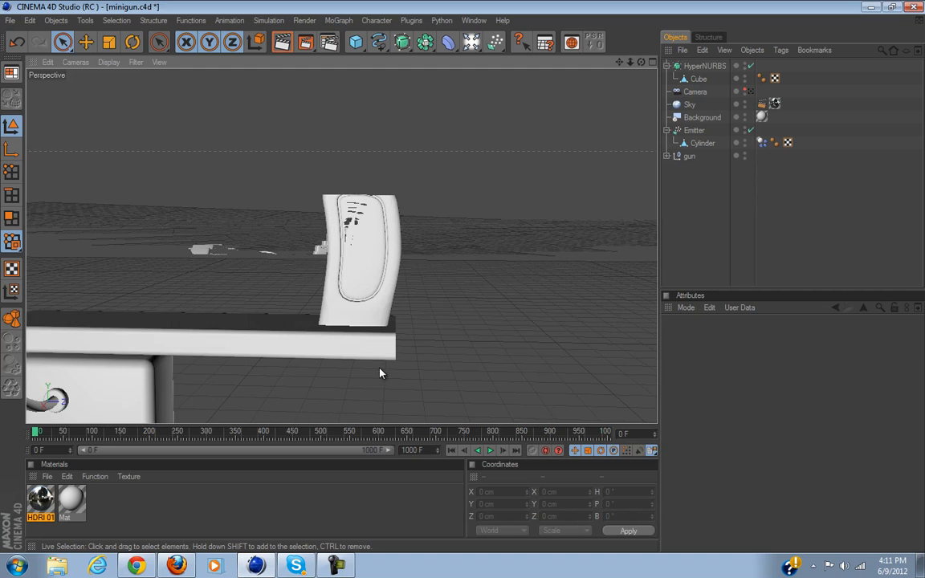
scroll(379, 374, "down", 4)
left_click_drag(380, 373, 464, 282, "alt")
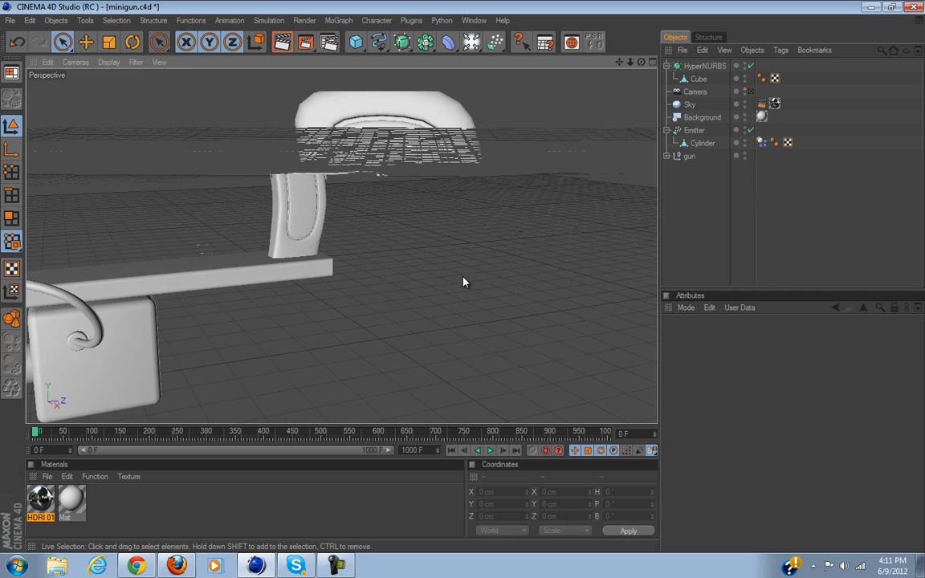
left_click_drag(360, 372, 466, 283, "alt")
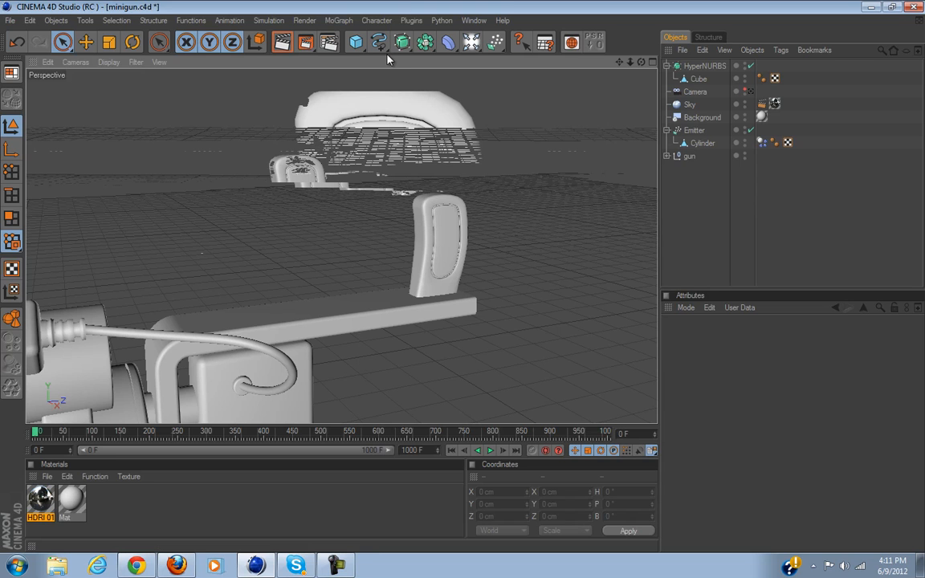
scroll(398, 177, "down", 3)
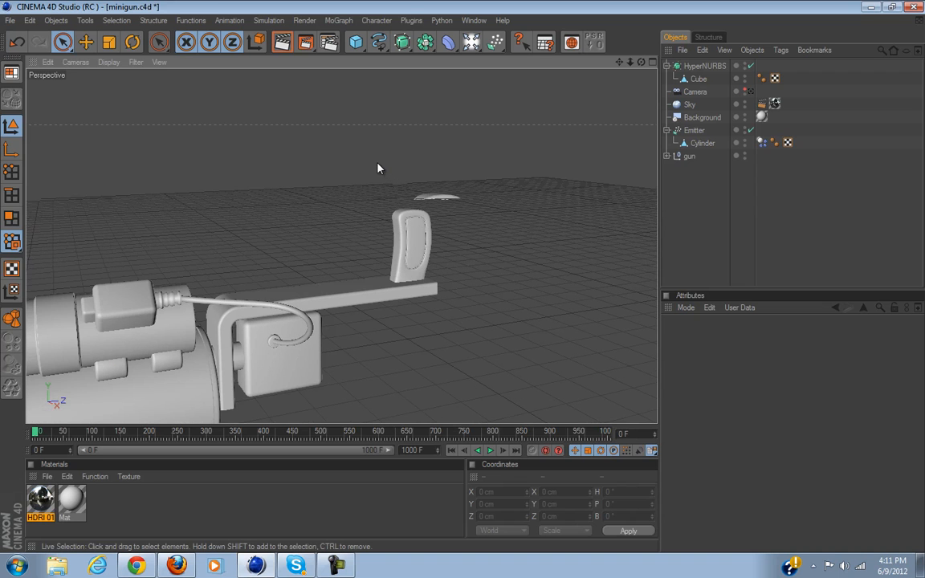
scroll(374, 185, "down", 2)
scroll(376, 198, "up", 2)
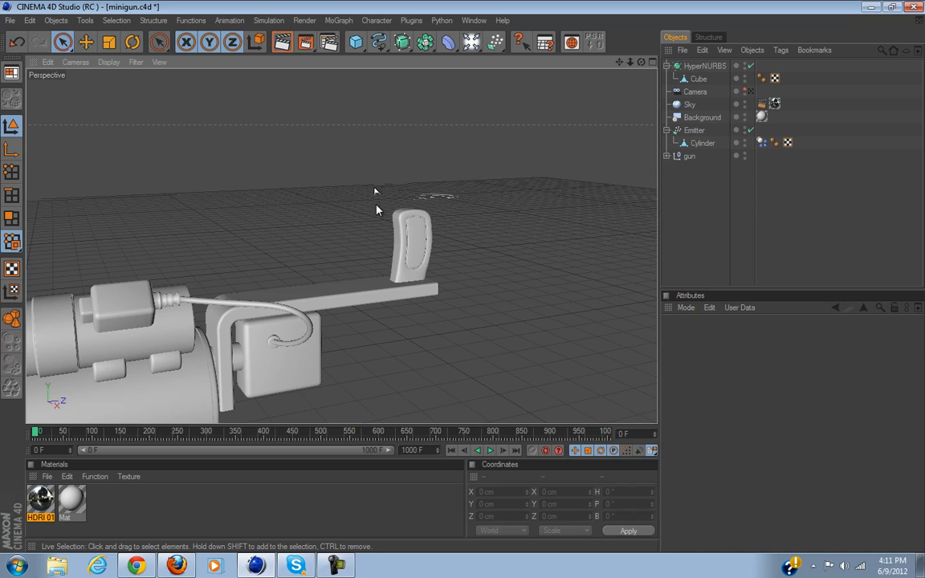
left_click_drag(357, 237, 464, 281, "alt")
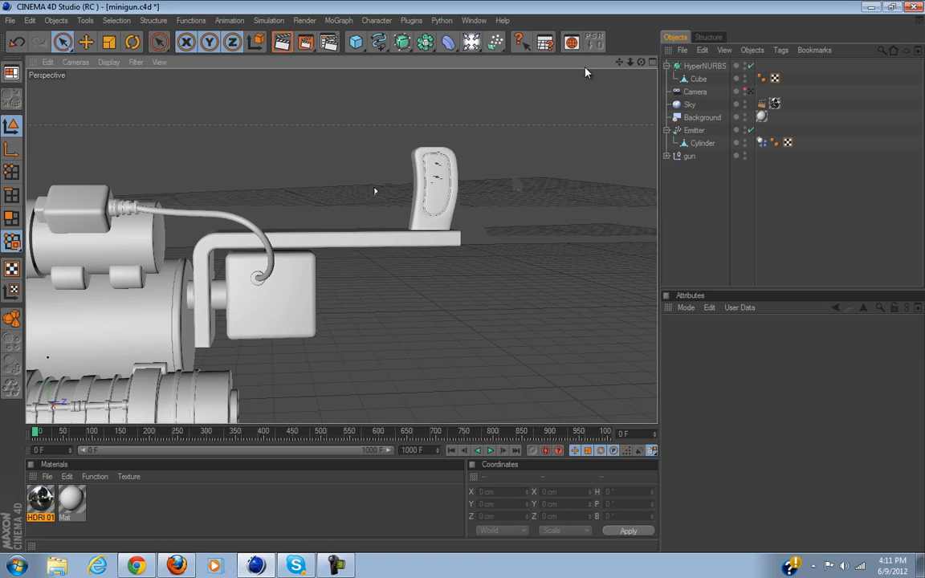
In the right side view, duplicate the cable's connector cylinder on the rear box and move the copy about 22 cm rearward along Z.
left_click(652, 63)
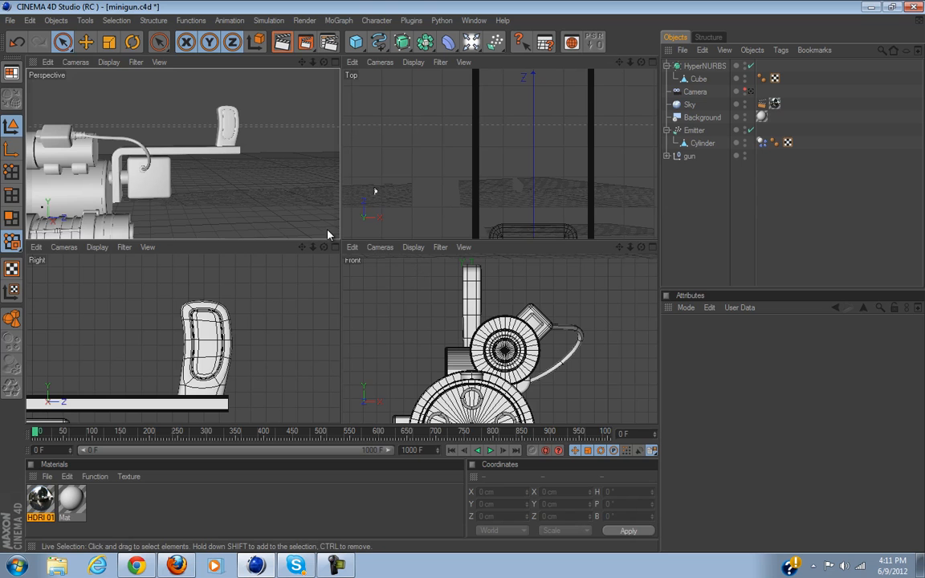
left_click(335, 248)
scroll(294, 282, "up", 5)
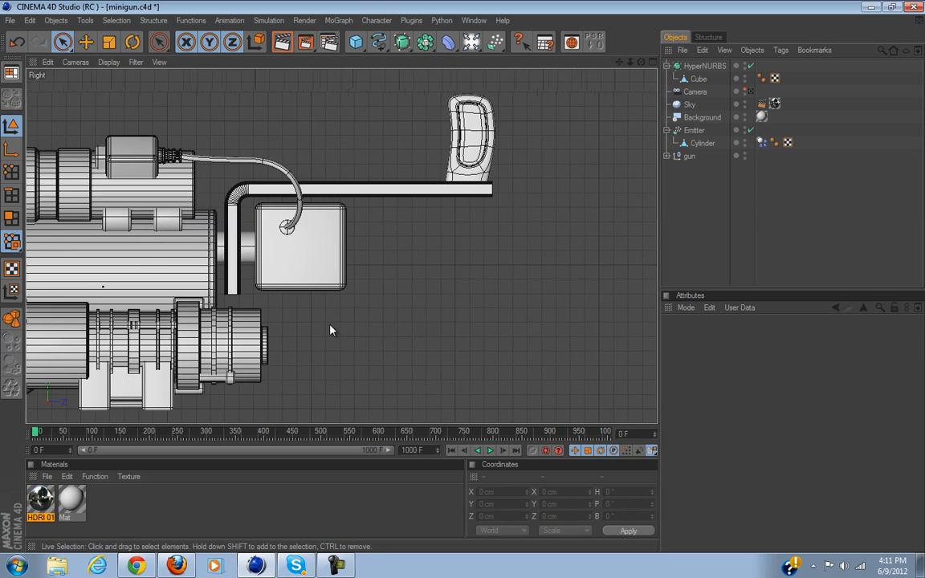
middle_click_drag(276, 296, 328, 358, "alt")
left_click(266, 278)
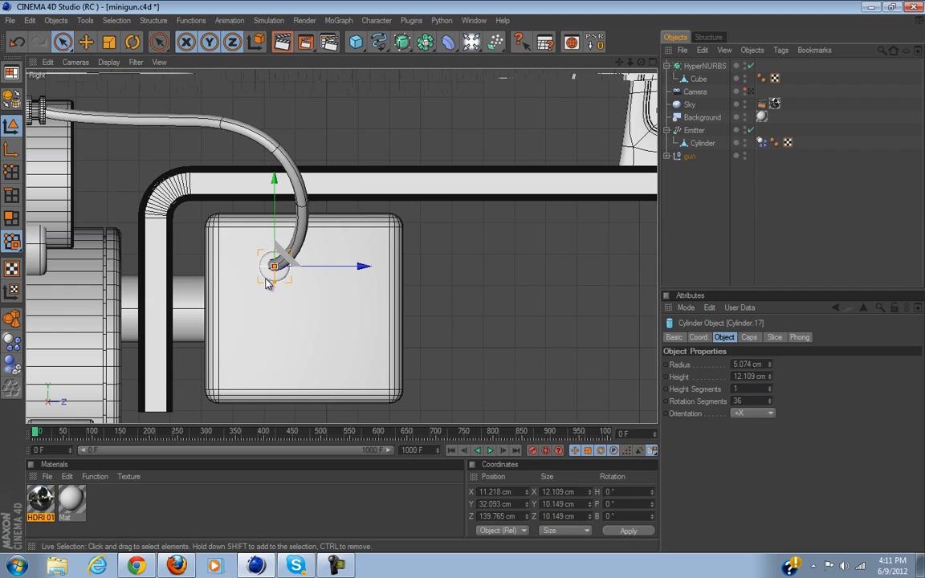
left_click(666, 155)
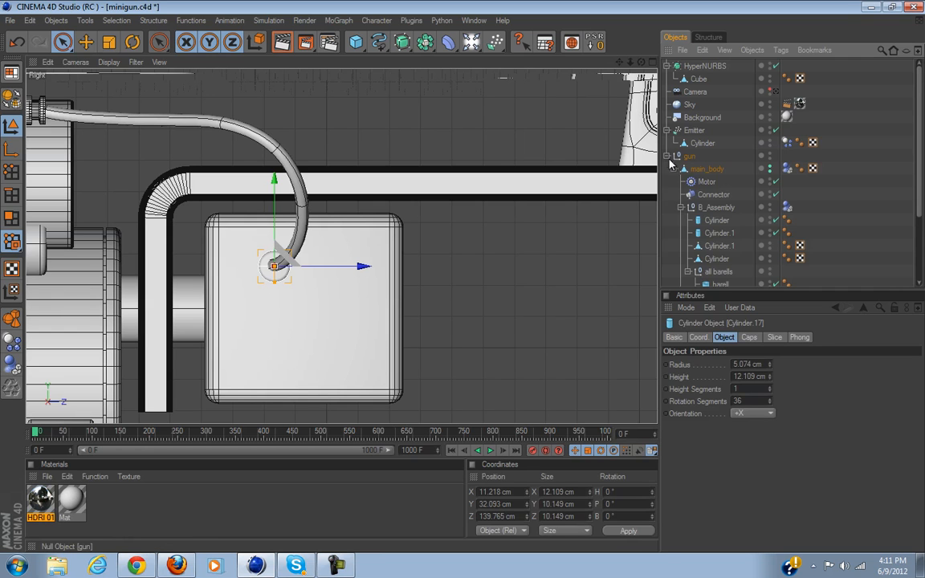
scroll(707, 208, "down", 3)
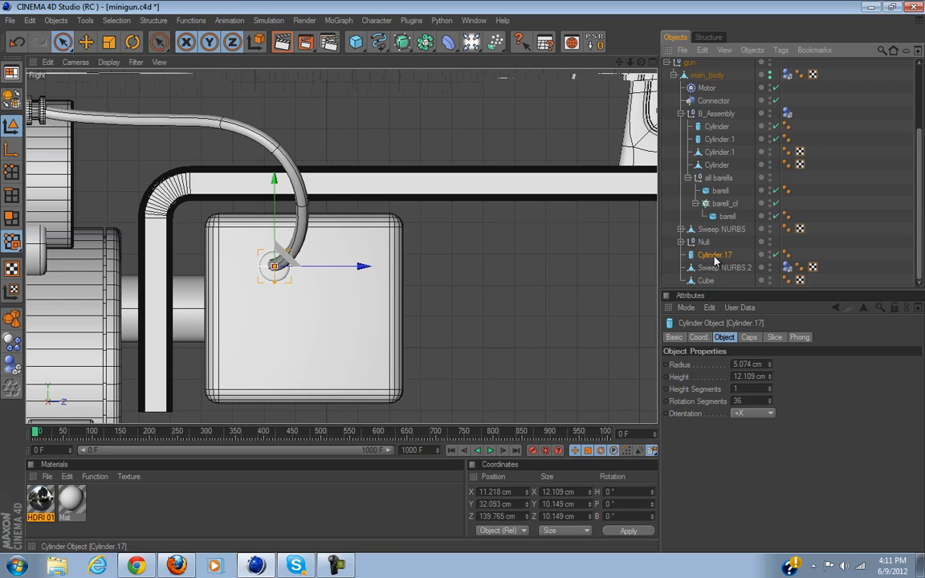
left_click_drag(717, 260, 715, 263, "ctrl")
left_click_drag(361, 267, 464, 281)
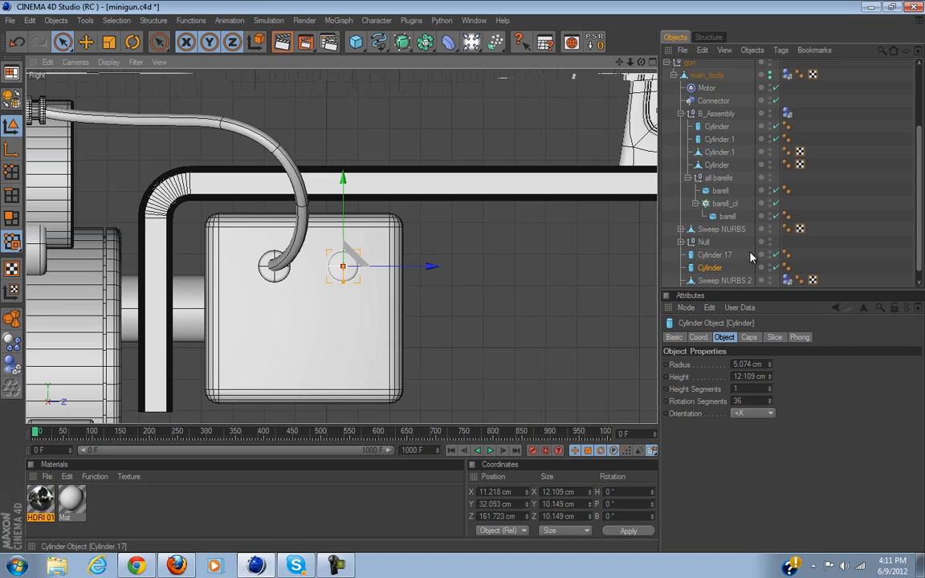
Duplicate the connector cylinder twice more to complete a two-by-two grid on the rear box, and deselect.
left_click_drag(720, 273, 719, 277, "ctrl")
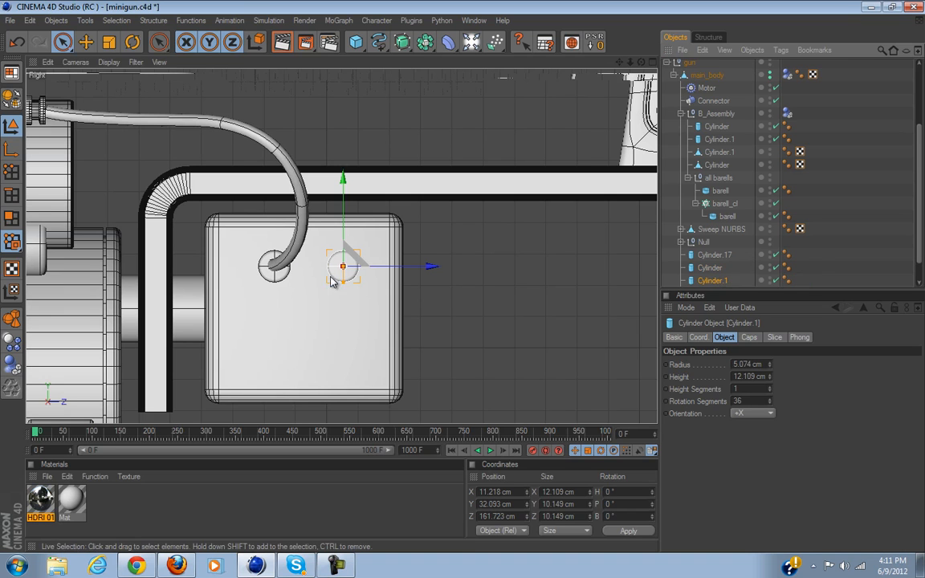
left_click_drag(346, 225, 345, 290)
scroll(720, 285, "down", 1)
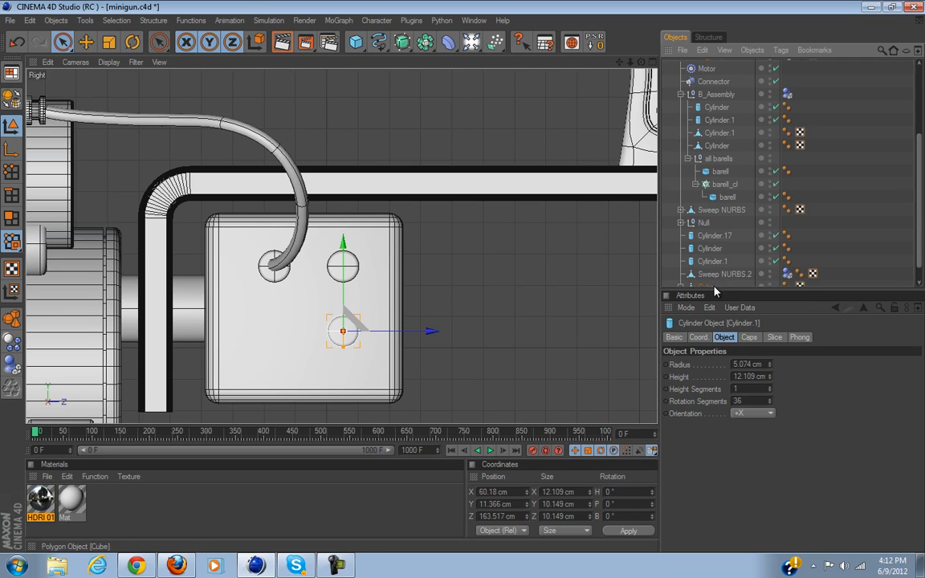
left_click_drag(719, 261, 718, 267, "ctrl")
left_click_drag(427, 331, 462, 282)
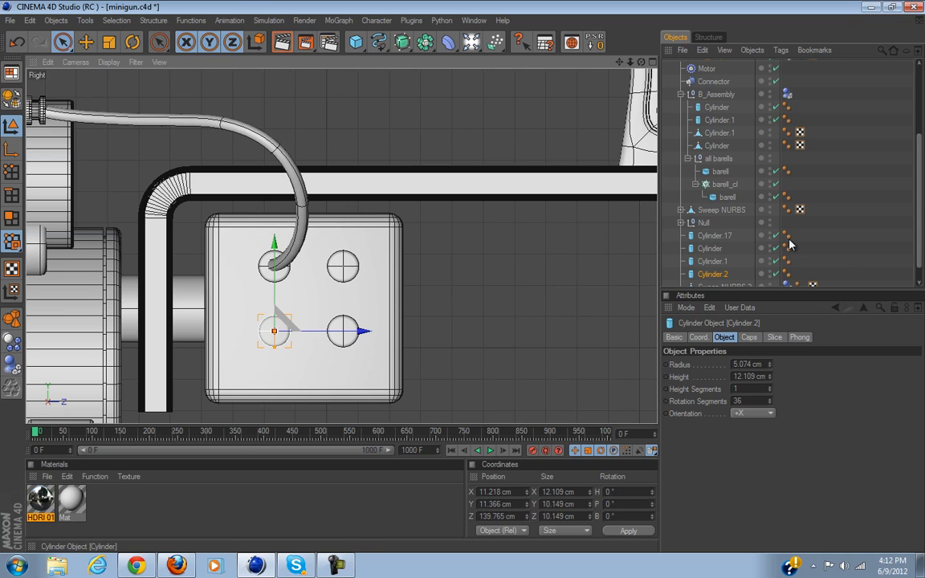
left_click(844, 254)
Add a cylinder primitive and move it behind the rear box, near the end of the bracket.
scroll(362, 289, "down", 5)
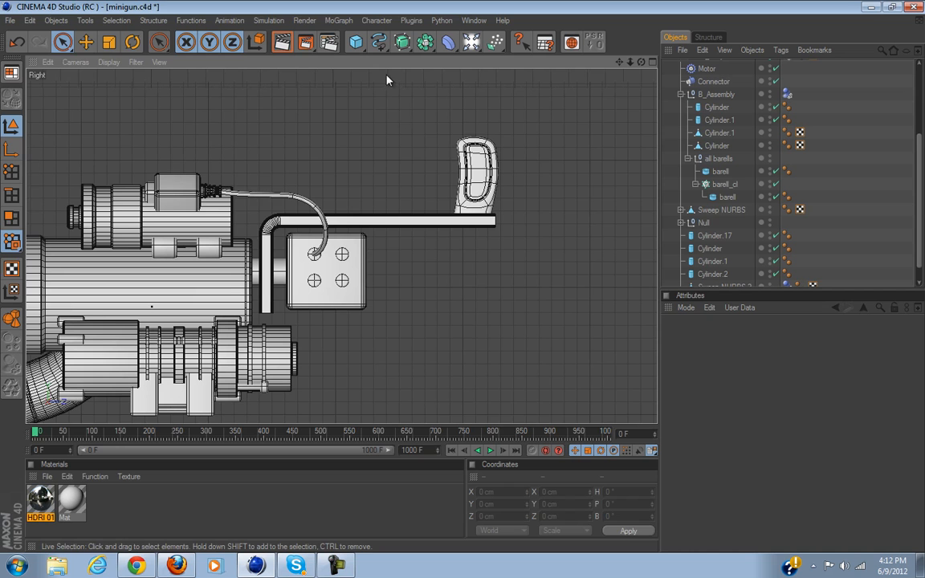
scroll(372, 169, "down", 1)
scroll(372, 170, "down", 4)
scroll(382, 181, "up", 2)
left_click_drag(368, 40, 604, 51)
scroll(271, 321, "down", 5)
scroll(296, 341, "up", 4)
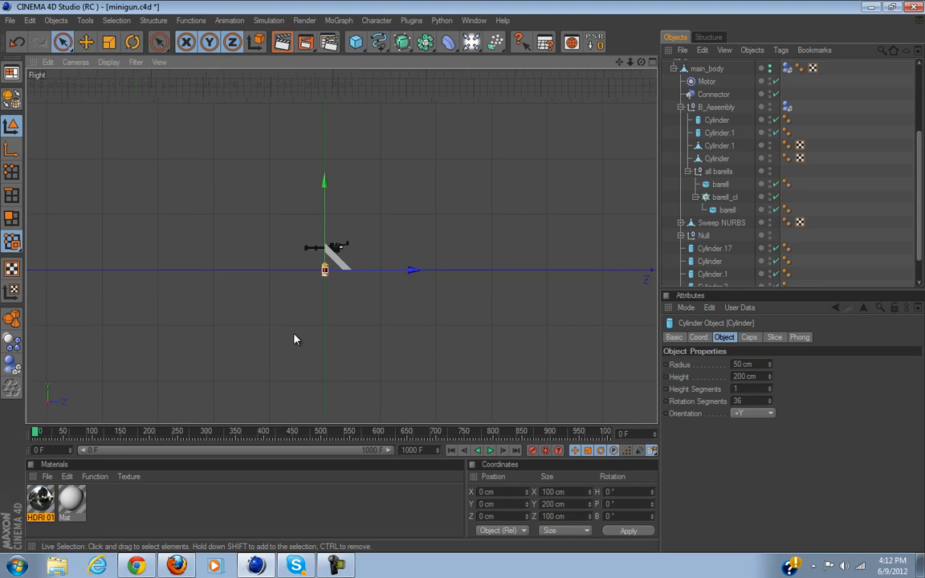
scroll(300, 327, "up", 2)
left_click_drag(232, 331, 463, 277)
Shorten the new cylinder to about 140.7 cm and move it up and rearward to the bracket's end.
scroll(372, 322, "up", 4)
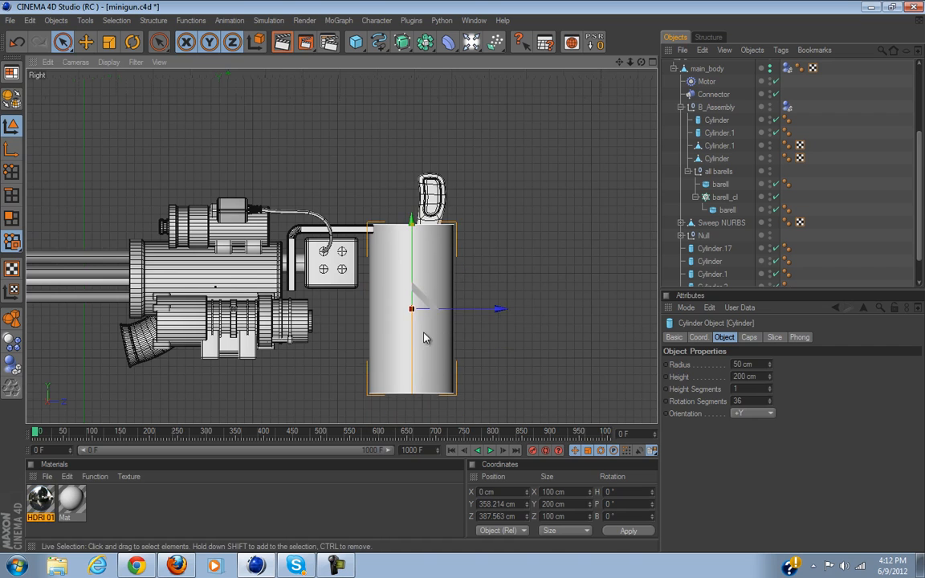
scroll(461, 293, "up", 3)
left_click_drag(453, 225, 466, 289)
scroll(492, 249, "up", 3)
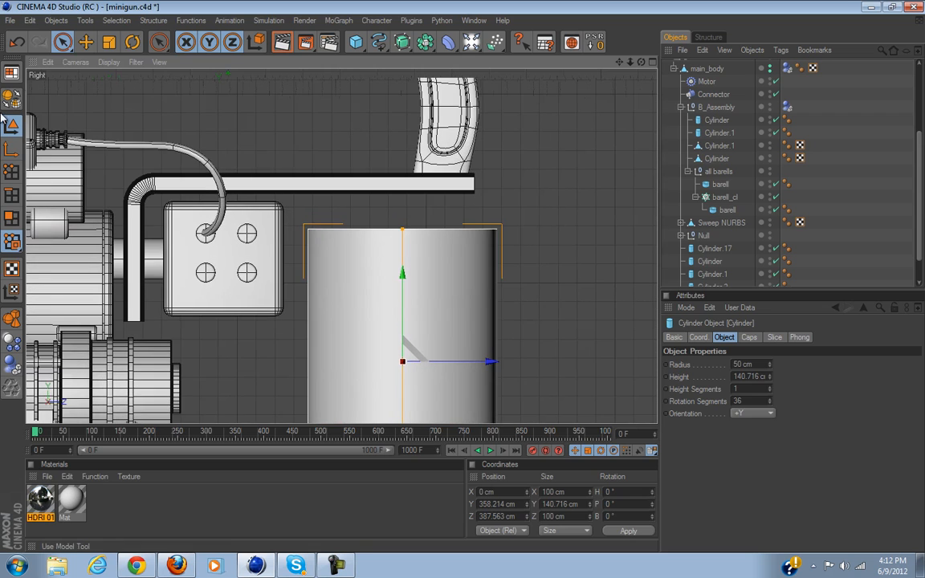
middle_click_drag(498, 377, 477, 350, "alt")
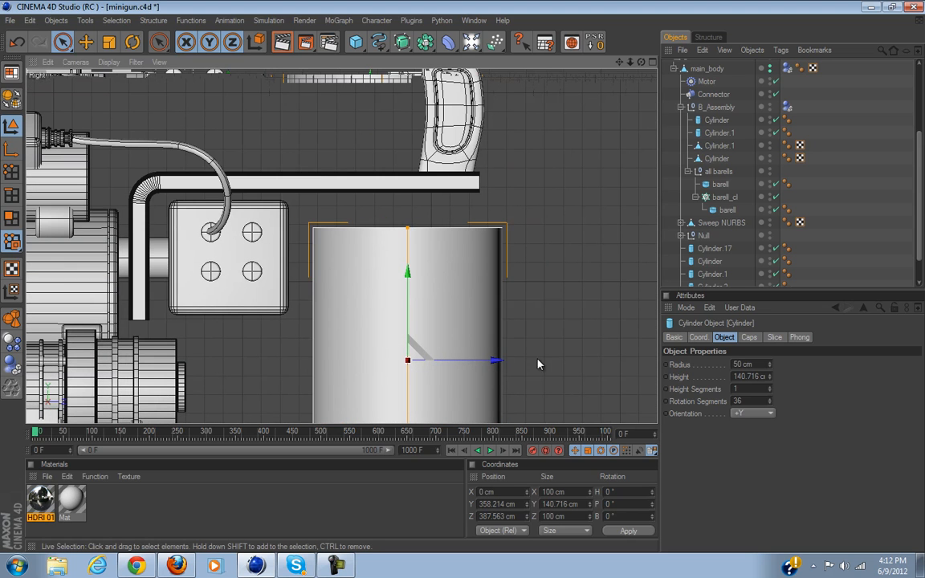
left_click_drag(496, 356, 481, 275)
left_click_drag(471, 328, 460, 264)
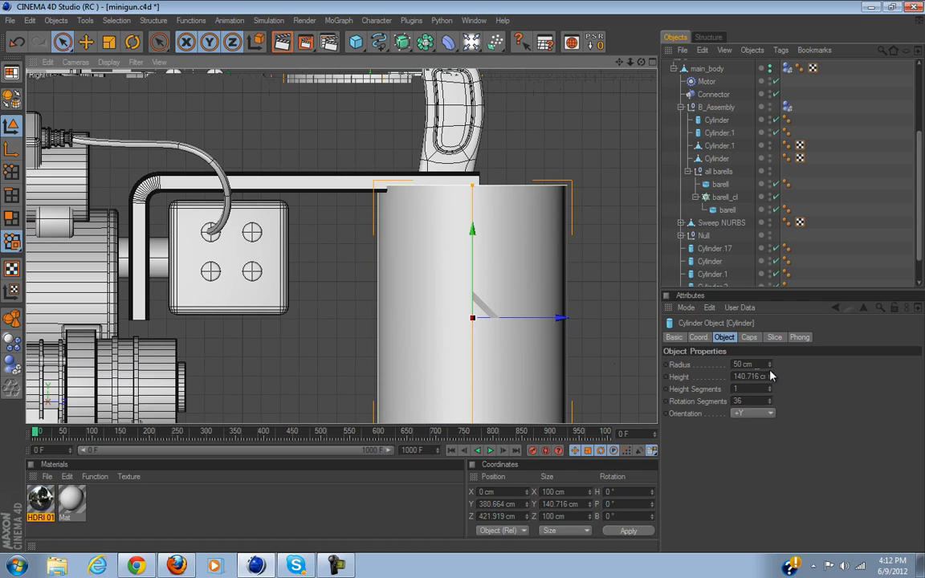
Reduce the cylinder to a 7 cm radius and about 20.6 cm height, and place it against the bracket's underside below the handle.
left_click_drag(769, 368, 770, 367)
left_click_drag(472, 187, 465, 299)
left_click_drag(471, 231, 471, 127)
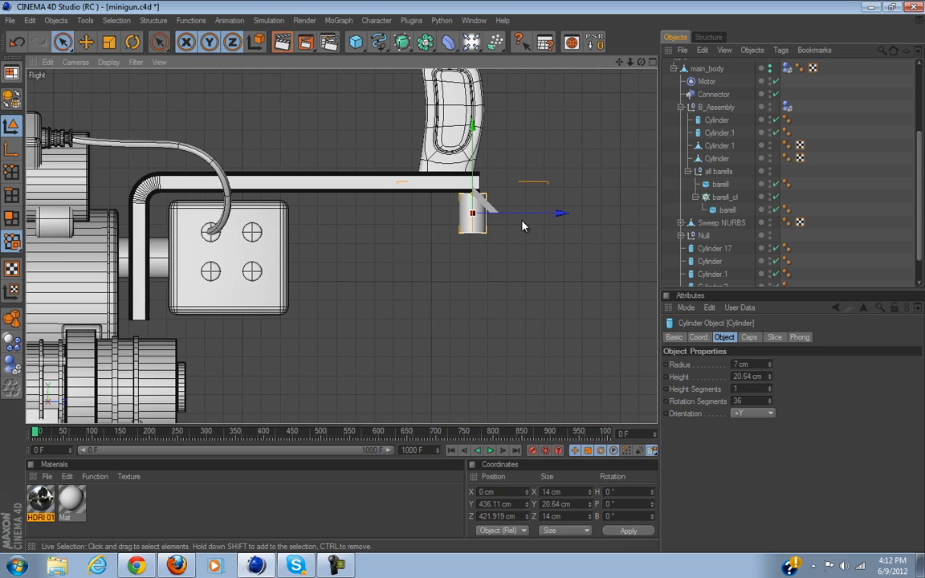
left_click_drag(536, 220, 512, 221)
Shorten the cylinder below the handle to about 16 cm and nudge it partly into the bracket.
scroll(474, 239, "up", 3)
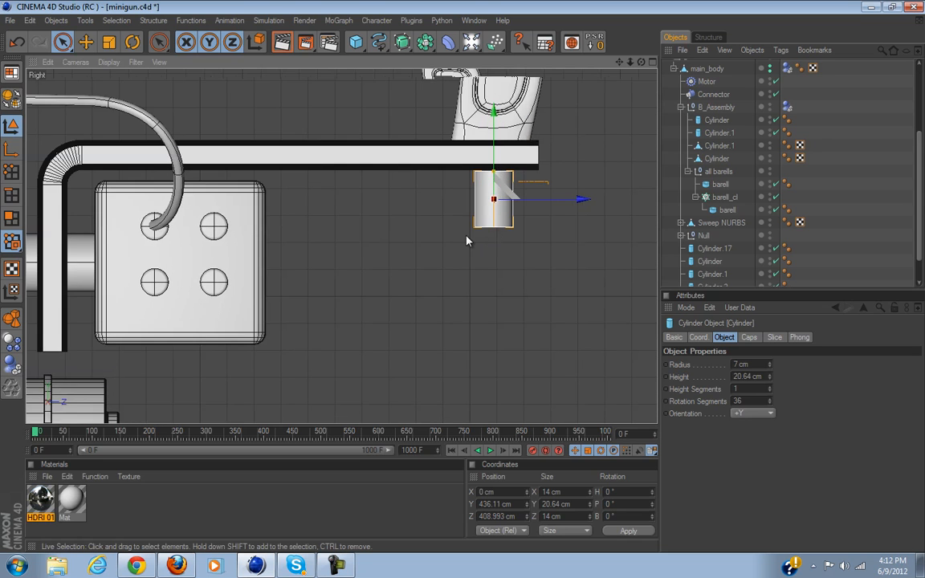
scroll(466, 241, "up", 4)
left_click_drag(511, 235, 501, 235)
left_click_drag(450, 187, 446, 160)
scroll(413, 193, "down", 5)
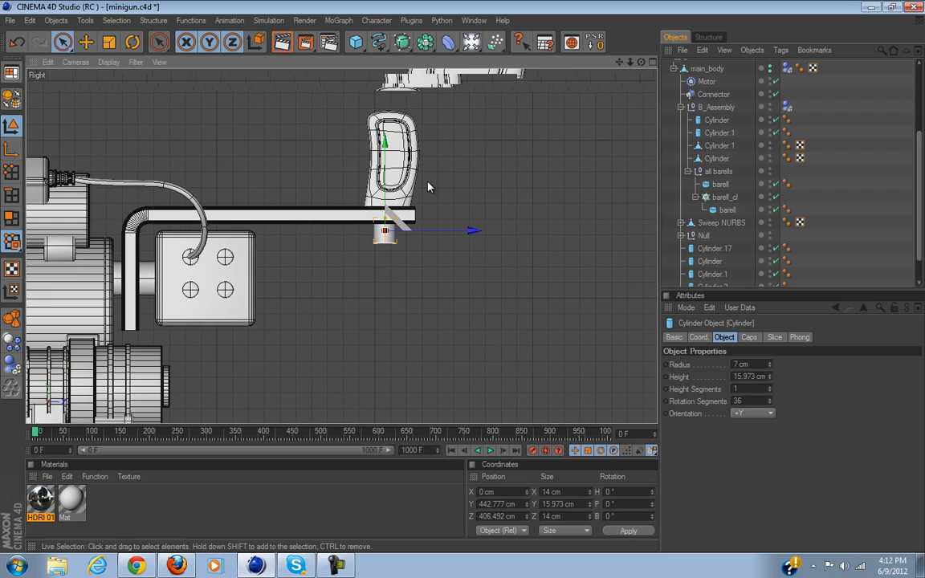
Enable the fillet on the cylinder's caps and set its radius to 1 cm.
scroll(421, 180, "up", 3)
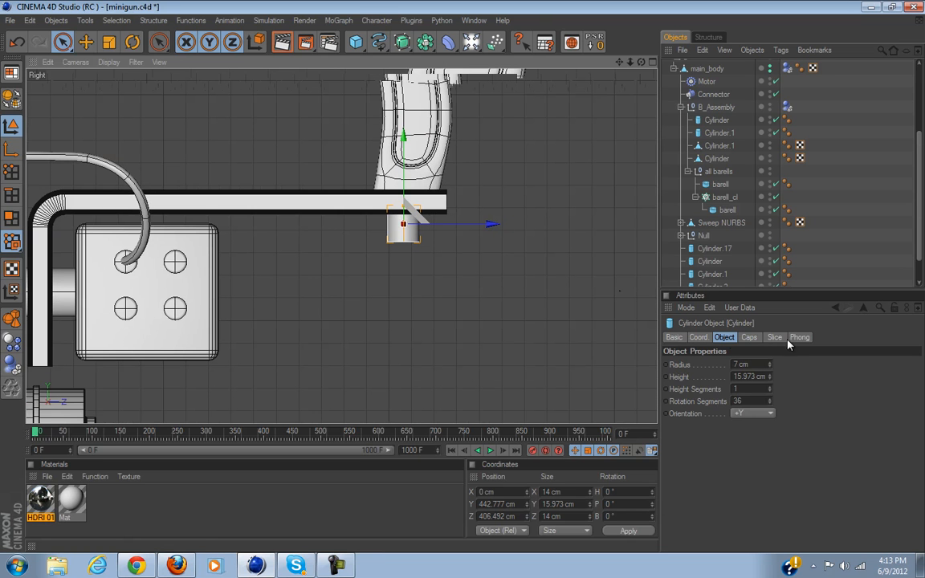
left_click(749, 337)
left_click(706, 392)
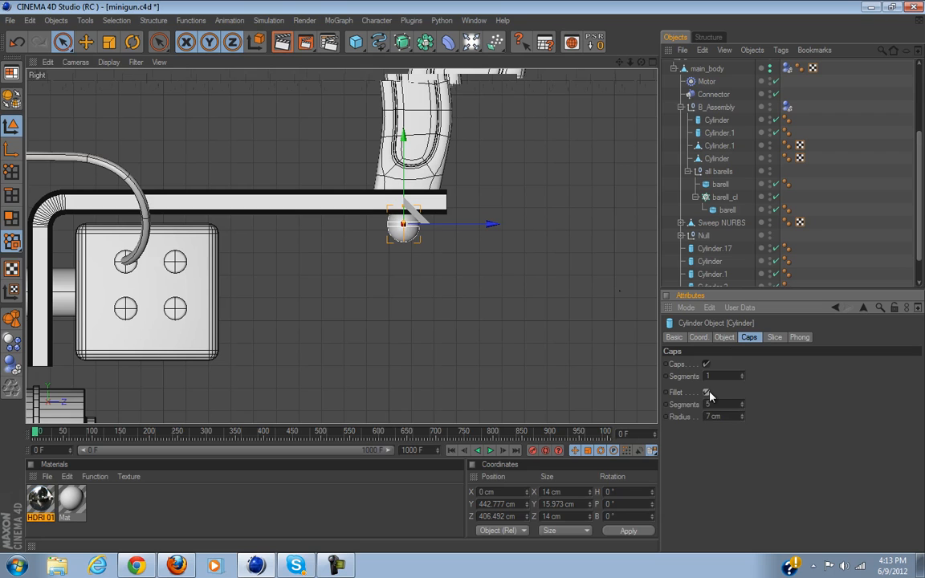
left_click(741, 418)
left_click(741, 418)
left_click(741, 417)
left_click(741, 418)
left_click(741, 417)
left_click(741, 417)
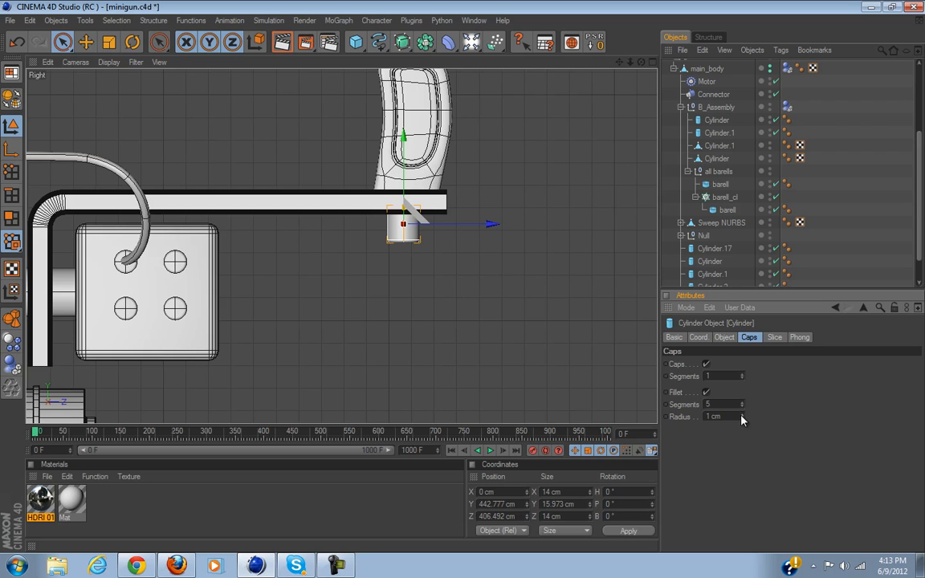
Duplicate the filleted cylinder and move the copy up about 54 cm onto the handle.
scroll(318, 247, "up", 3)
middle_click_drag(500, 188, 457, 318, "alt")
scroll(713, 203, "up", 5)
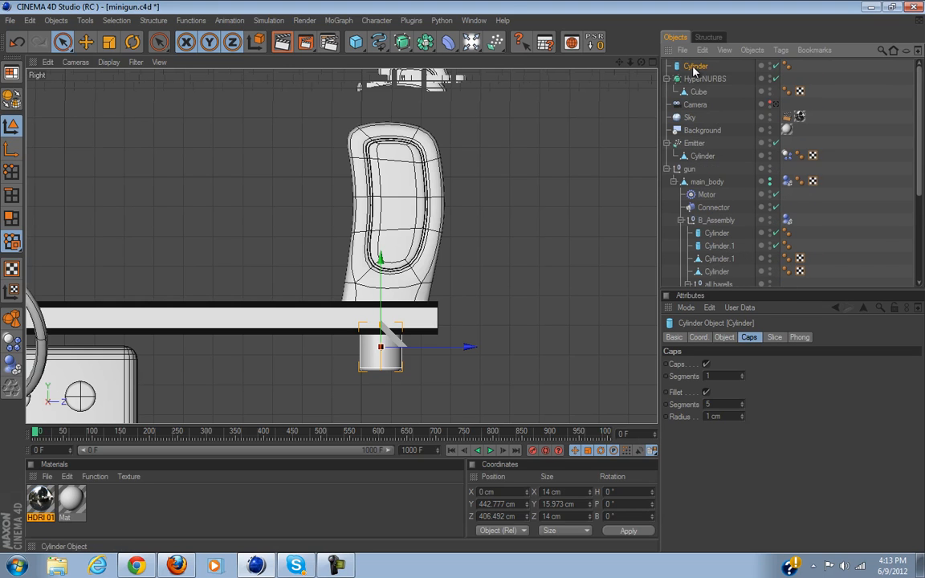
left_click_drag(692, 73, 692, 76, "ctrl")
left_click_drag(379, 263, 379, 110)
Orient the copied cylinder along +Z and position it so it protrudes from the upper front of the handle.
left_click(723, 337)
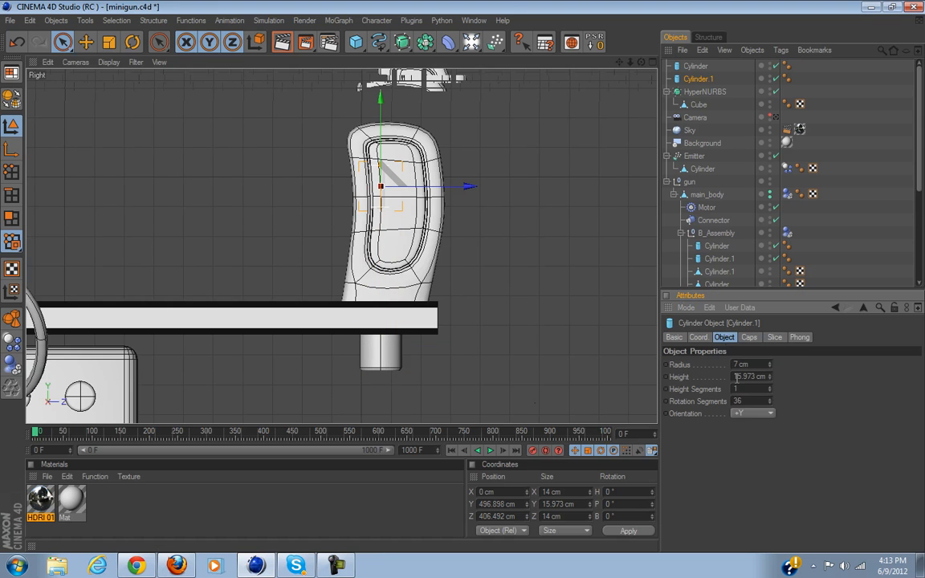
left_click(753, 413)
left_click(755, 426)
left_click(773, 414)
left_click_drag(458, 188, 408, 146)
scroll(398, 180, "up", 3)
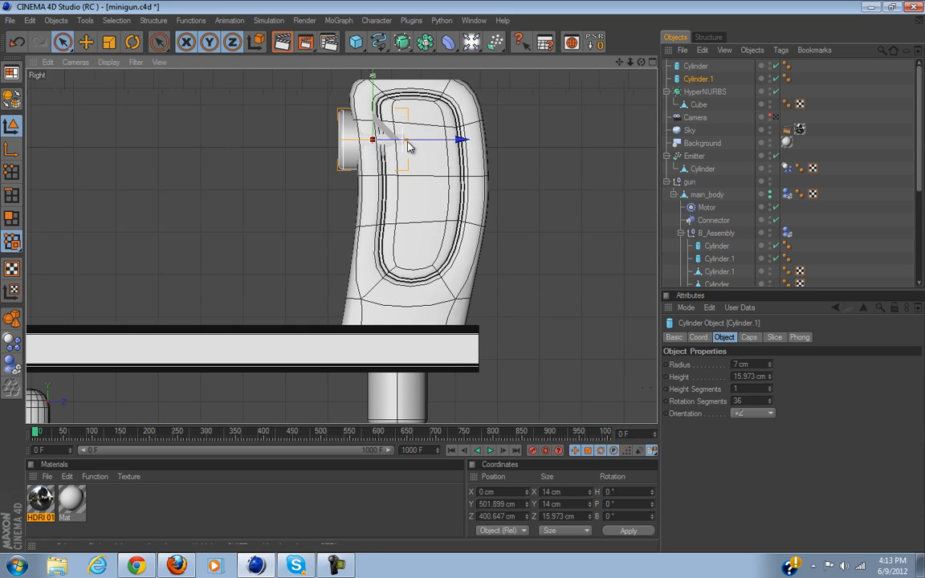
Set the radius of the cylinder protruding from the handle to 5 cm.
left_click(749, 338)
left_click(723, 337)
left_click(698, 337)
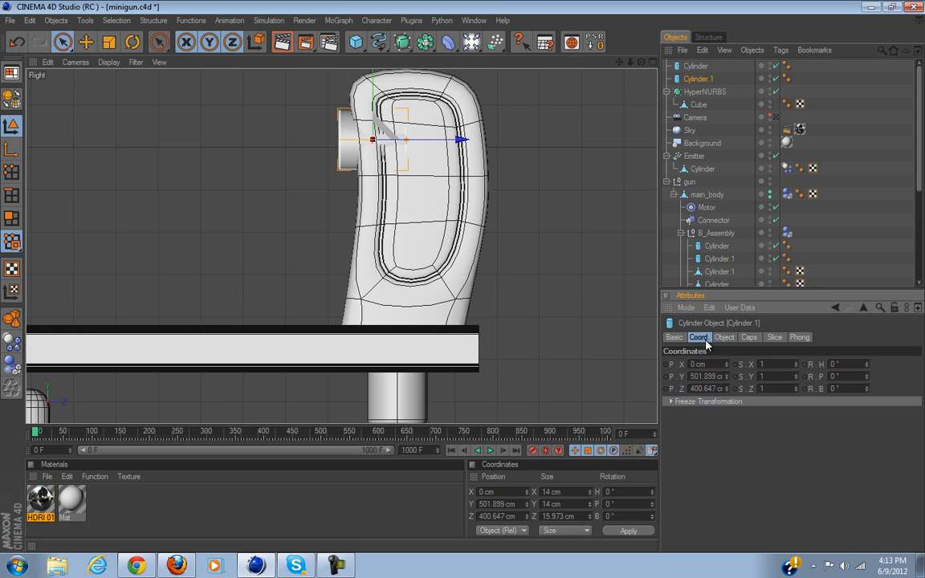
left_click(723, 337)
left_click_drag(767, 368, 769, 367)
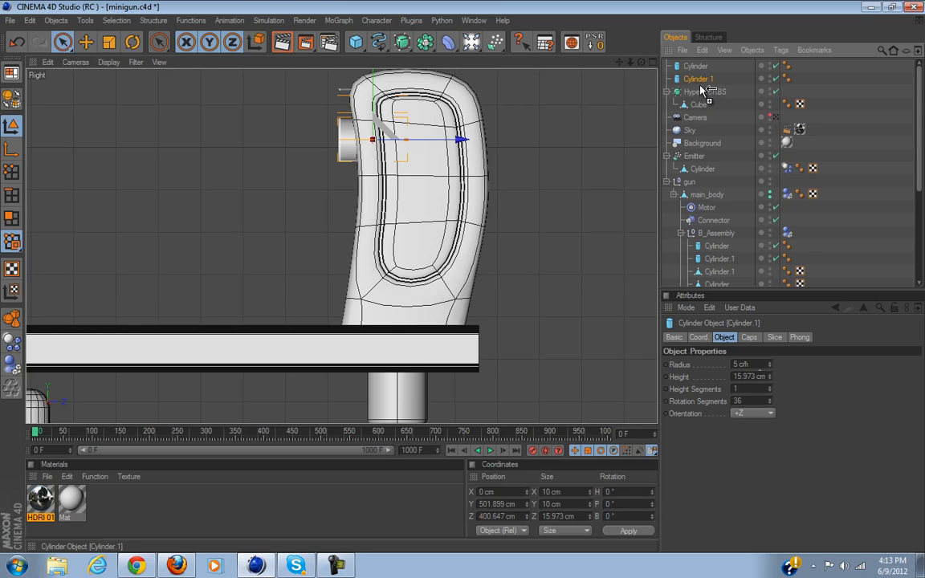
Duplicate the protruding cylinder as a 3 cm radius button tip extending about 3 cm farther forward, check its cap fillet, and deselect.
left_click_drag(700, 85, 700, 87, "ctrl")
left_click_drag(480, 143, 458, 143)
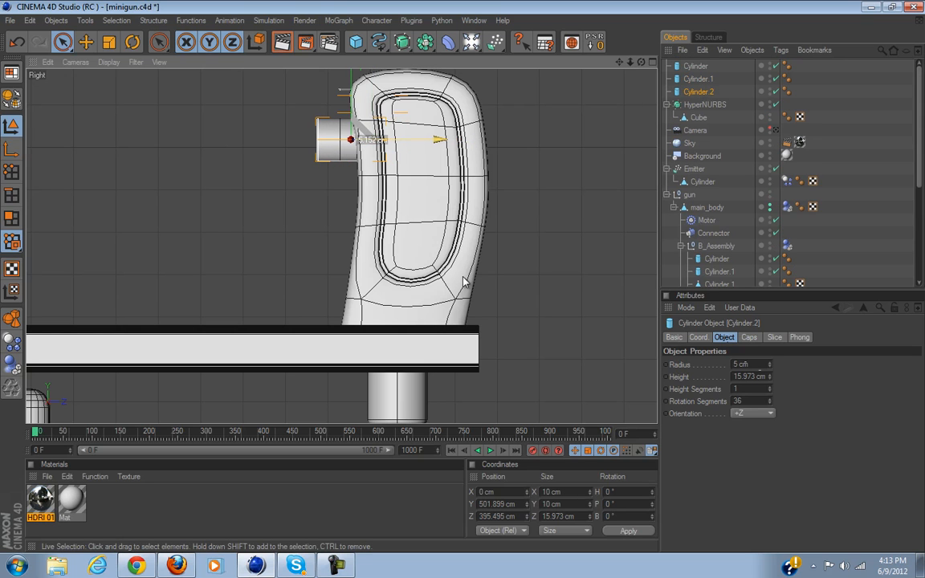
left_click_drag(768, 366, 770, 367)
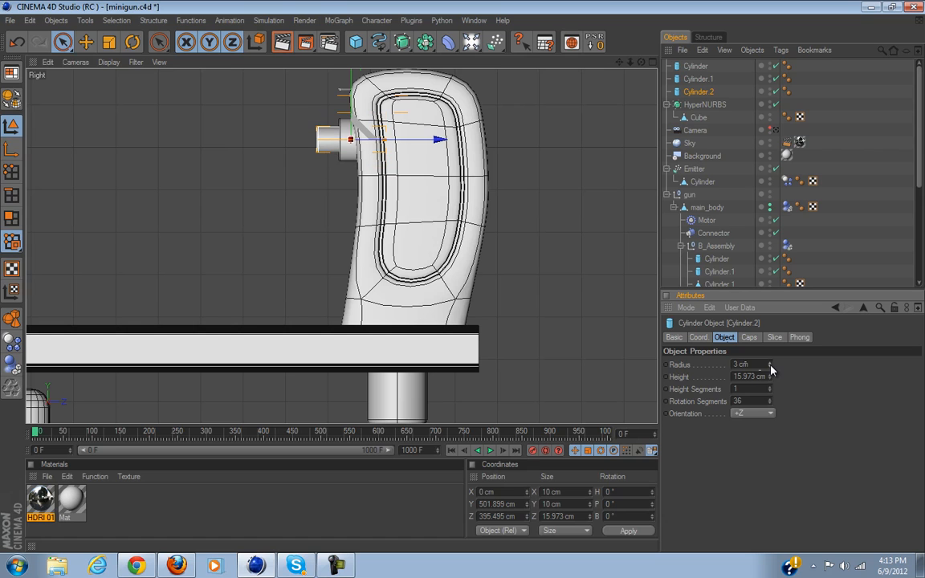
left_click_drag(432, 140, 480, 288)
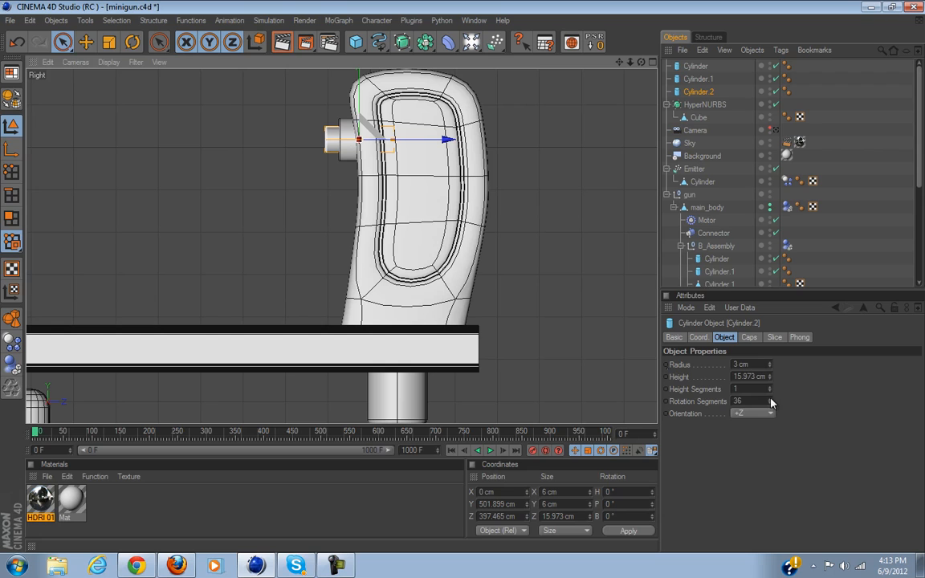
left_click(750, 338)
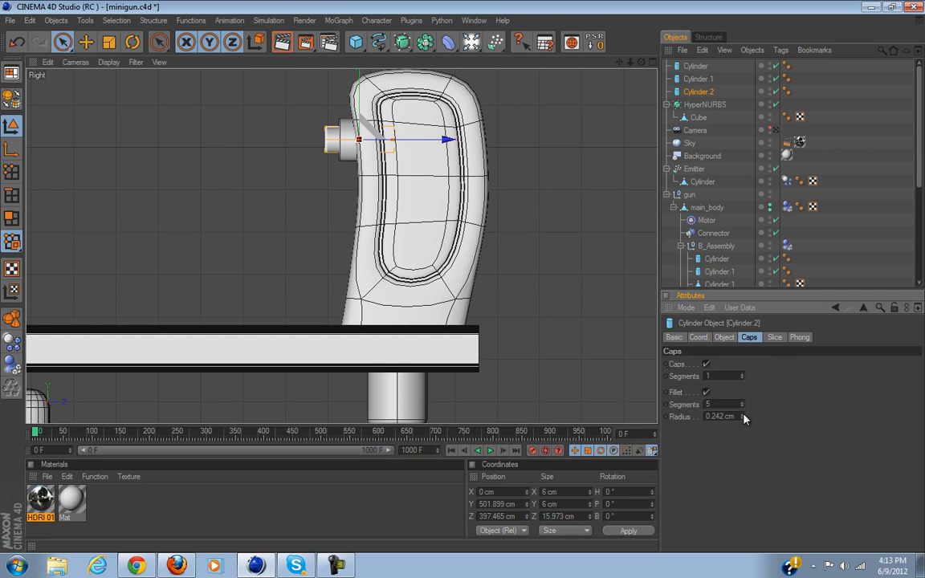
left_click(858, 193)
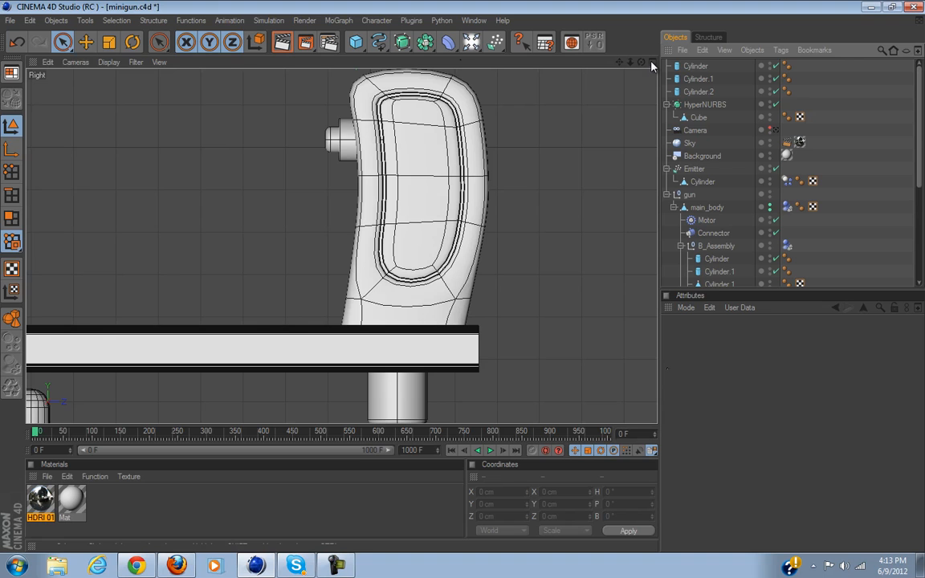
Begin a Bezier spline at the stub under the bracket, placing three points about 6 cm apart straight down past its lower end.
scroll(437, 234, "down", 6)
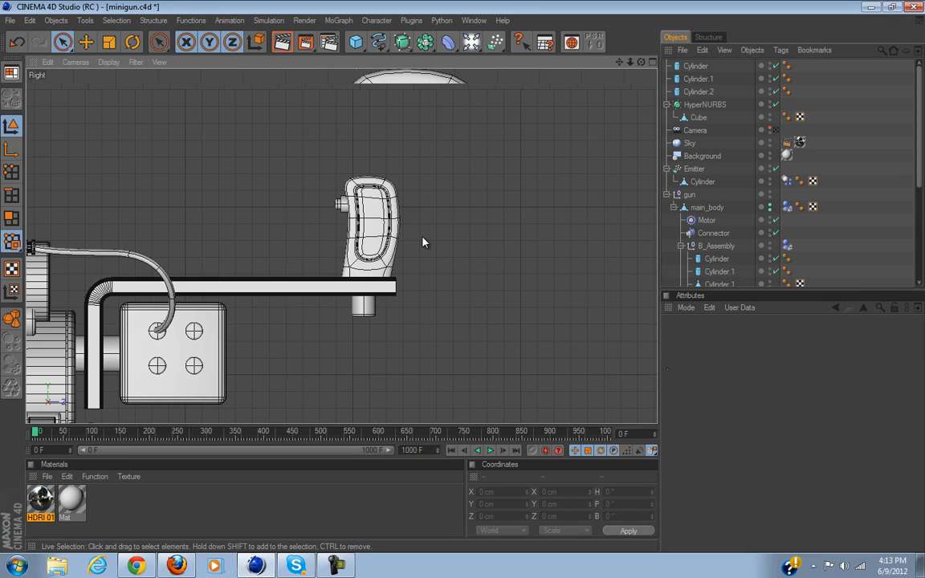
left_click_drag(379, 41, 428, 52)
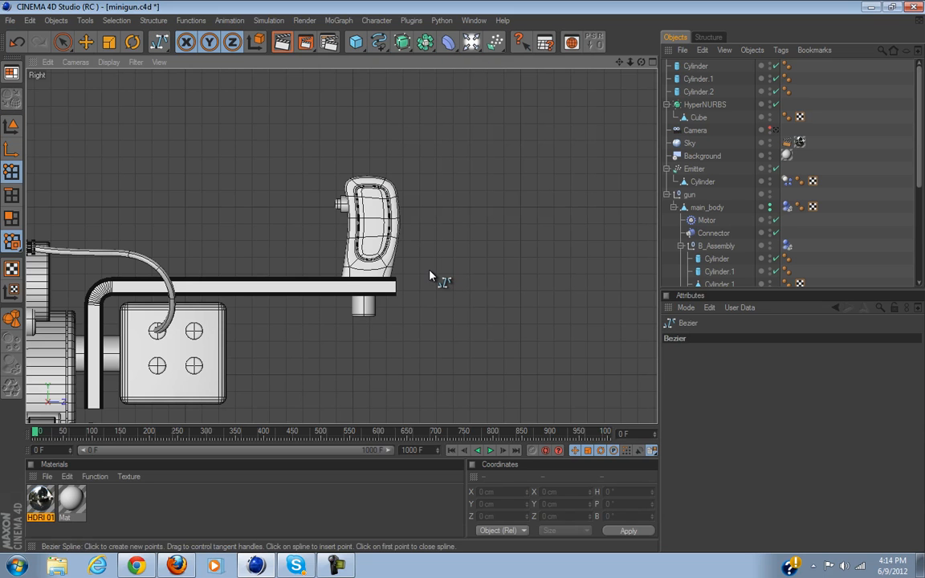
middle_click_drag(472, 275, 438, 287, "alt")
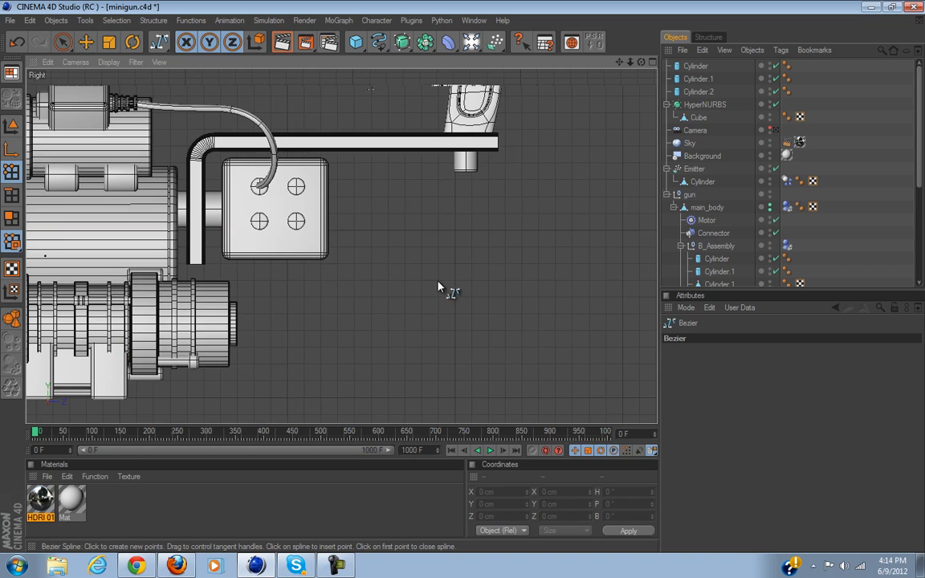
scroll(451, 317, "up", 4)
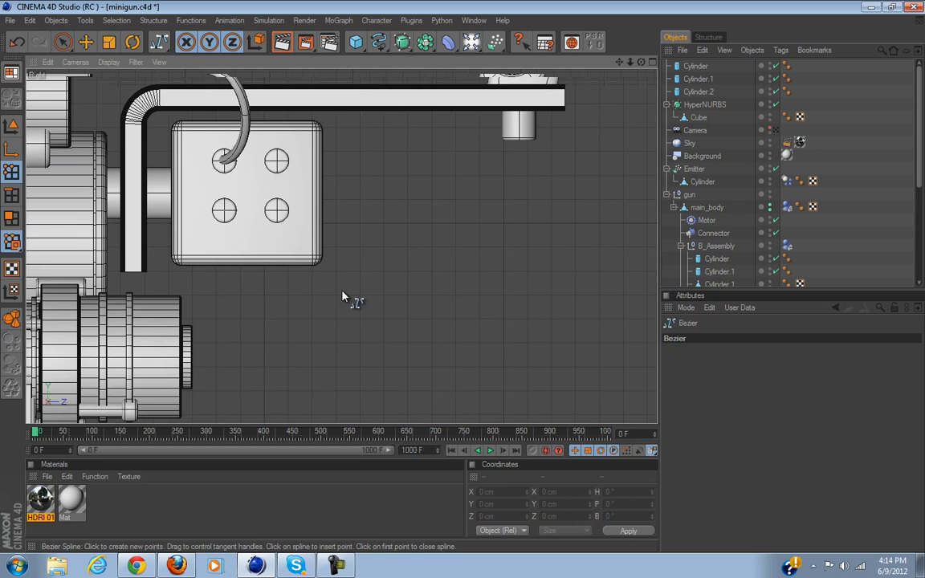
middle_click_drag(463, 277, 462, 287, "alt")
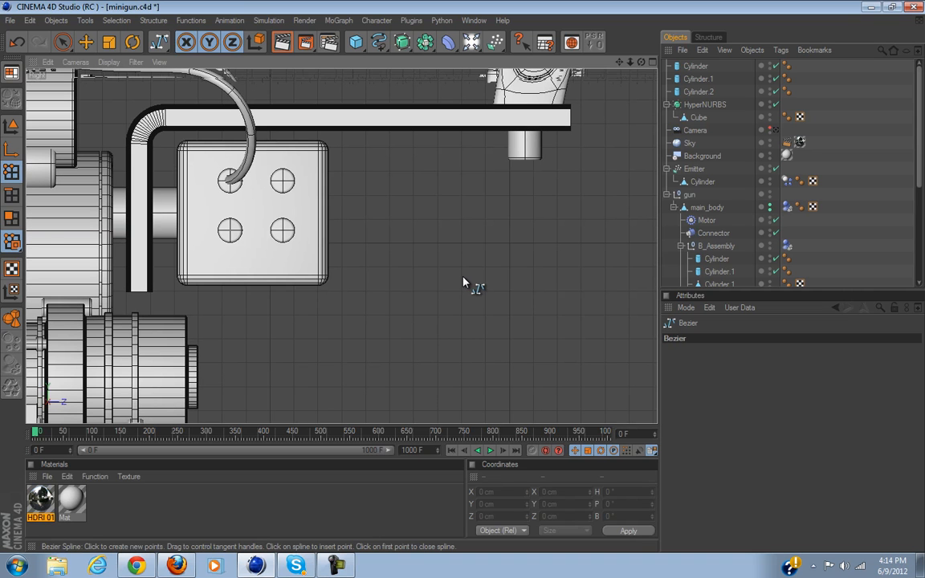
left_click(526, 147)
scroll(549, 209, "up", 3)
middle_click_drag(549, 209, 453, 284, "alt")
scroll(533, 217, "up", 2)
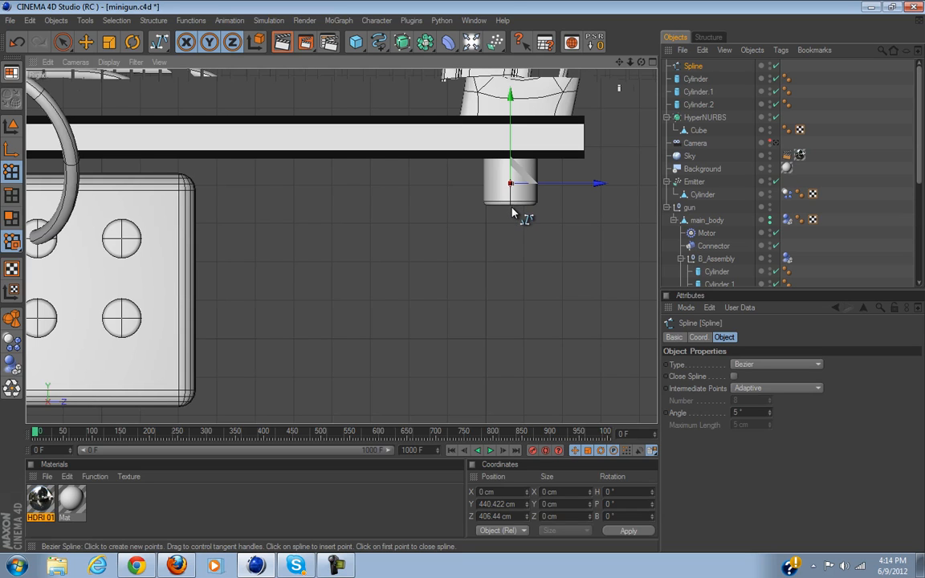
left_click(511, 208)
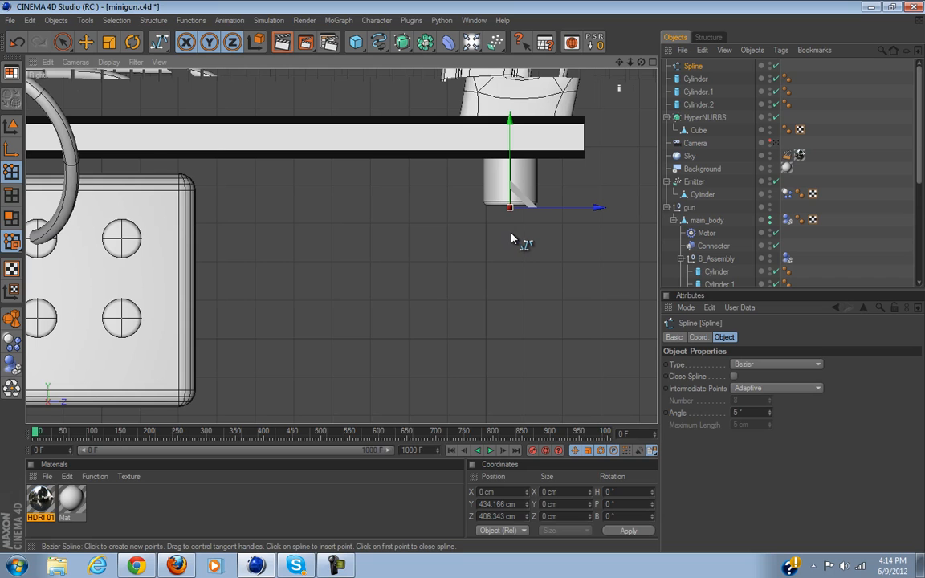
left_click(509, 233)
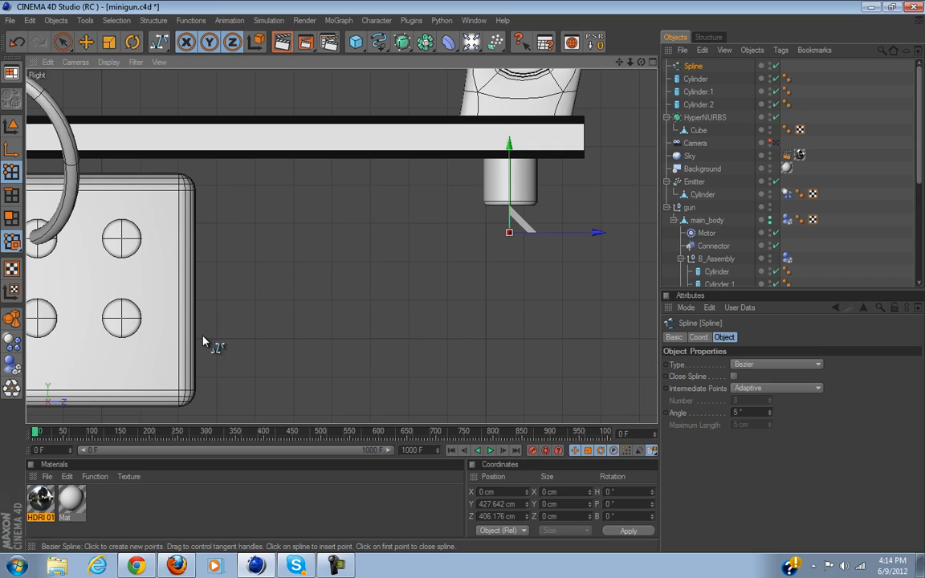
Switch to the four-view layout and frame the box and the handle end of the bracket in the top view.
left_click(652, 63)
scroll(540, 332, "down", 1)
scroll(518, 148, "down", 4)
scroll(516, 150, "down", 2)
scroll(518, 156, "up", 3)
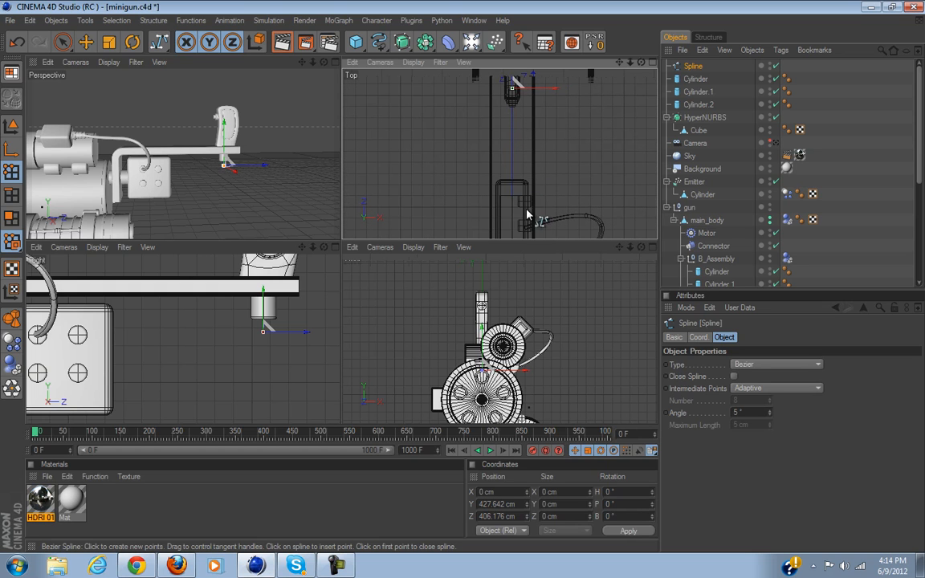
left_click_drag(528, 201, 463, 245)
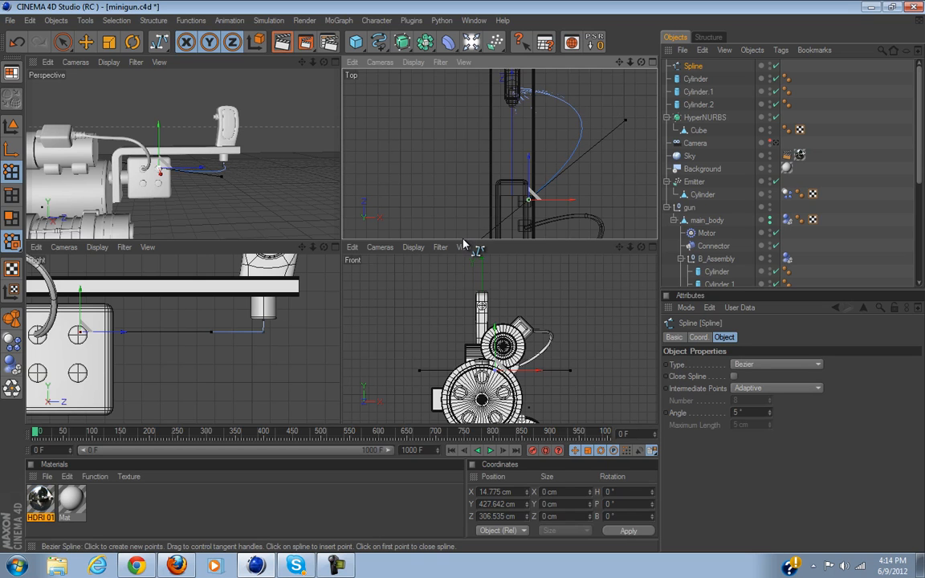
left_click_drag(462, 239, 465, 233)
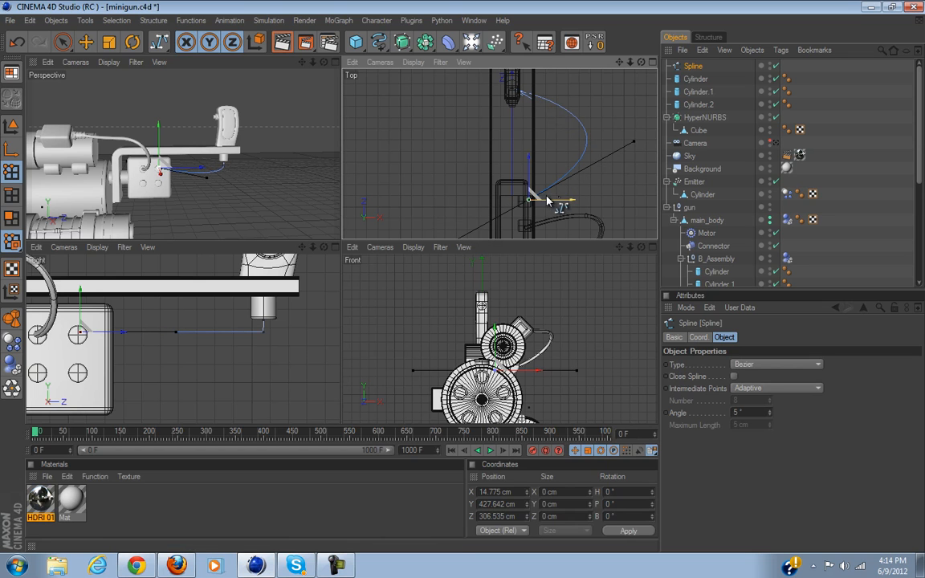
left_click_drag(533, 193, 562, 185)
scroll(561, 202, "up", 3)
middle_click_drag(554, 201, 485, 139, "alt")
scroll(547, 194, "up", 4)
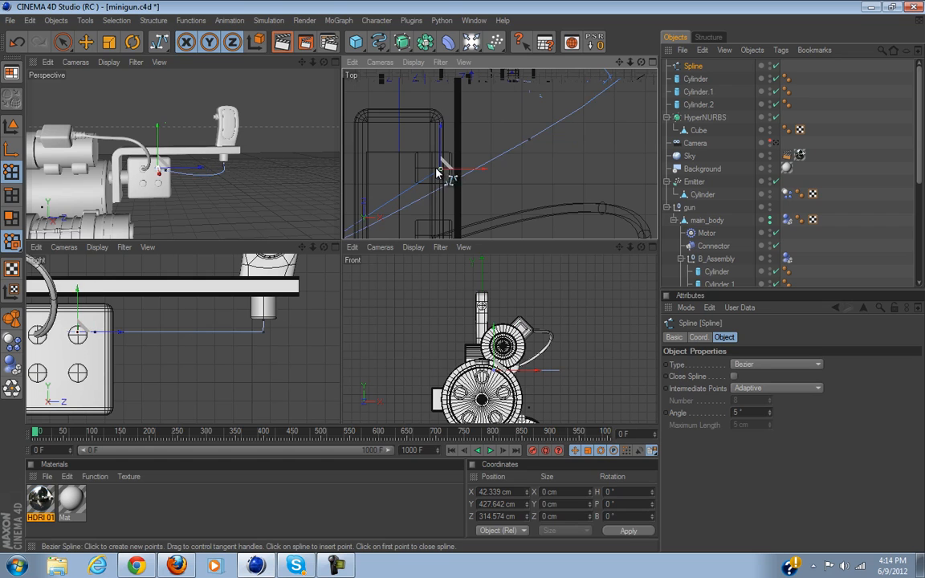
scroll(489, 162, "down", 7)
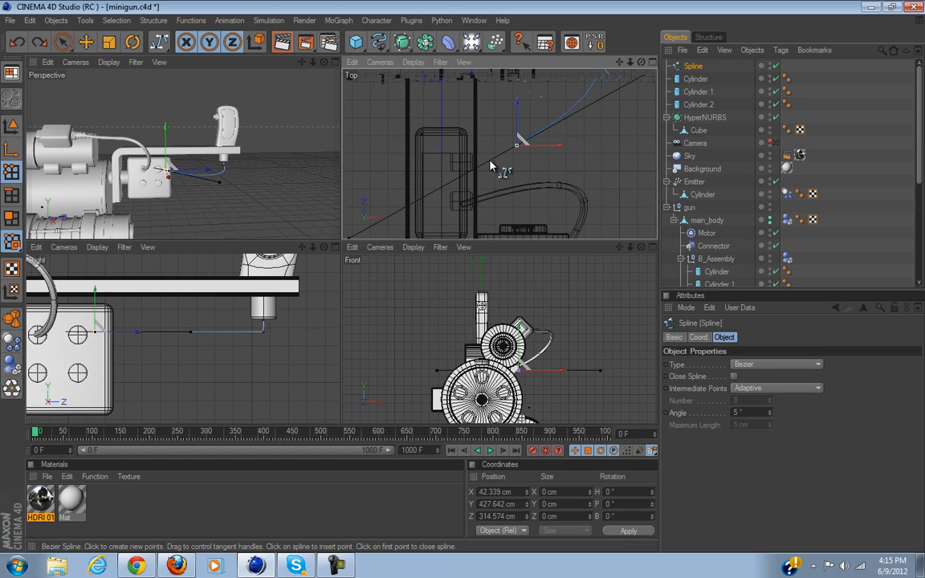
key("ctrl+z")
key("ctrl+z")
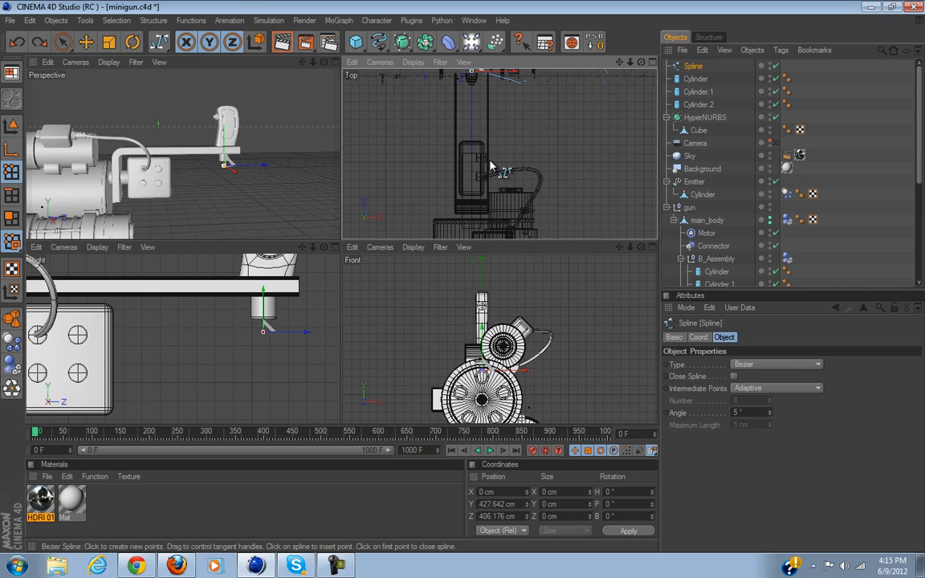
left_click_drag(526, 138, 515, 149)
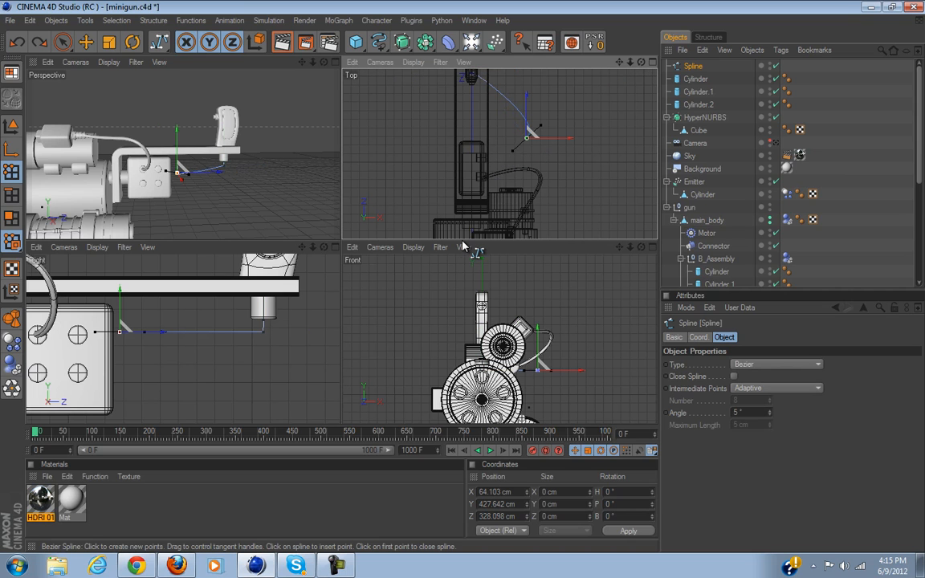
left_click_drag(461, 239, 464, 239)
left_click(480, 158)
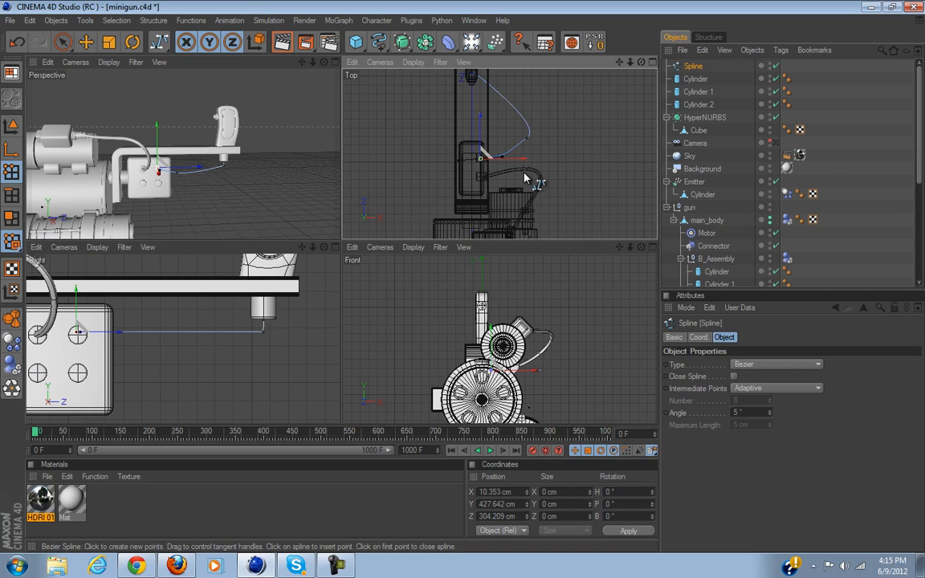
scroll(526, 178, "up", 5)
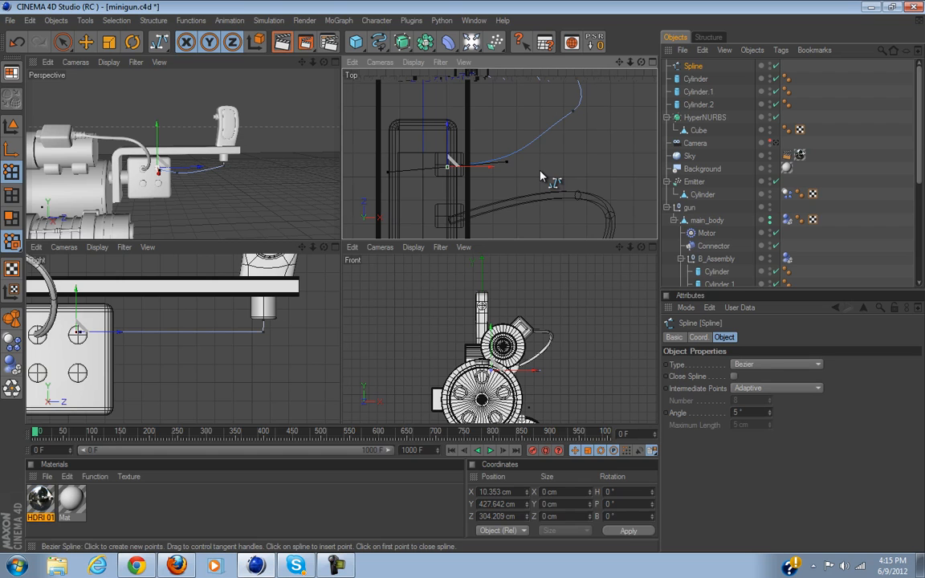
key("ctrl+z")
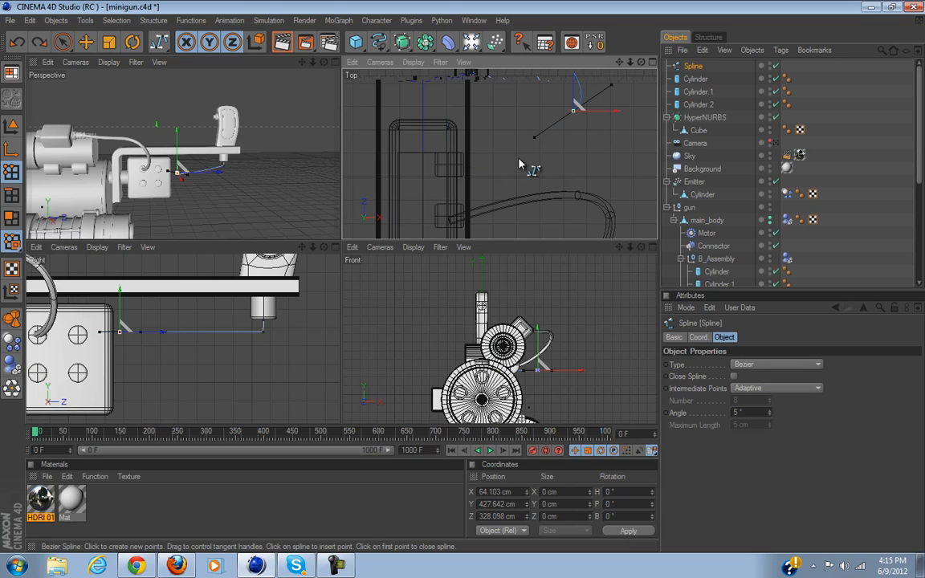
middle_click_drag(530, 199, 468, 237, "alt")
key("ctrl+z")
Extend the spline in the top view through a bowed-out point at about X 67, Z 355 cm into the box's upper connector nearest the handle.
left_click(512, 86)
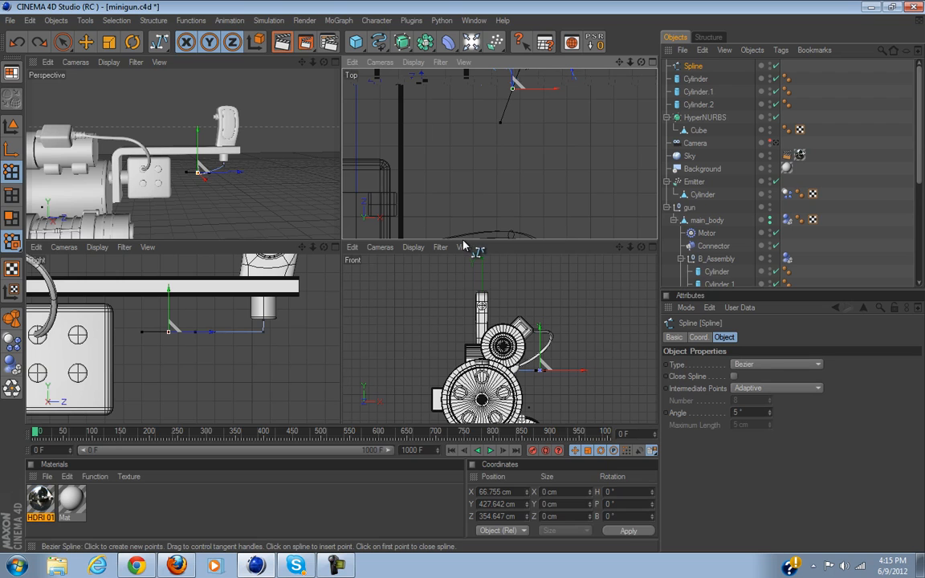
left_click_drag(396, 203, 440, 203)
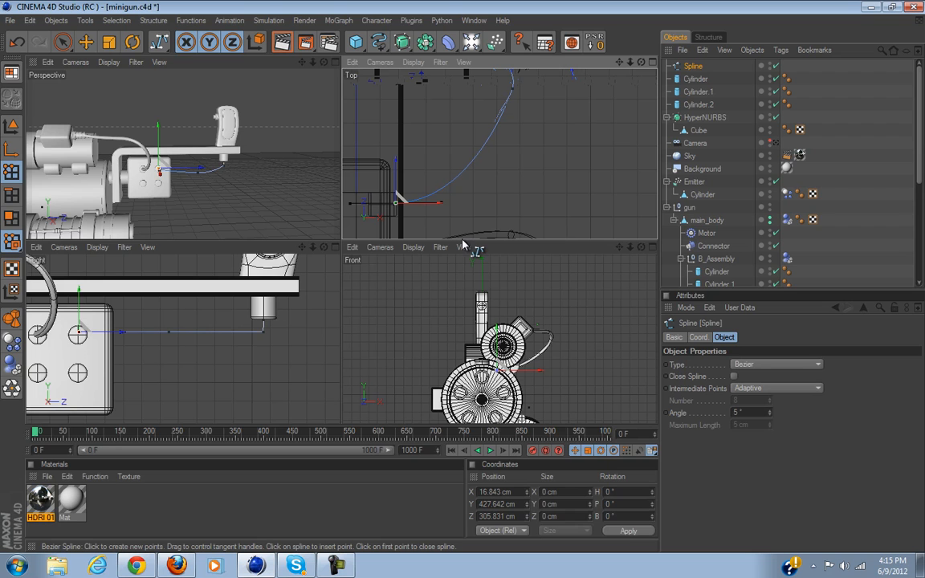
left_click(359, 204)
scroll(472, 146, "down", 2)
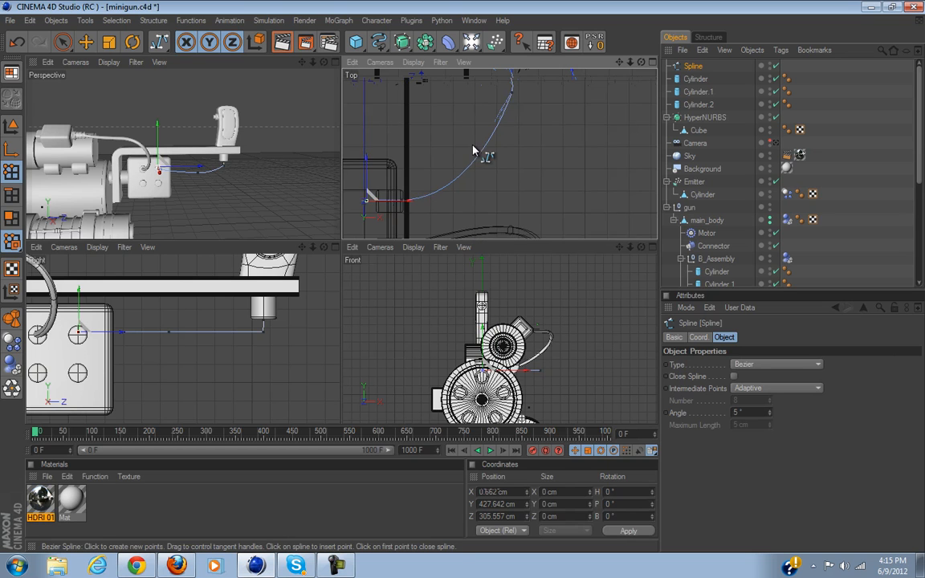
Select the spline's corner point just below the stub in the enlarged perspective view.
left_click(334, 63)
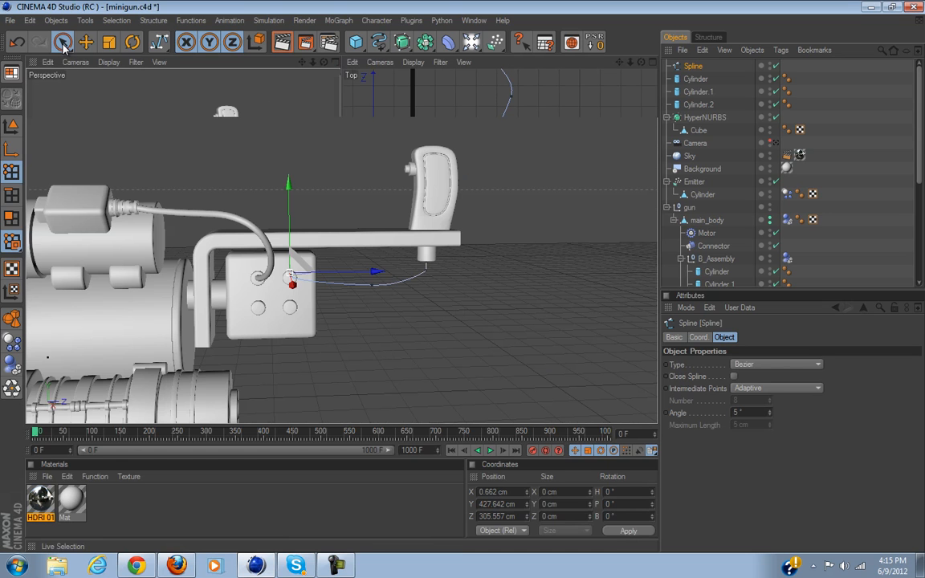
left_click(63, 42)
left_click(323, 344)
left_click_drag(348, 347, 463, 283, "alt")
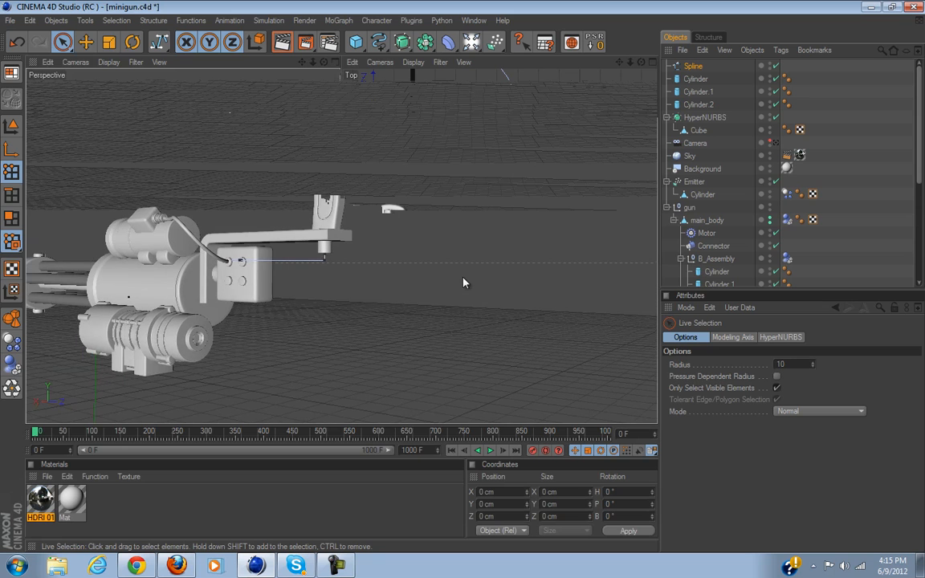
scroll(328, 323, "up", 10)
middle_click_drag(320, 321, 429, 283, "alt")
scroll(441, 286, "up", 5)
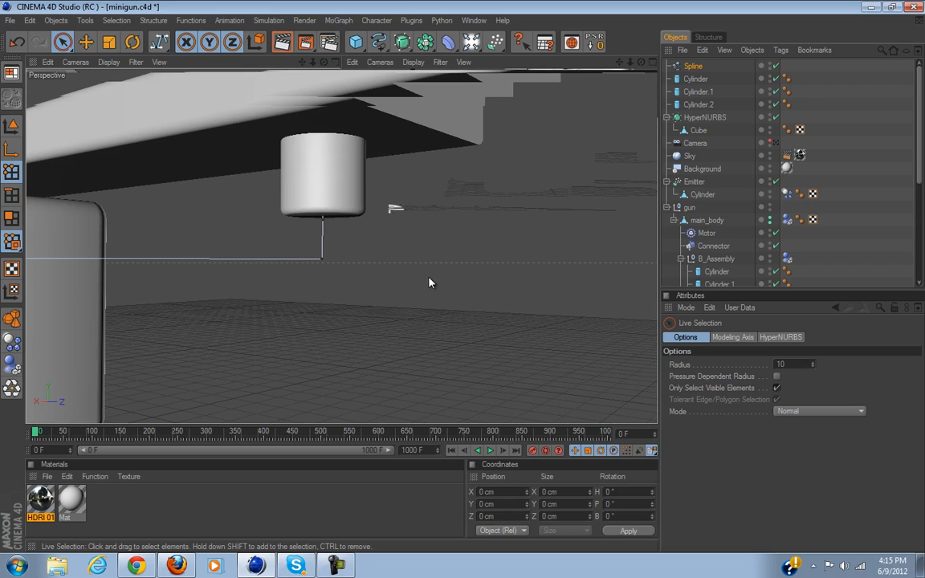
left_click(322, 263)
Try to round the selected corner point of the spline with the Round command.
right_click(376, 263)
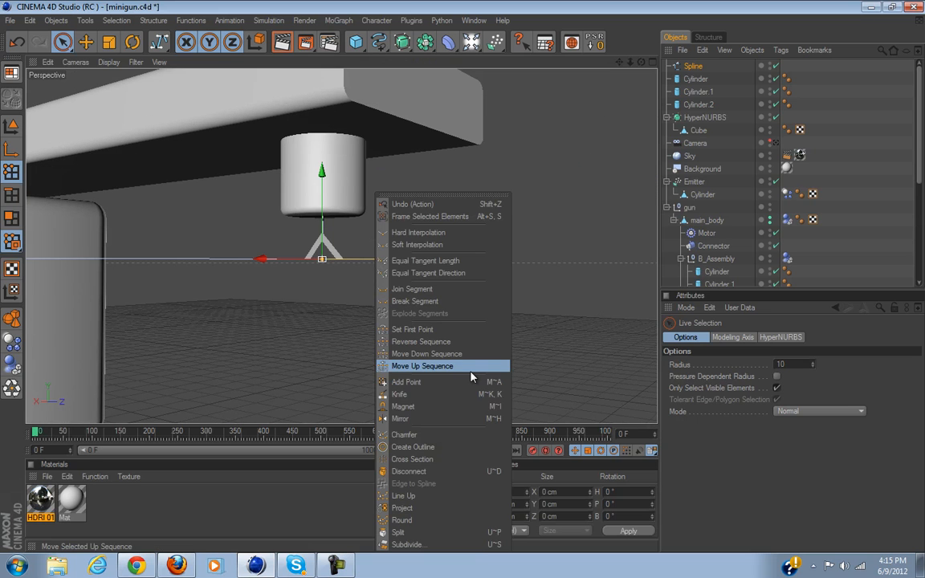
left_click(452, 523)
left_click(463, 277)
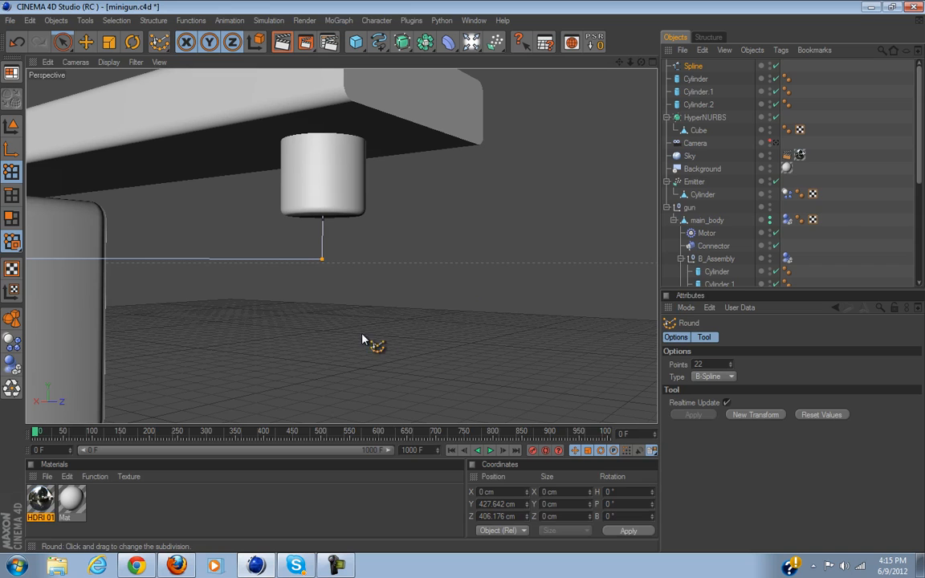
scroll(358, 305, "down", 5)
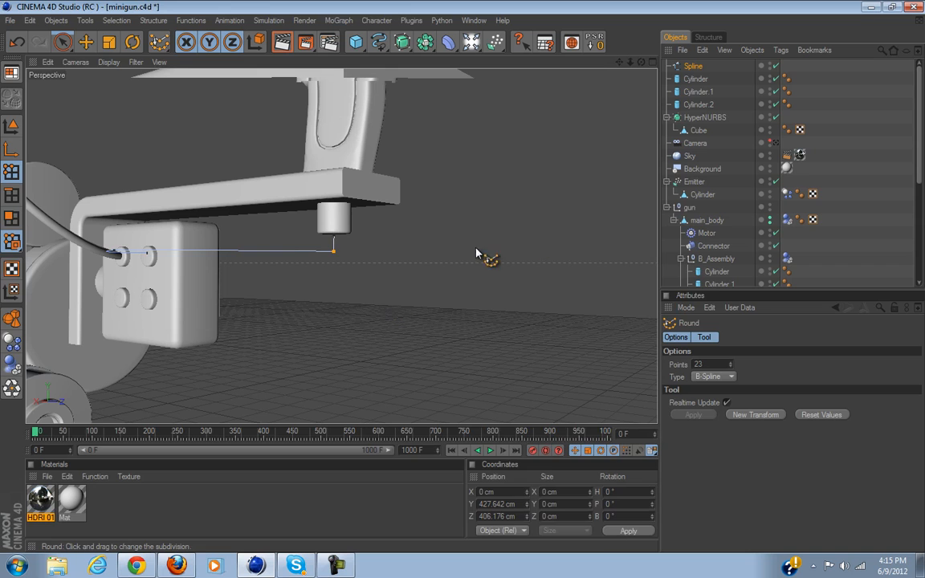
Chamfer the spline's corner point below the stub with a radius of about 5 cm and return to Live Selection.
right_click(475, 253)
left_click(500, 435)
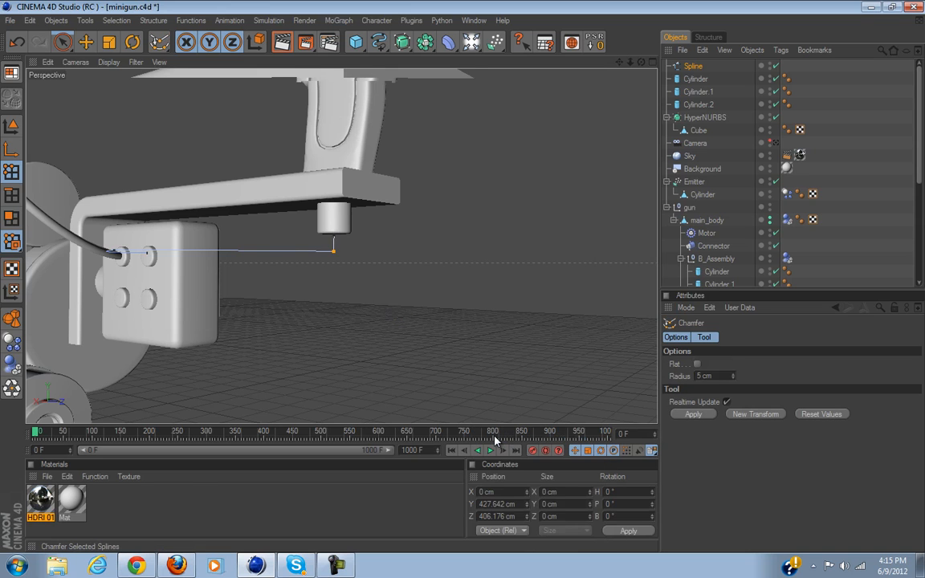
left_click_drag(467, 281, 466, 279)
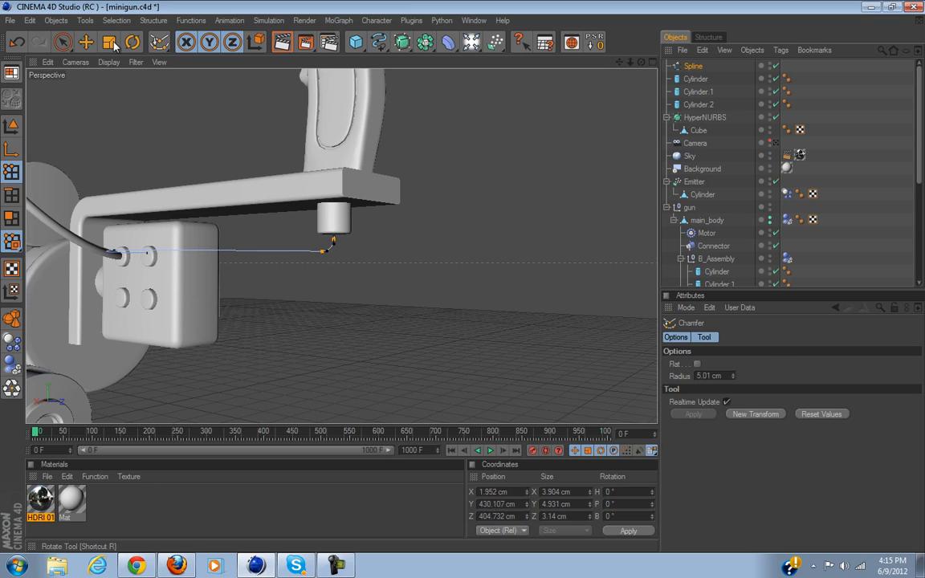
left_click(63, 41)
scroll(268, 345, "down", 3)
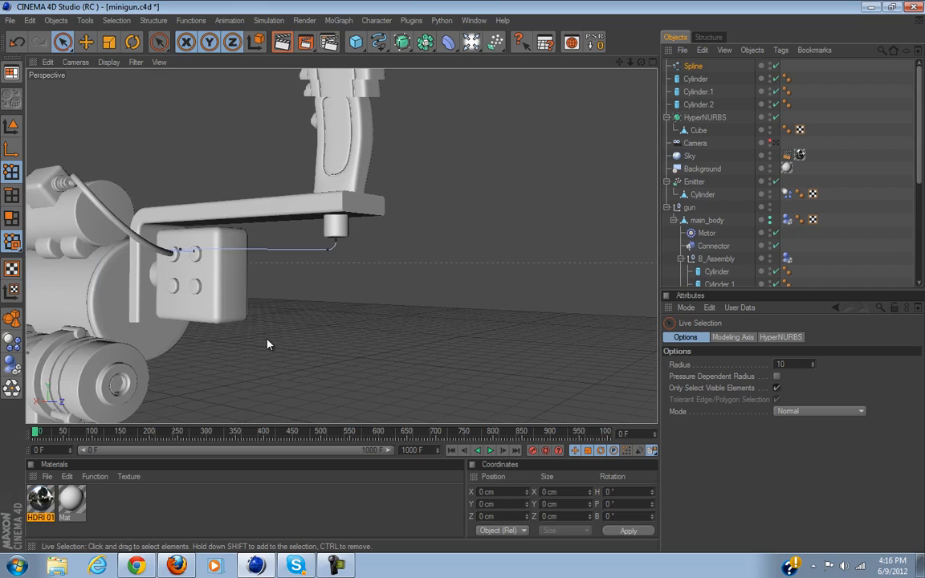
left_click_drag(342, 371, 374, 384, "alt")
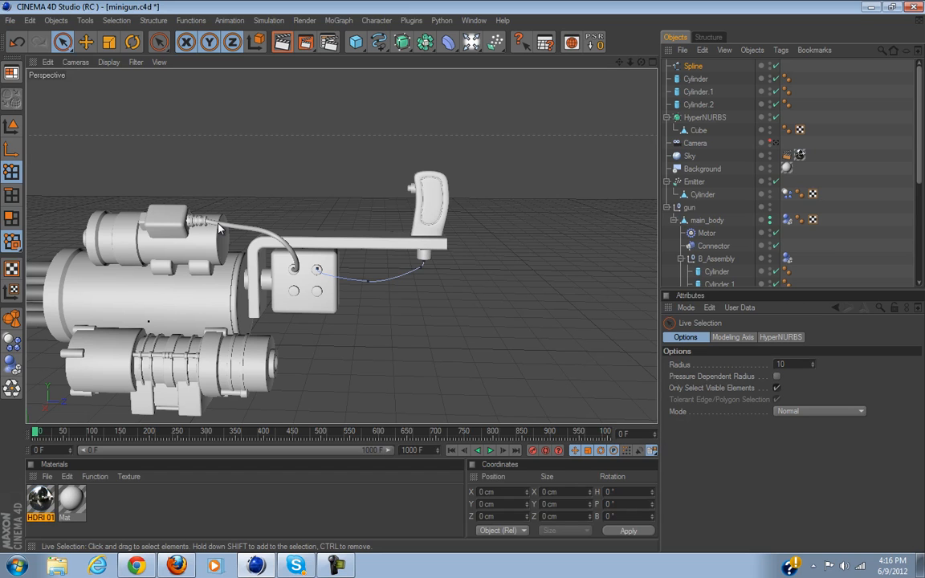
Locate the existing cable's Sweep NURBS.1 in the object hierarchy in model mode and expand it to reach its Circle profile.
left_click(11, 125)
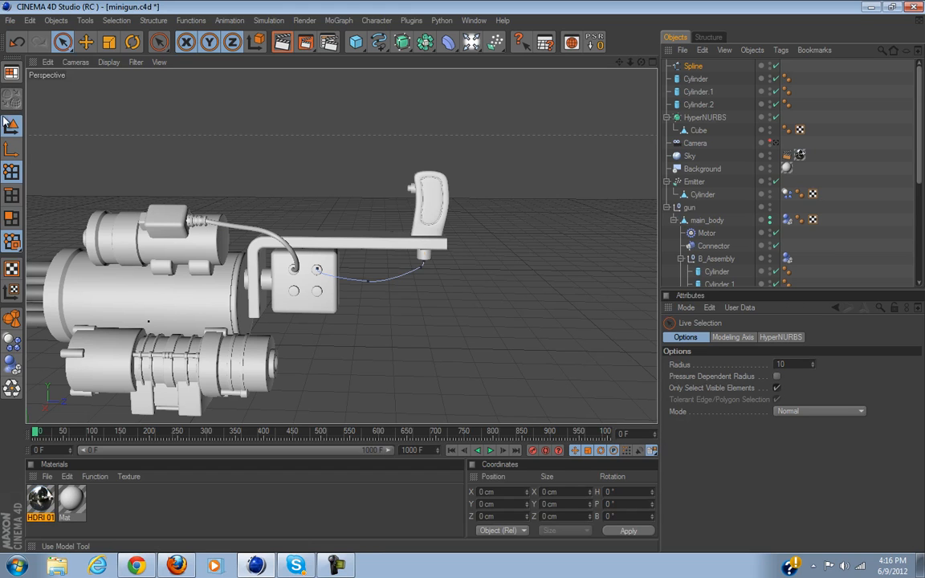
left_click(260, 233)
scroll(718, 241, "down", 3)
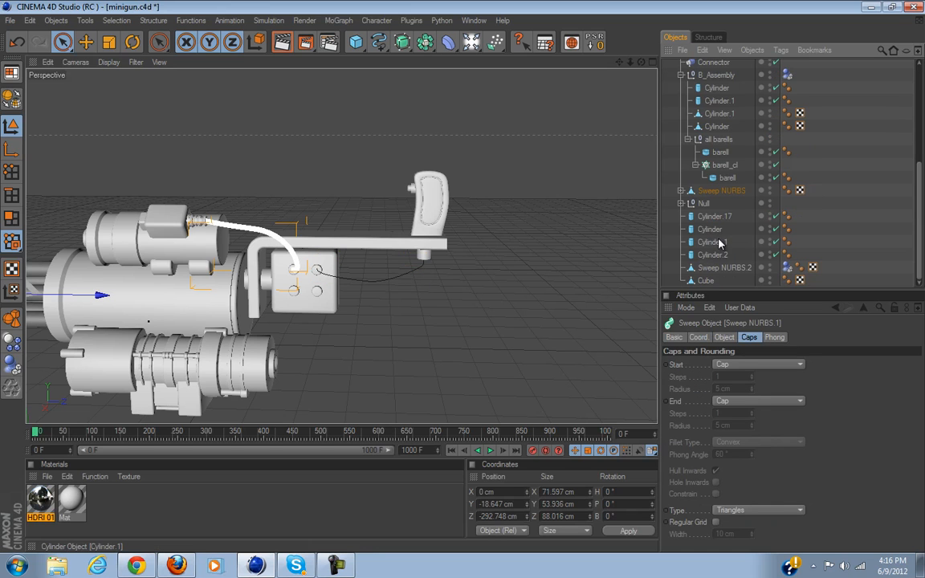
scroll(686, 199, "down", 3)
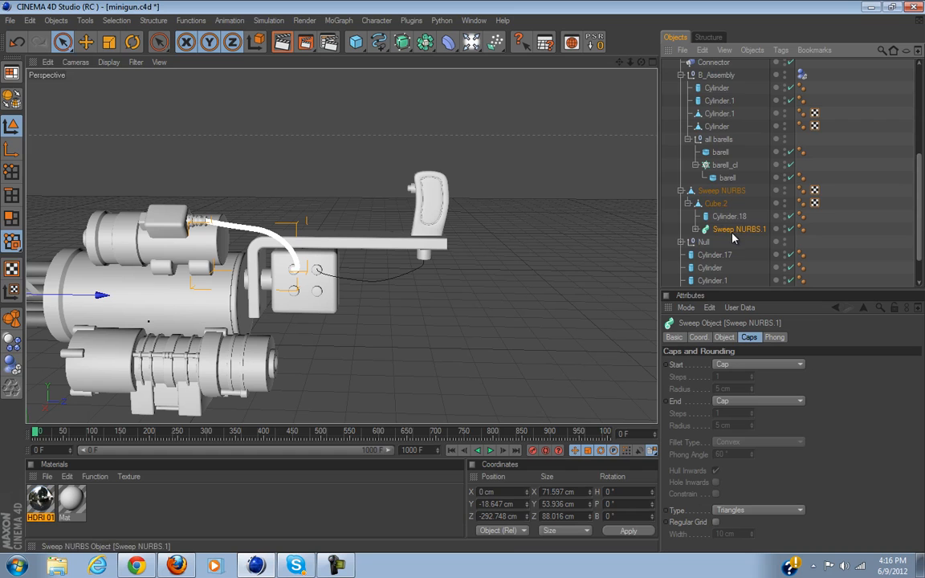
left_click(699, 233)
left_click(696, 231)
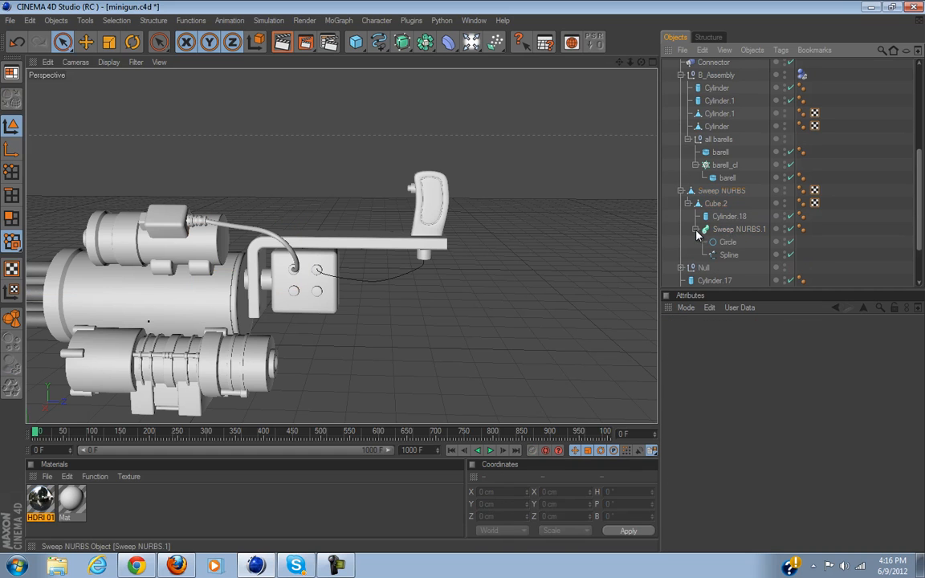
Duplicate the existing cable's Circle profile with 2 cm radius to the top level of the object hierarchy.
left_click(727, 241)
scroll(724, 64, "up", 10)
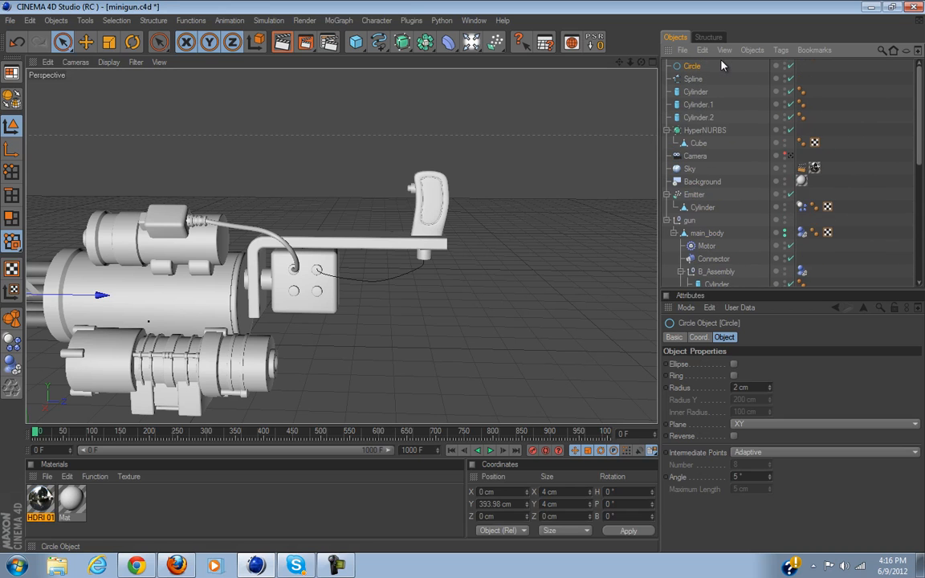
scroll(723, 153, "down", 7)
scroll(724, 163, "up", 6)
scroll(724, 166, "down", 7)
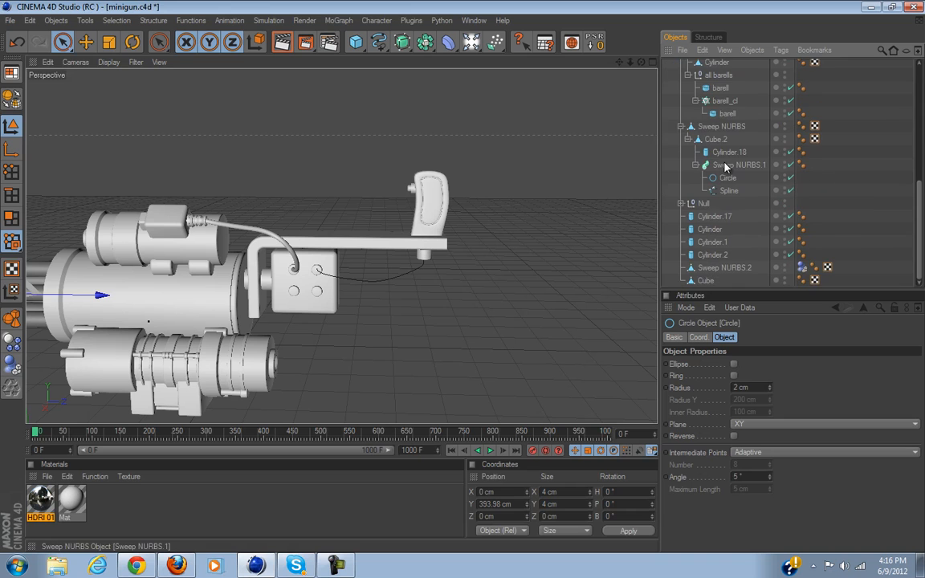
scroll(683, 135, "up", 10)
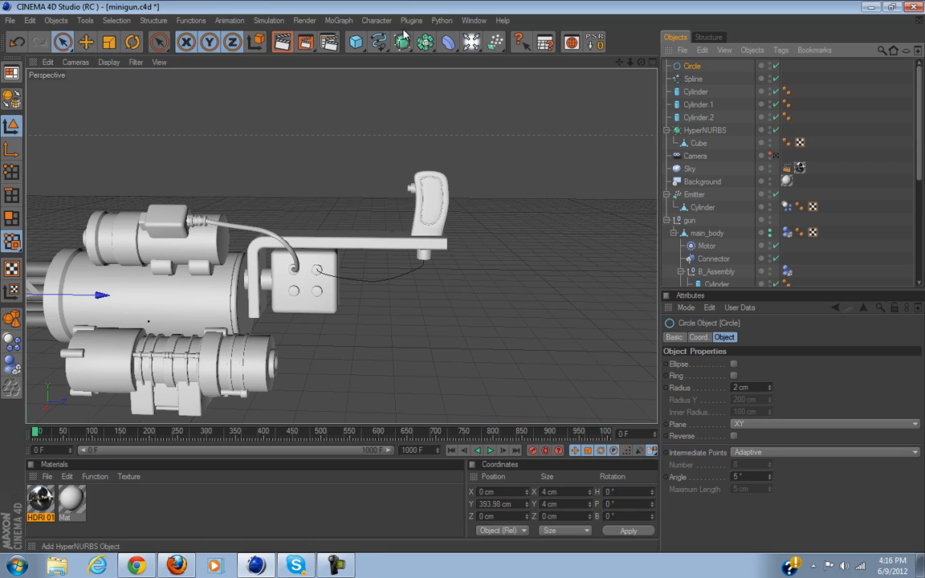
Add a Sweep NURBS and nest the copied Circle and the new cable's Spline under it.
left_click_drag(405, 48, 532, 97)
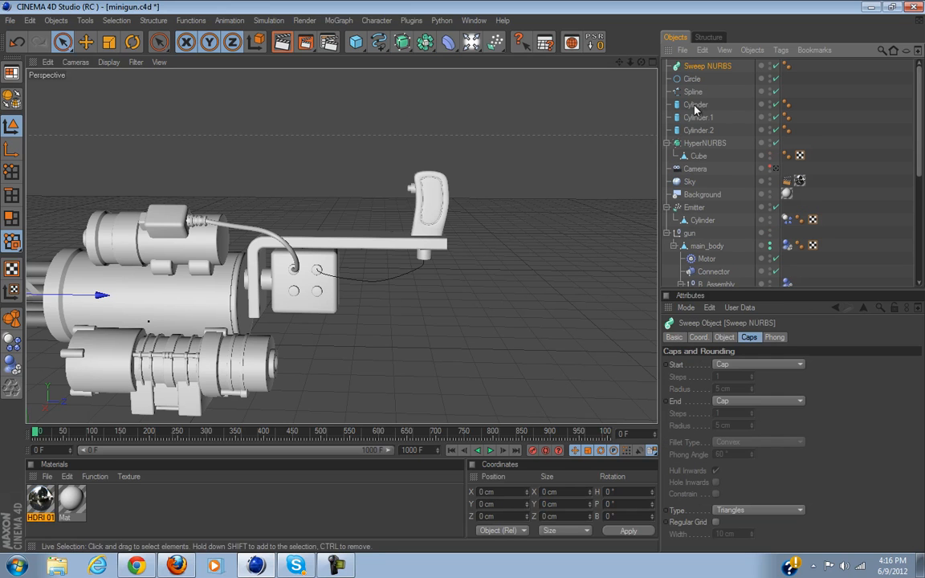
left_click_drag(698, 67, 698, 78)
left_click(839, 107)
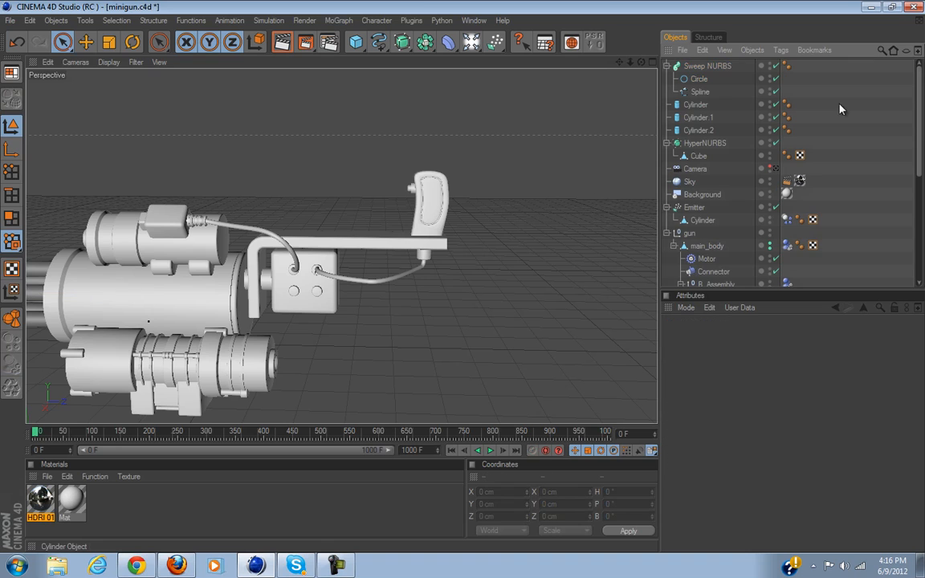
Examine the new swept cable up close where it enters the box's connector and where it leaves the stub.
left_click_drag(480, 246, 440, 267, "alt")
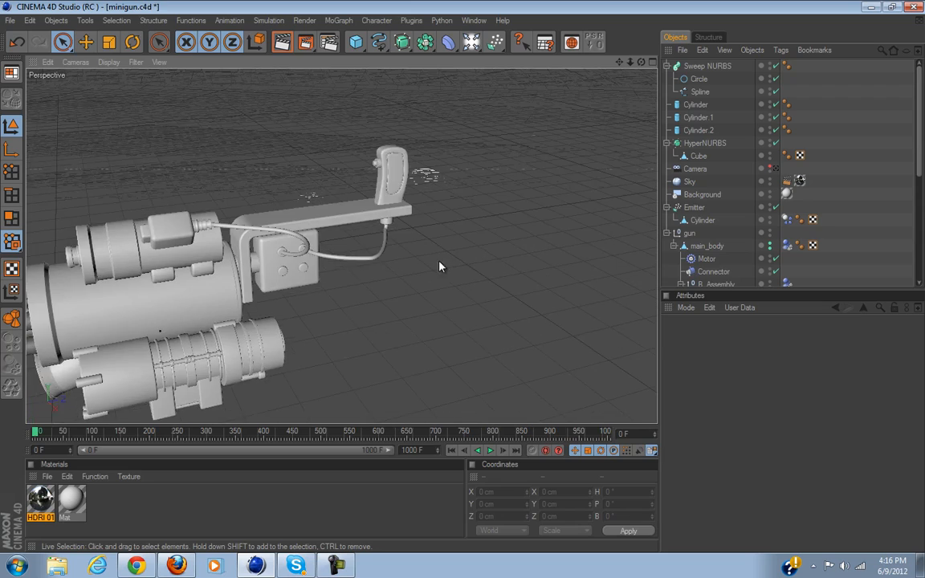
scroll(423, 267, "up", 8)
right_click_drag(290, 337, 463, 281, "alt")
left_click_drag(464, 282, 275, 331, "alt")
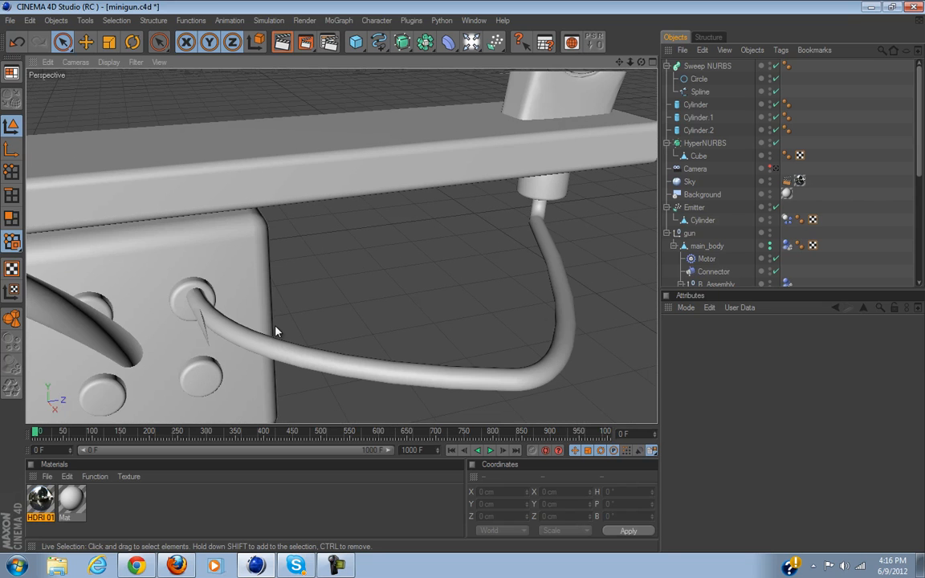
right_click_drag(274, 331, 464, 282, "alt")
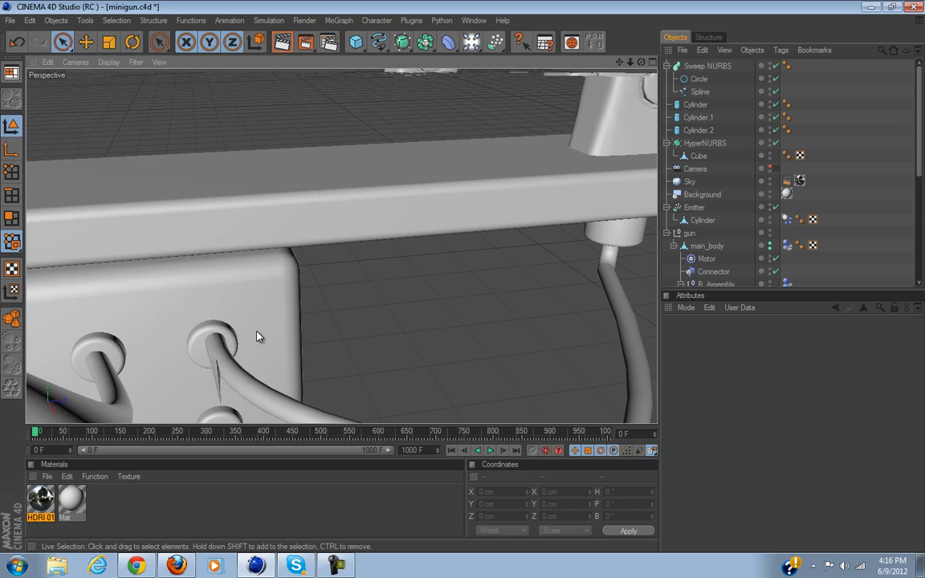
middle_click_drag(258, 331, 463, 275, "alt")
scroll(256, 331, "up", 4)
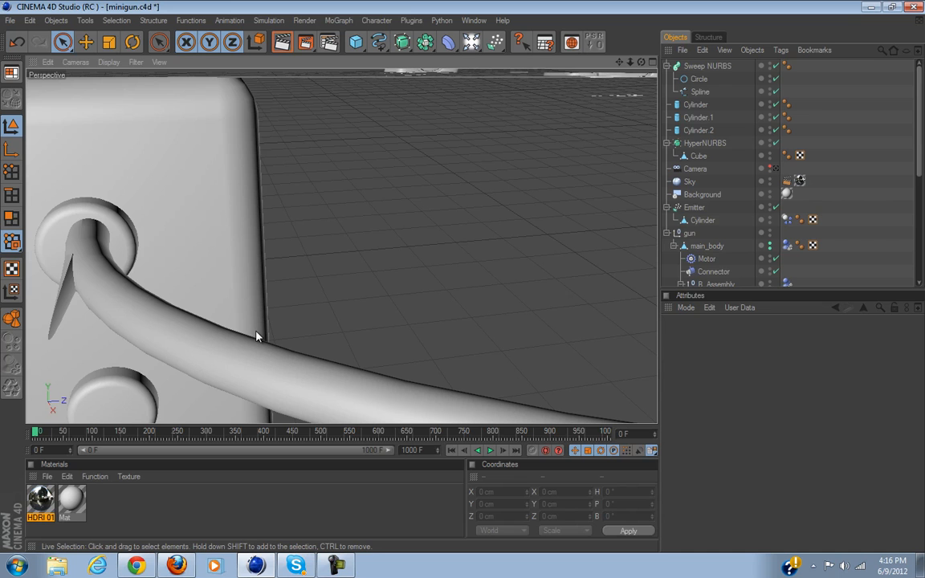
right_click_drag(257, 336, 464, 283, "alt")
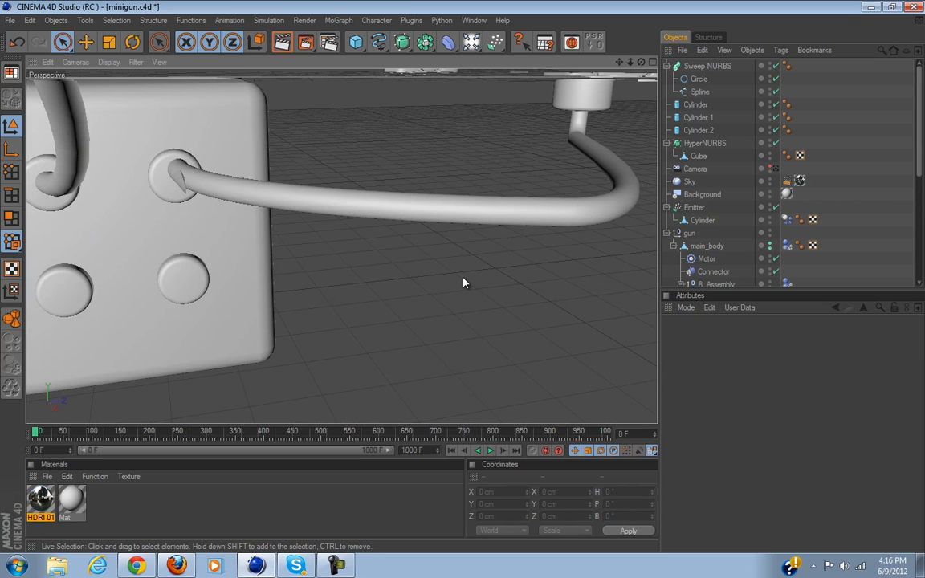
Turn off Global Illumination and Ambient Occlusion in the render settings and test-render the active view.
left_click(283, 42)
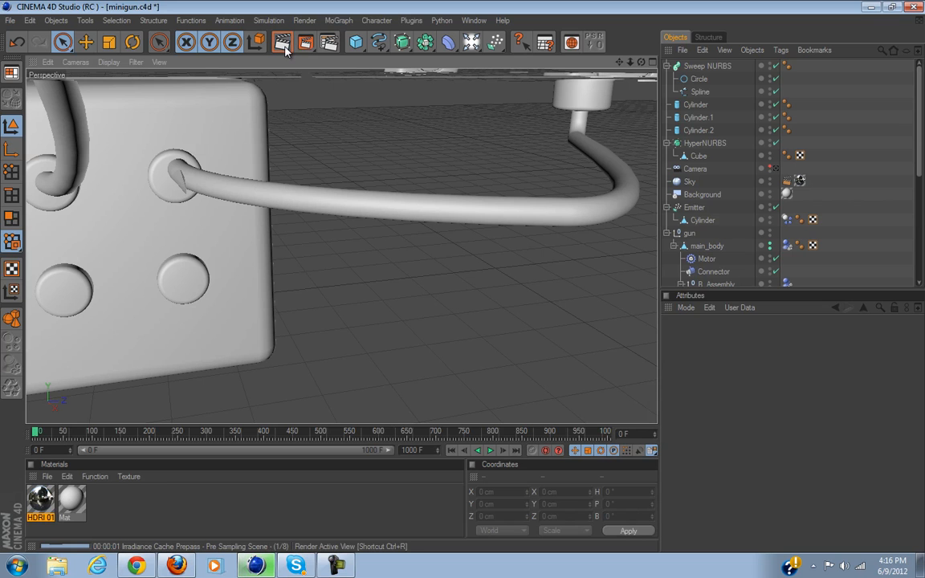
left_click(328, 44)
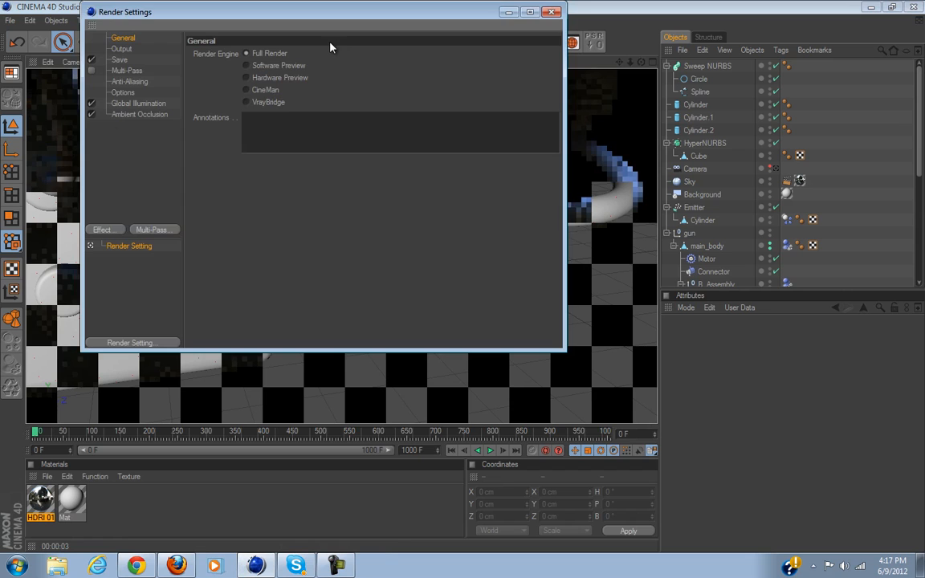
left_click(79, 292)
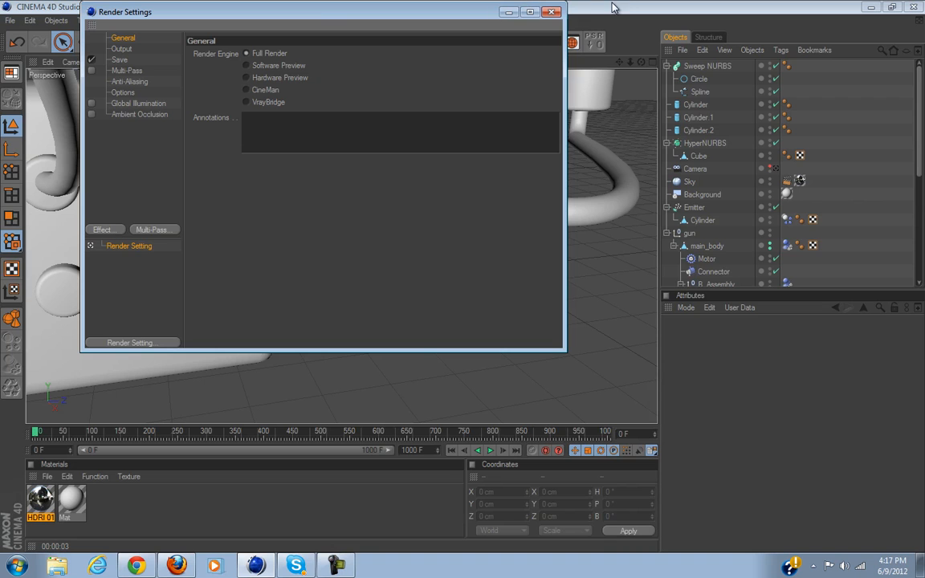
double_click(328, 24)
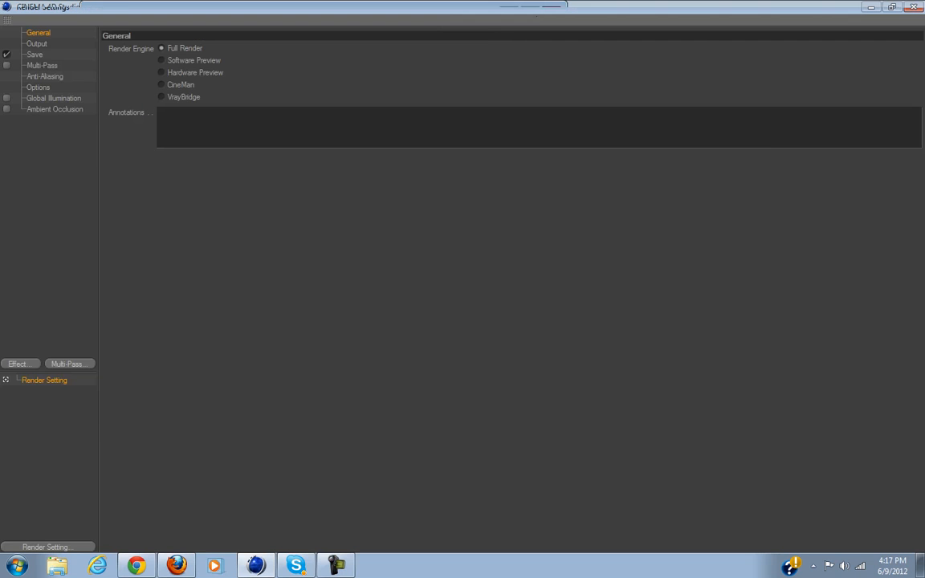
left_click(917, 8)
key("ctrl+r")
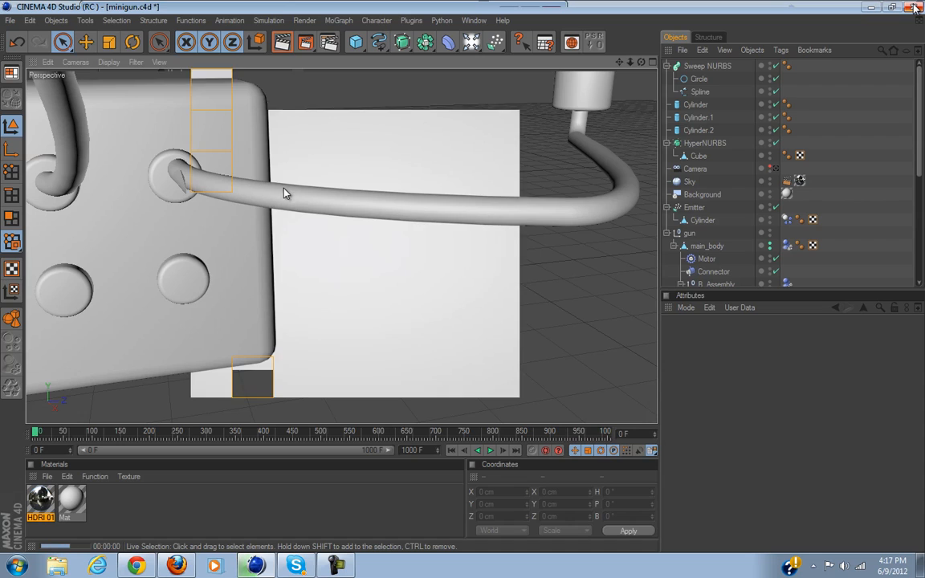
Select the new cable's Spline for point editing and disable its Sweep NURBS.
left_click(269, 234)
scroll(268, 259, "down", 6)
left_click_drag(483, 275, 259, 354, "alt")
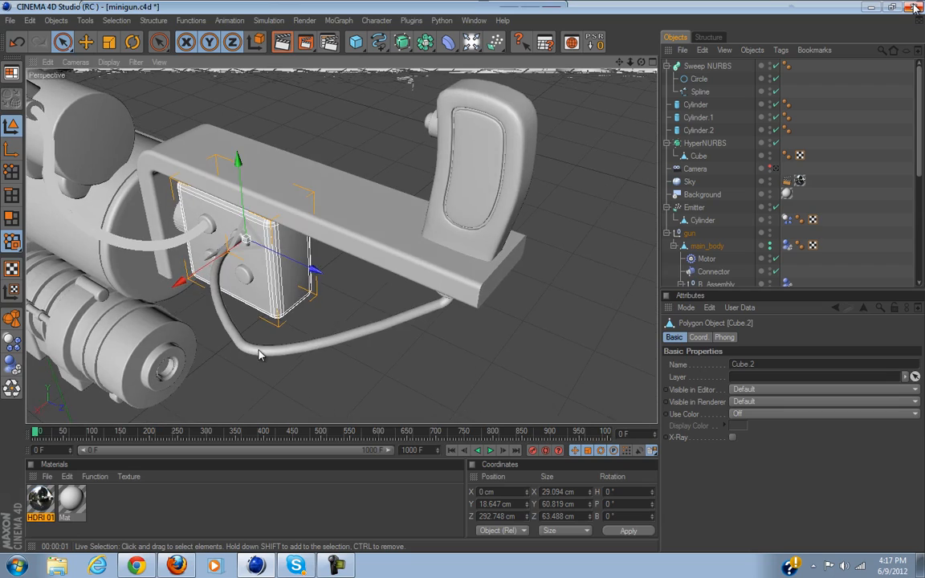
scroll(246, 352, "up", 5)
middle_click_drag(113, 314, 118, 318, "alt")
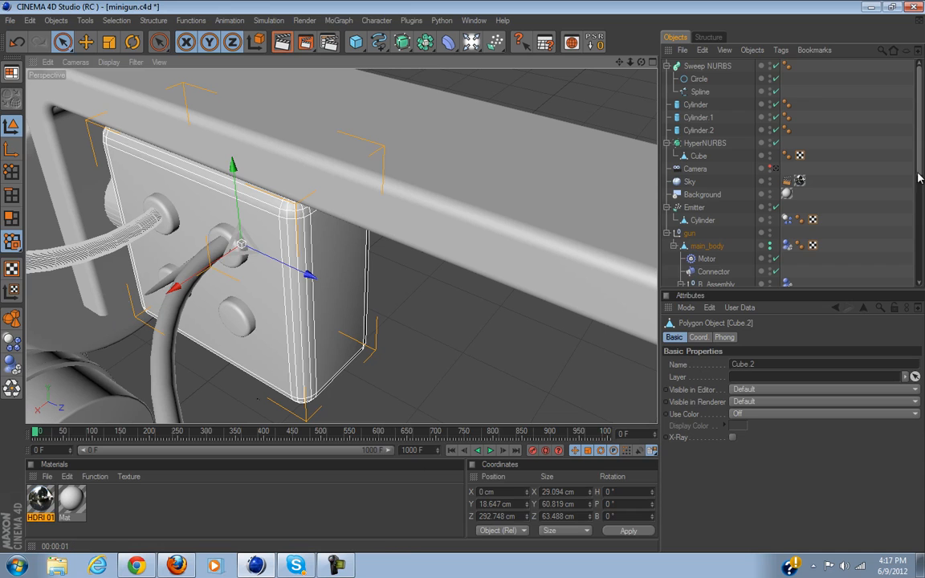
left_click(714, 68)
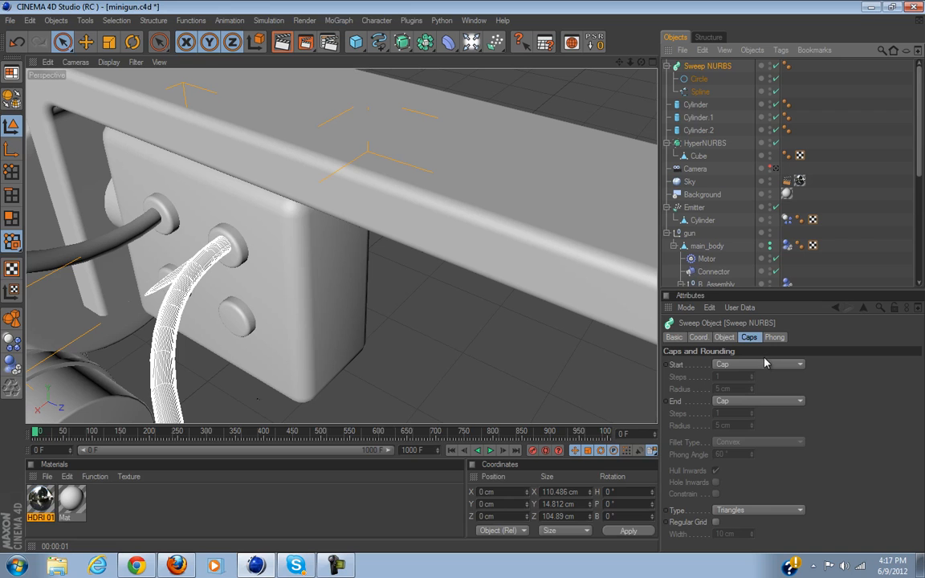
left_click(699, 92)
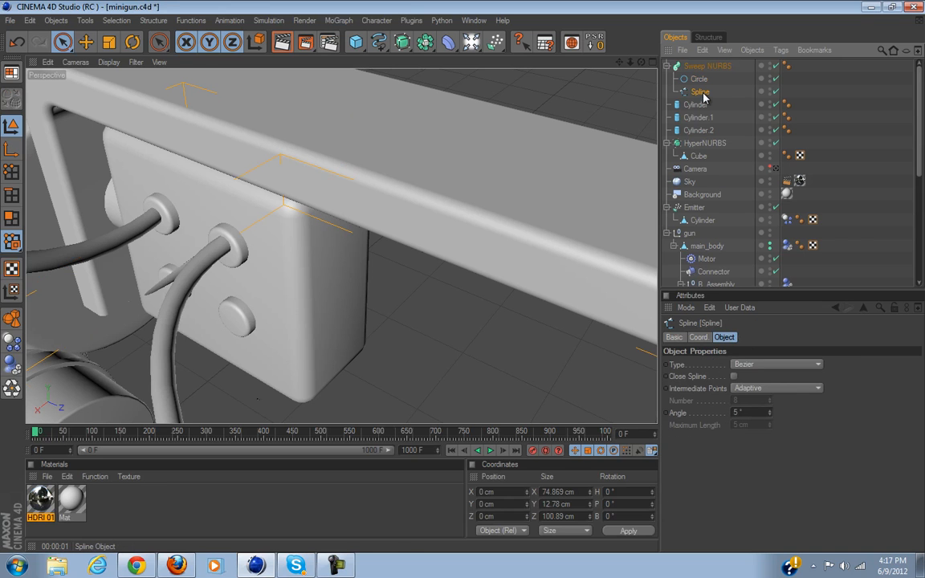
scroll(380, 246, "down", 4)
left_click(8, 172)
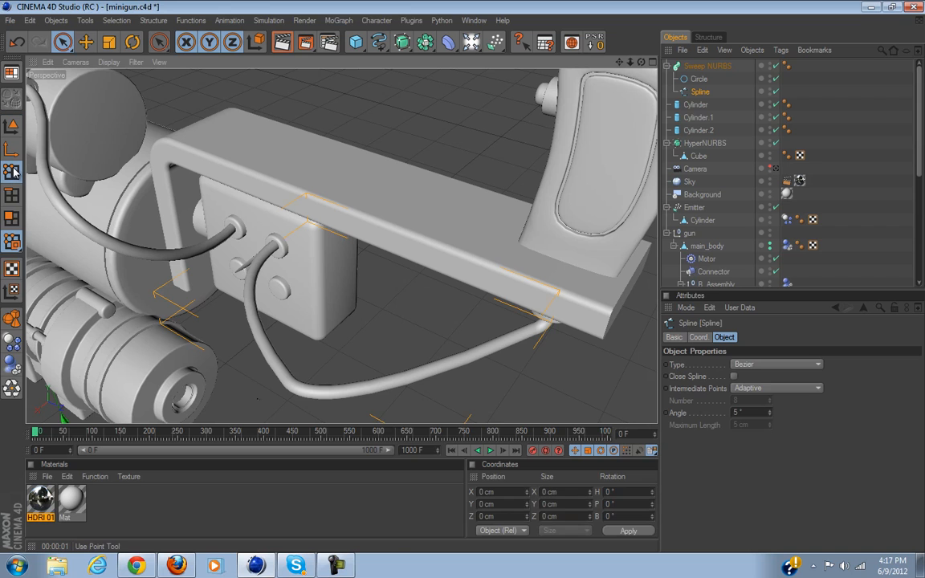
scroll(286, 263, "down", 4)
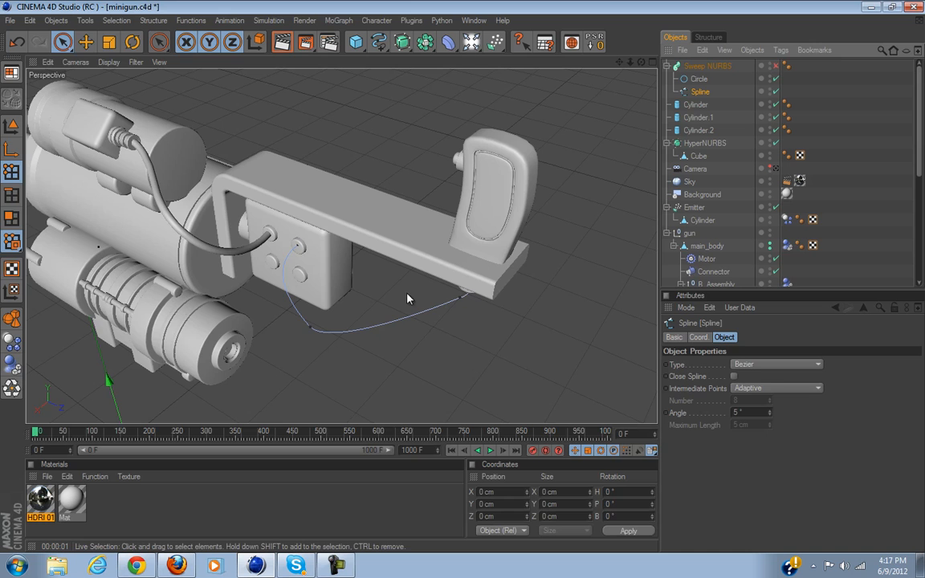
Try to lower the spline's corner point under the stub to about Y 413.7 cm and shift it to about X 38.8 cm.
scroll(403, 302, "up", 6)
scroll(403, 302, "down", 3)
left_click_drag(465, 277, 441, 239, "alt")
left_click(403, 198)
mouse_move(463, 276)
left_mouse_down()
mouse_move(448, 229)
mouse_move(458, 279)
mouse_move(466, 277)
left_mouse_up()
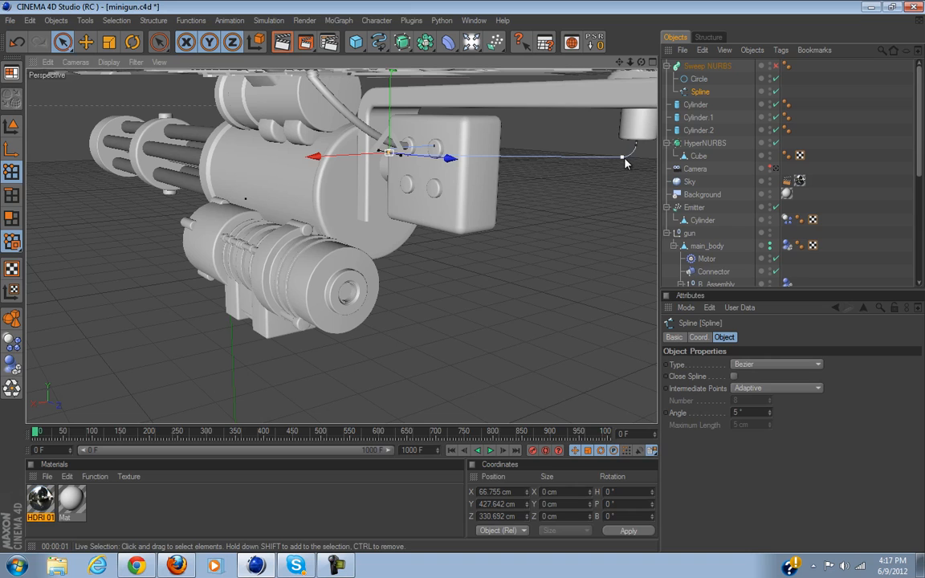
left_click_drag(628, 97, 625, 132)
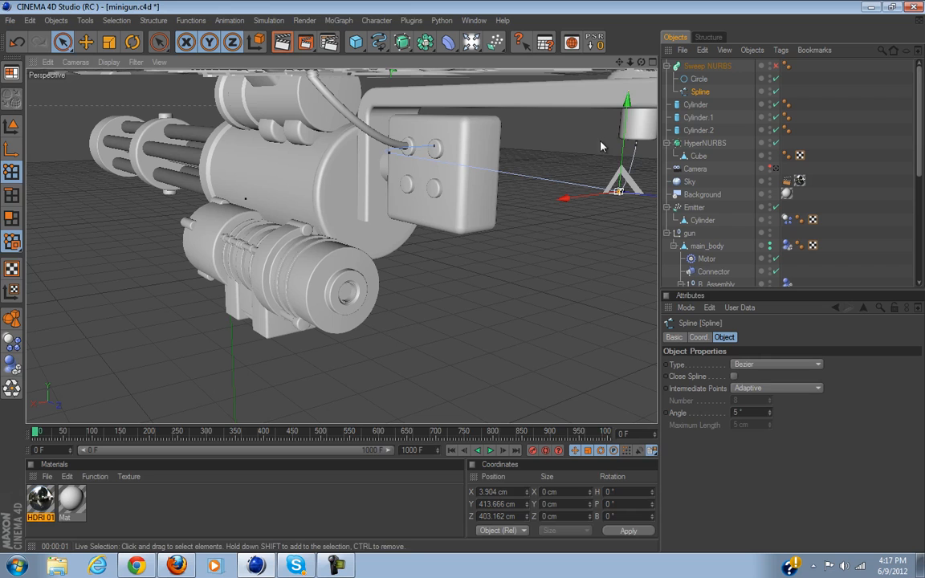
left_click_drag(578, 200, 462, 278)
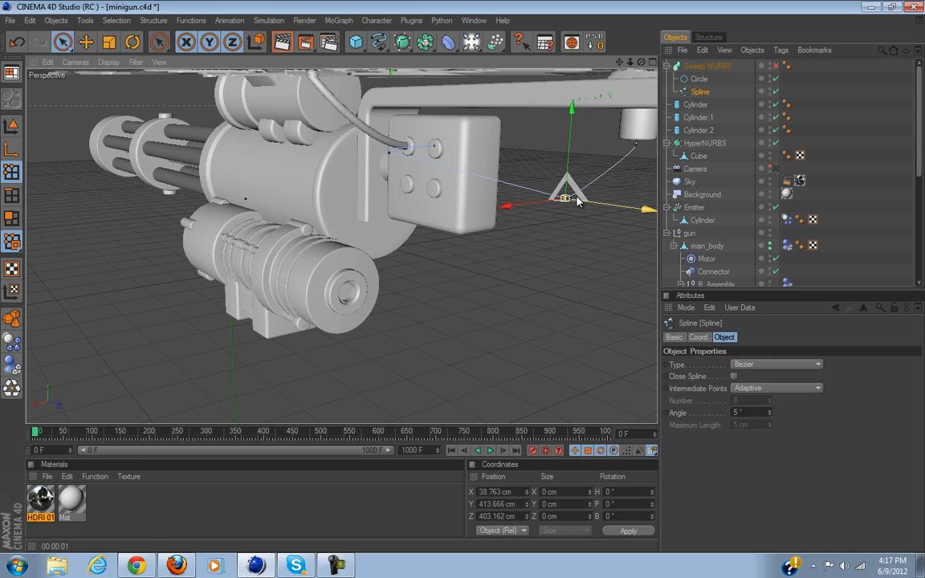
key("ctrl+z")
key("ctrl+z")
Select both corner points of the spline under the stub and lower them about 10.6 cm.
left_click_drag(588, 201, 648, 150, "alt")
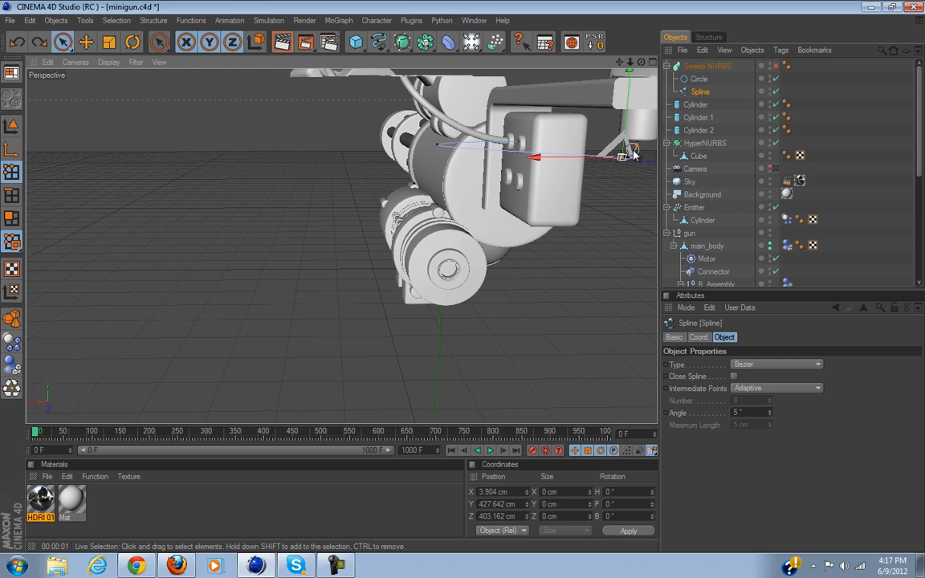
left_click(633, 147, "shift")
left_click_drag(631, 102, 463, 281)
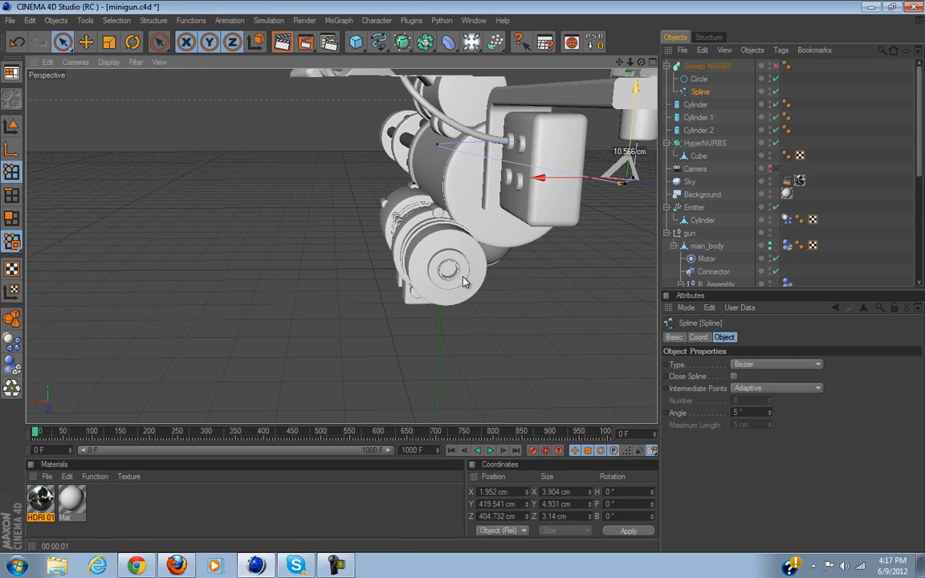
Move only the lower corner point of the spline to about X 4.2, Y 413.4, Z 395.4 cm.
left_click_drag(592, 134, 464, 283, "alt")
left_click(580, 265)
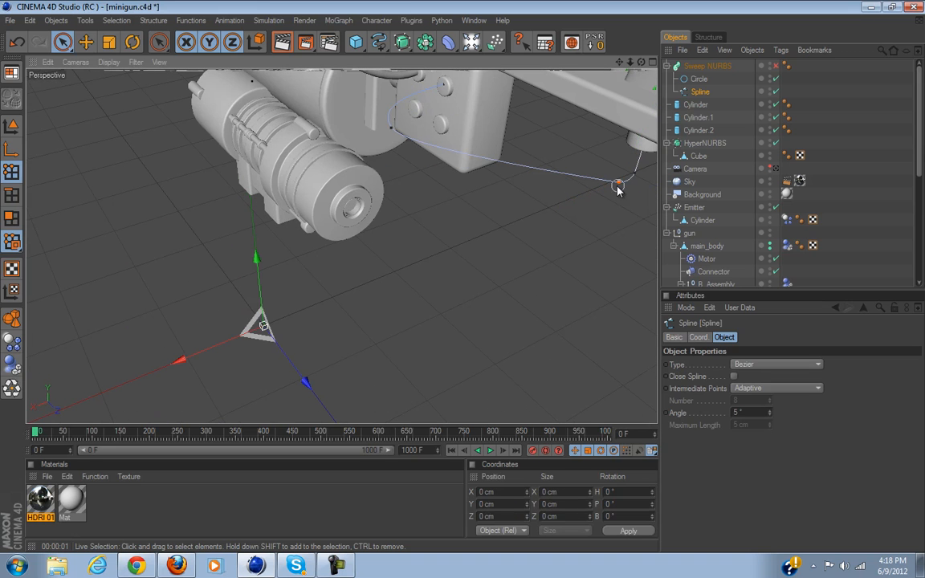
left_click(618, 186)
left_click_drag(612, 190, 584, 190)
left_click_drag(463, 285, 584, 134, "alt")
left_click_drag(544, 200, 462, 281)
Enable the Sweep NURBS and examine the reshaped cable between the stub and the box from several sides.
left_click(775, 67)
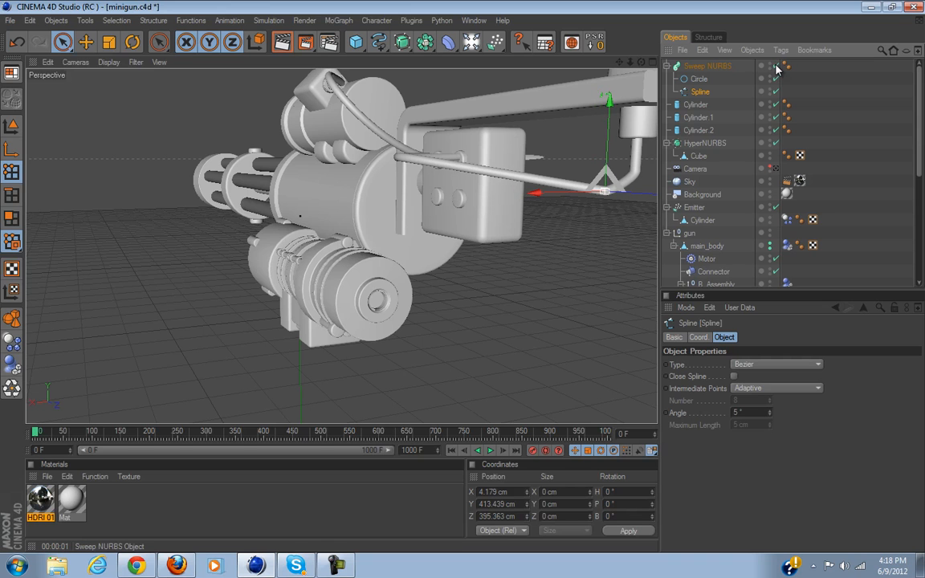
left_click_drag(456, 198, 473, 217, "alt")
scroll(474, 219, "down", 2)
mouse_move(461, 281)
left_mouse_down("alt")
mouse_move(470, 278)
mouse_move(450, 285)
mouse_move(483, 277)
mouse_move(448, 281)
mouse_move(493, 272)
mouse_move(450, 277)
mouse_move(469, 279)
mouse_move(452, 292)
mouse_move(471, 277)
mouse_move(514, 288)
mouse_move(493, 268)
mouse_move(450, 285)
mouse_move(466, 280)
left_mouse_up("alt")
scroll(397, 284, "up", 3)
scroll(434, 264, "up", 3)
scroll(339, 339, "up", 3)
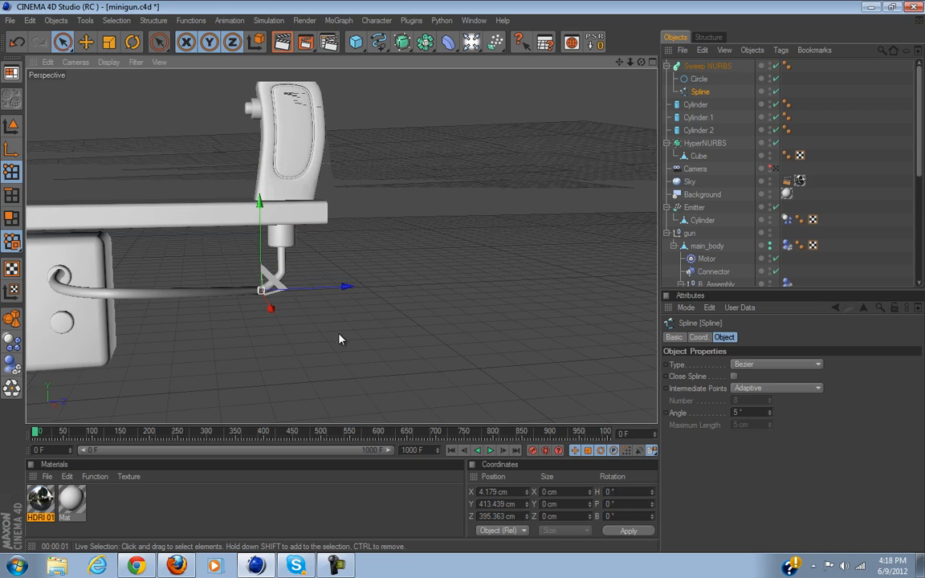
left_click_drag(338, 338, 452, 261, "alt")
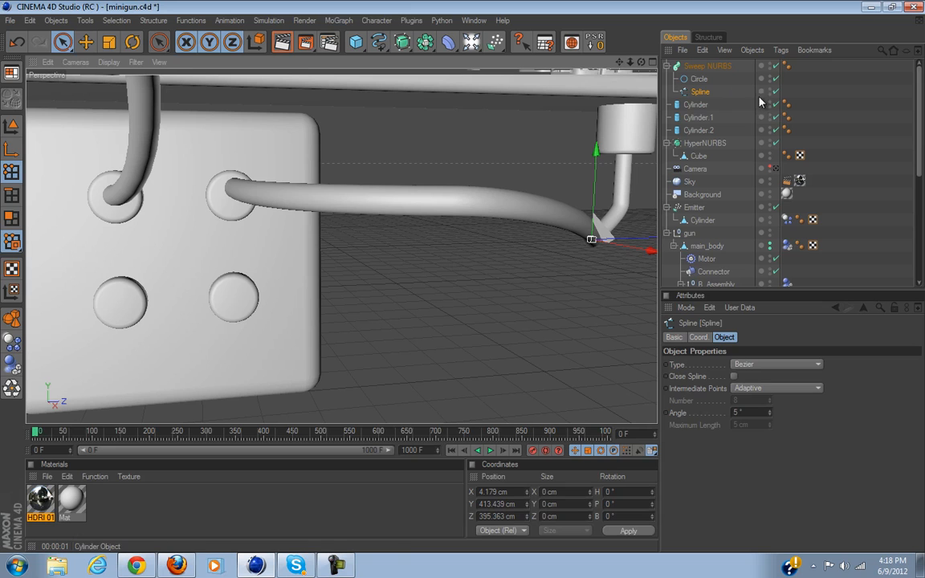
Disable the Sweep NURBS and lower the spline's end points at the box connector to about Y 425.5 cm.
left_click(774, 66)
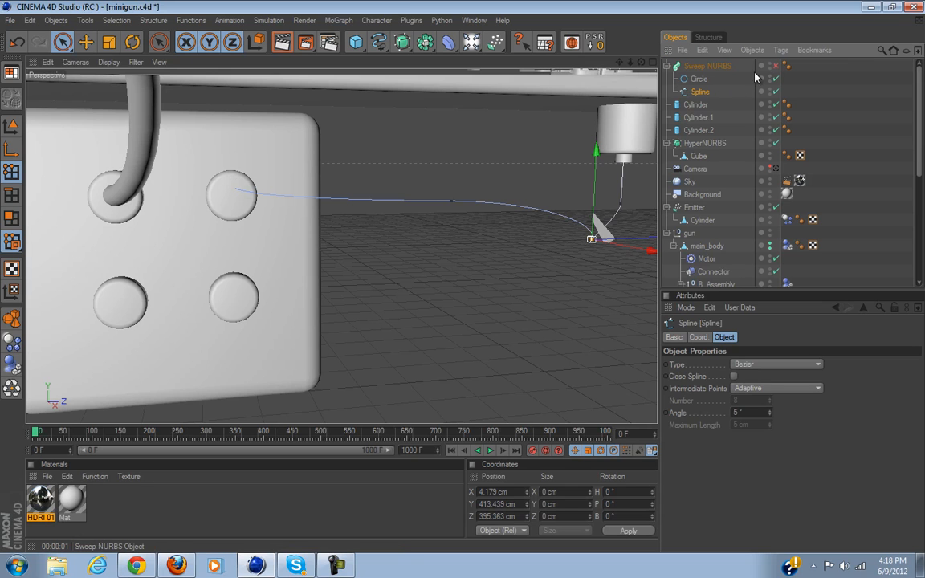
left_click(237, 190)
left_click_drag(234, 121, 235, 131)
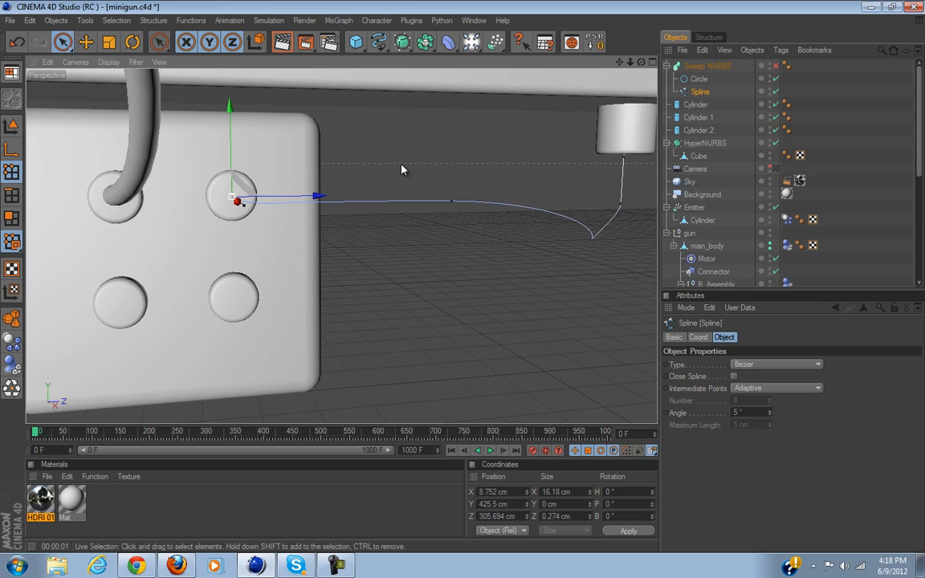
Centre the spline's end points on the connector in the enlarged Right view, at about Y 426.1 and Z 305.3 cm.
left_click(653, 62)
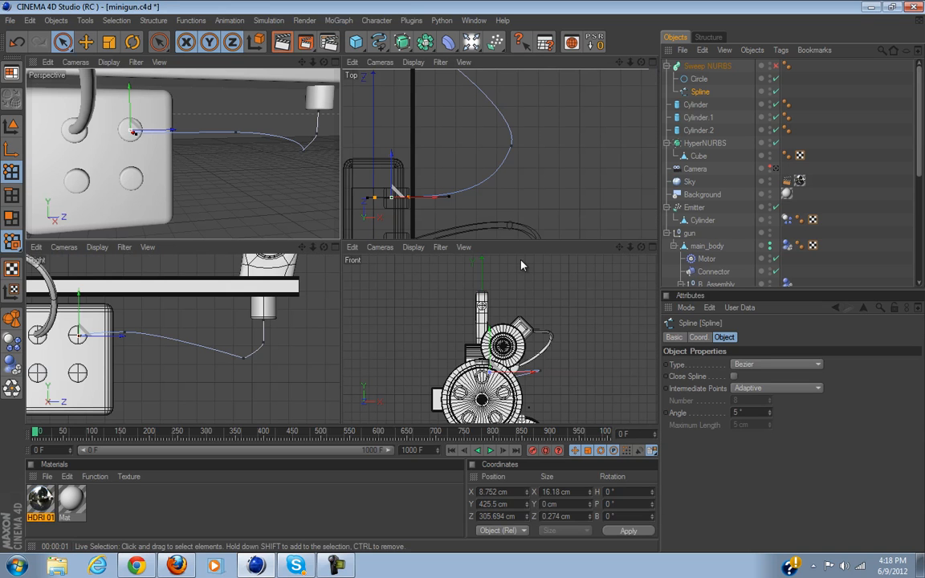
left_click(336, 248)
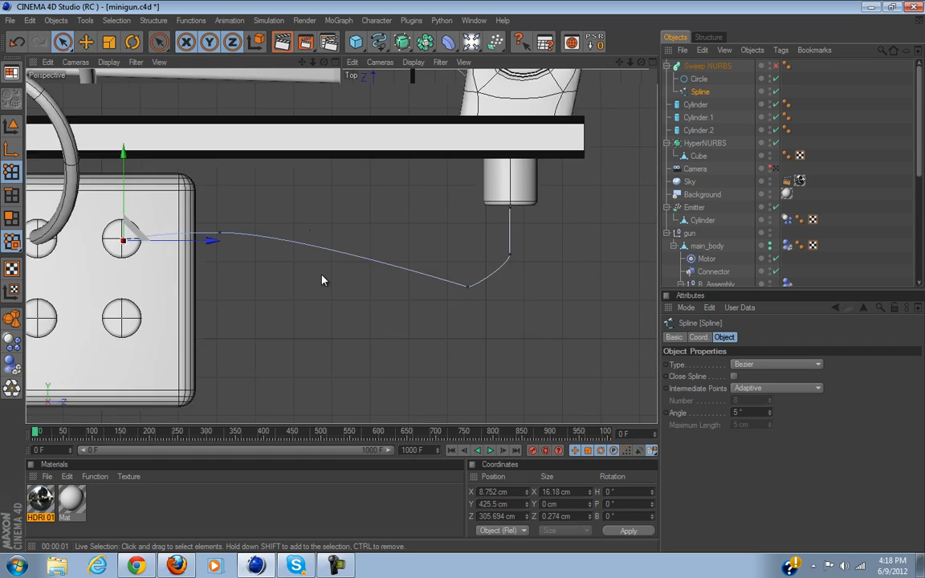
scroll(205, 311, "up", 3)
middle_click_drag(223, 354, 461, 350, "alt")
scroll(223, 357, "up", 8)
middle_click_drag(470, 283, 924, 351, "alt")
left_click_drag(369, 234, 354, 212)
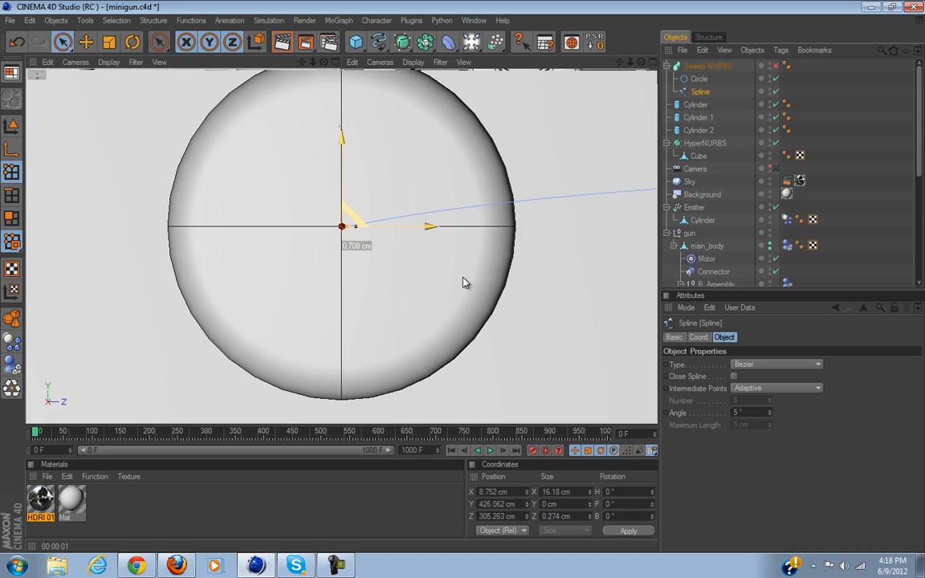
Move the spline's lower corner point to about Y 415.1 and Z 399.6 cm, and enable the Sweep NURBS.
scroll(359, 231, "down", 5)
scroll(413, 184, "down", 8)
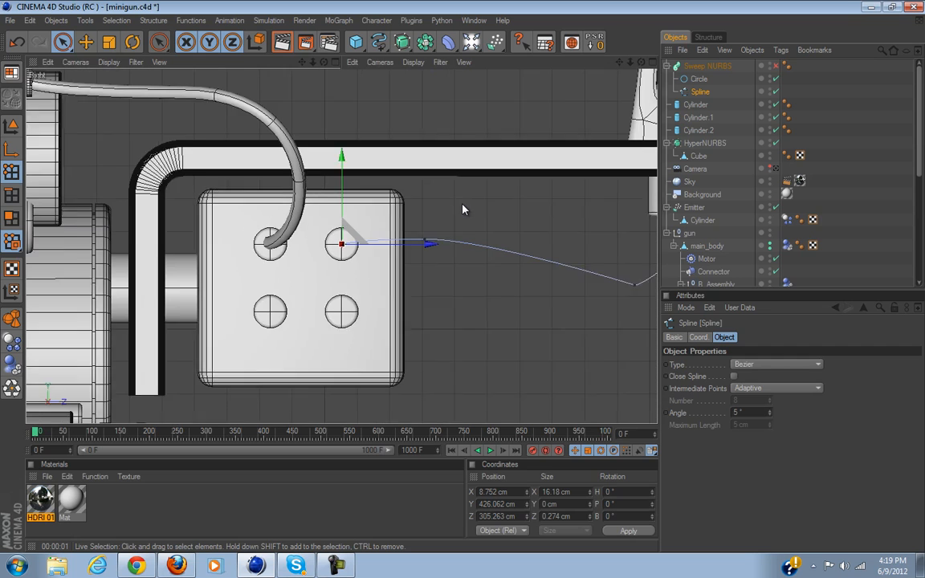
left_click(590, 281)
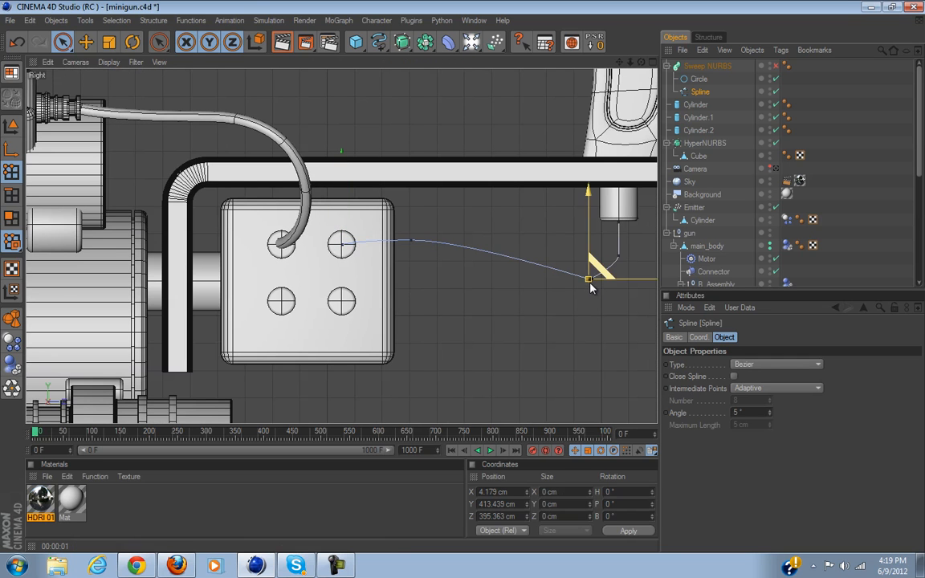
mouse_move(599, 272)
left_mouse_down()
mouse_move(572, 277)
mouse_move(600, 276)
left_mouse_up()
left_click_drag(463, 281, 462, 278)
left_click(776, 67)
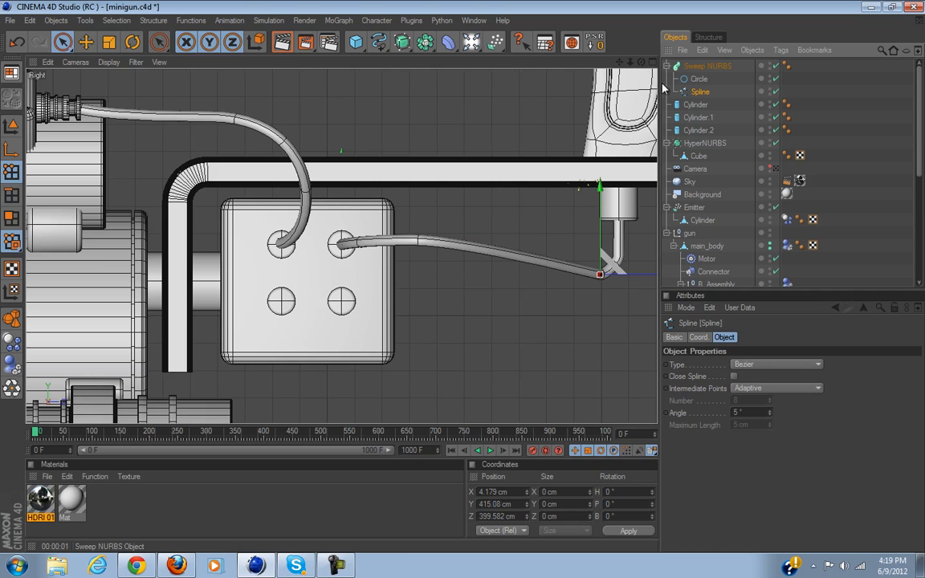
Examine the swept cable in the enlarged Perspective view, from the box connector to the stub and on the box's far side.
left_click(653, 62)
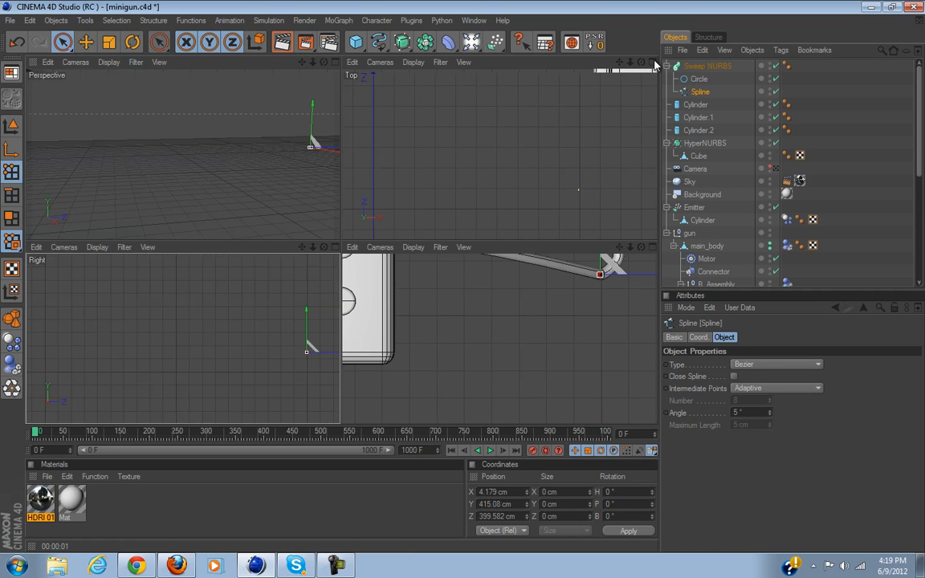
left_click(334, 62)
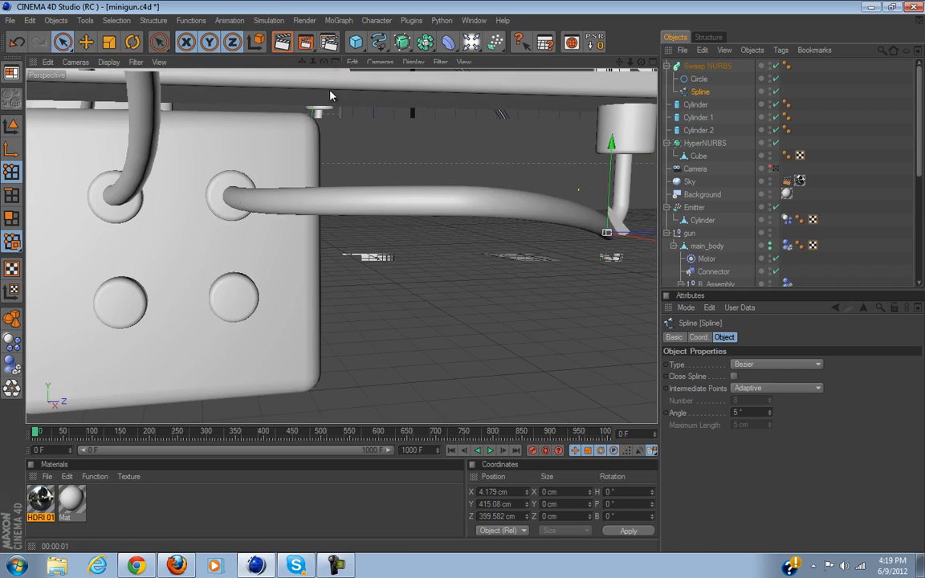
mouse_move(471, 278)
left_mouse_down("alt")
mouse_move(455, 285)
mouse_move(465, 271)
mouse_move(466, 281)
mouse_move(347, 192)
mouse_move(458, 283)
mouse_move(479, 277)
mouse_move(232, 262)
mouse_move(442, 289)
mouse_move(426, 285)
mouse_move(459, 282)
mouse_move(385, 233)
mouse_move(466, 291)
mouse_move(456, 282)
mouse_move(465, 279)
mouse_move(440, 279)
mouse_move(460, 282)
left_mouse_up("alt")
left_click(667, 66)
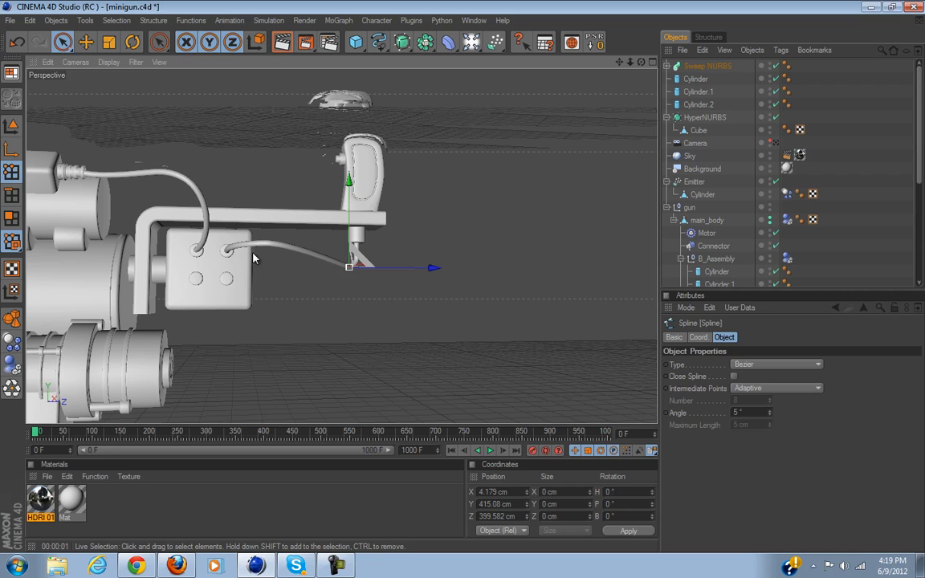
left_click_drag(463, 275, 469, 275, "alt")
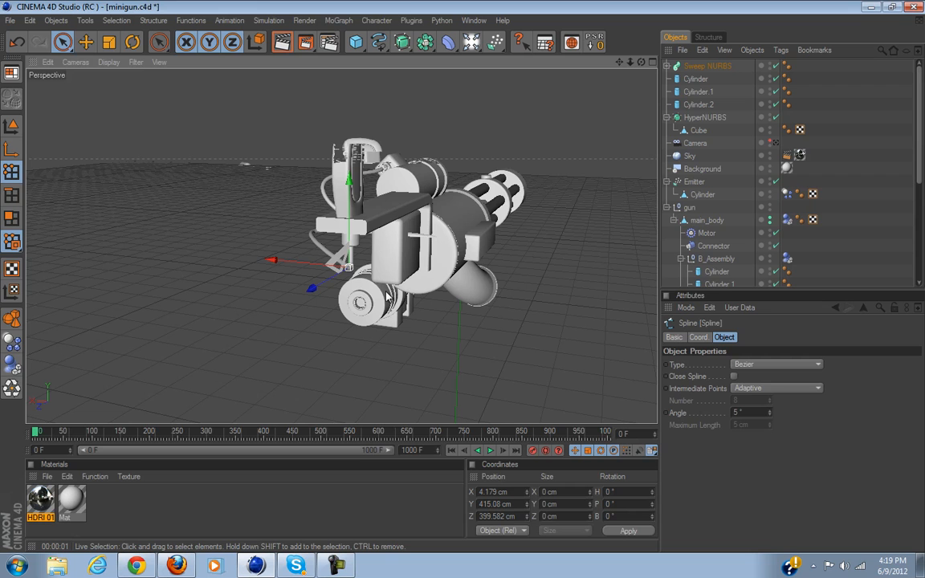
scroll(389, 297, "up", 5)
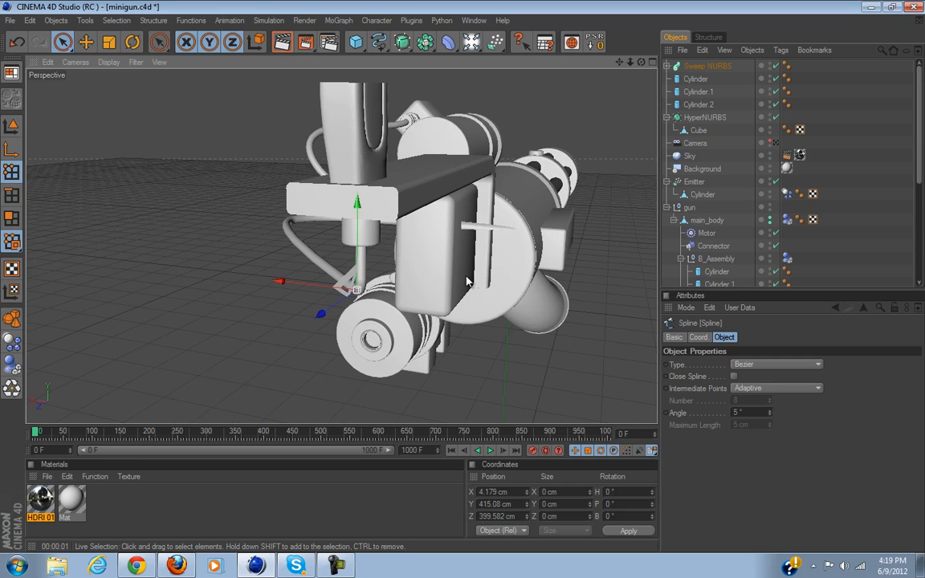
scroll(466, 281, "up", 3)
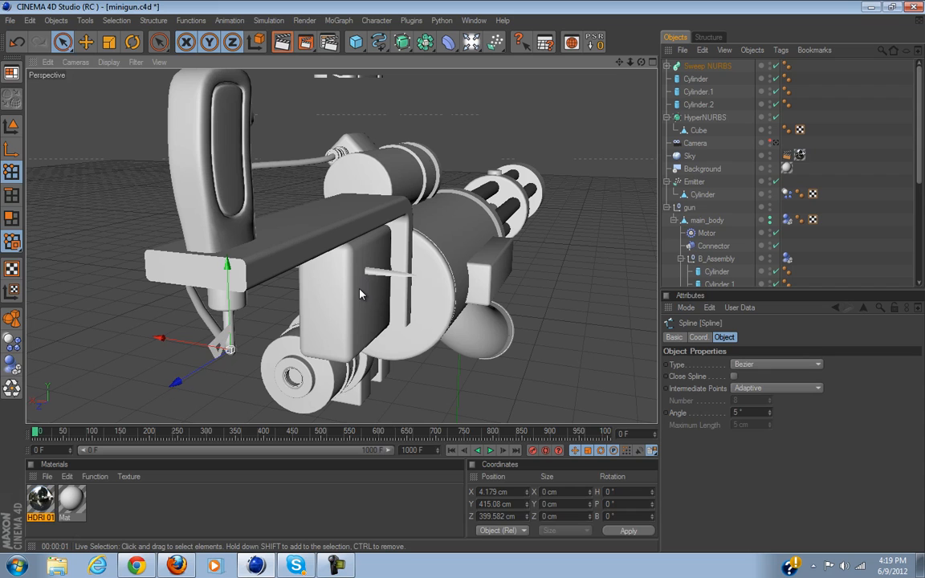
Switch to model mode and hide main_body in the viewport to expose the cable end that pokes through the box.
left_click(345, 319)
left_click(10, 126)
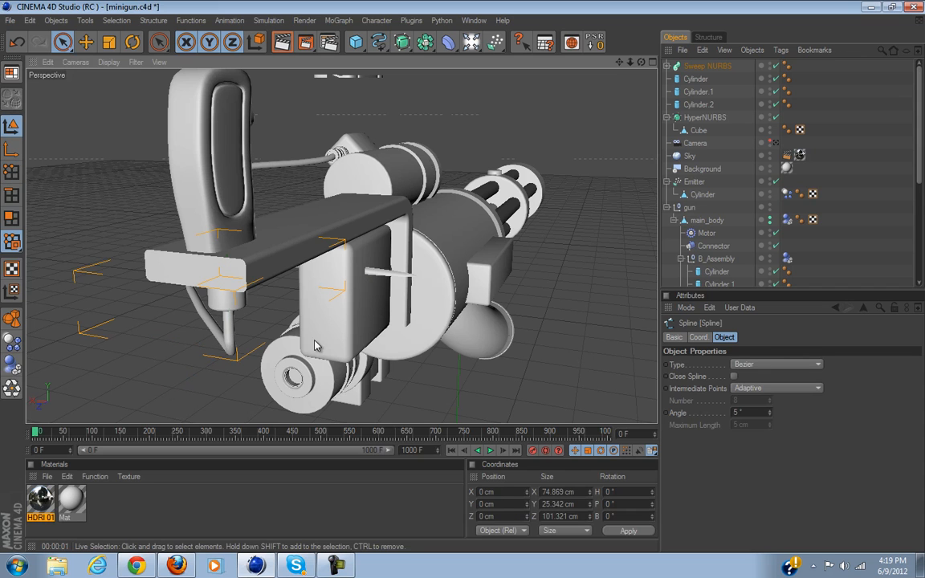
left_click(362, 333)
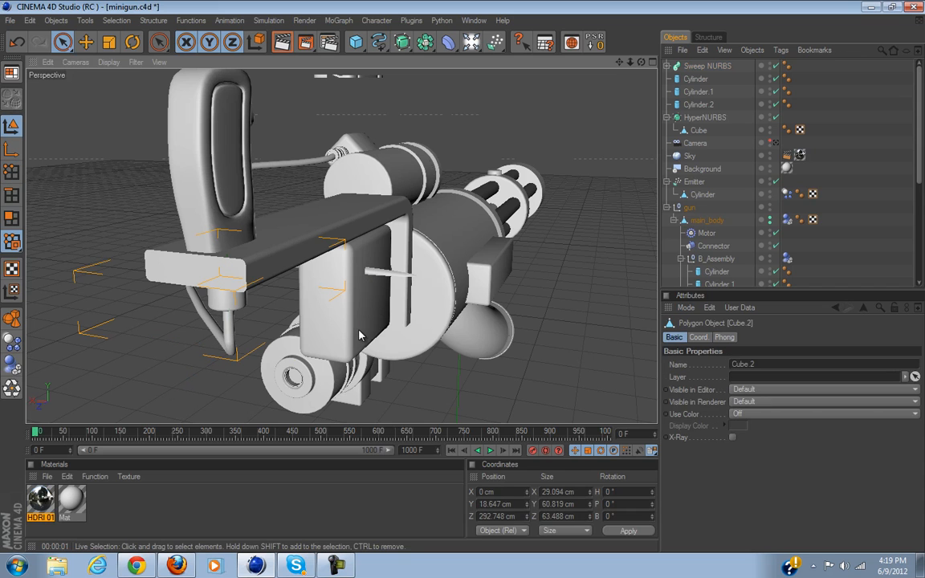
left_click(771, 218)
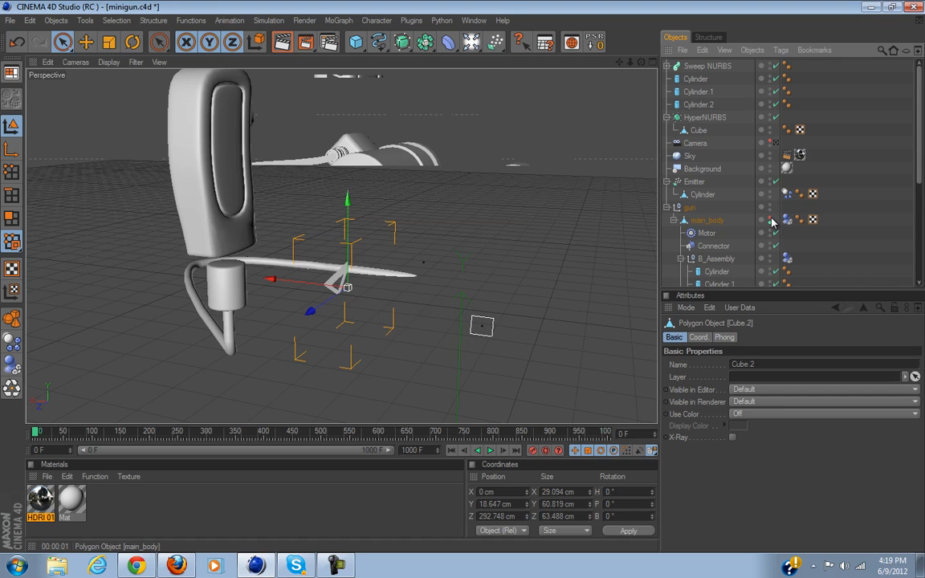
left_click_drag(517, 252, 463, 282, "alt")
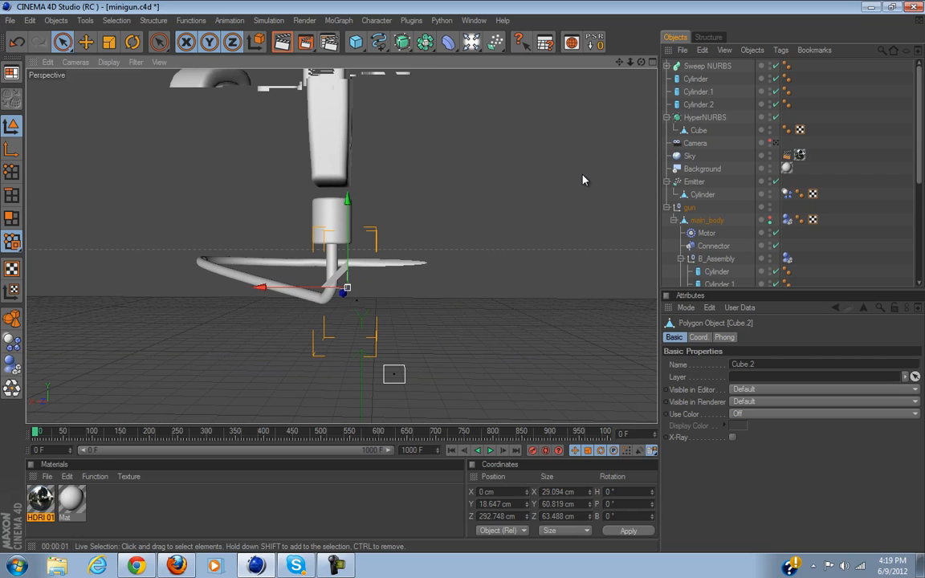
Make the Sweep NURBS editable and switch to polygon mode at the cable's protruding end.
left_click(707, 66)
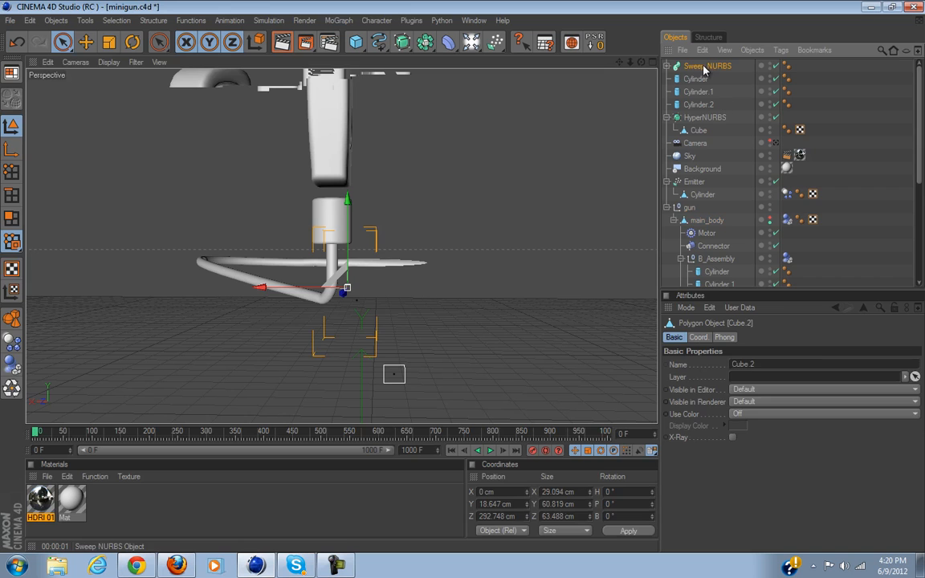
left_click(11, 98)
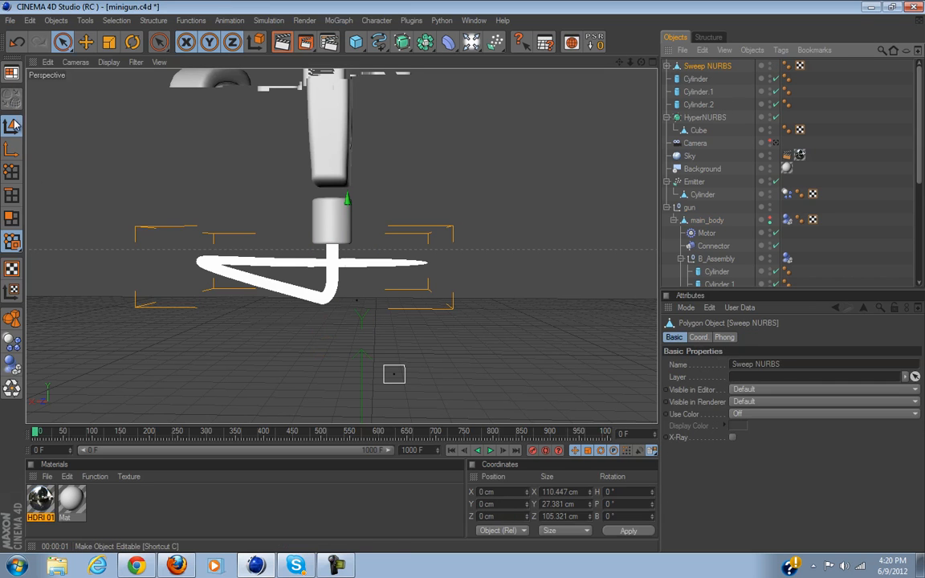
left_click(8, 220)
left_click_drag(469, 269, 372, 390, "alt")
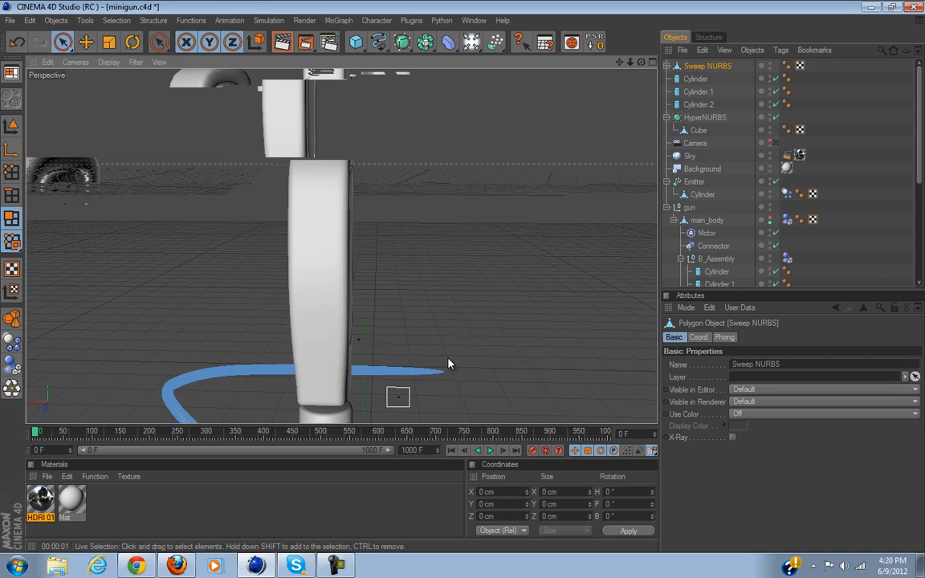
left_click_drag(439, 332, 320, 299, "alt")
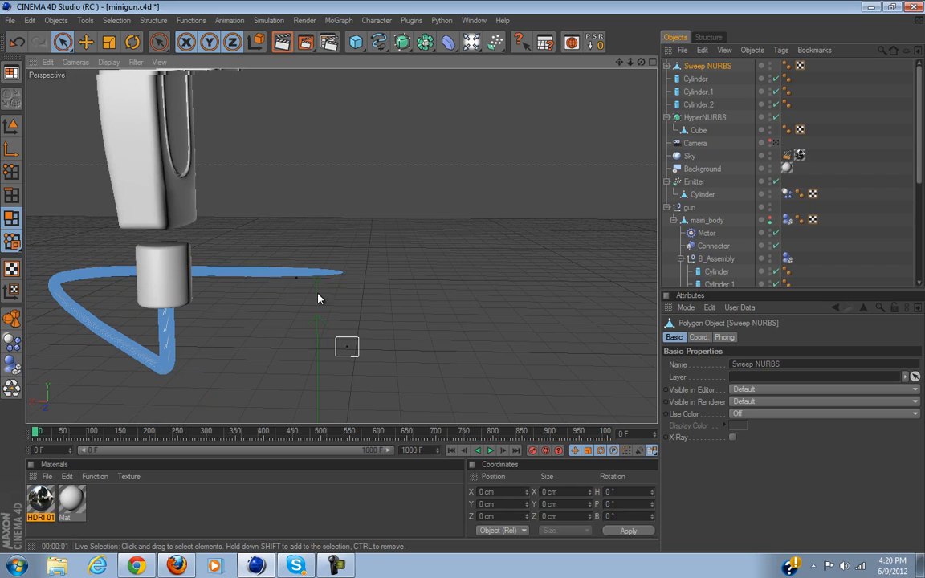
right_click_drag(284, 286, 290, 343, "alt")
middle_click_drag(290, 269, 463, 282, "alt")
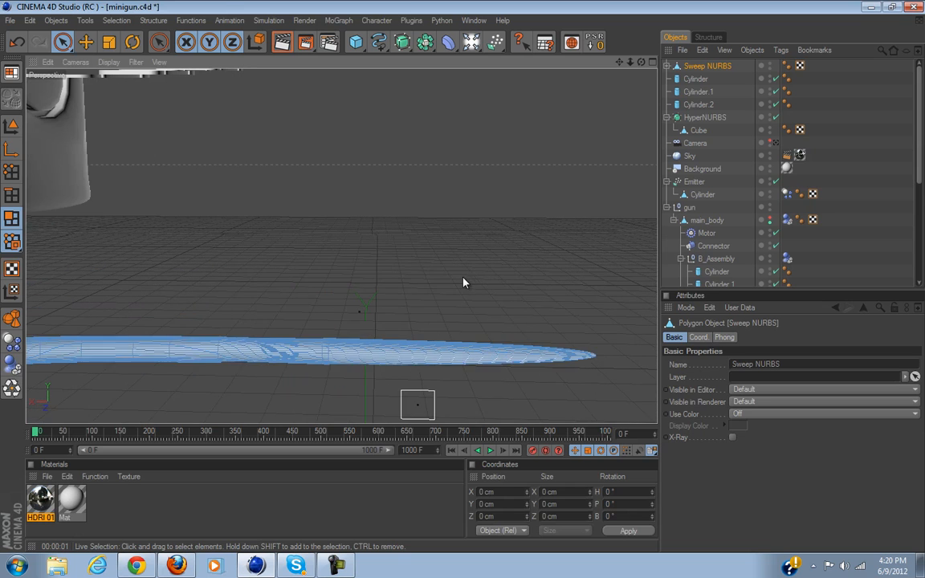
Try to select the polygons of the cable's protruding end with Live Selection and Loop Selection.
left_click(402, 351)
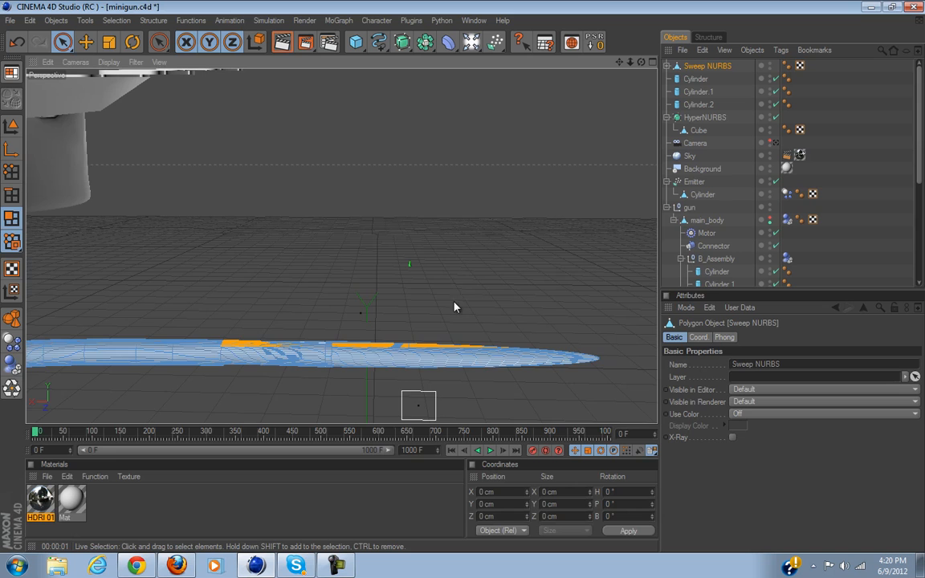
left_click_drag(454, 306, 463, 281, "alt")
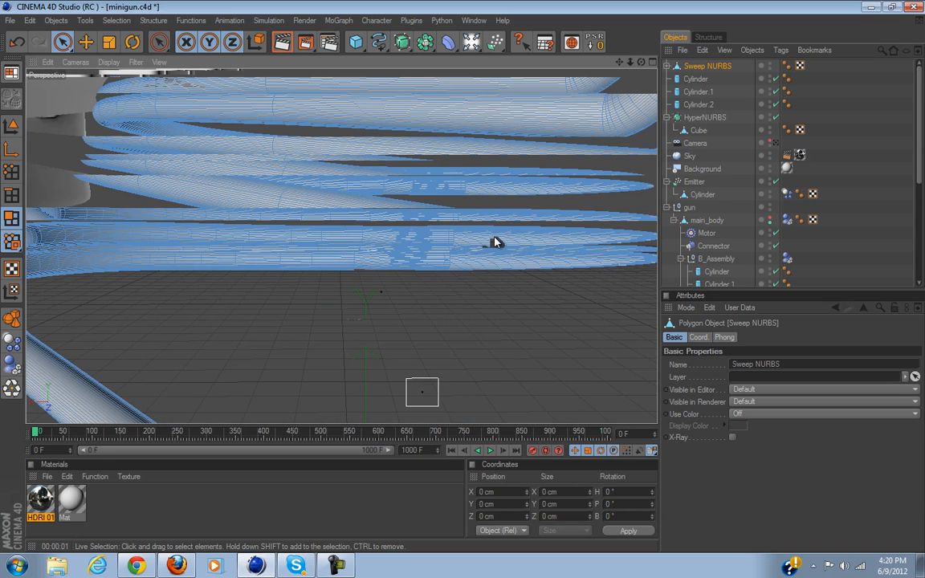
left_click(516, 254)
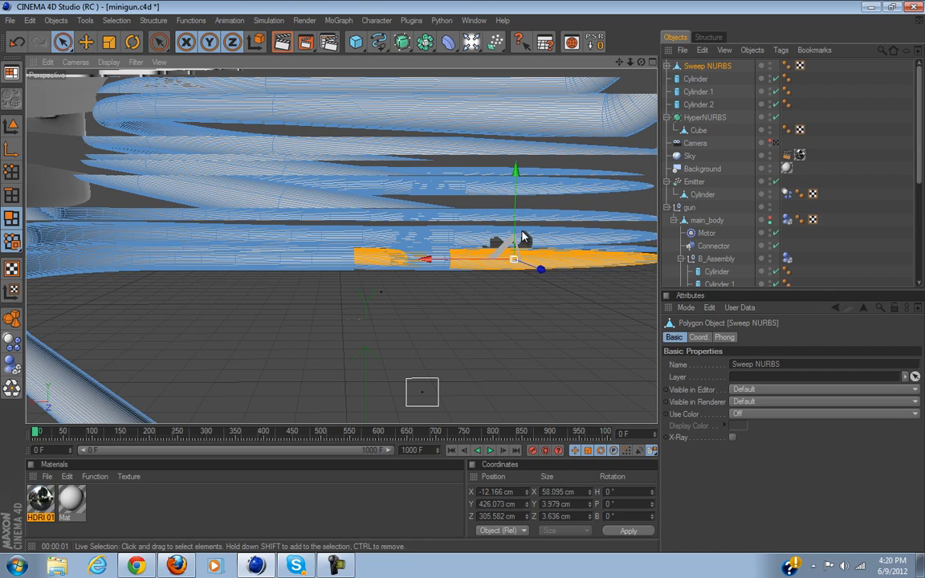
key("u")
key("l")
left_click(503, 267)
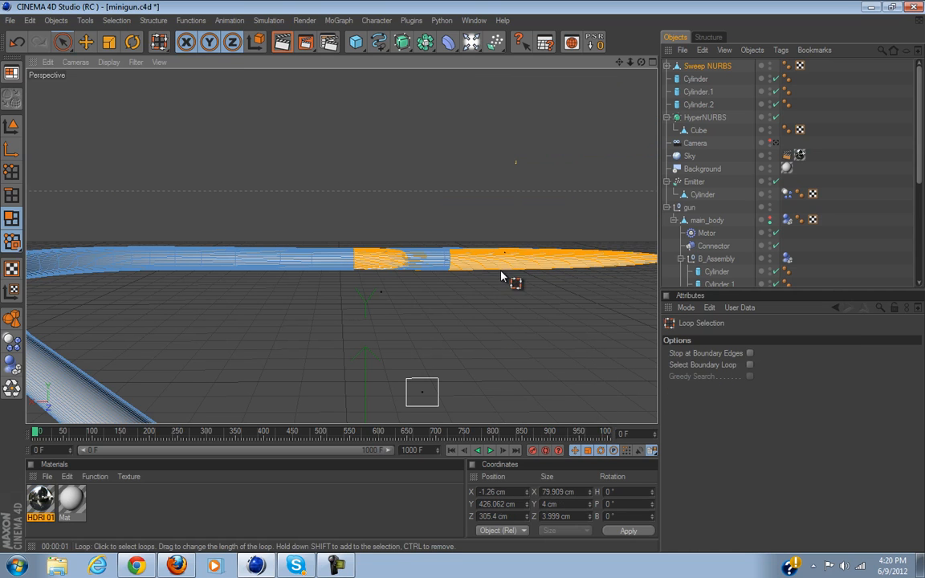
left_click(498, 350)
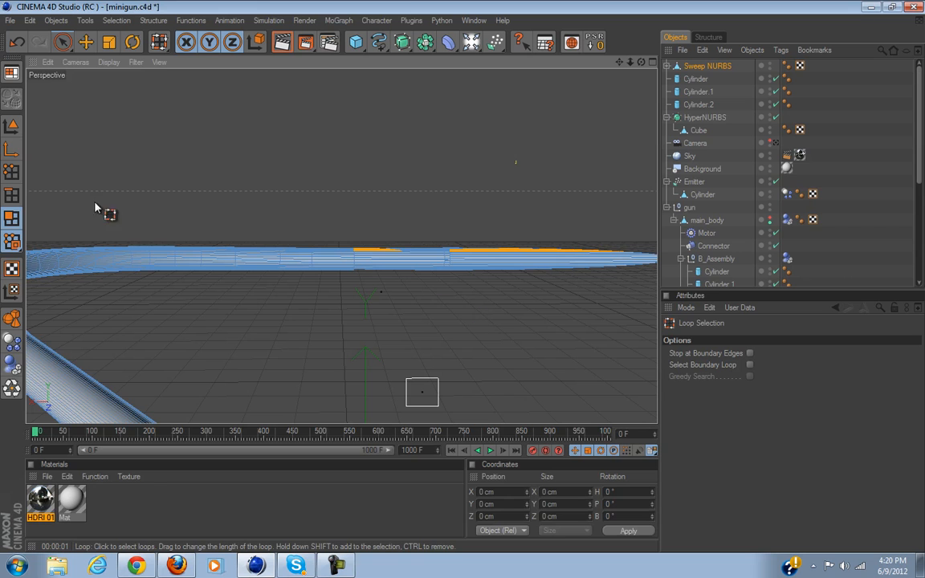
Delete the cable's protruding end sections from the Sweep NURBS mesh, using Rectangle Selection in edge mode.
left_click(10, 129)
left_click_drag(477, 289, 351, 254, "alt")
left_click(858, 140)
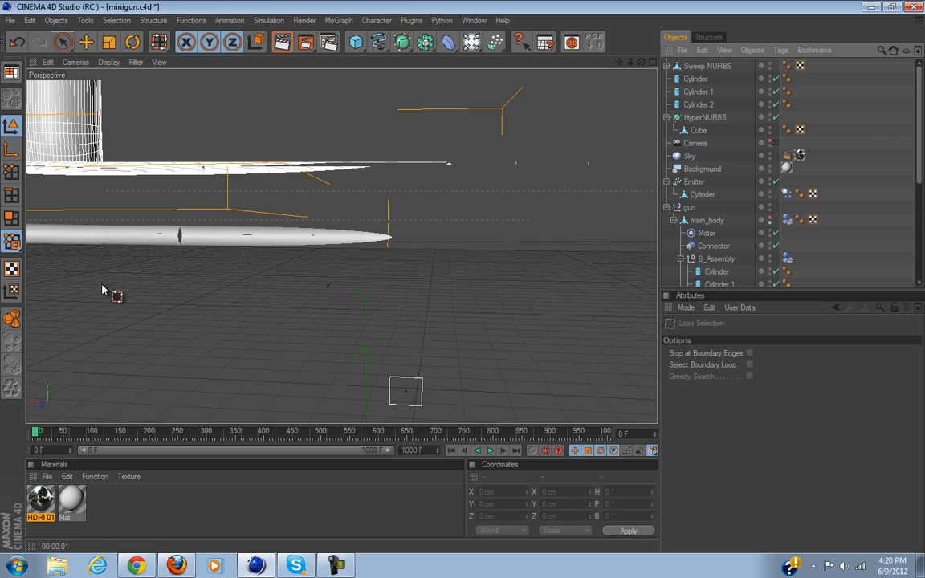
mouse_move(210, 241)
middle_mouse_down("alt")
mouse_move(471, 286)
mouse_move(463, 282)
middle_mouse_up("alt")
left_click(63, 41)
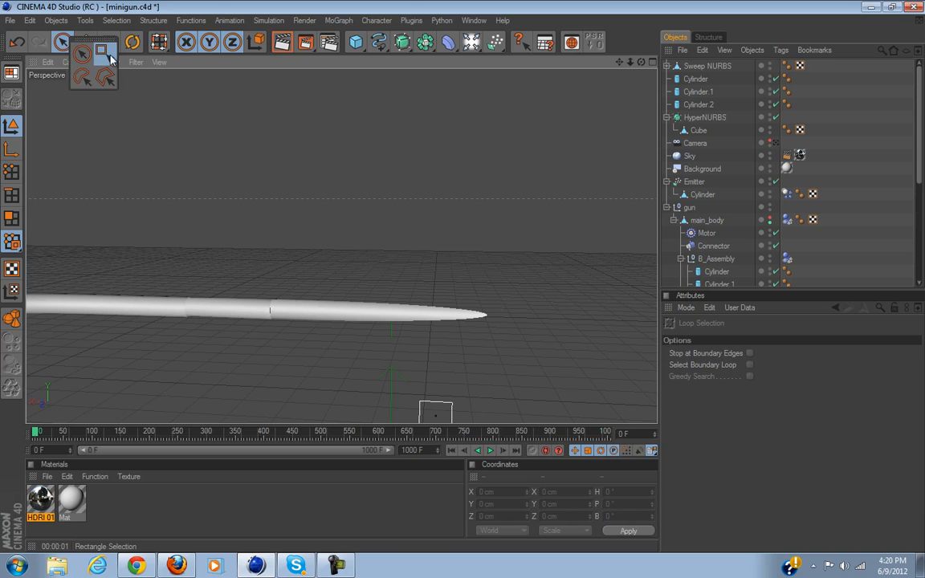
left_click(111, 56)
left_click(11, 194)
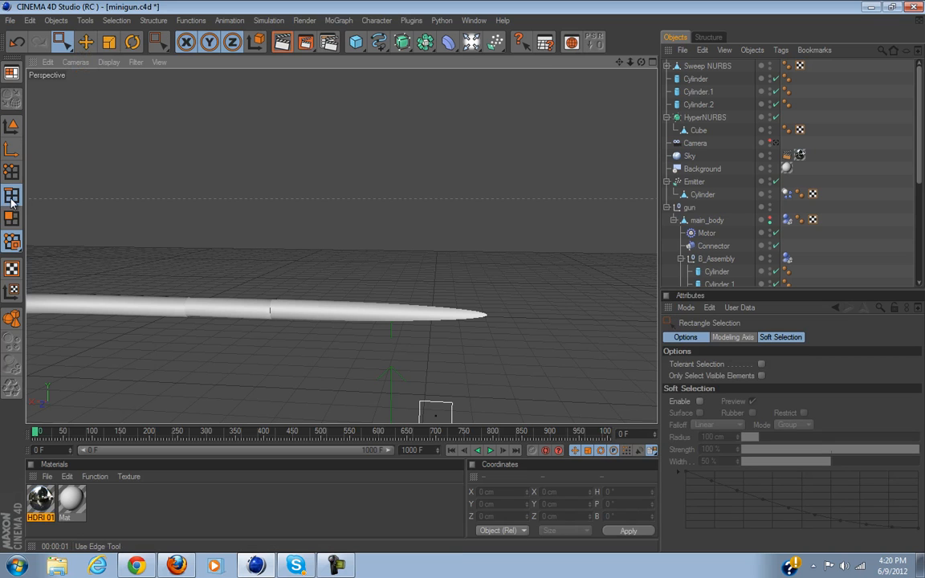
left_click(713, 67)
left_click_drag(277, 234, 548, 410)
key("Delete")
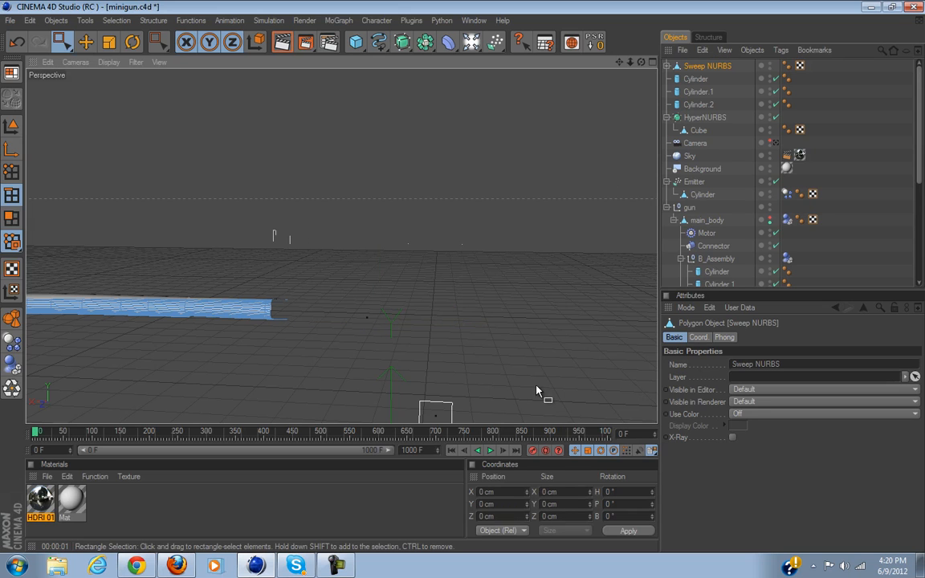
left_click_drag(274, 304, 326, 362)
key("Delete")
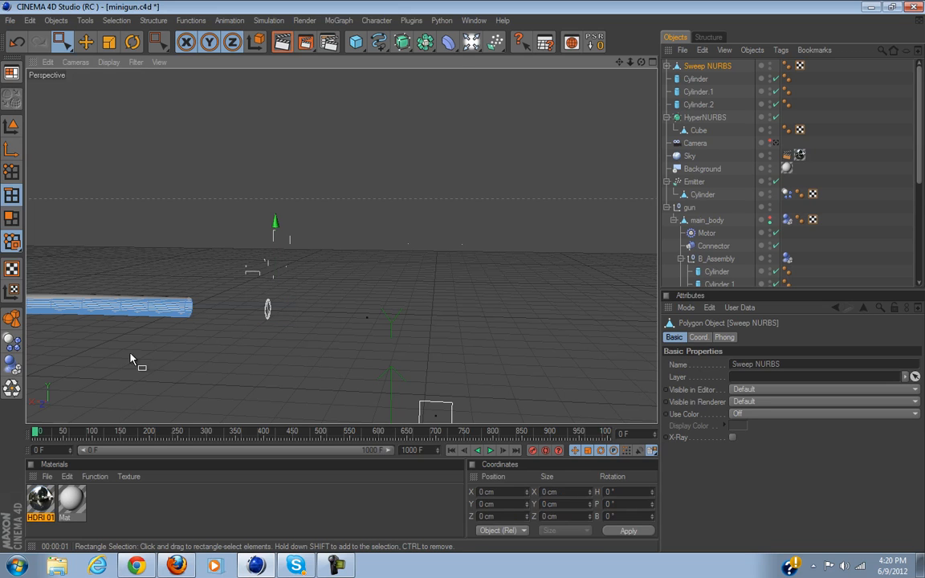
left_click(9, 389)
left_click(58, 416)
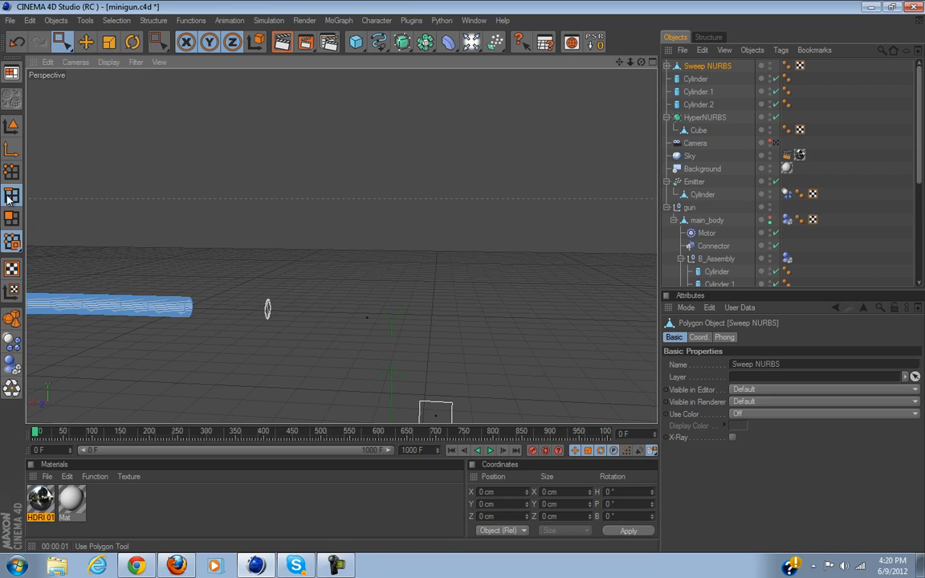
left_click(11, 171)
left_click(11, 389)
left_click(62, 415)
left_click(11, 389)
left_click(60, 418)
left_click_drag(62, 42, 72, 49)
left_click(12, 390)
left_click(102, 410)
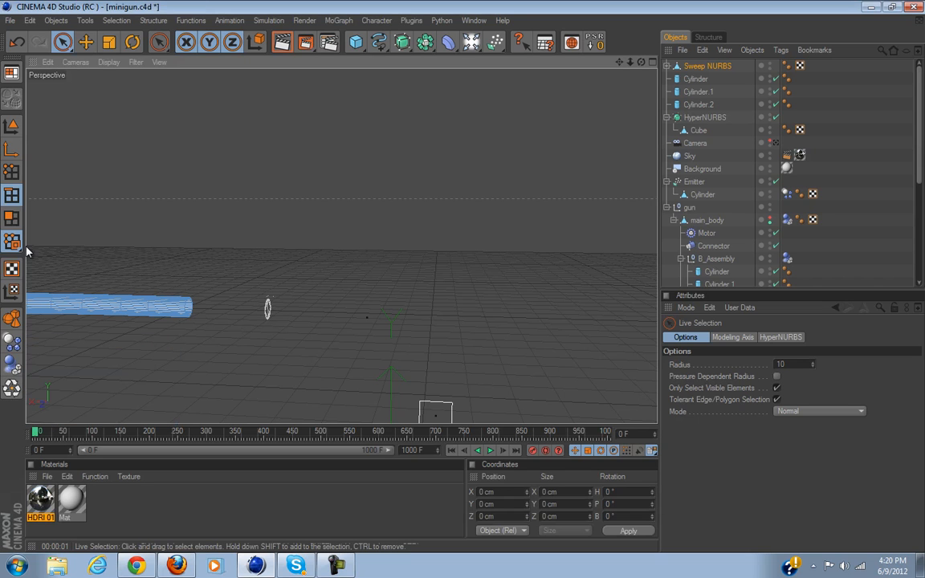
Delete the leftover Cap 2 object under the Sweep NURBS.
left_click_drag(462, 282, 434, 204, "alt")
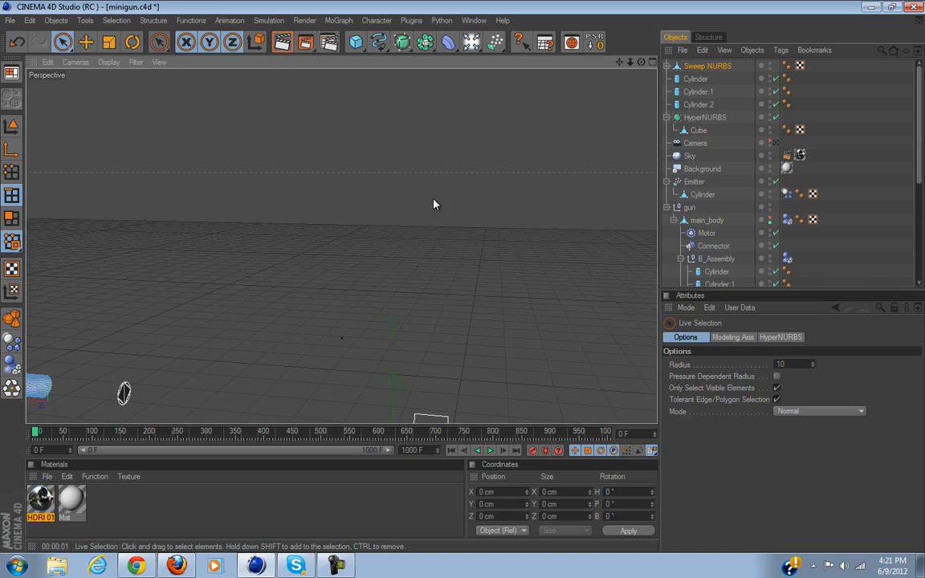
left_click(666, 68)
left_click(696, 80)
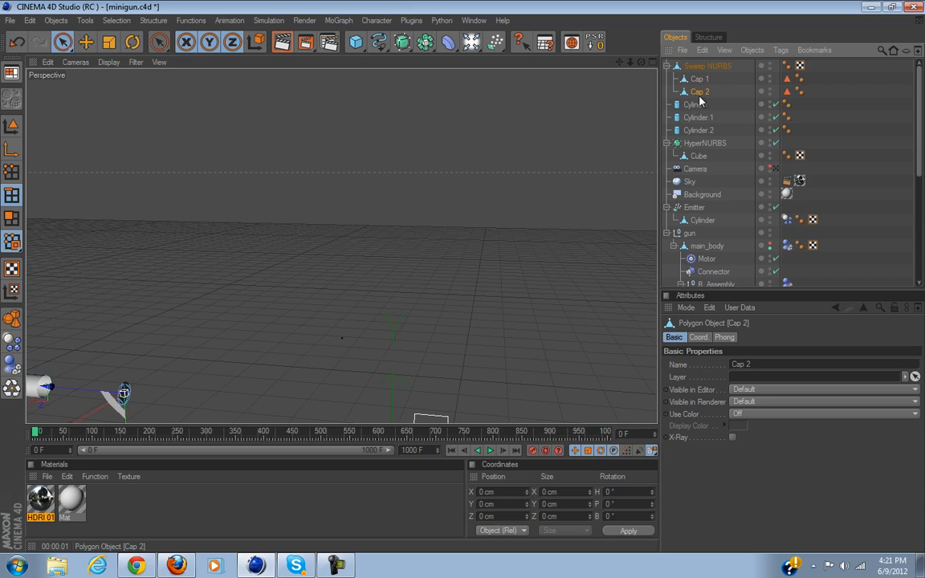
key("Delete")
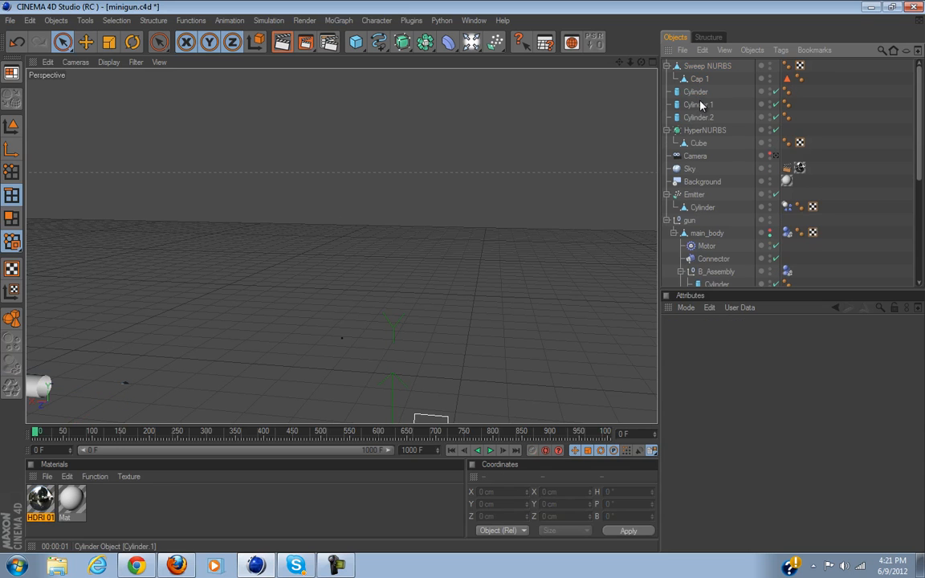
Make main_body visible again and view the trimmed cable on the whole minigun.
left_click(769, 234)
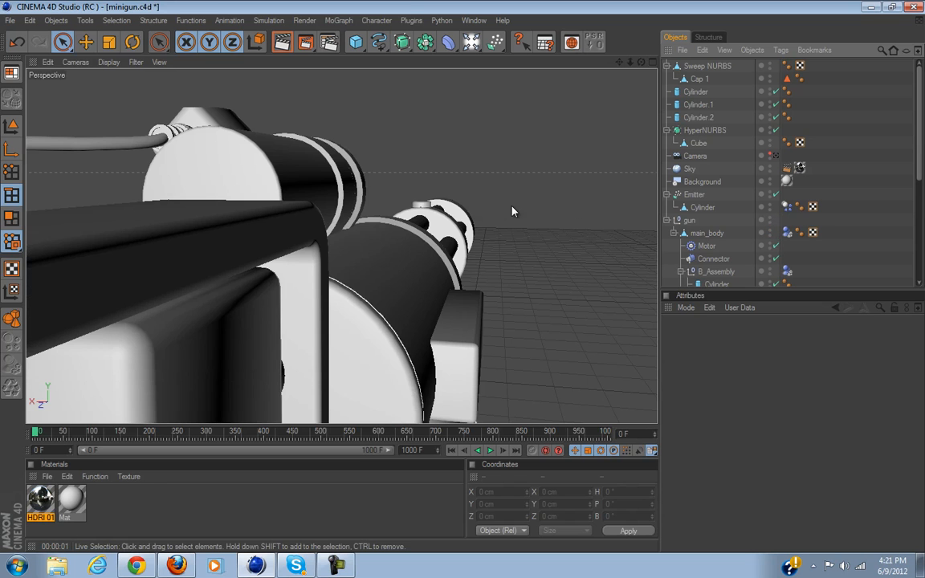
left_click_drag(513, 212, 494, 211, "alt")
left_click_drag(391, 262, 465, 279, "alt")
right_click_drag(465, 279, 412, 270, "alt")
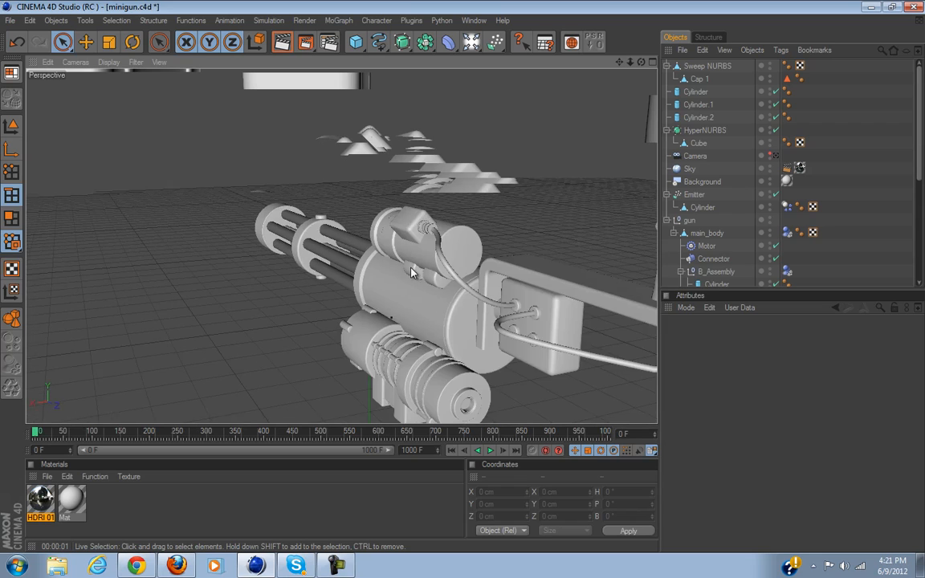
Add a Rectangle spline and raise it in the front view to the main body's height, at Y about 408 cm.
left_click_drag(413, 270, 466, 283, "alt")
right_click_drag(466, 282, 535, 339, "alt")
left_click_drag(512, 346, 463, 279, "alt")
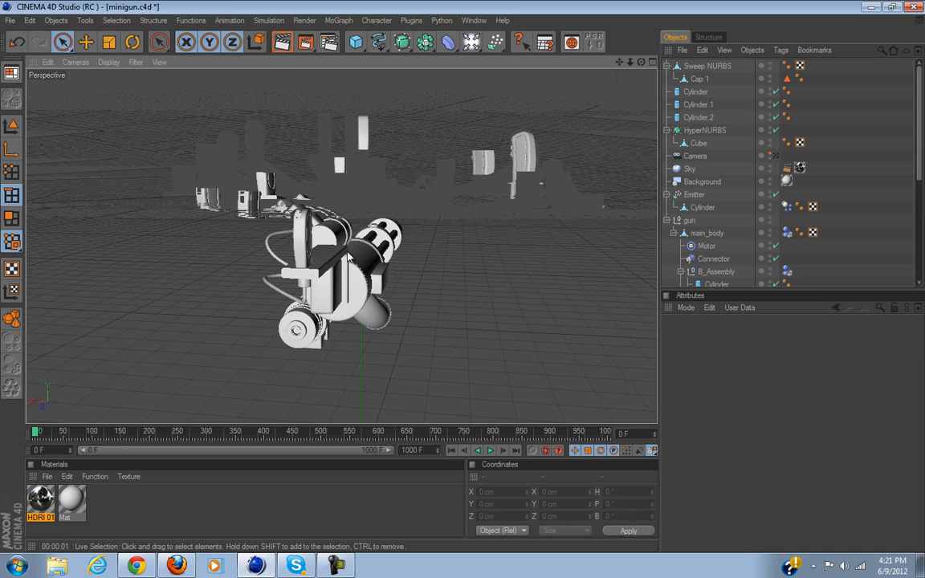
left_click_drag(329, 283, 328, 256, "alt")
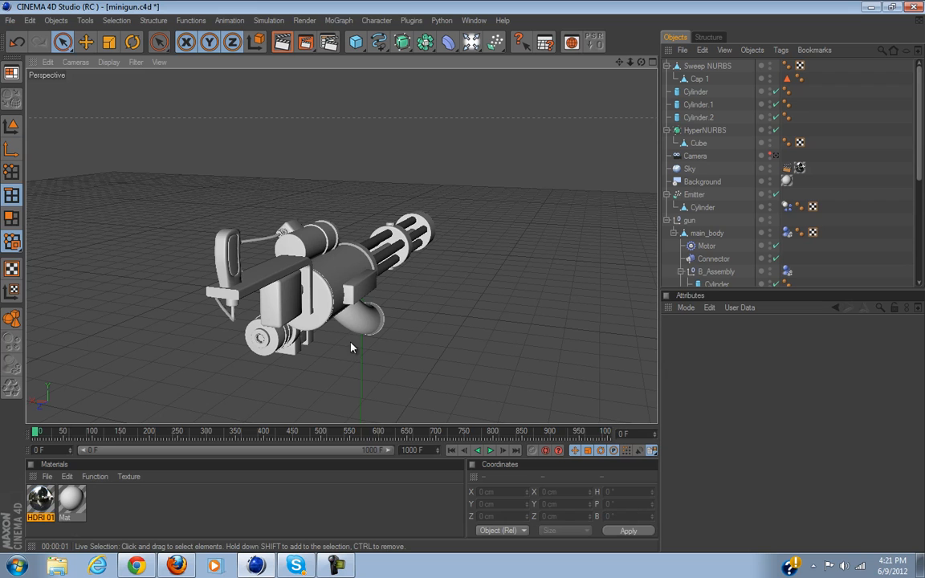
left_click(652, 62)
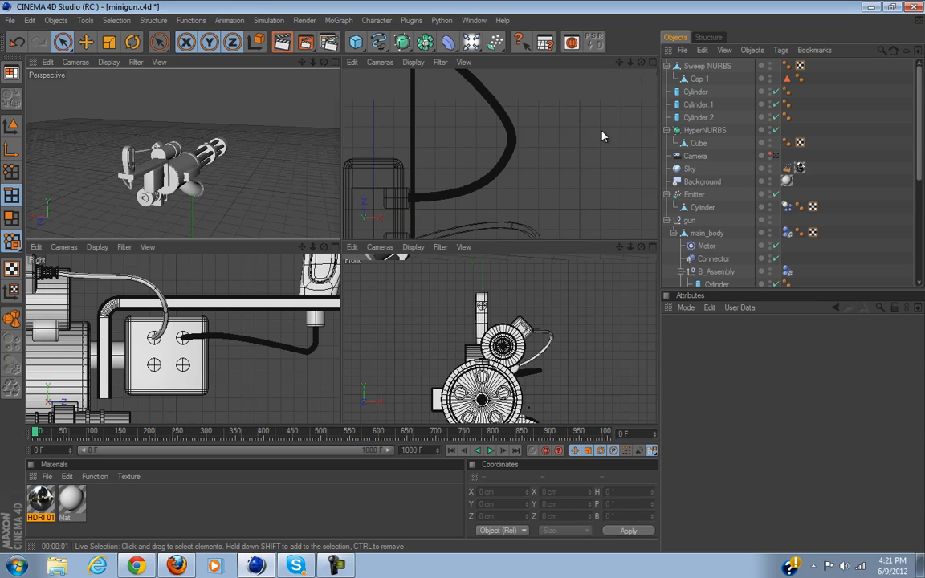
left_click(652, 247)
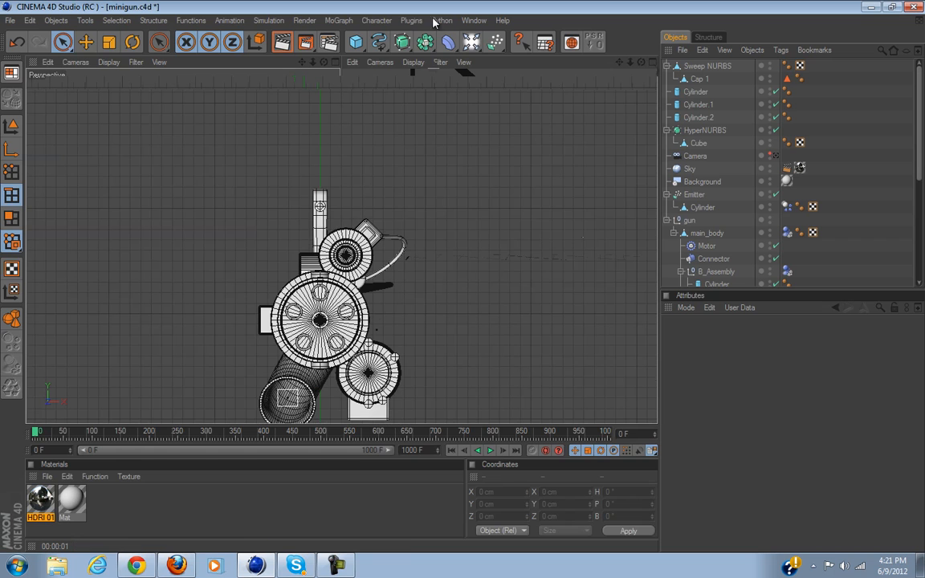
left_click(380, 44)
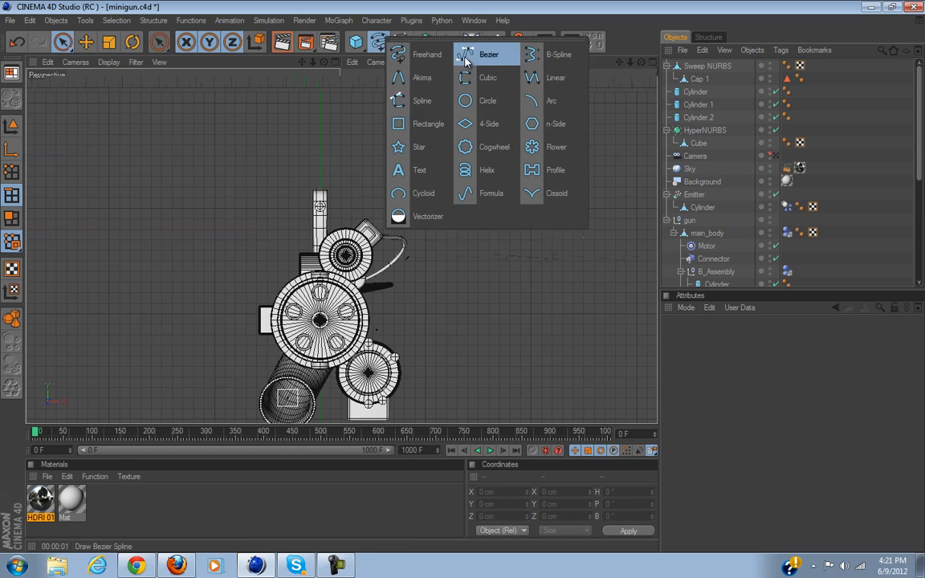
left_click(417, 124)
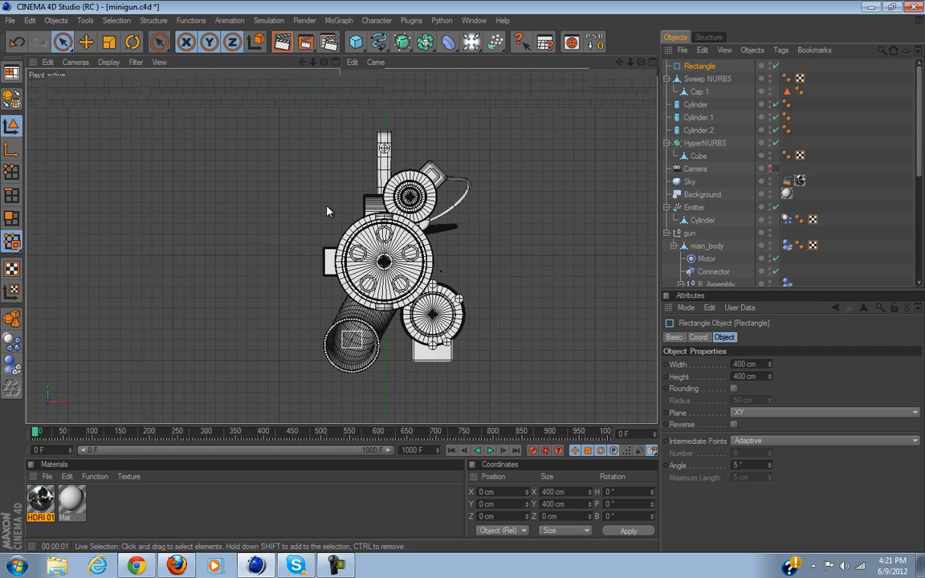
left_click(87, 45)
scroll(321, 216, "down", 9)
left_click_drag(358, 366, 358, 193)
scroll(355, 373, "up", 5)
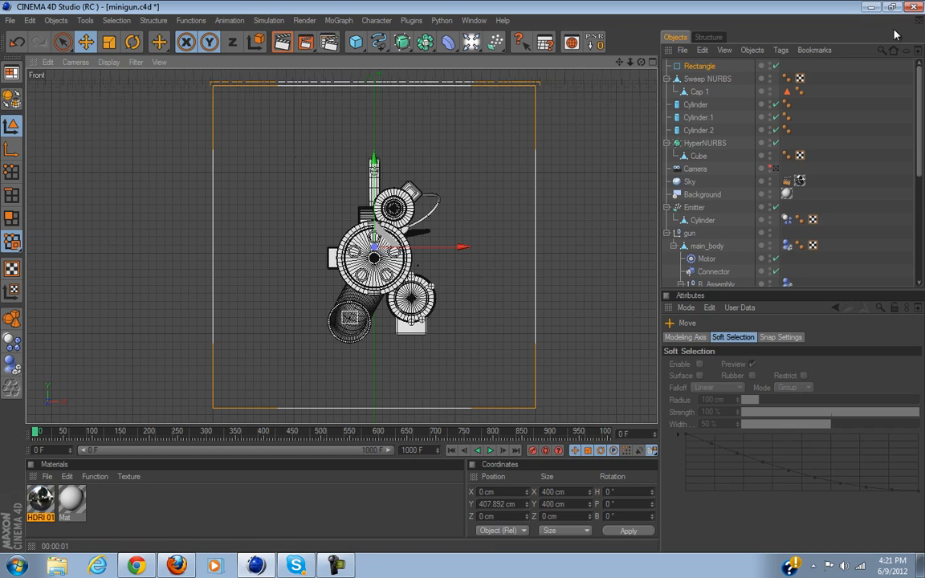
Resize the rectangle to 40 by 66 cm and place it over the main body's side at X about -41 cm, Y about 395 cm.
left_click(698, 67)
mouse_move(768, 365)
left_mouse_down()
mouse_move(795, 433)
mouse_move(770, 370)
left_mouse_up()
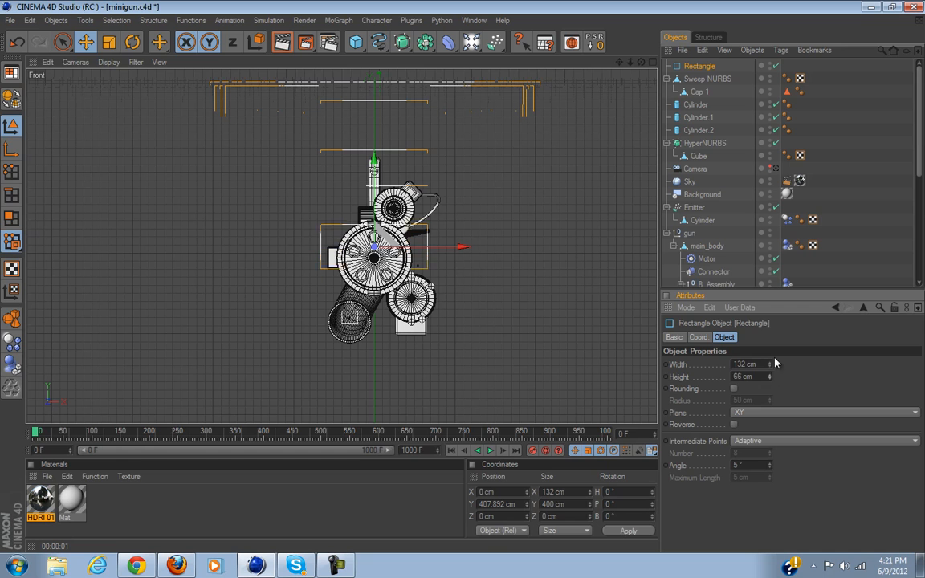
right_click_drag(254, 306, 458, 295, "alt")
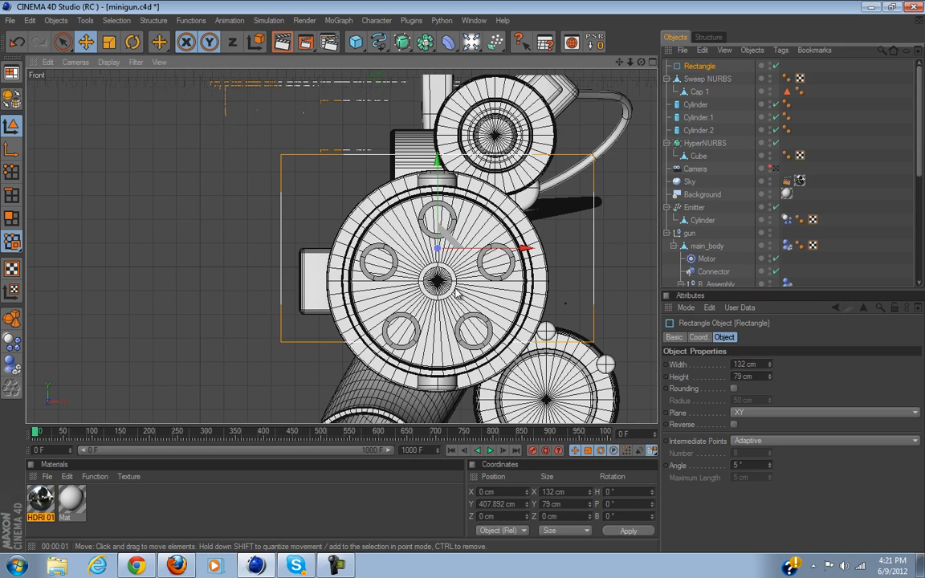
left_click_drag(768, 368, 768, 375)
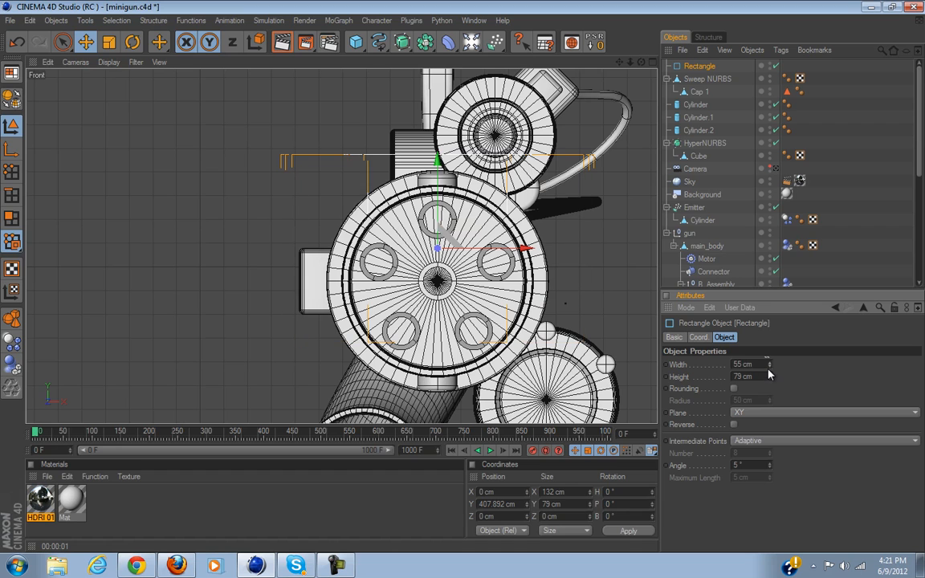
left_click_drag(439, 232, 466, 282)
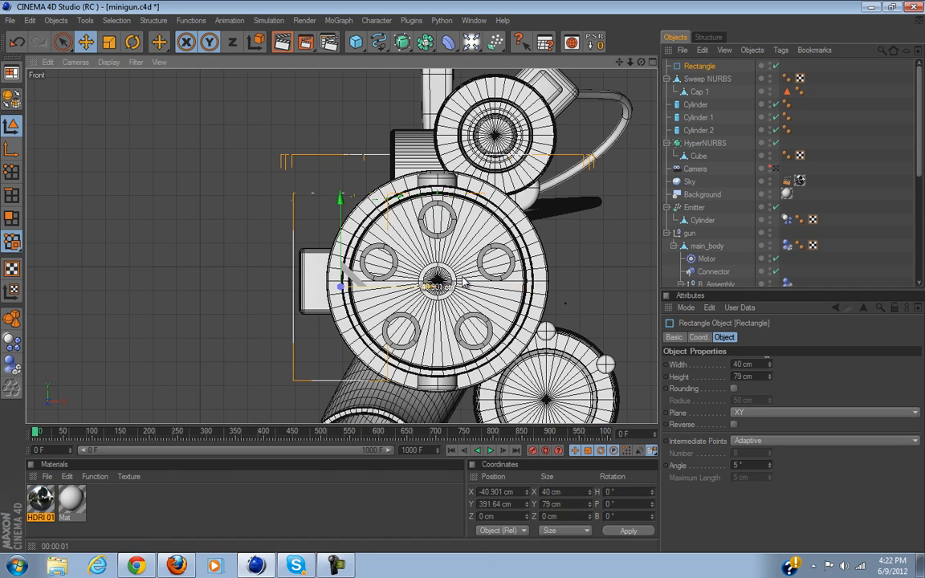
left_click(773, 382)
left_click_drag(341, 234, 341, 225)
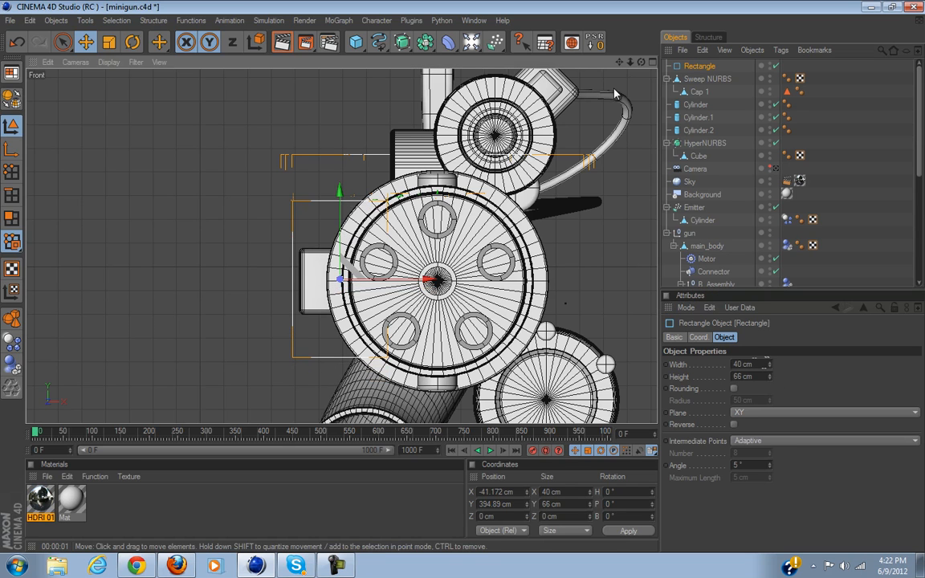
Move the rectangle along Z to about 209 cm, between the main body's rear edge and its side block.
left_click(651, 63)
left_click(336, 64)
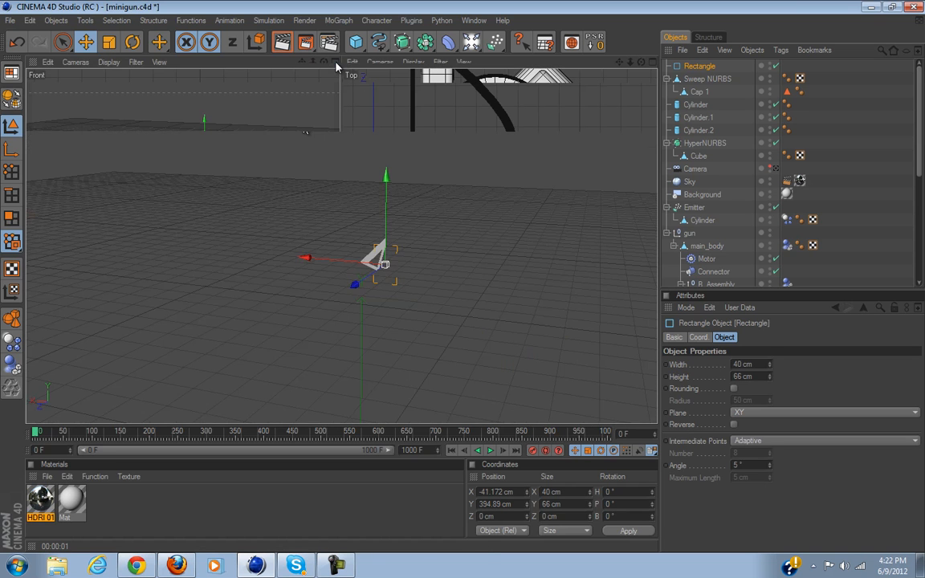
left_click_drag(336, 279, 309, 301)
scroll(308, 295, "up", 4)
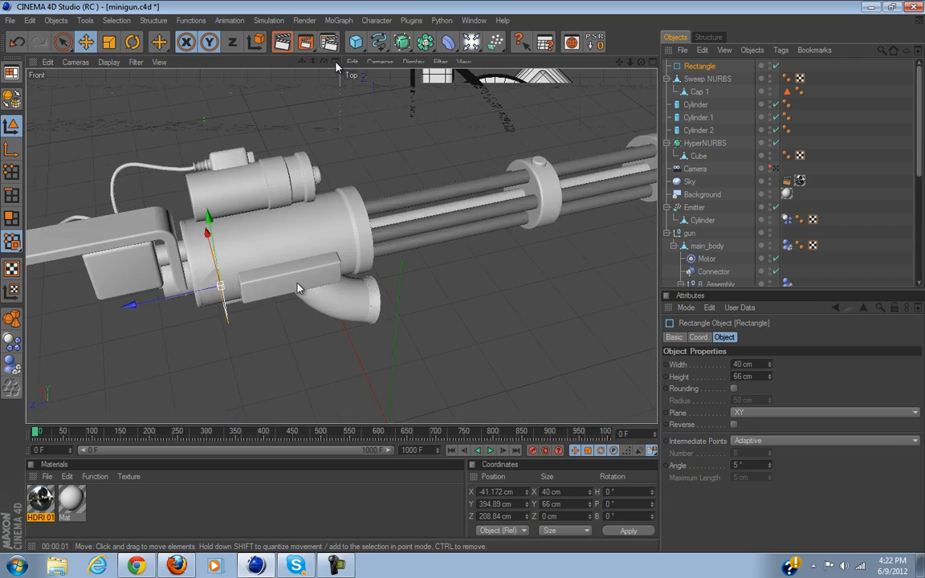
middle_click_drag(193, 270, 572, 233, "alt")
left_click_drag(299, 256, 508, 261, "alt")
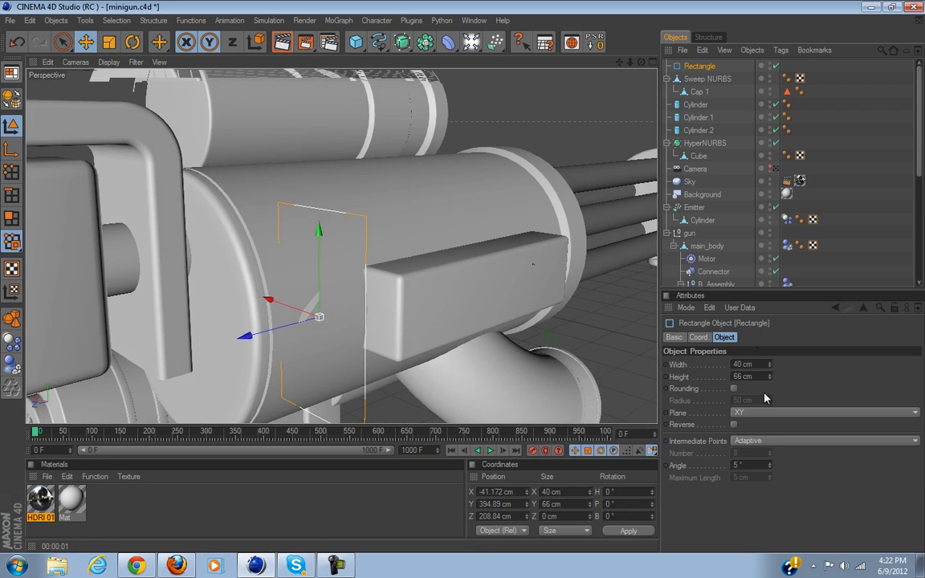
Round the rectangle's corners with a 7 cm radius and shift it slightly into the main body, to X about -39.9 cm.
left_click(735, 390)
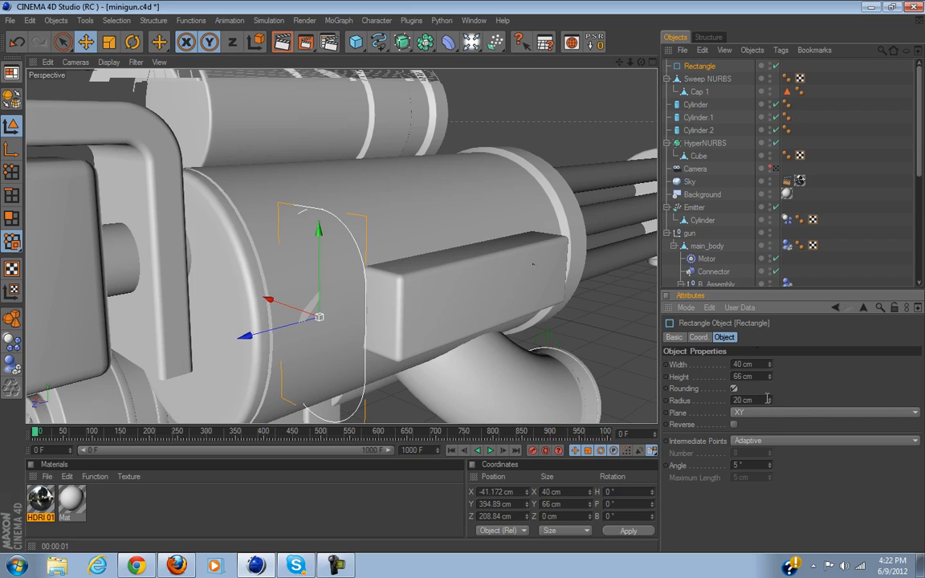
left_click(769, 399)
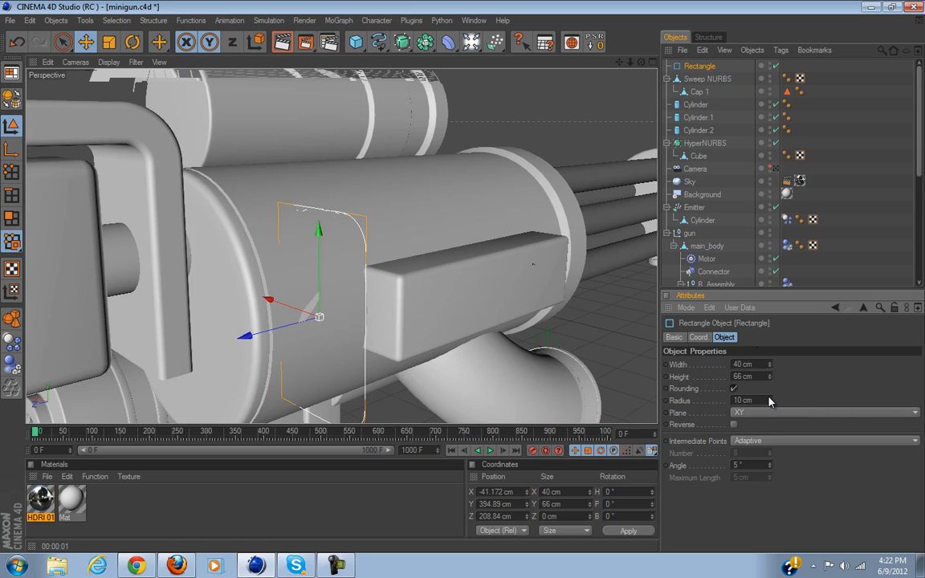
left_click(769, 400)
left_click(768, 399)
left_click(769, 400)
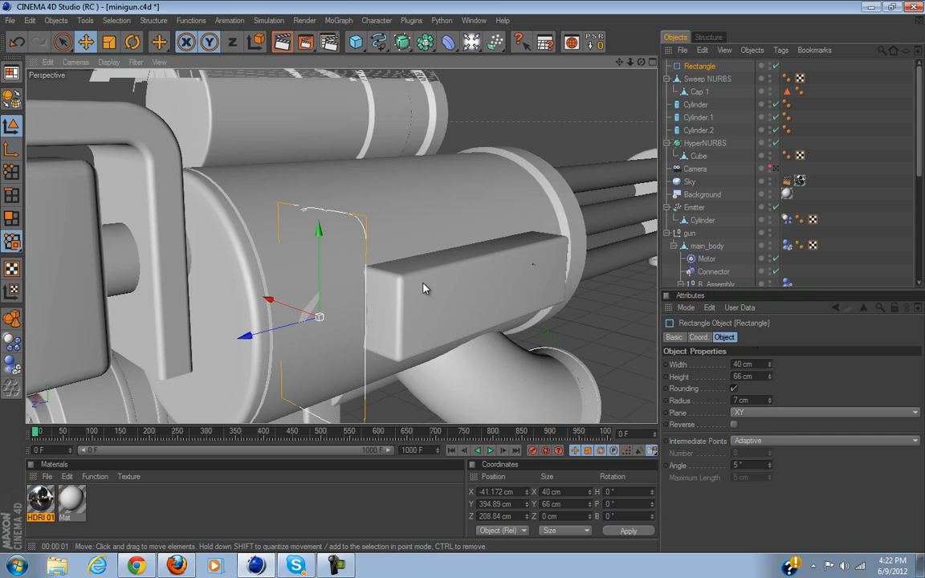
left_click_drag(423, 284, 416, 351, "alt")
left_click_drag(245, 313, 240, 313)
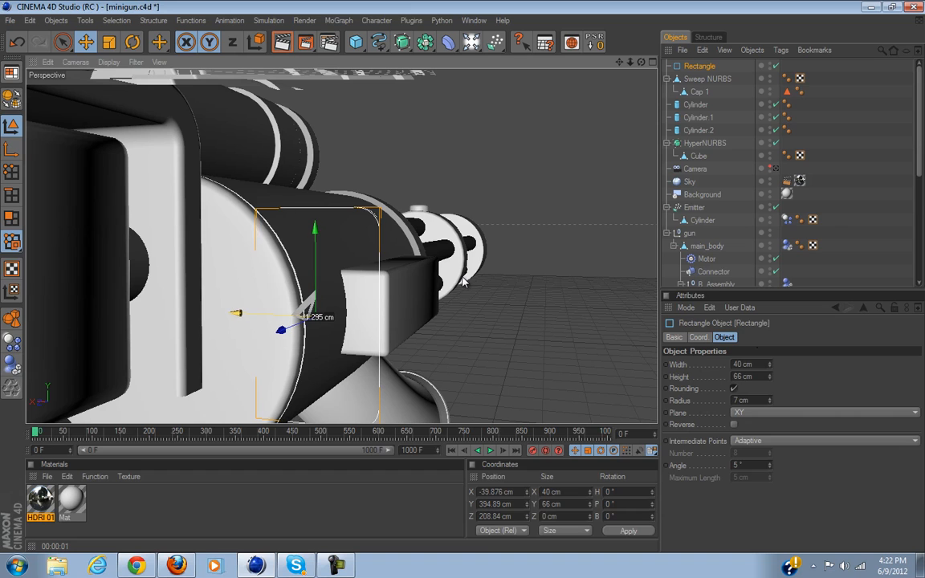
Convert the rounded rectangle into an editable spline and switch to point mode.
left_click(11, 98)
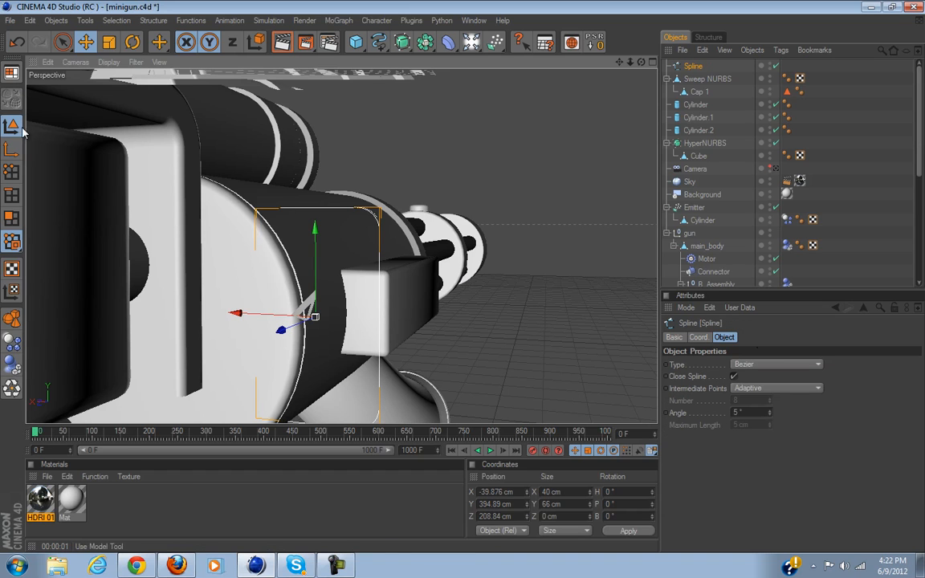
left_click(8, 175)
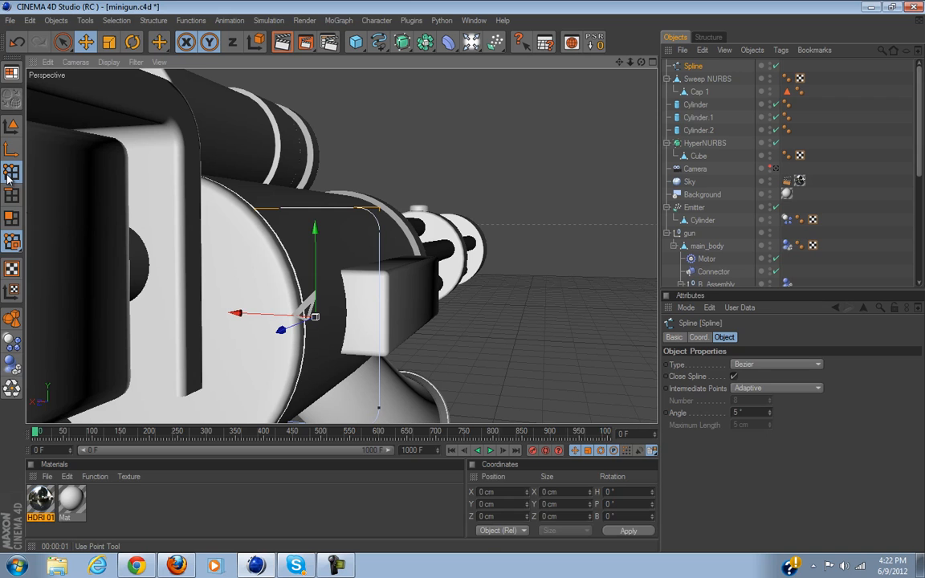
left_click_drag(140, 206, 464, 282, "alt")
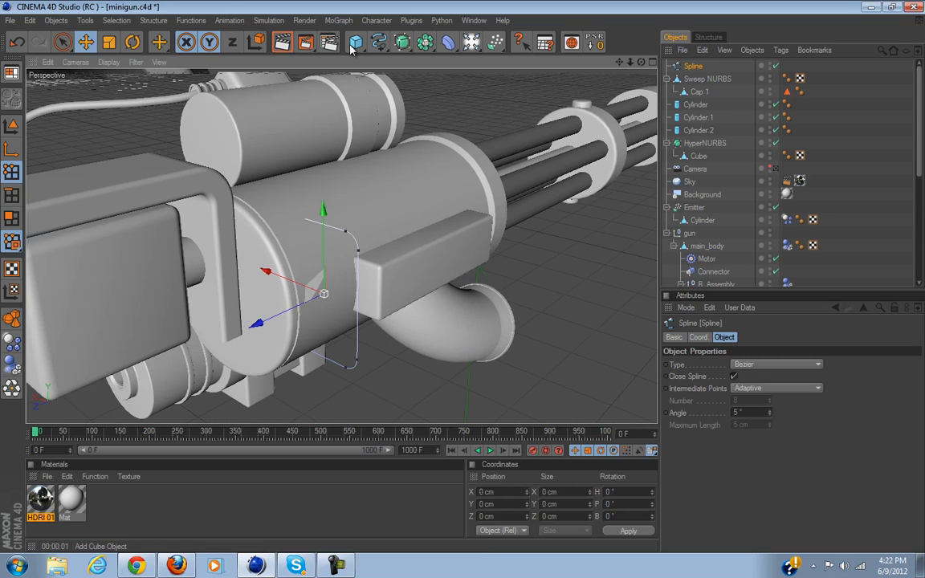
Add a Circle spline and a Sweep NURBS, and nest the circle above the rounded rectangle spline inside the new sweep.
left_click_drag(379, 43, 494, 99)
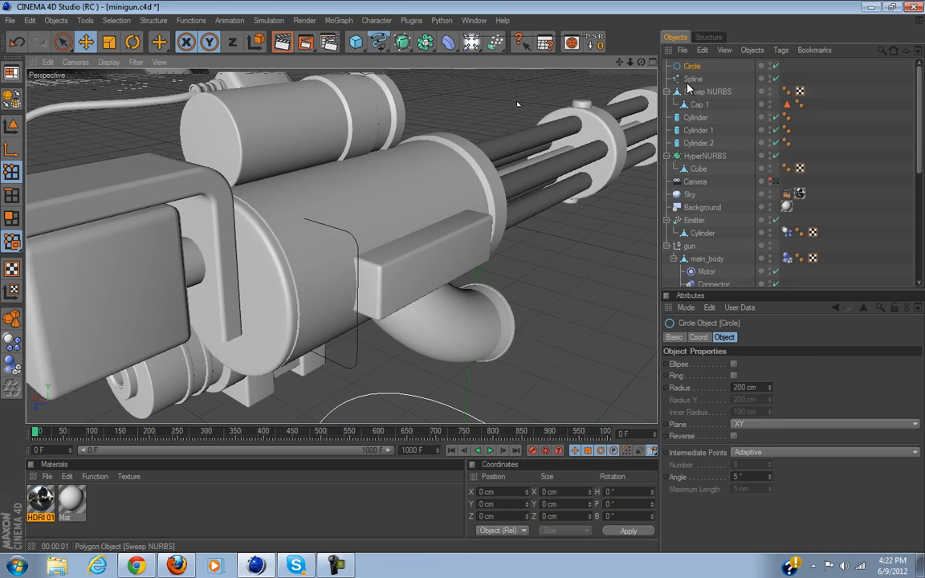
scroll(571, 148, "down", 5)
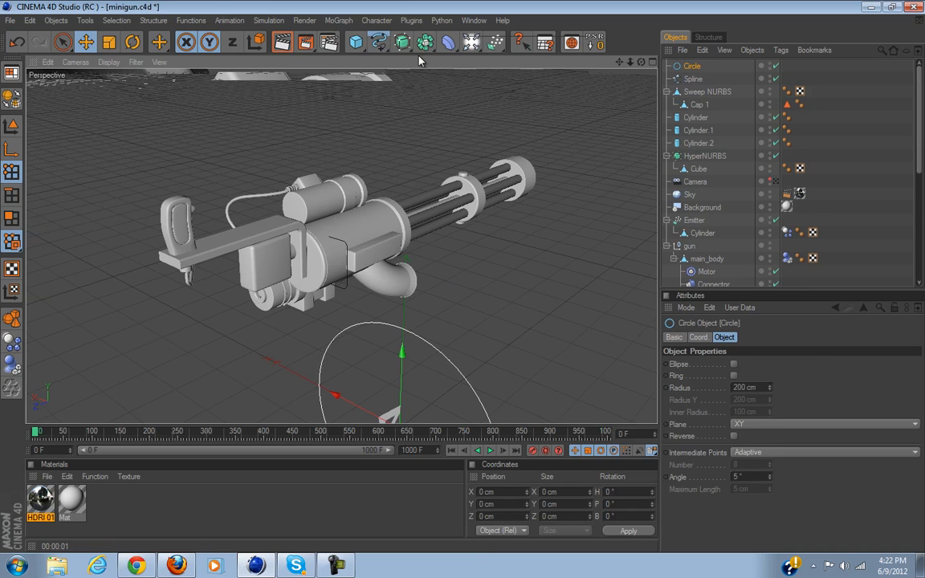
left_click_drag(409, 44, 462, 99)
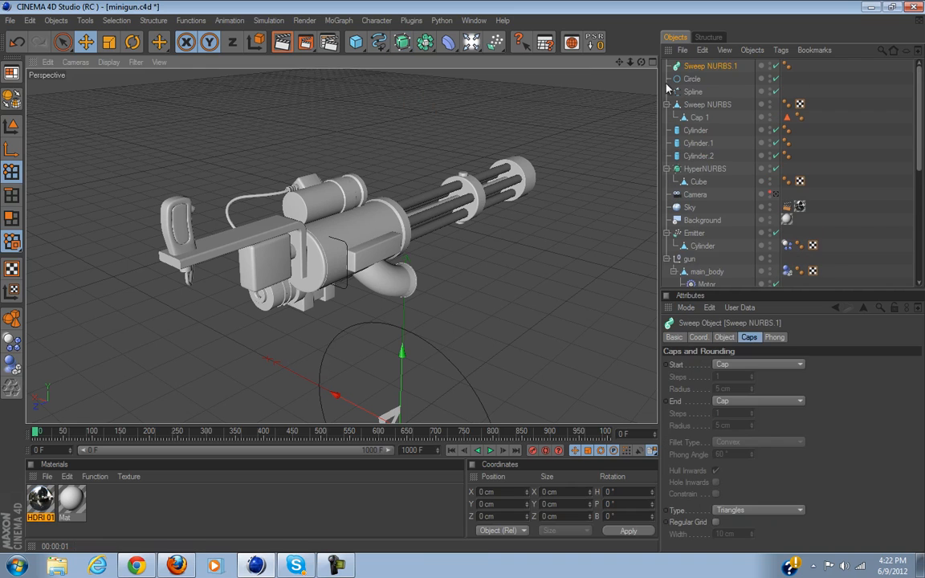
mouse_move(698, 69)
left_mouse_down()
mouse_move(695, 83)
mouse_move(698, 75)
left_mouse_up()
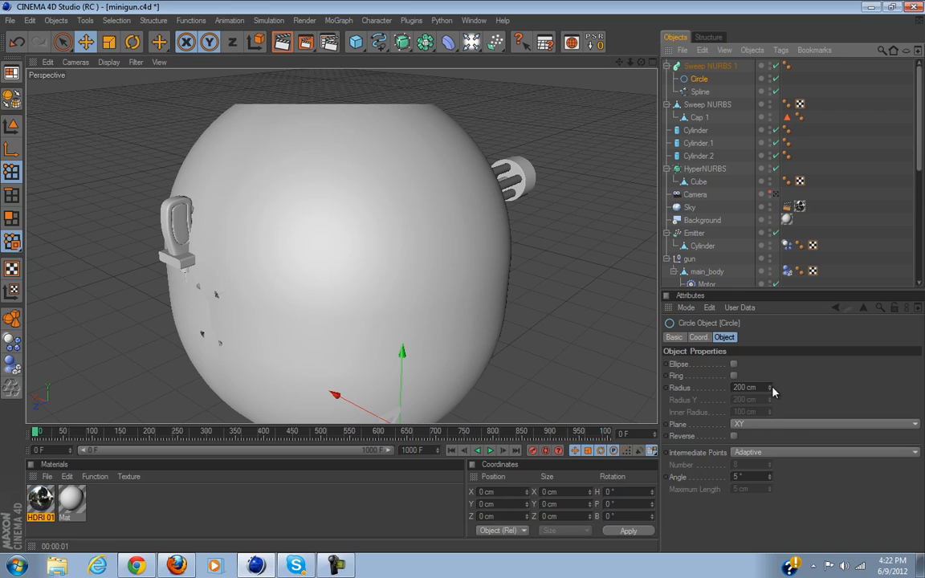
Set the sweep circle's radius to 3 cm to give the side handle its tube thickness.
left_click_drag(769, 388, 770, 392)
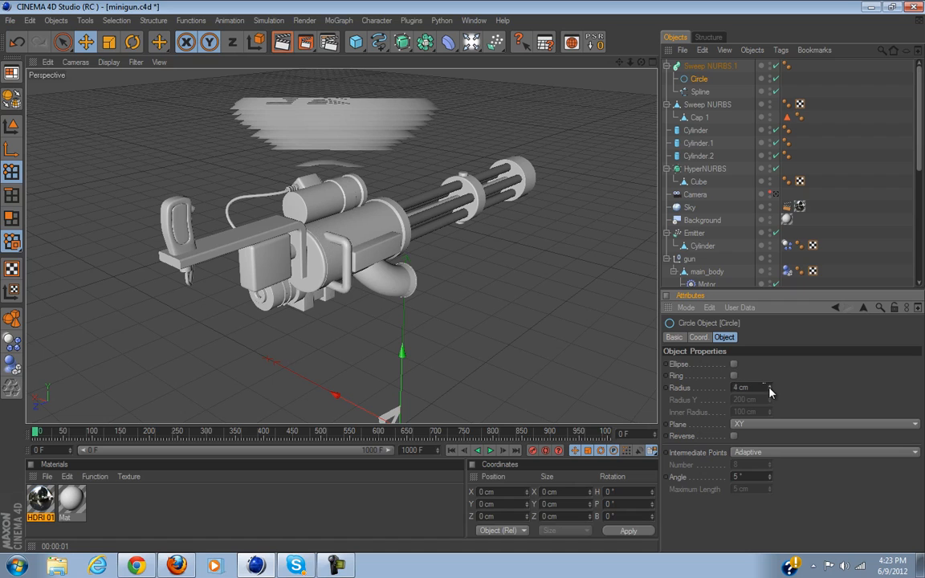
left_click_drag(593, 283, 193, 314, "alt")
right_click_drag(193, 313, 459, 284, "alt")
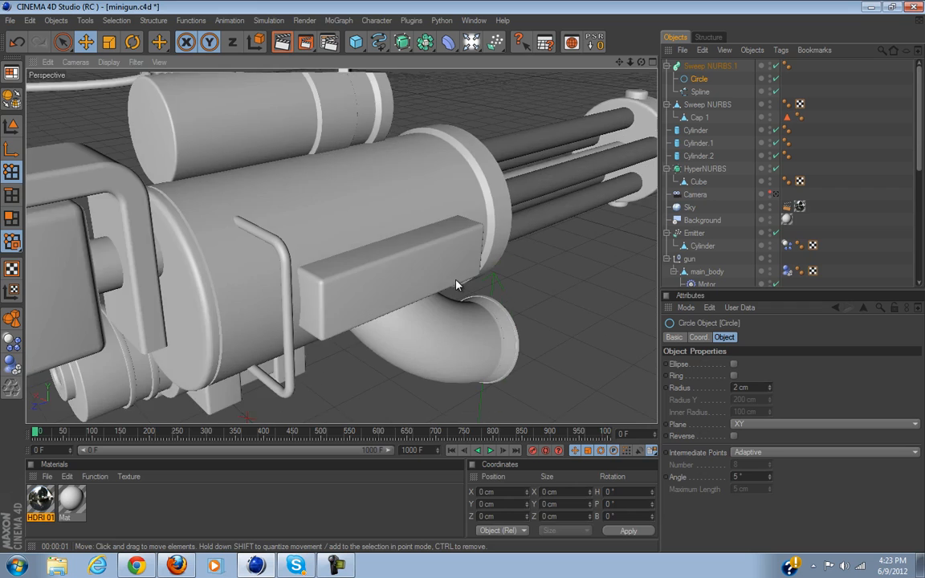
left_click_drag(458, 284, 462, 282, "alt")
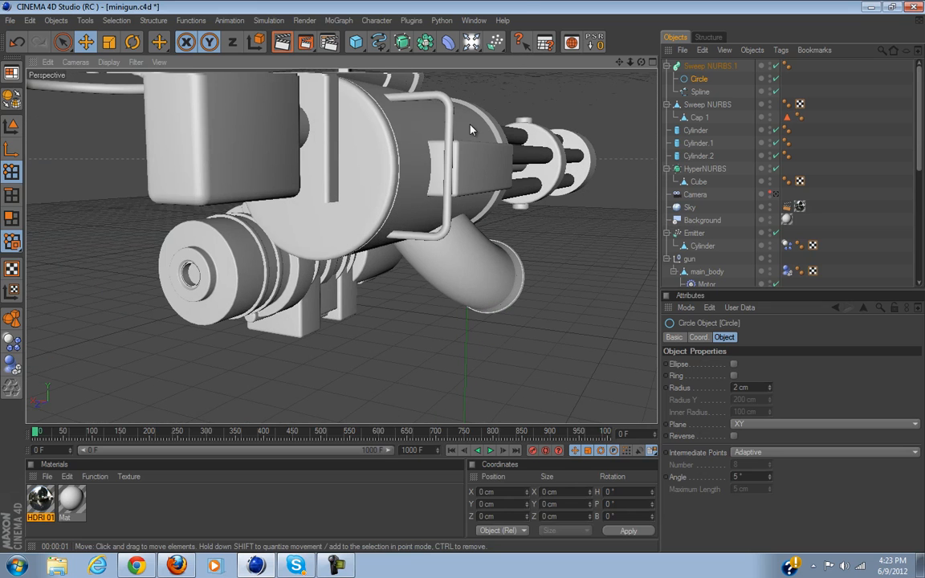
middle_click_drag(471, 127, 464, 282, "alt")
right_click_drag(464, 282, 476, 167, "alt")
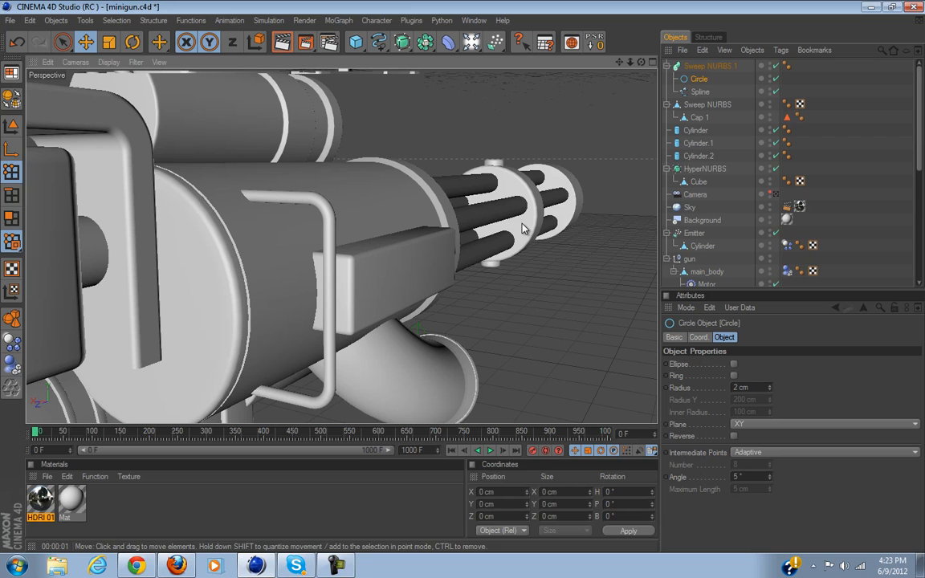
left_click(770, 388)
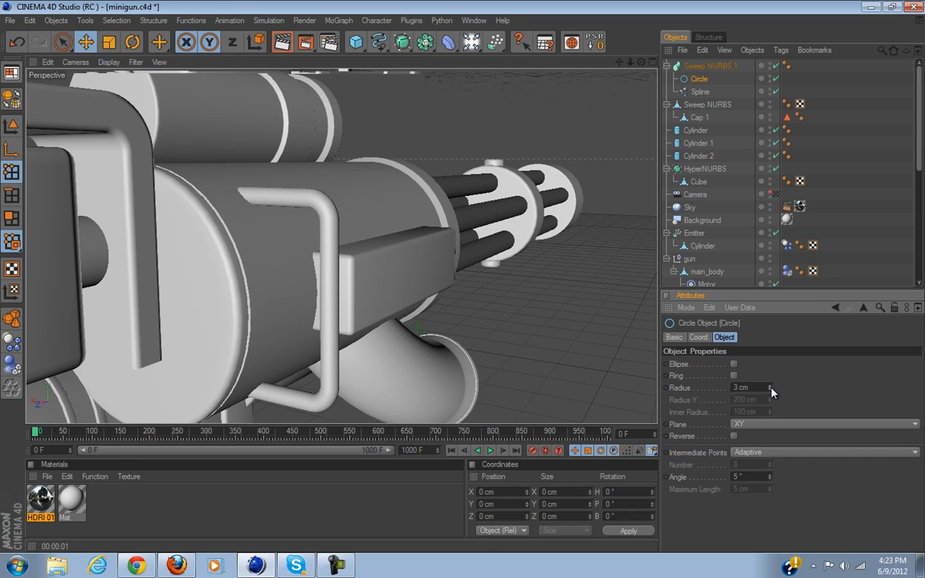
scroll(178, 314, "down", 4)
left_click_drag(489, 281, 463, 282, "alt")
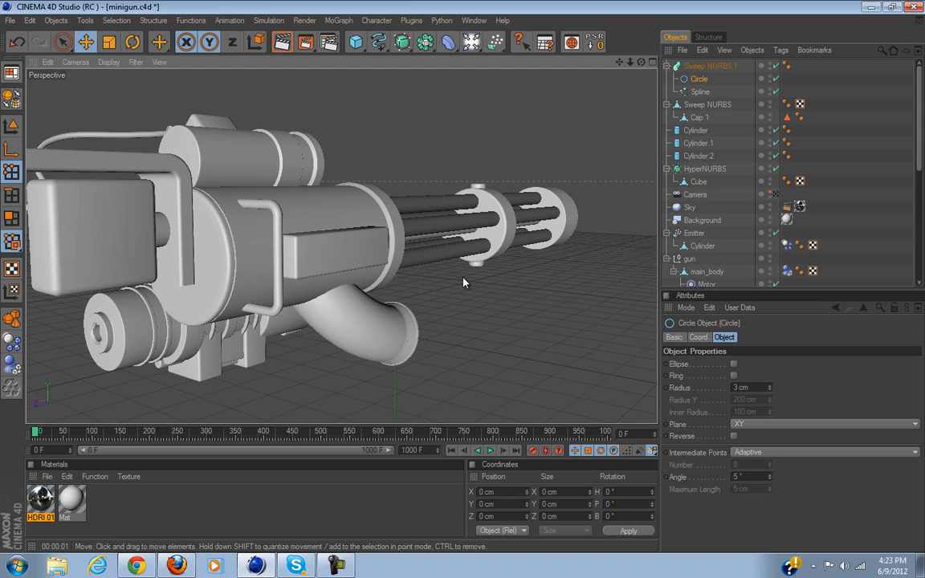
left_click(651, 63)
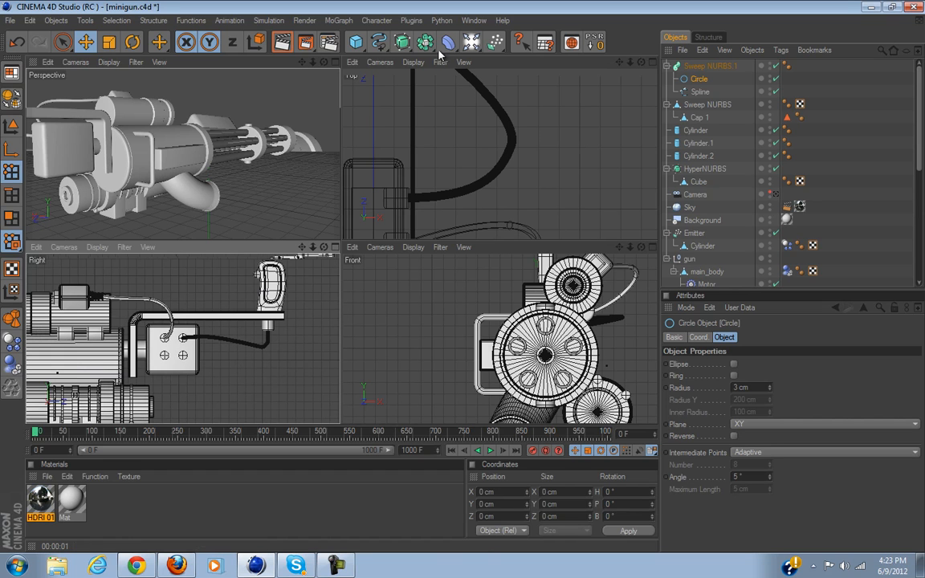
left_click_drag(353, 38, 599, 44)
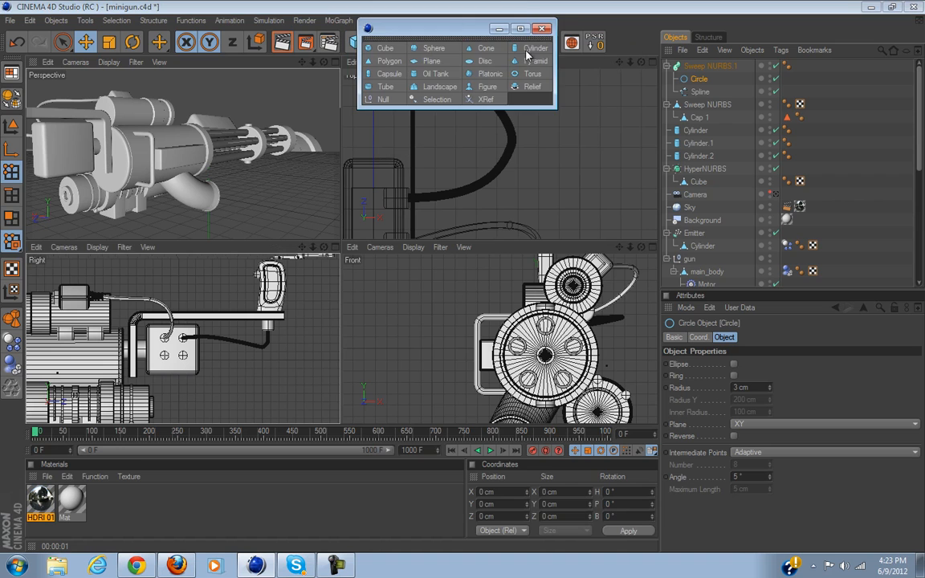
left_click_drag(443, 29, 537, 94)
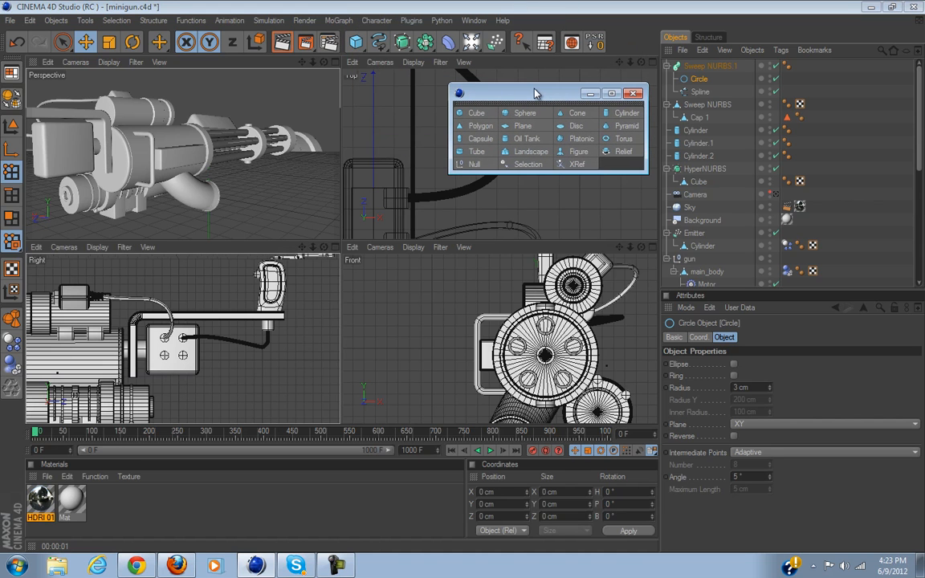
left_click(458, 92)
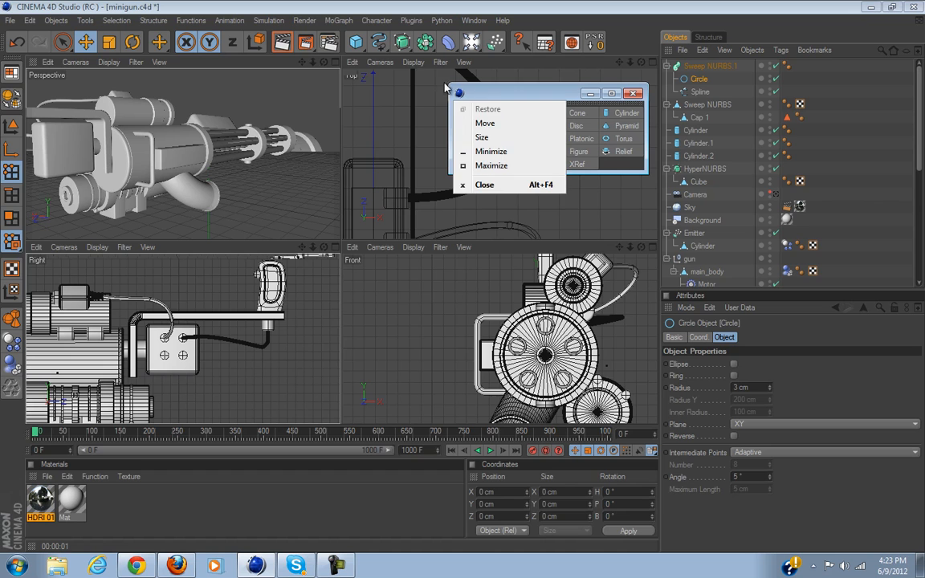
left_click(443, 83)
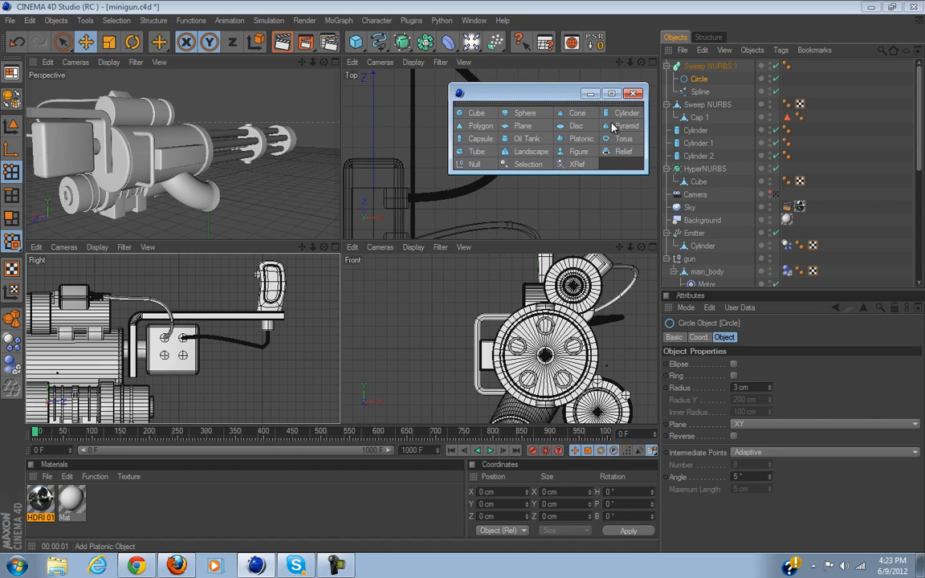
left_click(634, 94)
Add a Cylinder primitive and raise it to Y about 345.3 cm in the front view, working in model mode.
left_click_drag(356, 42, 599, 56)
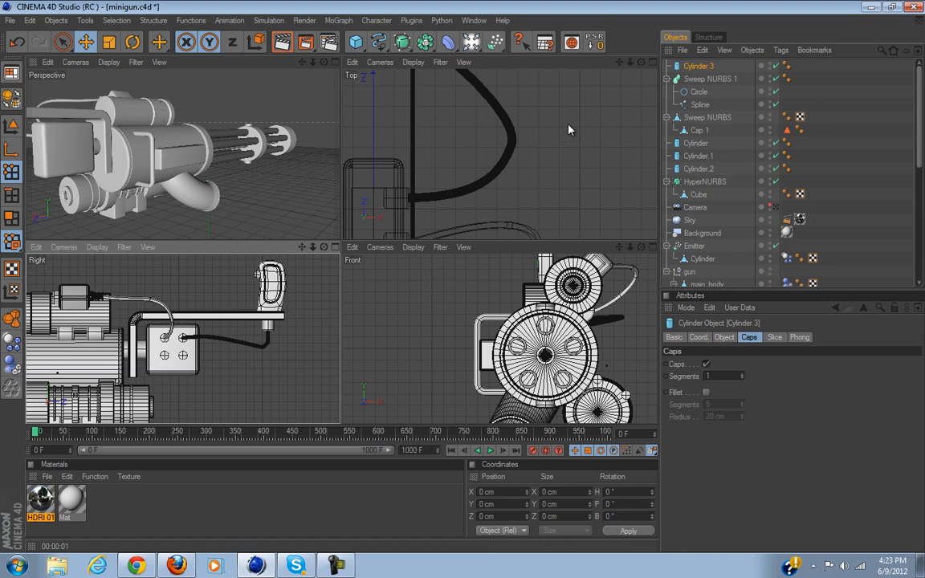
scroll(632, 296, "down", 3)
left_click(640, 247)
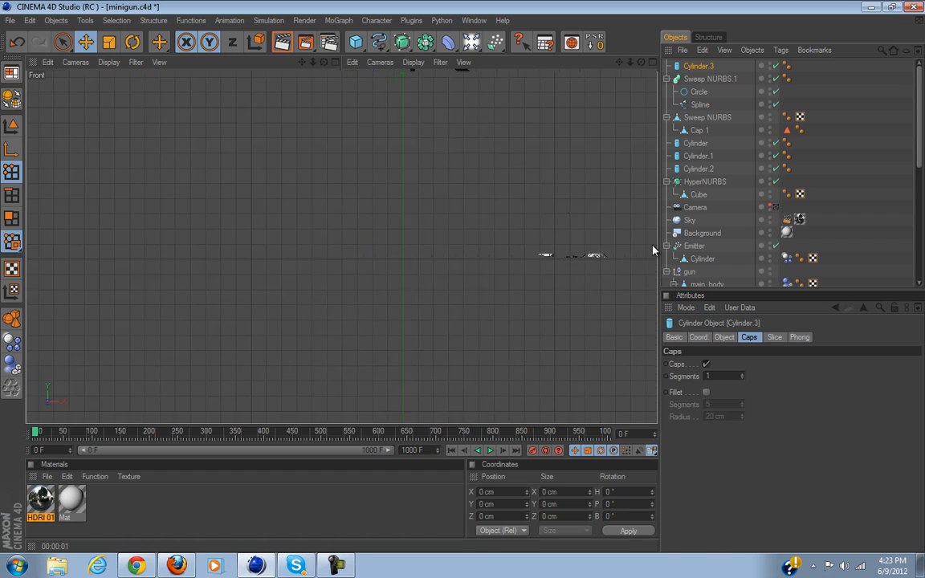
scroll(530, 291, "down", 2)
scroll(355, 363, "up", 5)
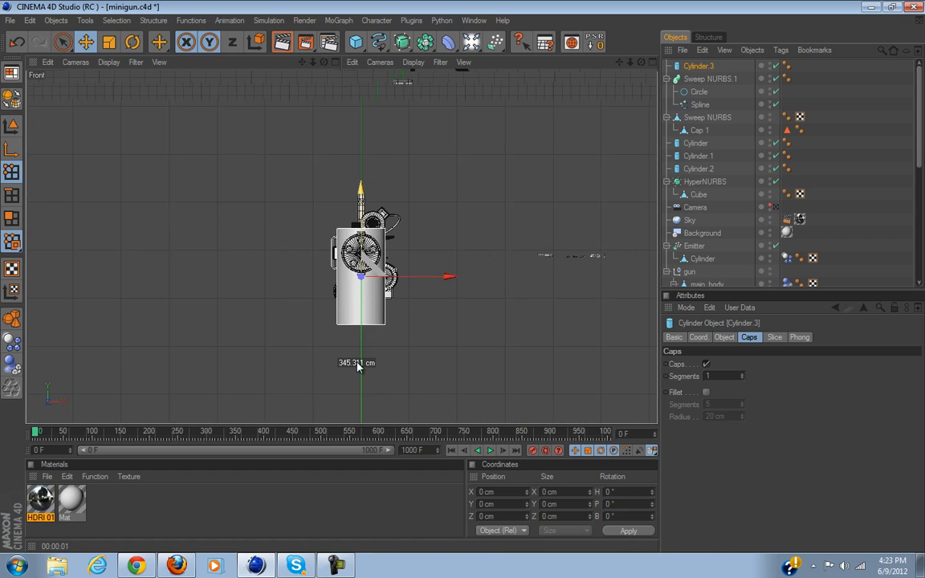
scroll(305, 347, "up", 6)
left_click(12, 126)
scroll(229, 258, "down", 4)
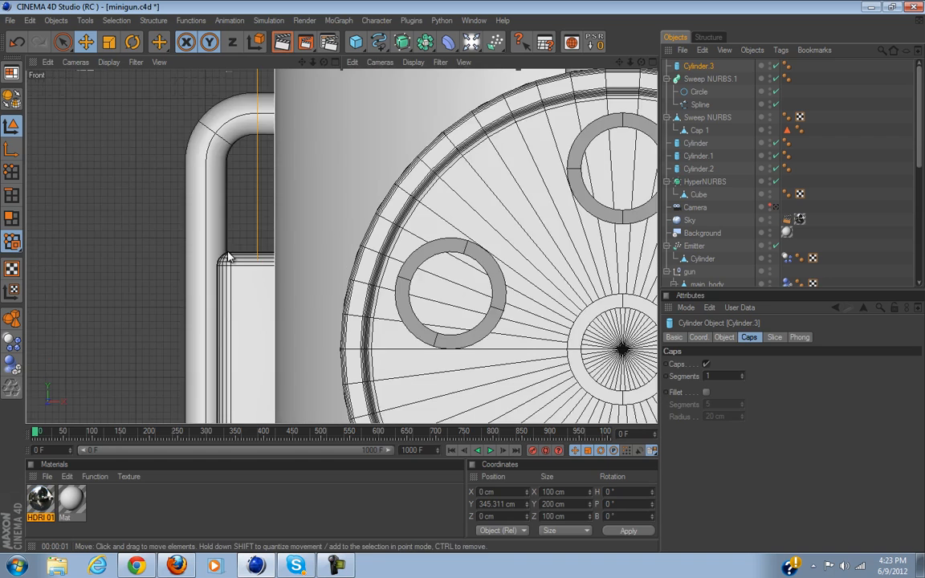
Orient the new cylinder along the +X axis.
left_click(724, 337)
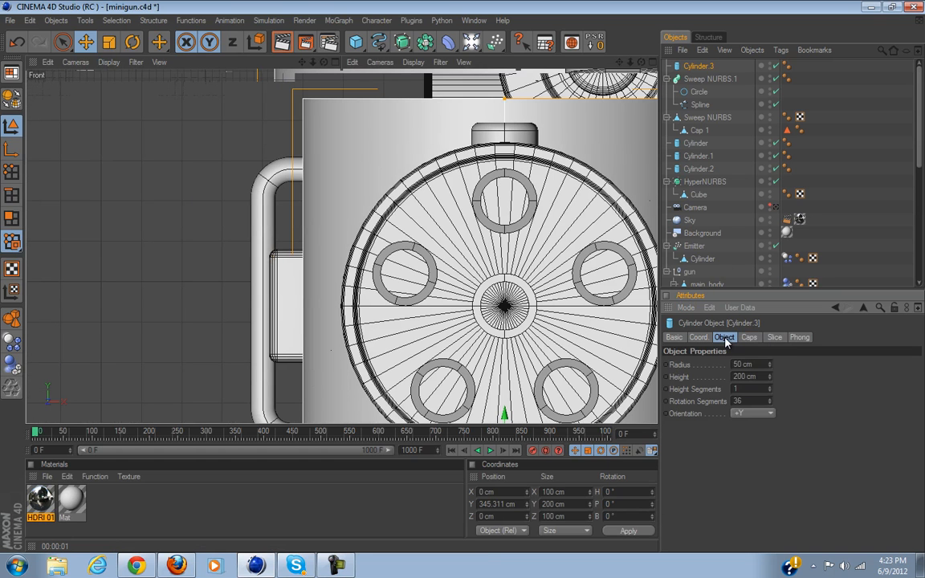
left_click(747, 413)
scroll(562, 321, "down", 4)
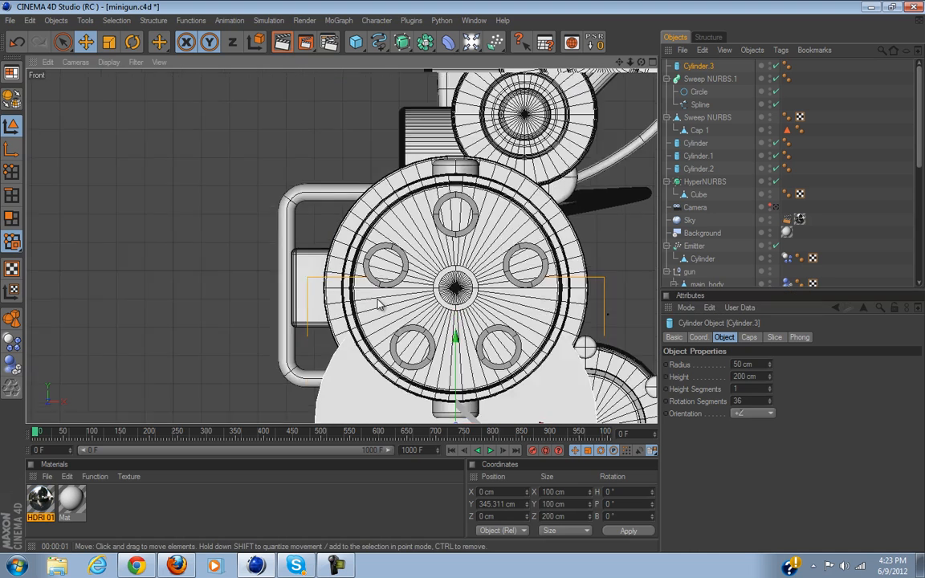
left_click(753, 413)
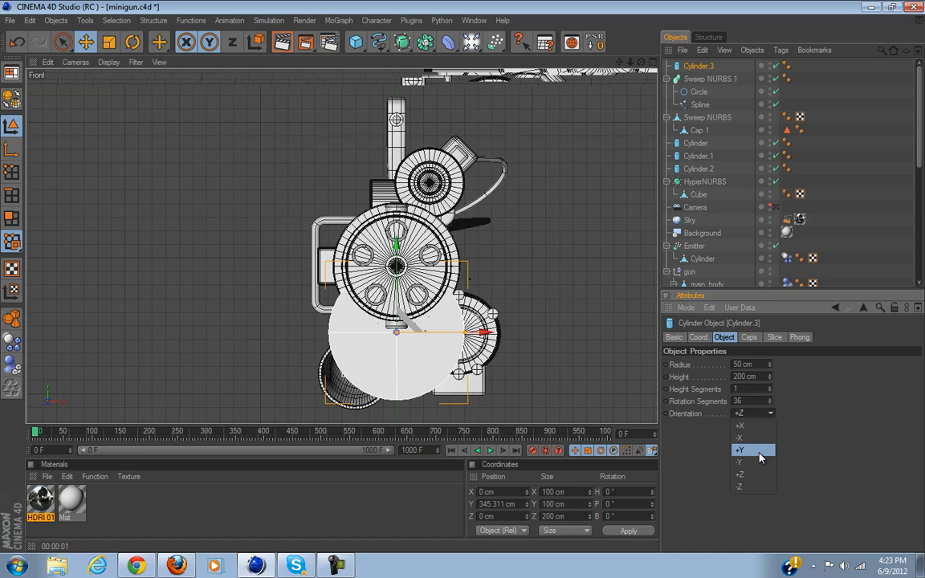
left_click(751, 414)
left_click(747, 425)
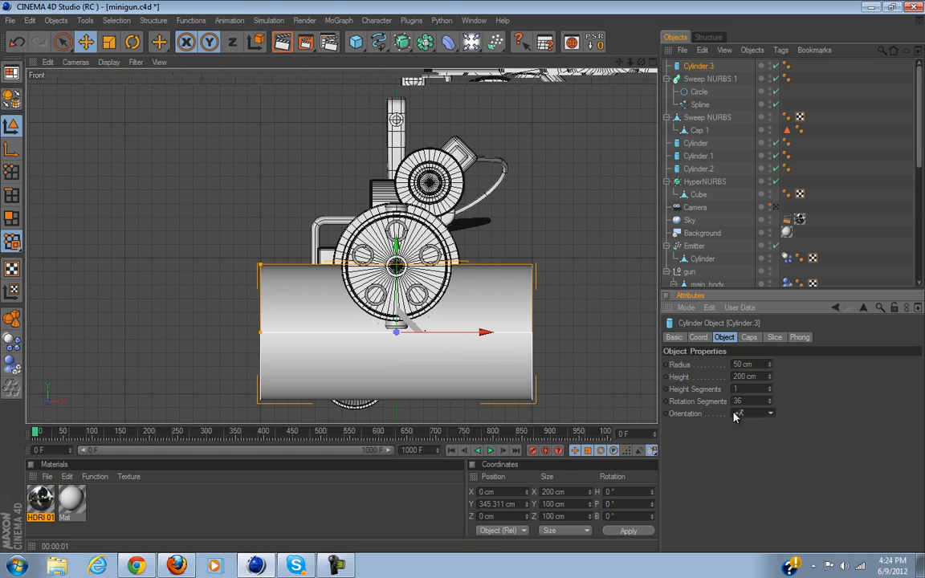
Shrink the cylinder to about 7.9 cm radius and 25.4 cm height, and move it to X about -42.6 cm, Y about 427.8 cm.
left_click_drag(482, 332, 424, 332)
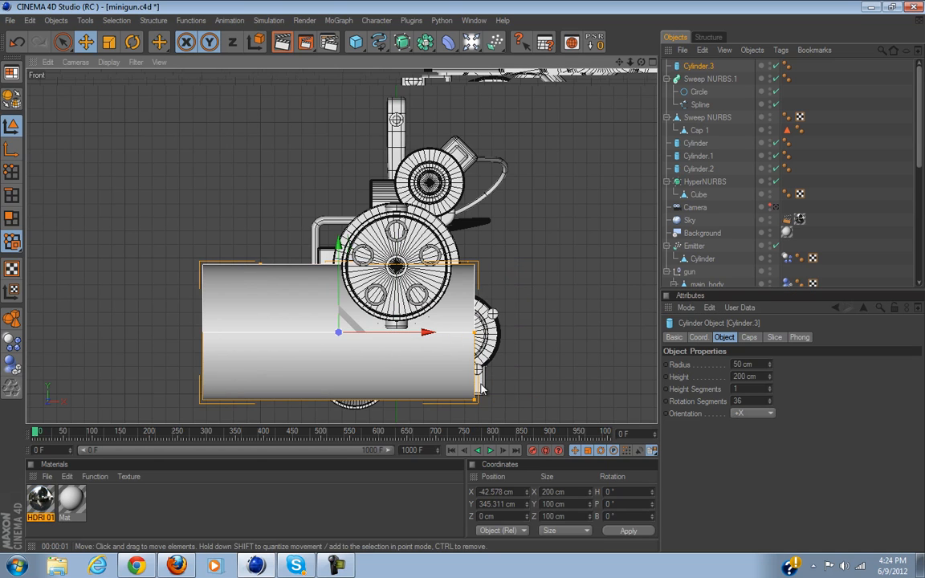
left_click_drag(476, 399, 476, 343)
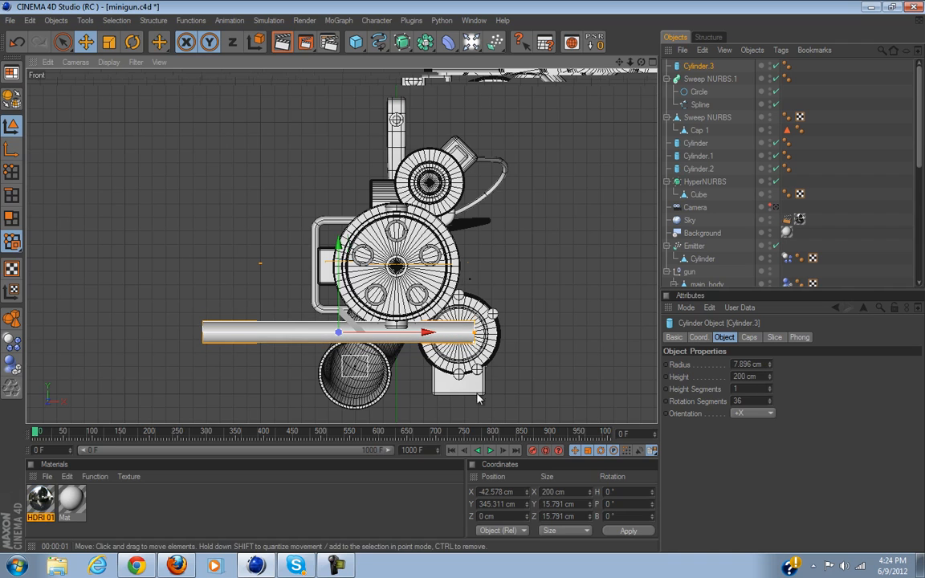
left_click_drag(769, 376, 769, 442)
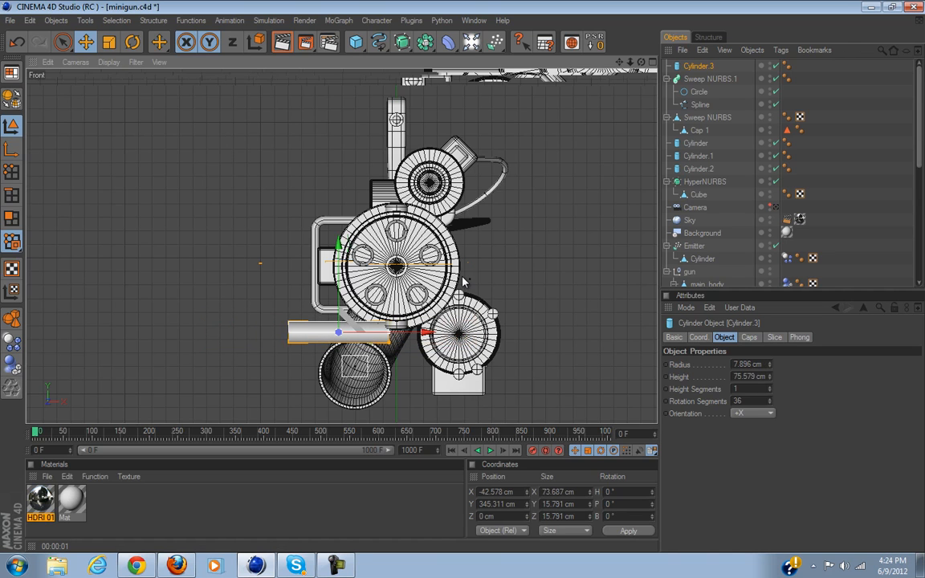
left_click_drag(366, 332, 357, 332)
scroll(366, 345, "up", 4)
left_click_drag(335, 367, 336, 122)
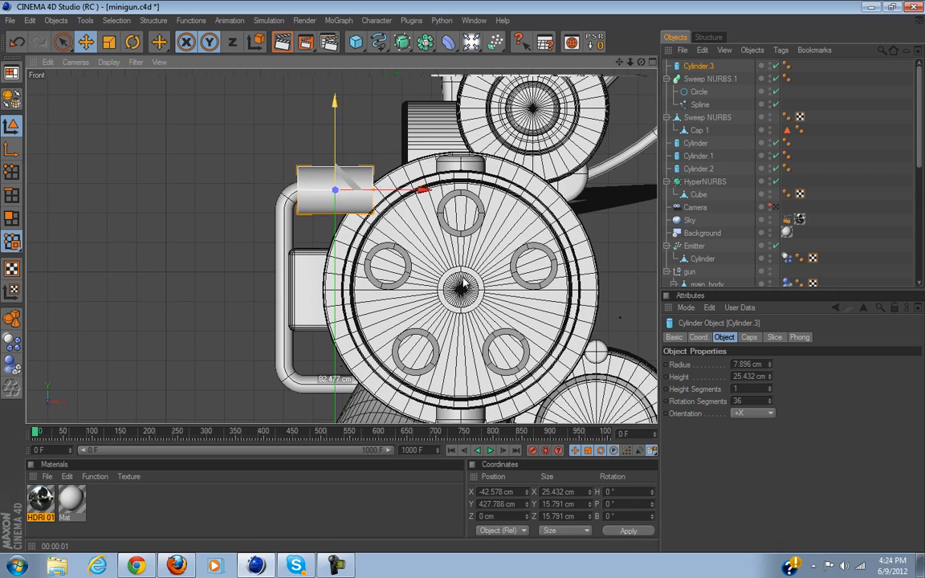
Fit the cylinder around the handle's upper end with radius about 4.4 cm, height about 15.1 cm and X about -31.7 cm.
scroll(322, 380, "up", 5)
middle_click_drag(411, 245, 452, 412, "alt")
left_click_drag(460, 330, 464, 281)
left_click_drag(464, 281, 465, 277)
scroll(465, 283, "down", 3)
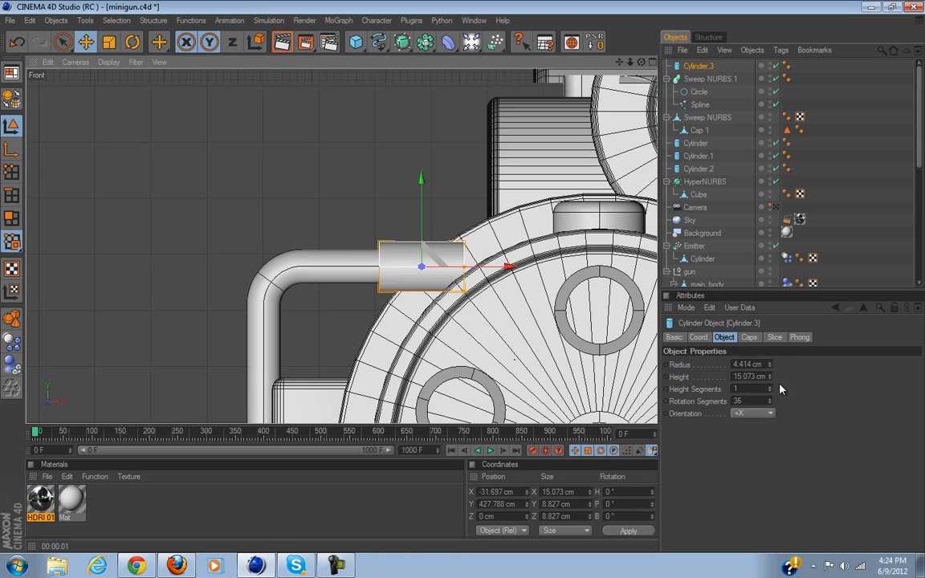
Round the cylinder's cap edges with a 1 cm fillet.
left_click(748, 337)
left_click(707, 393)
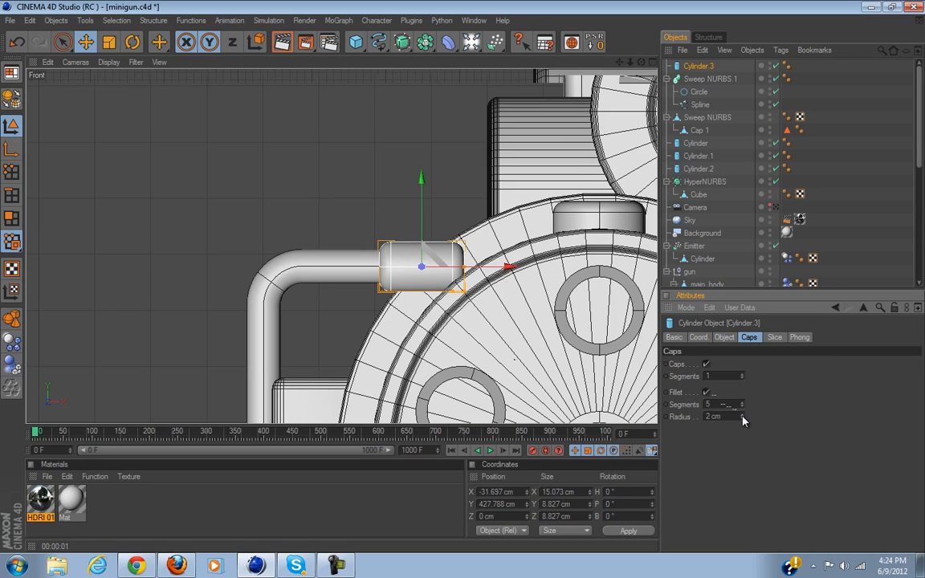
scroll(460, 316, "down", 1)
Duplicate the filleted cylinder and lower the copy onto the handle's lower end, at Y about 361.9 cm.
middle_click_drag(456, 327, 471, 114, "alt")
left_click_drag(698, 66, 696, 73, "ctrl")
scroll(388, 252, "down", 2)
left_click_drag(395, 79, 463, 276)
scroll(406, 155, "up", 4)
middle_click_drag(486, 317, 485, 265, "alt")
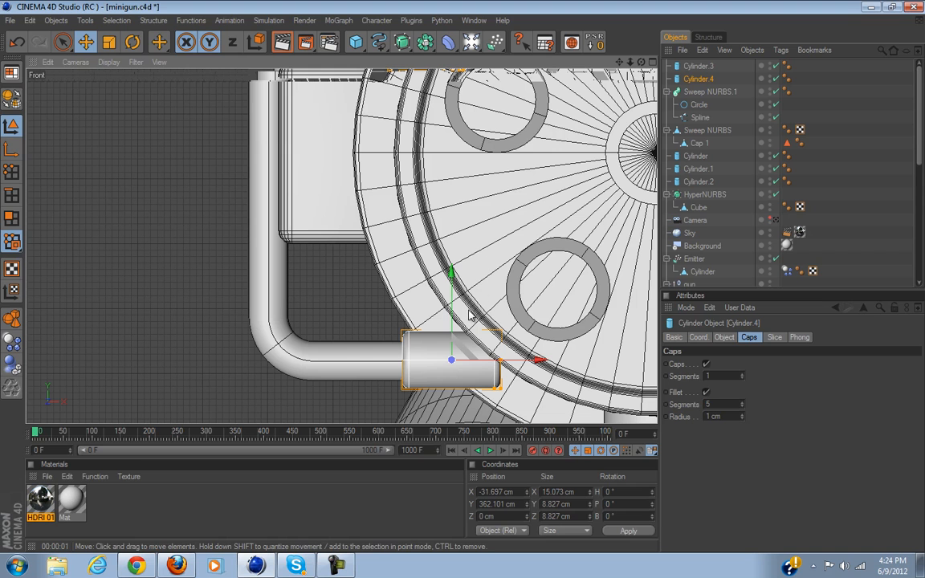
left_click_drag(463, 280, 464, 283)
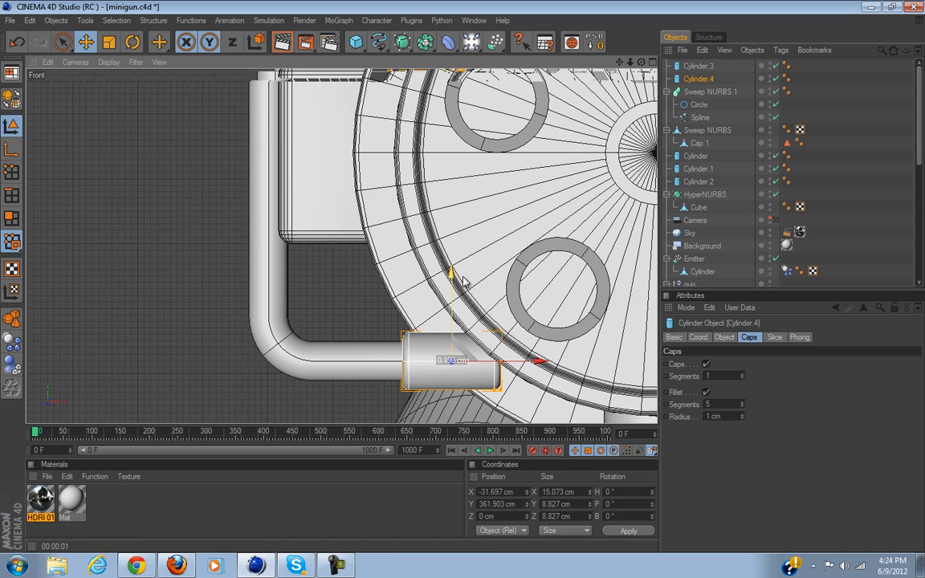
scroll(463, 281, "down", 3)
Select both handle collar cylinders and move them back along Z to about 209.5 cm, near the handle.
left_click(652, 63)
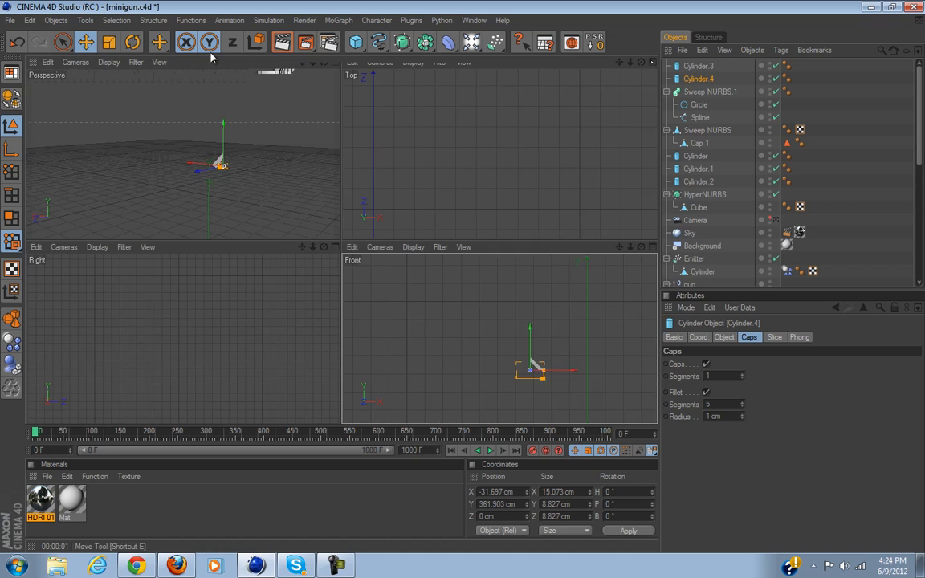
left_click(334, 62)
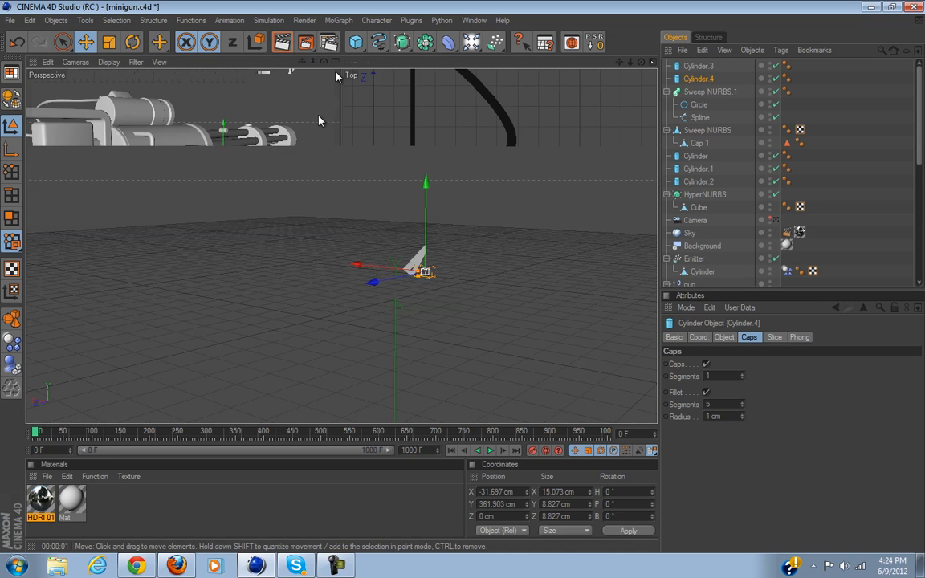
left_click_drag(467, 278, 361, 278, "alt")
left_click(698, 65, "ctrl")
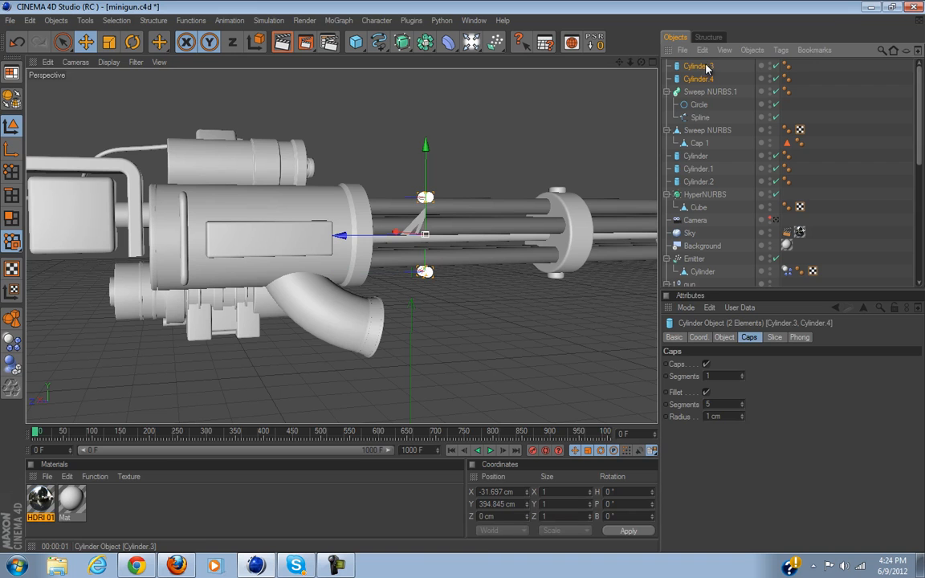
left_click(650, 63)
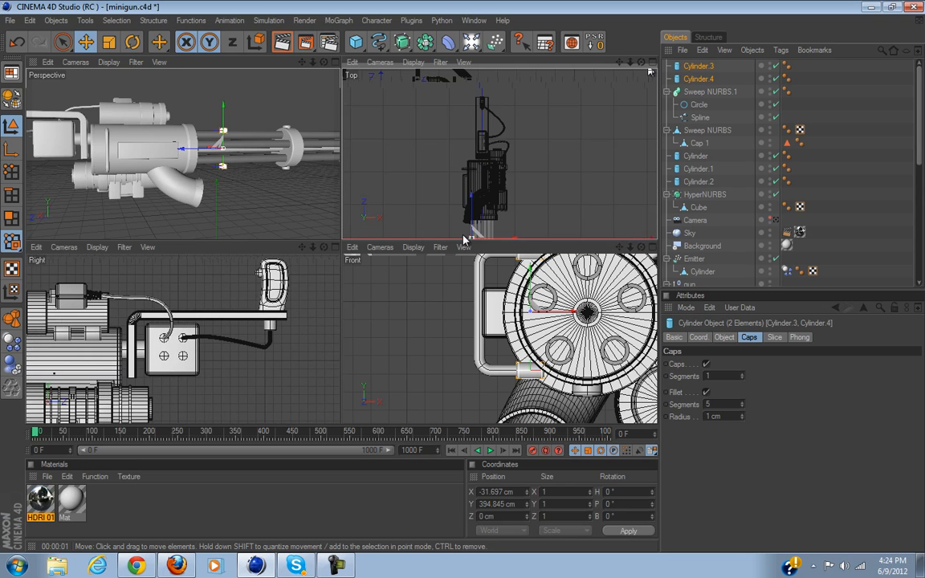
left_click(652, 63)
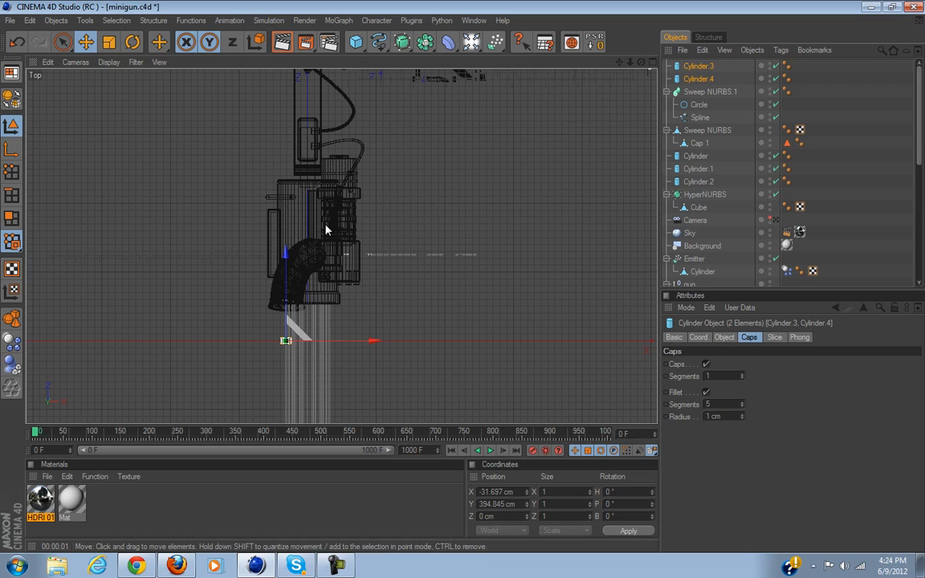
middle_click_drag(244, 262, 318, 245, "alt")
left_click_drag(359, 255, 359, 106)
Centre both collar cylinders on the handle tube by fine-adjusting their Z position to about 208.8 cm.
scroll(360, 265, "up", 7)
middle_click_drag(479, 86, 464, 280, "alt")
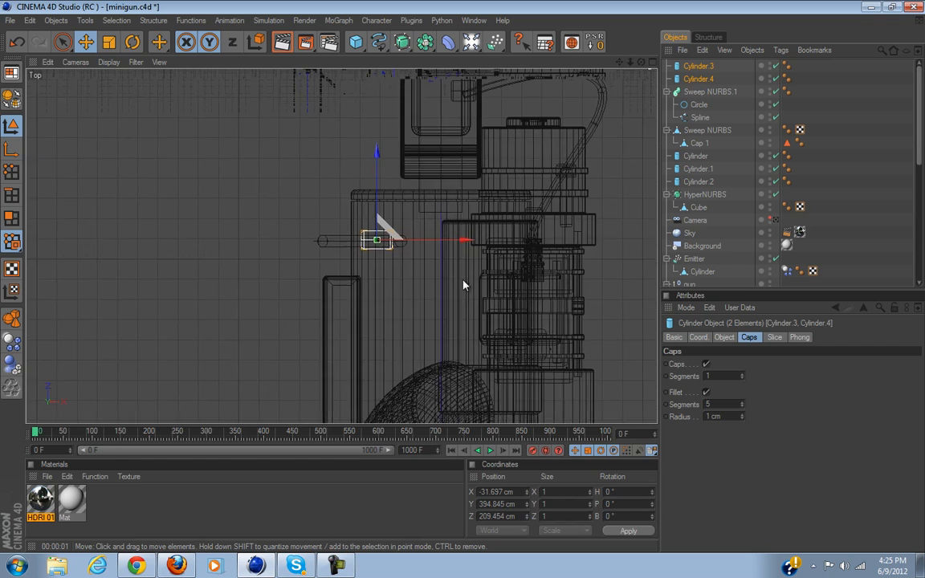
scroll(385, 296, "up", 12)
middle_click_drag(385, 294, 241, 318, "alt")
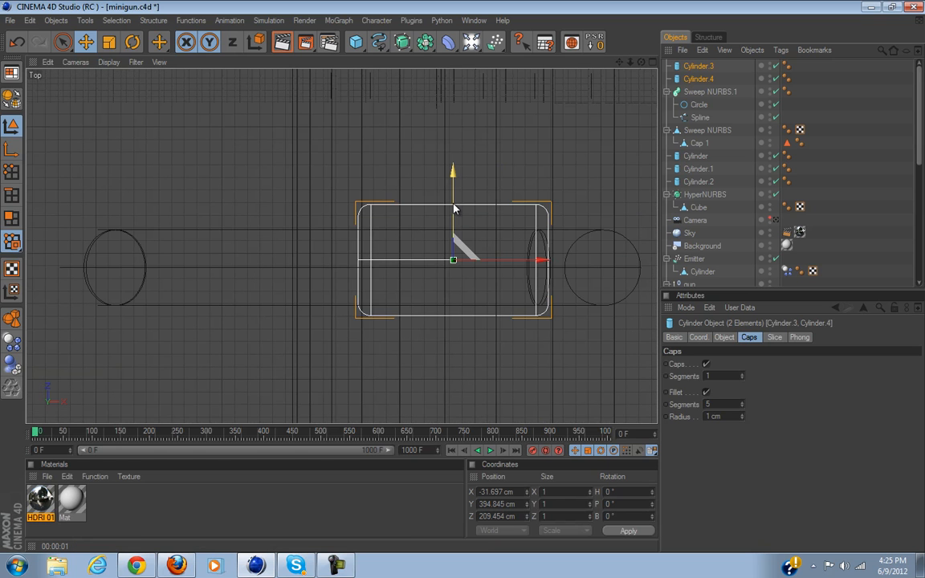
left_click_drag(454, 209, 463, 282)
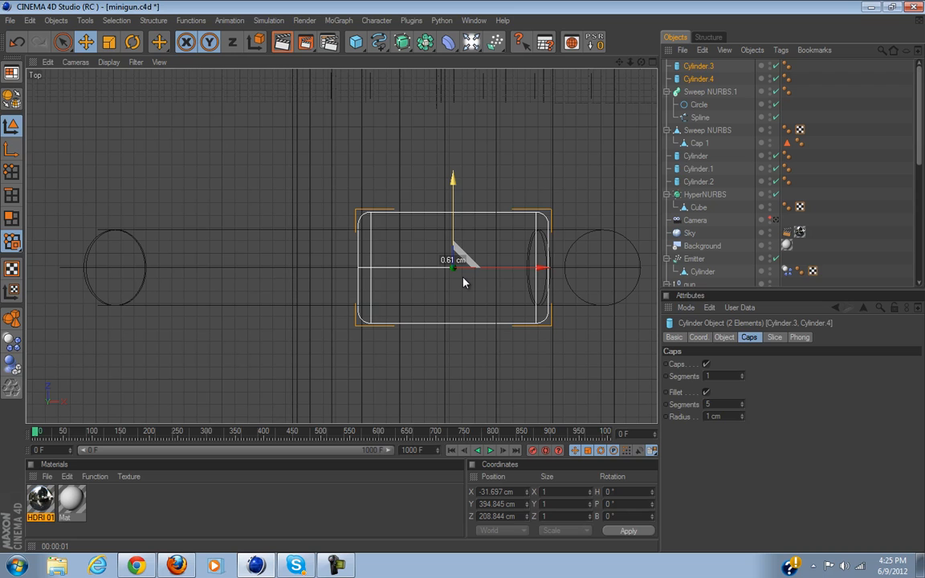
Deselect the collar cylinders and examine the handle and its collars on the gun from several angles in perspective.
left_click(640, 63)
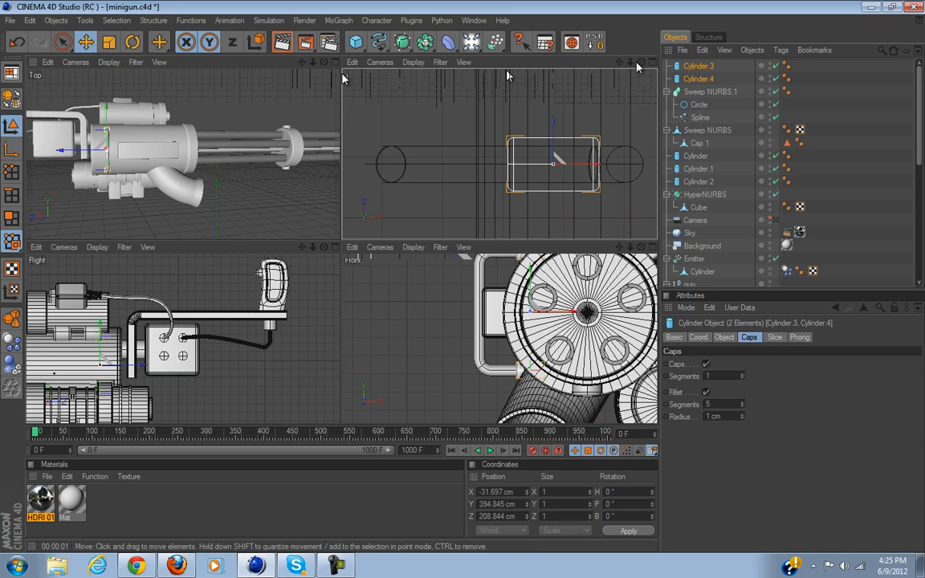
left_click(336, 64)
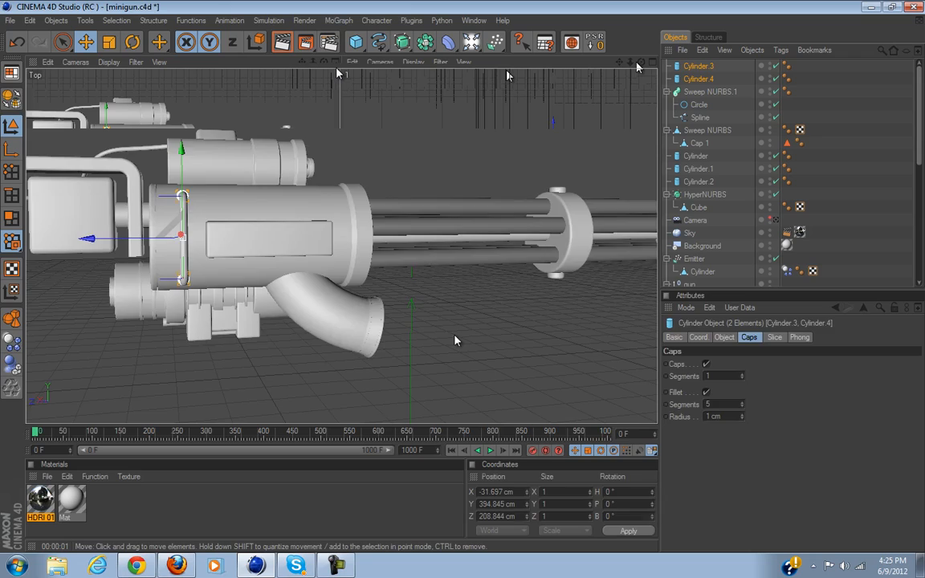
left_click(455, 337)
mouse_move(458, 277)
left_mouse_down("alt")
mouse_move(489, 268)
mouse_move(475, 289)
mouse_move(457, 280)
mouse_move(471, 282)
left_mouse_up("alt")
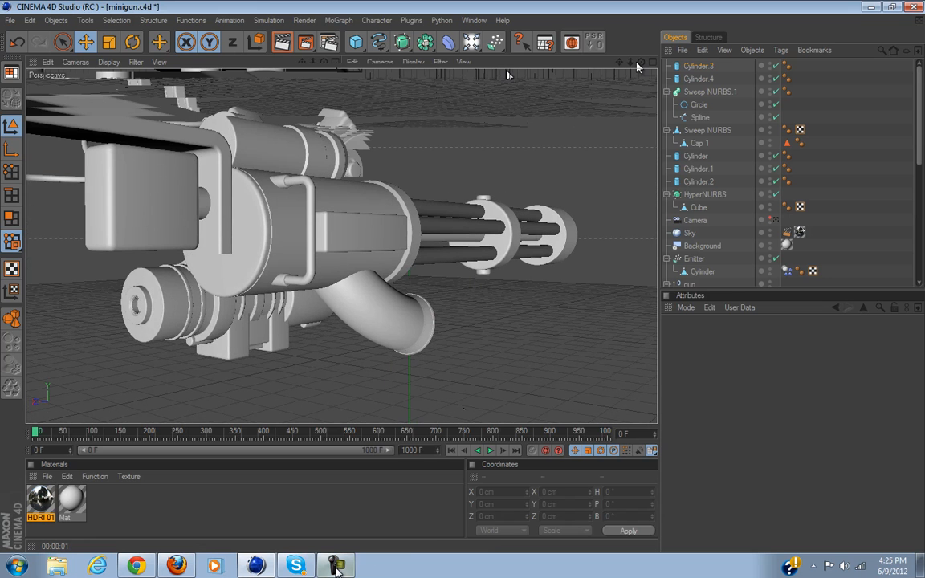
left_click(336, 566)
left_click_drag(353, 342, 462, 281, "alt")
scroll(462, 281, "up", 4)
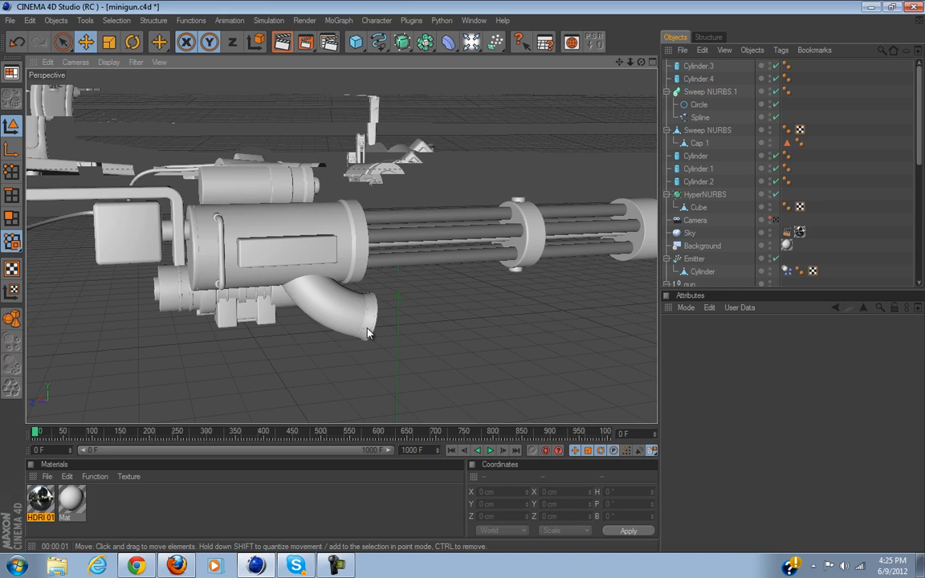
left_click_drag(367, 333, 335, 315, "alt")
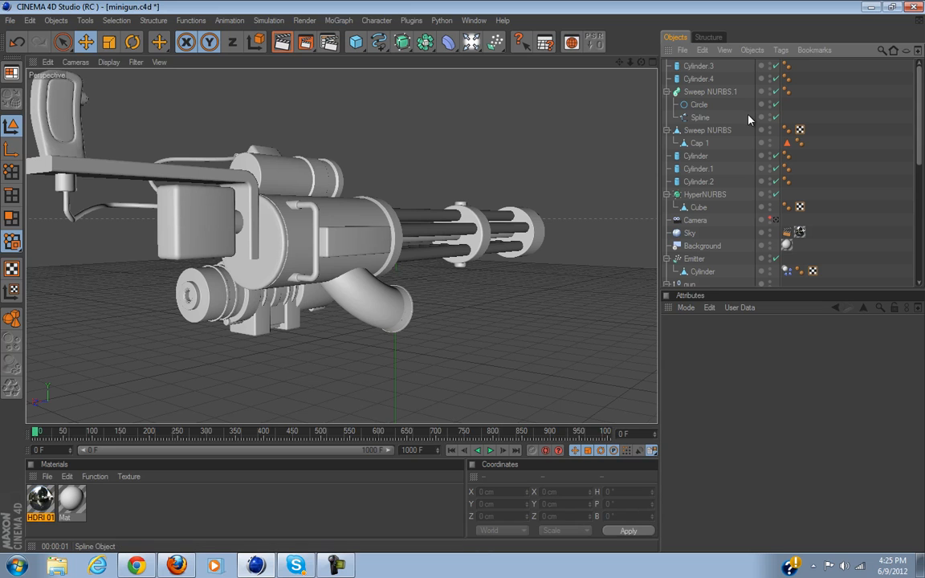
Select the handle sweep, its collars, the other swept tube, the loose cylinders and the HyperNURBS grip, and group them under one null.
left_click(697, 68)
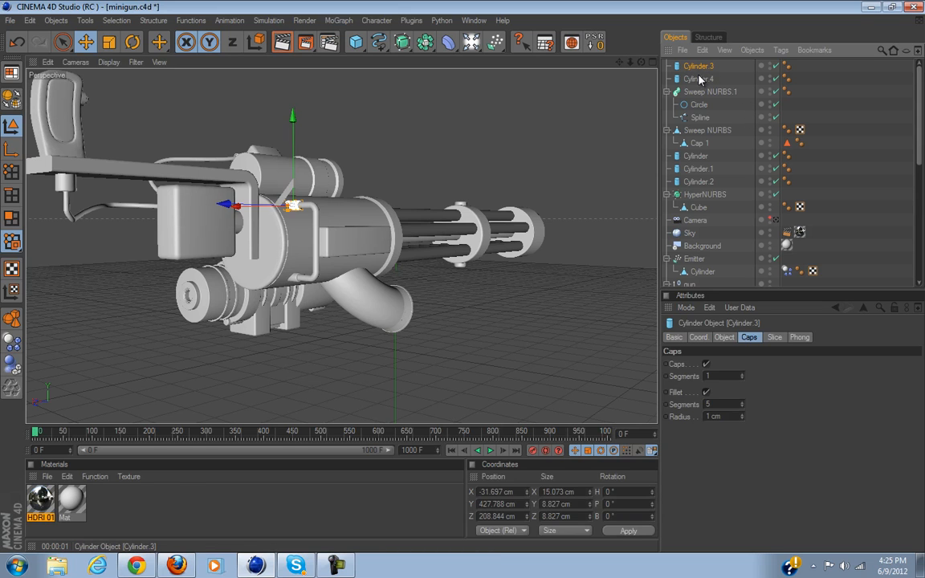
left_click(699, 80, "shift")
left_click(700, 92, "shift")
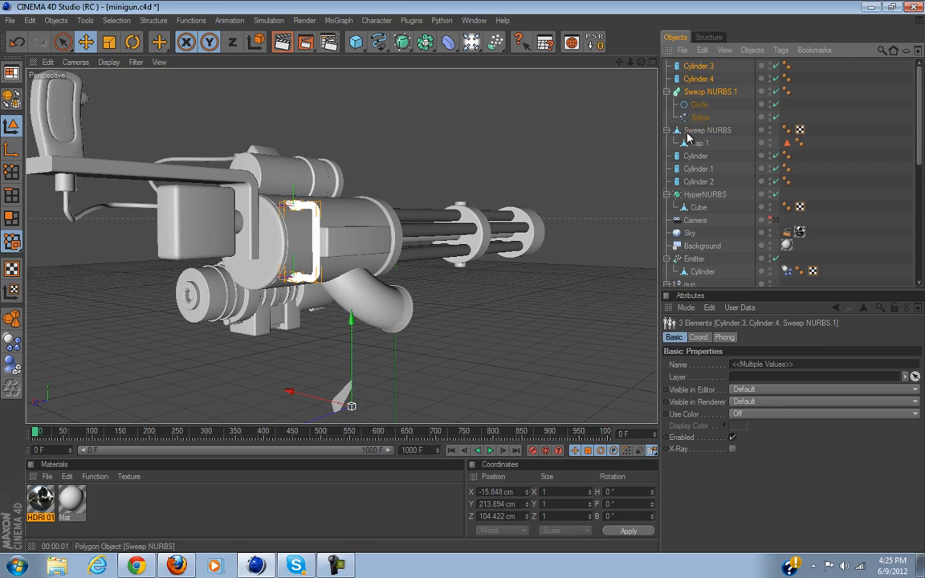
left_click(689, 132, "shift")
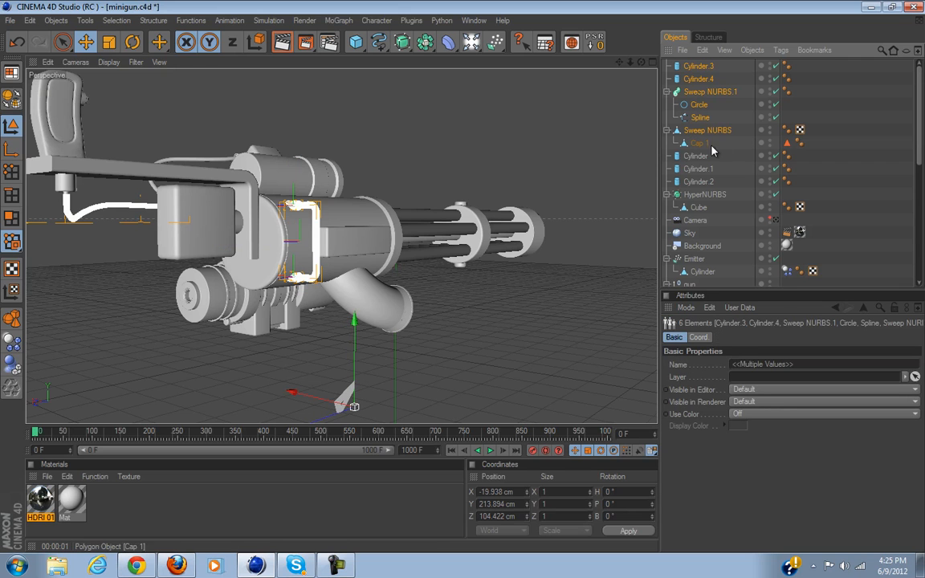
left_click(695, 157, "shift")
left_click(697, 181, "shift")
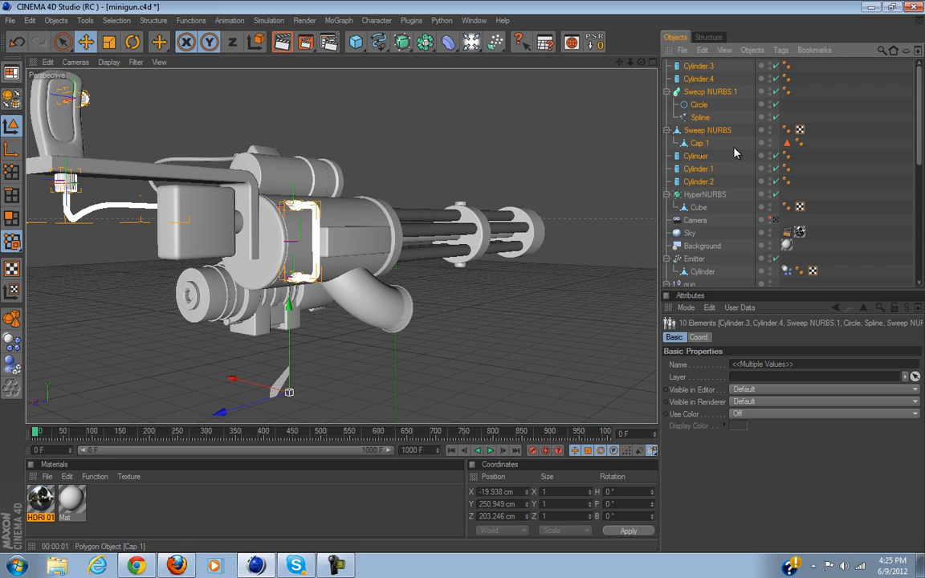
left_click(700, 196, "shift")
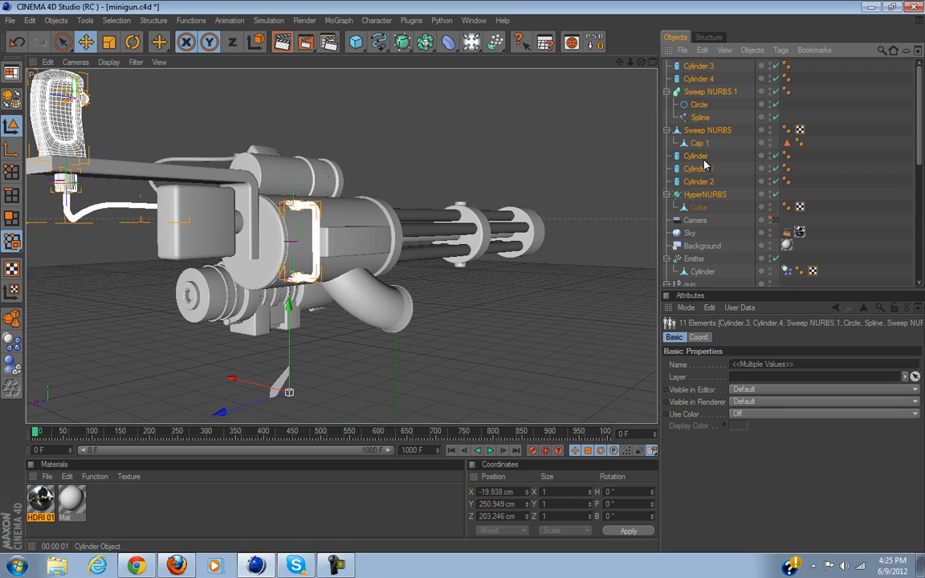
key("alt+g")
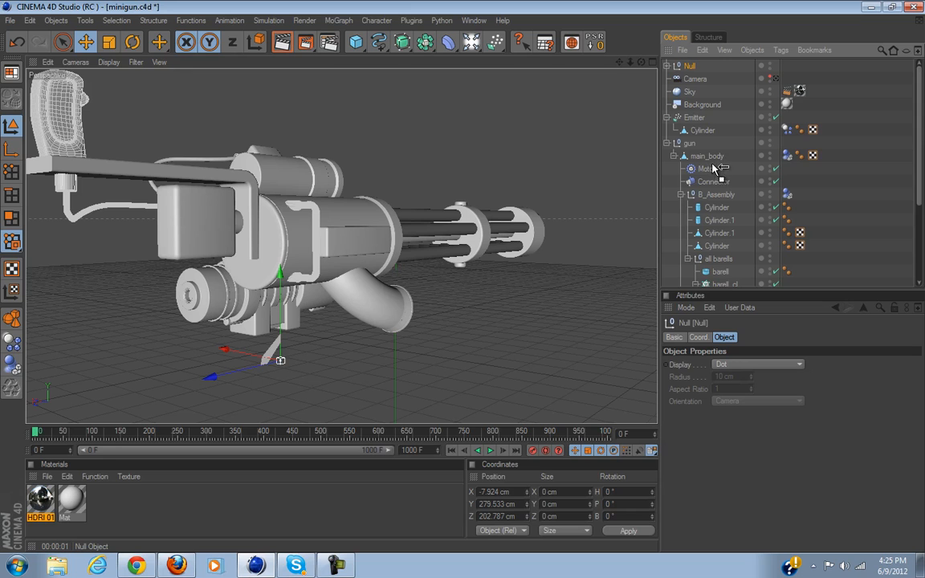
Nest the new null inside main_body, collapse the main_body hierarchy and deselect everything.
left_click_drag(712, 159, 711, 159)
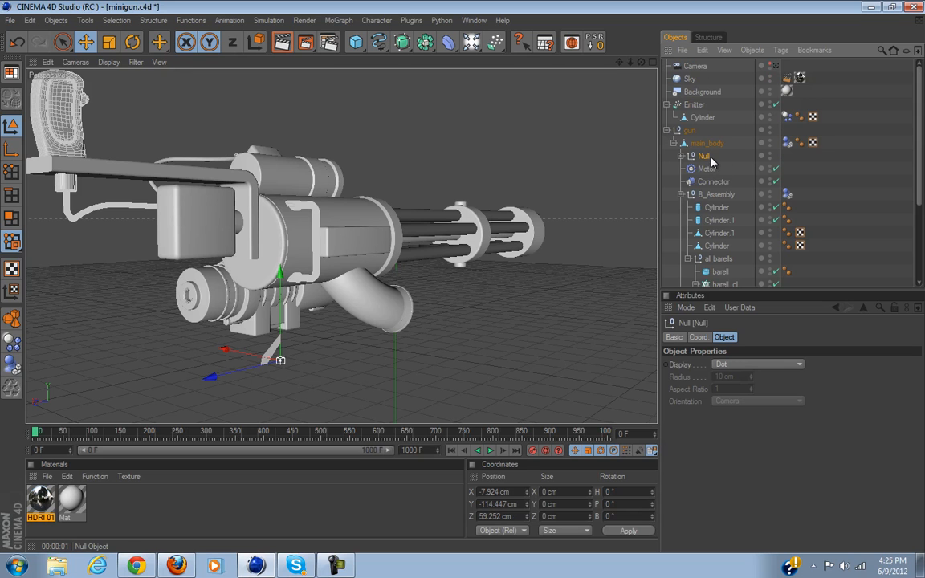
left_click(675, 143)
left_click(689, 226)
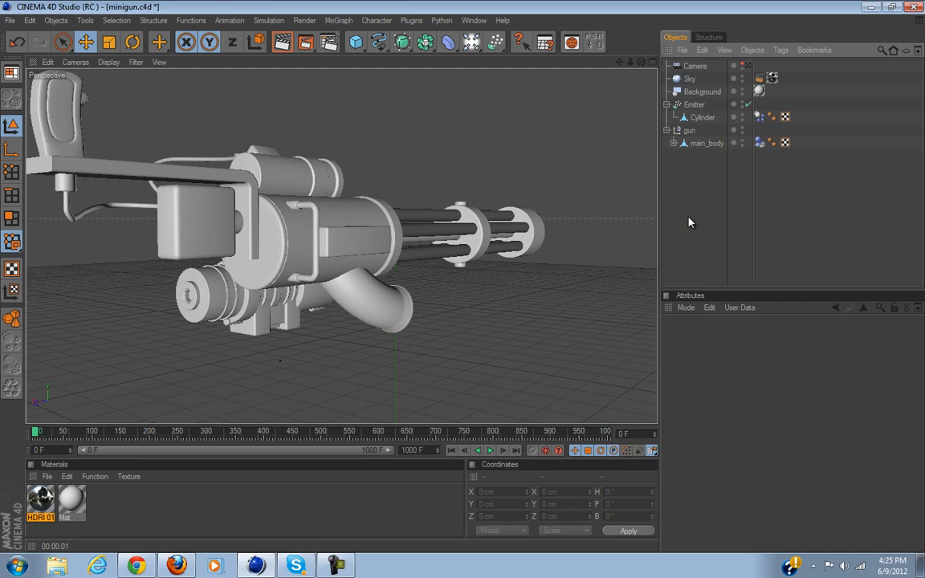
Examine the main body's side panel, handle and curved pipe from several angles and distances.
left_click_drag(461, 285, 418, 188, "alt")
left_click_drag(312, 247, 362, 193, "alt")
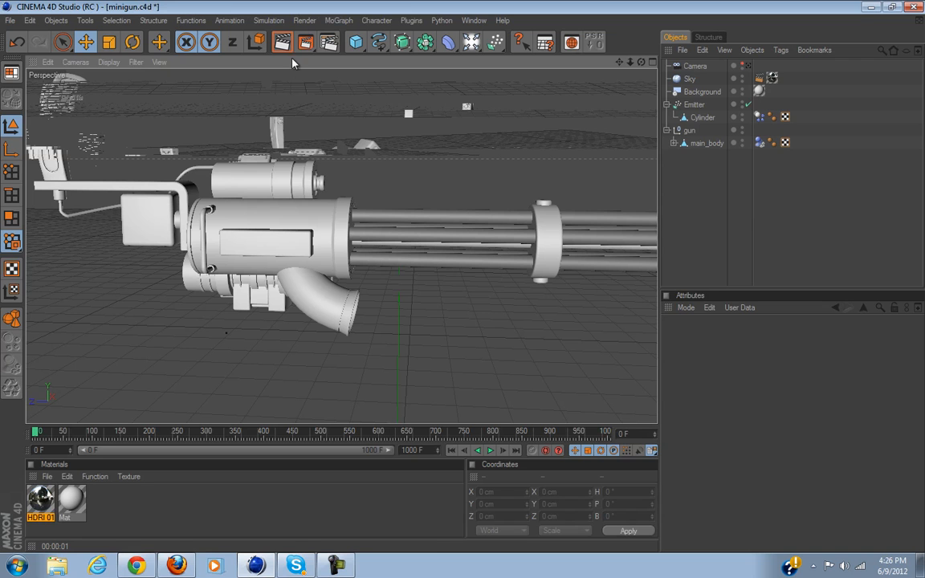
scroll(265, 138, "up", 5)
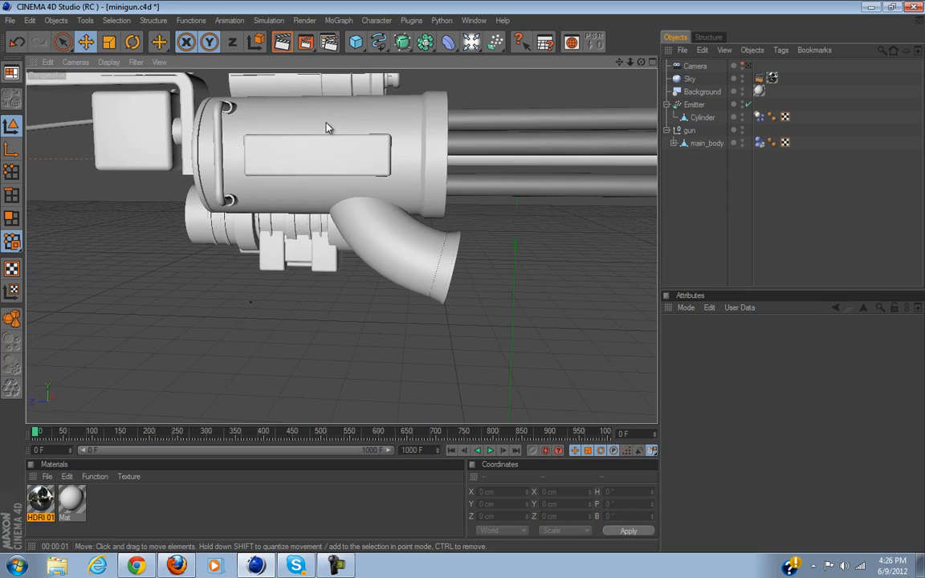
scroll(327, 128, "up", 5)
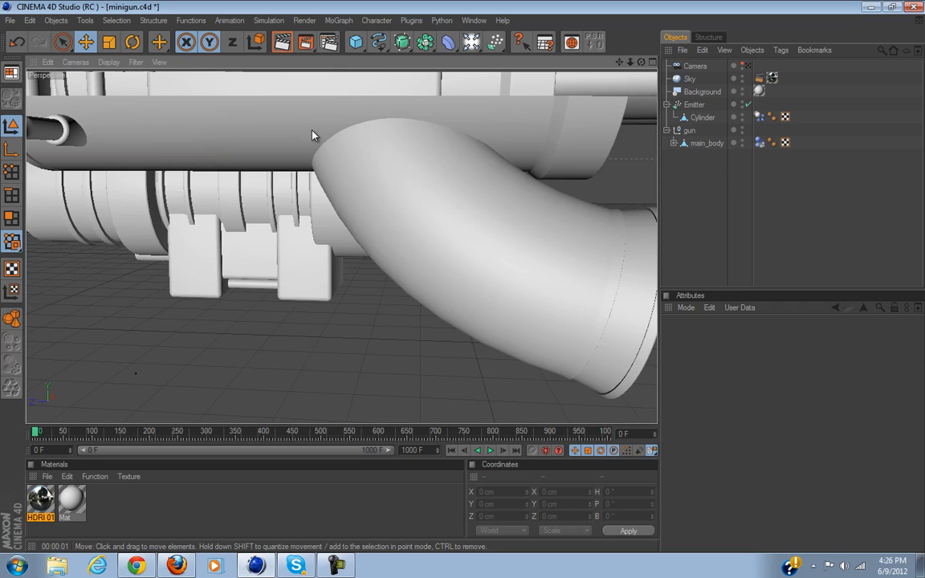
middle_click_drag(313, 131, 353, 216, "alt")
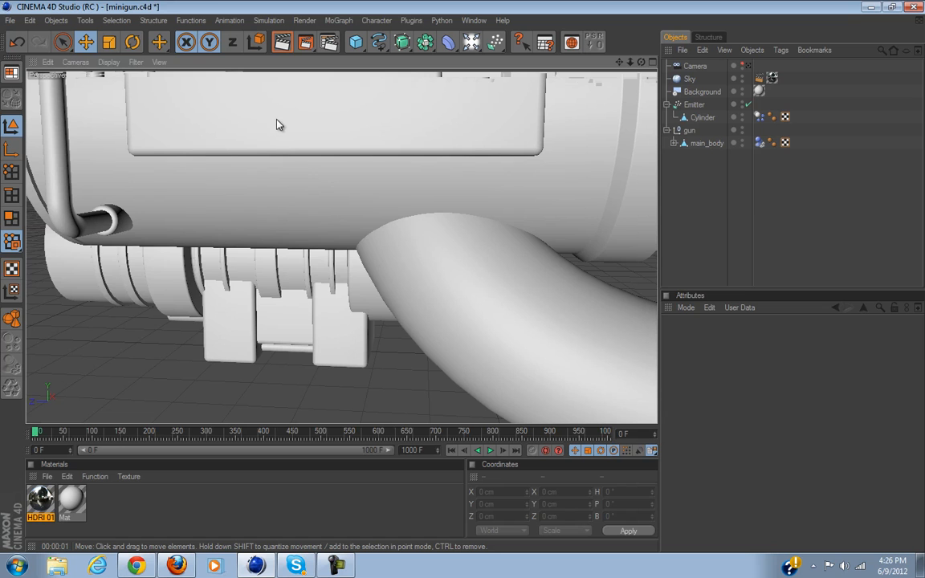
scroll(458, 295, "down", 6)
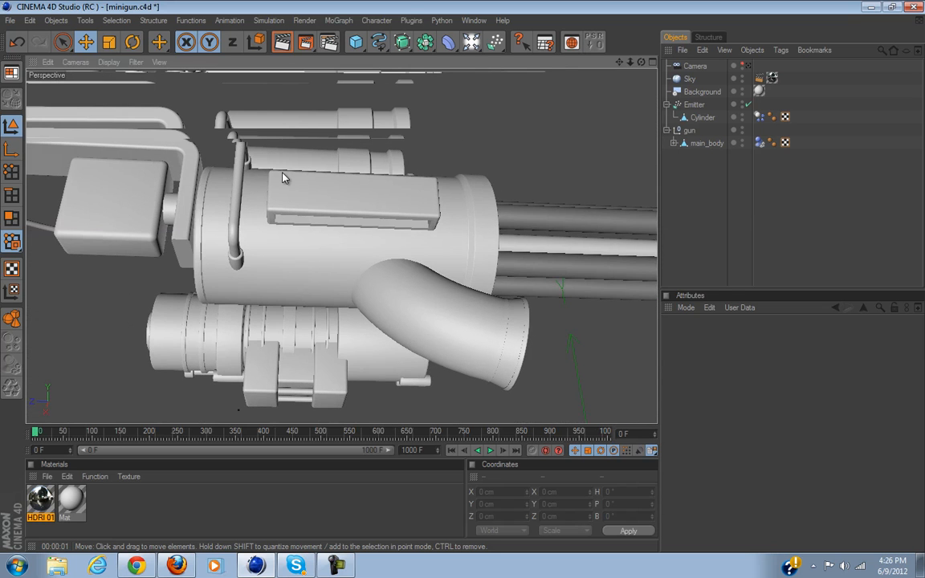
scroll(283, 178, "up", 5)
scroll(464, 286, "down", 5)
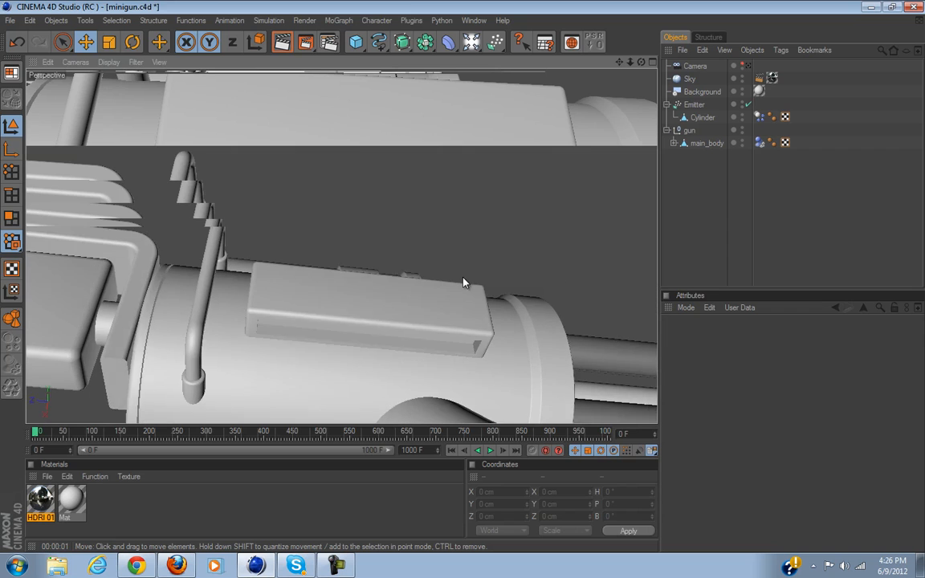
scroll(465, 284, "up", 5)
scroll(375, 103, "down", 4)
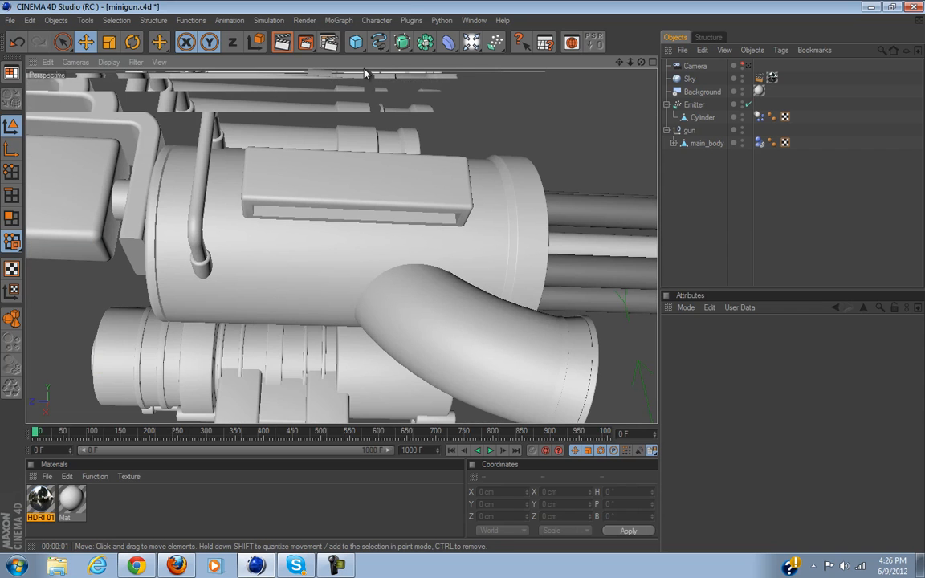
scroll(416, 249, "down", 4)
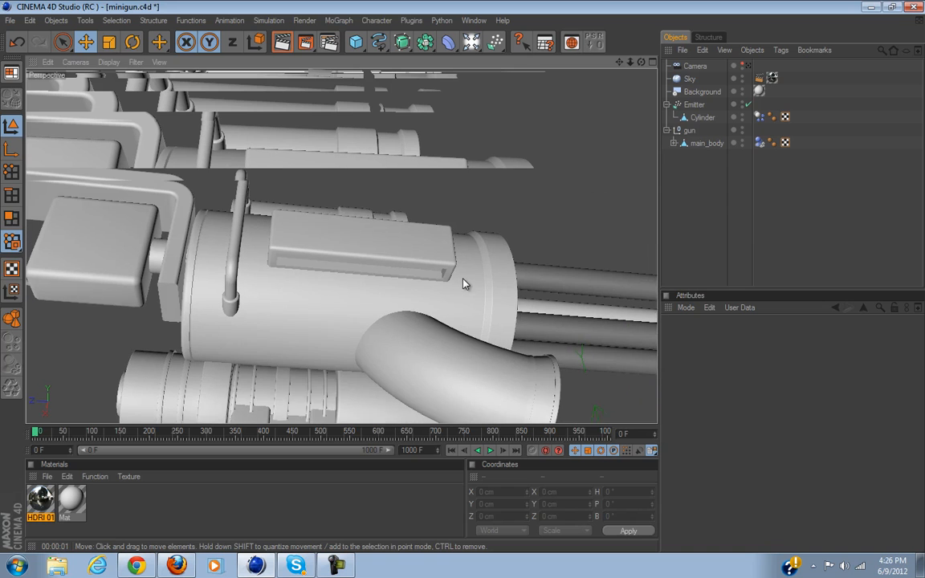
Add a cube primitive and raise it towards the gun, to Y about 303.5 cm.
left_click(367, 40)
scroll(427, 214, "up", 4)
scroll(426, 215, "down", 4)
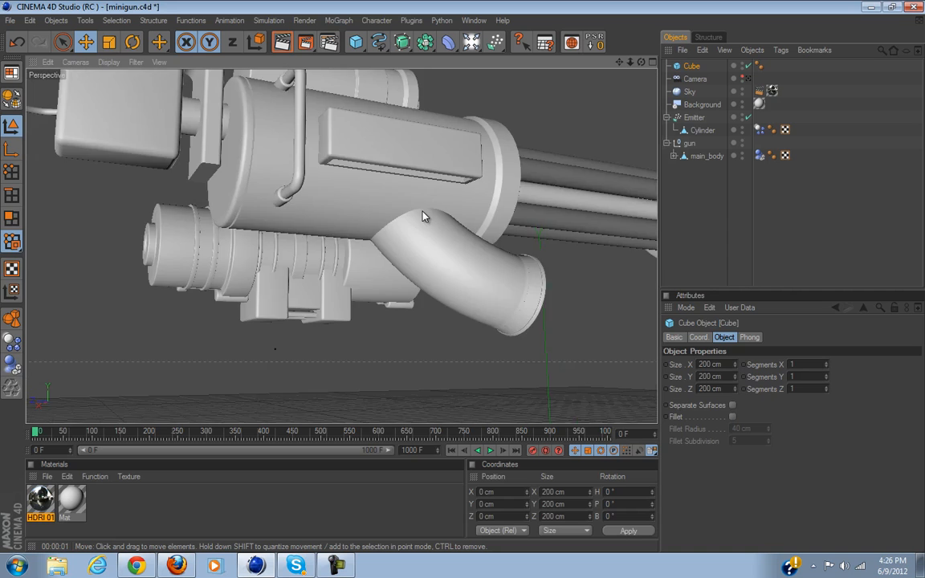
scroll(425, 217, "down", 5)
left_click_drag(415, 339, 416, 241)
scroll(416, 241, "up", 3)
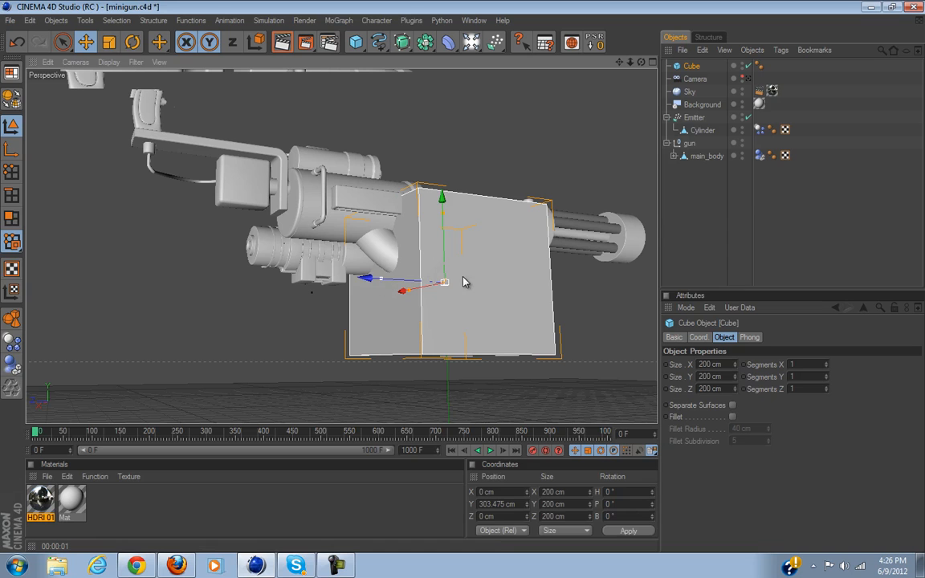
Resize the cube to a slab about 9.3 × 46.3 × 233.4 cm and position it at Y about 369.6 cm, Z about 31.4 cm.
left_click_drag(347, 270, 396, 241, "alt")
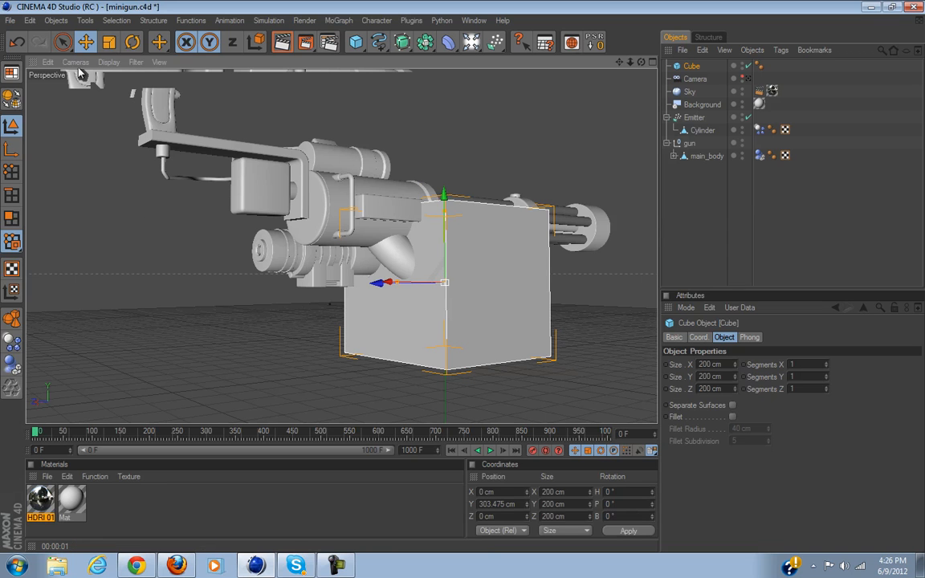
left_click(61, 40)
left_click_drag(397, 283, 465, 282)
left_click_drag(405, 301, 462, 280, "alt")
left_click_drag(381, 279, 462, 280)
left_click_drag(446, 211, 465, 280)
mouse_move(375, 286)
left_mouse_down("alt")
mouse_move(467, 284)
mouse_move(356, 292)
mouse_move(511, 278)
mouse_move(367, 299)
left_mouse_up("alt")
left_click_drag(374, 207, 375, 148)
left_click_drag(320, 230, 363, 238)
left_click_drag(366, 239, 335, 289, "alt")
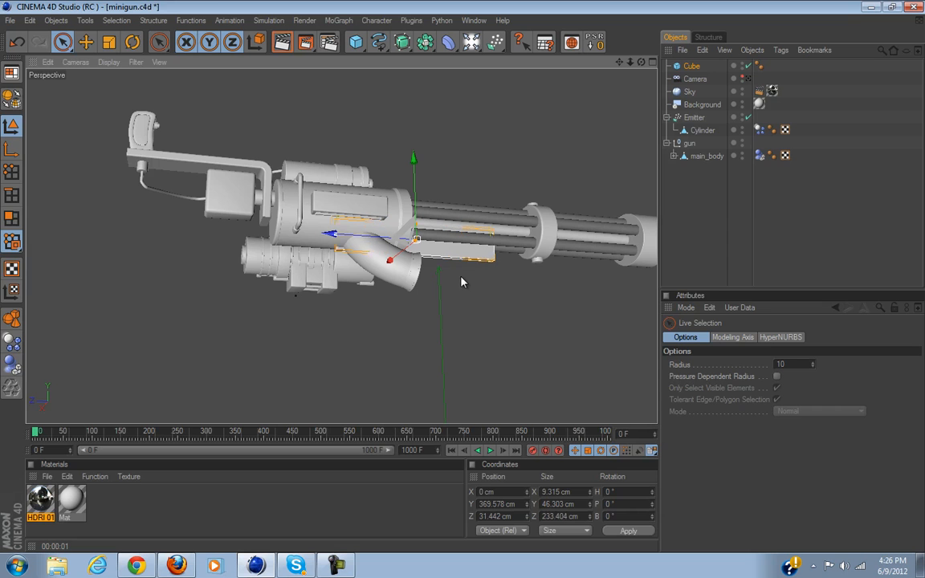
Shorten the slab to about 141.4 cm and move it beside the main body, at X about -63.5 cm, Z about 112.8 cm.
left_click_drag(349, 235, 295, 234)
left_click_drag(465, 281, 490, 296, "alt")
left_click_drag(309, 215, 468, 283)
left_click_drag(473, 294, 468, 284, "alt")
scroll(470, 289, "up", 6)
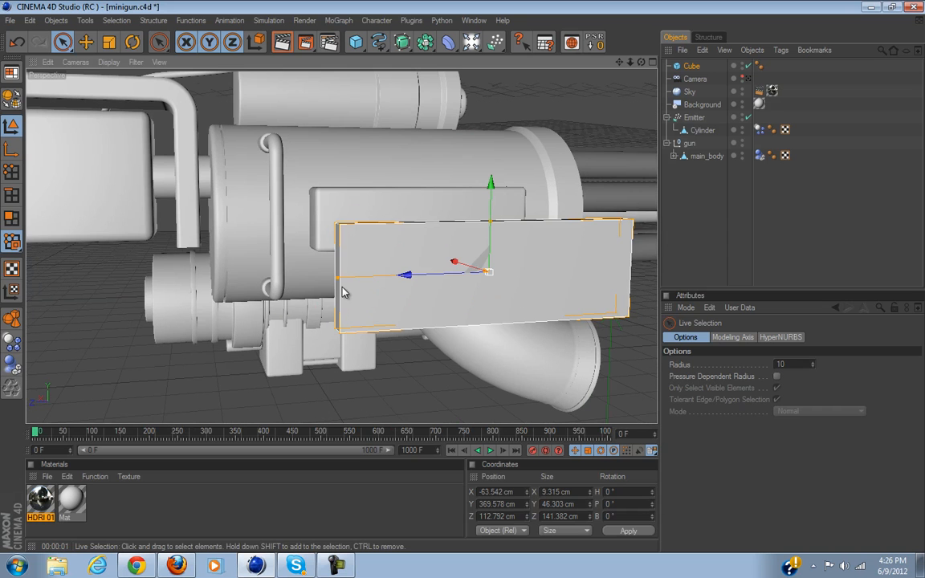
Reduce the slab to about 19.3 cm high and 81.1 cm long, and place it at X about -48.4 cm, Z about 141.7 cm.
left_click_drag(343, 276, 369, 276)
left_click_drag(490, 222, 490, 246)
left_click_drag(456, 281, 463, 231, "alt")
left_click_drag(372, 257, 419, 257)
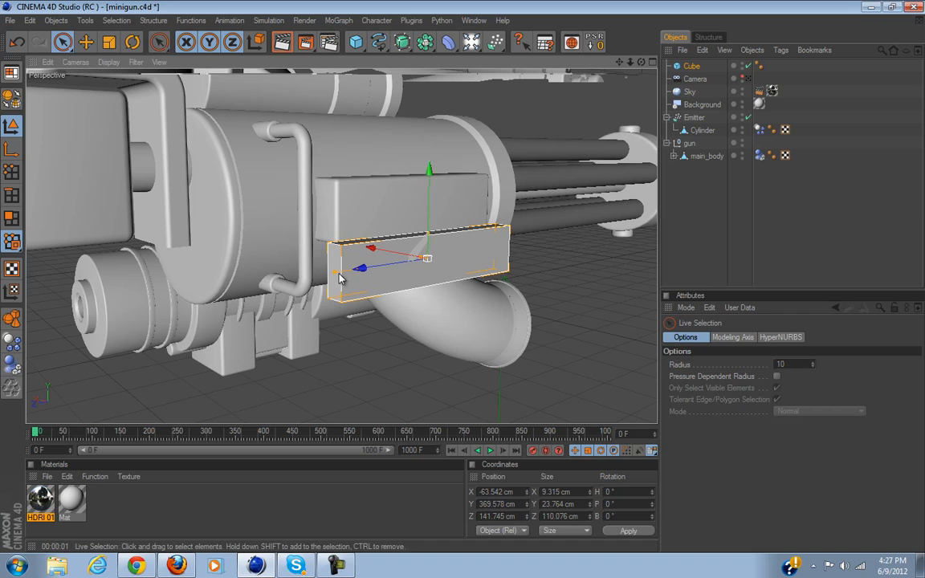
left_click_drag(426, 231, 463, 276)
left_click_drag(387, 269, 462, 277)
Thin the slab to about 5.7 × 15.9 × 76.5 cm and set it against the body below the side panel, at X about -49.2 cm.
right_click_drag(462, 277, 444, 194, "alt")
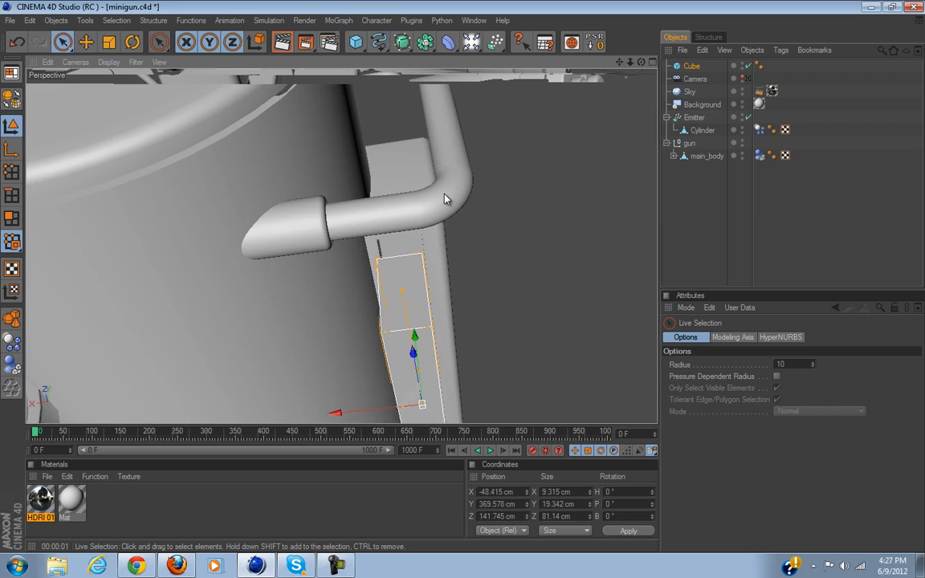
left_click_drag(445, 262, 432, 278, "alt")
left_click_drag(273, 304, 283, 304)
left_click_drag(410, 348, 465, 282)
left_click_drag(371, 335, 465, 282)
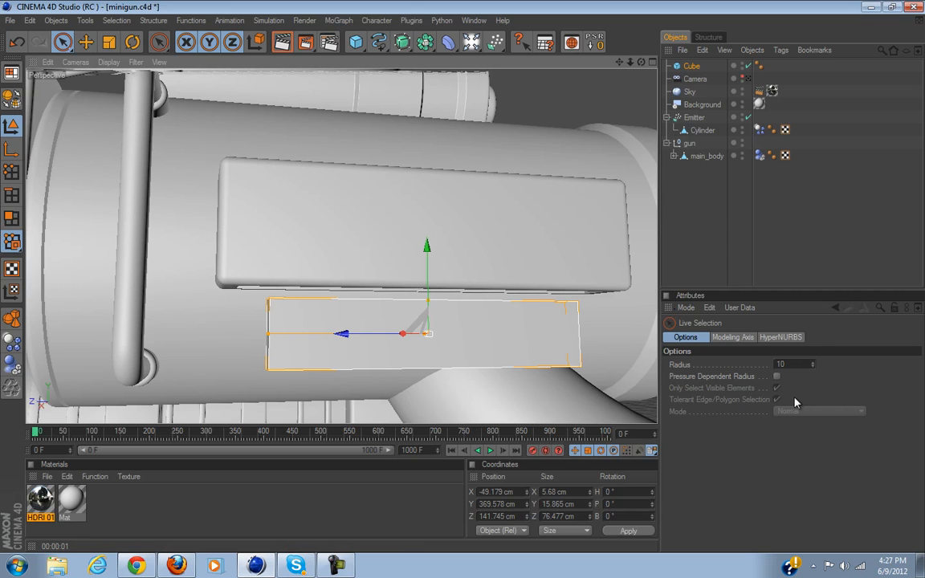
Try a fillet on the small slab with radii of 2.84 and 1.84 cm, and switch the fillet off again.
left_click(689, 69)
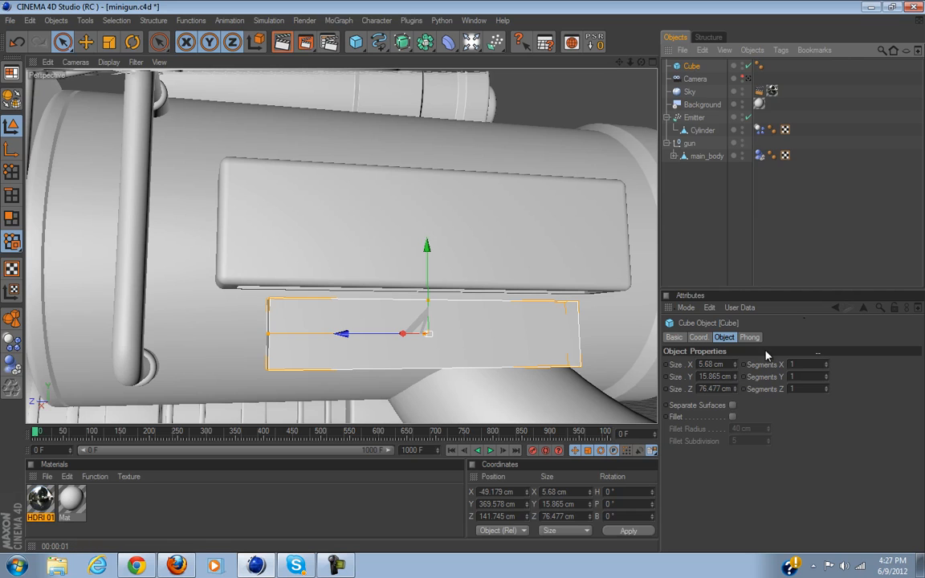
left_click(732, 418)
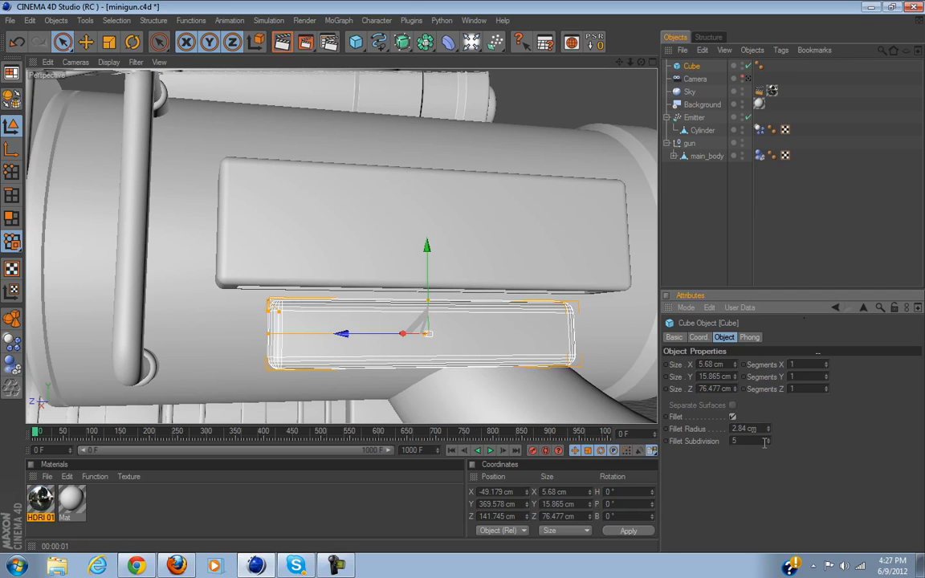
left_click(768, 439)
left_click(769, 439)
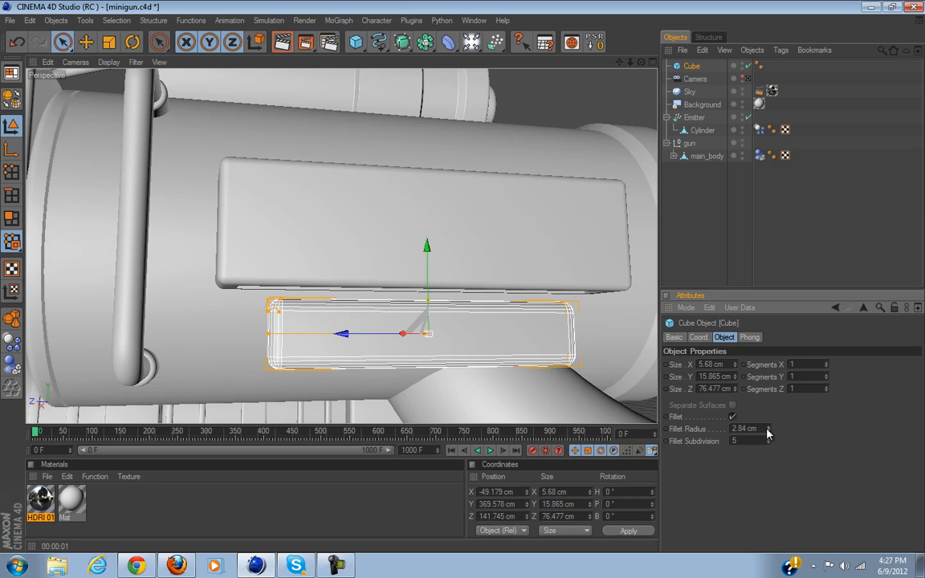
left_click(768, 432)
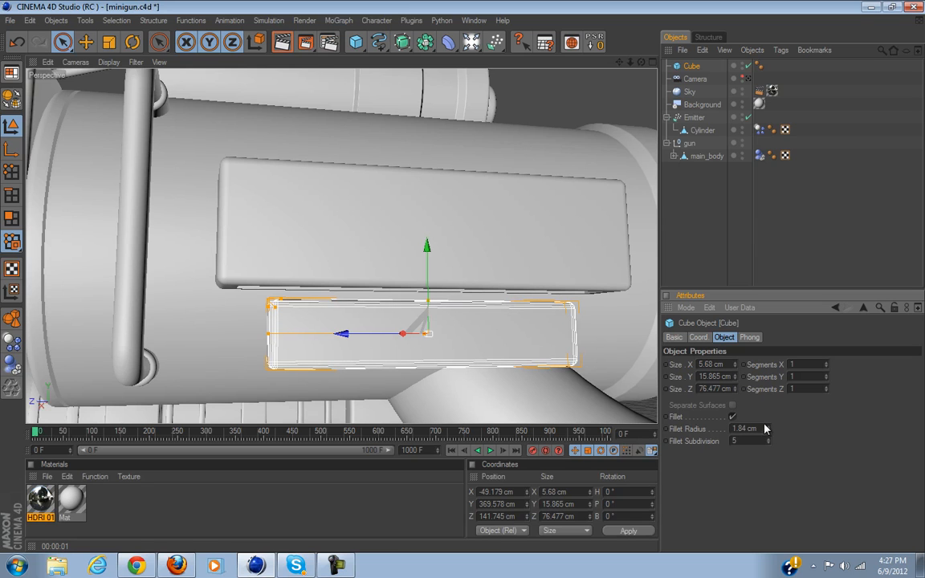
key("ctrl+z")
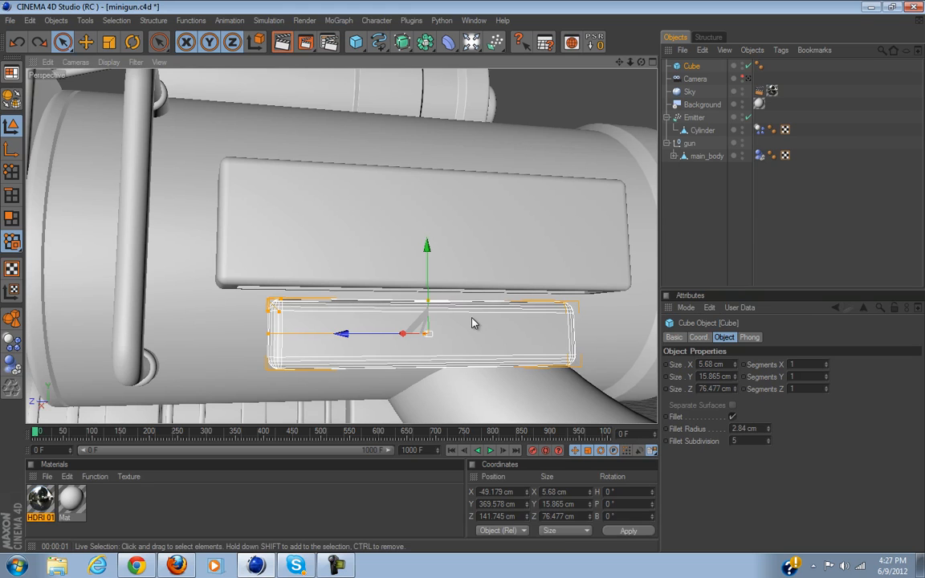
left_click(732, 417)
Convert the slab to an editable polygon object and optimize its points and polygons with a 0.01 cm tolerance in polygon mode.
scroll(401, 291, "up", 2)
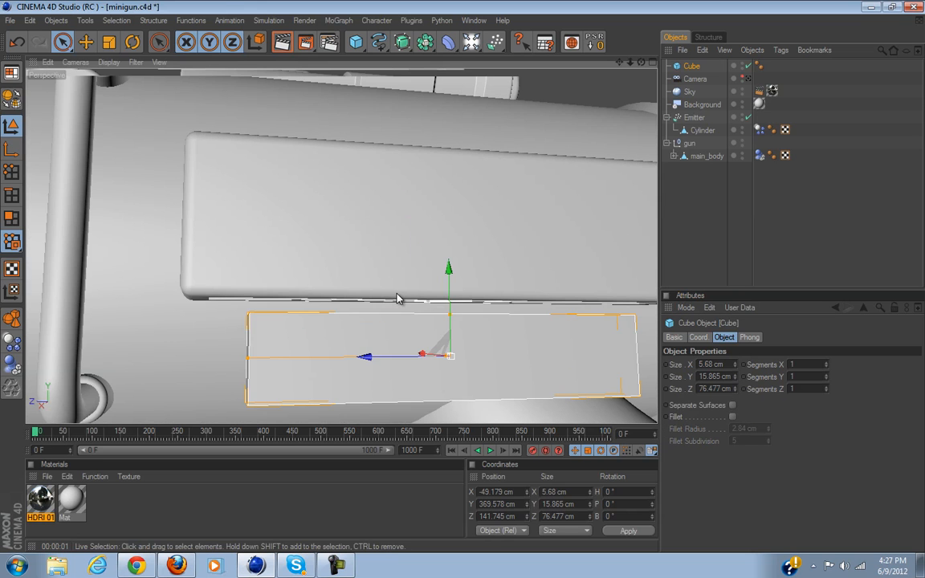
left_click_drag(459, 281, 465, 281, "alt")
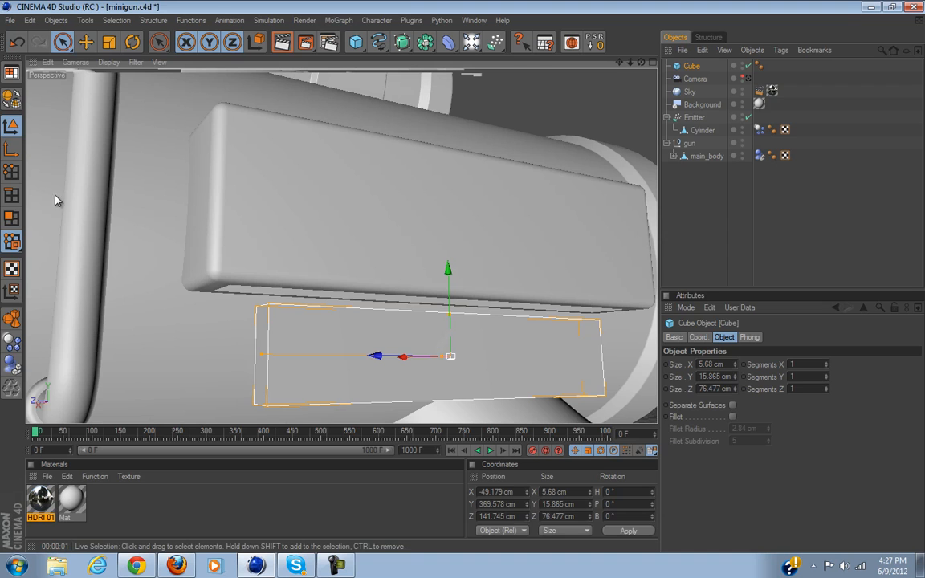
left_click(11, 217)
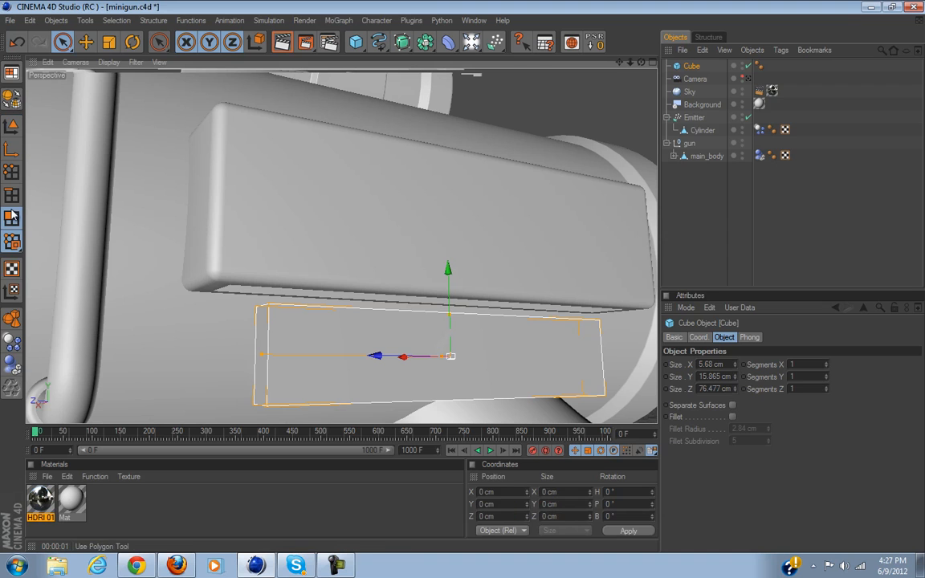
left_click(11, 98)
key("u")
key("o")
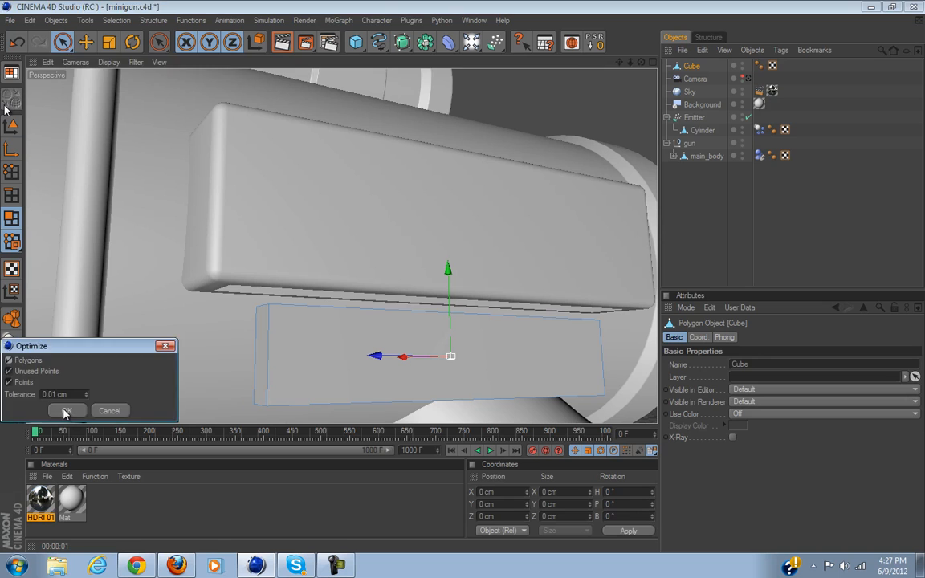
left_click(66, 411)
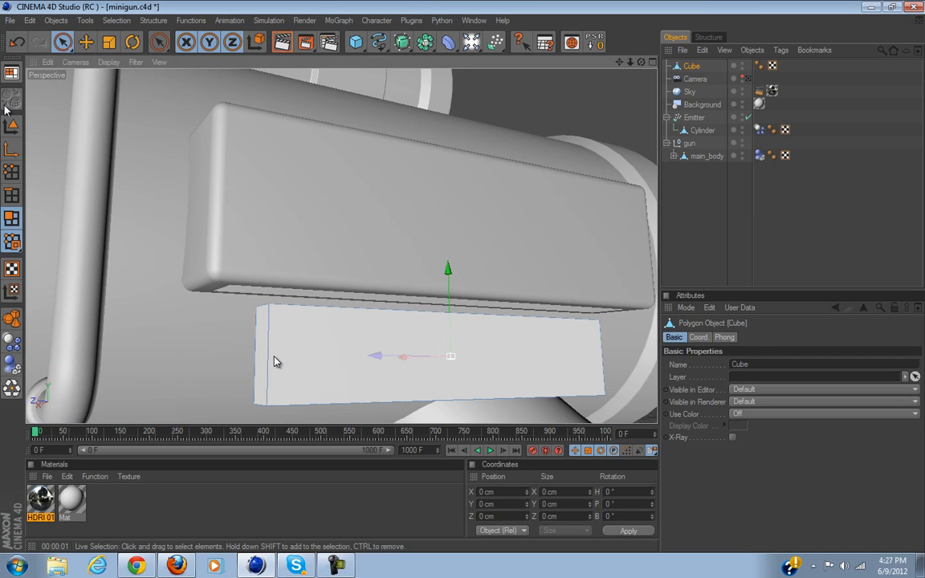
Knife two lengthwise loop cuts around the slab and loop-select the polygon band about 2.5 cm high between them.
key("k")
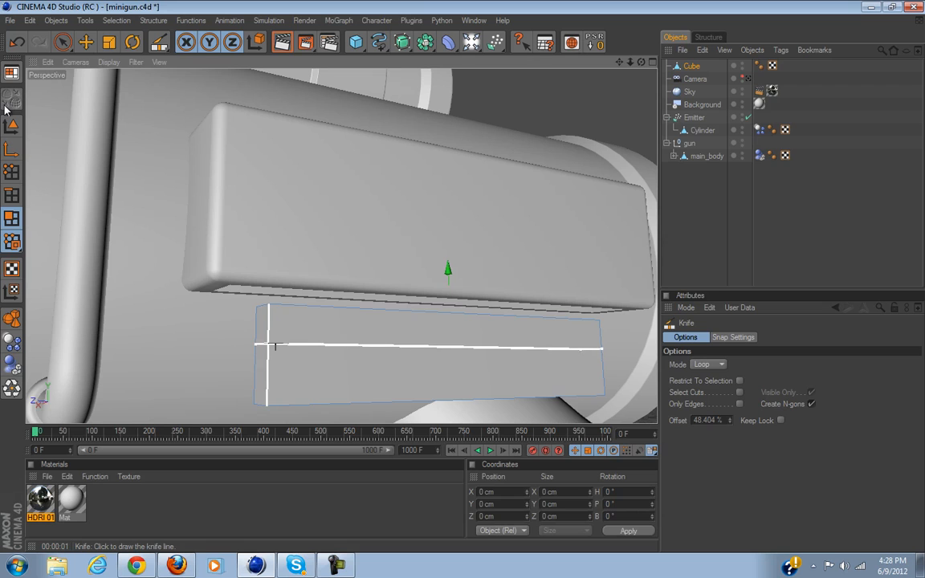
left_click(272, 347)
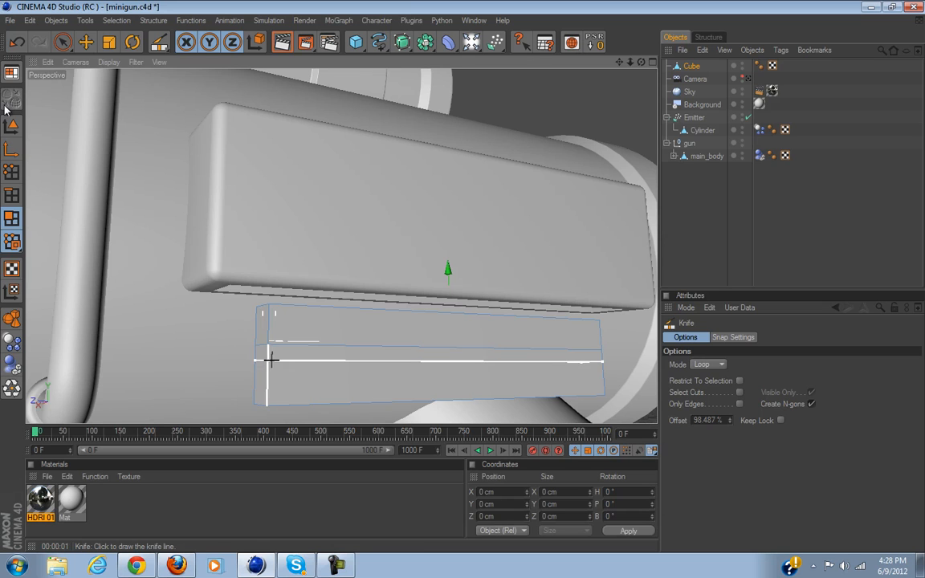
left_click(63, 42)
key("u")
key("l")
left_click(272, 360)
Try extruding the selected band inward with offsets of about -2.1 cm and -1.09 cm, undoing each attempt.
key("m")
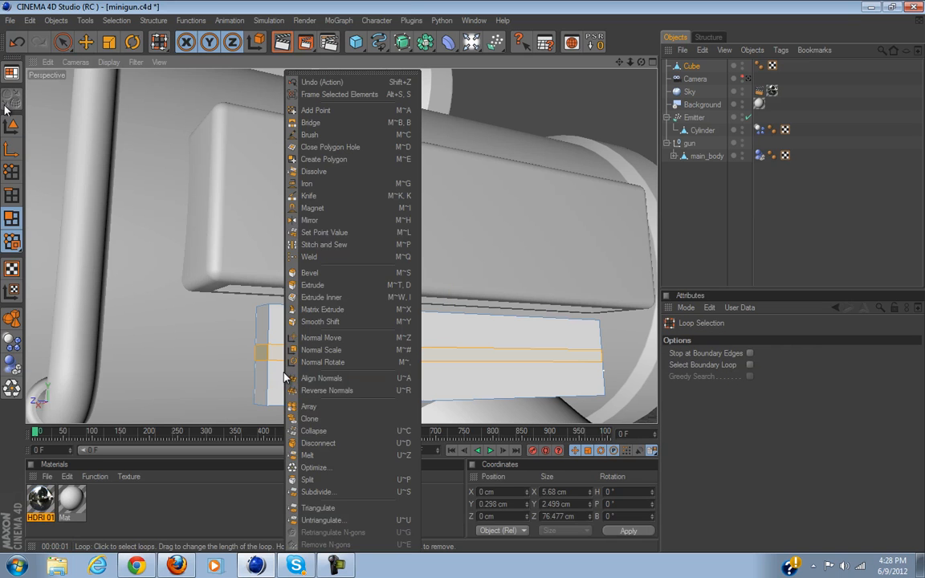
left_click(355, 290)
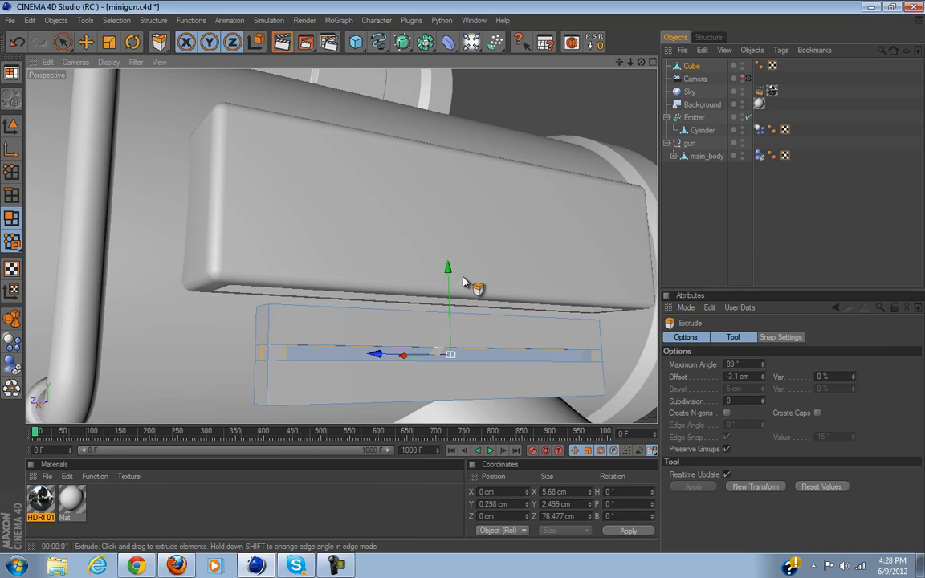
left_click_drag(467, 285, 372, 377)
key("m")
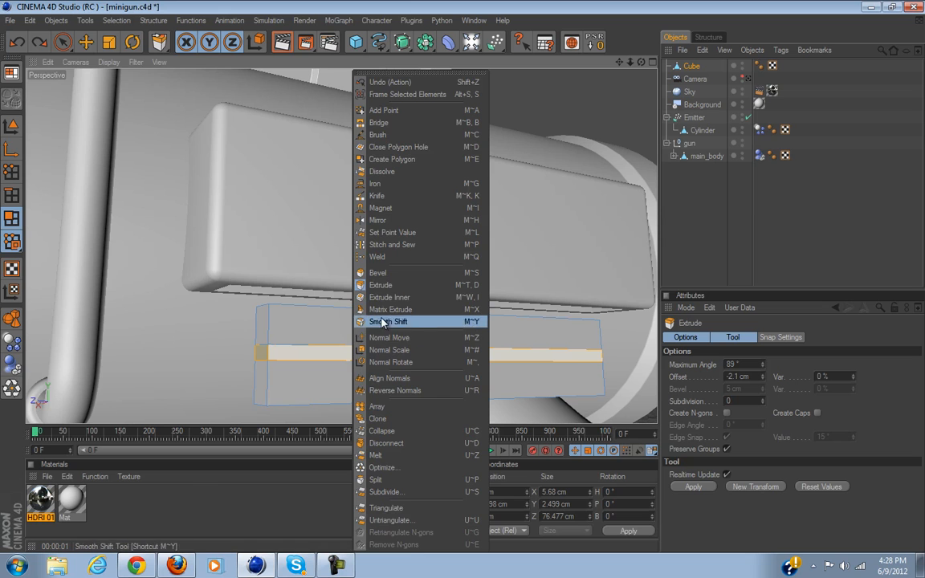
left_click(393, 286)
mouse_move(457, 278)
left_mouse_down("alt")
mouse_move(482, 280)
mouse_move(463, 281)
left_mouse_up("alt")
left_click_drag(606, 401, 462, 281)
left_click_drag(506, 394, 470, 287, "alt")
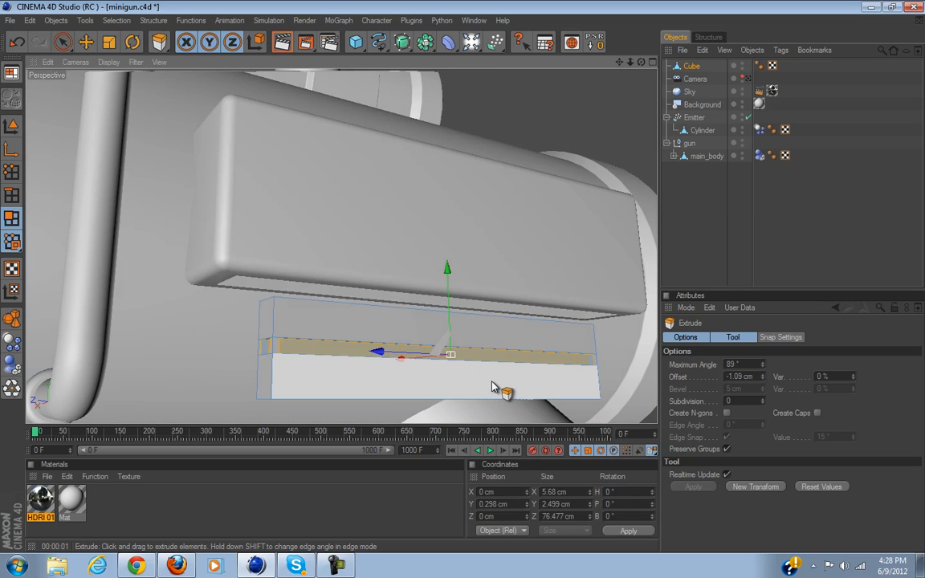
key("ctrl+z")
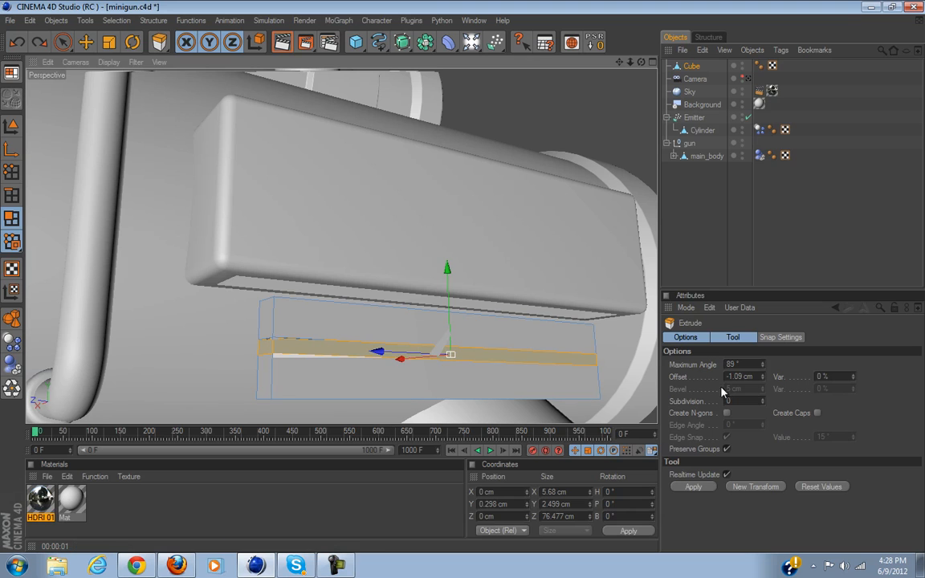
Extrude the band inward with a maximum angle of 291°, to about 4.04 cm thick and 74.8 cm long, and deselect it.
left_click(761, 363)
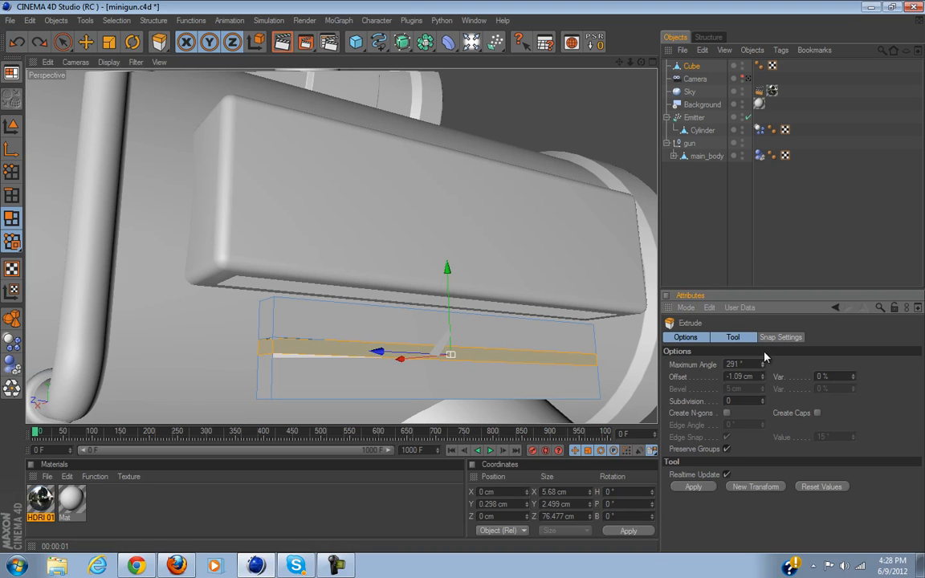
left_click_drag(444, 281, 461, 278)
left_click_drag(527, 364, 463, 331, "alt")
left_click(62, 43)
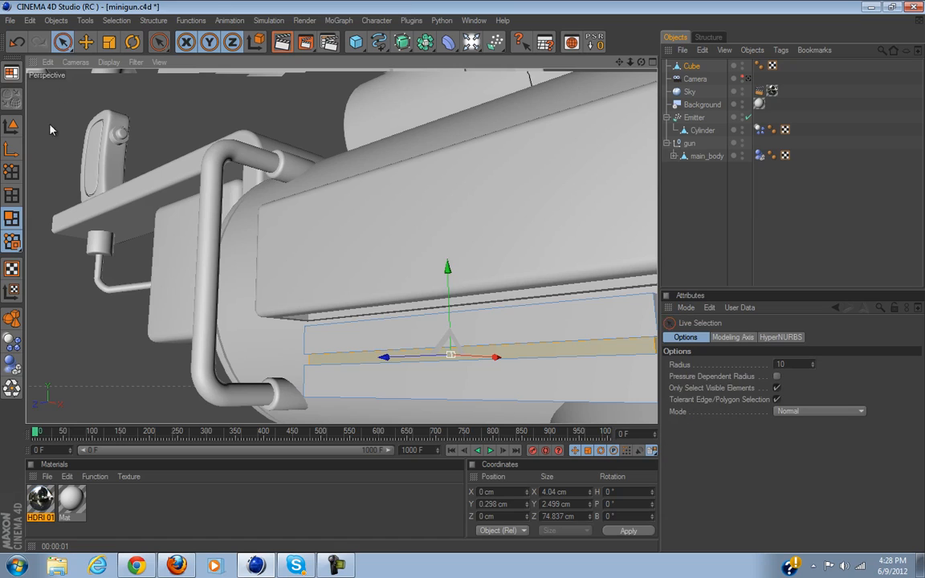
left_click(49, 130)
Examine the whole gun with the grooved slab, and inspect the particle emitter in the ejection pipe and its shell cylinder.
scroll(84, 173, "down", 5)
left_click_drag(147, 260, 291, 302, "alt")
left_click(391, 305)
left_click(313, 375)
left_click_drag(320, 375, 373, 338, "alt")
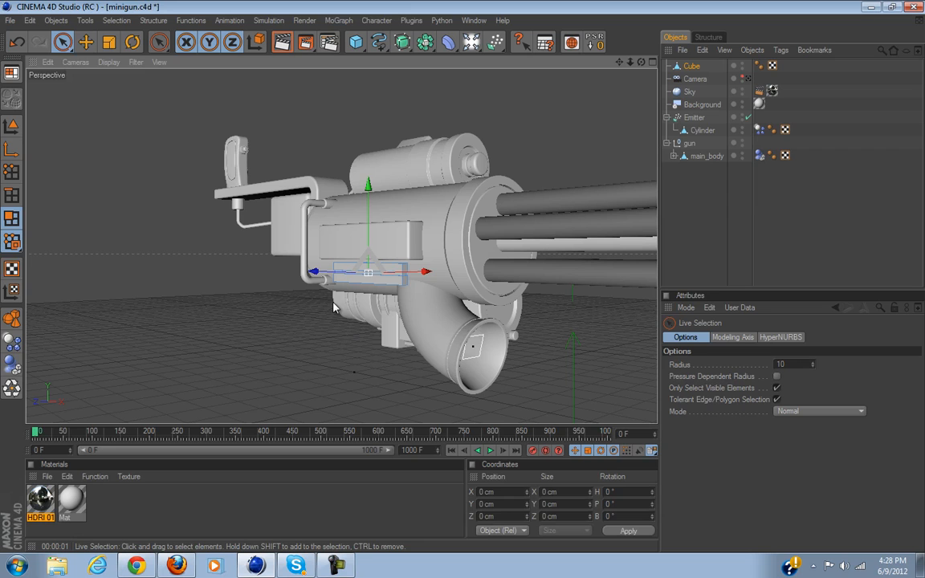
left_click(700, 130)
left_click(695, 118)
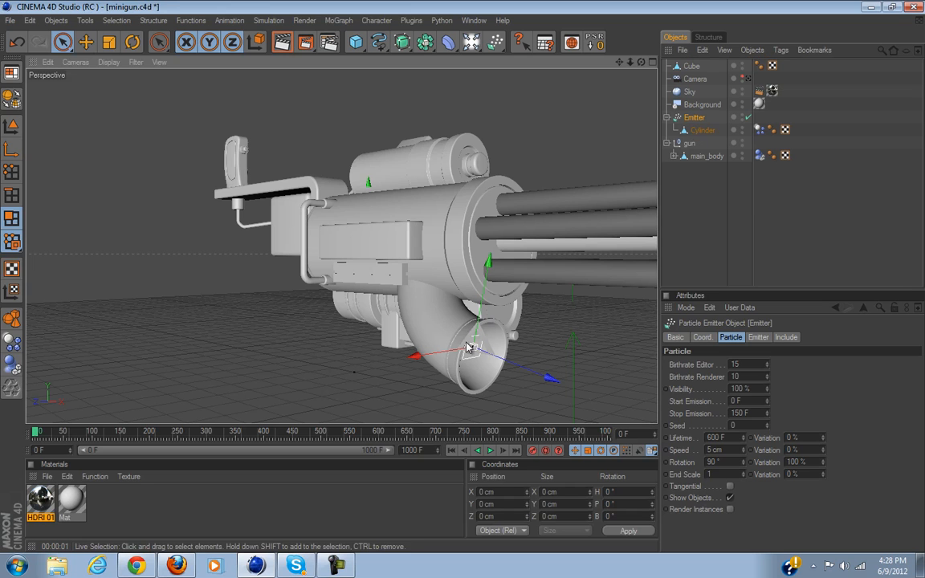
middle_click_drag(470, 349, 429, 309, "alt")
left_click(702, 132)
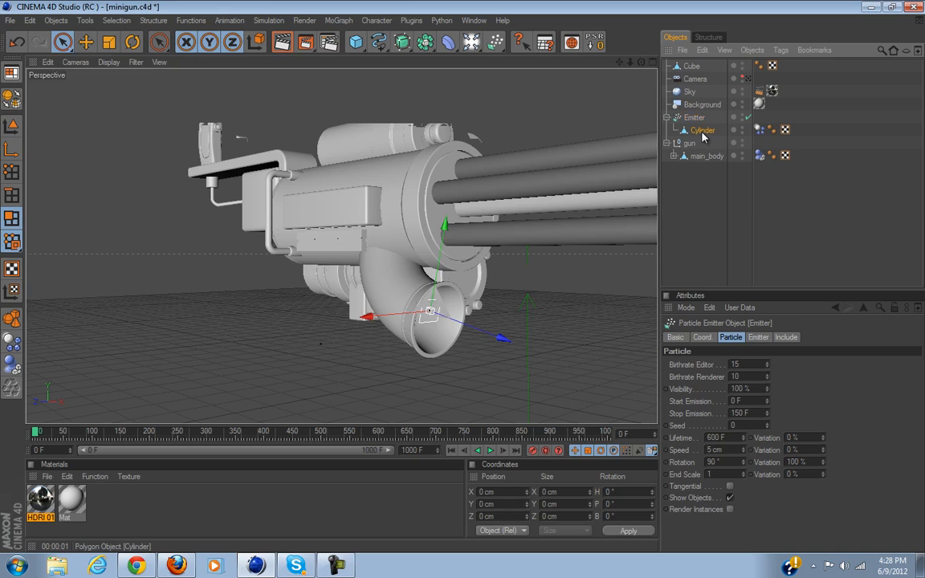
scroll(483, 274, "down", 5)
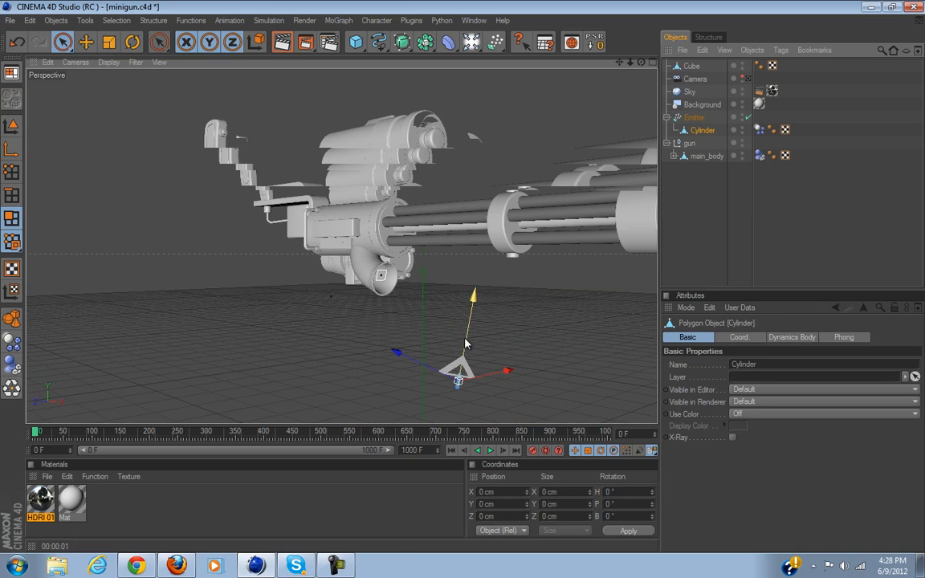
scroll(414, 338, "up", 5)
scroll(364, 230, "up", 5)
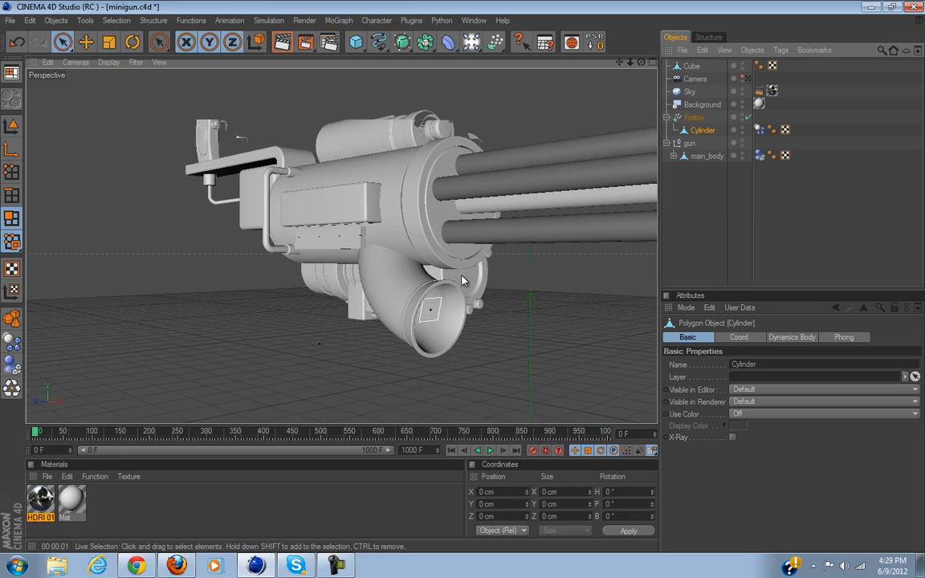
middle_click_drag(363, 226, 355, 213, "alt")
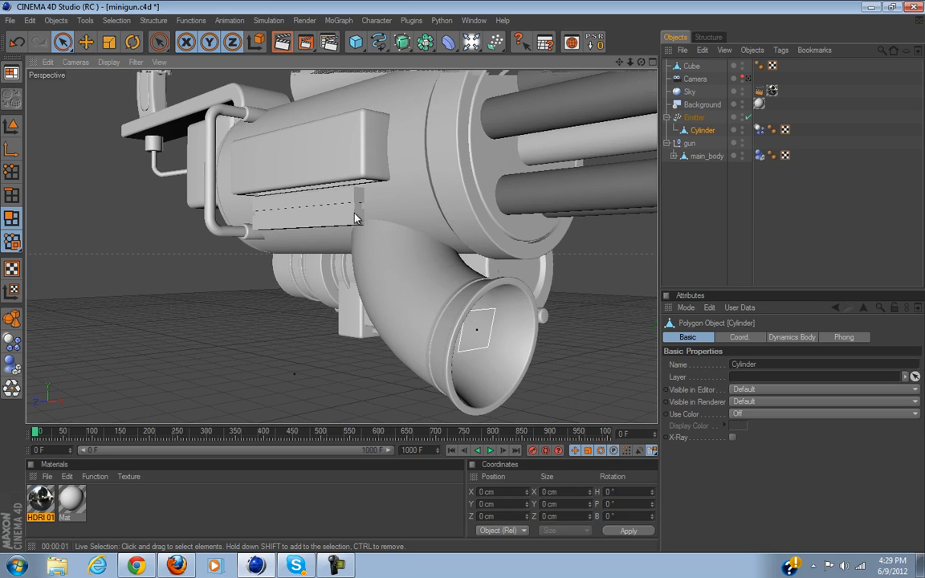
Add a tube primitive and shrink it to about 9.04 cm inner radius, 11.2 cm outer radius and 6.06 cm height.
left_click(355, 41)
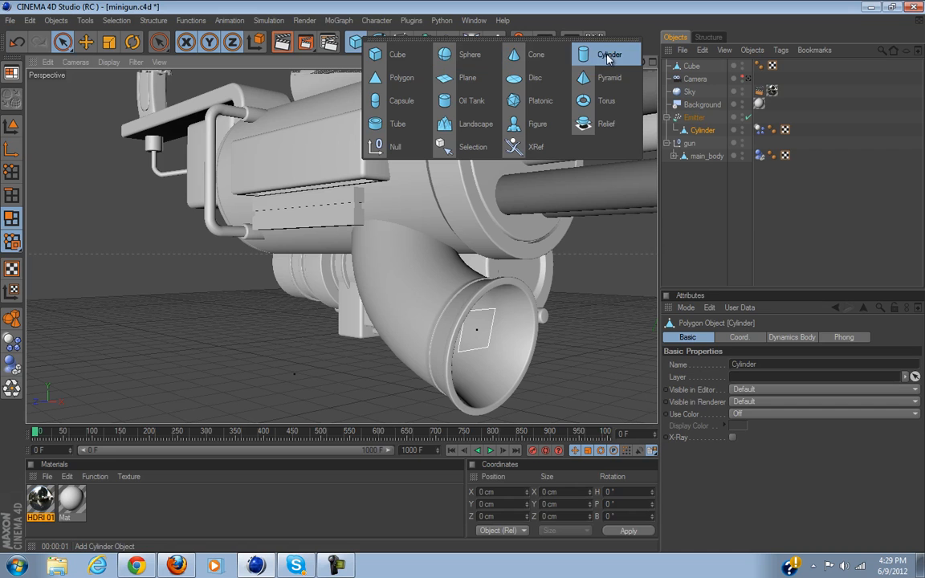
left_click(405, 124)
scroll(358, 193, "down", 5)
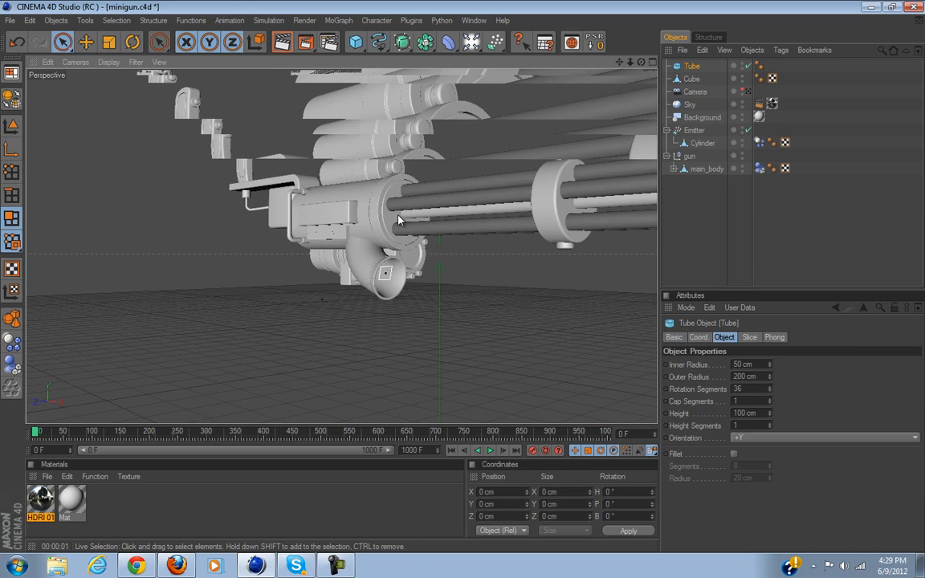
scroll(433, 338, "up", 4)
middle_click_drag(434, 339, 462, 279, "alt")
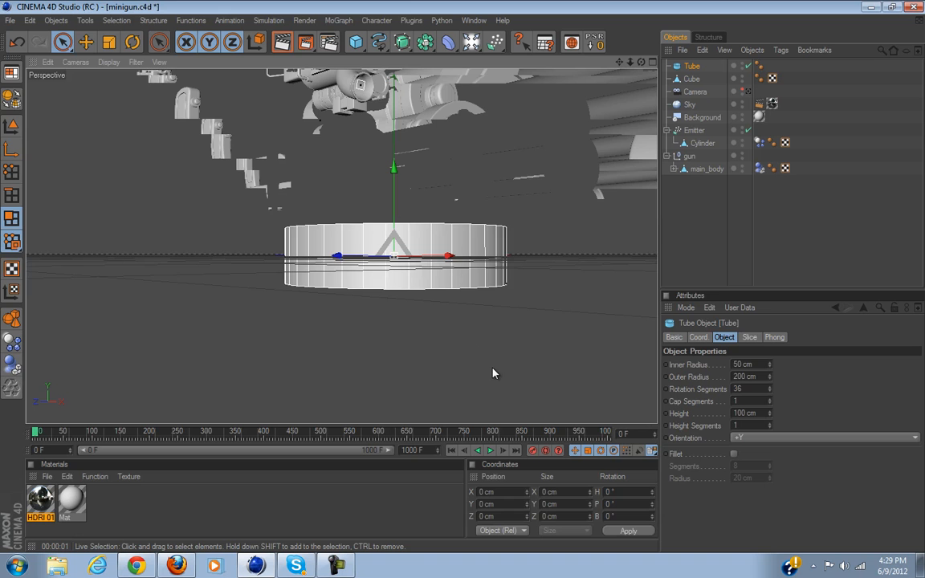
left_click_drag(492, 366, 482, 358, "alt")
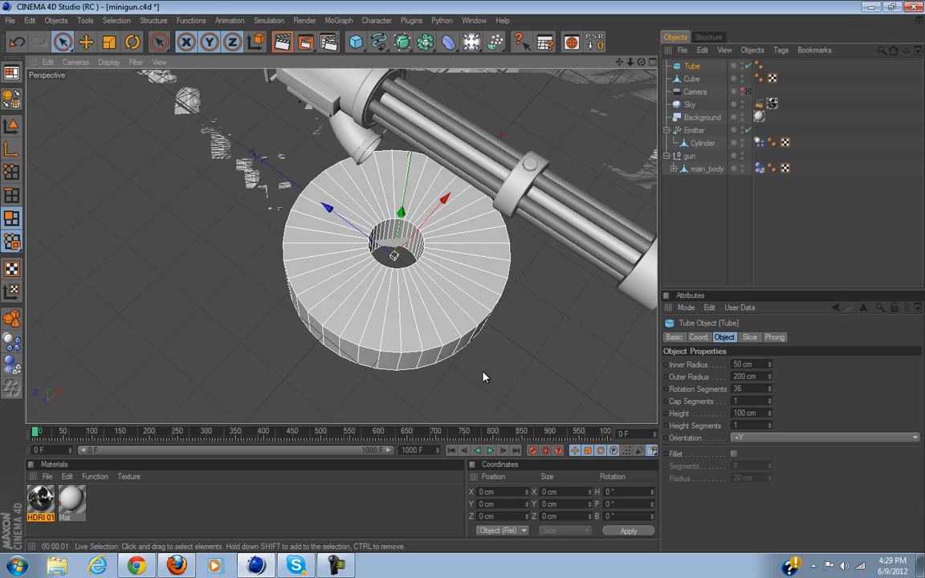
scroll(482, 377, "up", 2)
left_click(12, 126)
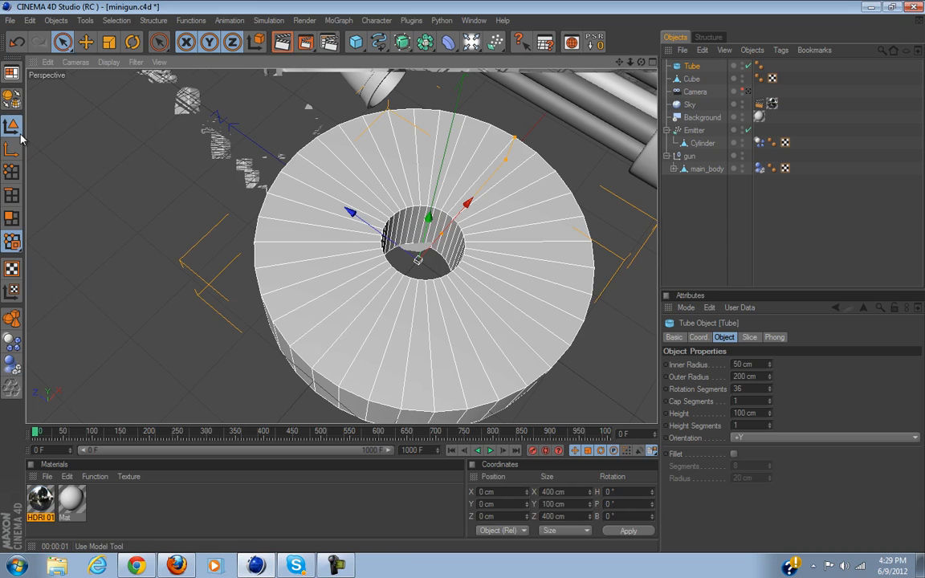
left_click_drag(508, 160, 462, 282)
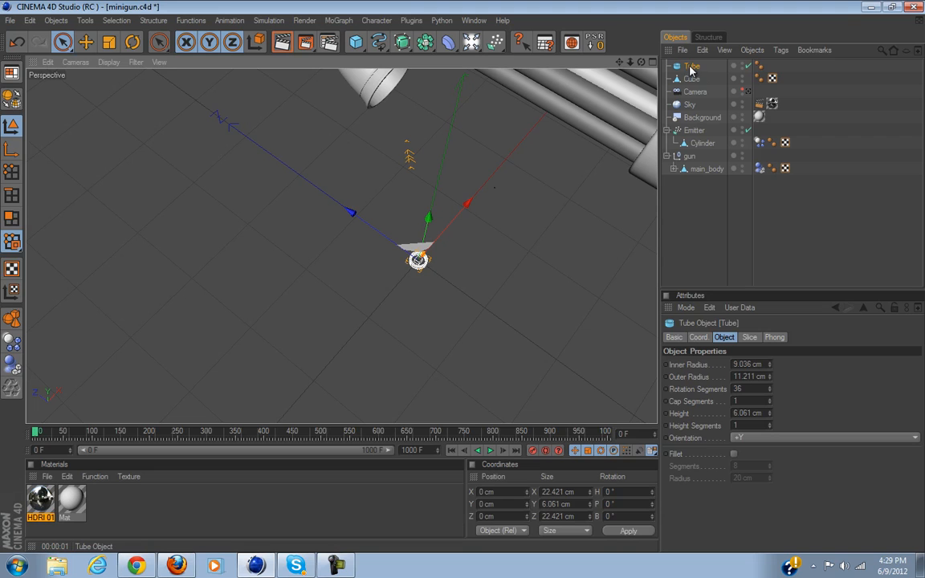
Make the tube a child of the Emitter and set the emitter's editor birthrate to 20 and speed to 10 cm.
left_click_drag(690, 70, 692, 92)
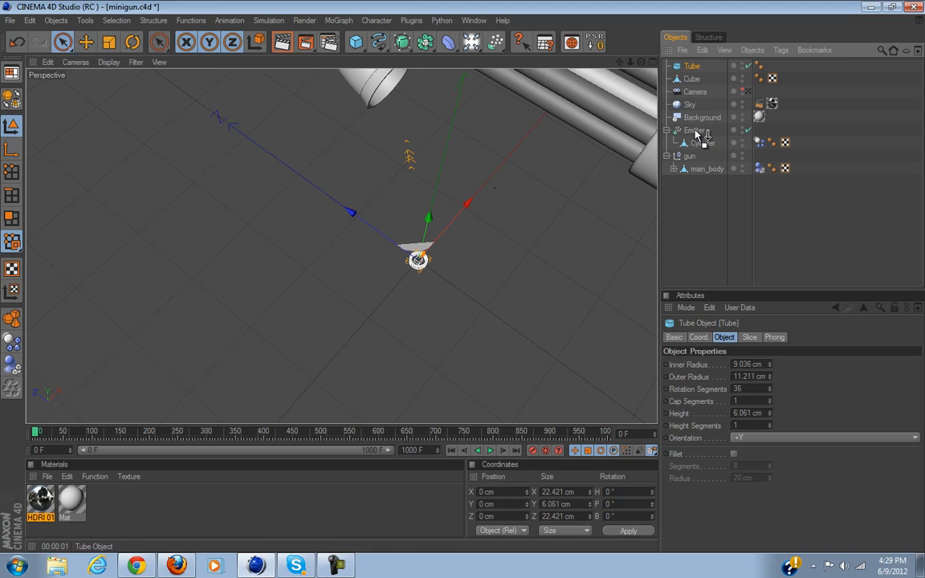
left_click_drag(698, 135, 699, 135)
left_click(695, 119)
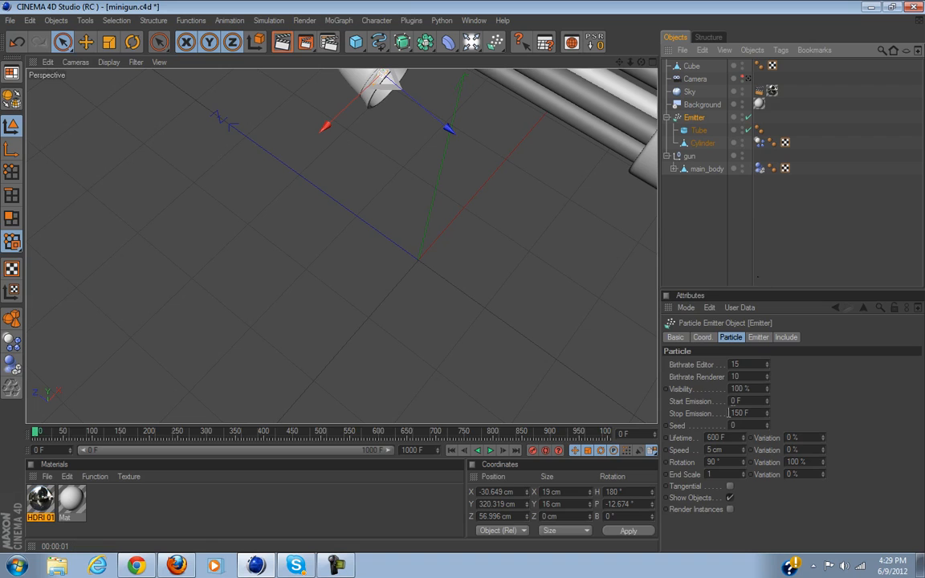
left_click(748, 364)
type("20")
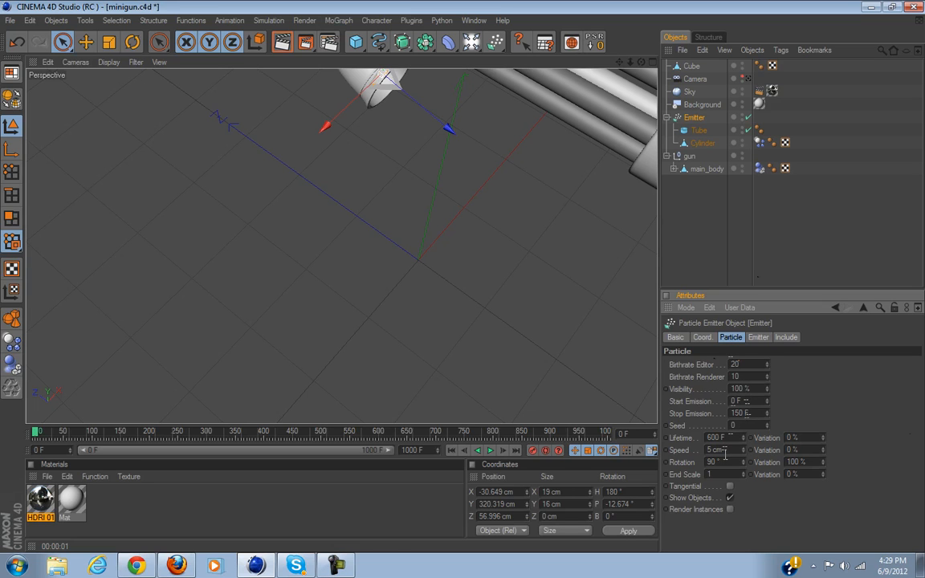
type("10")
key("Return")
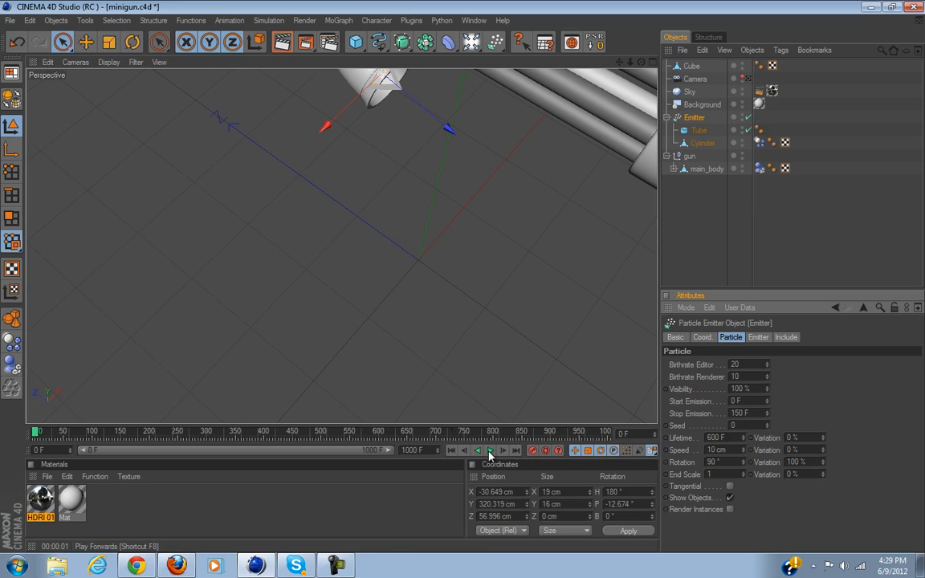
Play the particle animation to frame 20 and examine the shells and tubes in the ejection pipe up close.
left_click(491, 451)
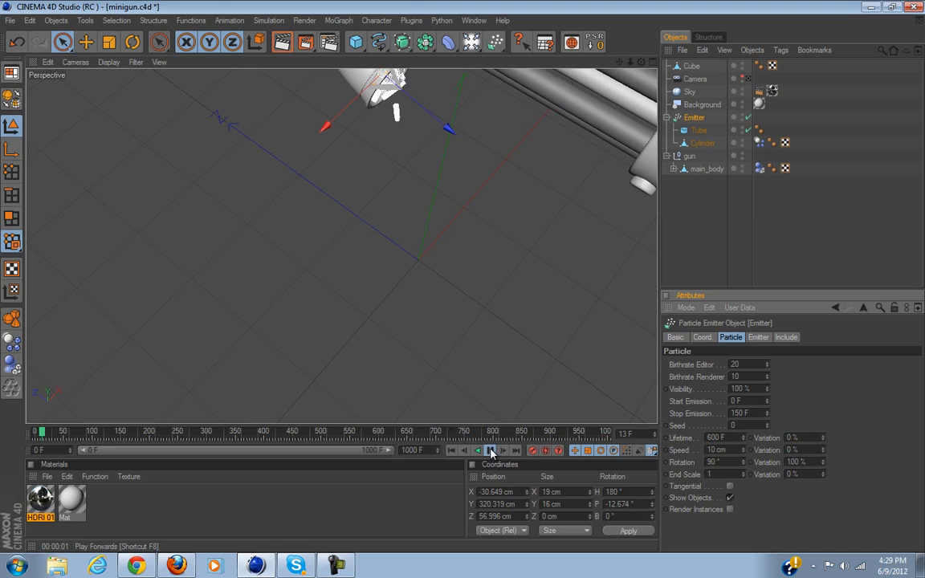
left_click(491, 451)
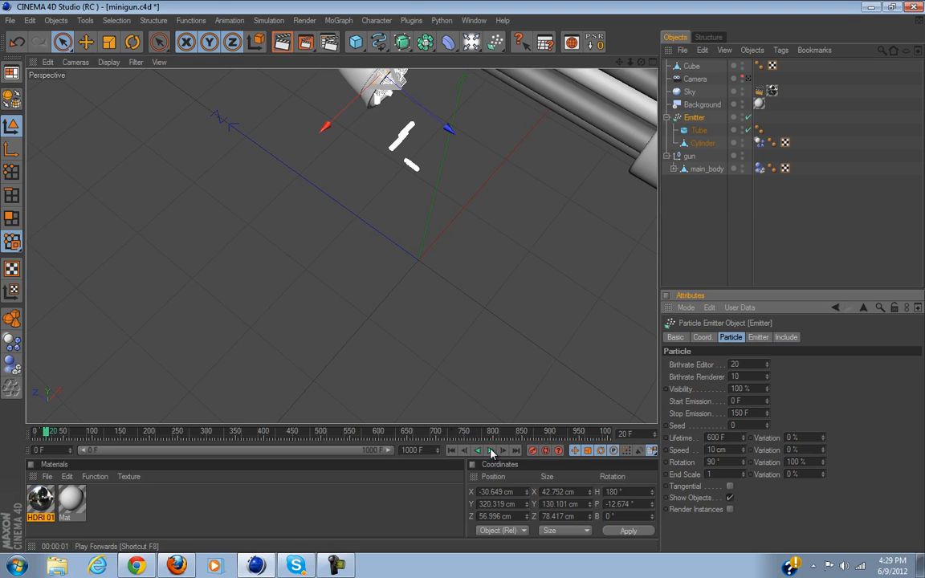
left_click_drag(422, 248, 382, 138, "alt")
left_click_drag(370, 189, 466, 285, "alt")
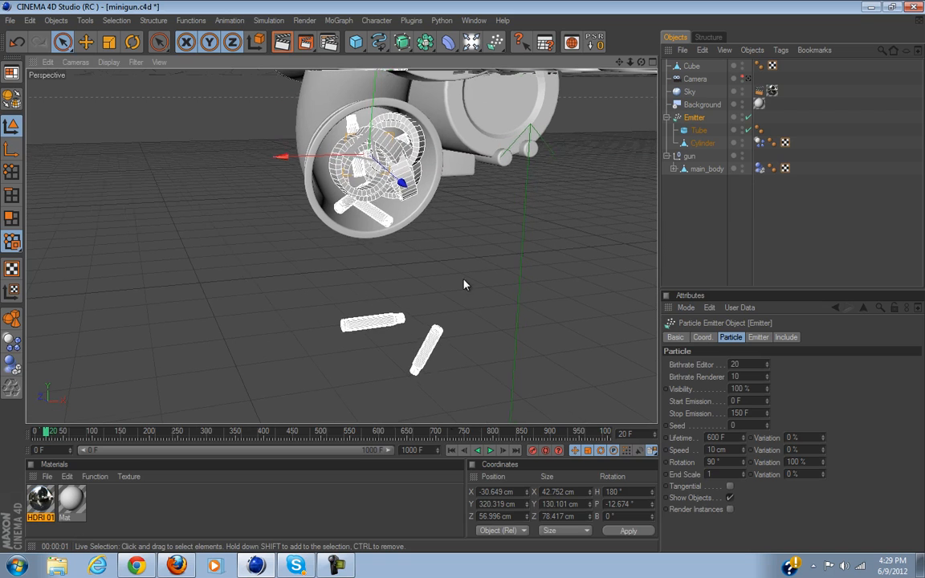
Select the tube under the Emitter and disable the Emitter.
left_click(703, 143)
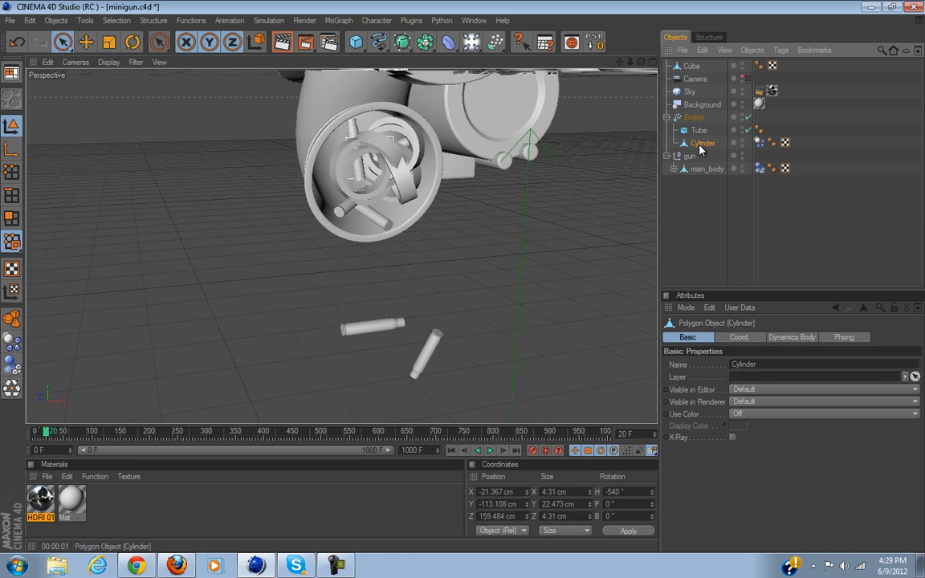
left_click(710, 128)
left_click(747, 118)
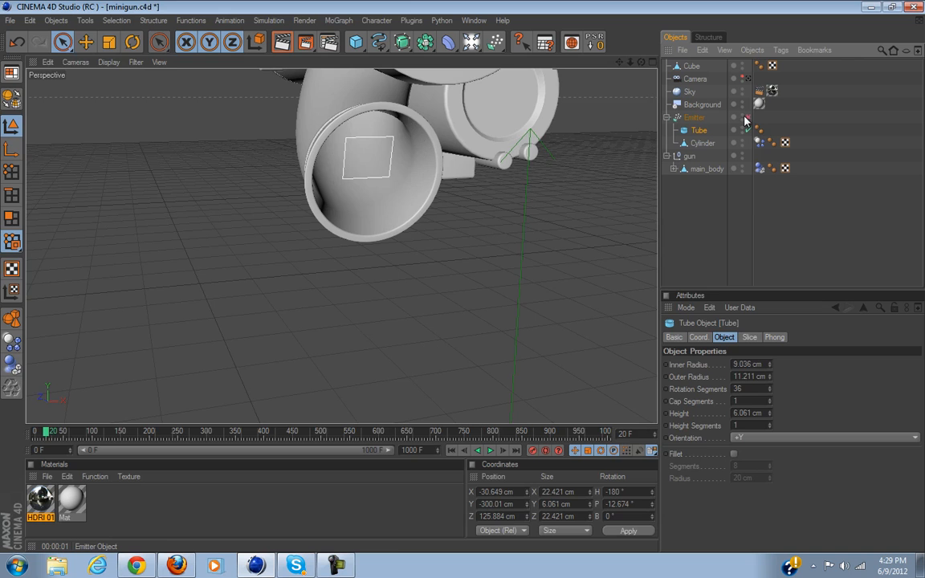
Shrink the tube's inner radius to about 4.42 cm and its outer radius to about 5.3 cm.
scroll(390, 240, "down", 7)
middle_click_drag(383, 282, 464, 276, "alt")
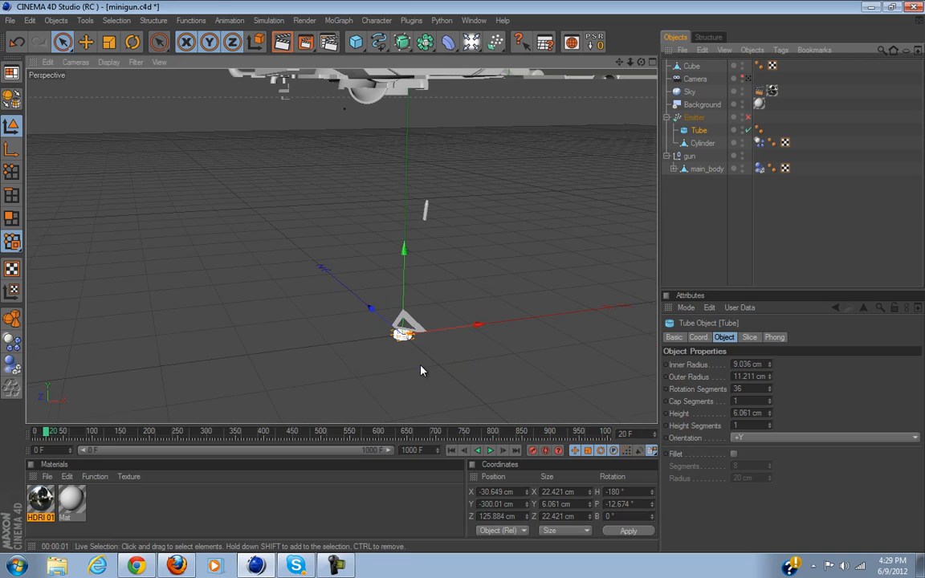
scroll(456, 359, "up", 3)
middle_click_drag(489, 332, 488, 327, "alt")
left_click_drag(488, 327, 432, 341, "alt")
scroll(484, 368, "up", 3)
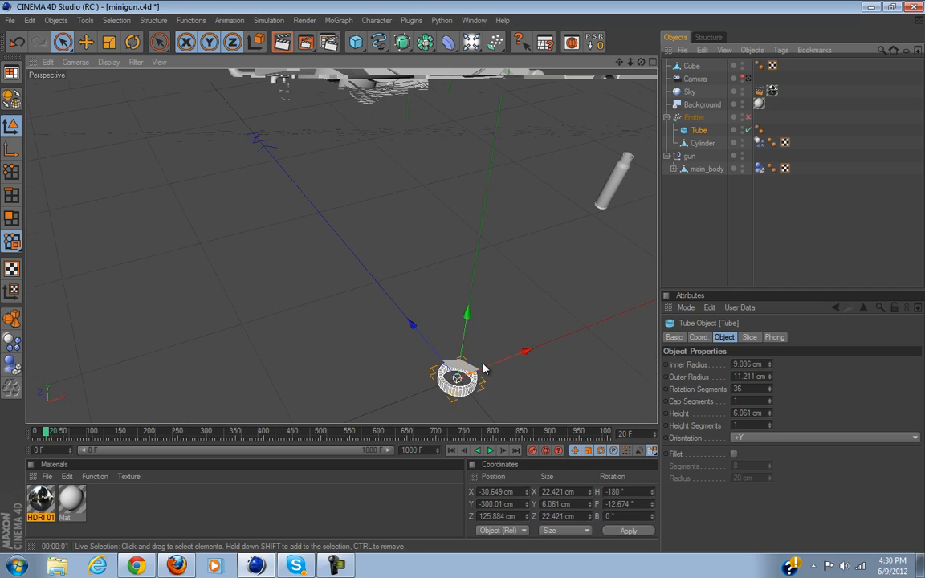
left_click(444, 284)
middle_click_drag(510, 348, 463, 277, "alt")
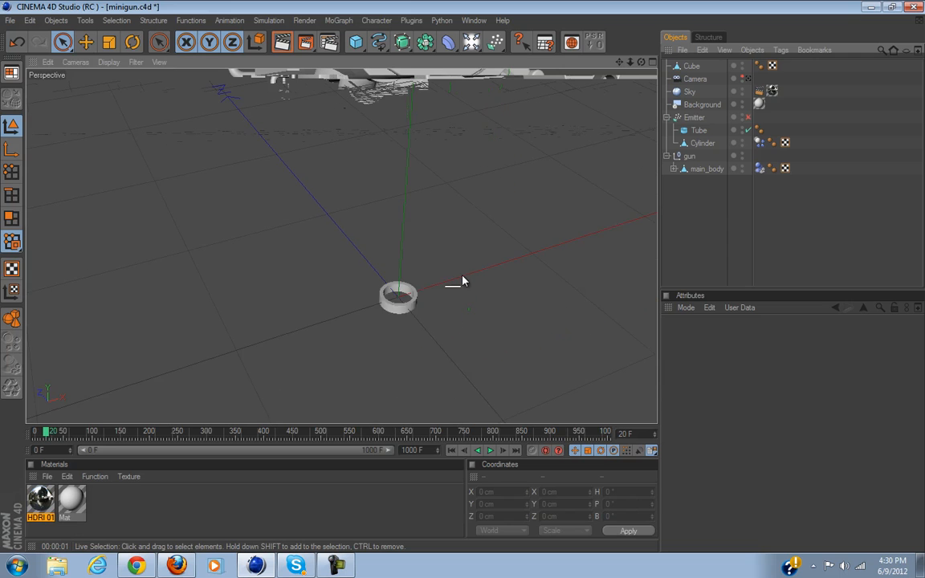
scroll(439, 313, "up", 3)
left_click(459, 333)
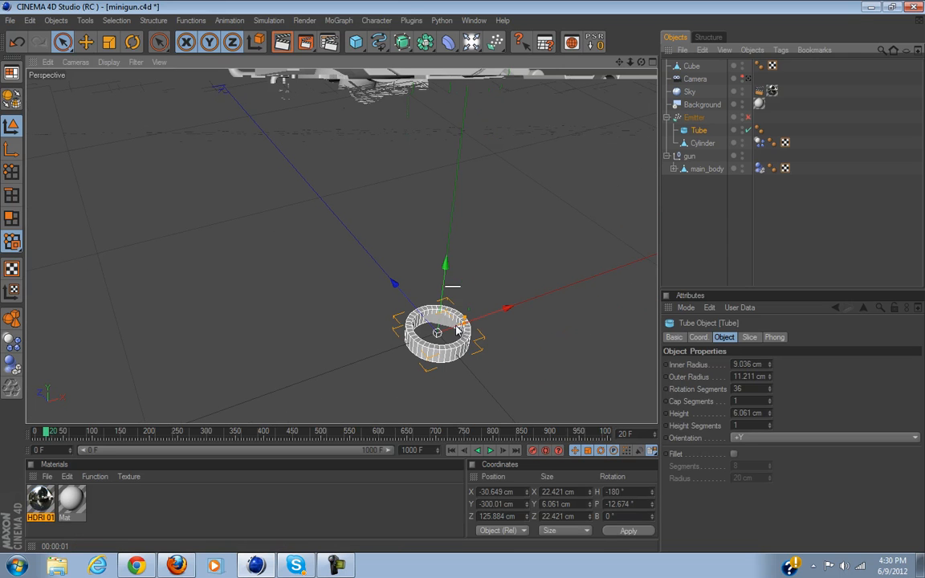
left_click_drag(459, 327, 463, 278)
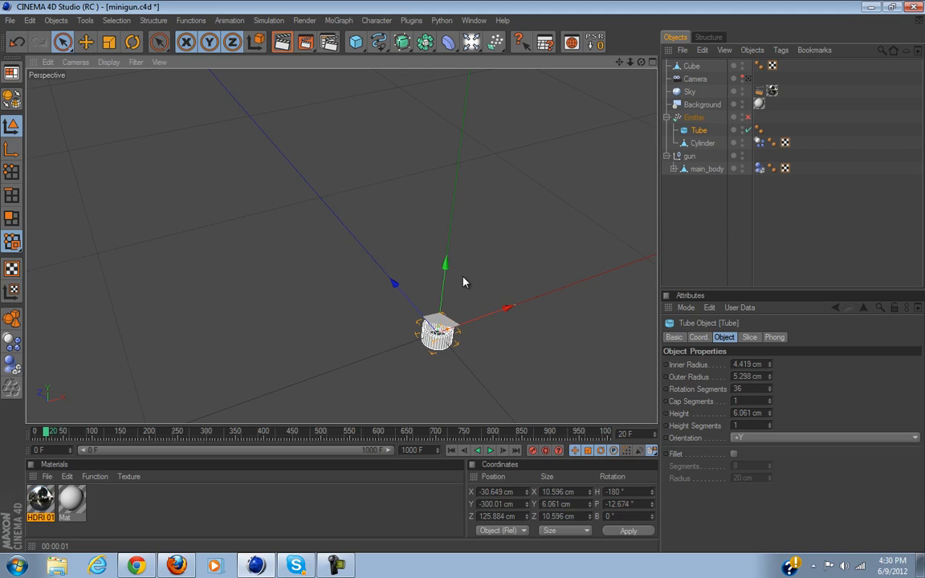
Shrink the Tube into a thin ring with inner radius 3.302 cm, outer radius 3.822 cm and height 0.974 cm.
scroll(488, 366, "up", 3)
middle_click_drag(488, 366, 449, 267, "alt")
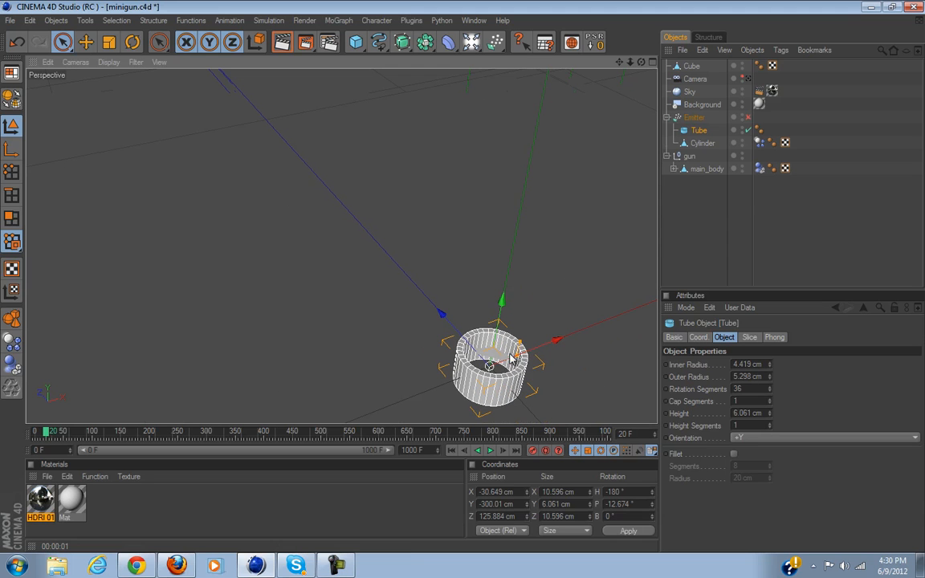
left_click_drag(493, 350, 462, 278)
left_click_drag(517, 352, 463, 277)
left_click_drag(510, 353, 463, 278)
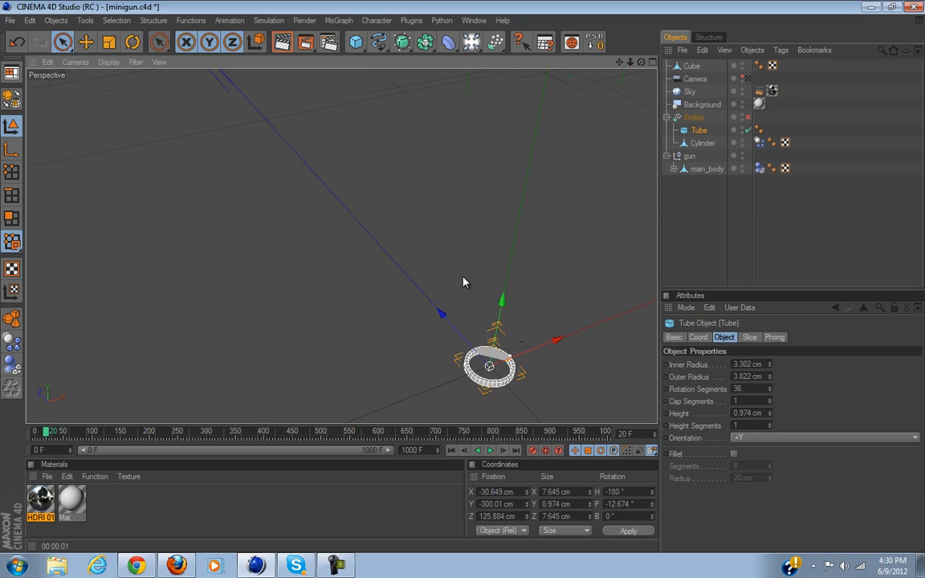
Enable the Emitter and play the simulation from the first frame to preview the rings and casings leaving the chute.
right_click_drag(462, 277, 462, 346, "alt")
left_click_drag(463, 350, 382, 199, "alt")
middle_click_drag(329, 186, 473, 325, "alt")
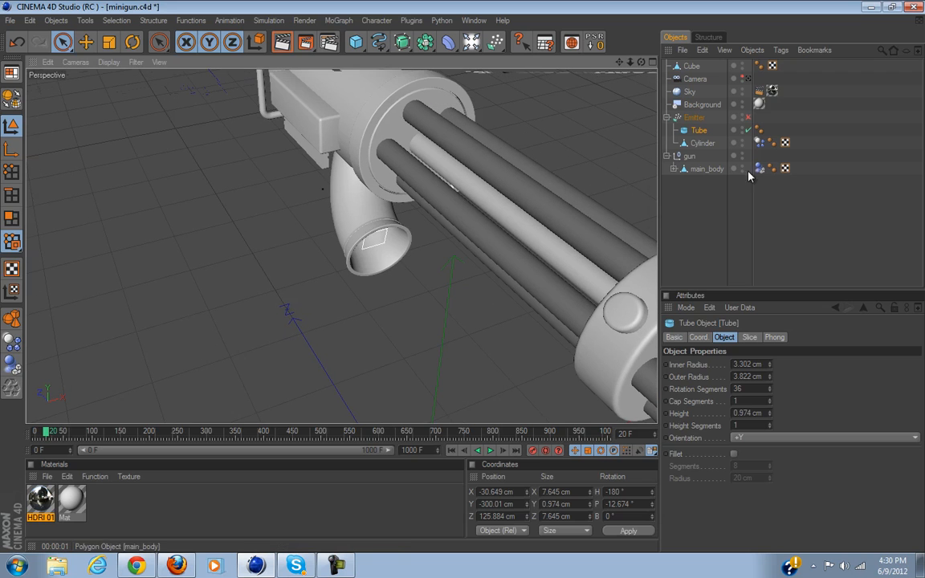
left_click(748, 118)
left_click_drag(465, 372, 493, 413, "alt")
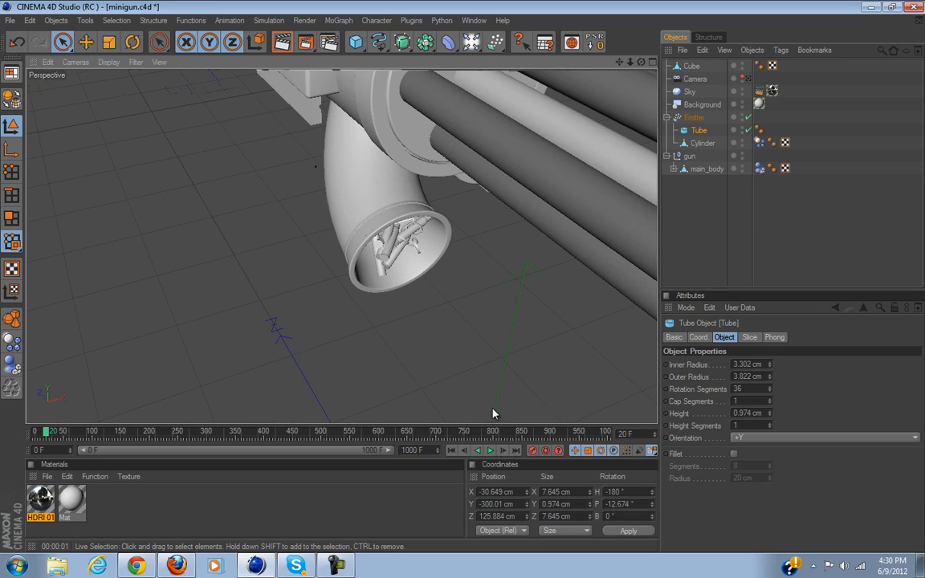
left_click(452, 451)
left_click(490, 452)
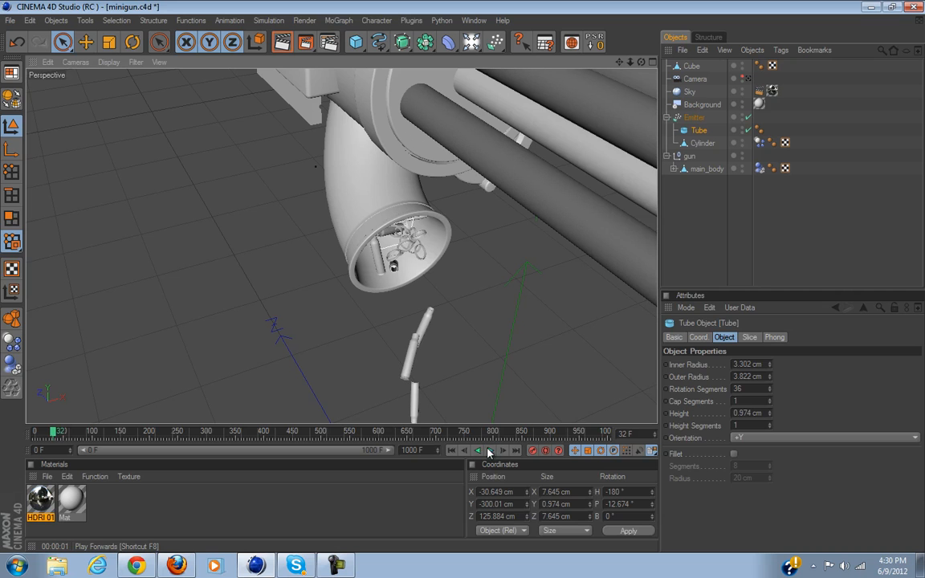
left_click(463, 453)
Copy the Cylinder's Dynamics Body tag onto the Tube and replay the simulation to inspect the falling rings and casings.
left_click(701, 143)
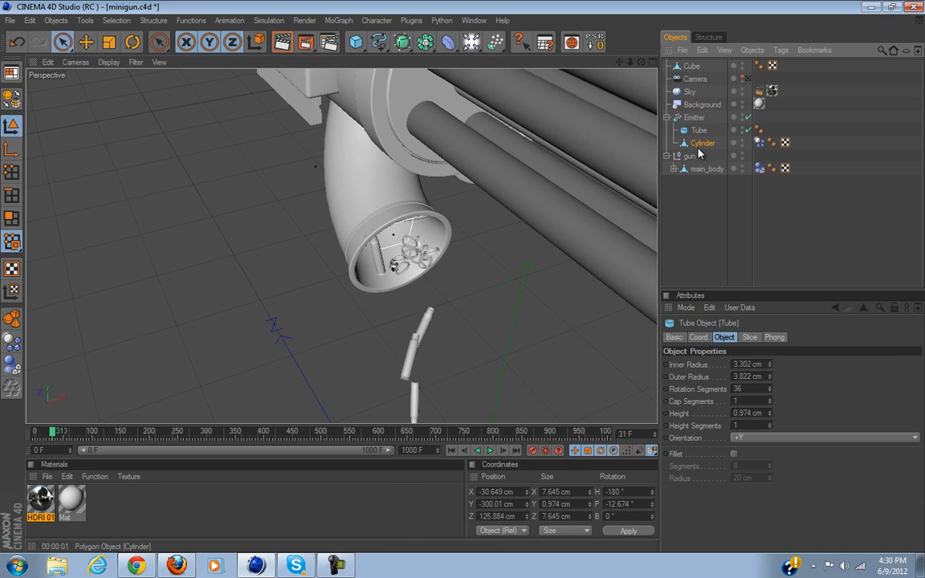
left_click(772, 130)
left_click(452, 452)
left_click(452, 452)
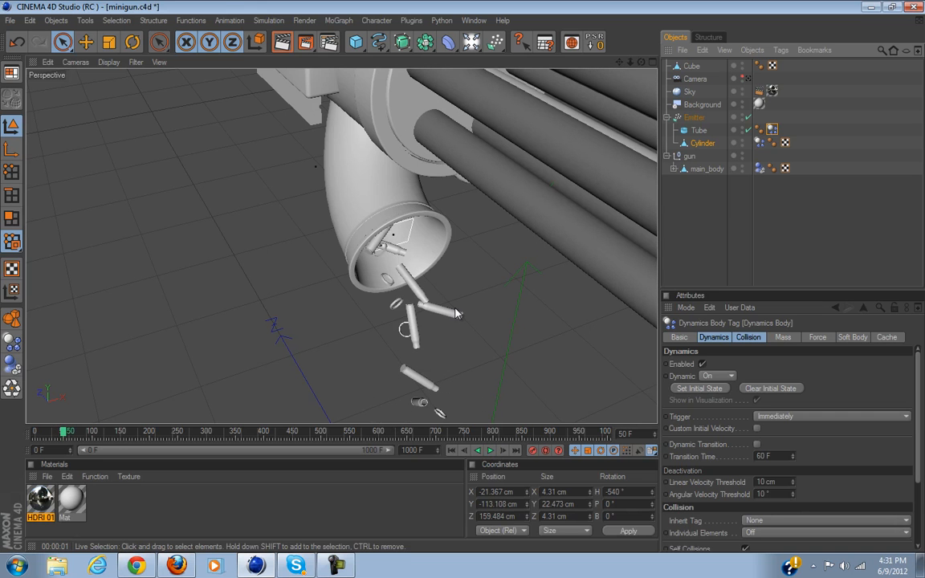
scroll(454, 309, "down", 5)
left_click_drag(452, 313, 429, 303, "alt")
scroll(430, 304, "up", 8)
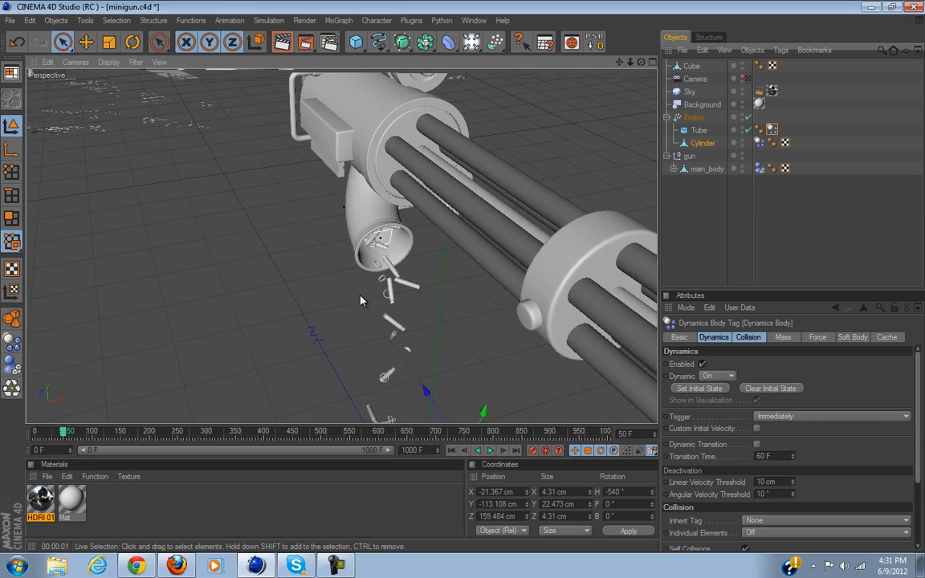
middle_click_drag(422, 289, 405, 289, "alt")
Set the Emitter's particle speed to 20 cm and replay the simulation from the start to check the ejection.
left_click(700, 131)
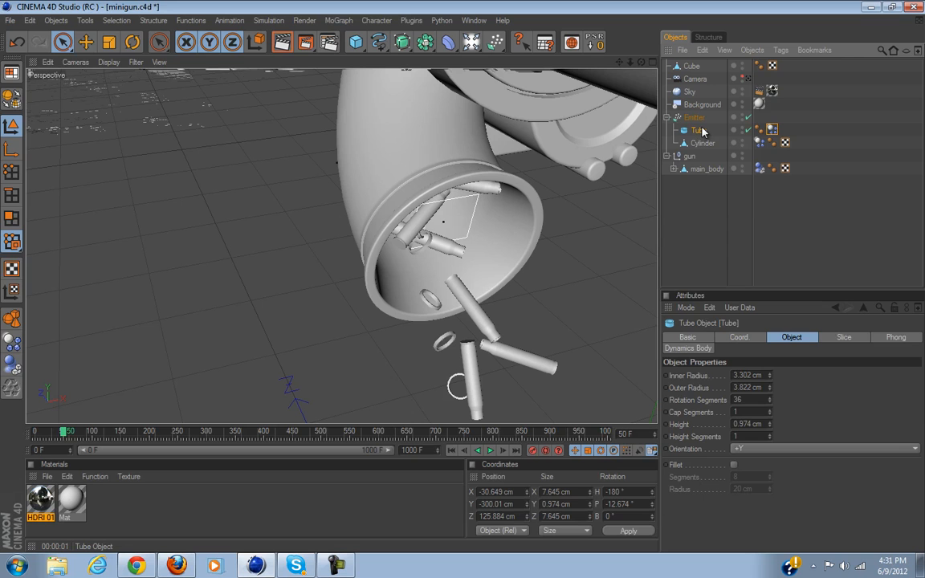
left_click(694, 117)
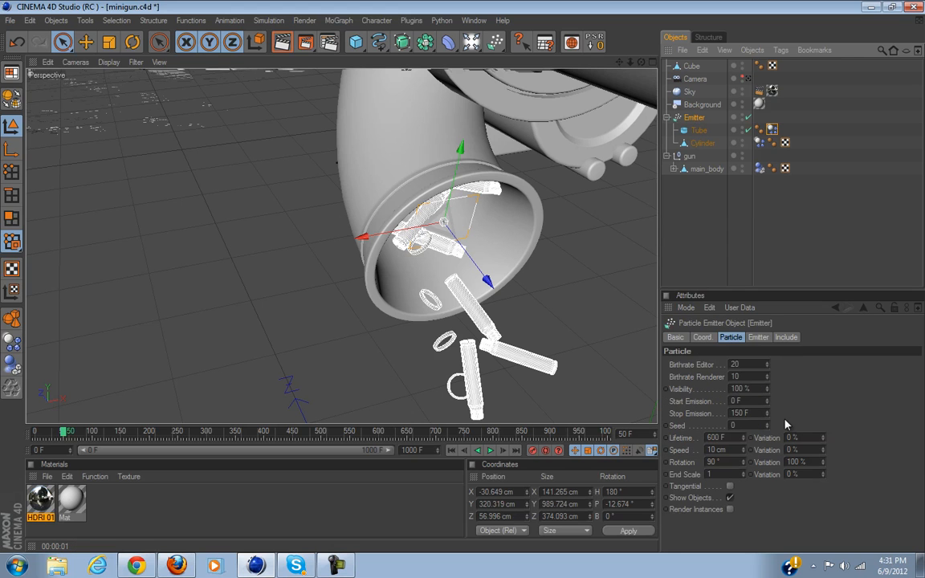
left_click(740, 450)
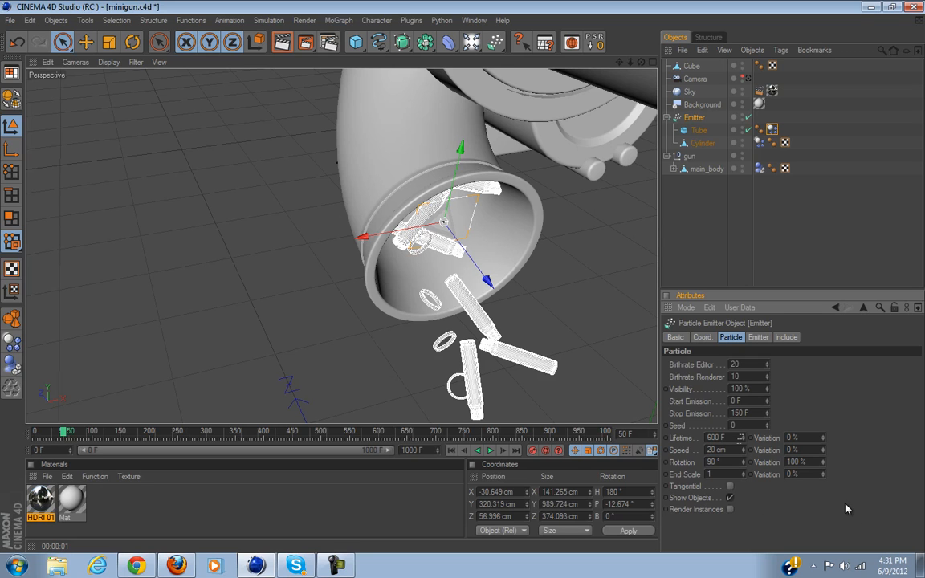
left_click(452, 451)
left_click(491, 450)
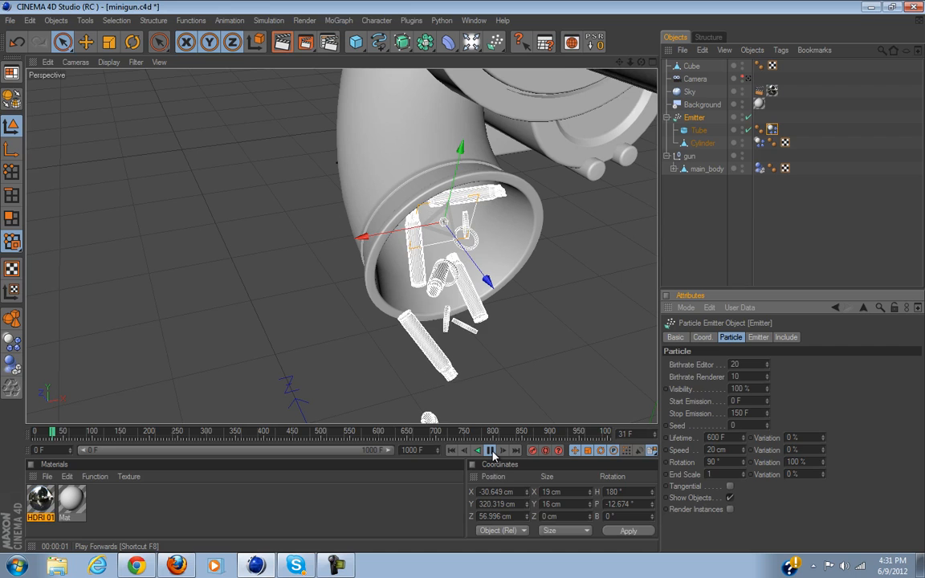
left_click(491, 451)
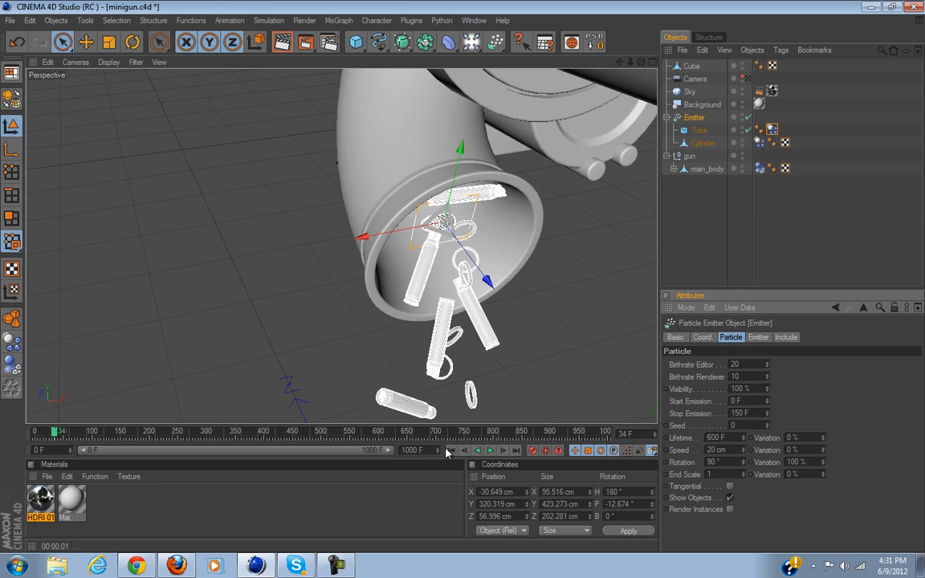
left_click(452, 451)
Set the Emitter's particle speed to 15 cm with 10% variation and its rotation variation to 89%.
left_click_drag(736, 448, 704, 450)
type("1")
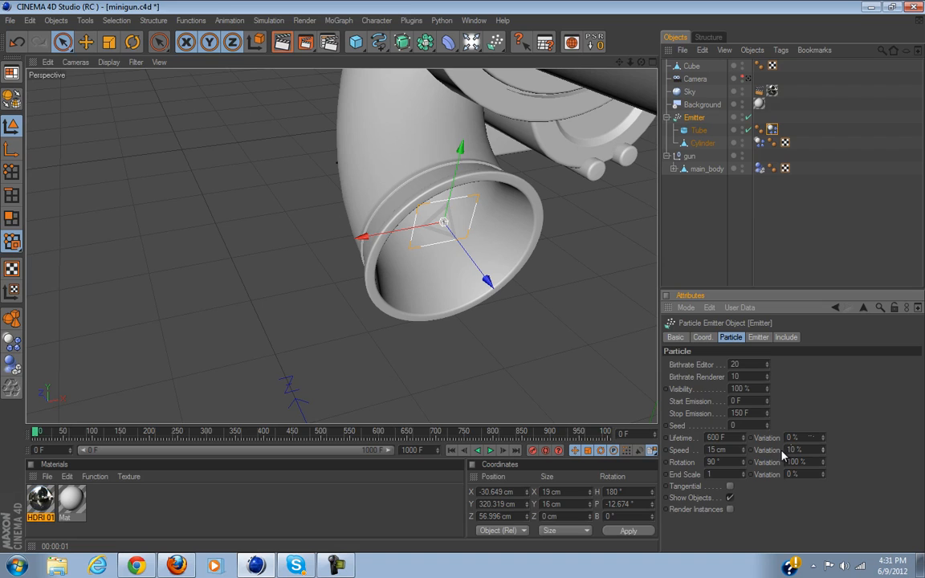
left_click(822, 464)
left_click(823, 464)
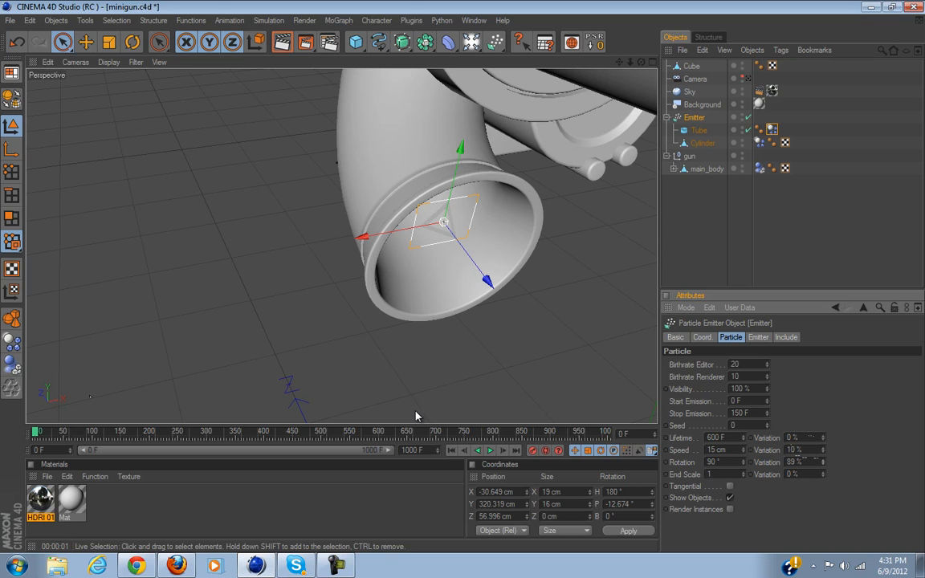
Examine the side of the gun body around the rectangular Cube box and the ejection chute below it.
scroll(347, 265, "down", 5)
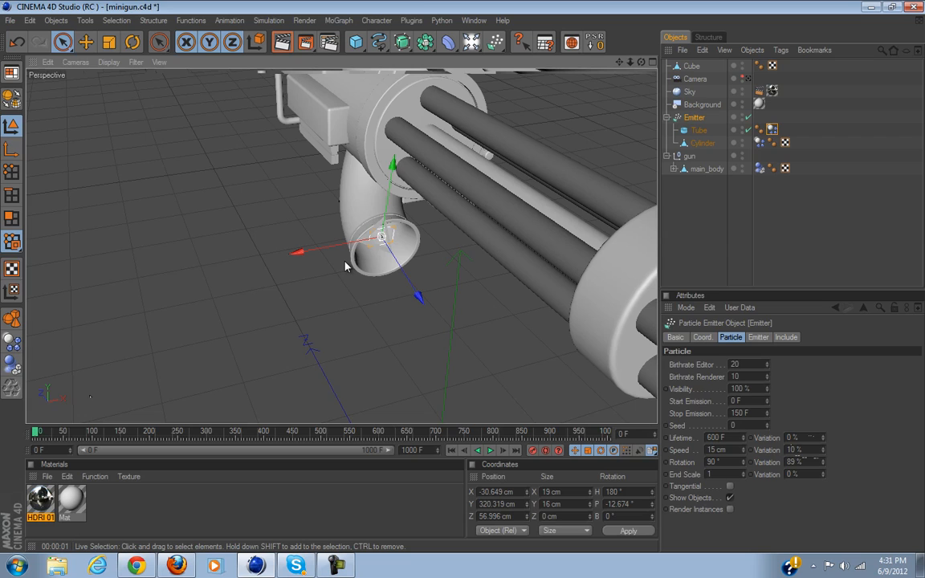
scroll(346, 263, "down", 3)
left_click_drag(347, 265, 497, 265, "alt")
left_click(855, 211)
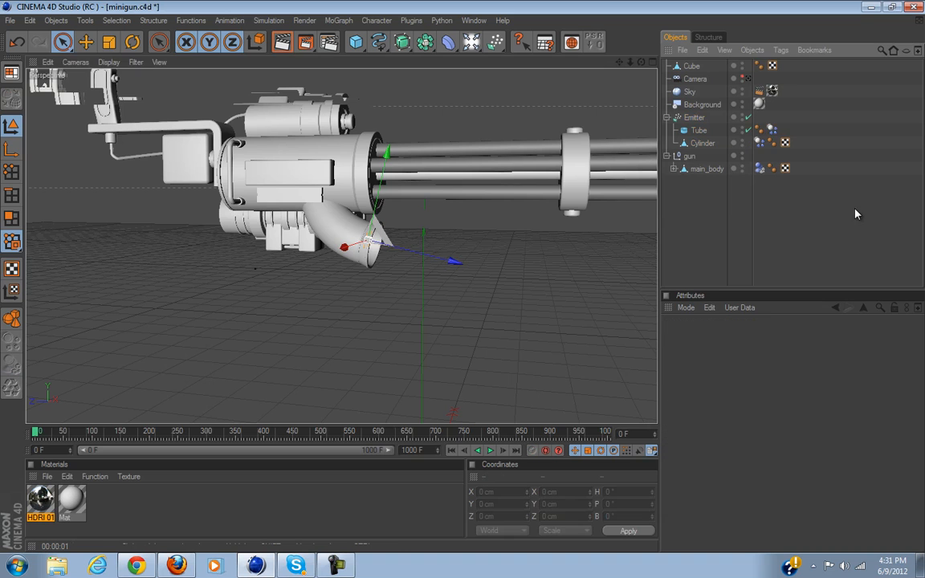
left_click_drag(273, 236, 311, 274, "alt")
middle_click_drag(306, 273, 333, 272, "alt")
scroll(332, 273, "up", 7)
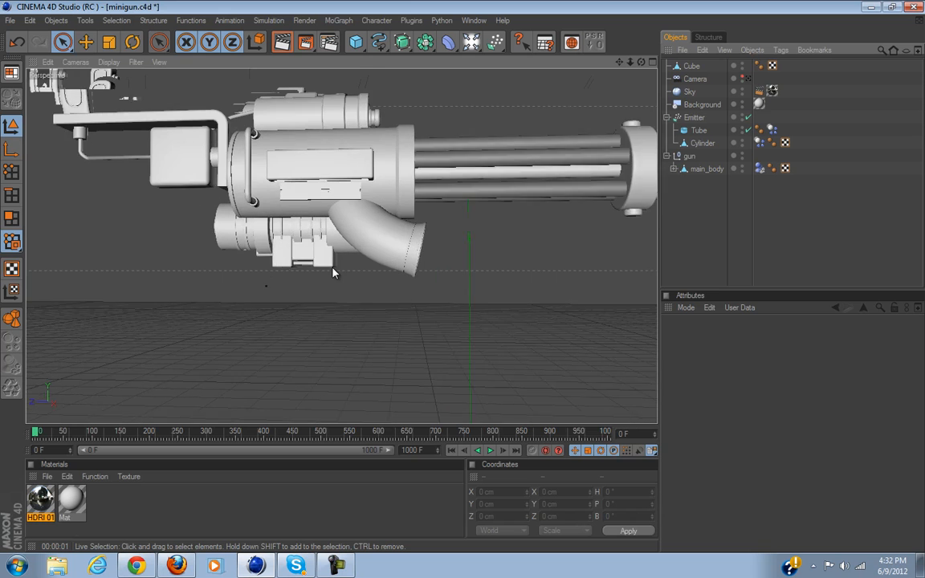
scroll(338, 264, "down", 4)
mouse_move(344, 195)
middle_mouse_down("alt")
mouse_move(464, 285)
mouse_move(343, 195)
middle_mouse_up("alt")
left_click(313, 193)
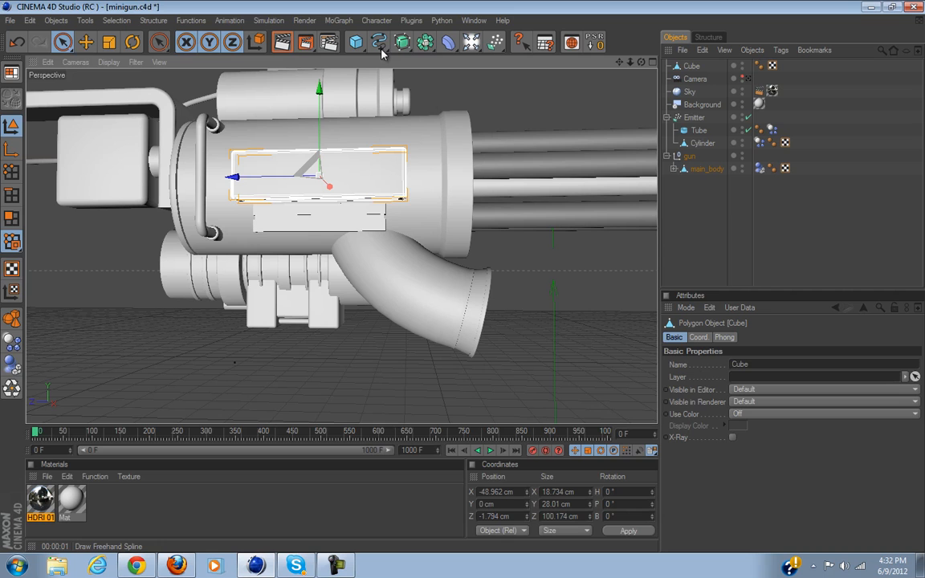
right_click_drag(476, 327, 398, 332, "alt")
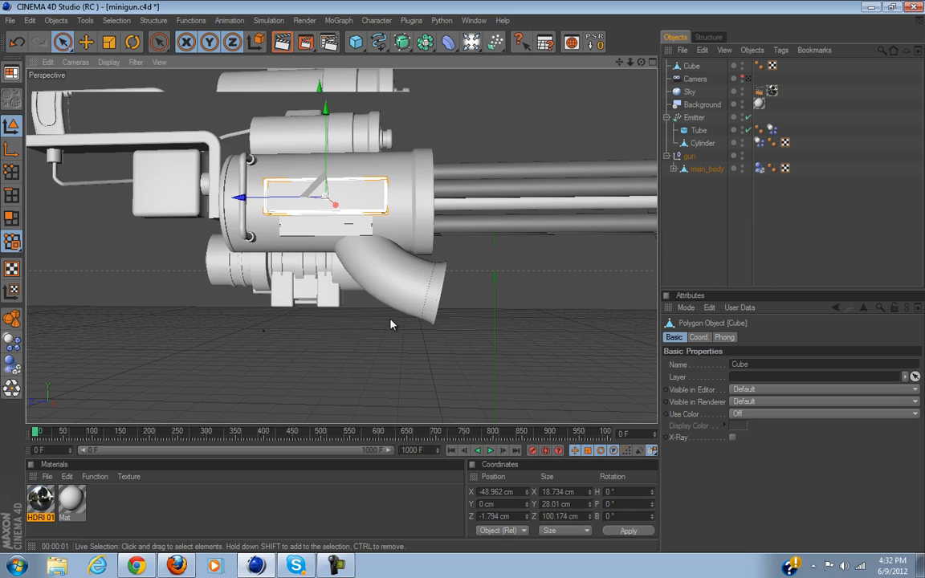
scroll(391, 324, "up", 3)
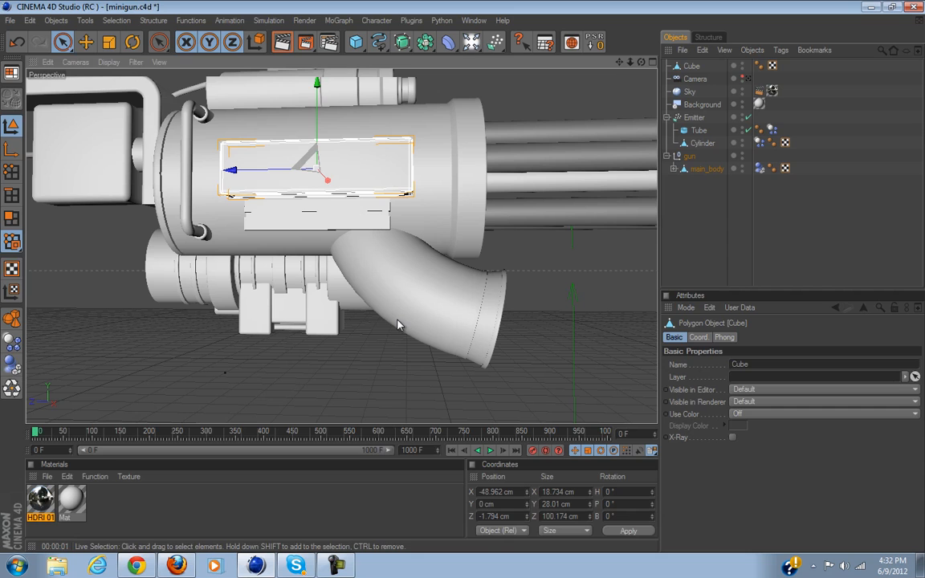
Draw a two-point Bezier spline about 383 cm long in the Right view, from the gun body straight down to near the floor.
left_click(887, 203)
left_click(379, 42)
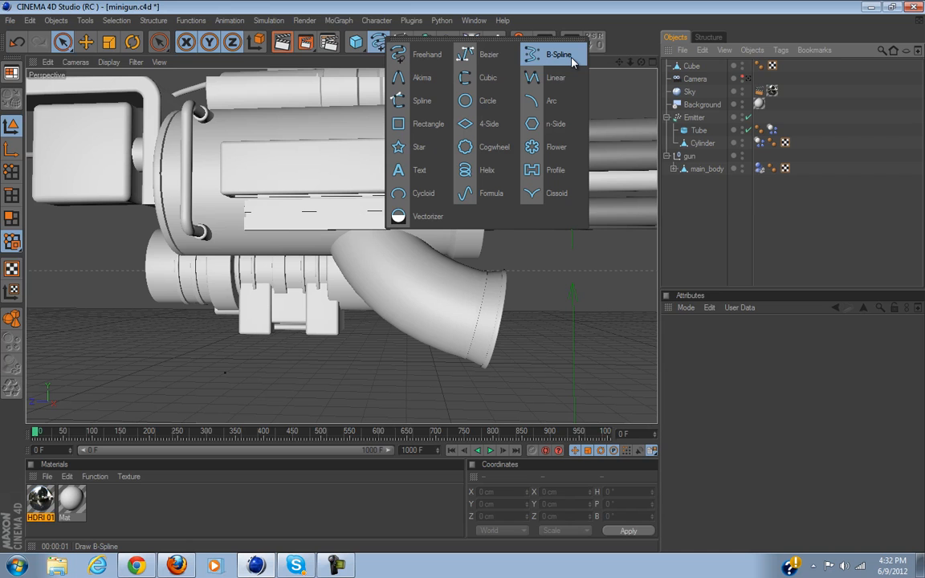
left_click(489, 55)
scroll(437, 145, "down", 3)
left_click(652, 61)
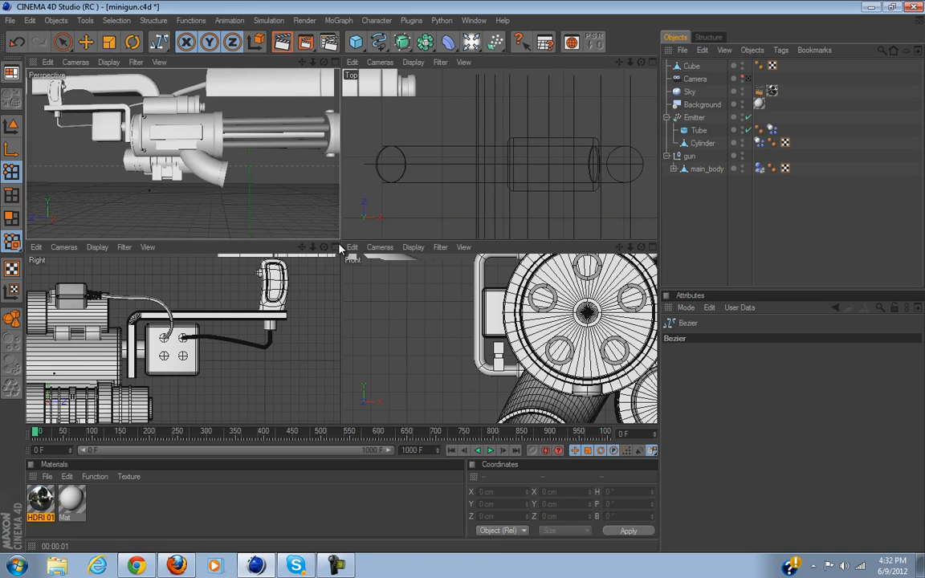
left_click(336, 247)
scroll(338, 277, "down", 3)
middle_click_drag(436, 314, 485, 260, "alt")
left_click(322, 201)
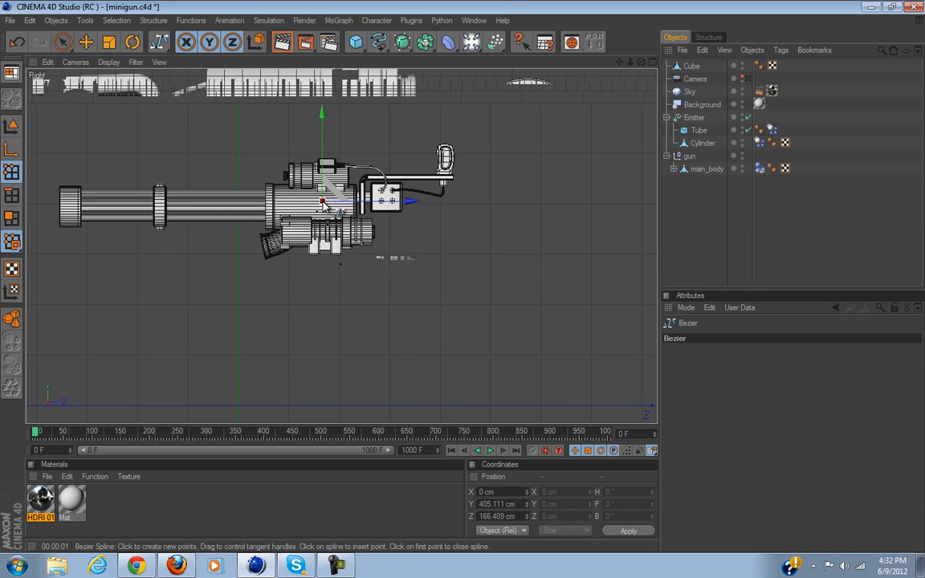
left_click(319, 393)
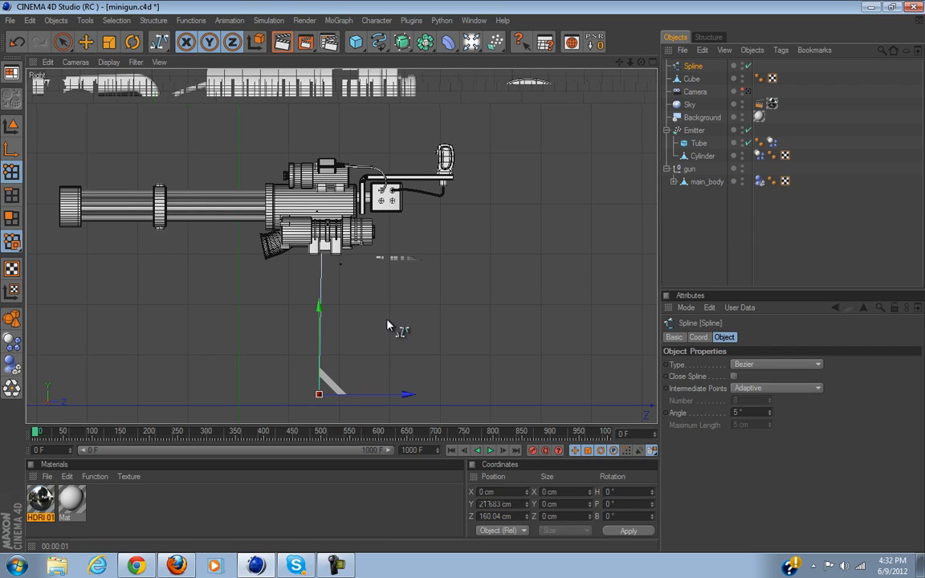
Move the whole spline out beside the gun along X to about -122 cm.
left_click(652, 62)
left_click(335, 62)
left_click_drag(377, 161, 392, 134, "alt")
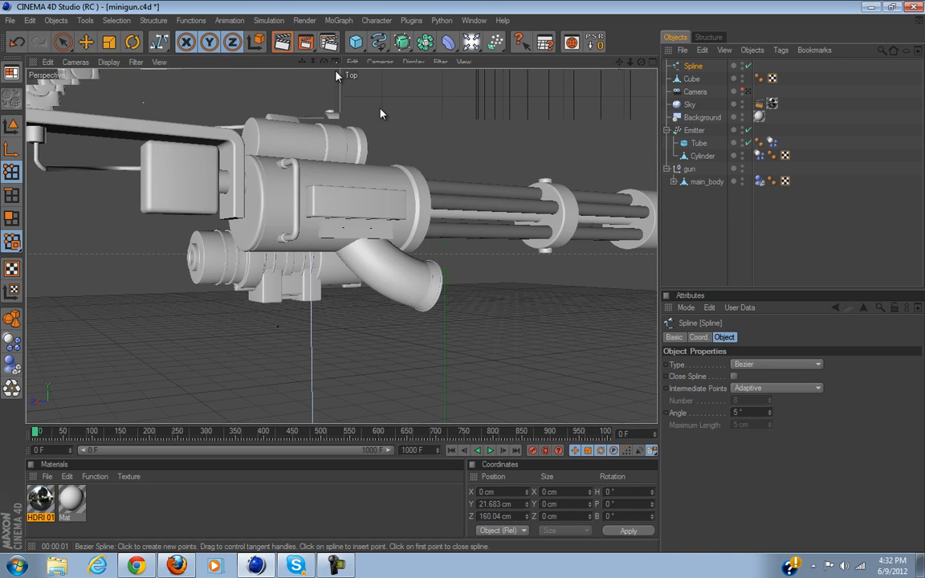
left_click(86, 42)
left_click(11, 124)
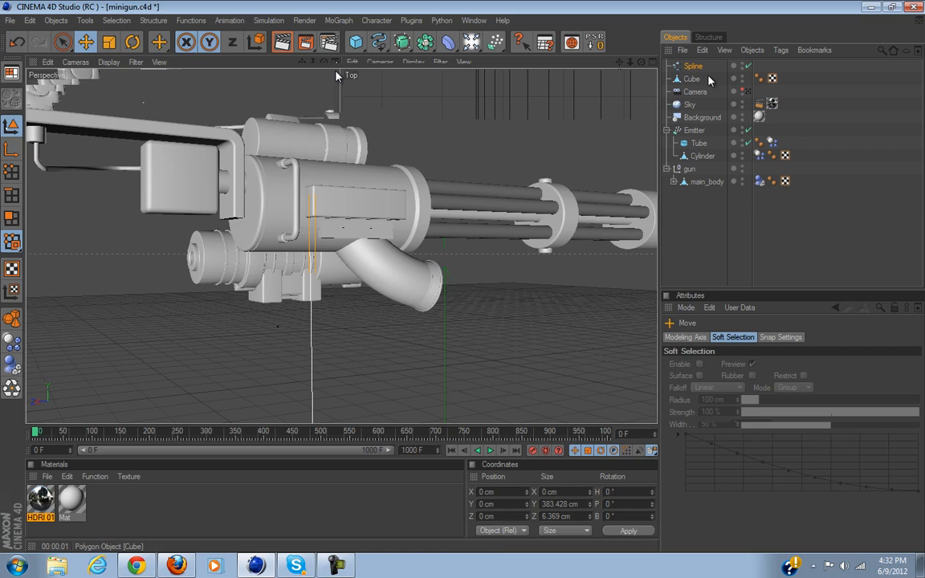
scroll(383, 324, "down", 3)
left_click_drag(357, 399, 387, 411)
scroll(370, 347, "up", 5)
left_click_drag(452, 269, 584, 161, "alt")
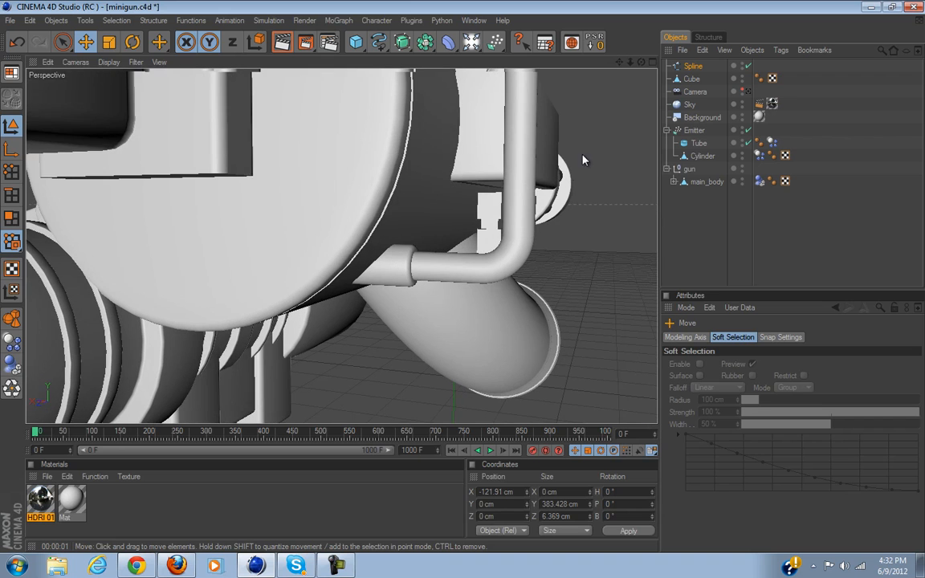
Move the spline's object axis up to the spline's upper end in the Front view.
left_click(652, 62)
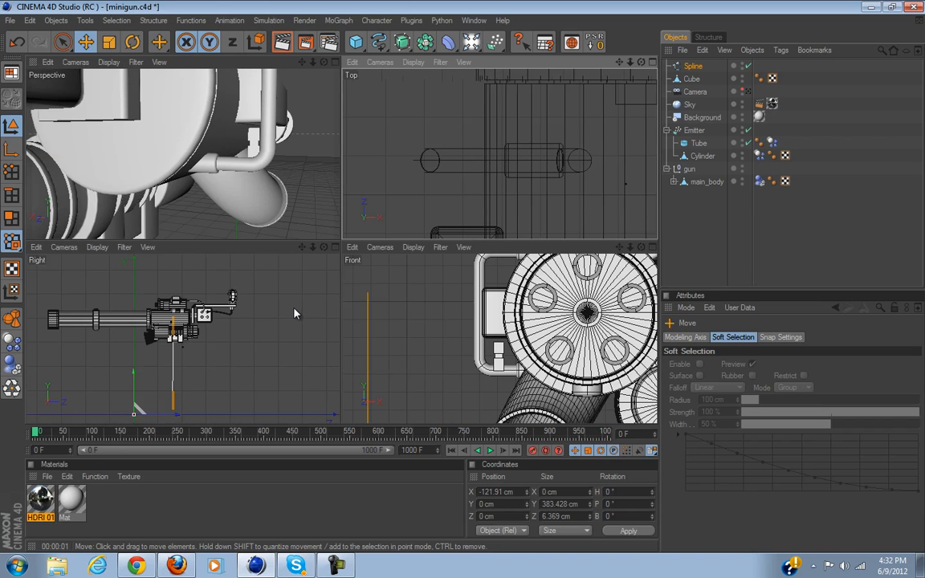
scroll(434, 293, "down", 6)
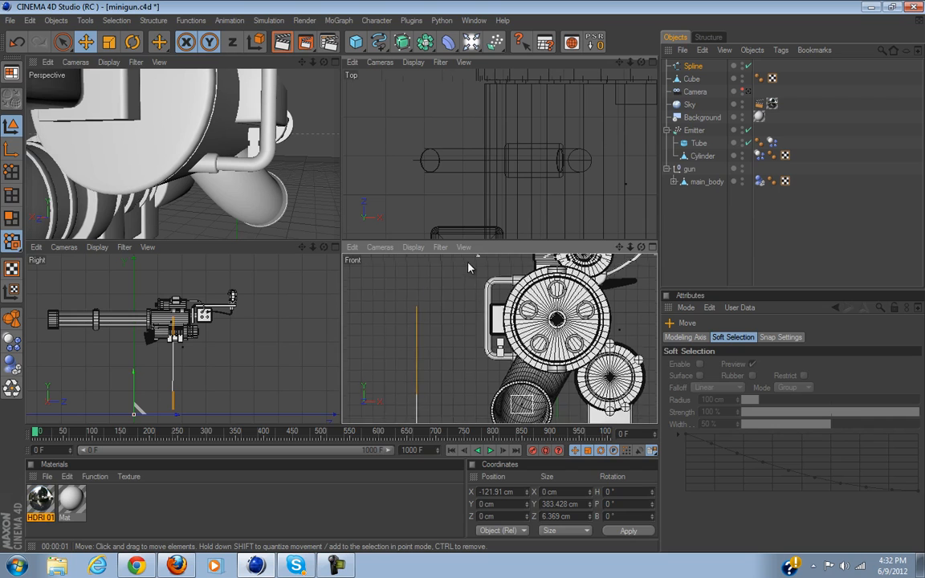
scroll(479, 334, "down", 4)
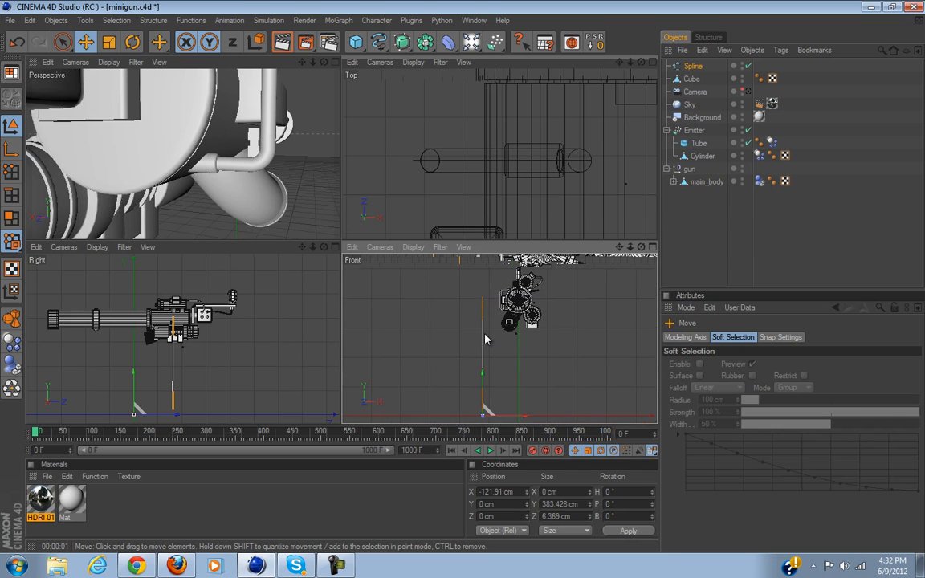
left_click(651, 248)
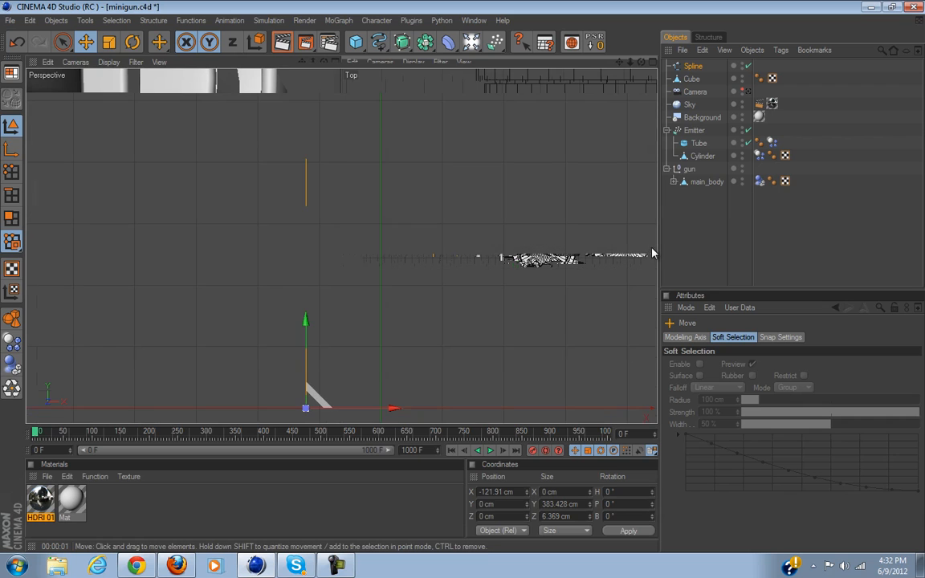
scroll(285, 204, "up", 2)
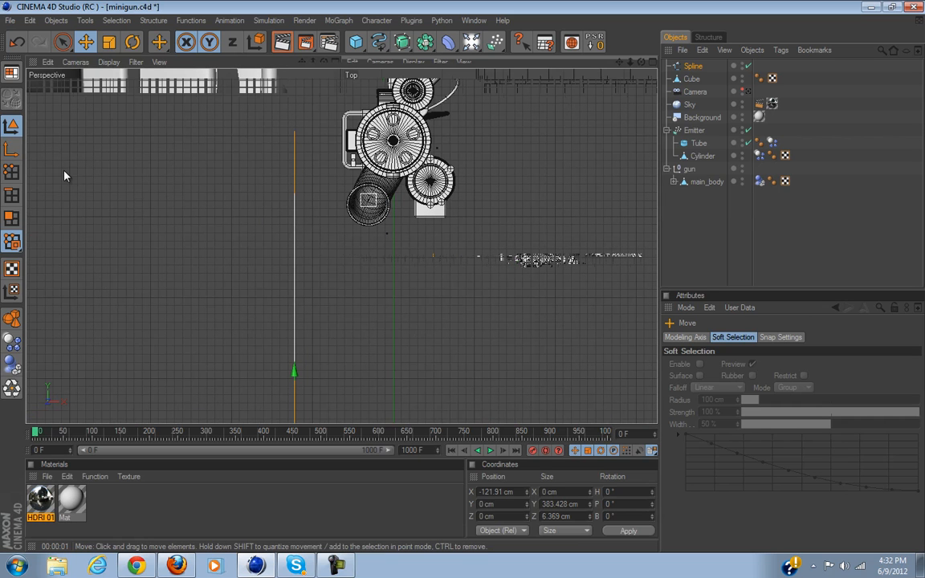
left_click(11, 149)
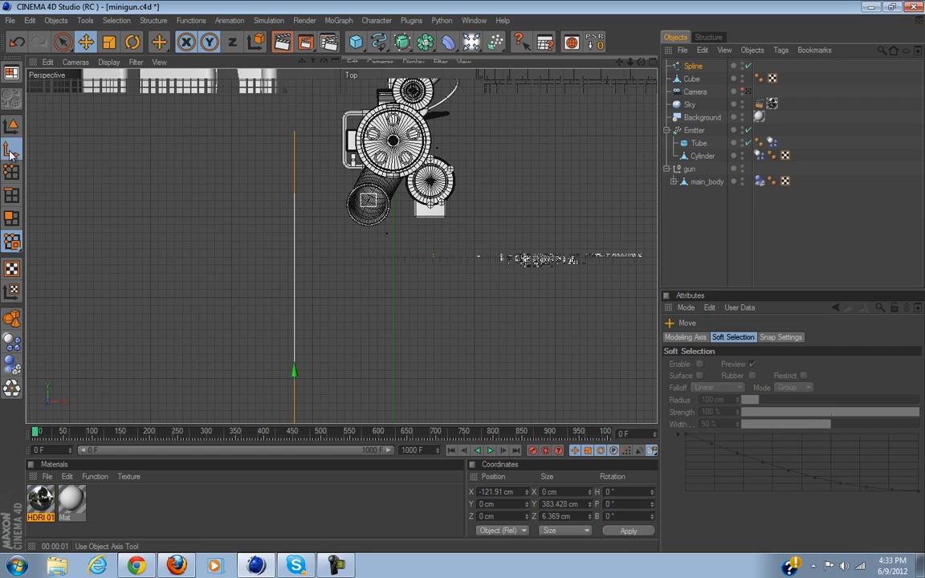
left_click_drag(293, 401, 462, 281)
middle_click_drag(297, 308, 462, 285, "alt")
Move the spline along X to about -49.6 cm in the Front view, in line with the box on the gun's side.
left_click(11, 125)
right_click_drag(355, 360, 413, 370, "alt")
middle_click_drag(416, 381, 452, 226, "alt")
left_click_drag(383, 200, 463, 281)
left_click_drag(510, 149, 488, 145)
scroll(488, 152, "down", 2)
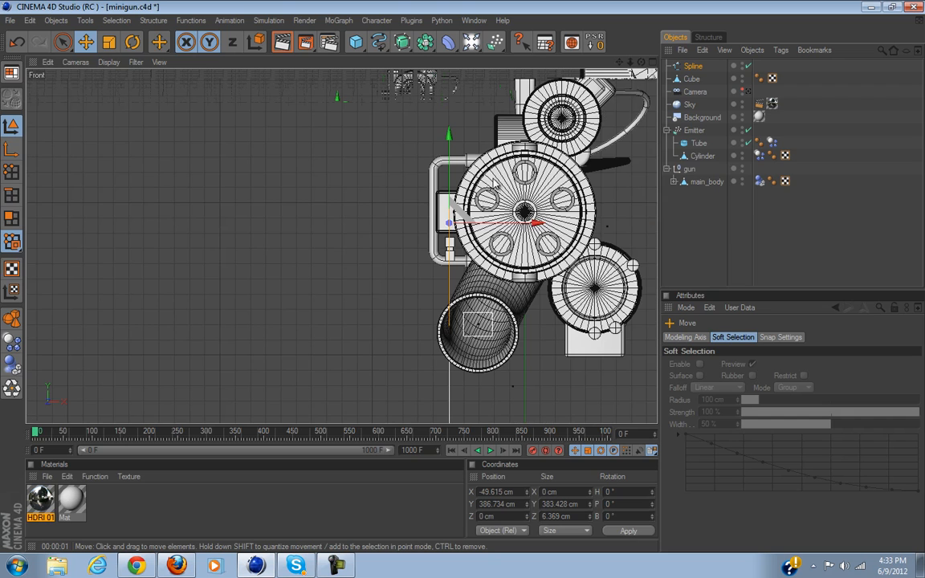
Deselect the spline and hide the gun object in the Perspective view.
left_click(652, 62)
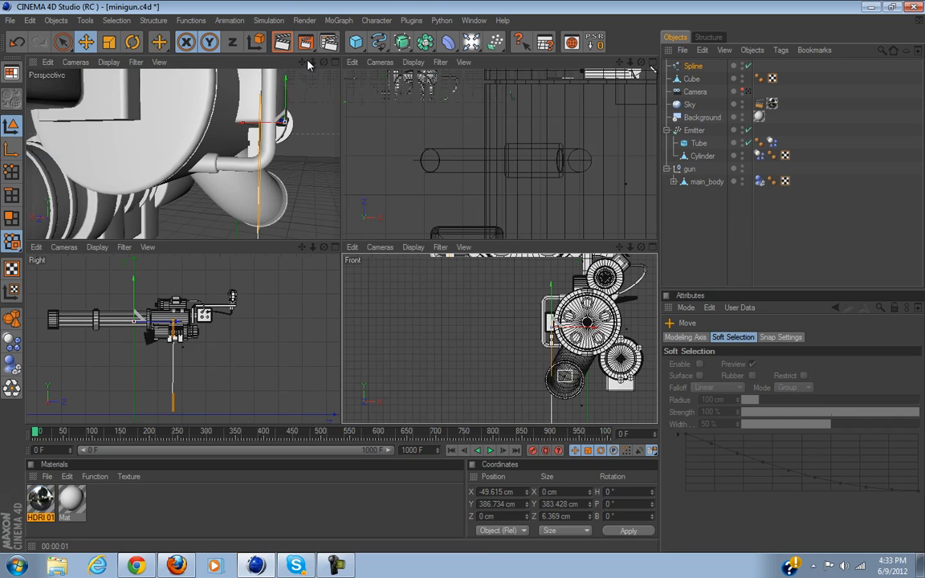
left_click(335, 62)
mouse_move(482, 277)
left_mouse_down("alt")
mouse_move(454, 277)
mouse_move(344, 150)
left_mouse_up("alt")
right_click_drag(344, 149, 373, 219, "alt")
scroll(373, 215, "up", 5)
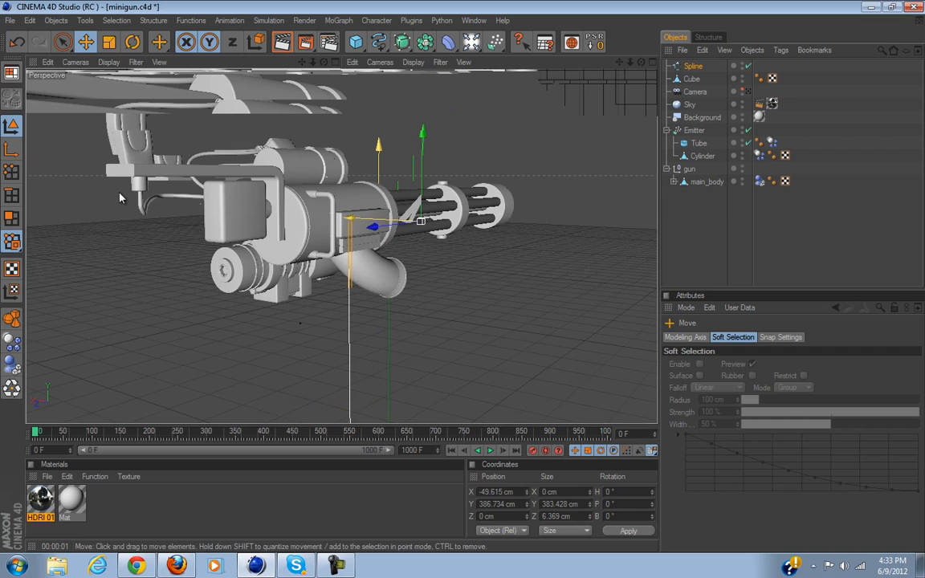
left_click(766, 209)
left_click_drag(494, 303, 463, 275, "alt")
scroll(384, 328, "up", 5)
scroll(333, 353, "up", 3)
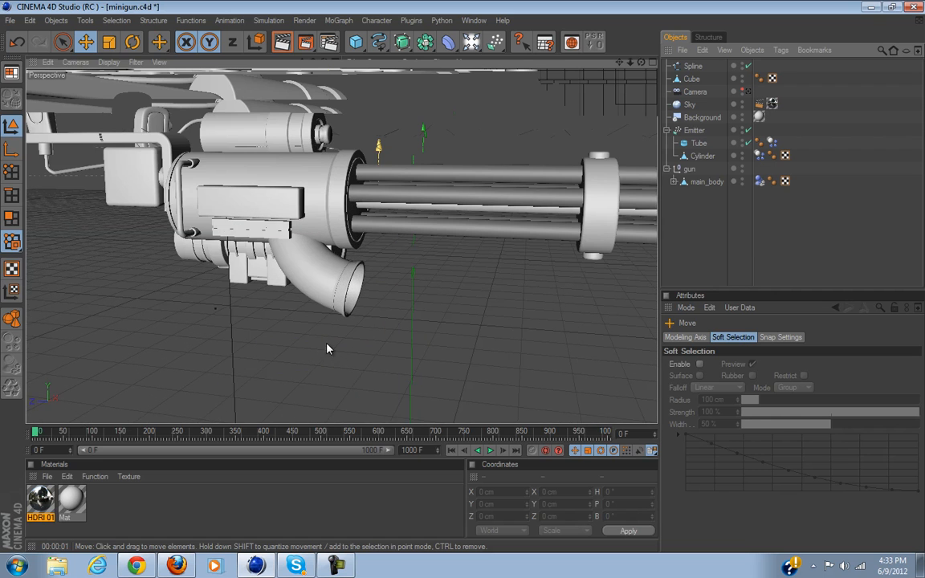
scroll(316, 339, "up", 3)
scroll(317, 339, "up", 5)
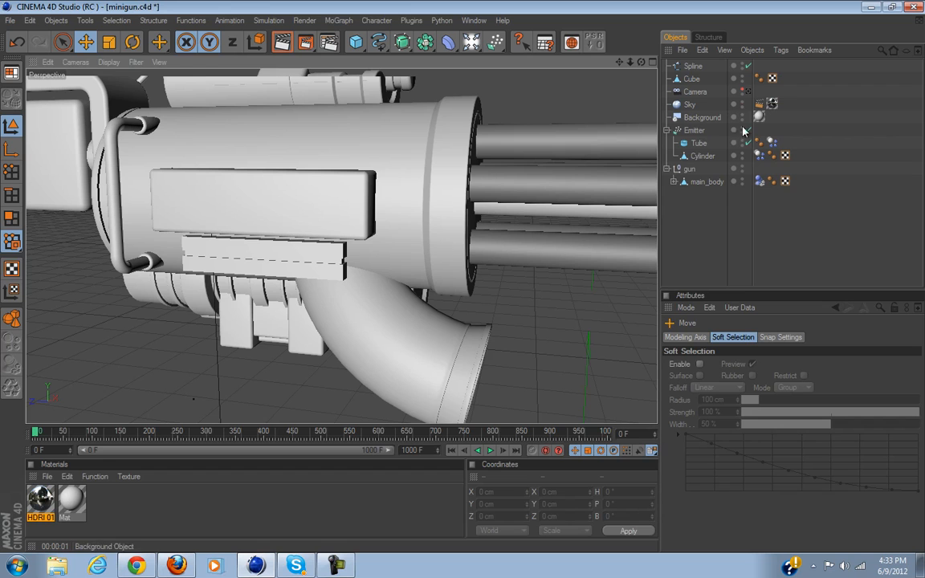
left_click(742, 167)
left_click(742, 166)
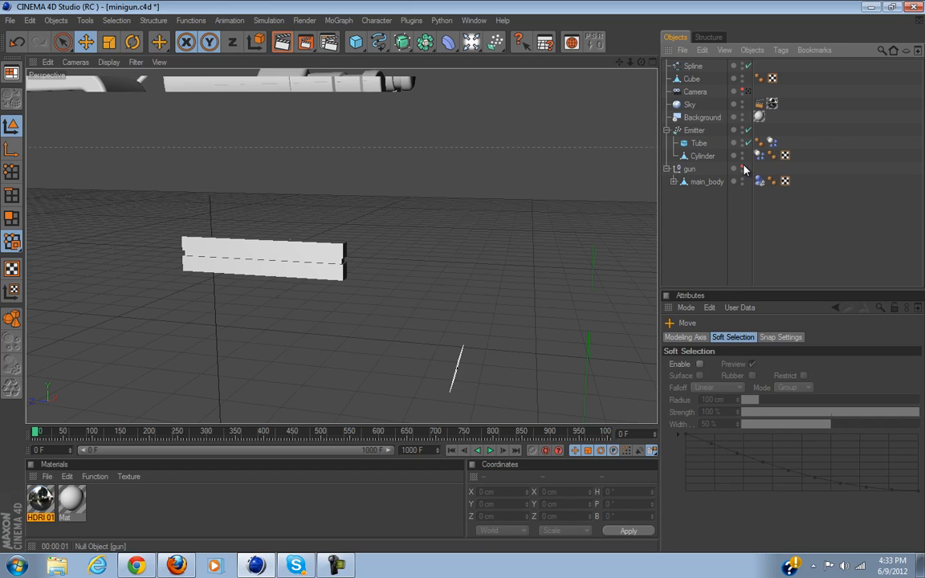
left_click(692, 66)
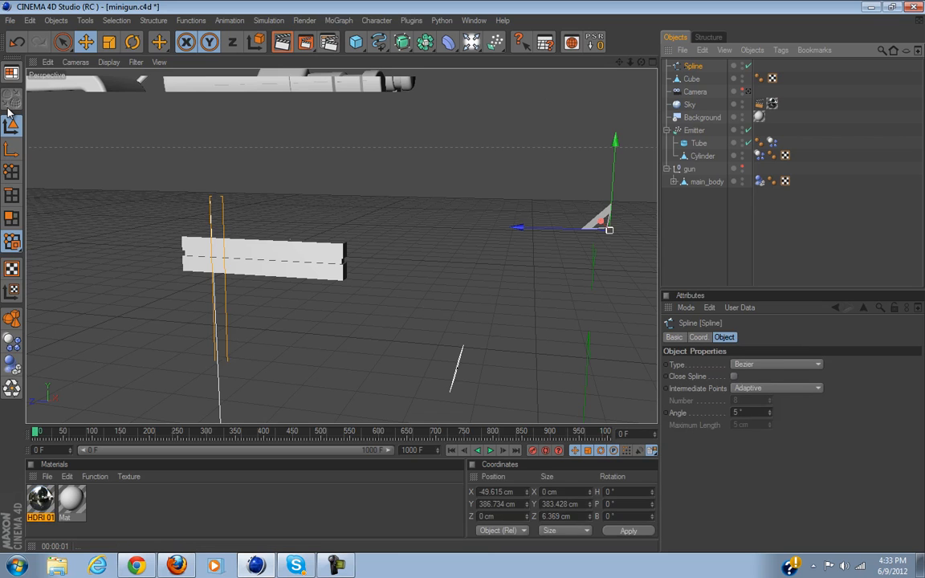
left_click(6, 174)
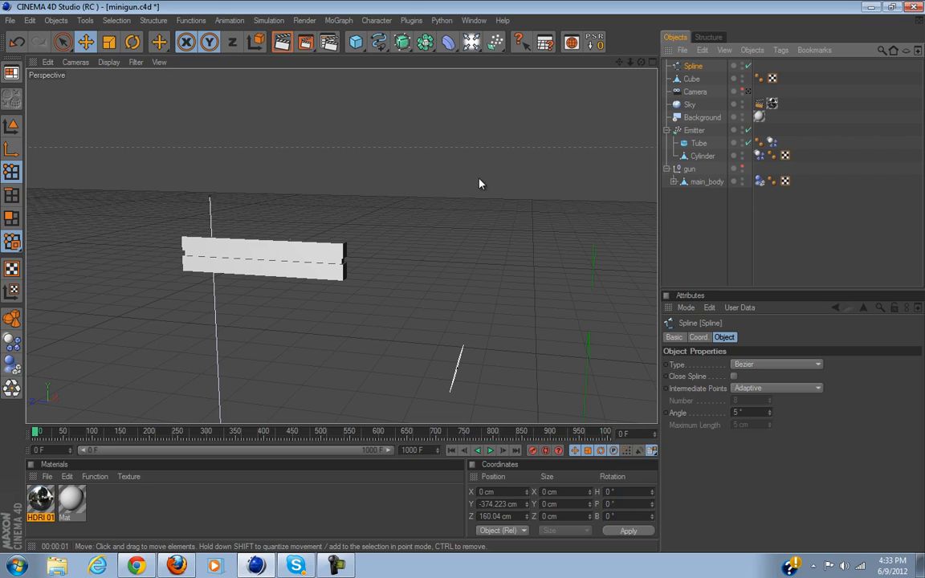
right_click(704, 69)
mouse_move(725, 73)
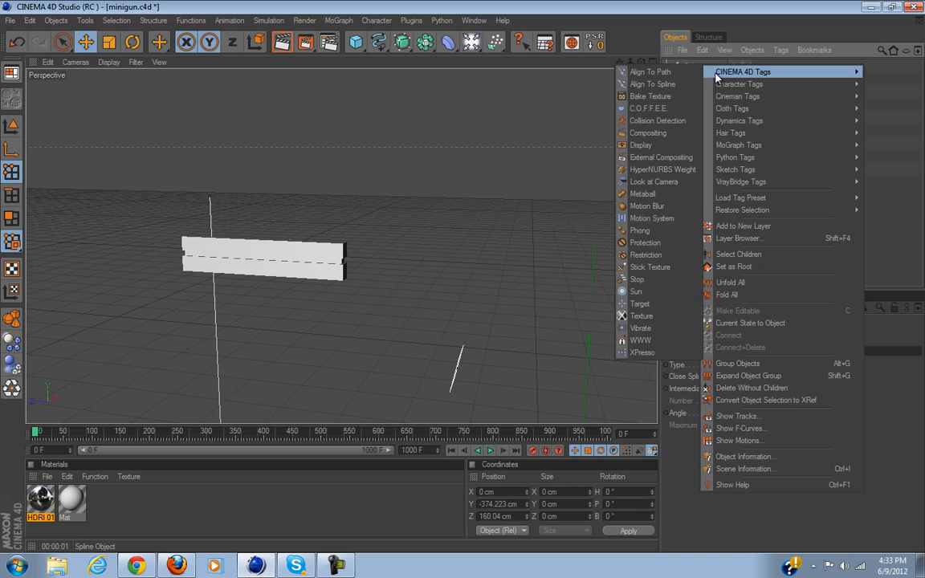
left_click(888, 209)
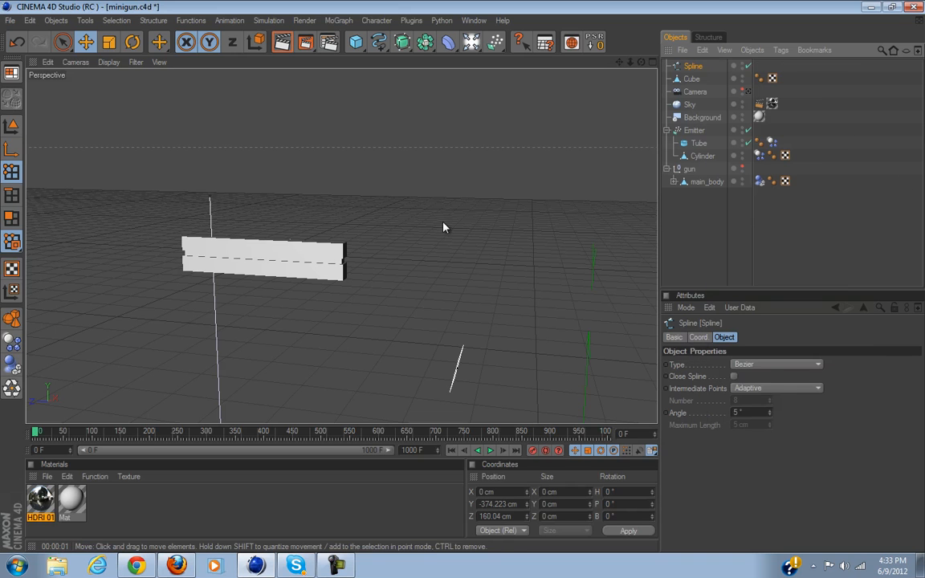
Select the flat bar named Cube and add a new cube primitive at its position as its parent.
left_click(287, 270)
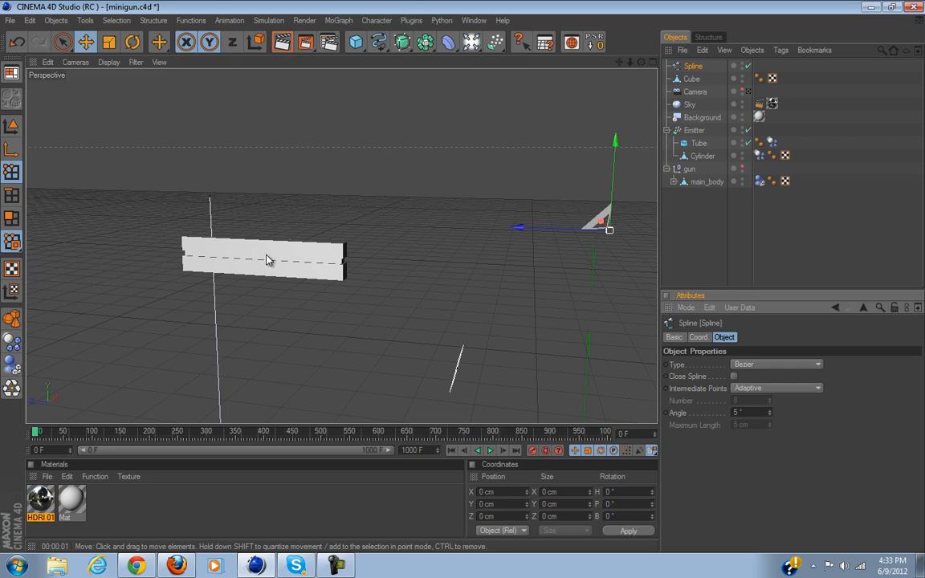
left_click(268, 260)
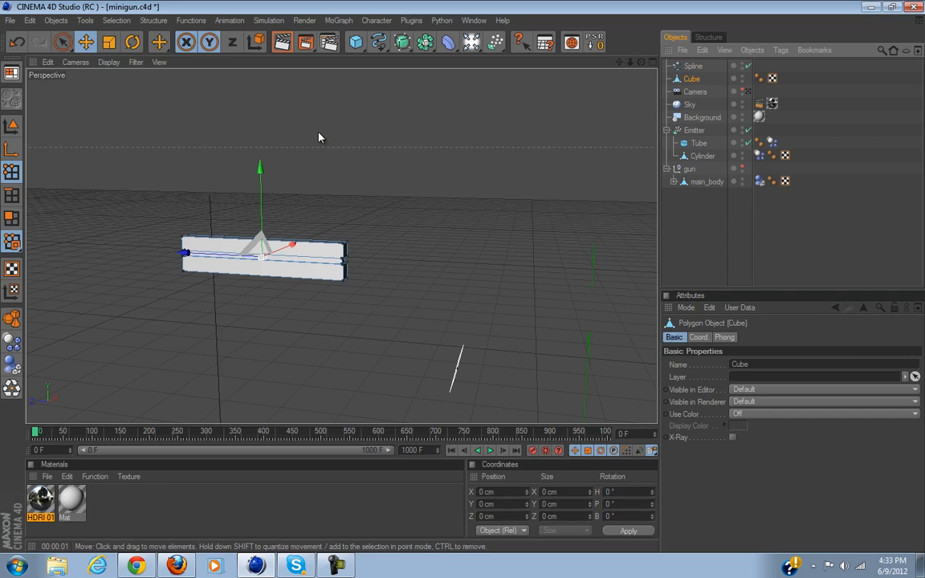
left_click(356, 42, "alt")
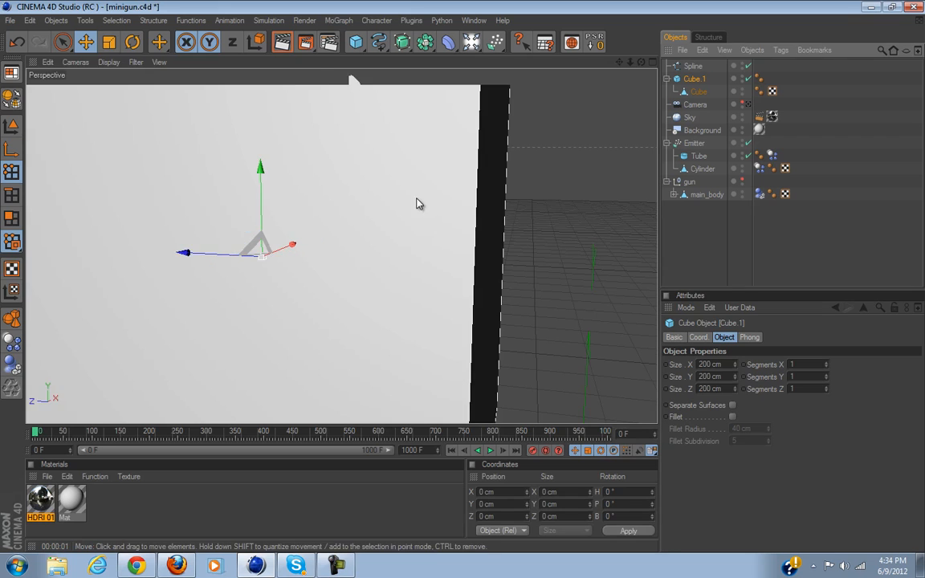
scroll(417, 204, "down", 3)
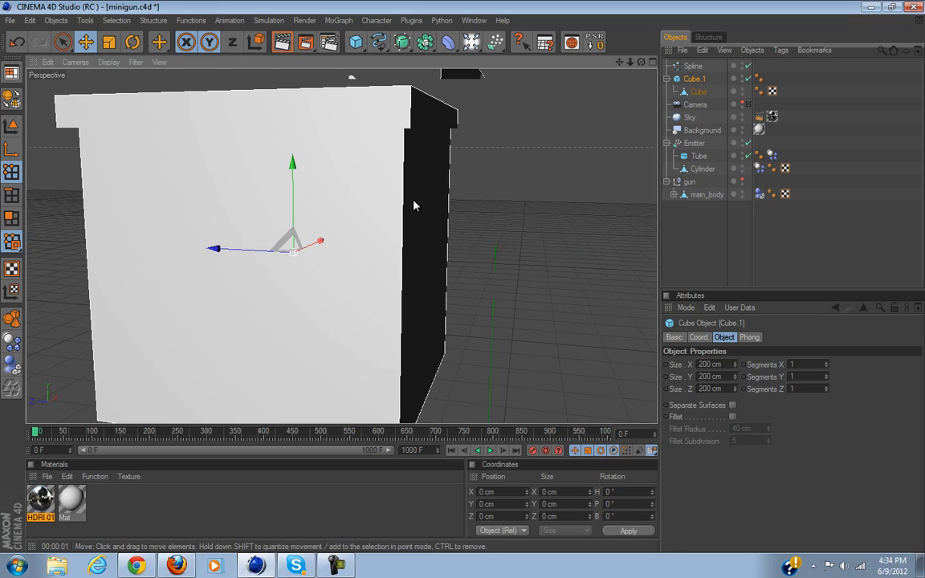
Scale the new cube, together with its child, down uniformly to about 5.6 cm in model mode.
left_click(12, 127)
left_click(107, 43)
mouse_move(474, 293)
left_mouse_down()
mouse_move(373, 313)
mouse_move(241, 321)
mouse_move(478, 274)
mouse_move(449, 280)
mouse_move(464, 282)
left_mouse_up()
middle_click_drag(409, 285, 477, 287, "alt")
scroll(404, 305, "up", 5)
Move the small cube up along Y to about 404.7 cm and along Z to about 162 cm, above the spline's upper end.
left_click(86, 42)
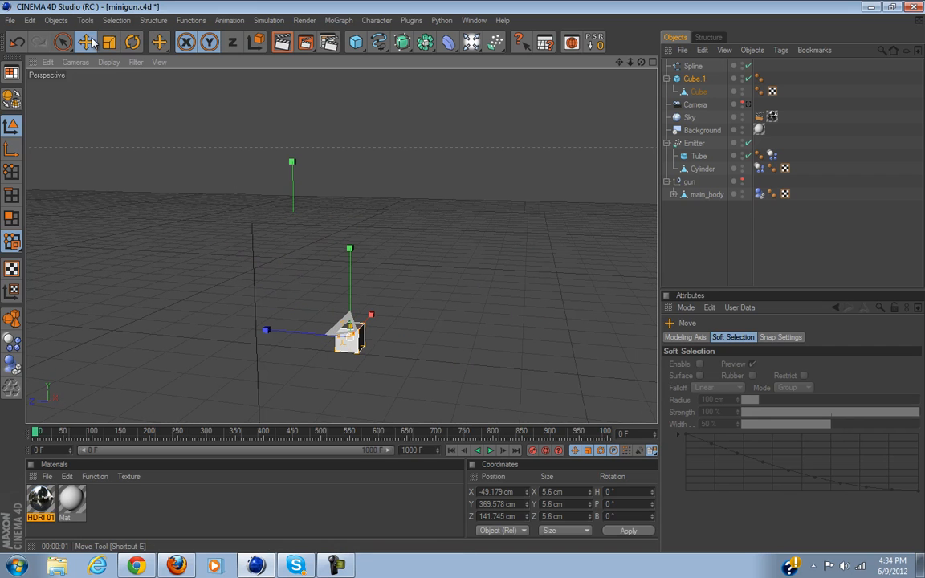
left_click_drag(347, 264, 347, 117)
left_click_drag(290, 188, 205, 185)
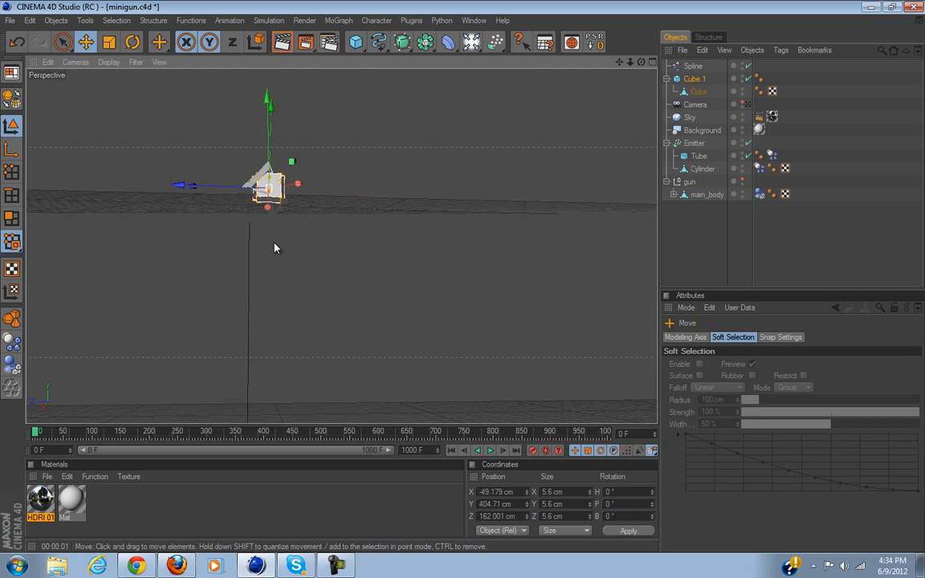
scroll(278, 248, "up", 4)
scroll(283, 247, "down", 3)
Lower the small cube to about 398.1 cm in Y and shift it along X to about -45.9 cm, towards the spline.
left_click_drag(467, 221, 464, 282, "alt")
middle_click_drag(262, 289, 338, 380, "alt")
scroll(274, 301, "up", 3)
left_click_drag(460, 286, 278, 306, "alt")
scroll(296, 296, "down", 3)
middle_click_drag(295, 295, 464, 281, "alt")
left_click_drag(334, 213, 462, 278)
left_click_drag(287, 319, 464, 282)
mouse_move(464, 283)
left_mouse_down("alt")
mouse_move(473, 281)
mouse_move(463, 277)
mouse_move(459, 287)
mouse_move(463, 280)
left_mouse_up("alt")
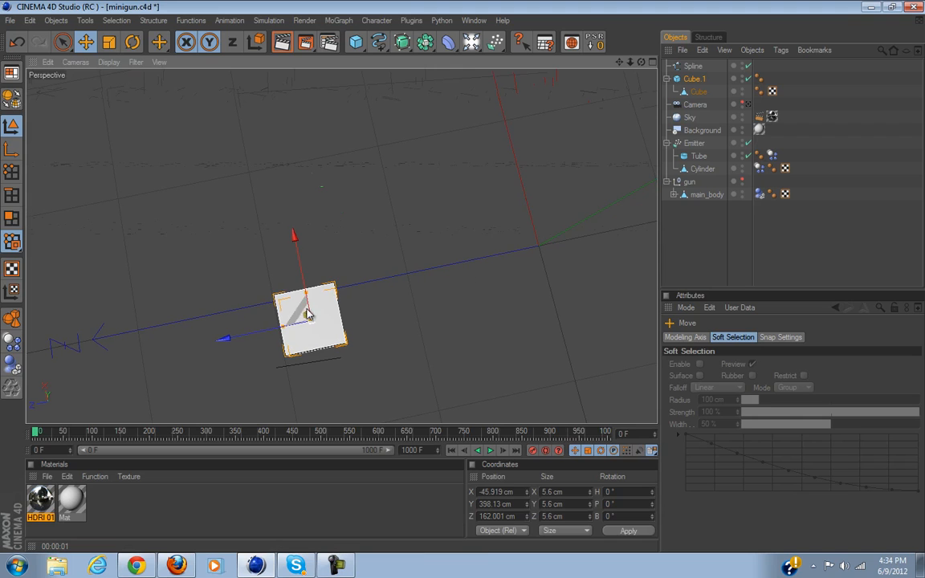
Fine-tune the small cube's position to about -46.7 cm in X and 163.2 cm in Z.
left_click_drag(302, 277, 464, 281)
left_click_drag(265, 346, 464, 281)
mouse_move(464, 281)
left_mouse_down("alt")
mouse_move(455, 281)
mouse_move(469, 278)
left_mouse_up("alt")
middle_click_drag(312, 375, 313, 371, "alt")
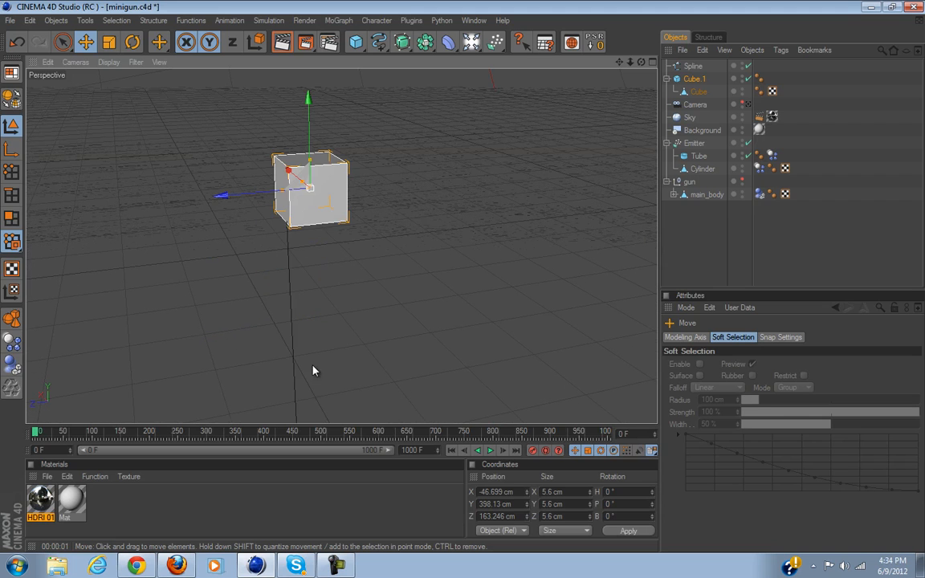
Make the small cube editable and switch to point editing.
left_click(16, 99)
scroll(368, 245, "up", 4)
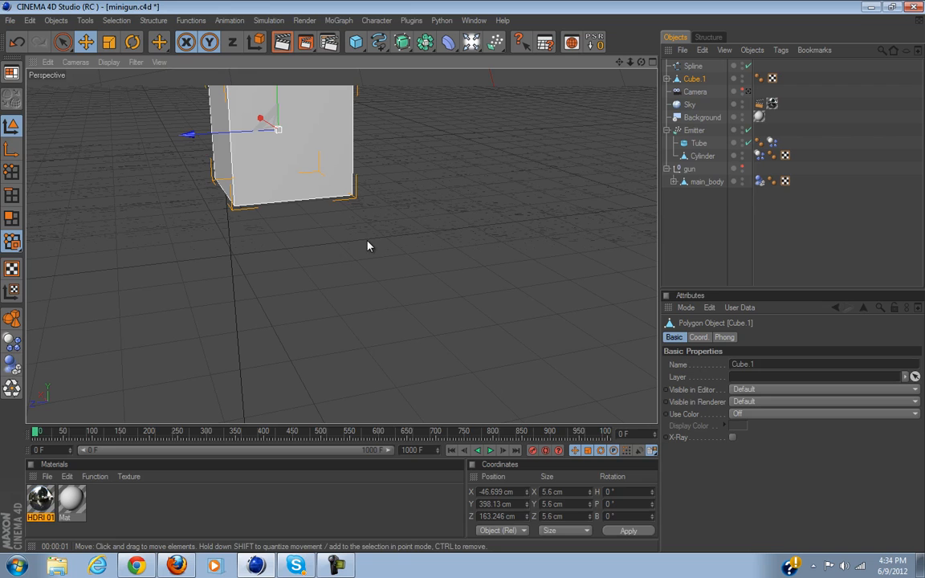
left_click(14, 171)
left_click(12, 388)
left_click(68, 426)
Examine the small cube's lower corners close up, next to the spline's upper end.
middle_click_drag(450, 216, 464, 279, "alt")
scroll(250, 287, "up", 6)
scroll(250, 287, "down", 8)
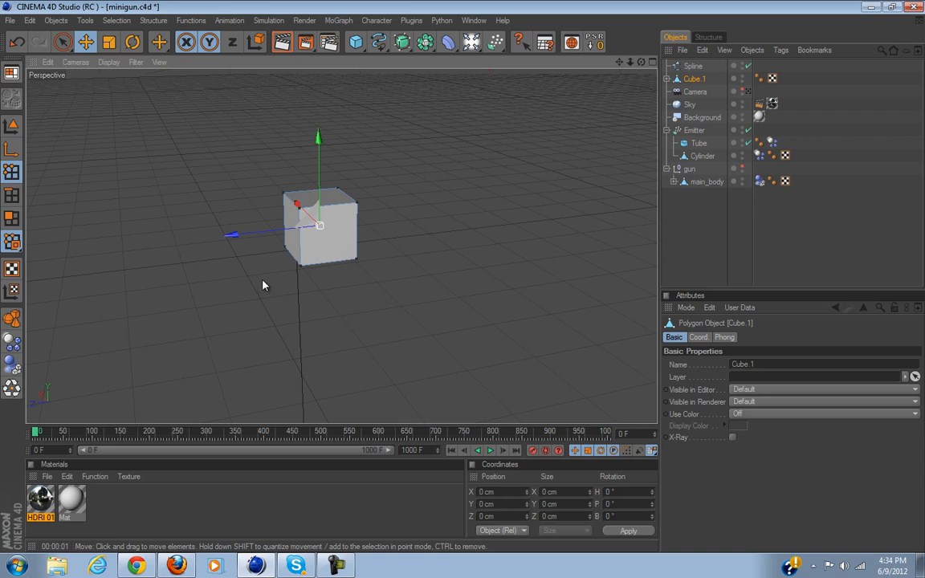
right_click_drag(262, 279, 482, 293, "alt")
scroll(482, 299, "up", 5)
scroll(482, 299, "down", 5)
left_click_drag(631, 62, 646, 61)
scroll(465, 281, "up", 4)
scroll(465, 281, "down", 5)
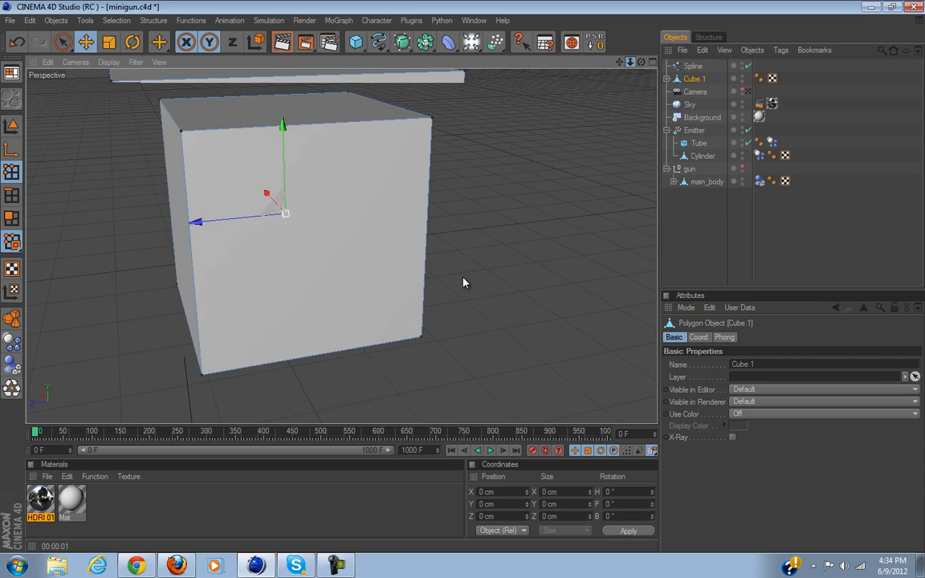
scroll(464, 281, "up", 2)
scroll(465, 281, "down", 2)
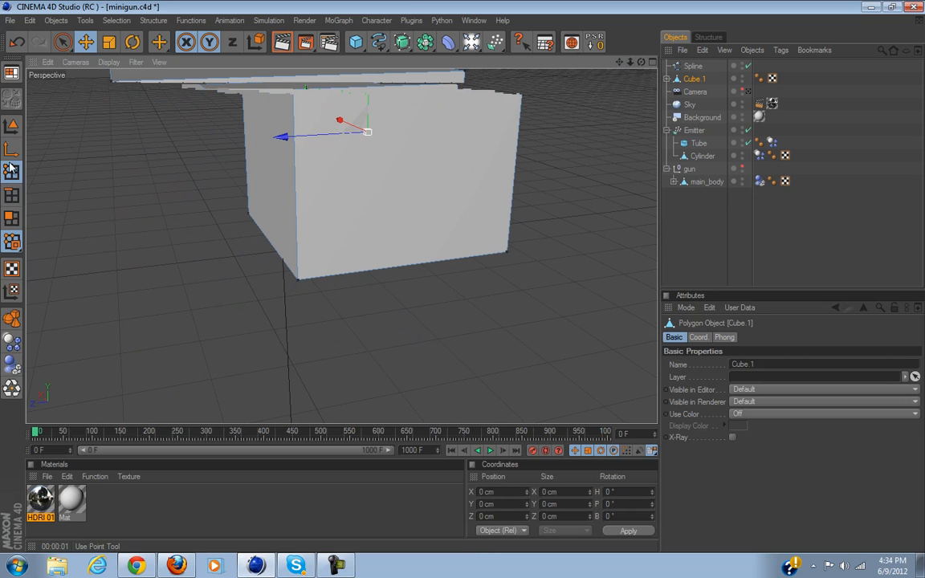
Select the spline's upper point and move it against the small cube's lower corner, at about Y 8.6 cm and Z 166 cm.
left_click(692, 65)
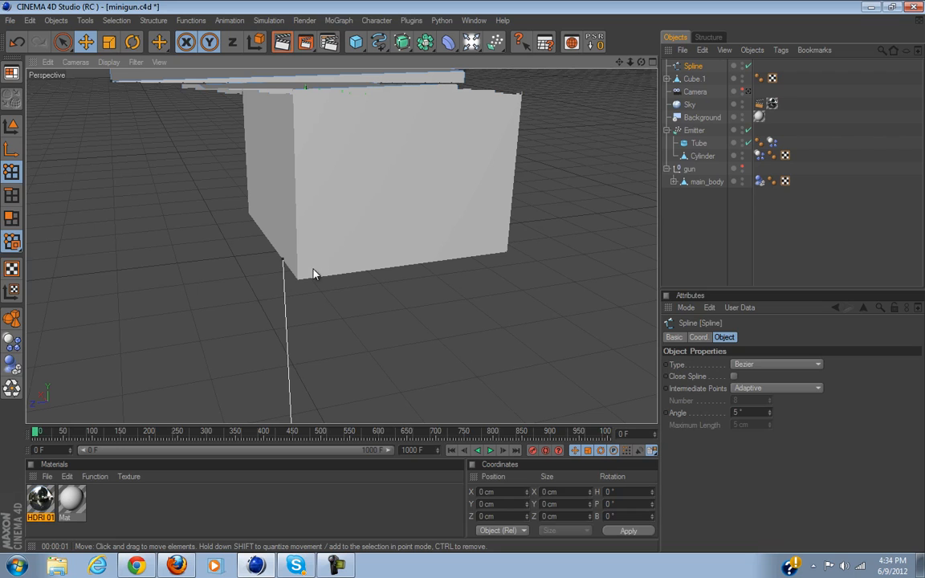
left_click(62, 42)
left_click(274, 261)
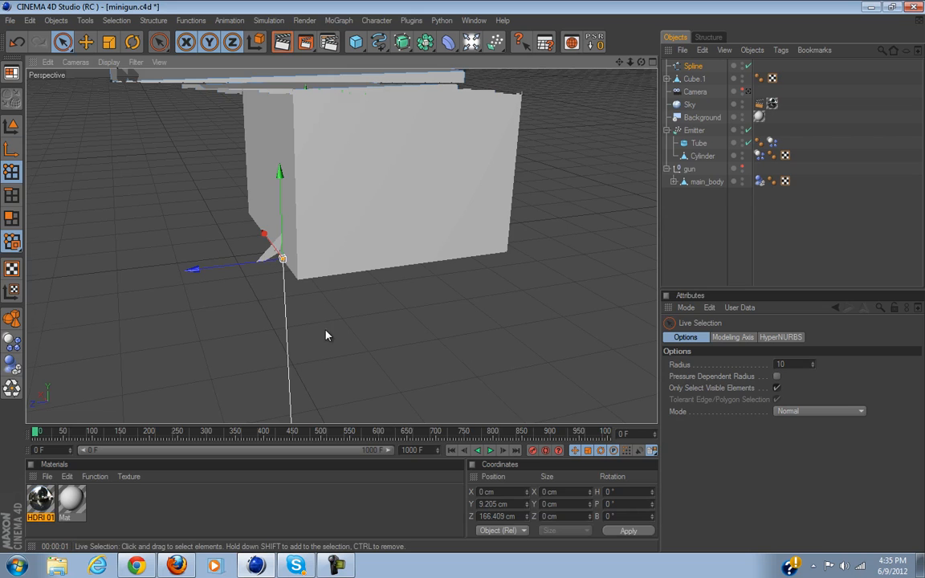
left_click_drag(326, 332, 328, 337, "alt")
left_click_drag(277, 212, 242, 221)
left_click_drag(231, 270, 460, 283)
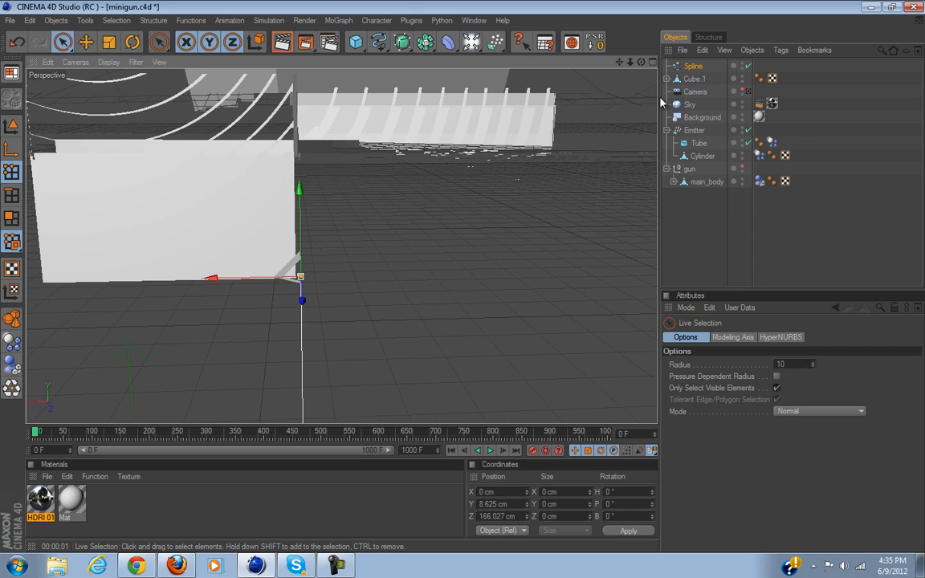
Try a Hair Constraint tag on the spline with its point set and Cube.1 as the constraint object.
right_click(700, 67)
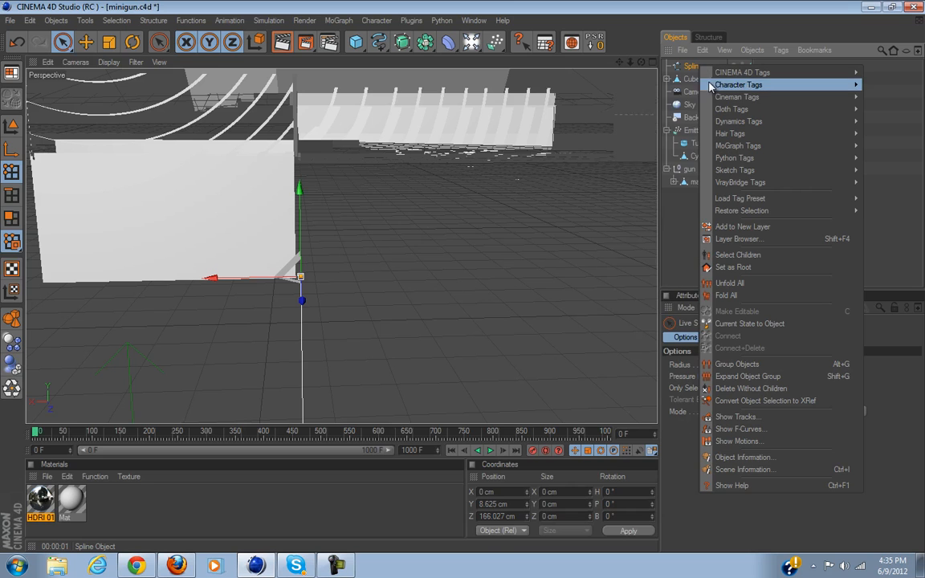
mouse_move(736, 134)
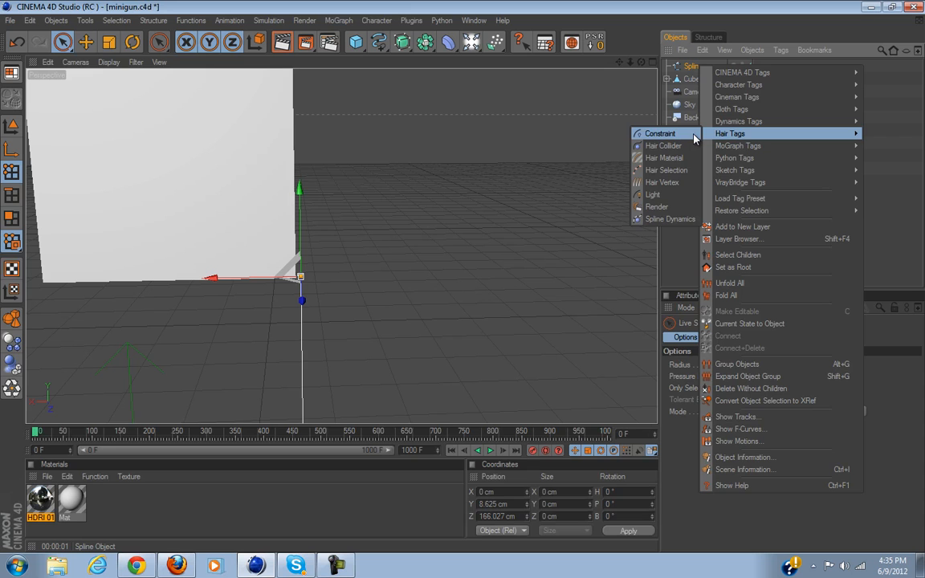
left_click(692, 134)
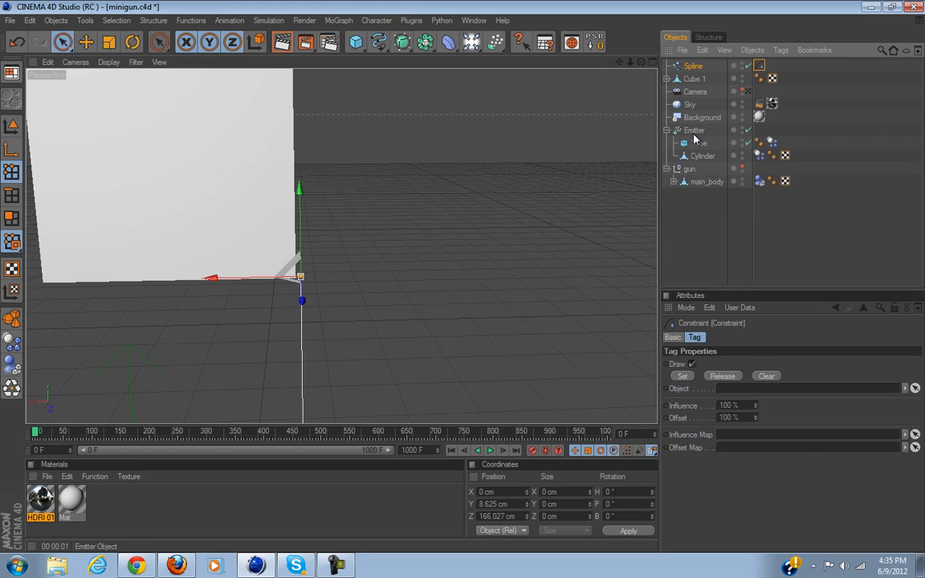
left_click(688, 377)
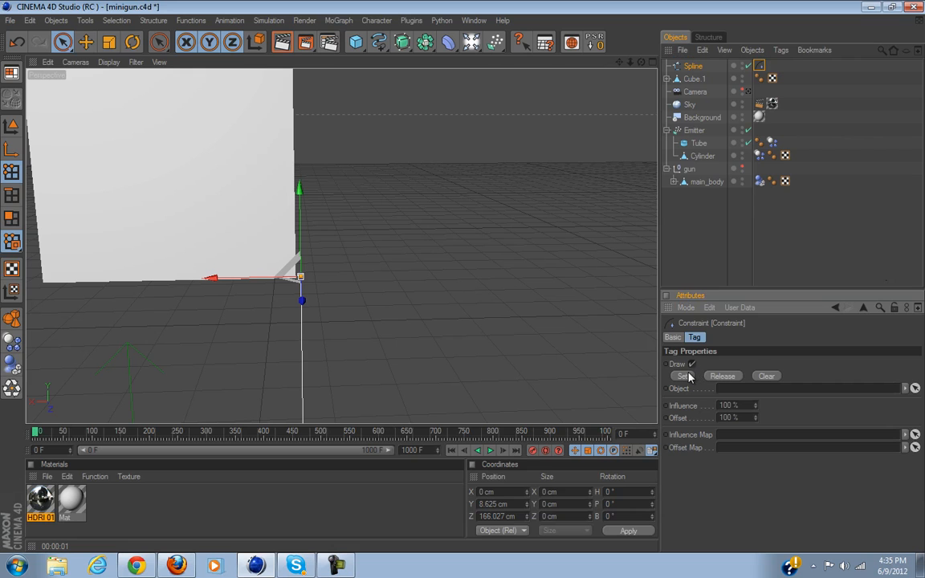
left_click(915, 388)
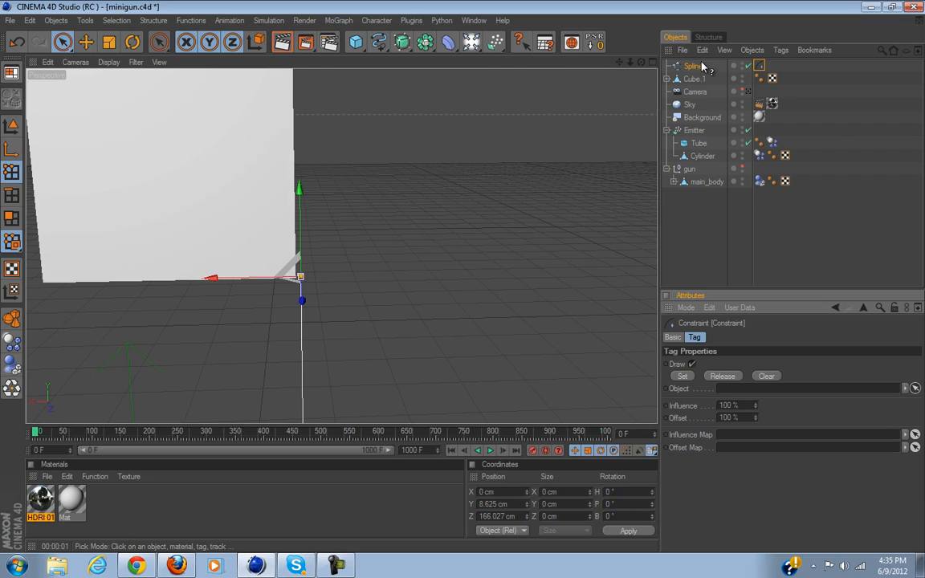
left_click(221, 259)
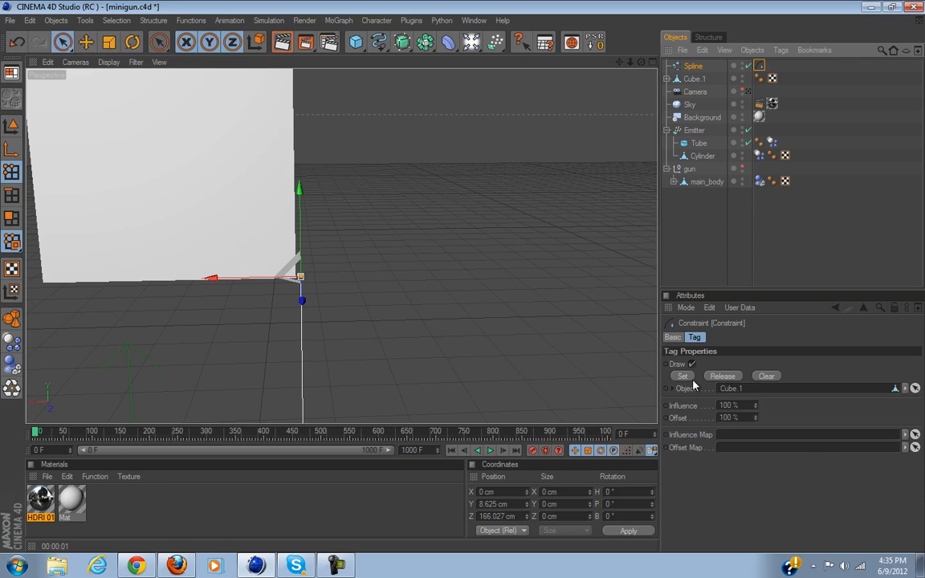
Play the animation briefly, return to the first frame, and delete the spline's Constraint tag.
left_click(490, 451)
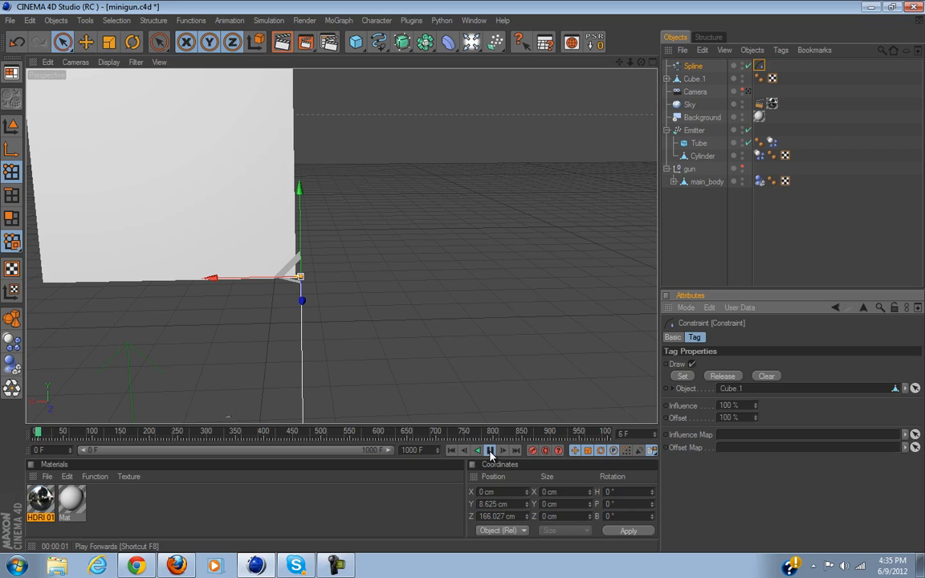
left_click(491, 451)
left_click(452, 451)
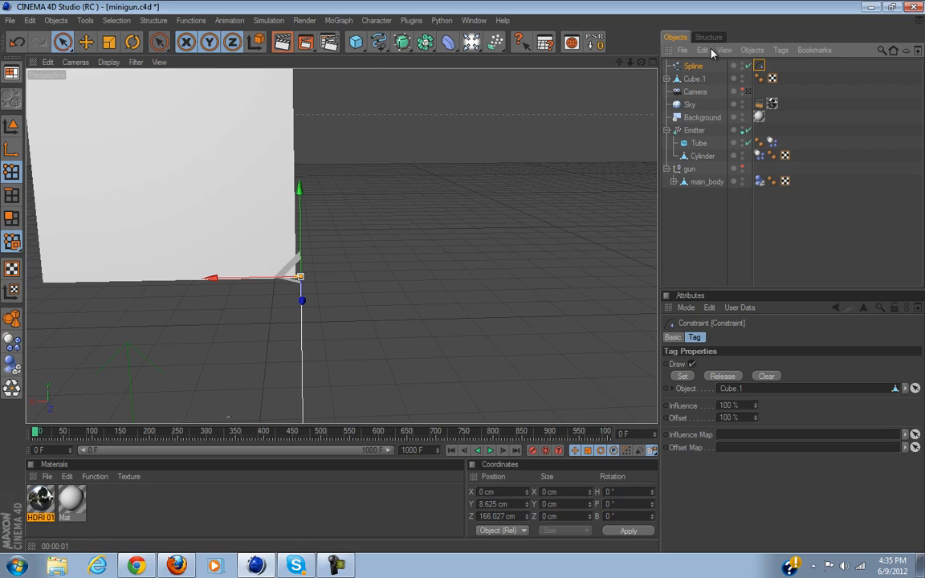
key("Delete")
Add a Spline Dynamics tag to the spline and play the animation to test it.
right_click(760, 70)
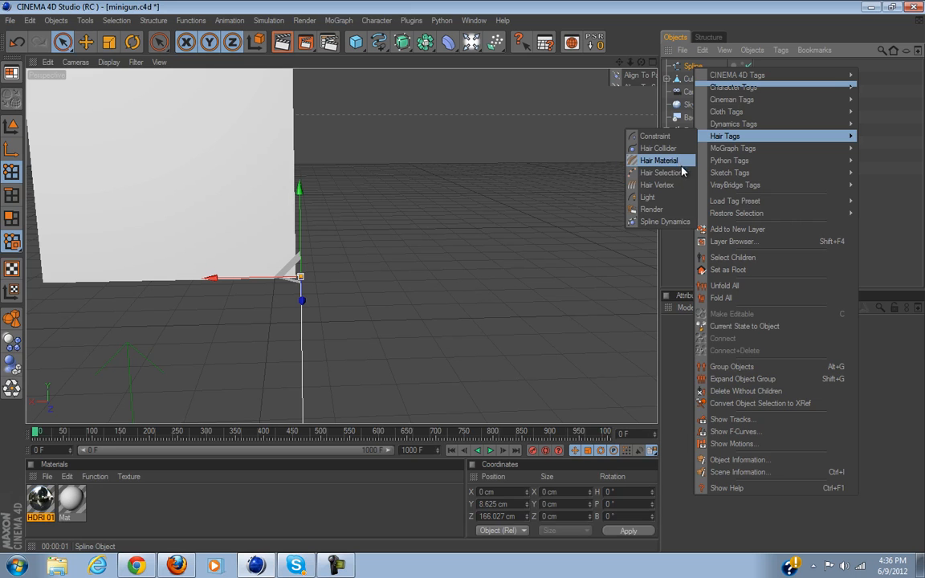
left_click(665, 222)
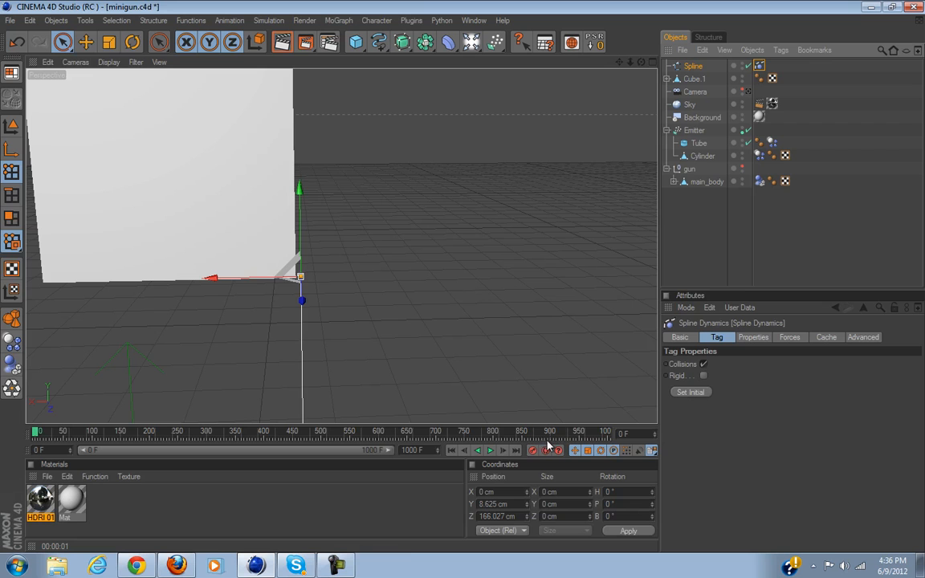
left_click(490, 451)
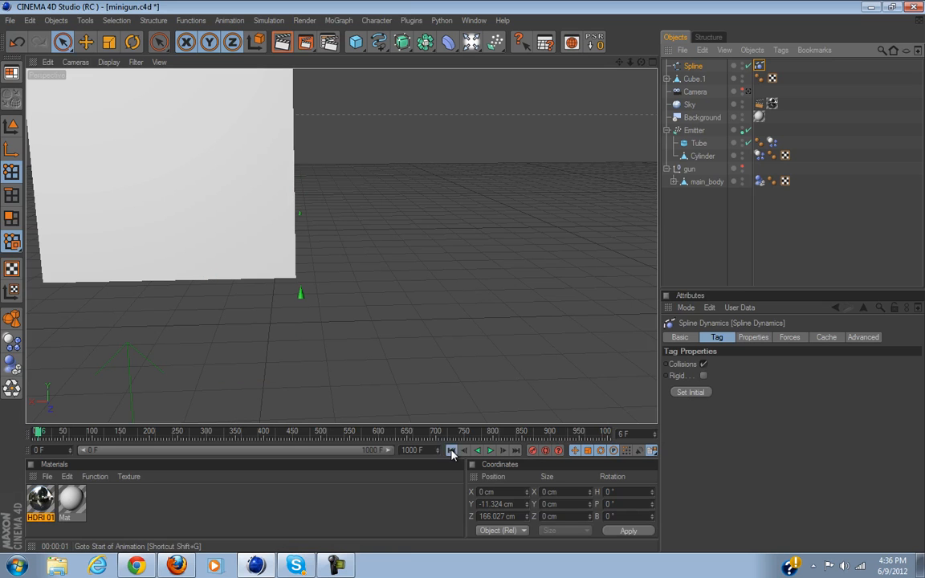
Turn on Rigid in the spline's Spline Dynamics tag, play the animation to test it, and return to the first frame.
left_click(452, 452)
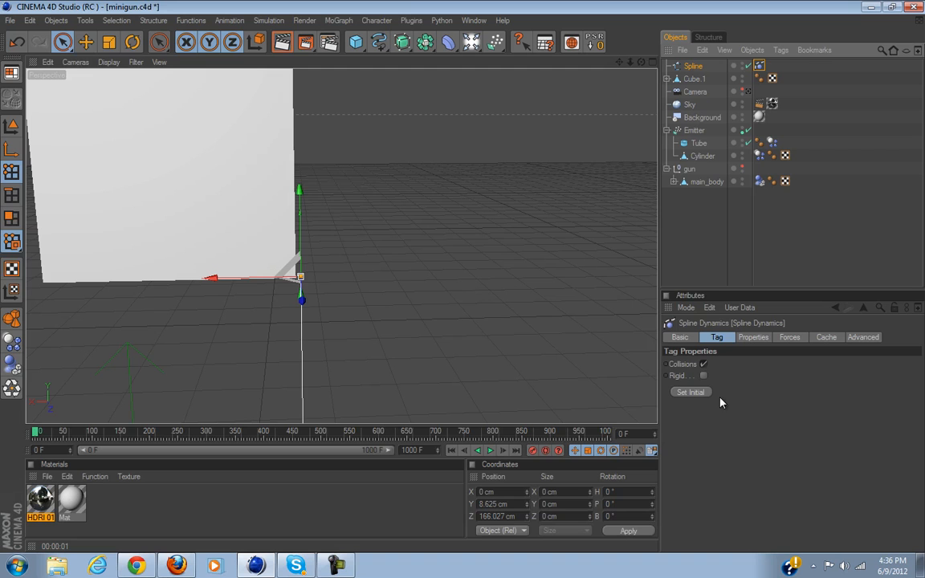
left_click(704, 375)
left_click(492, 451)
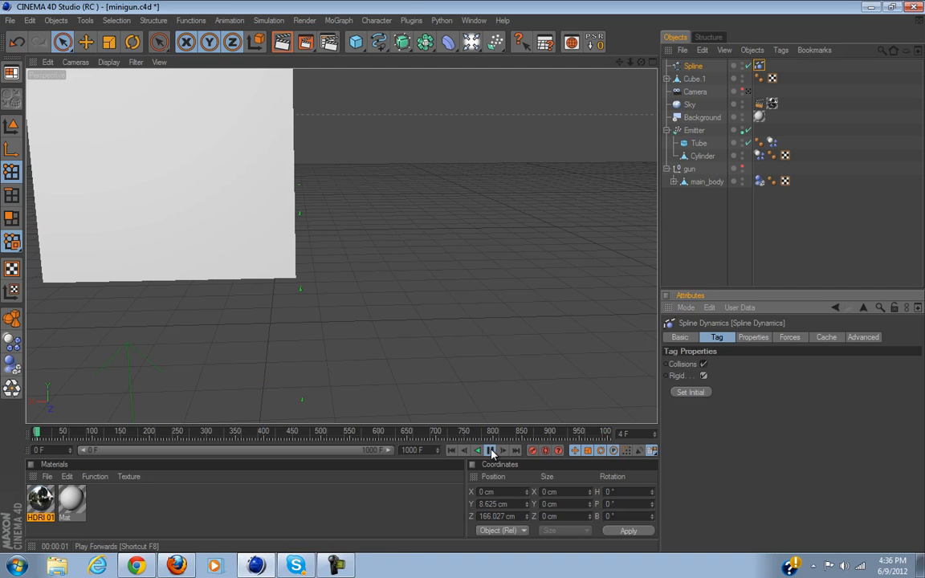
left_click(452, 451)
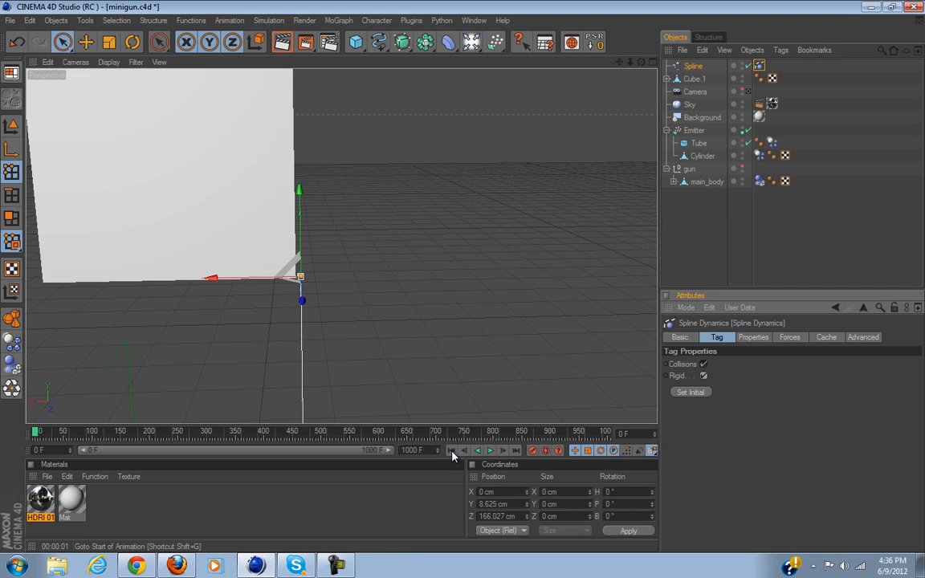
Search the Command Manager for "constraint" commands and try applying Use Constraints to the spline.
right_click(694, 67)
mouse_move(729, 74)
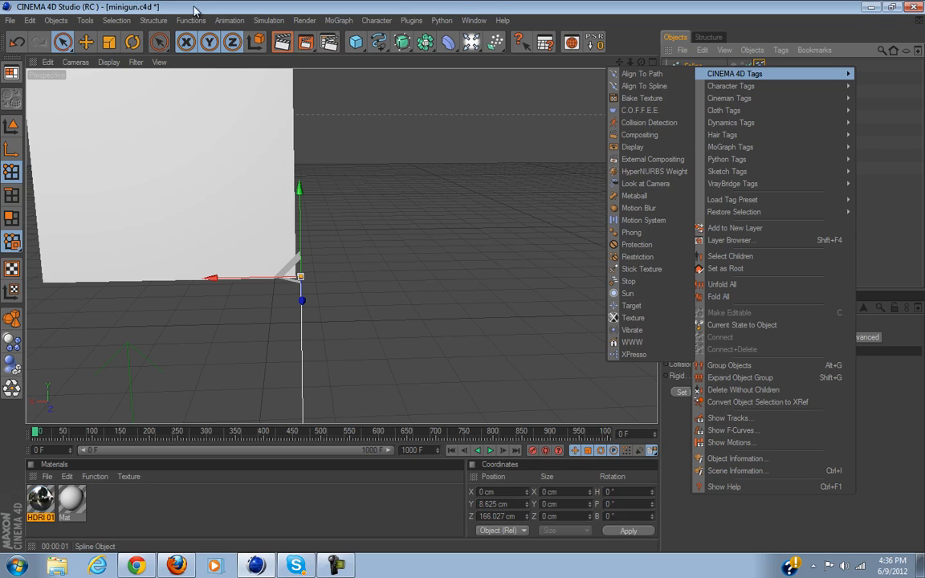
left_click(474, 21)
left_click(474, 22)
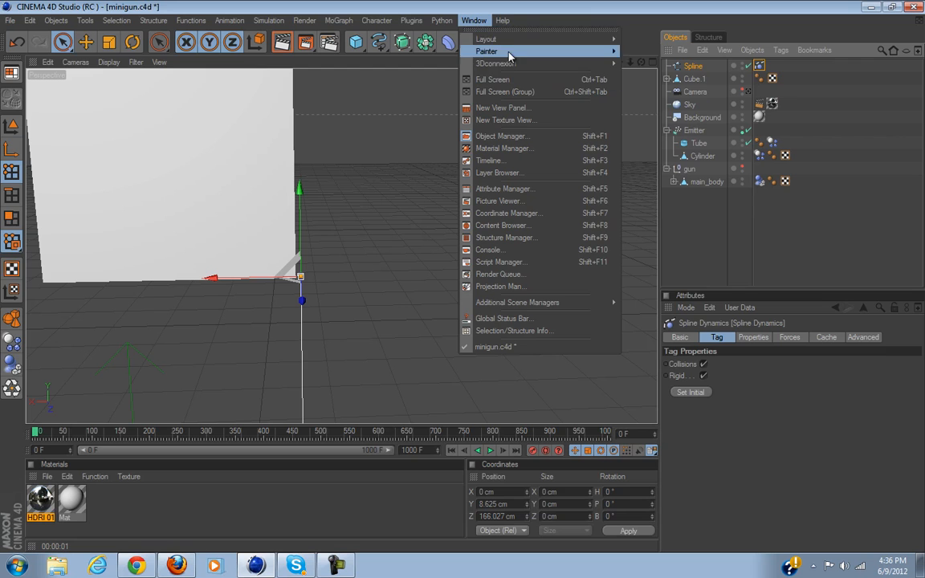
mouse_move(518, 39)
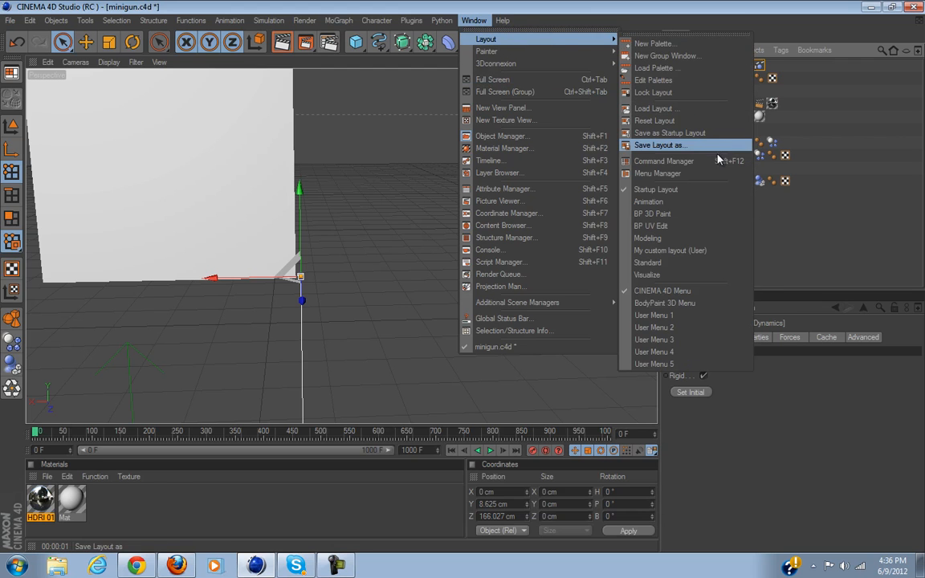
left_click(664, 161)
left_click(272, 101)
type("cont")
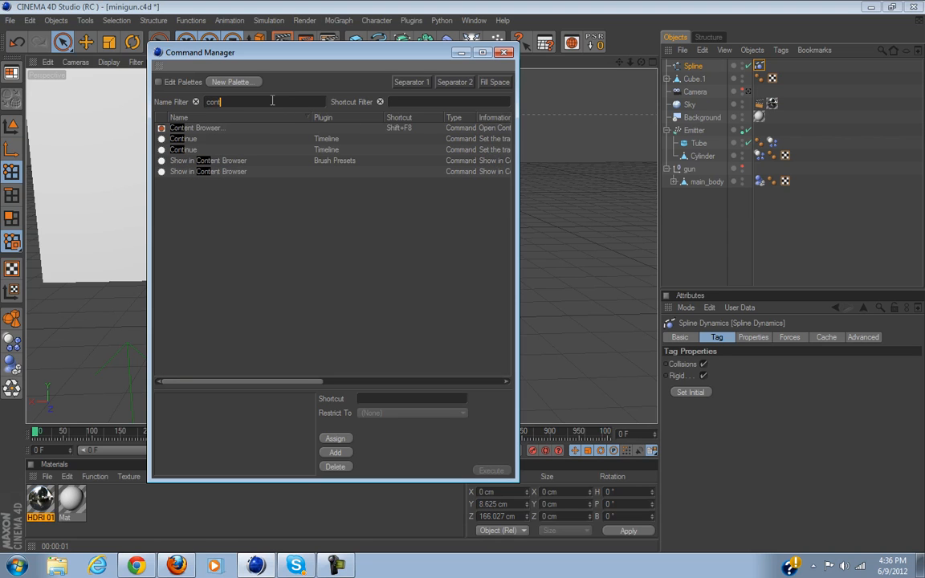
key("BackSpace")
type("s")
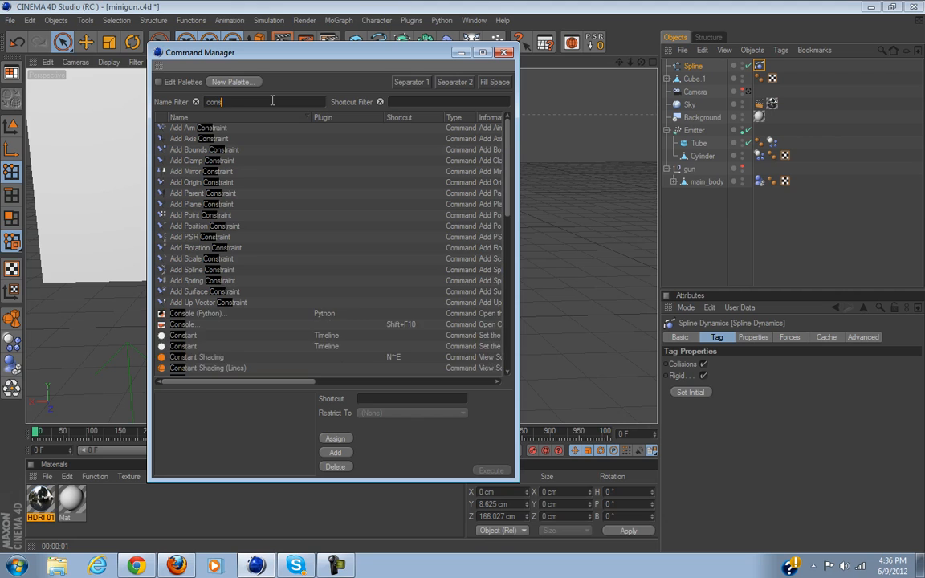
type("traint")
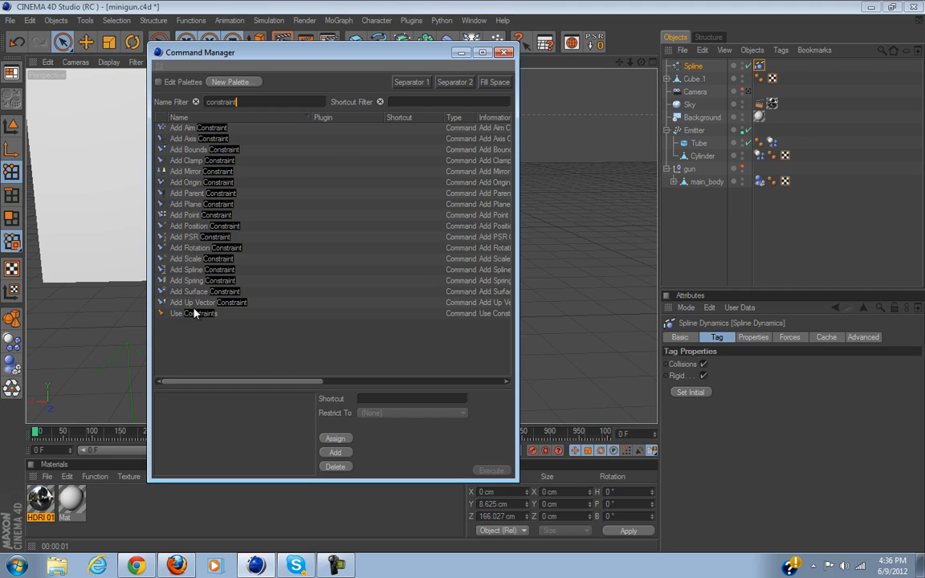
left_click_drag(195, 315, 695, 68)
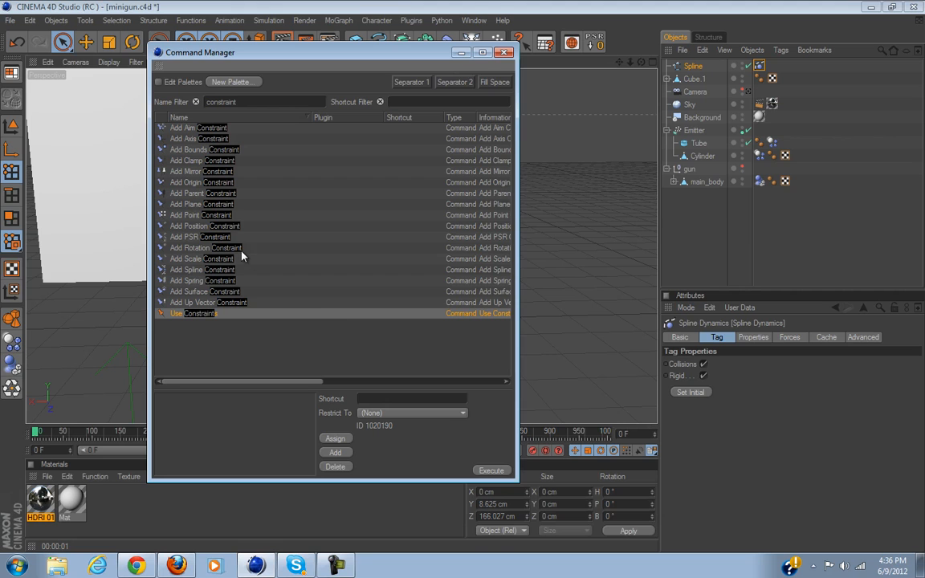
left_click(503, 53)
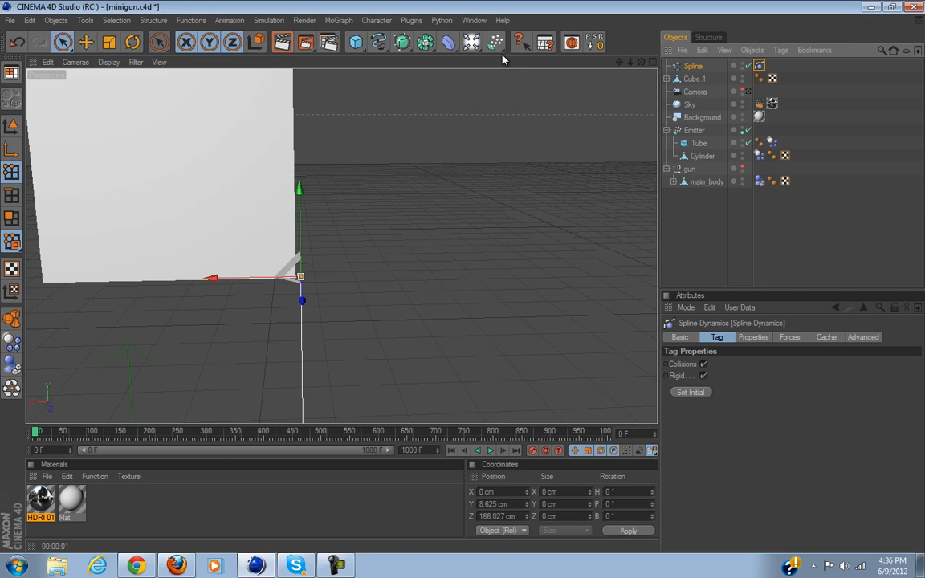
Add a Hair Constraint tag to the spline and assign Cube.1 as its constraint object.
right_click(697, 69)
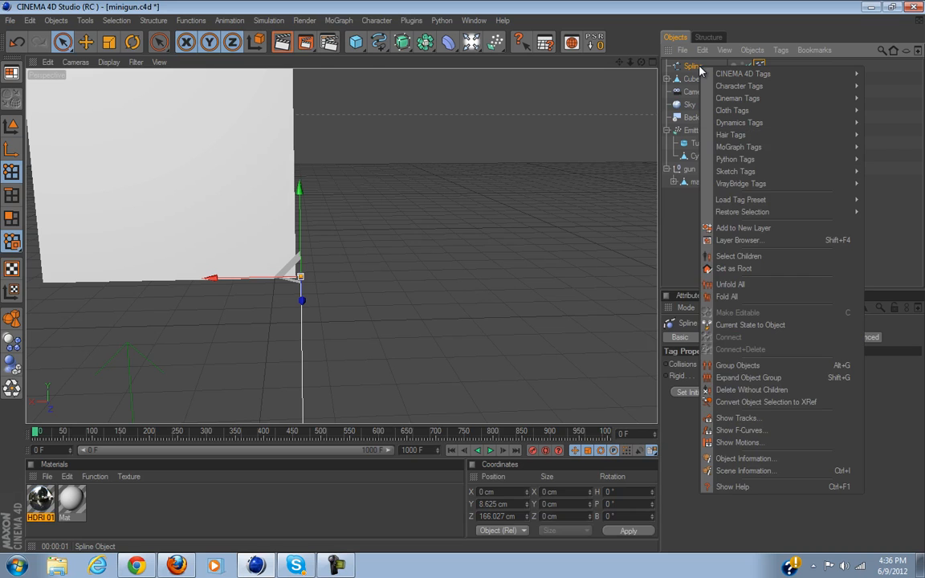
mouse_move(747, 137)
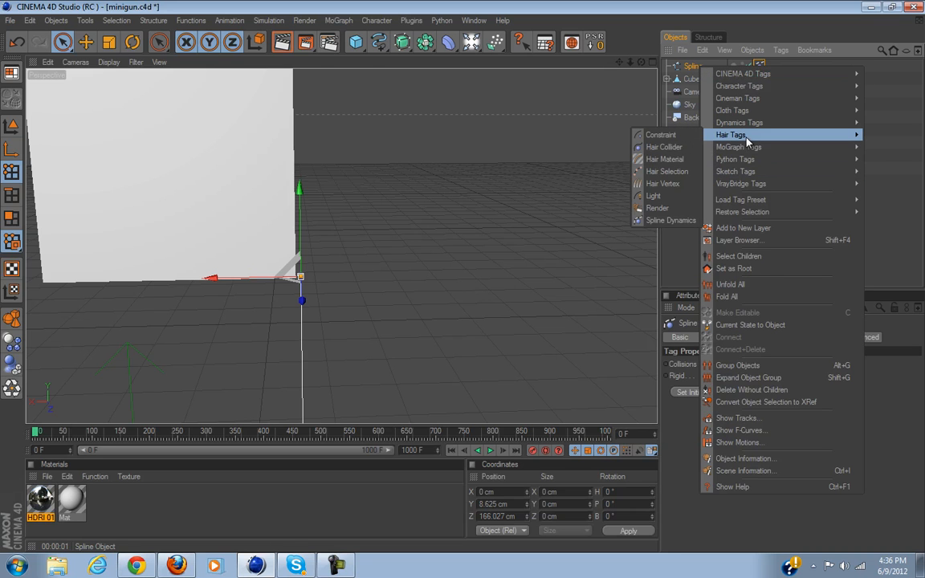
left_click(672, 134)
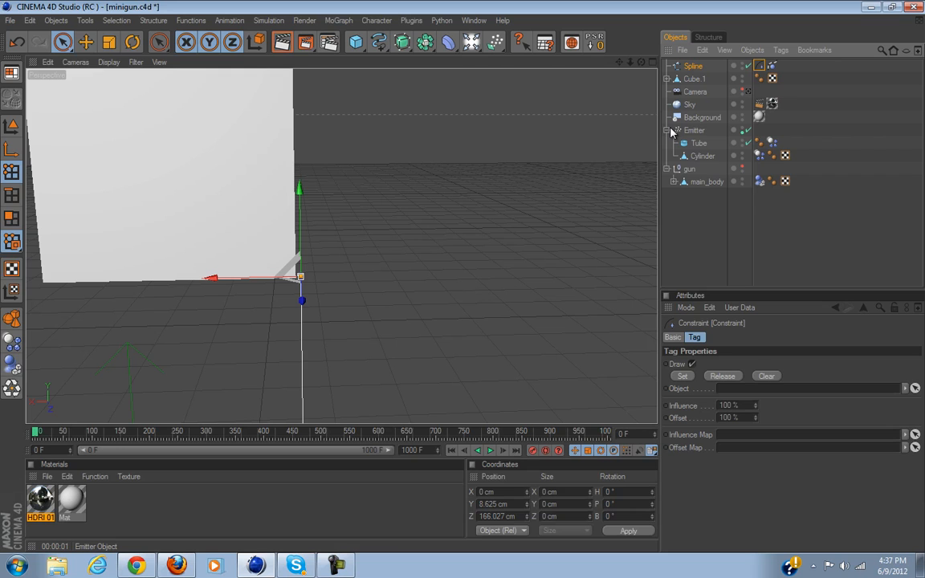
left_click(694, 79)
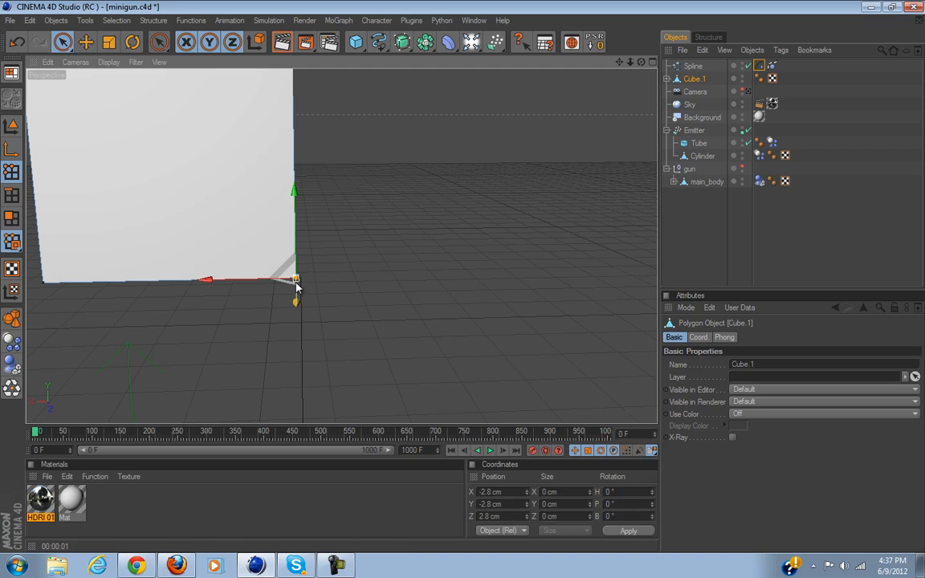
left_click(760, 67)
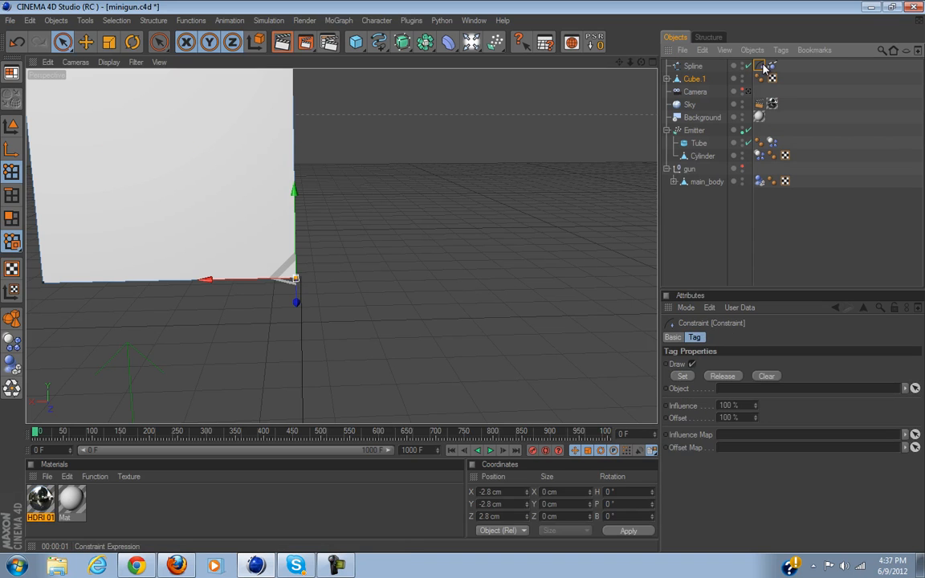
left_click(916, 390)
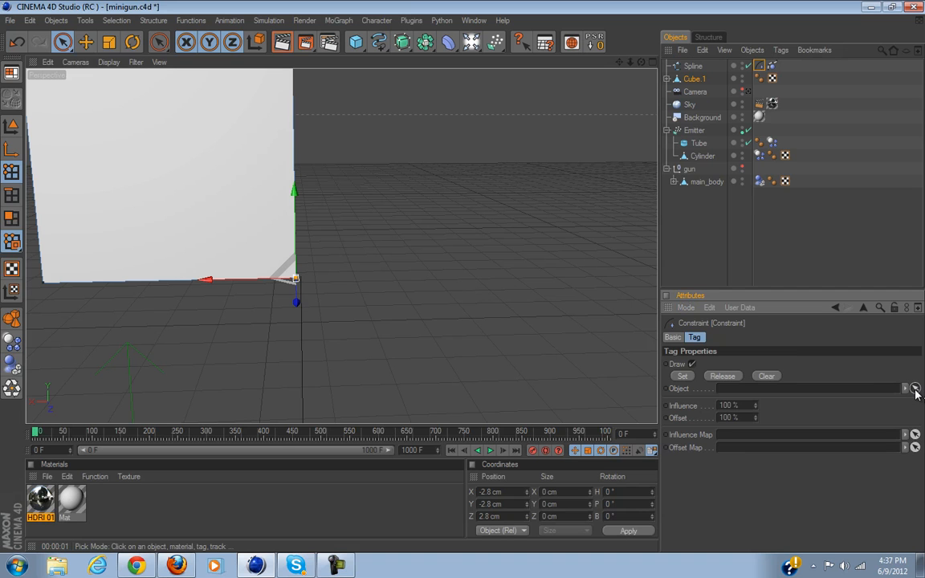
left_click(694, 81)
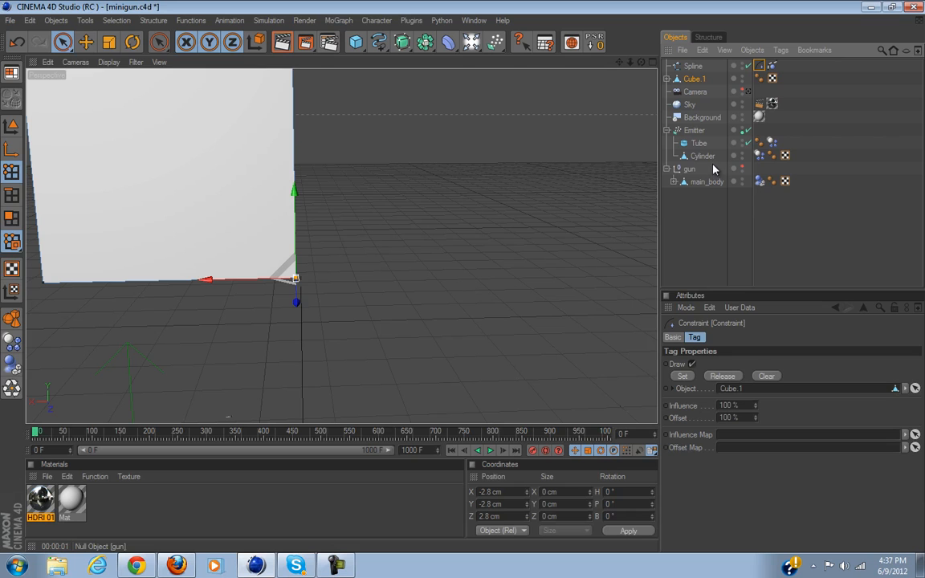
Disable the emitter and remove the spline's Constraint tag.
left_click(747, 130)
left_click(760, 67)
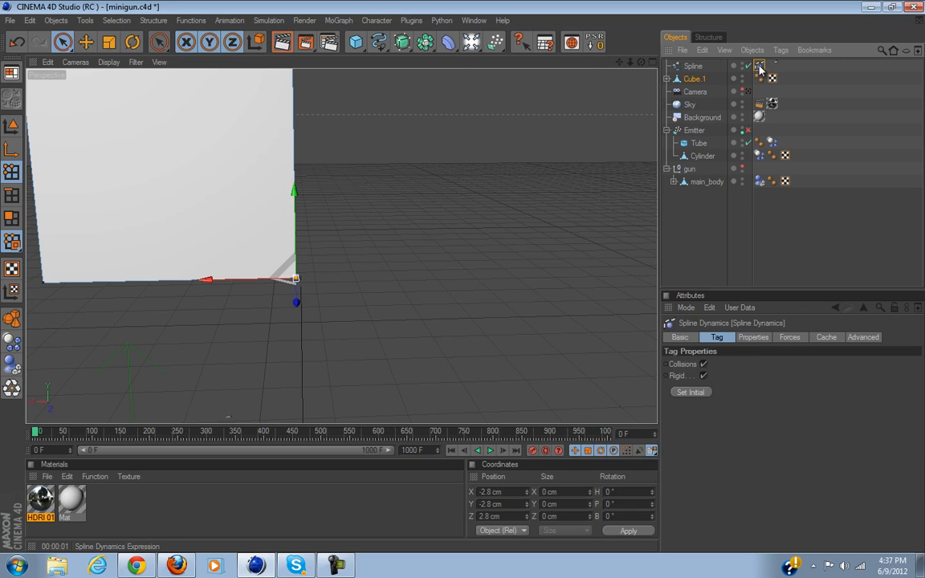
Look through the Spline Dynamics tag's property, force, cache and advanced settings.
left_click(755, 338)
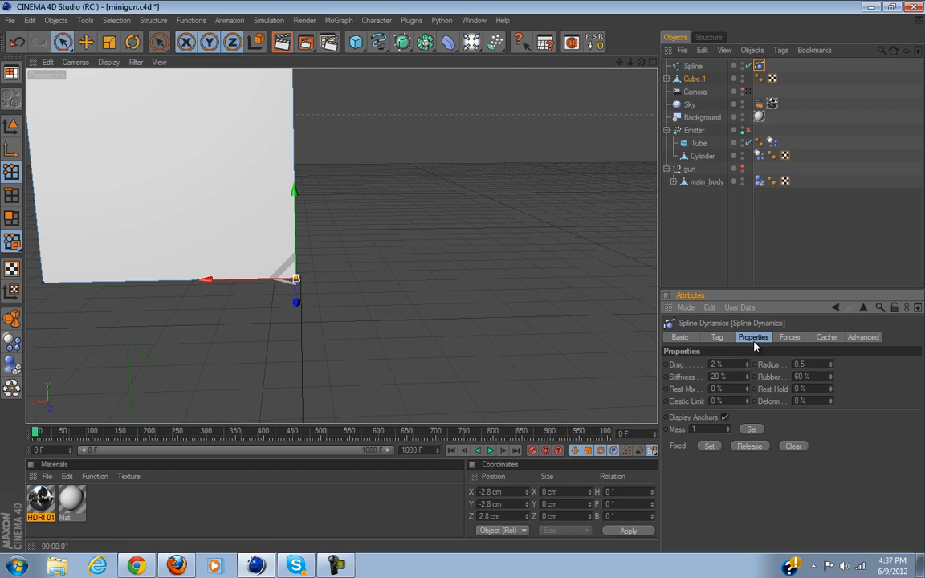
left_click(792, 338)
left_click(826, 338)
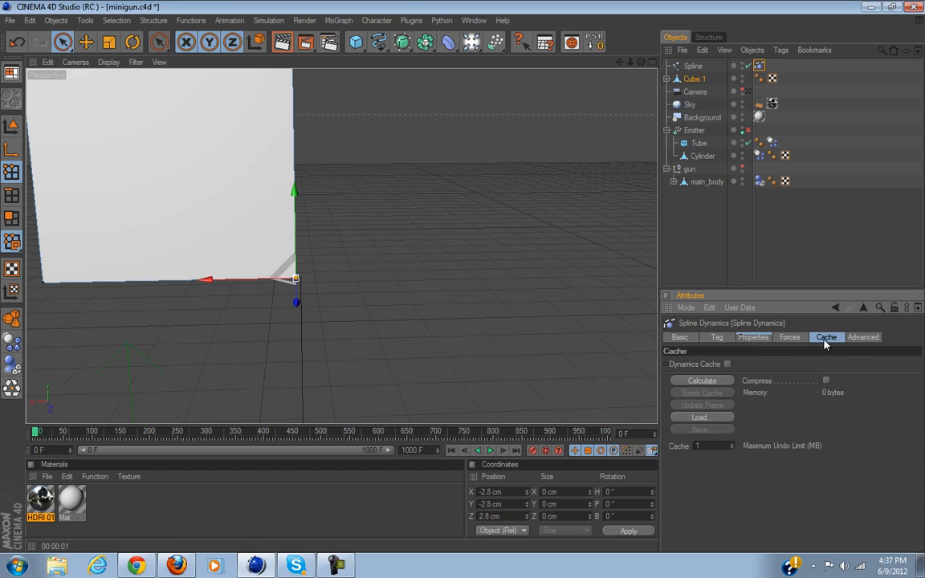
left_click(864, 338)
left_click(717, 337)
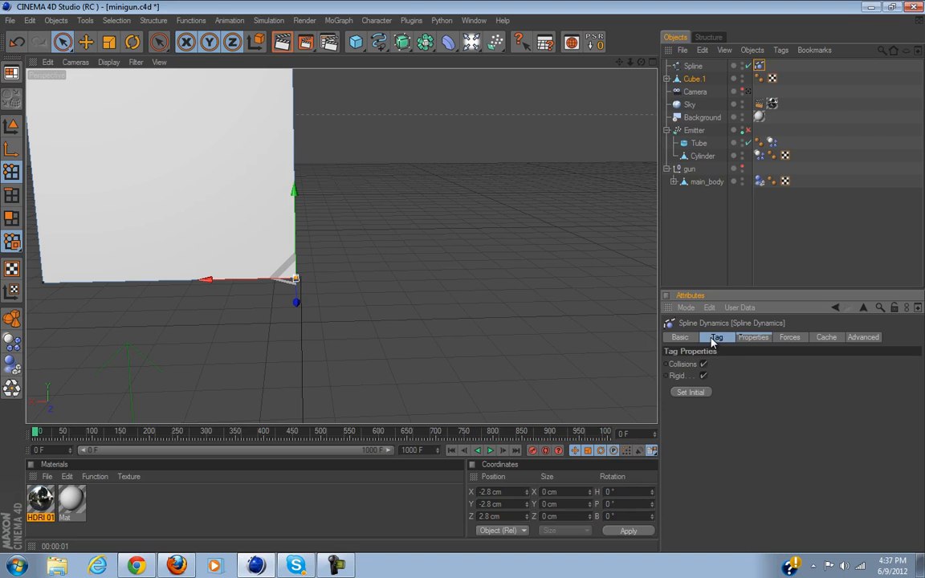
right_click(699, 65)
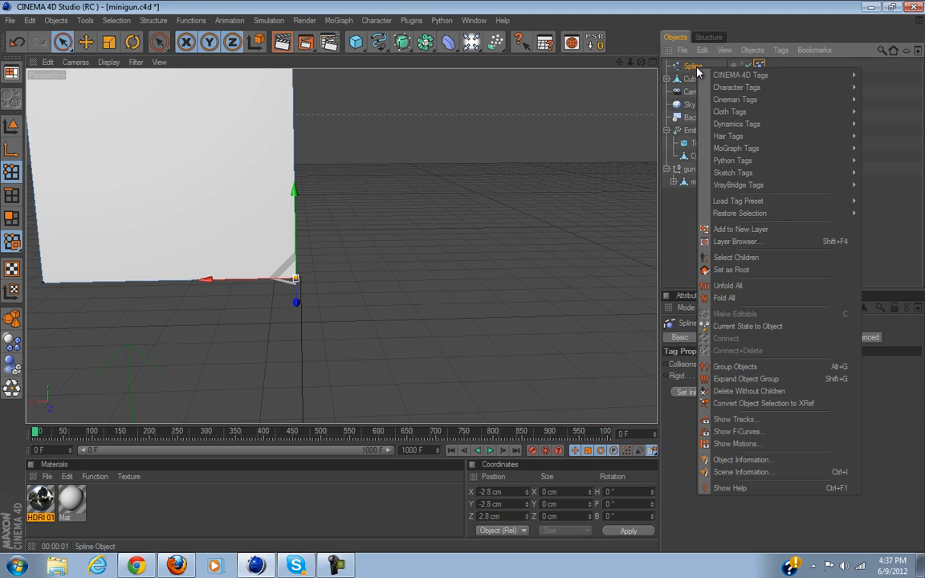
mouse_move(744, 88)
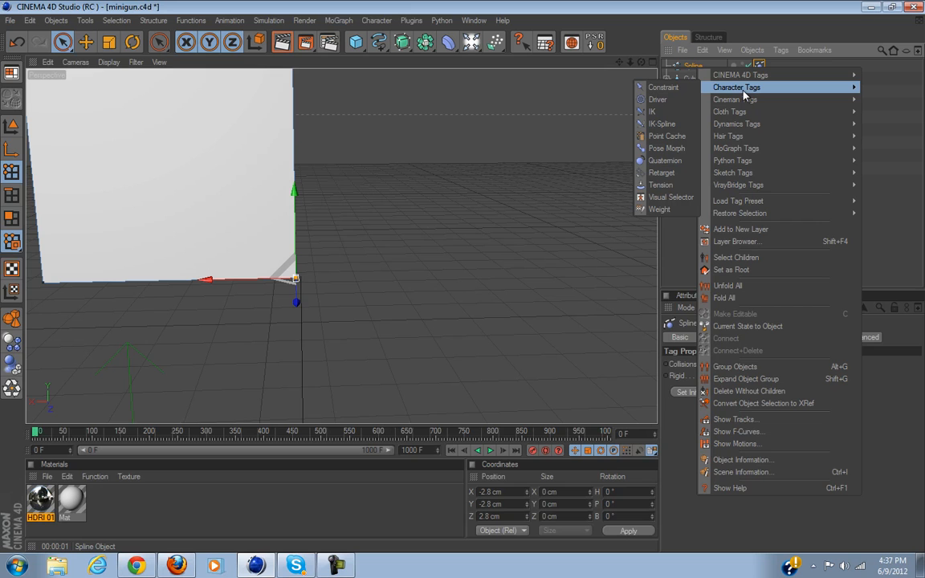
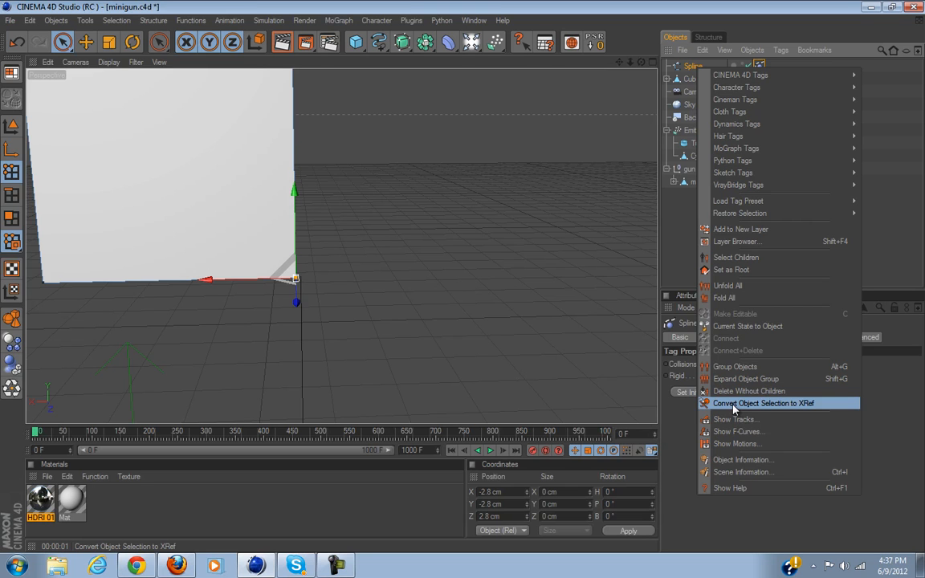
left_click(341, 567)
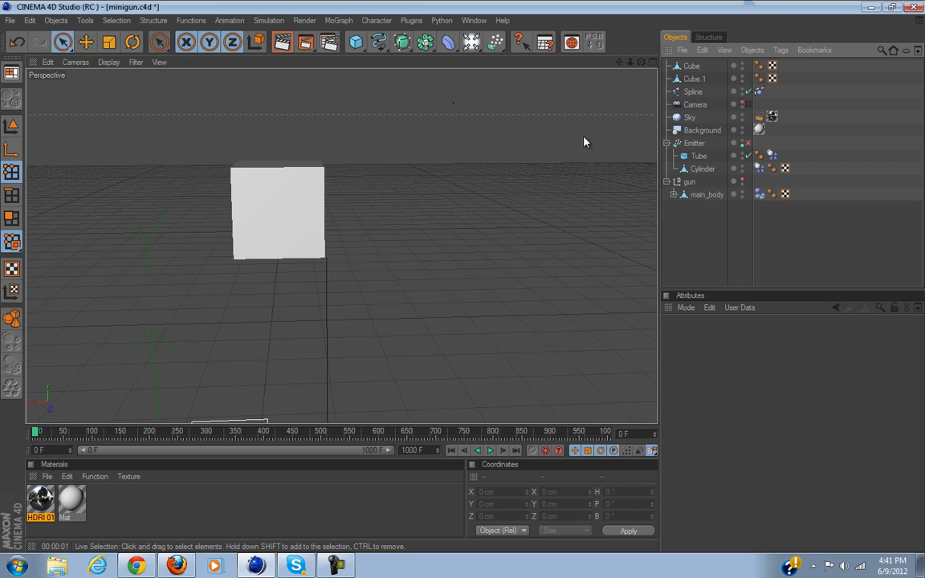
Select the spline's upper point, the one at the small cube's lower corner.
scroll(245, 312, "down", 4)
scroll(273, 282, "up", 5)
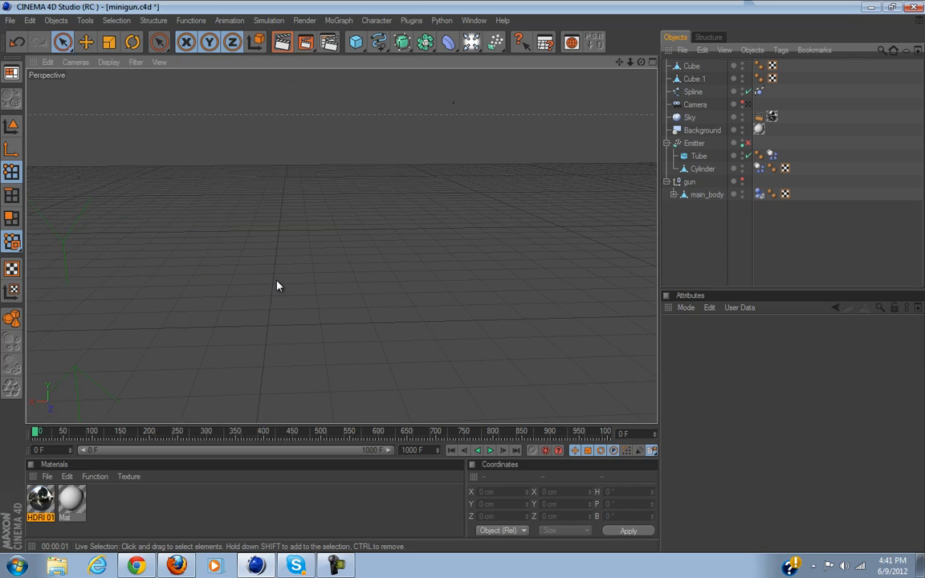
scroll(277, 286, "down", 3)
scroll(278, 285, "up", 3)
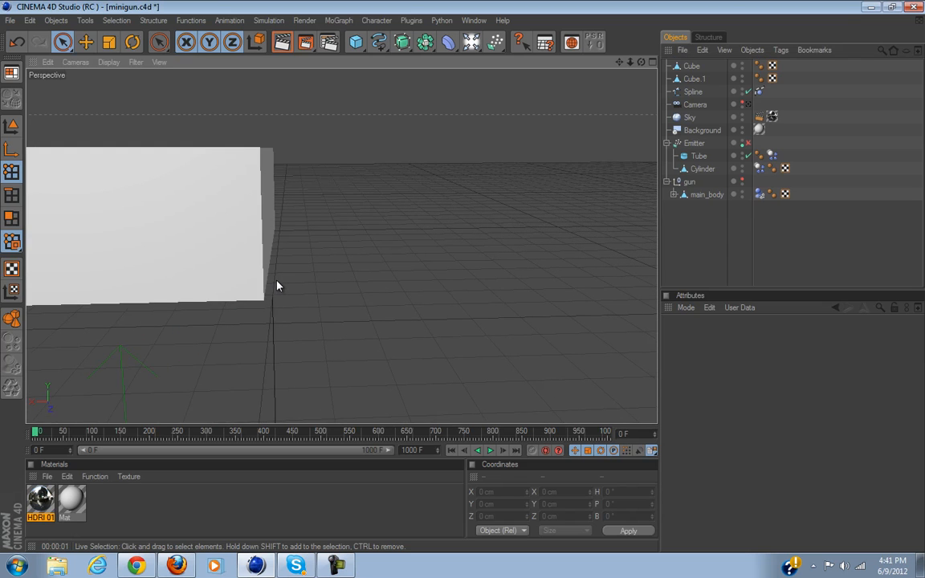
left_click(698, 94)
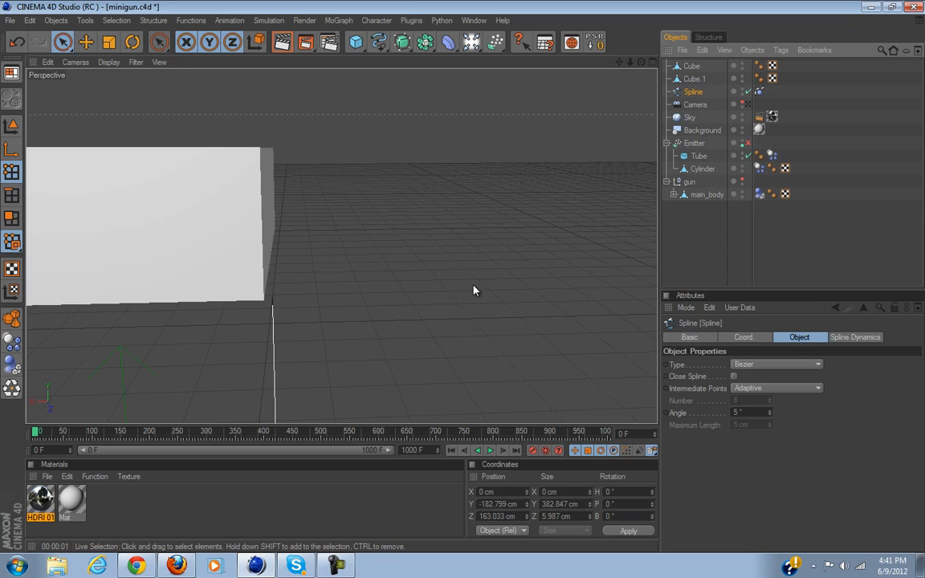
scroll(426, 296, "down", 6)
scroll(409, 307, "down", 2)
scroll(355, 281, "down", 2)
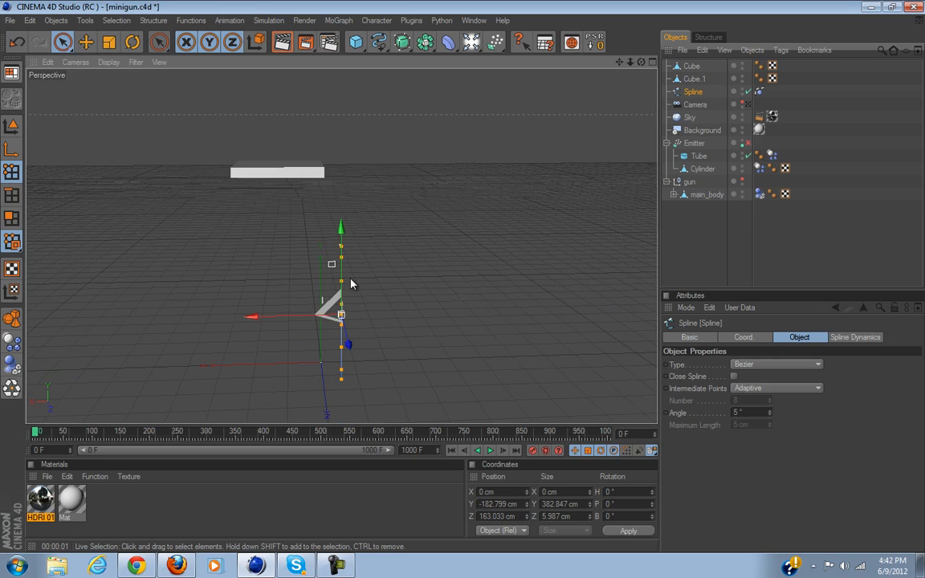
right_click(409, 274)
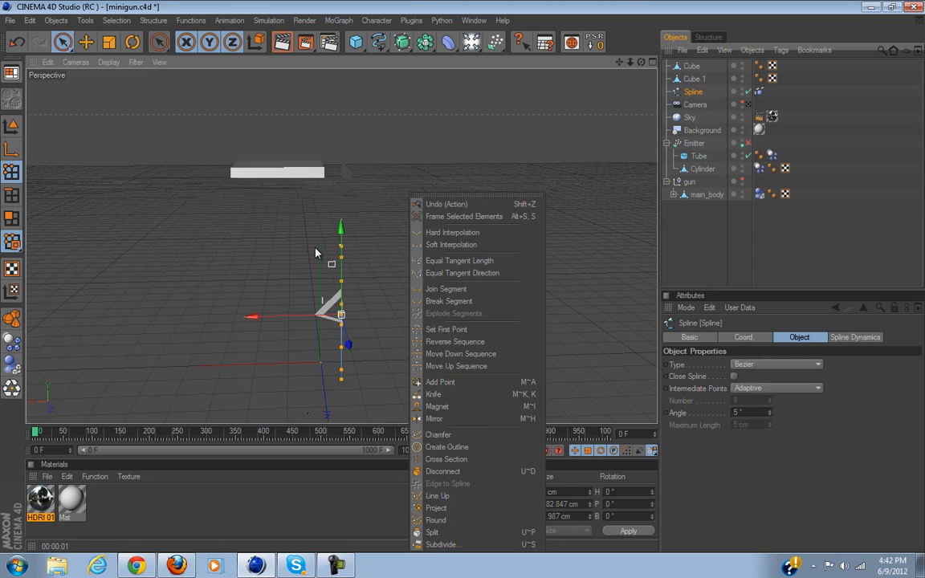
left_click(334, 153)
scroll(340, 285, "up", 5)
scroll(344, 252, "up", 1)
left_click(339, 249)
scroll(332, 304, "up", 3)
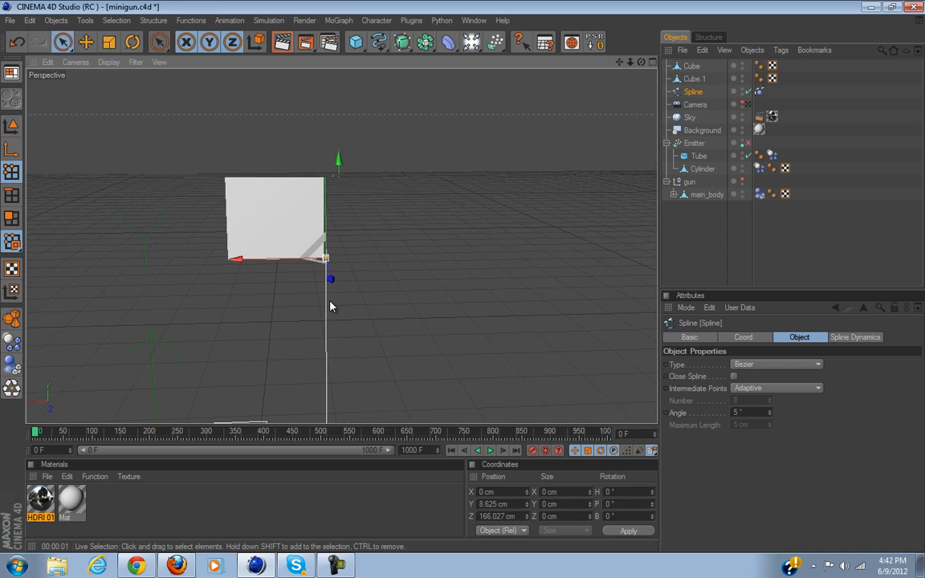
Add a Hair Constraint tag to the spline while keeping its upper point selected.
scroll(331, 308, "down", 1)
scroll(405, 306, "up", 3)
scroll(404, 307, "down", 1)
scroll(404, 307, "down", 2)
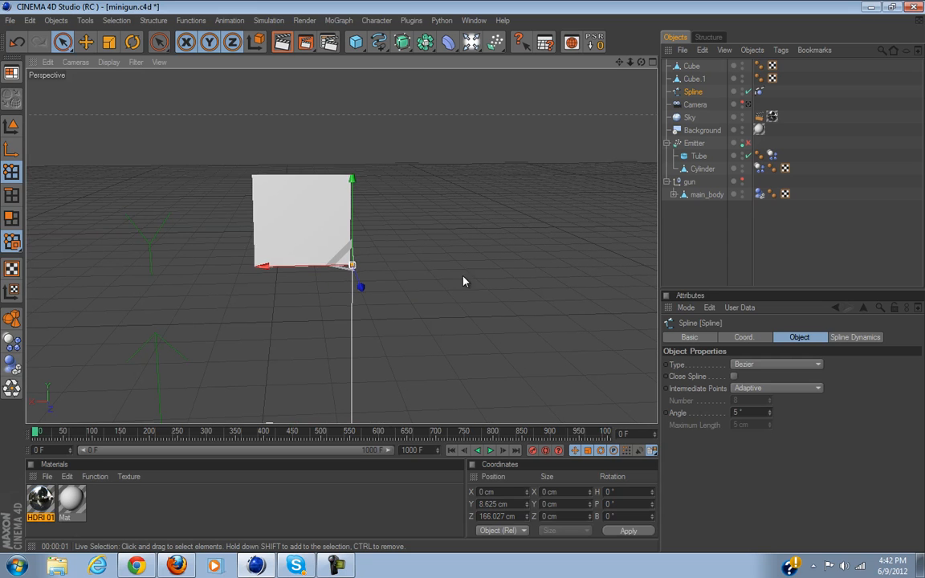
scroll(464, 281, "up", 3)
scroll(464, 281, "down", 1)
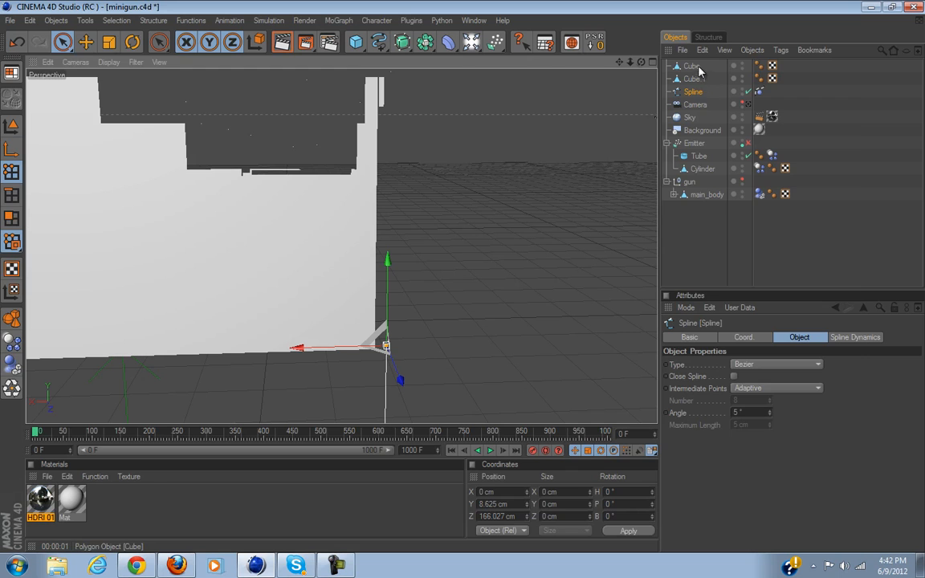
right_click(696, 95)
mouse_move(725, 163)
left_click(657, 163)
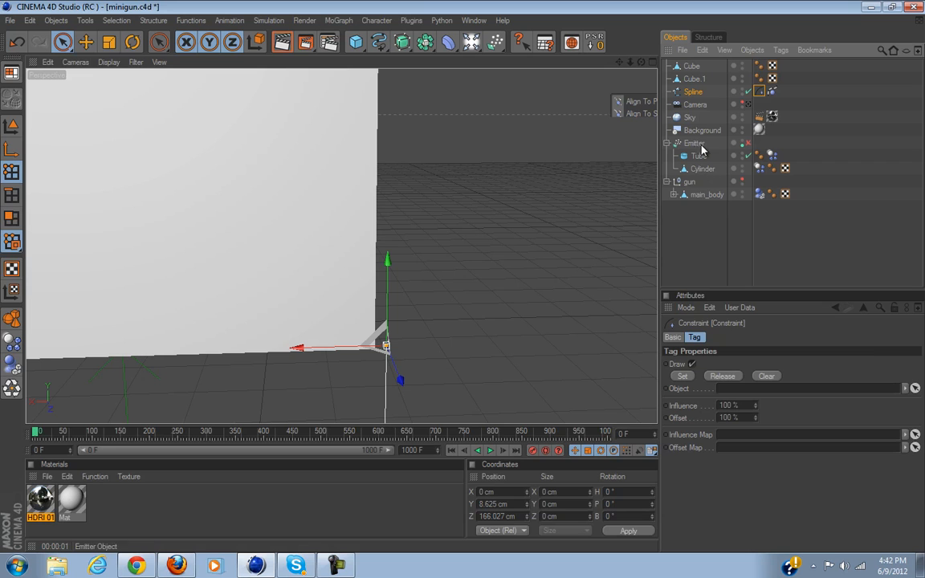
Assign Cube.1 as the object of the spline's Constraint tag, set the constraint, and test it with a short playback.
left_click(692, 82)
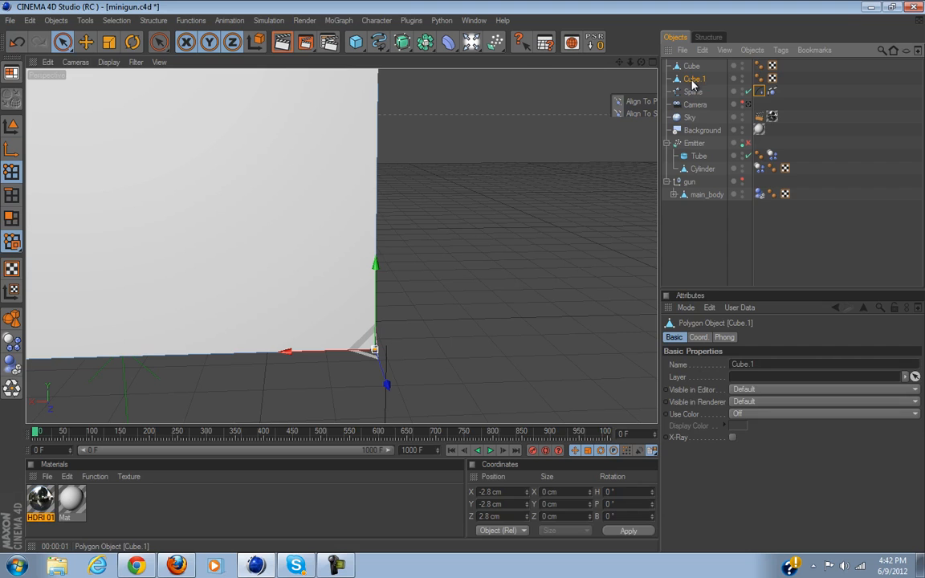
left_click(693, 91)
left_click(758, 93)
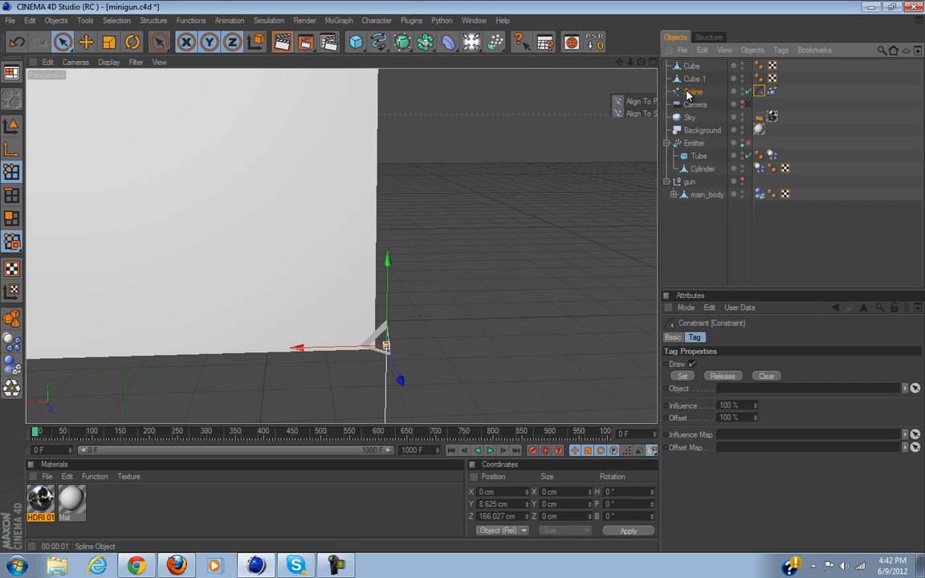
left_click(916, 389)
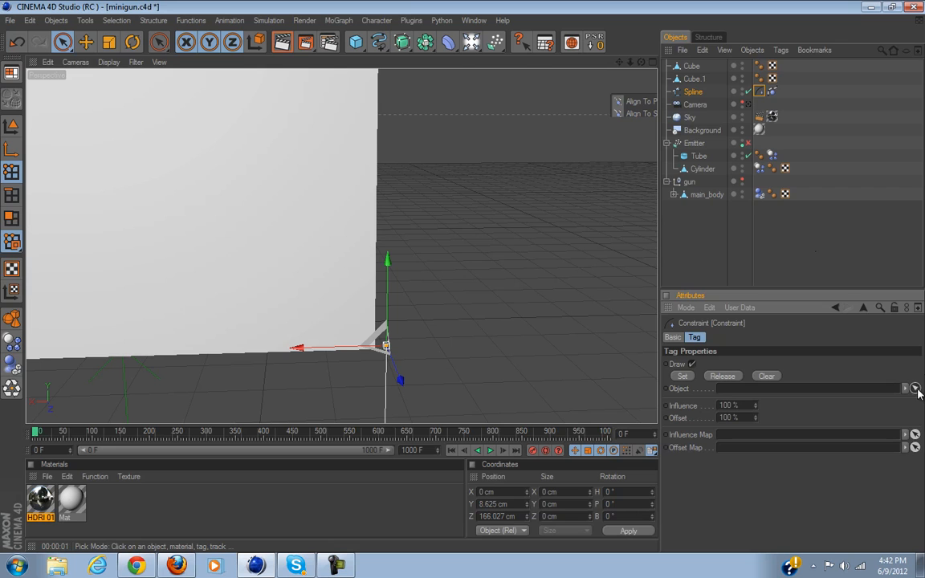
left_click(696, 78)
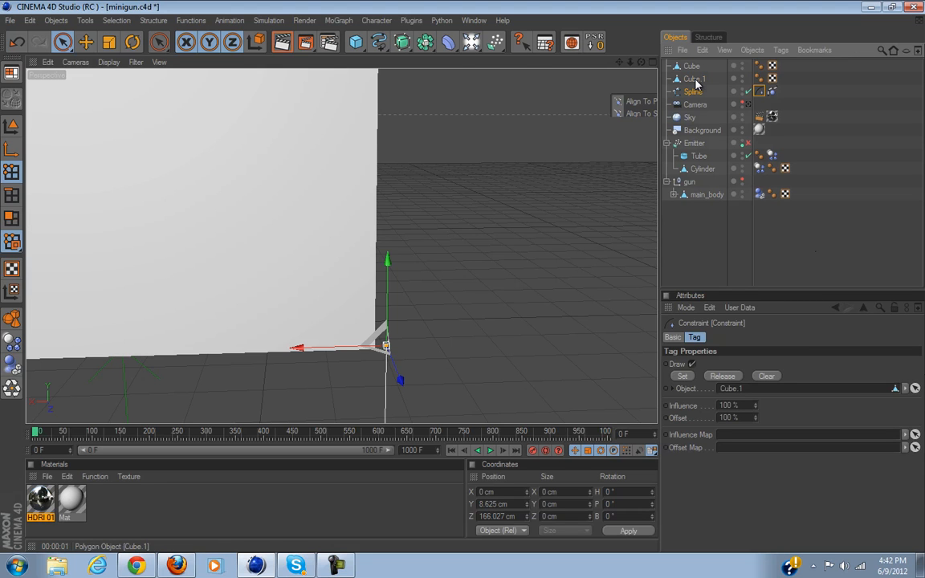
left_click(682, 376)
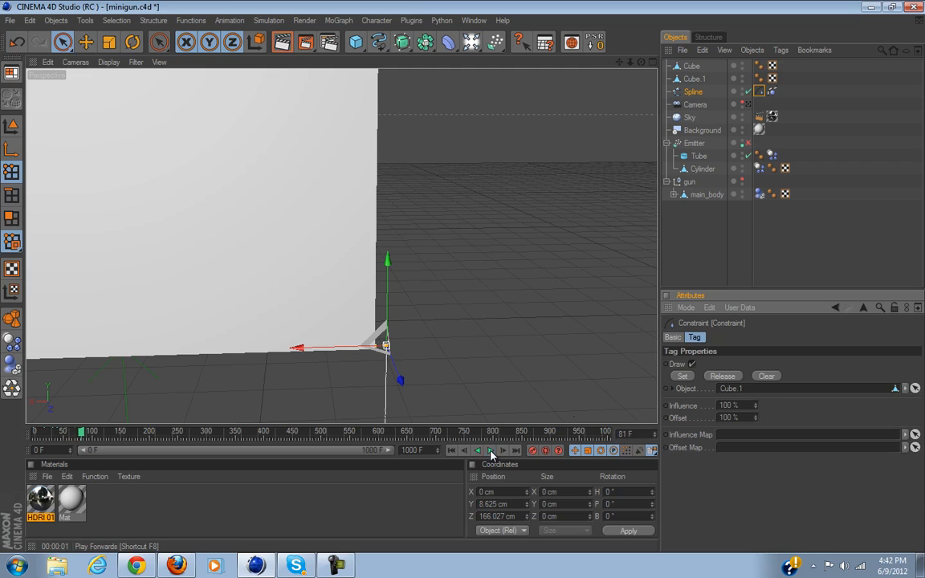
left_click(452, 451)
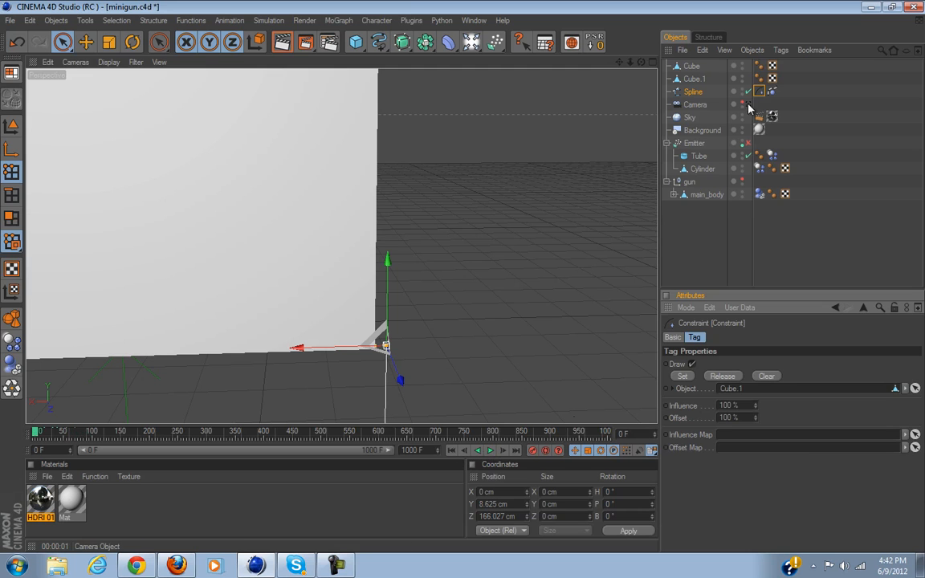
Look through the Spline Dynamics tag's basic, property, force and advanced settings.
left_click(773, 93)
left_click(680, 338)
left_click(727, 337)
left_click(753, 337)
left_click(790, 337)
left_click(859, 338)
left_click(732, 338)
Test the spline's dynamics by playing the animation with Rigid turned off, then return to the first frame.
left_click(703, 376)
scroll(330, 353, "down", 8)
left_click(490, 451)
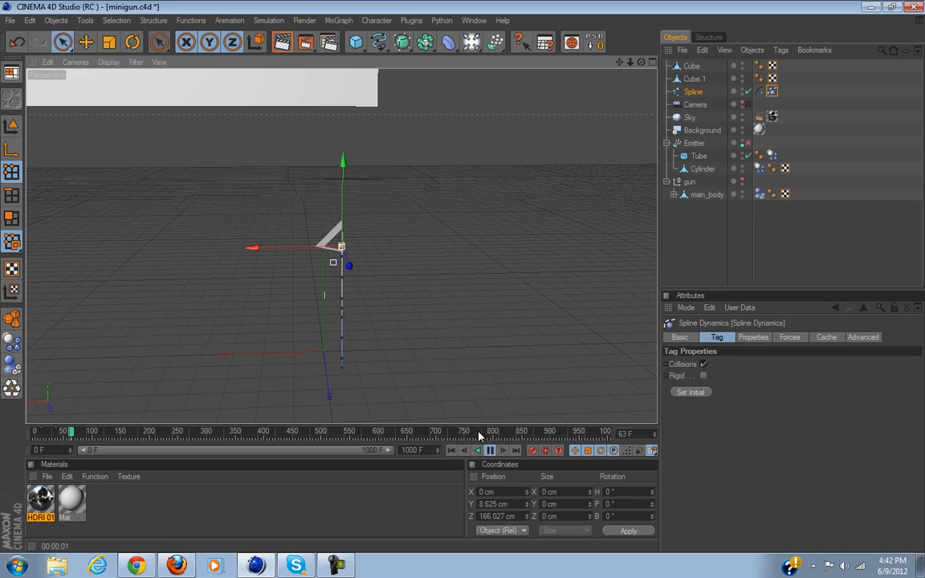
left_click(452, 451)
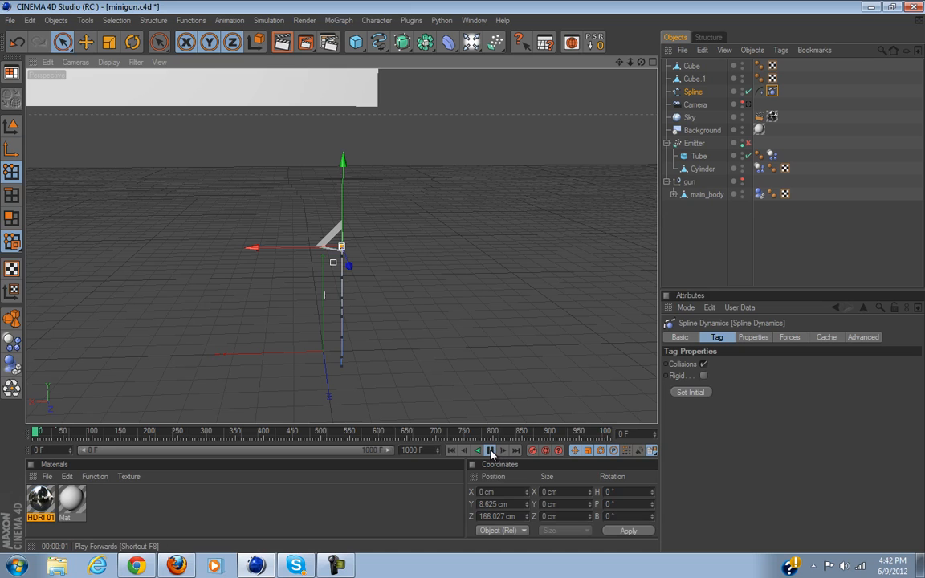
left_click(490, 451)
left_click(451, 451)
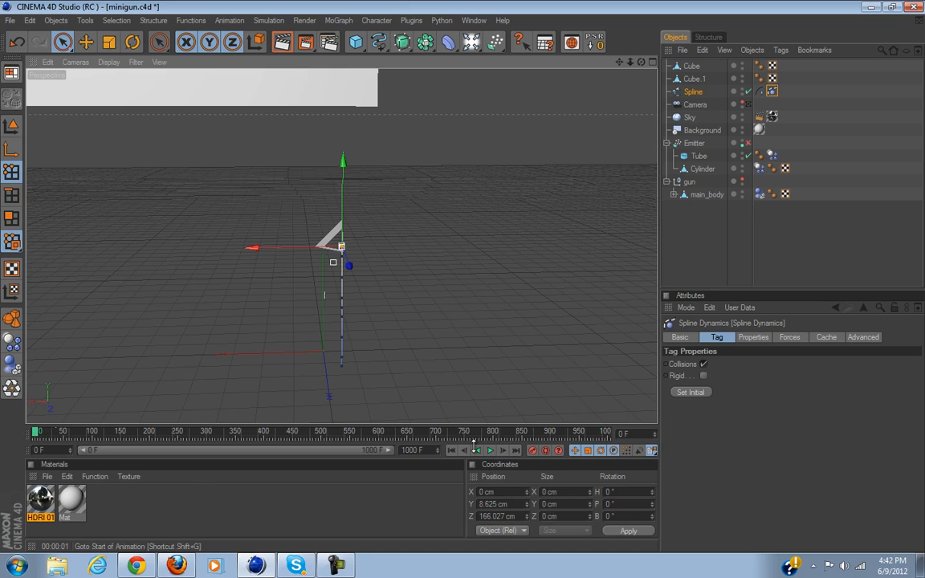
Turn on Rigid for the Spline Dynamics, test it by playing the animation, and return to the first frame.
left_click(703, 376)
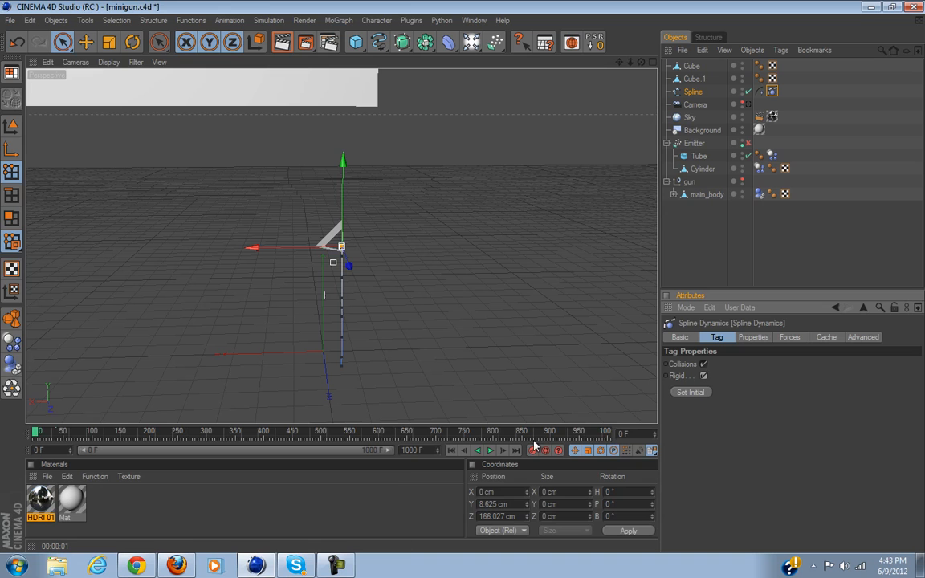
left_click(491, 451)
left_click(489, 451)
left_click(454, 452)
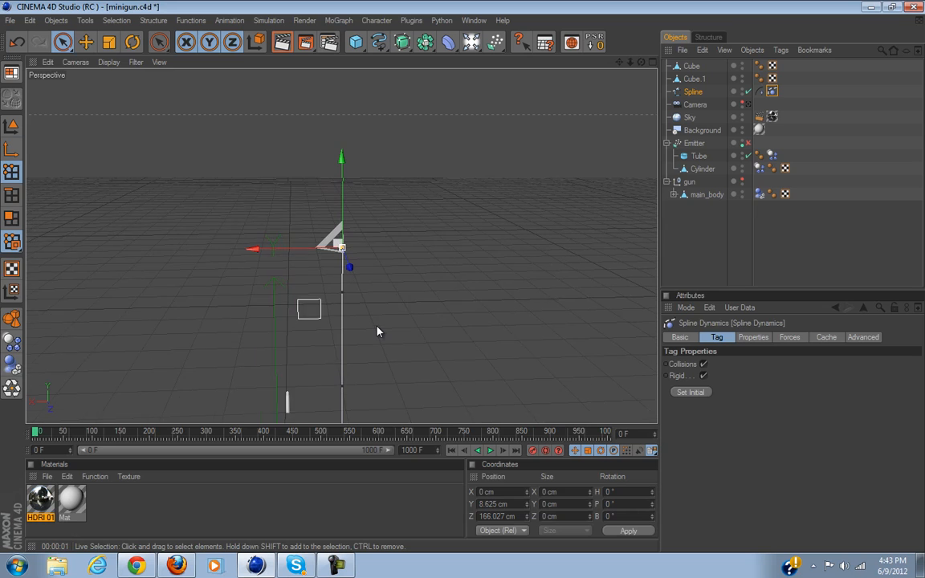
Add a MoGraph Cloner object to the scene.
left_click(695, 93)
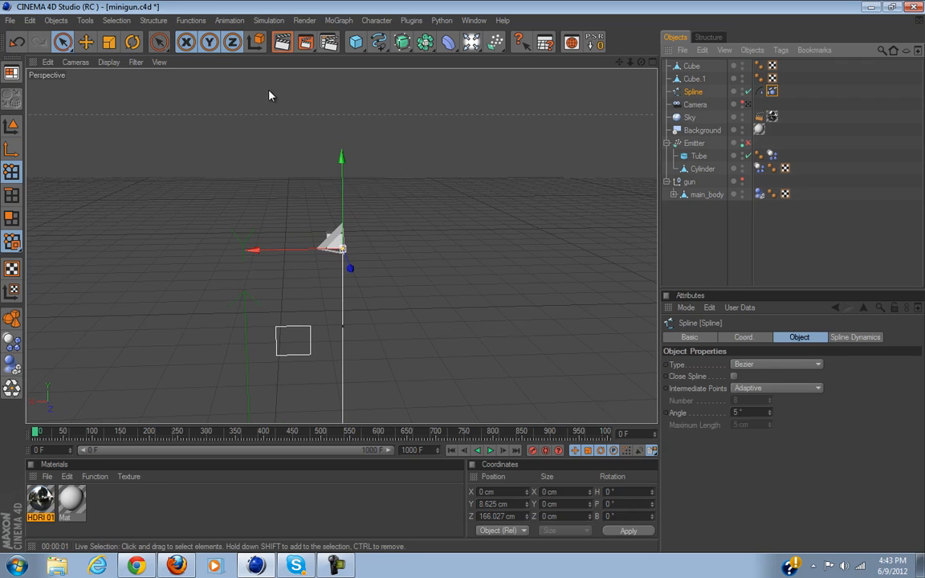
left_click(338, 20)
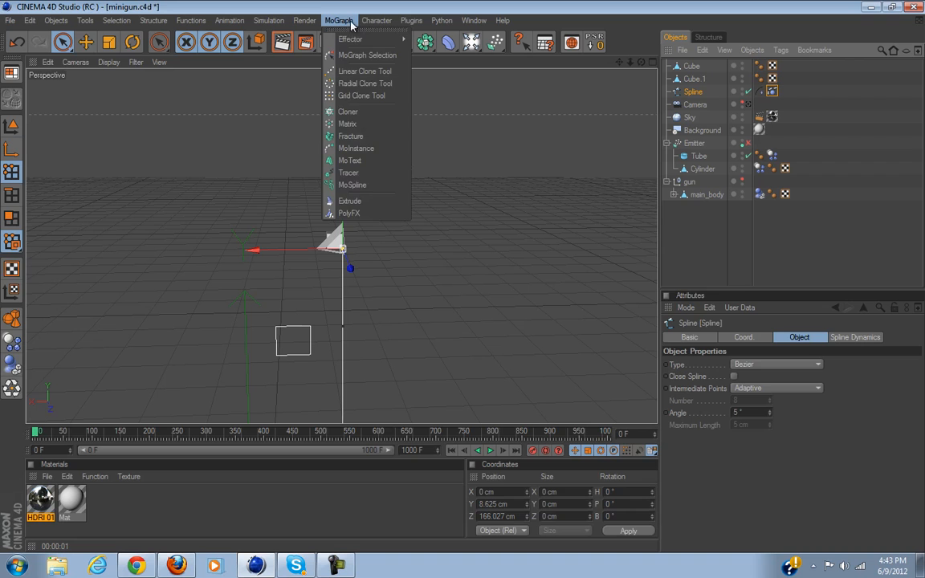
left_click(345, 113)
scroll(492, 191, "down", 2)
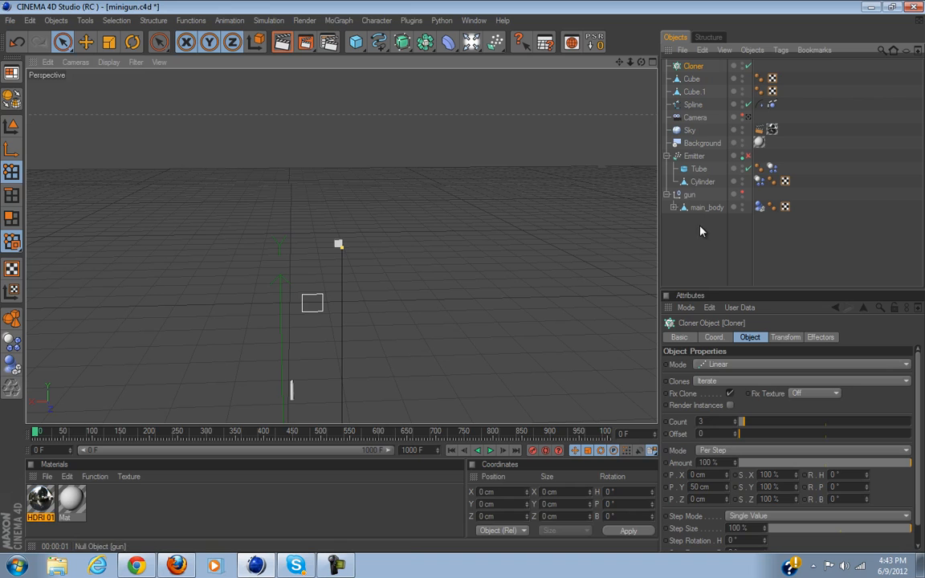
Scale the whole Cube object up uniformly to about 1.1 × 3.1 × 15.2 cm in model mode.
left_click(691, 78)
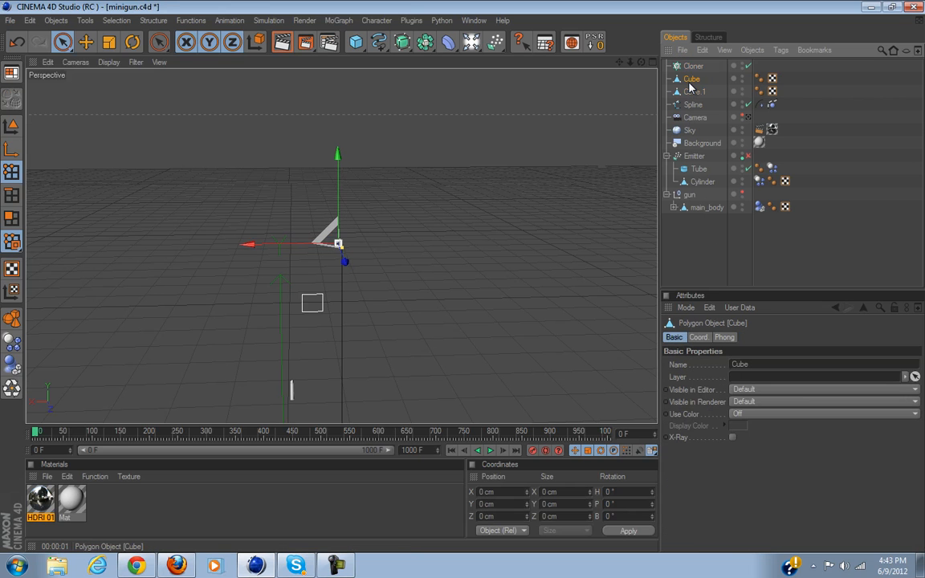
scroll(563, 165, "up", 3)
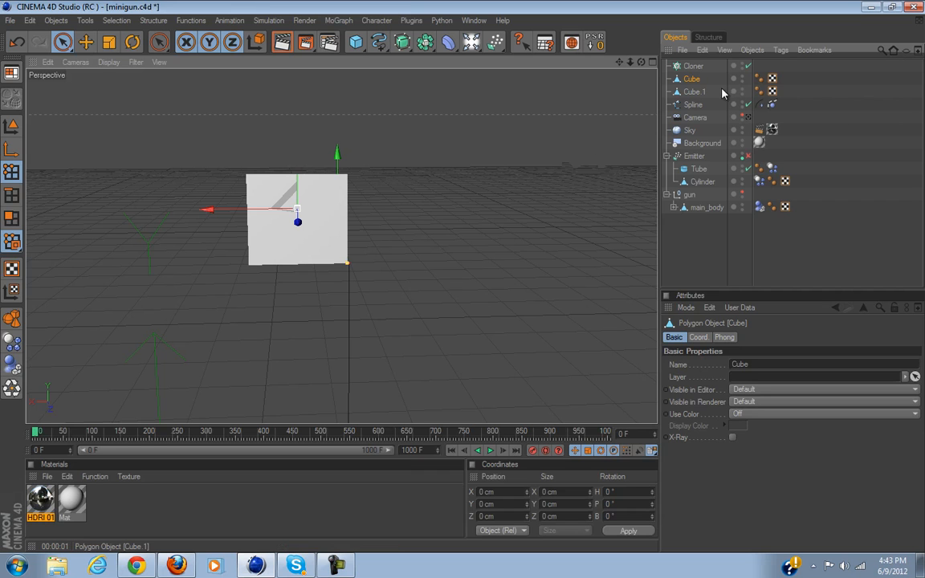
left_click(109, 42)
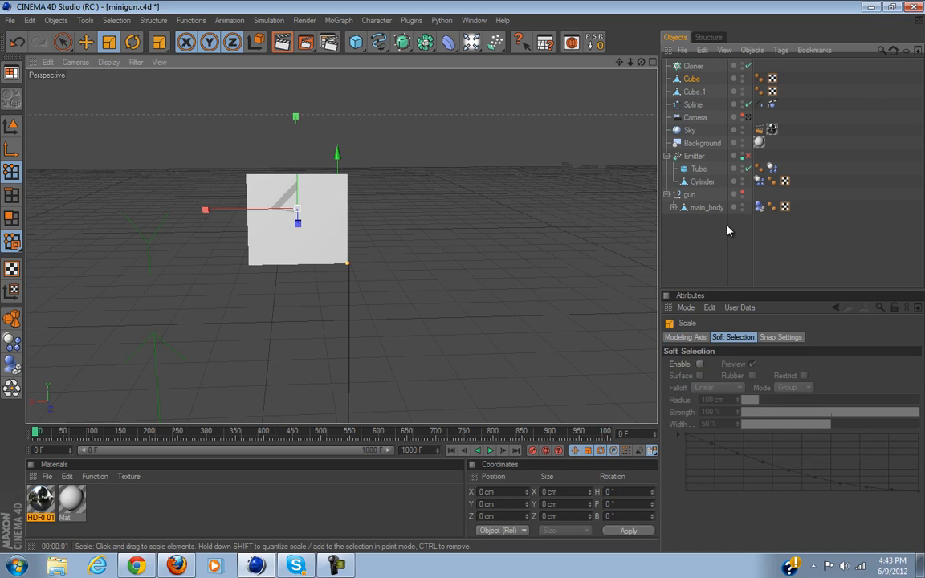
left_click(11, 124)
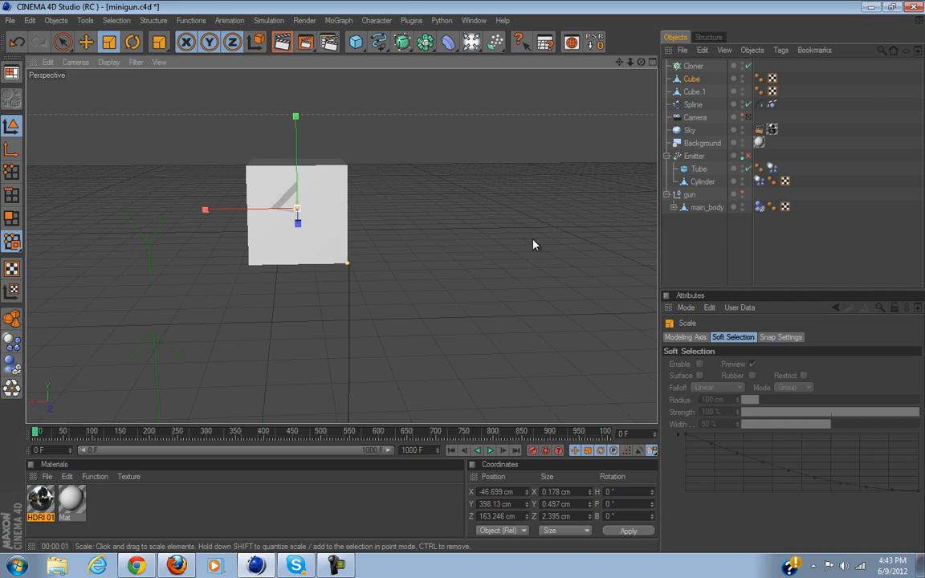
left_click_drag(456, 283, 383, 386)
left_click_drag(501, 272, 359, 351, "alt")
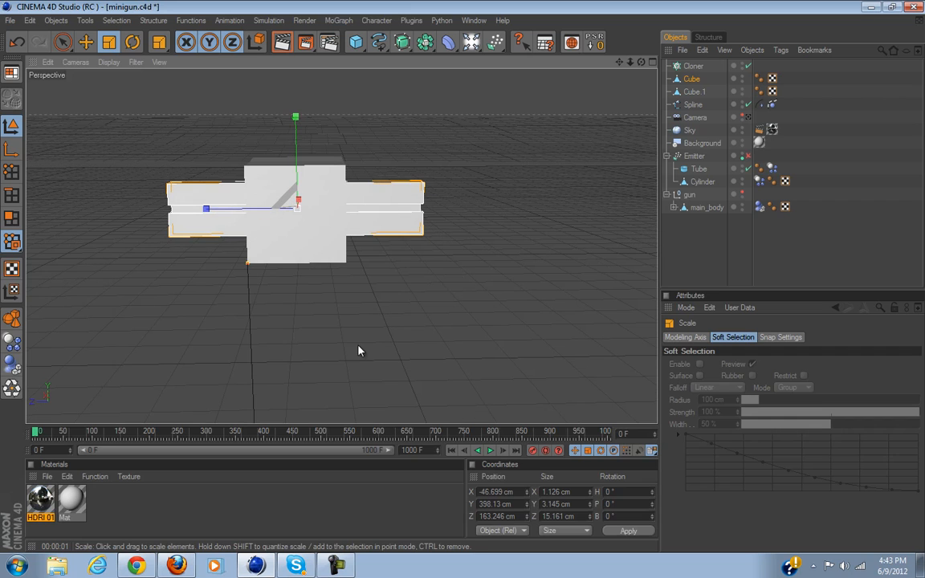
Show the gun in the viewport and enlarge the Cube to about 3.7 × 10.4 × 50.2 cm.
left_click(743, 193)
scroll(475, 241, "down", 5)
scroll(475, 236, "down", 5)
mouse_move(457, 262)
left_mouse_down("alt")
mouse_move(457, 292)
mouse_move(461, 278)
left_mouse_up("alt")
mouse_move(461, 278)
left_mouse_down()
mouse_move(474, 273)
mouse_move(464, 282)
left_mouse_up()
Move the Cube to the lower edge of the gun's side box and enlarge it to about 4.7 × 13.1 × 63.1 cm.
left_click(87, 43)
left_click_drag(332, 207, 332, 238)
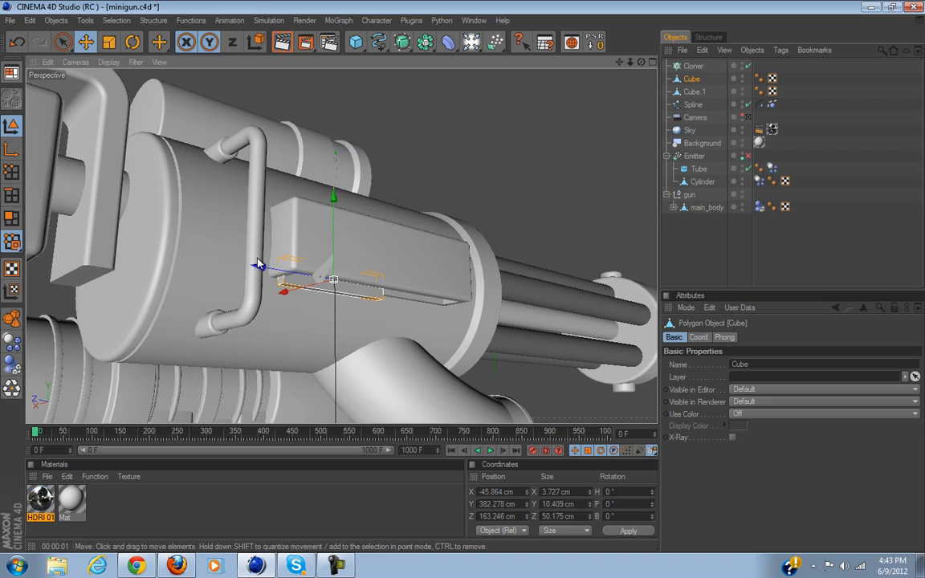
left_click_drag(262, 269, 277, 224)
left_click(109, 42)
left_click_drag(450, 273, 334, 185)
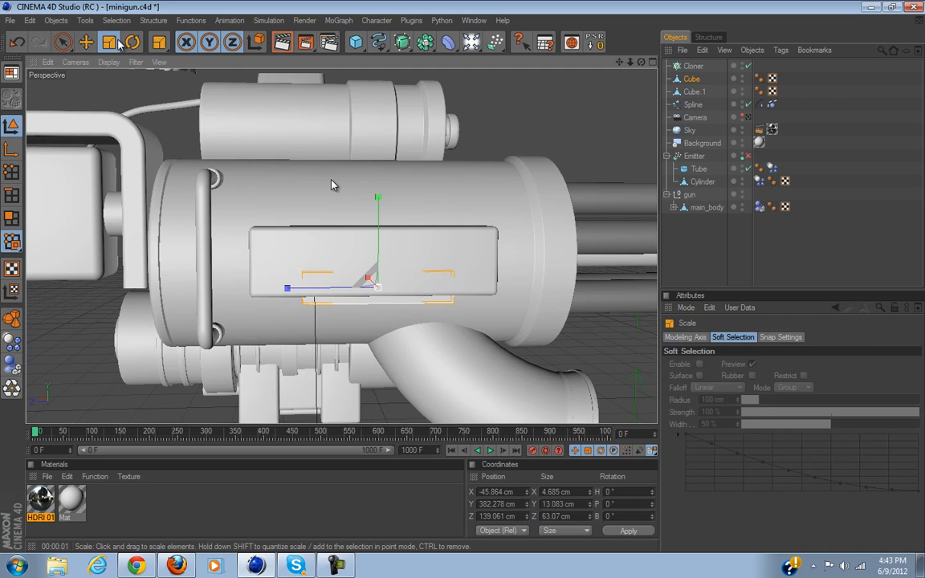
Make the Cube a child of the Cloner and set the Cloner to Object mode with Spline as its object.
left_click_drag(695, 68, 694, 68)
left_click(694, 68)
left_click(742, 365)
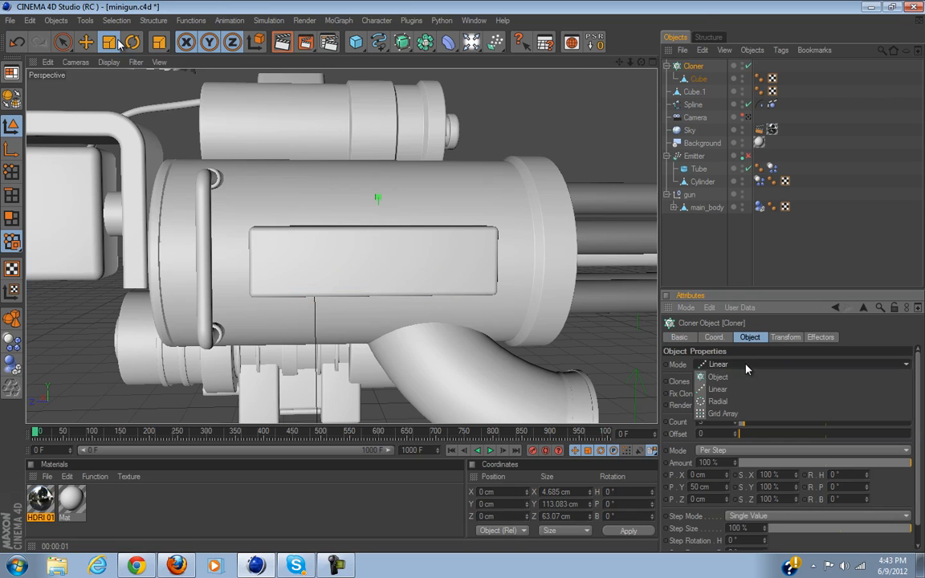
left_click(735, 374)
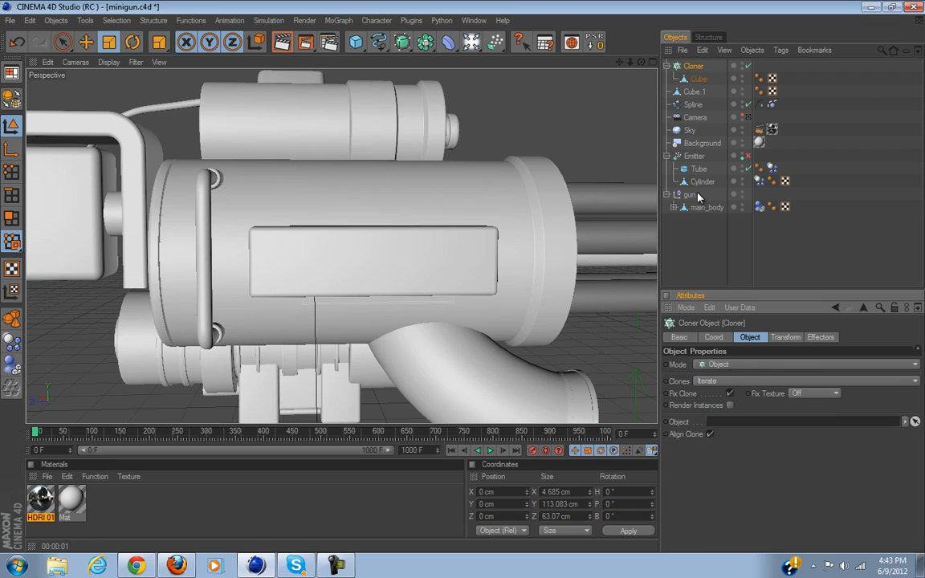
left_click_drag(703, 107, 695, 105)
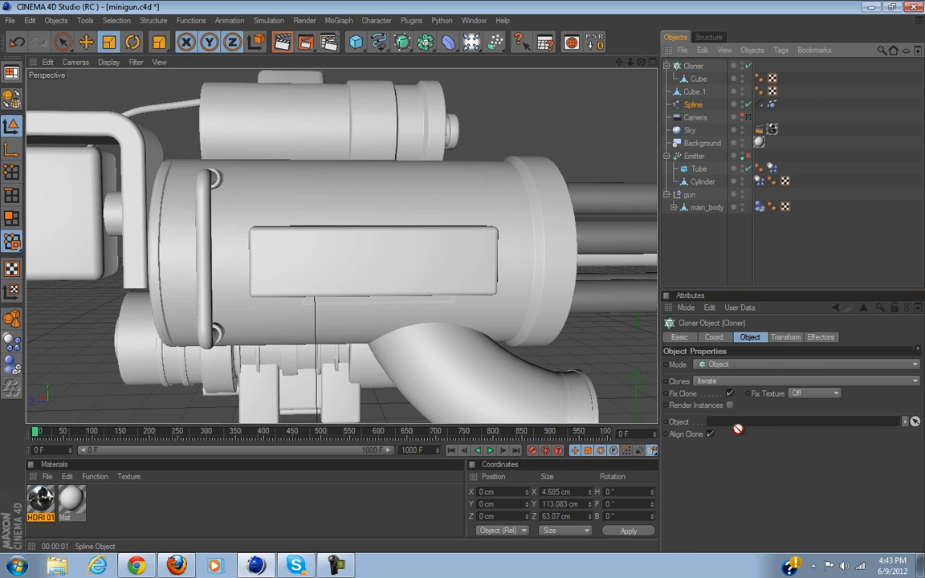
left_click_drag(739, 424, 738, 424)
Set the Cloner's transform pitch rotation (R.P) to 90° so the clones lie flat across the spline.
scroll(501, 312, "down", 7)
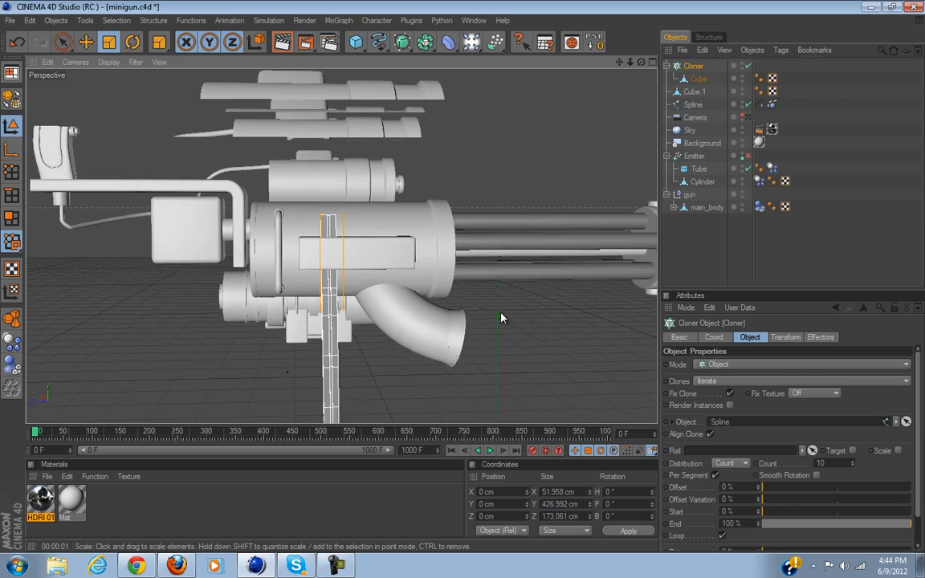
scroll(502, 312, "up", 2)
left_click(787, 338)
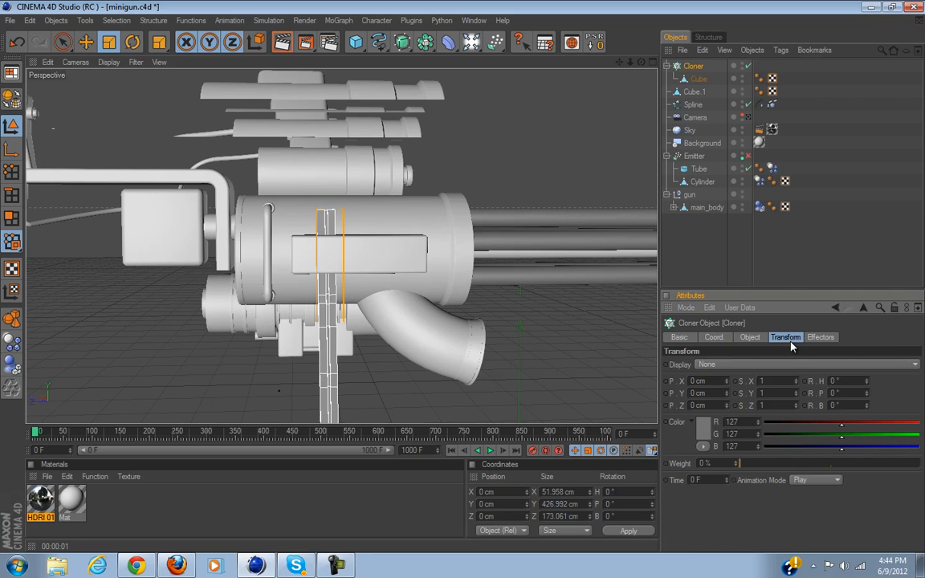
left_click_drag(865, 397, 868, 399)
left_click(855, 393)
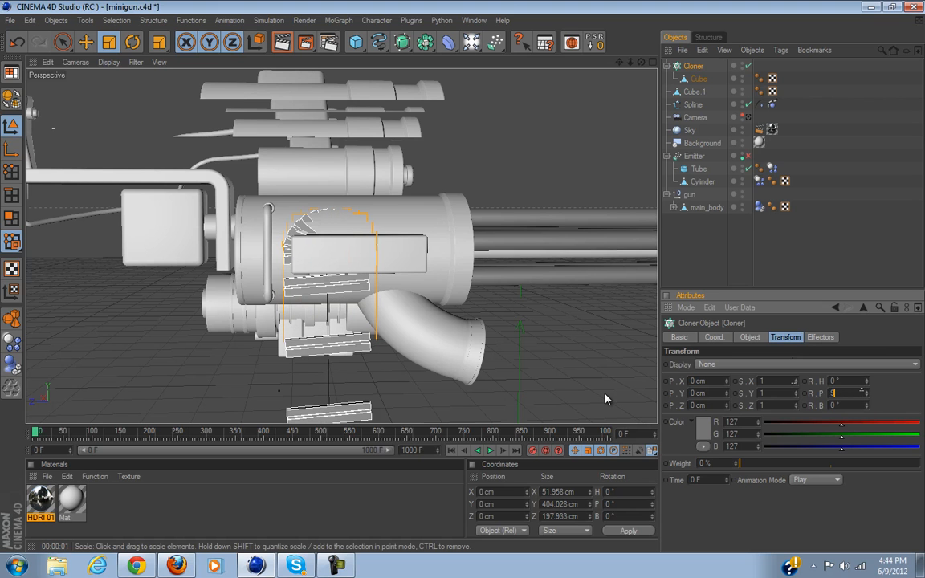
type("90")
key("Return")
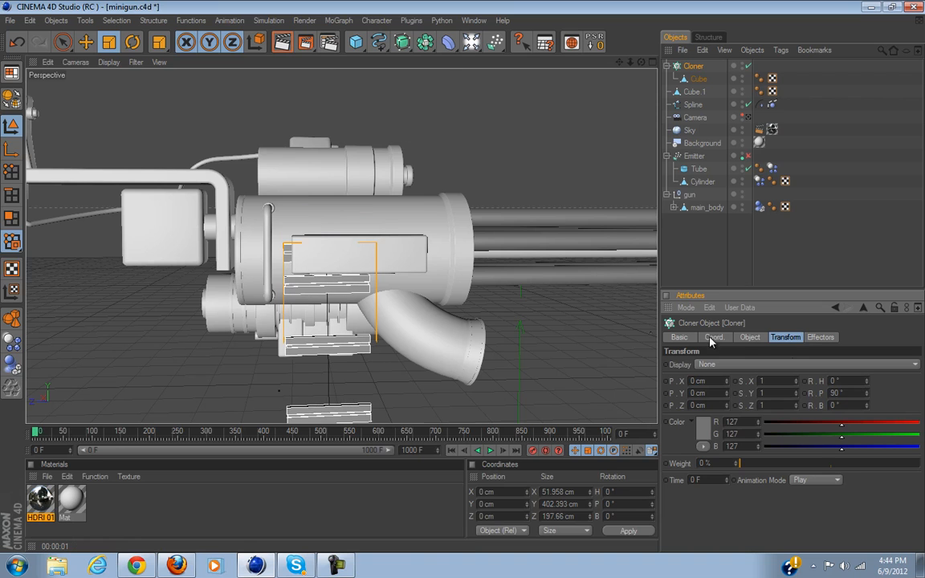
Try the Step distribution for the clones along the spline, then set the distribution to Even.
left_click(751, 338)
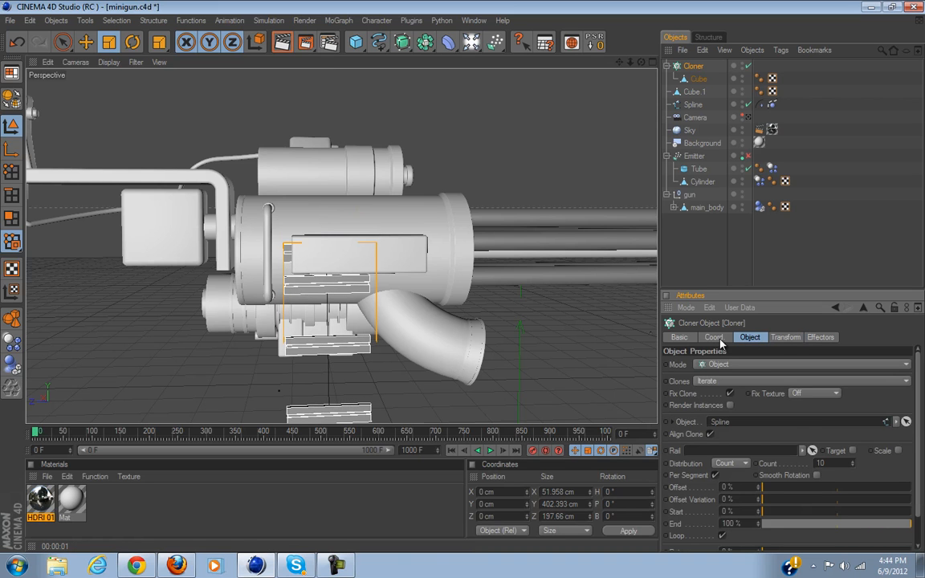
left_click(742, 466)
left_click(724, 488)
left_click(735, 464)
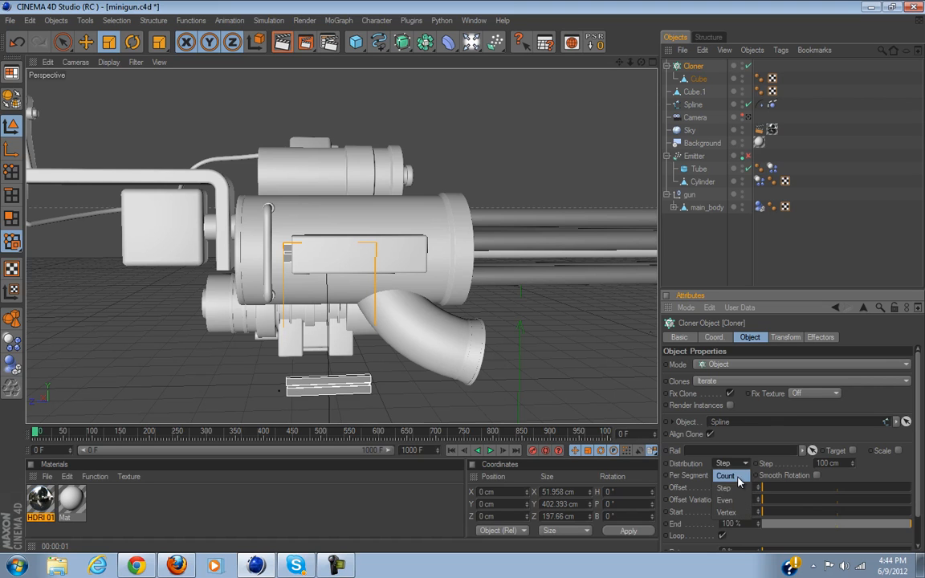
left_click(726, 501)
scroll(533, 366, "down", 5)
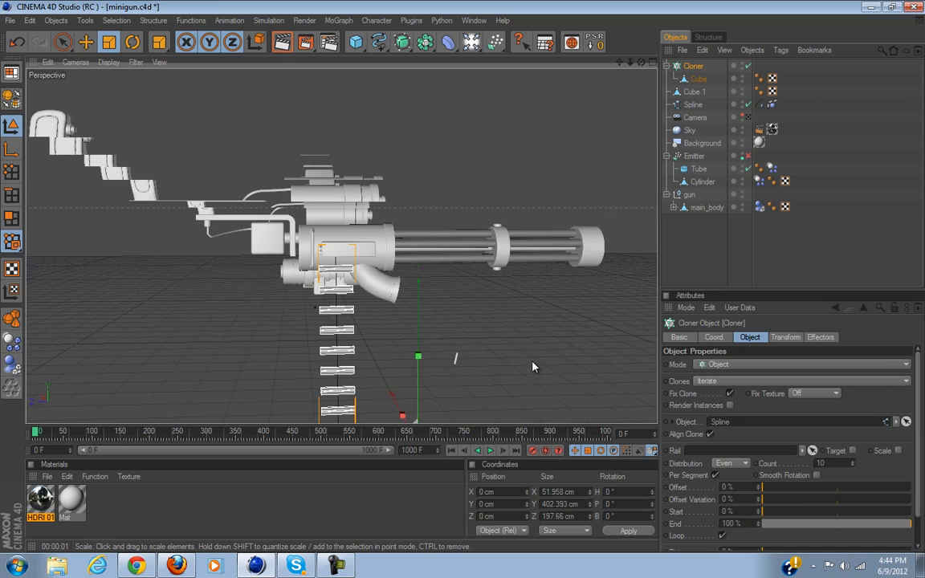
Increase the clone count to 27, preview the belt by playing the animation, and return to the first frame.
left_click_drag(854, 464, 854, 465)
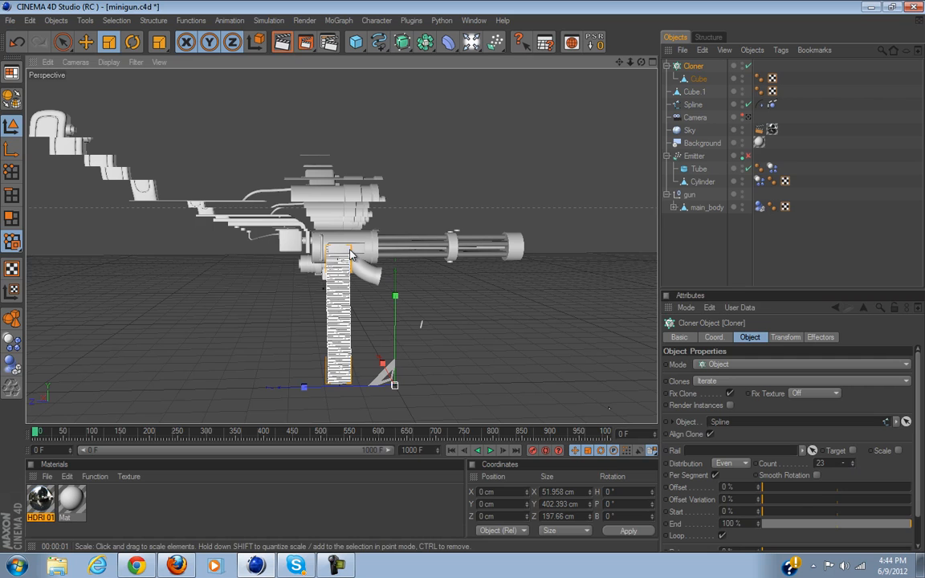
scroll(353, 258, "up", 8)
left_click_drag(855, 465, 853, 467)
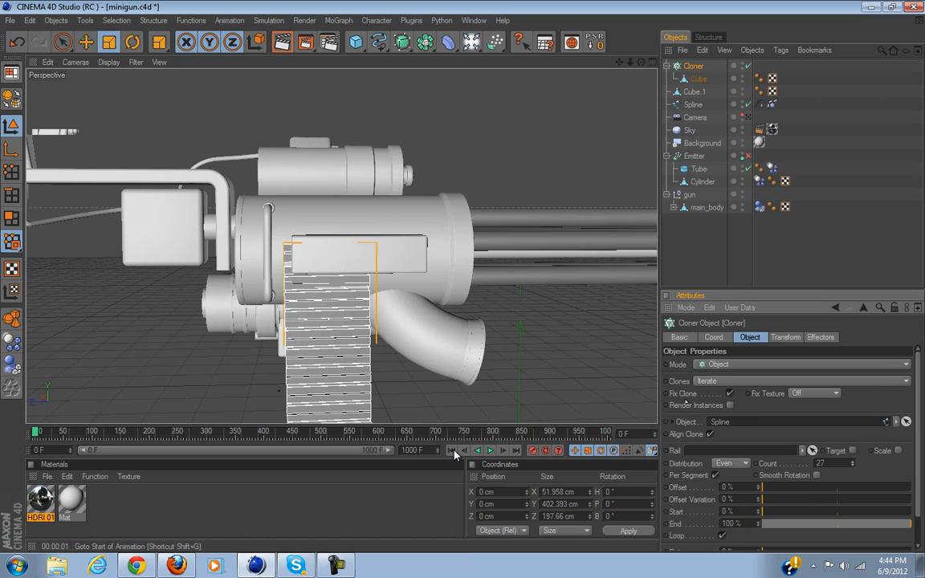
left_click(490, 451)
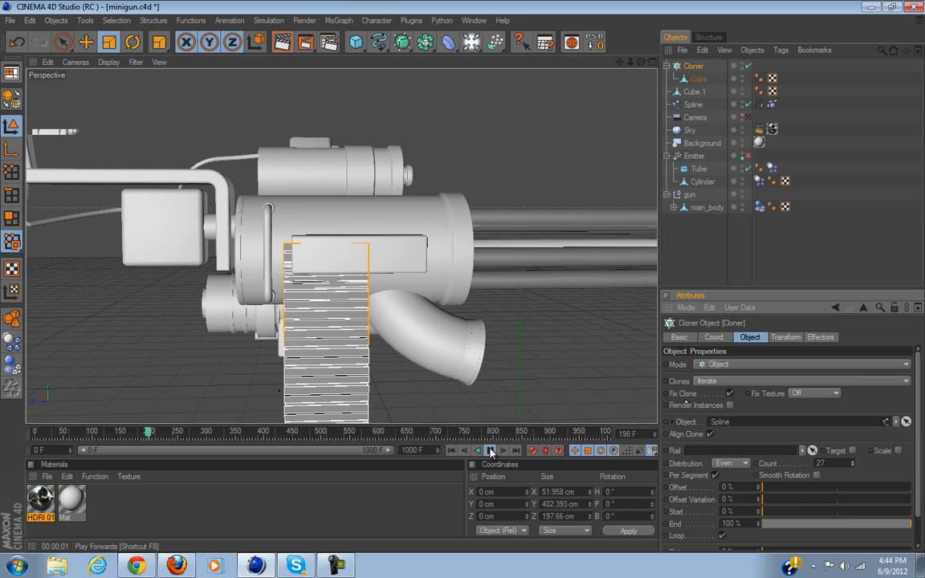
left_click(451, 451)
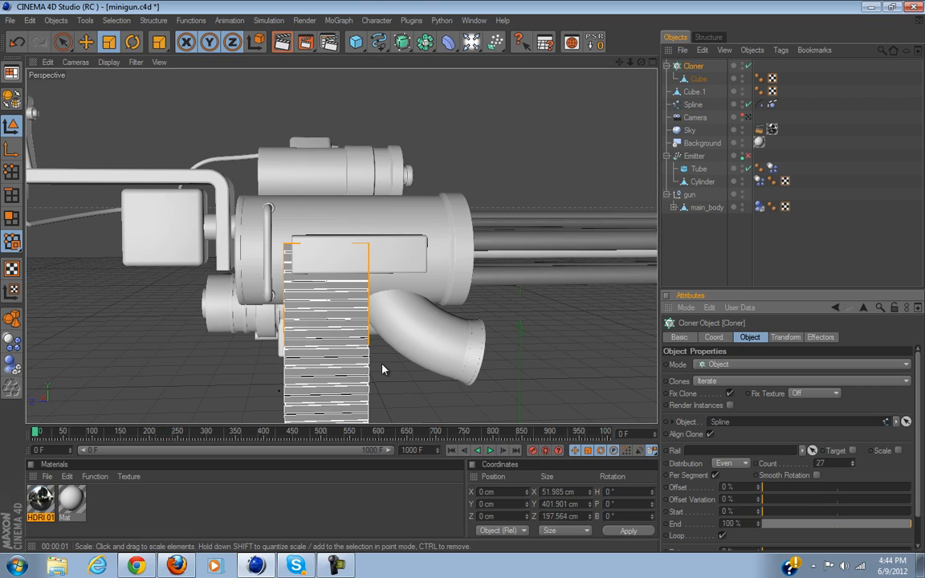
Examine how the cloned belt meets the feed box on the gun's side from several angles.
left_click_drag(382, 370, 562, 265, "alt")
left_click(790, 220)
mouse_move(447, 282)
left_mouse_down("alt")
mouse_move(472, 282)
mouse_move(464, 281)
left_mouse_up("alt")
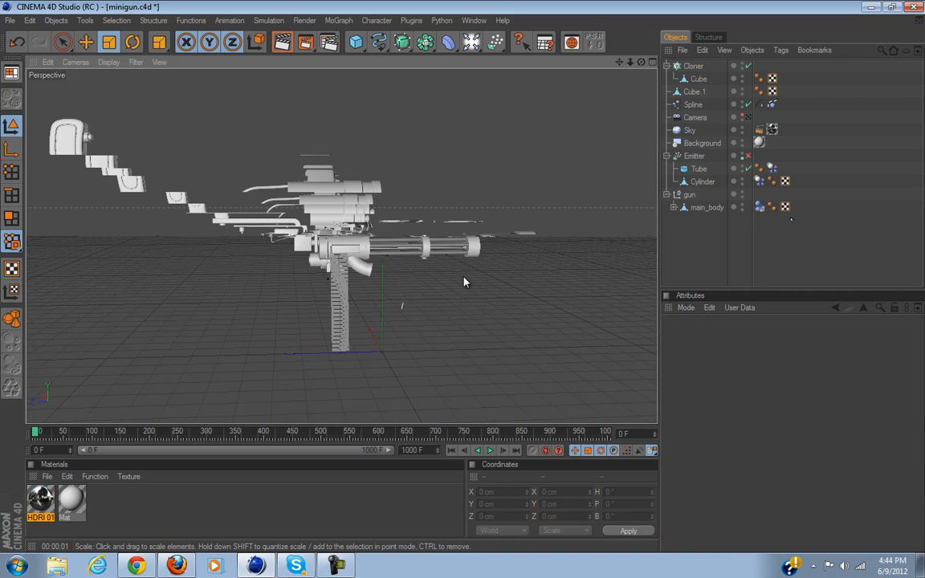
scroll(267, 290, "up", 3)
scroll(273, 290, "up", 7)
scroll(290, 296, "down", 3)
left_click_drag(290, 296, 463, 279, "alt")
scroll(376, 289, "up", 5)
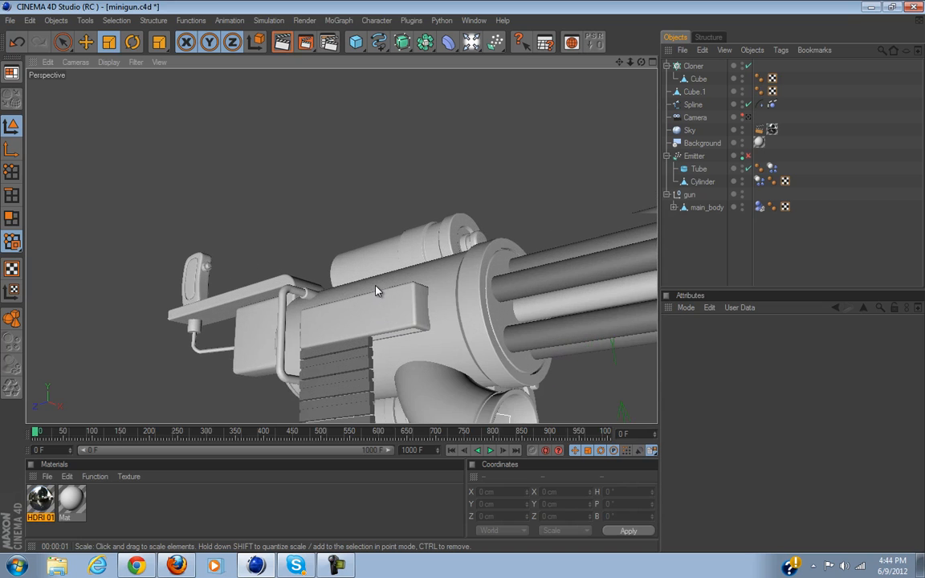
middle_click_drag(376, 289, 372, 290, "alt")
right_click_drag(372, 295, 467, 283, "alt")
middle_click_drag(376, 289, 377, 363, "alt")
Set the Cloner's transform position P.X to -2 cm to shift the belt clones sideways.
left_click(694, 68)
mouse_move(463, 281)
middle_mouse_down("alt")
mouse_move(475, 248)
mouse_move(465, 262)
middle_mouse_up("alt")
scroll(474, 277, "up", 3)
left_click_drag(465, 263, 463, 275, "alt")
mouse_move(426, 363)
left_mouse_down("alt")
mouse_move(463, 250)
mouse_move(416, 248)
left_mouse_up("alt")
left_click(784, 337)
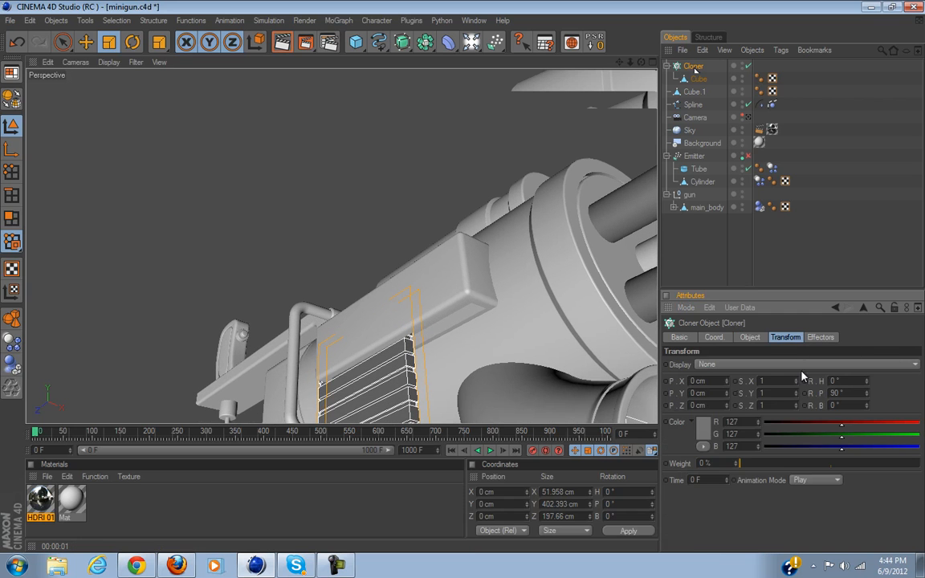
left_click(726, 384)
left_click(726, 384)
left_click(726, 384)
left_click_drag(647, 340, 466, 281, "alt")
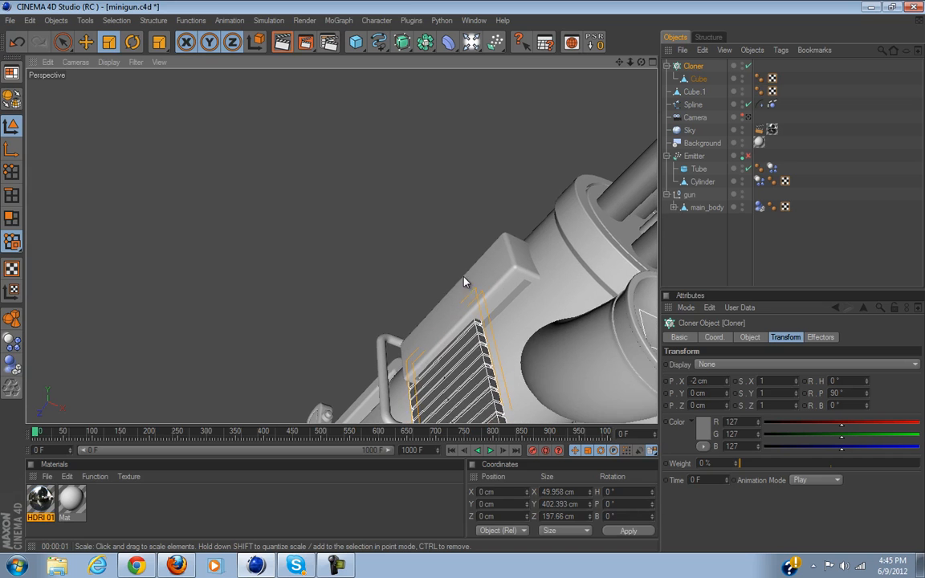
Set the Cloner's transform position to P.Y 22 cm and P.Z 13 cm to line the belt up with the feed box.
left_click_drag(727, 394, 727, 376)
mouse_move(466, 285)
left_mouse_down("alt")
mouse_move(409, 275)
mouse_move(464, 281)
left_mouse_up("alt")
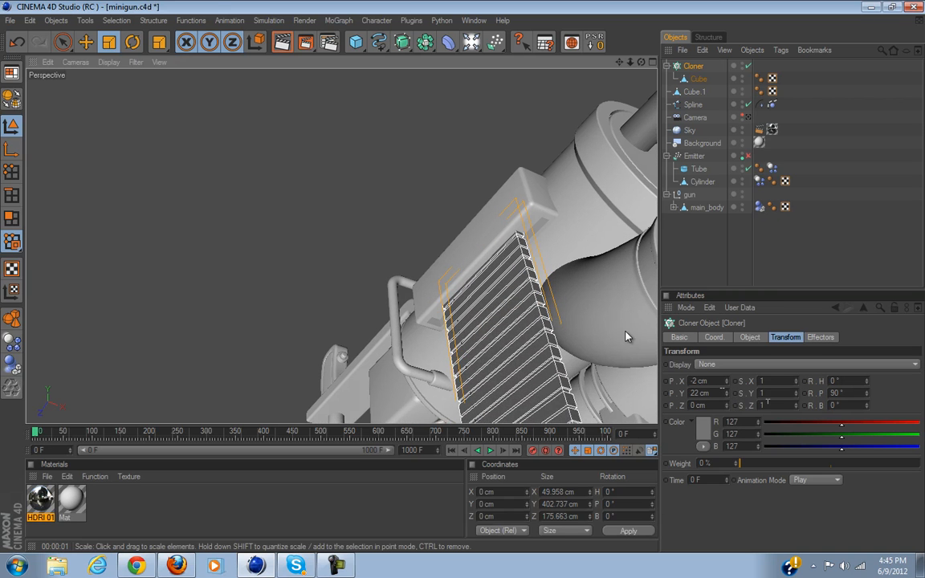
left_click_drag(727, 406, 728, 408)
left_click_drag(463, 286, 470, 273, "alt")
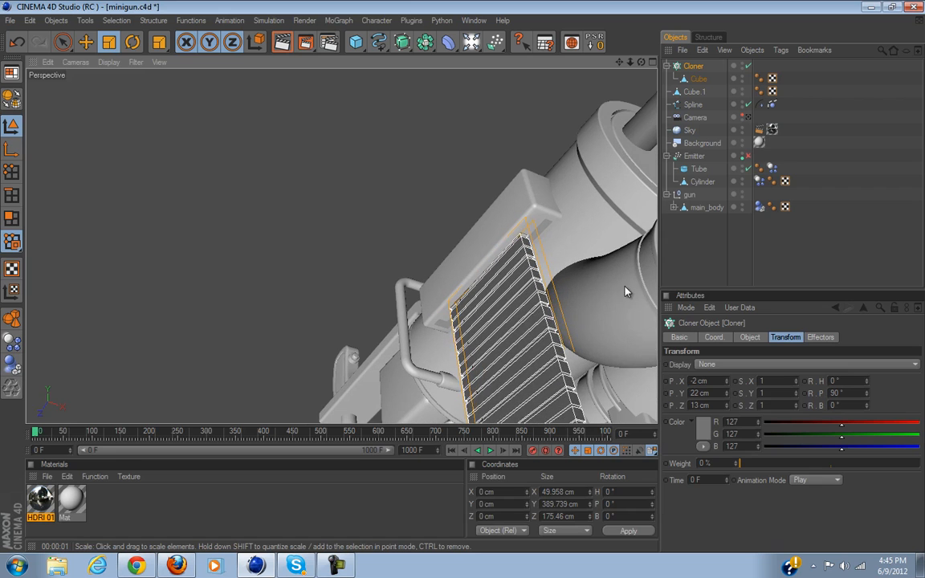
left_click(793, 253)
scroll(367, 351, "down", 3)
scroll(367, 351, "down", 10)
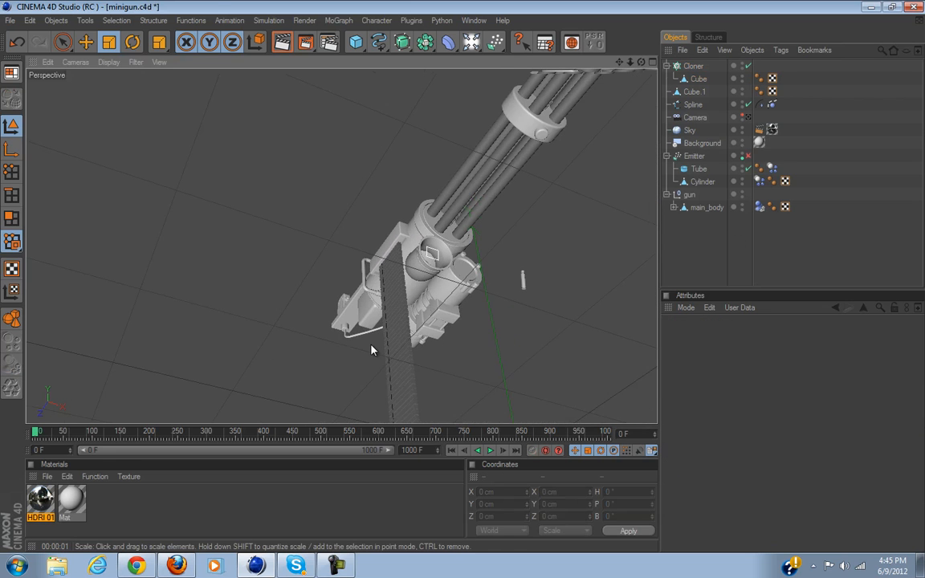
left_click_drag(434, 265, 648, 368, "alt")
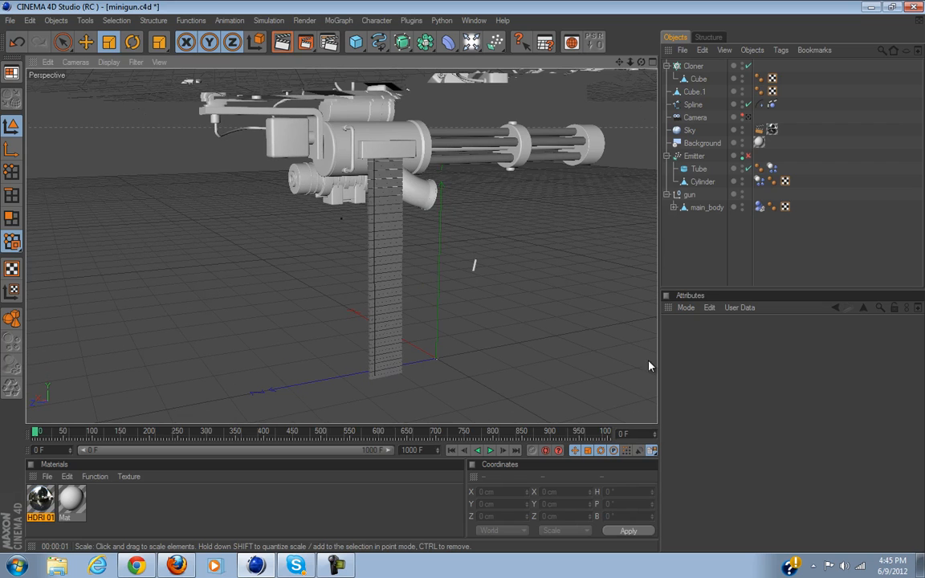
left_click_drag(541, 289, 439, 185, "alt")
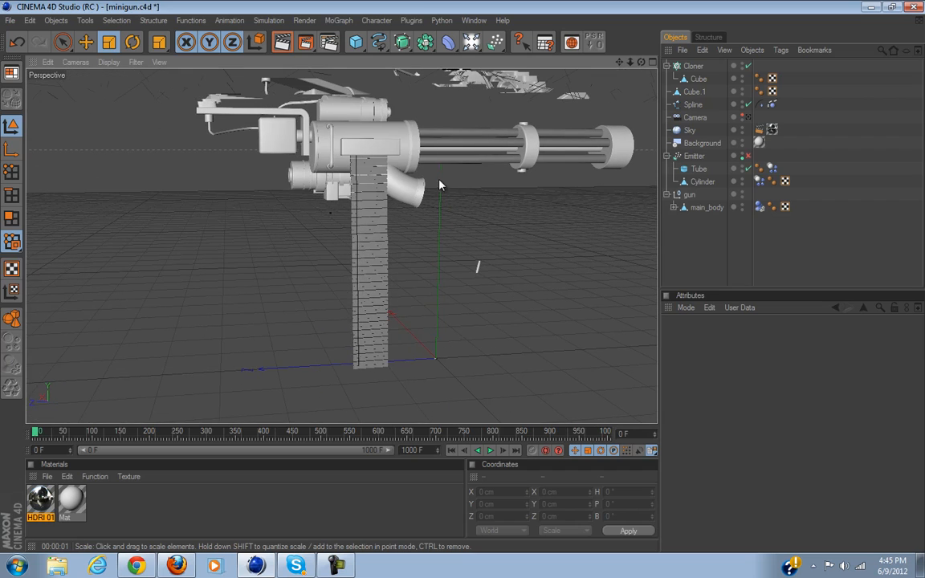
Add a cube and move it beside the hanging belt, at about X -254 cm and Z 137 cm.
left_click(356, 42)
left_click_drag(318, 136, 385, 265, "alt")
left_click(86, 41)
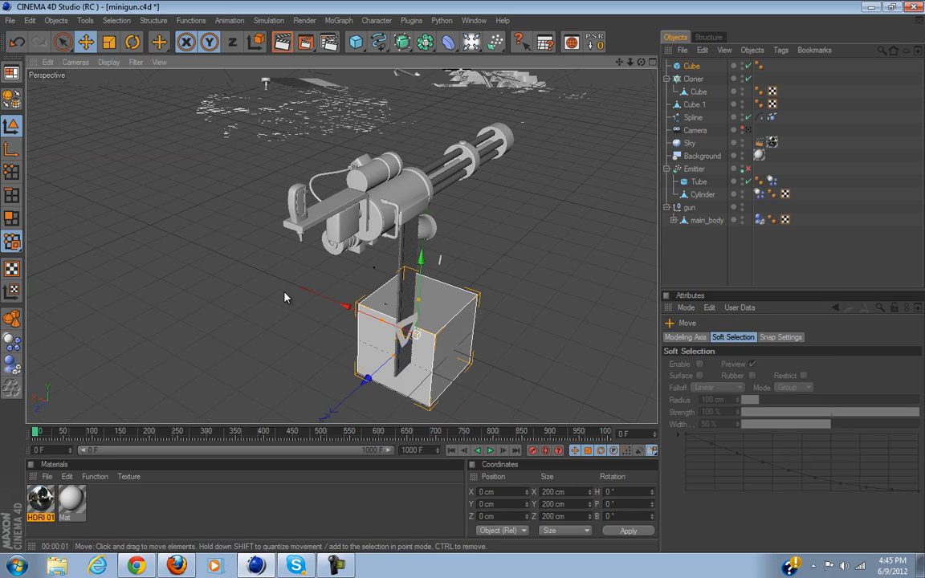
left_click_drag(354, 310, 466, 283)
left_click_drag(445, 378, 378, 377)
left_click_drag(378, 265, 467, 281, "alt")
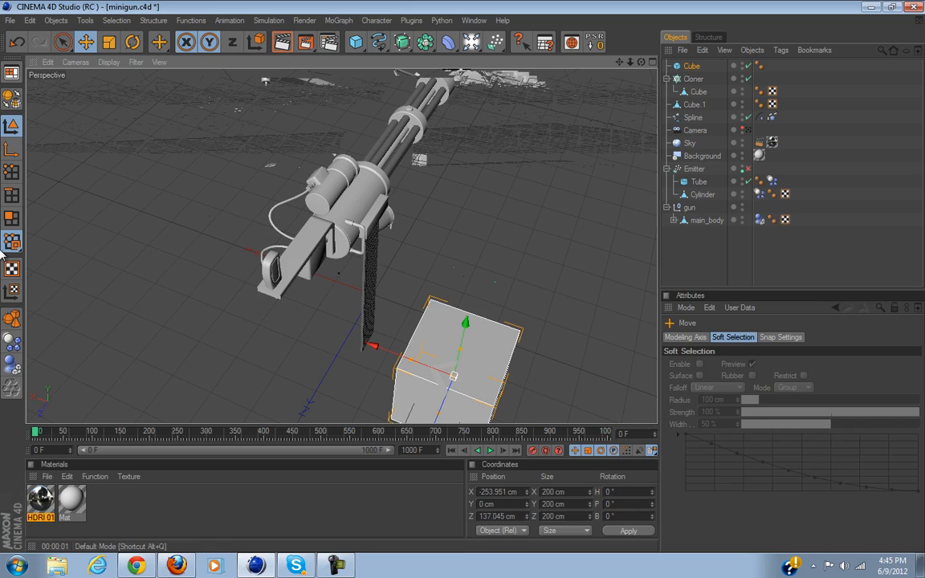
Make the new cube a collider body and, during playback, move it against the belt to about X -139 cm.
left_click(12, 366)
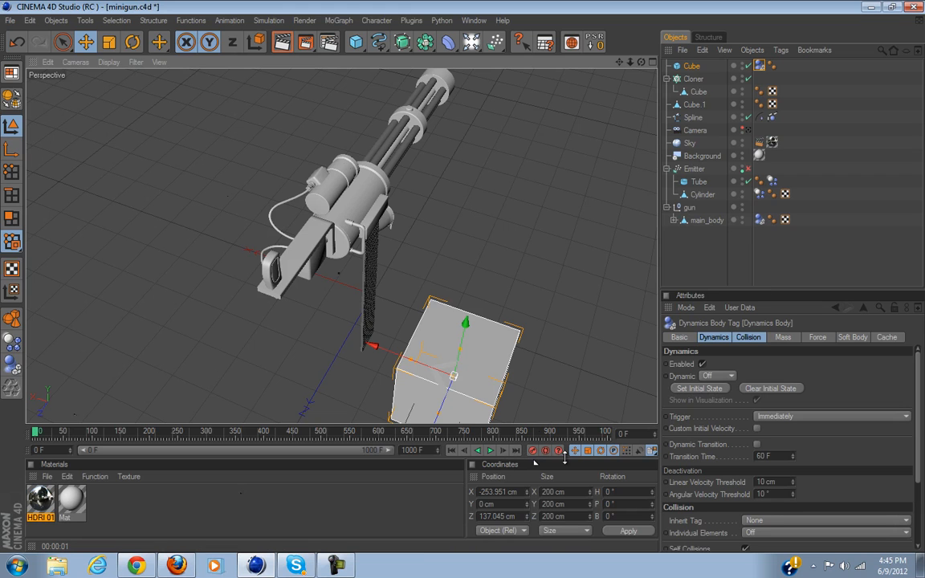
left_click(79, 434)
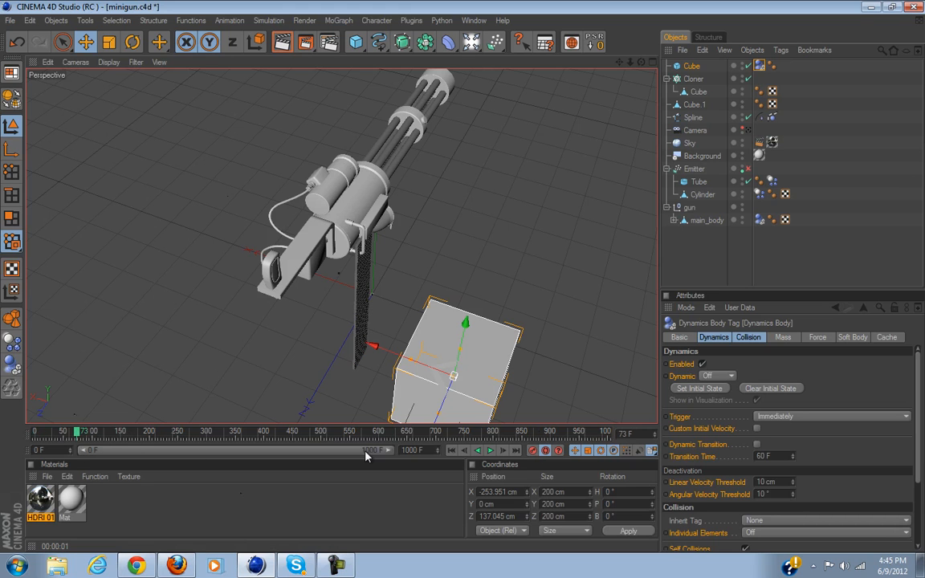
left_click_drag(380, 354, 465, 281)
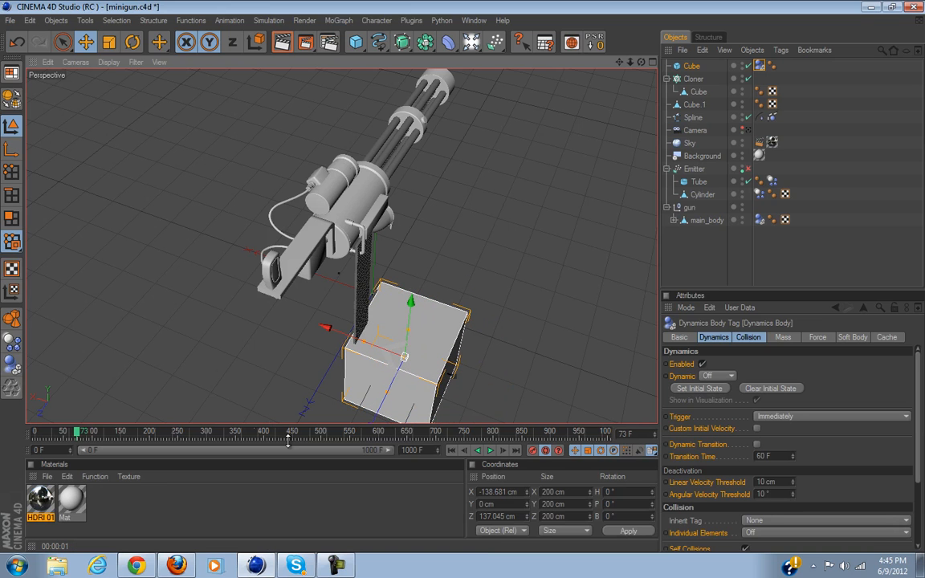
Replay the animation twice from the first frame to test the belt's collision with the cube.
left_click(453, 450)
left_click(490, 450)
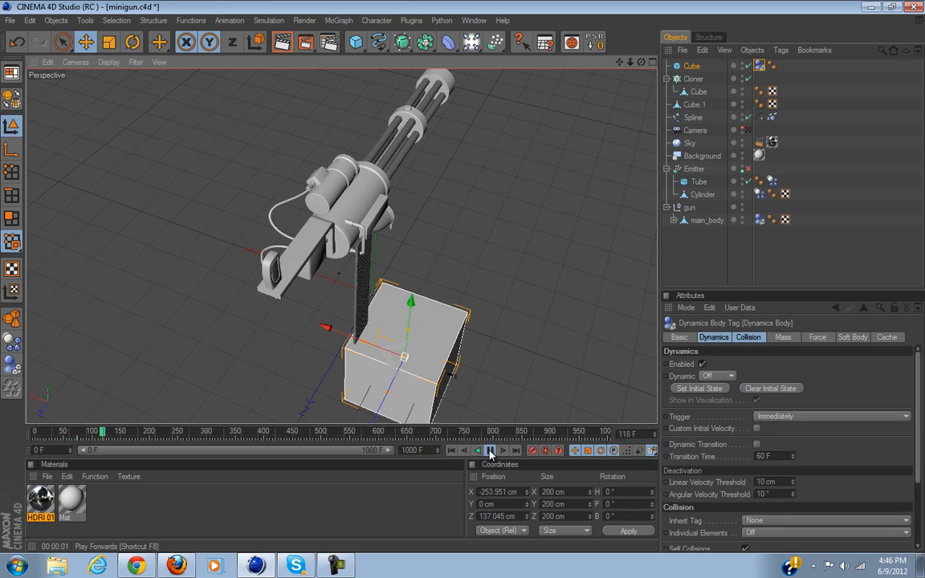
left_click(490, 451)
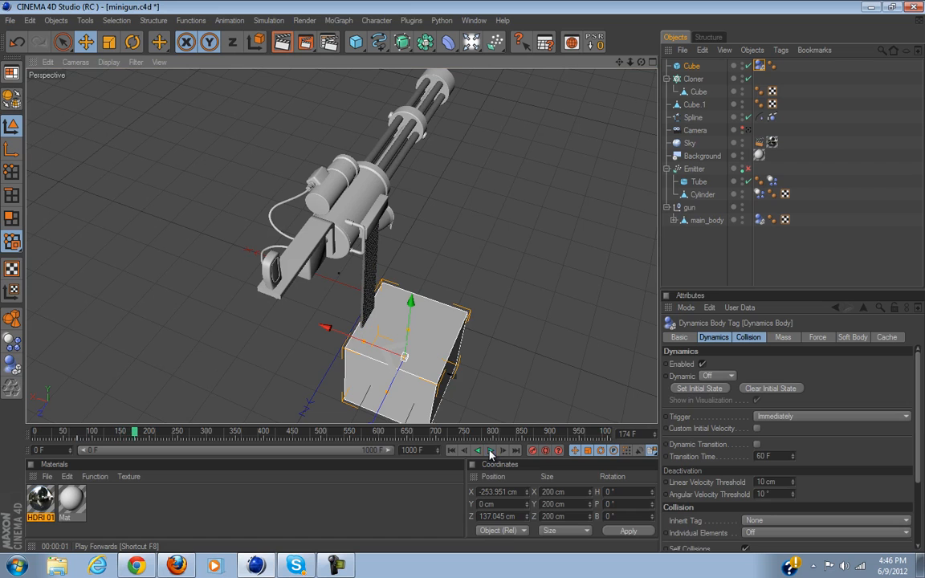
left_click(453, 450)
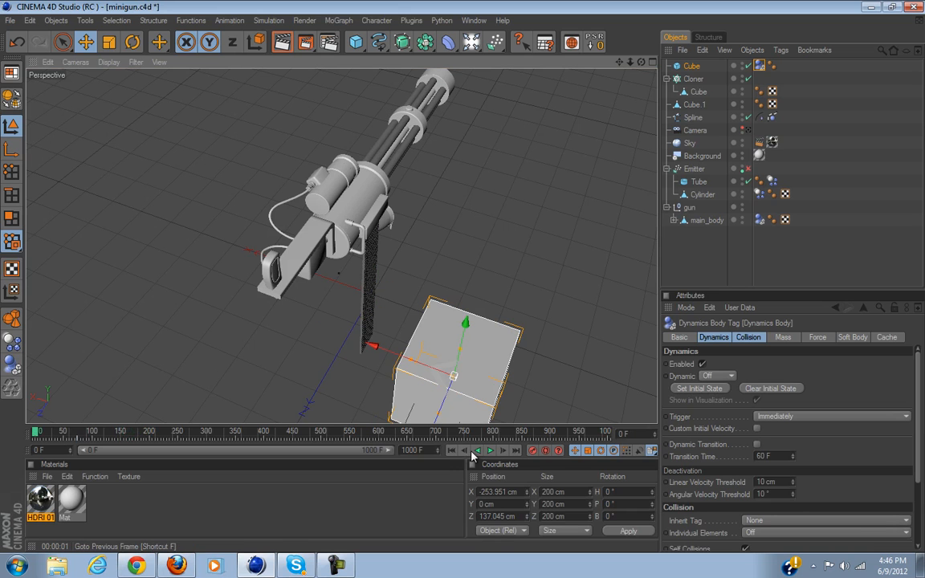
left_click(490, 451)
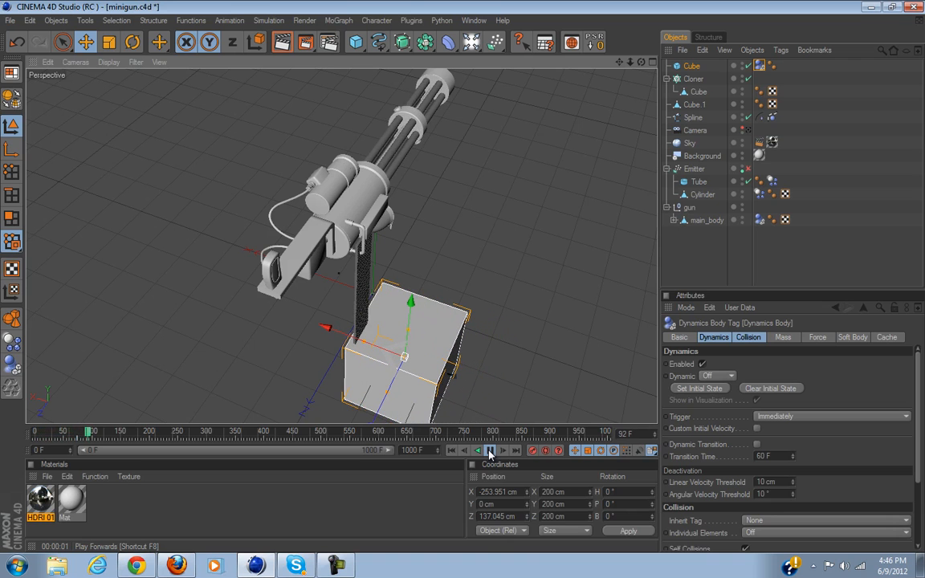
left_click(490, 451)
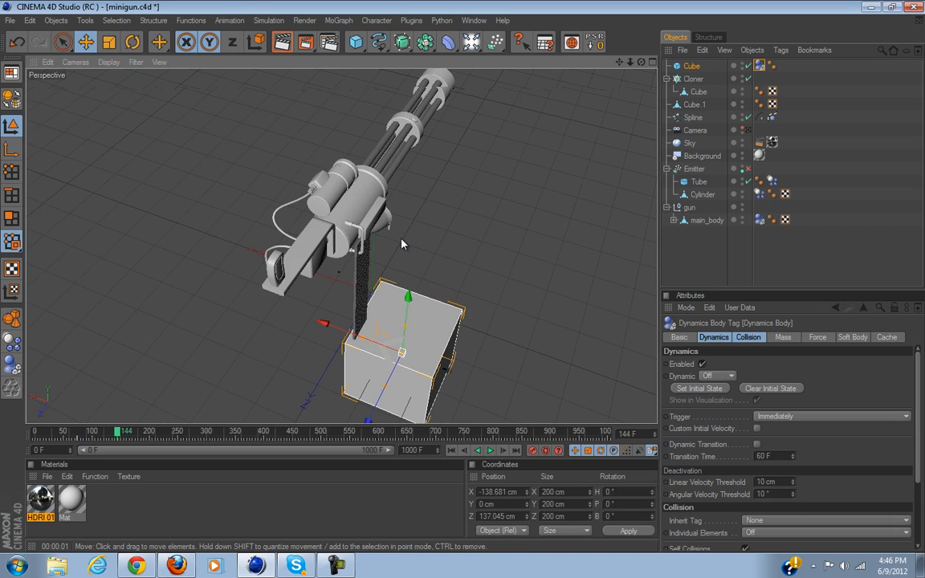
Undo the cube's last move and replay the simulation from the first frame with the belt in view.
left_click_drag(382, 230, 464, 280, "alt")
scroll(378, 215, "up", 3)
key("ctrl+z")
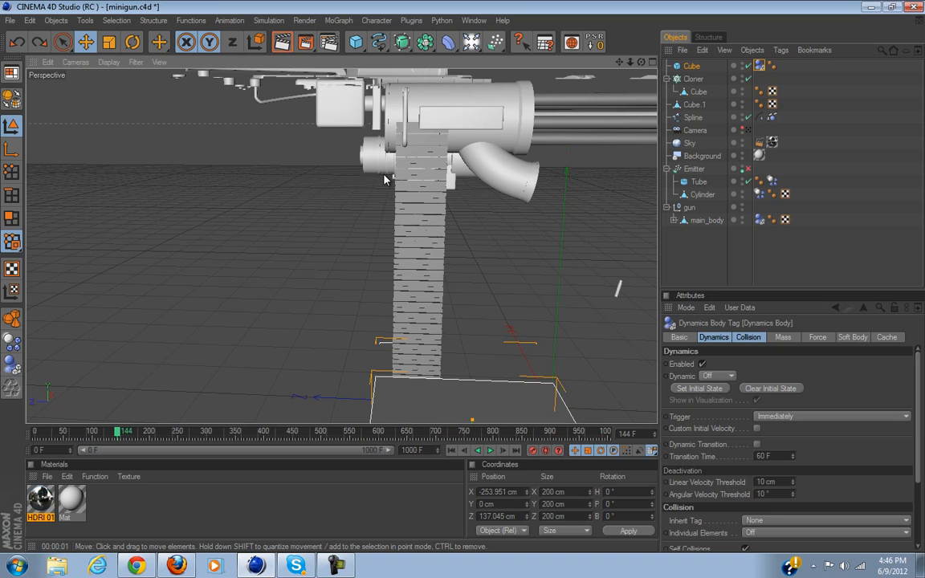
left_click(451, 451)
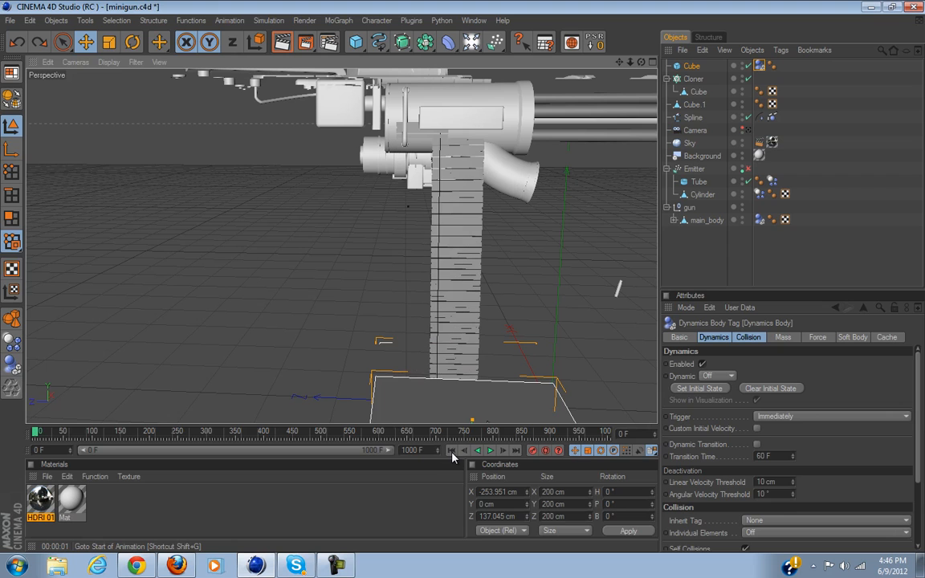
left_click(491, 451)
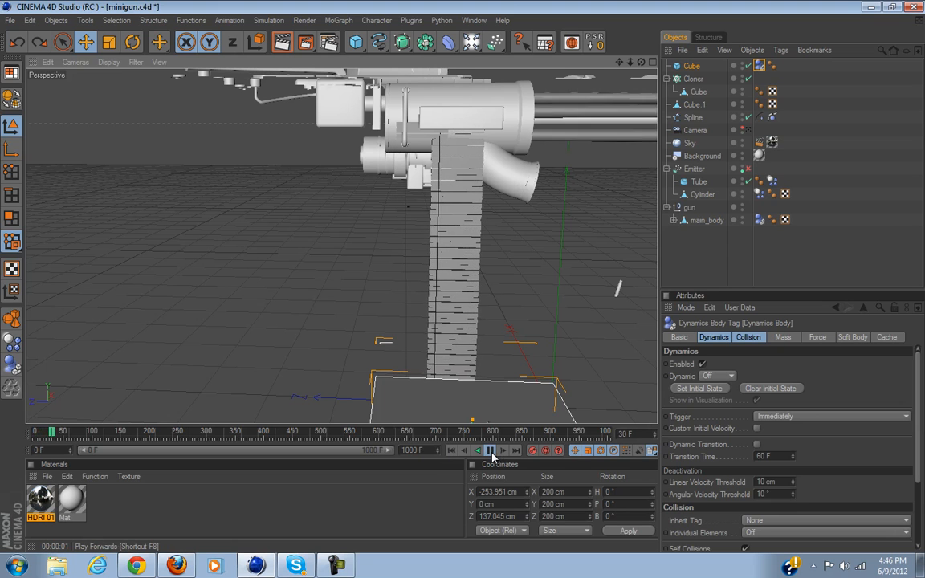
left_click(491, 451)
left_click(464, 450)
Delete the test collider cube from the scene.
left_click_drag(450, 361, 564, 290, "alt")
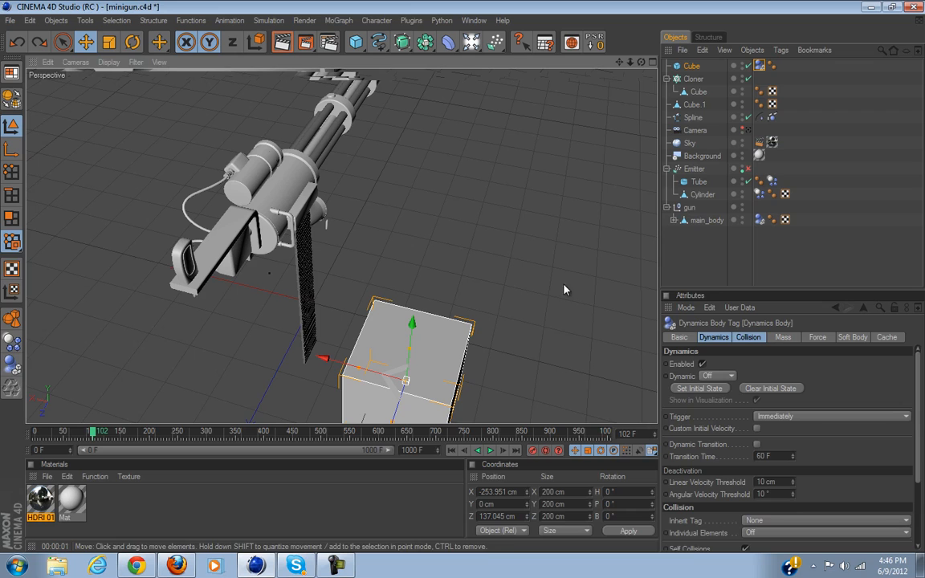
left_click(688, 69)
key("Delete")
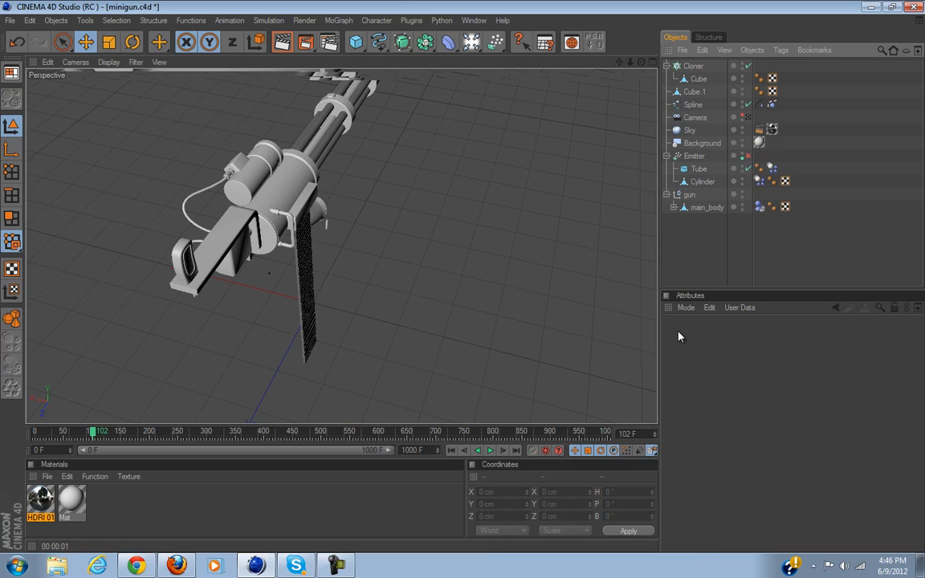
Play the animation from the first frame and examine the belt's motion and its connection to the gun.
left_click(489, 454)
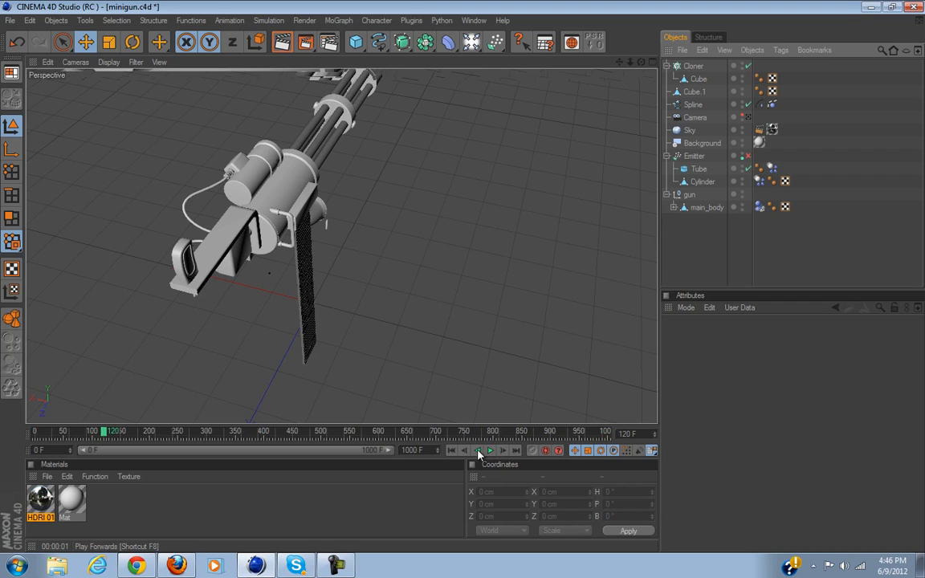
left_click(452, 453)
left_click(490, 455)
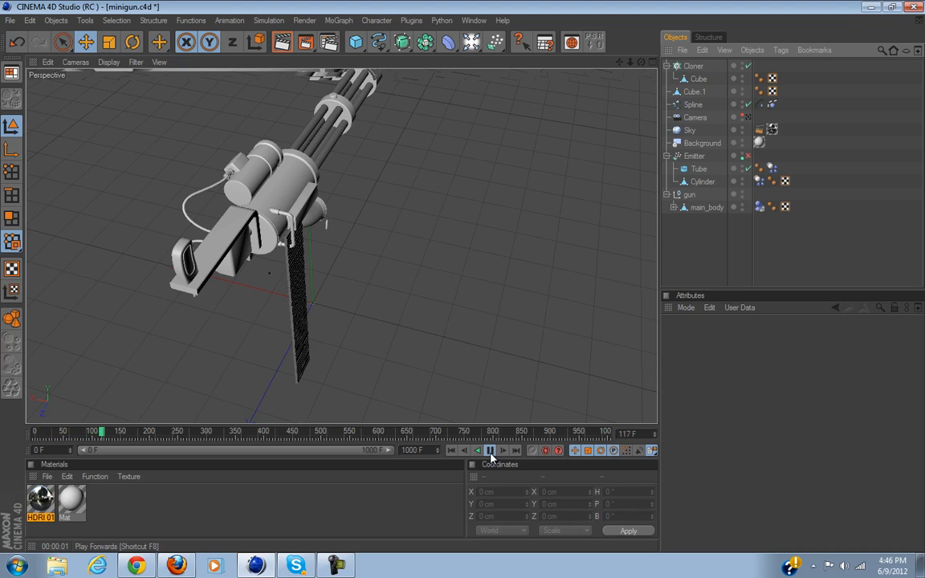
left_click(491, 452)
right_click_drag(596, 266, 677, 127, "alt")
left_click_drag(342, 257, 464, 282, "alt")
middle_click_drag(518, 337, 642, 454, "alt")
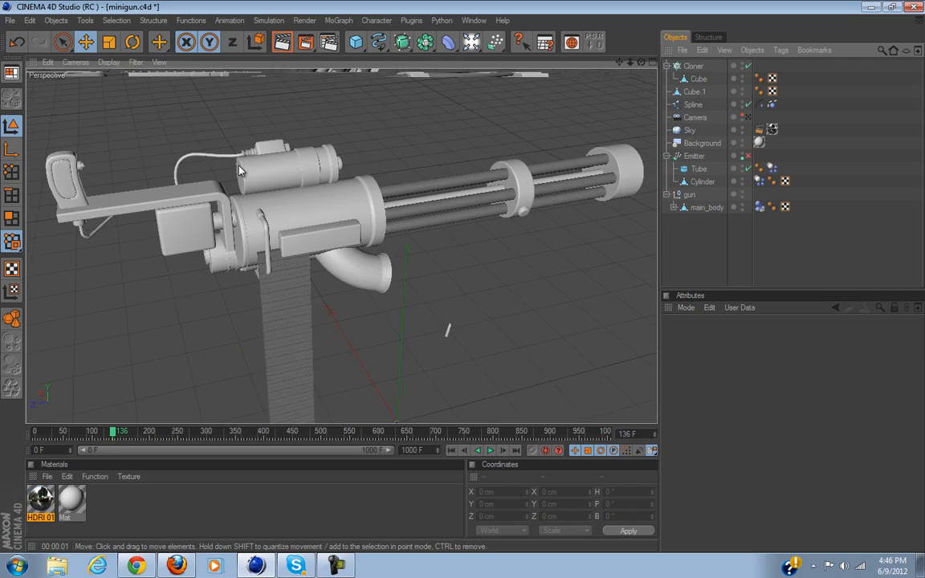
scroll(240, 182, "up", 6)
left_click_drag(240, 193, 456, 277, "alt")
Select the Cloner, preview the belt clones from the first frame, and return to the start of the animation.
left_click(694, 66)
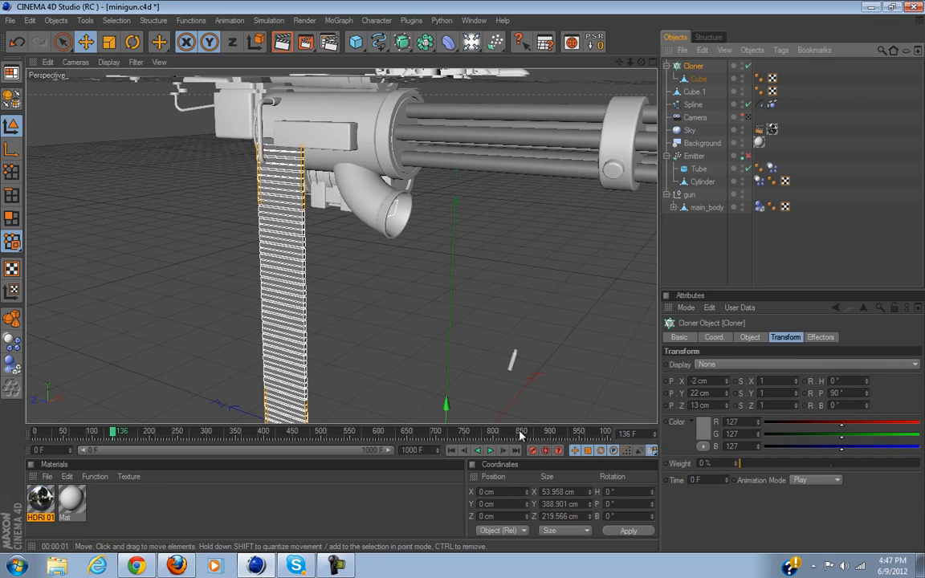
left_click(453, 451)
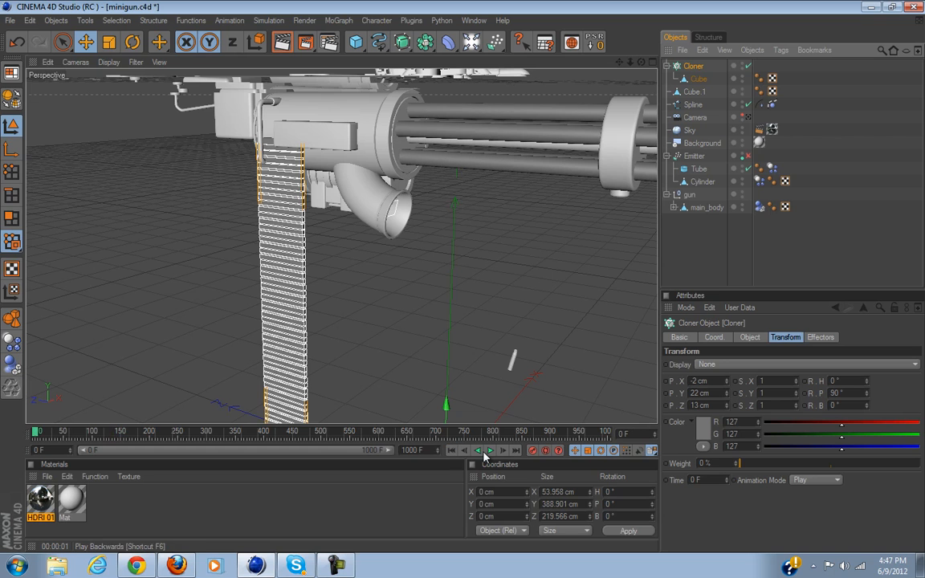
left_click(489, 450)
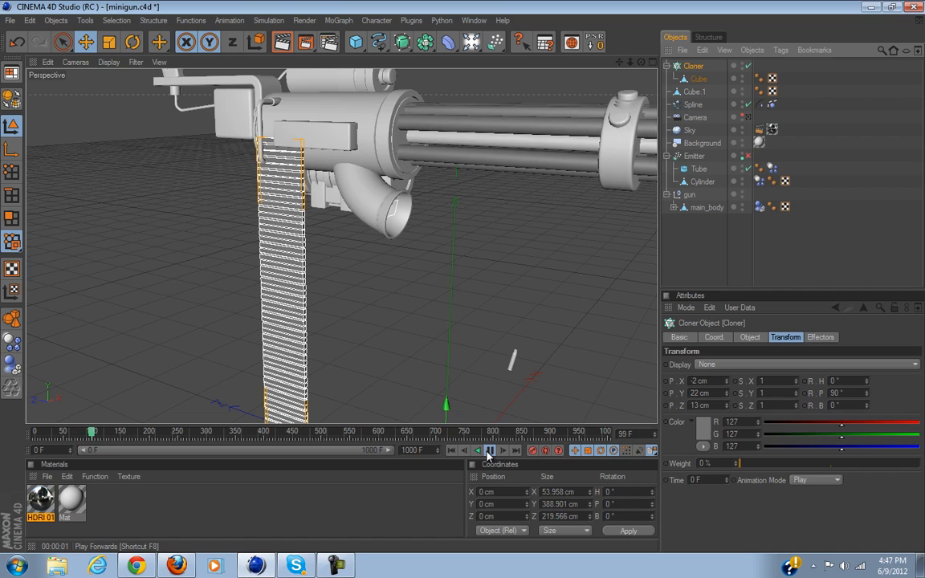
left_click(489, 450)
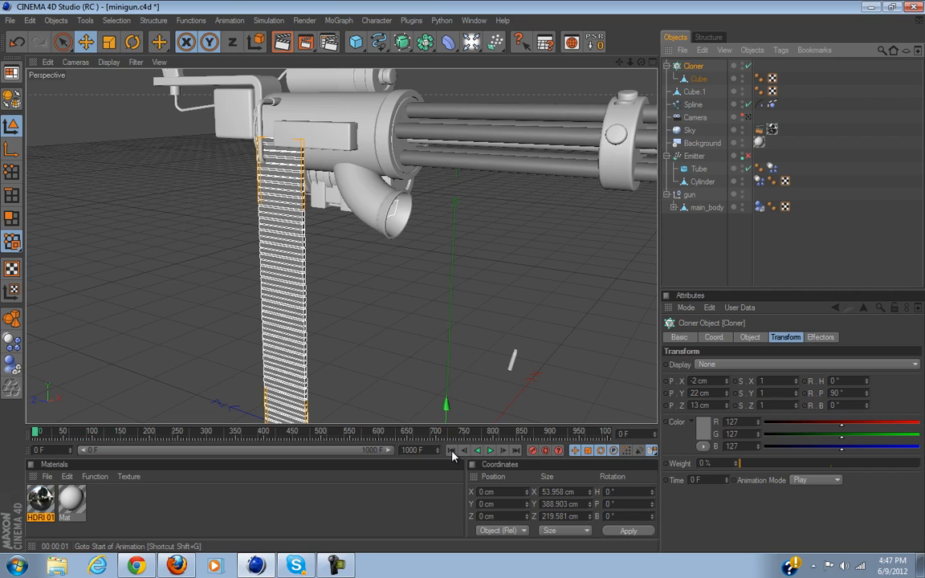
left_click(452, 450)
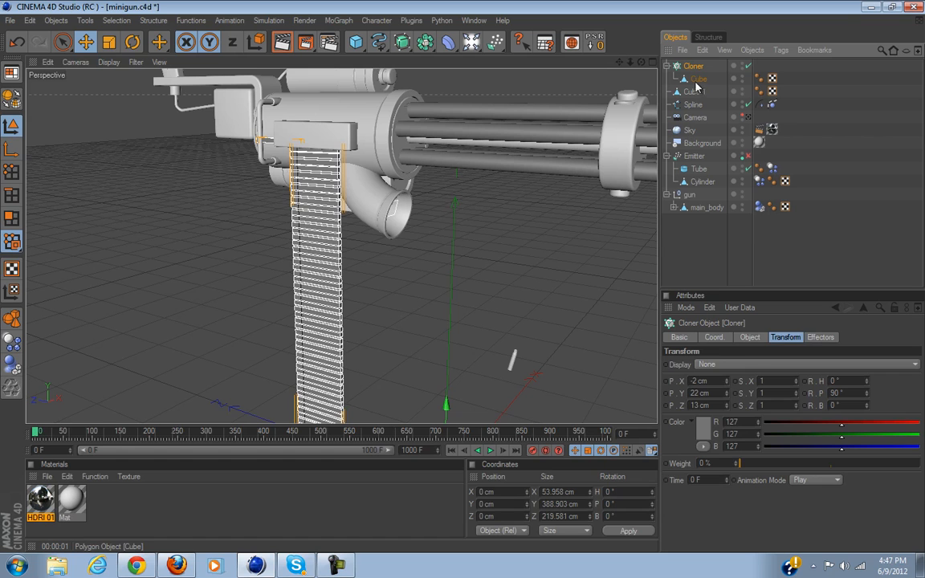
Select Cube.1 at the feed box, preview the belt's motion relative to it, and return to the first frame.
left_click_drag(695, 84, 696, 89, "ctrl")
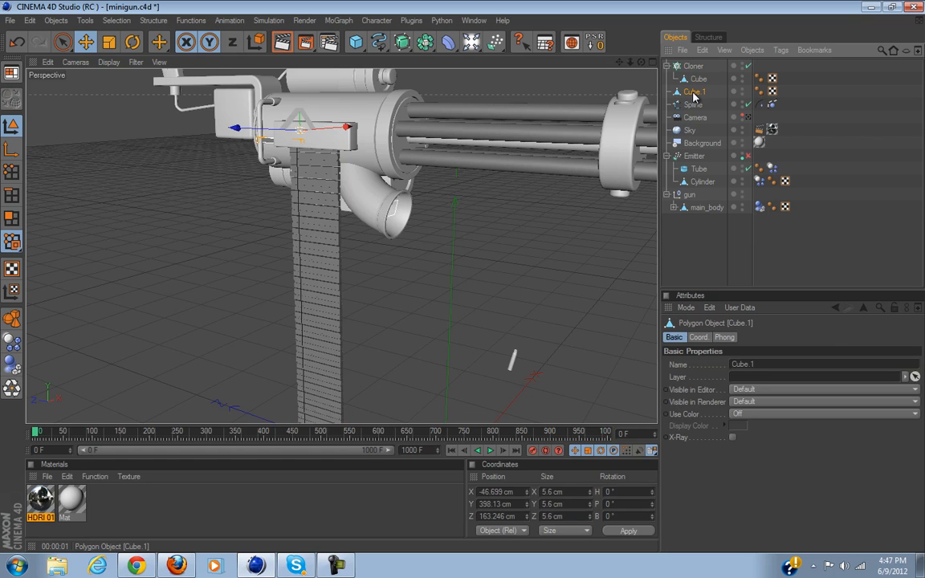
left_click(490, 452)
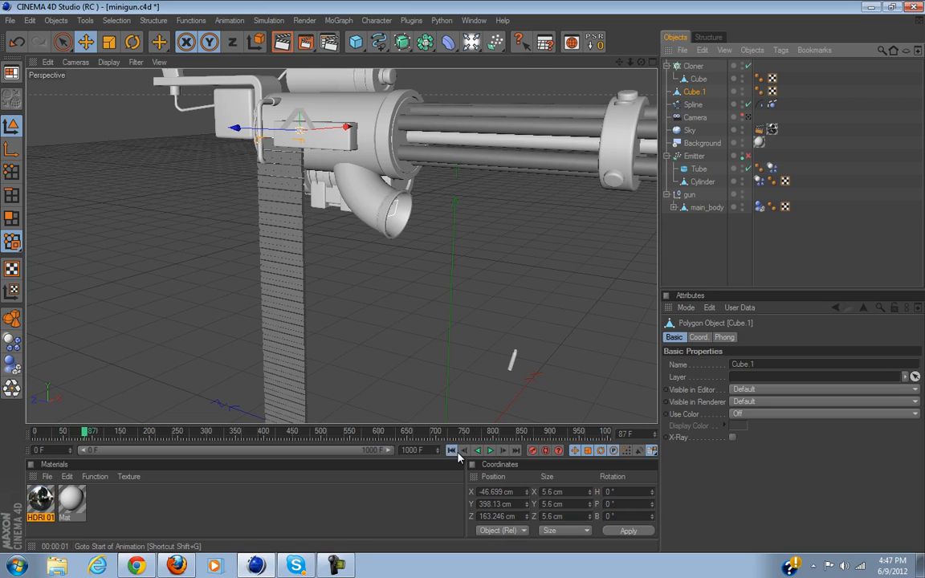
left_click(454, 452)
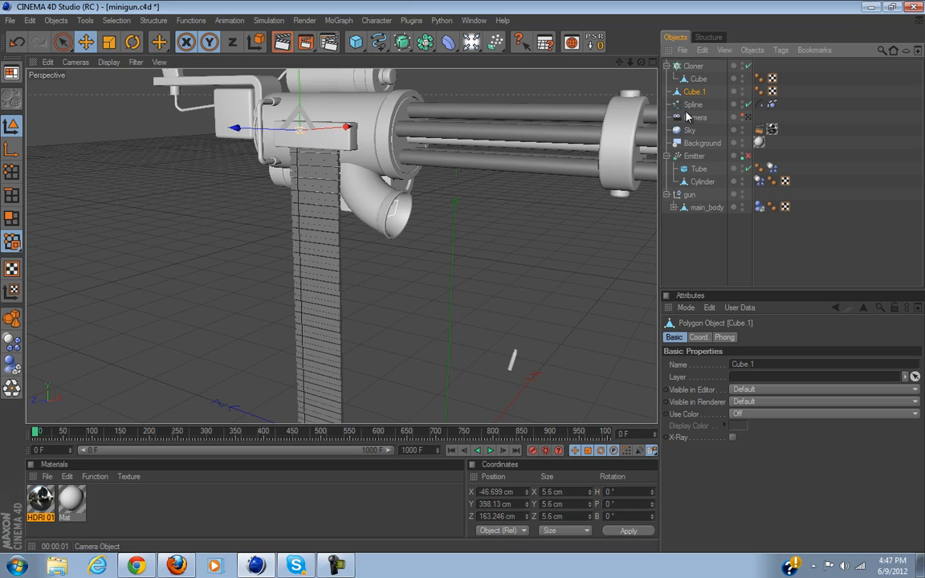
Turn off Rigid in the Spline's Spline Dynamics tag, preview the belt's motion, and return to the first frame.
left_click(695, 106)
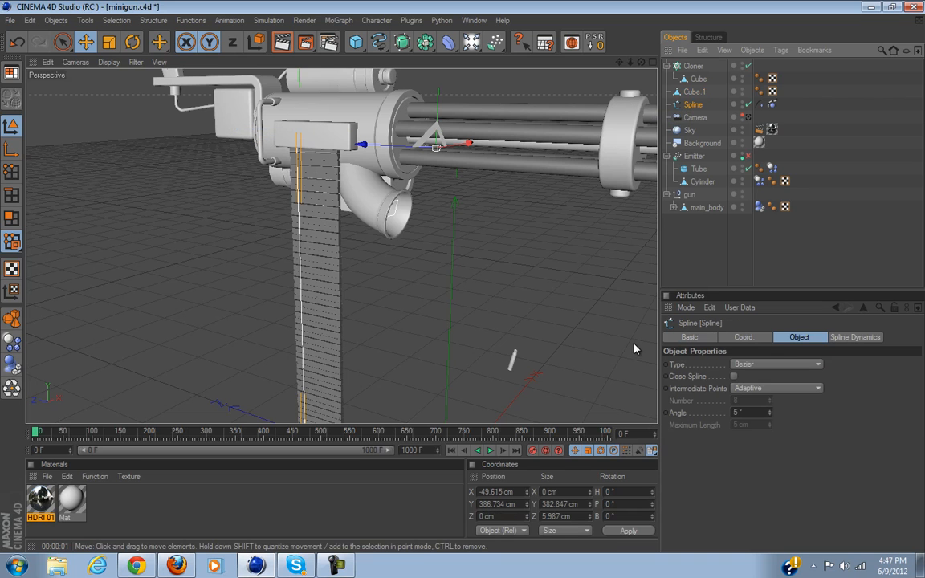
left_click(753, 338)
left_click(771, 106)
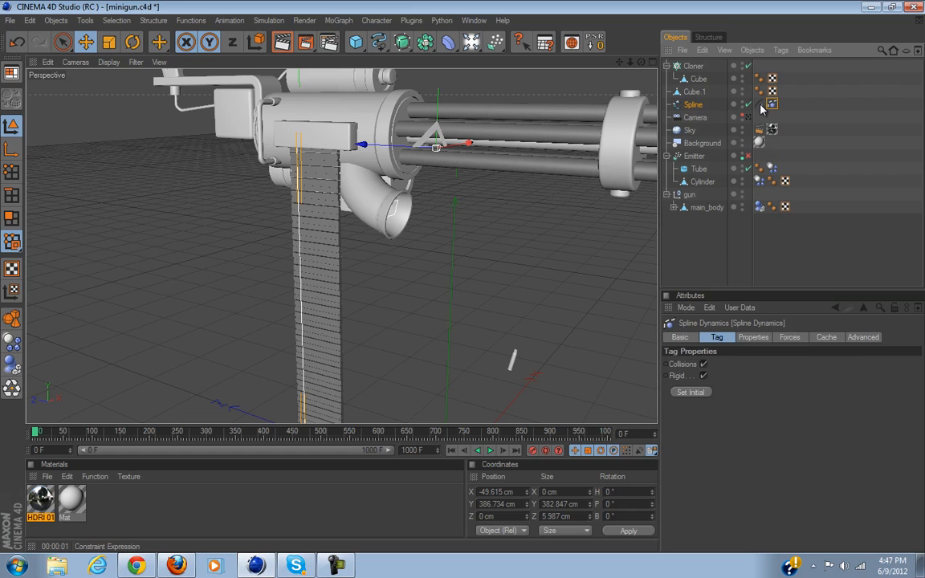
left_click(760, 106)
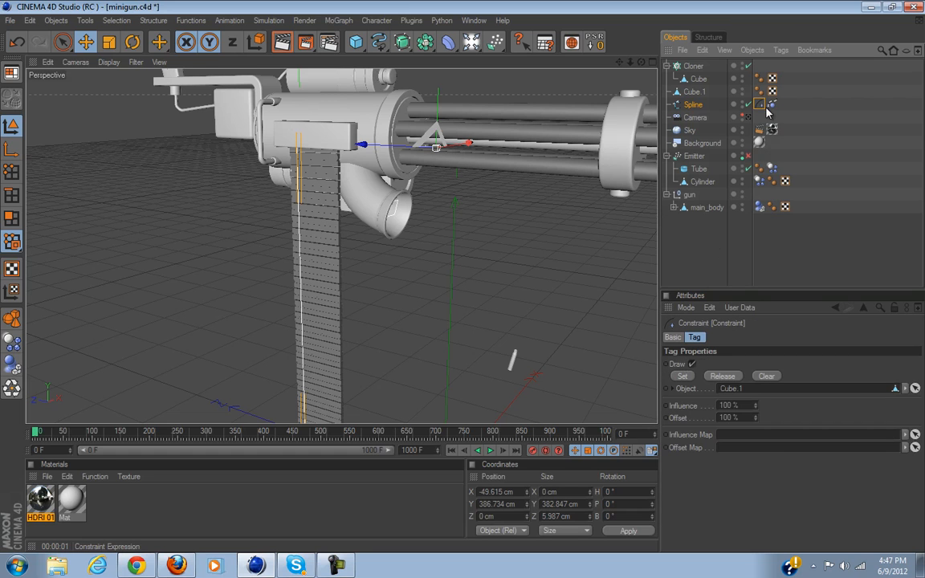
left_click(770, 106)
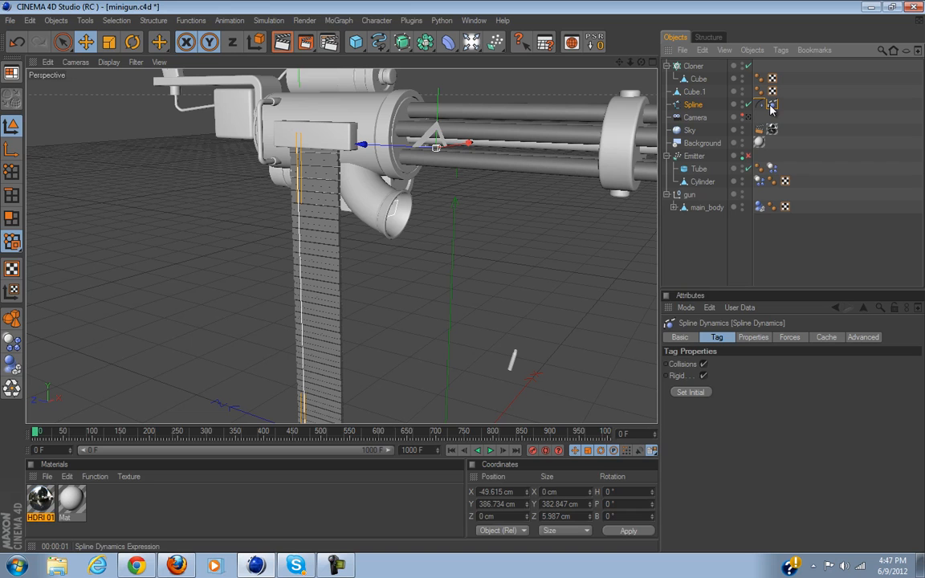
left_click(704, 376)
left_click(491, 451)
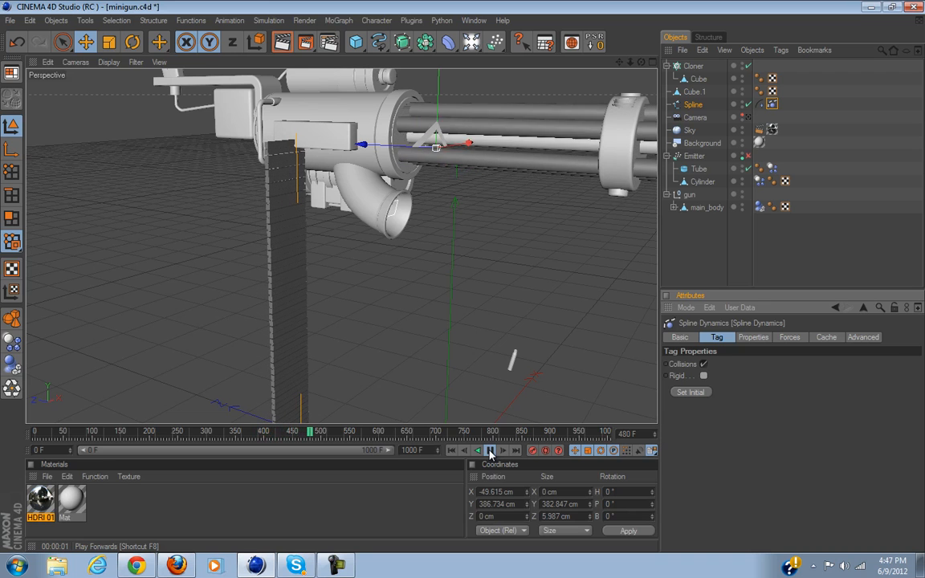
left_click(453, 453)
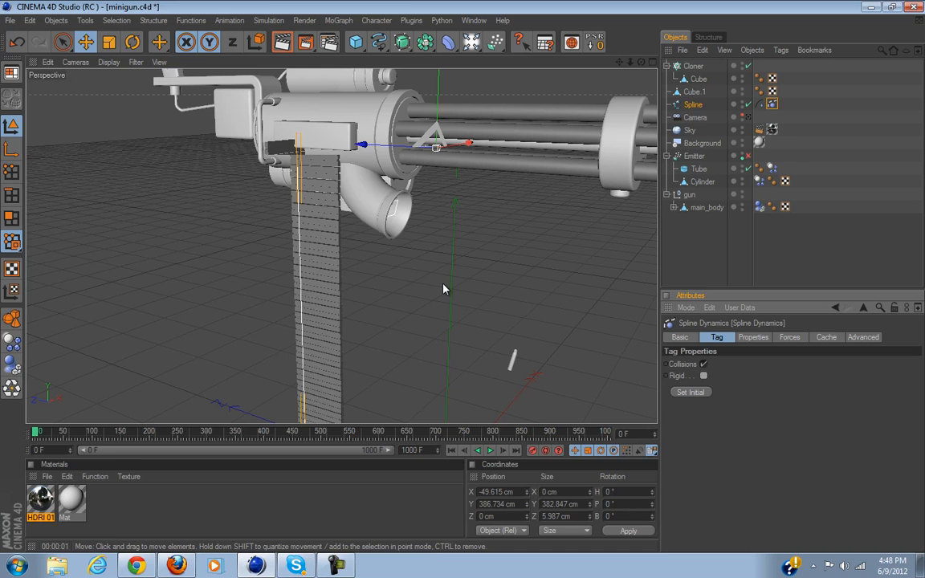
Examine the ammo belt and its connection to the gun from close up and from farther away.
scroll(445, 289, "down", 2)
scroll(441, 294, "up", 2)
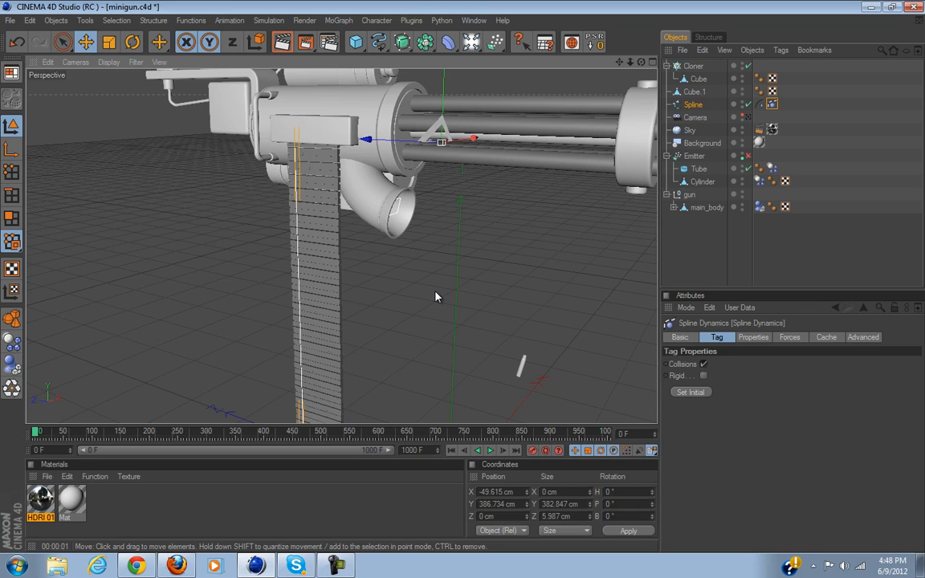
scroll(435, 292, "up", 7)
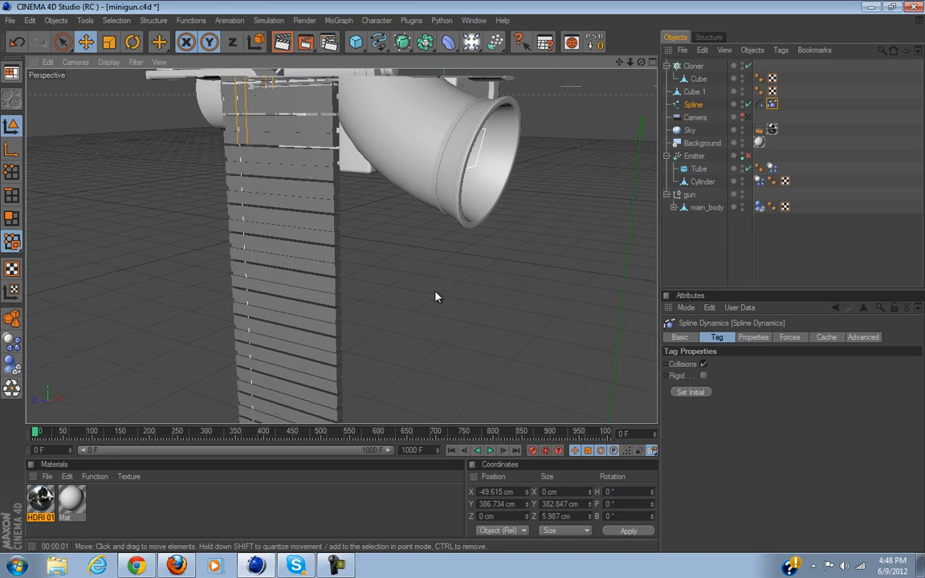
scroll(436, 297, "down", 4)
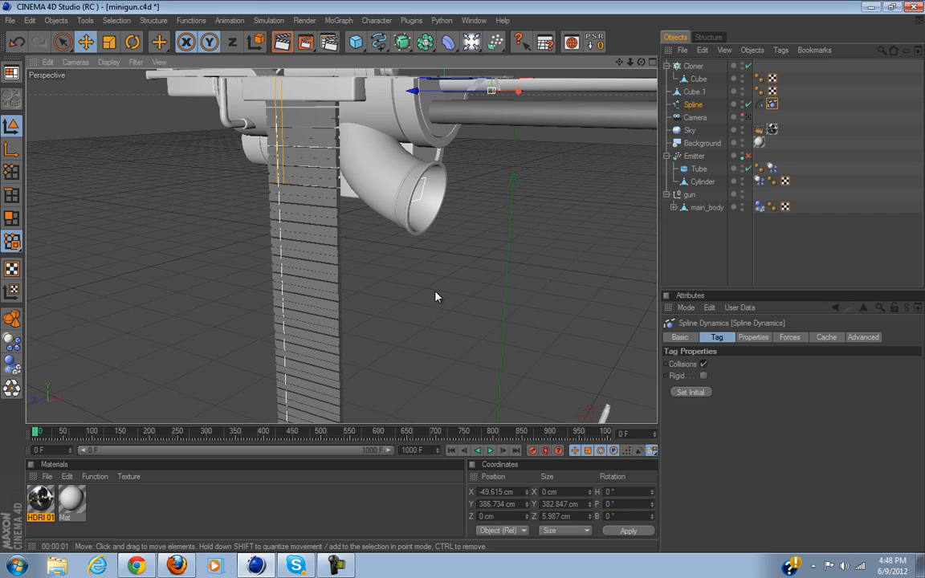
scroll(435, 297, "down", 3)
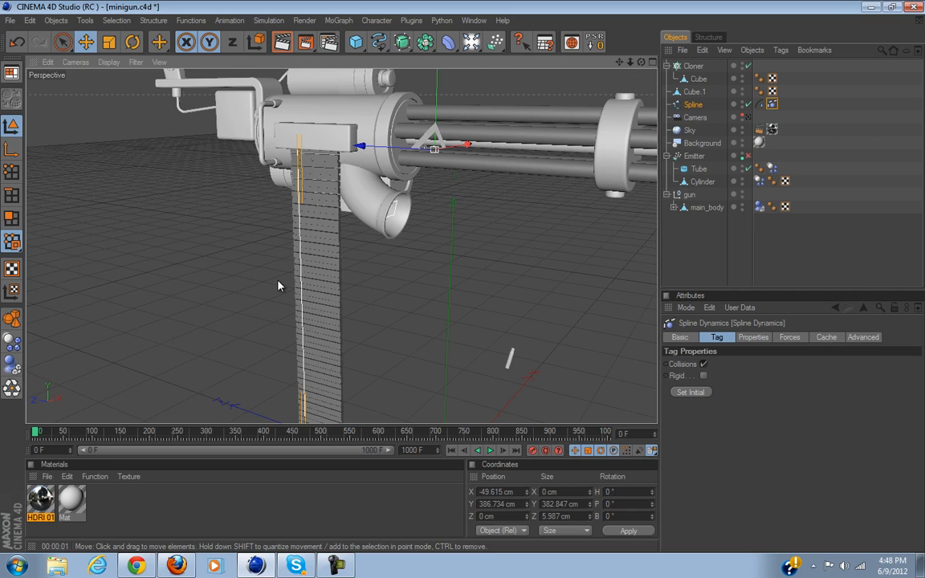
scroll(278, 287, "down", 4)
scroll(278, 288, "up", 3)
scroll(277, 287, "down", 3)
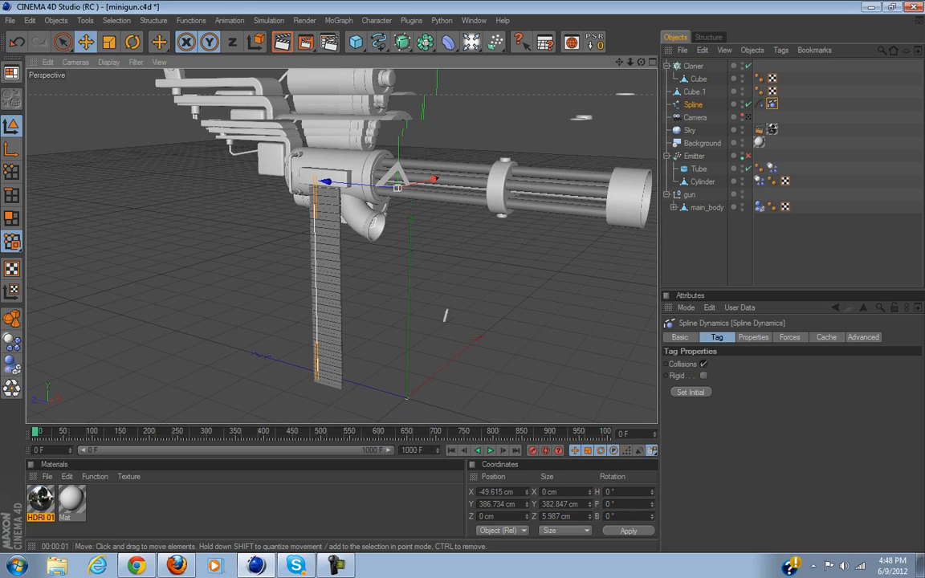
Select the Cloner, show its object properties, and inspect the spacing between the belt clones up close.
left_click(684, 68)
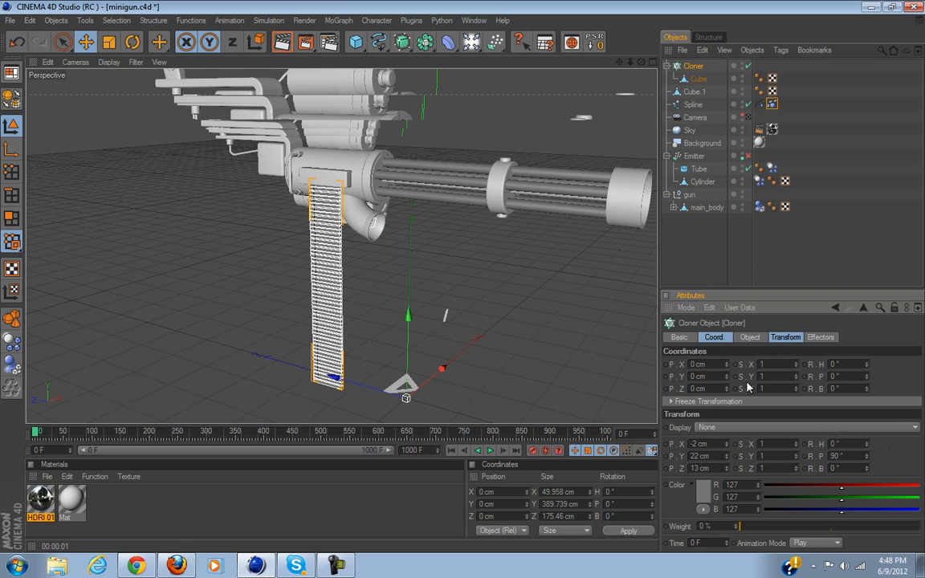
left_click(750, 338)
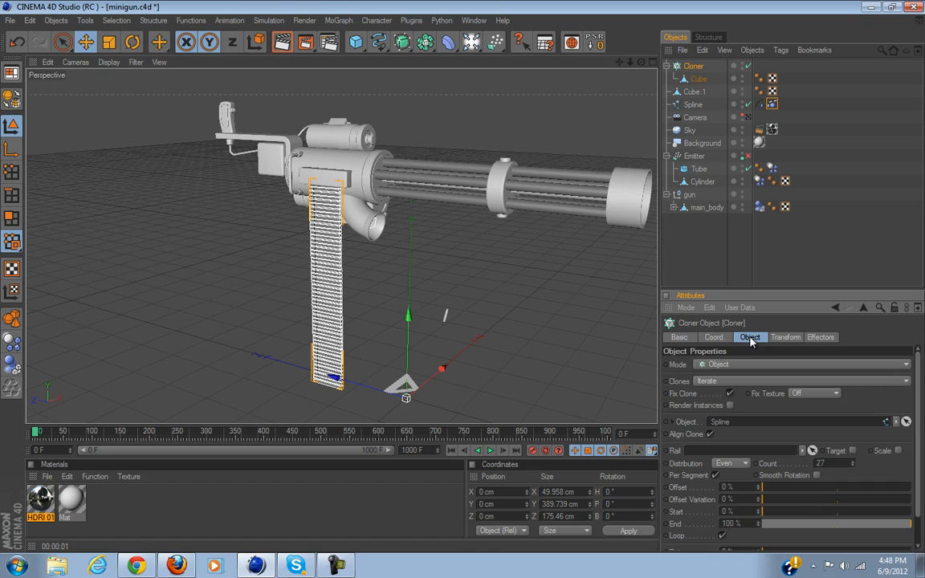
scroll(321, 302, "up", 8)
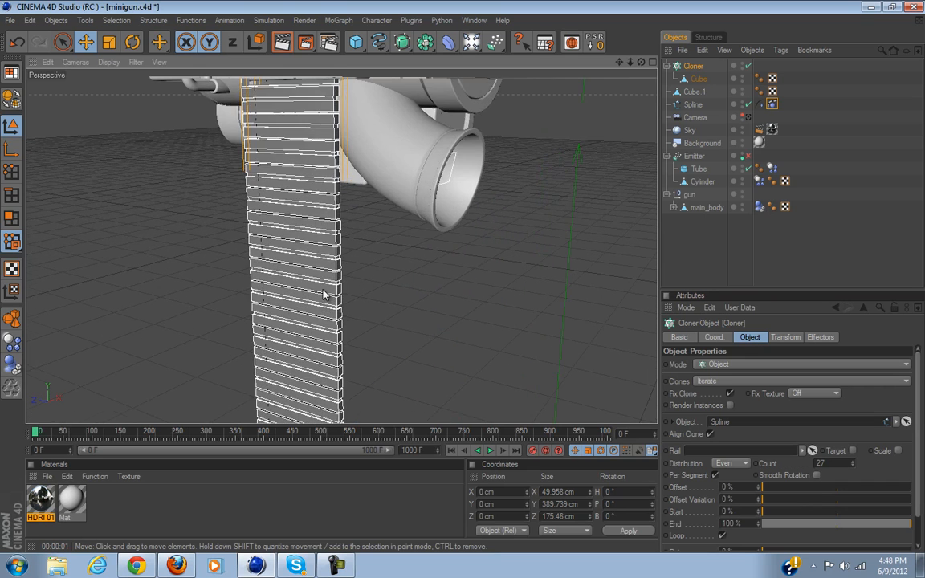
scroll(323, 296, "down", 4)
scroll(324, 290, "down", 3)
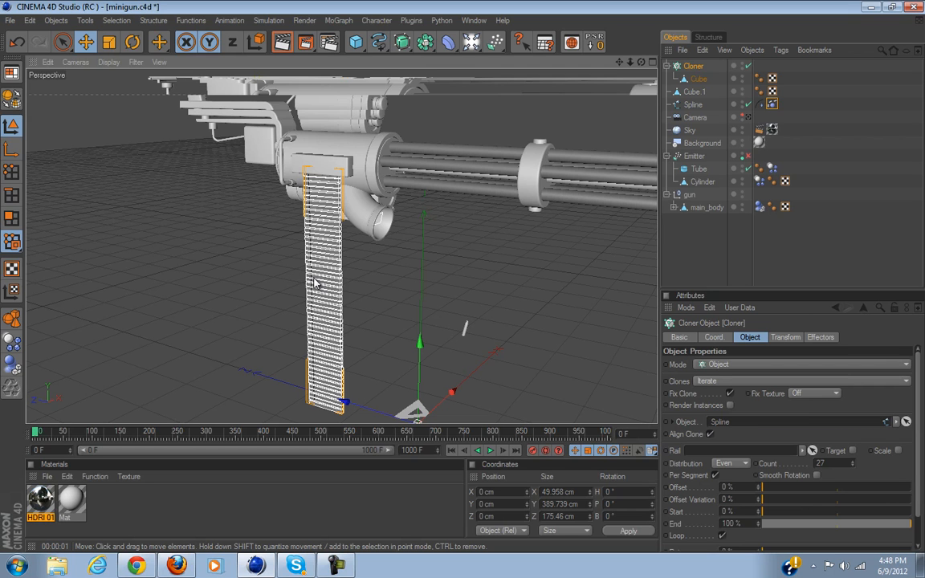
scroll(315, 282, "up", 8)
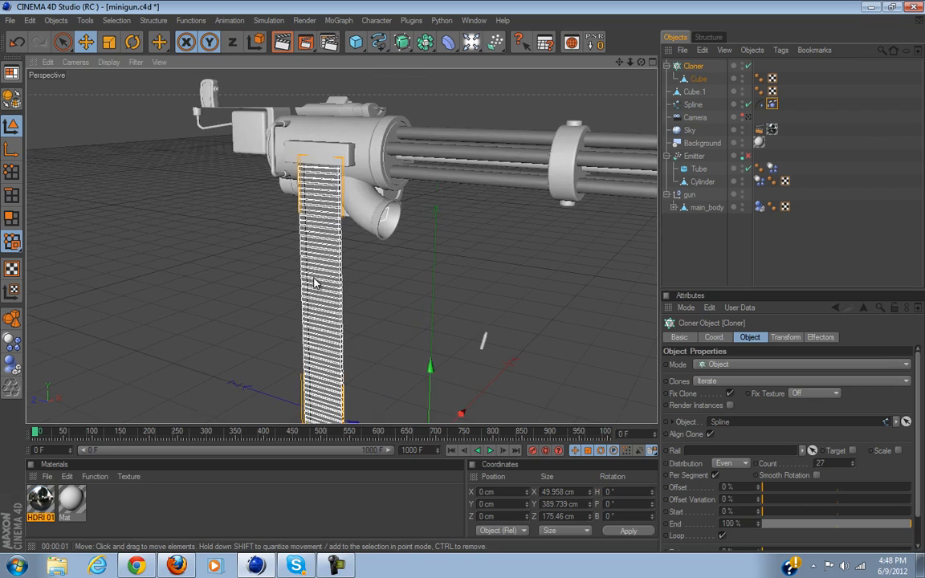
scroll(314, 283, "up", 6)
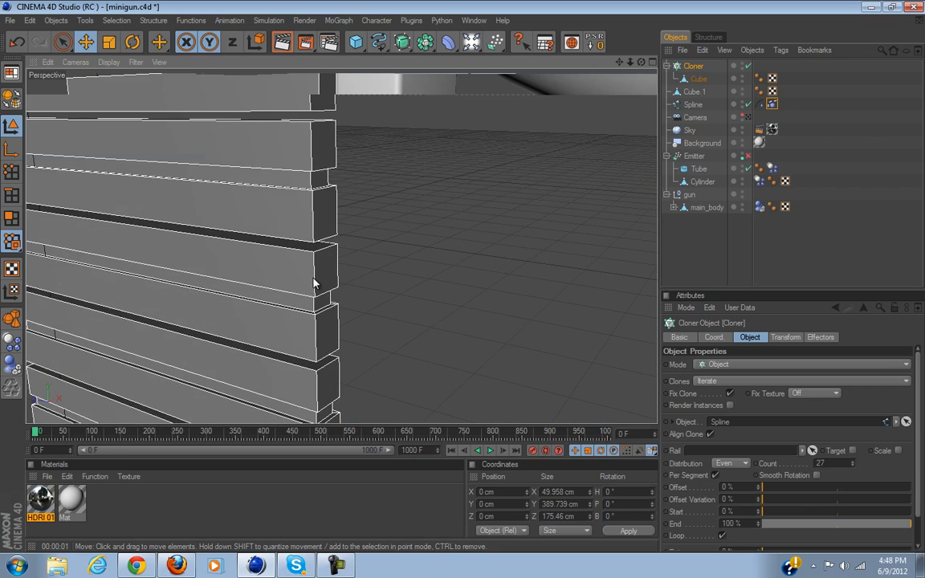
scroll(314, 283, "down", 5)
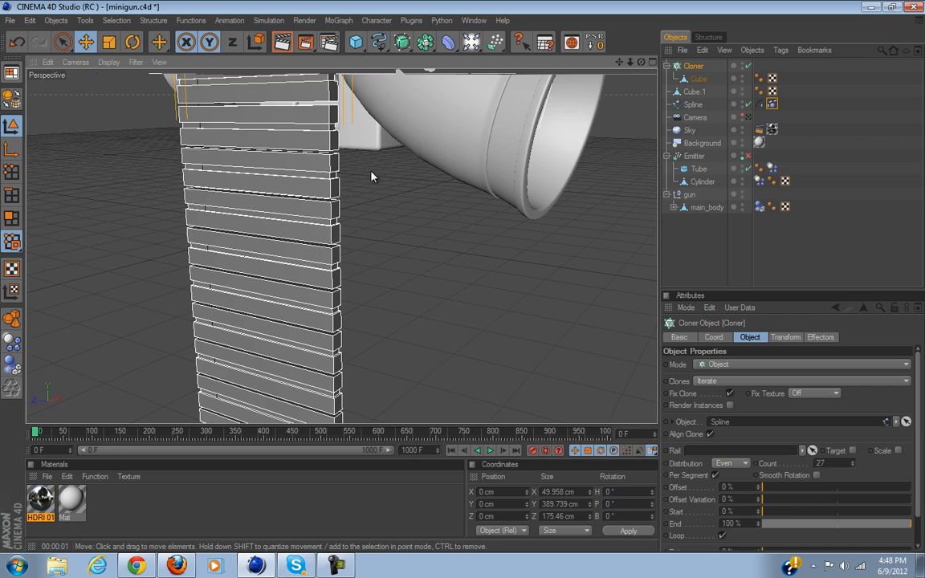
scroll(363, 173, "down", 5)
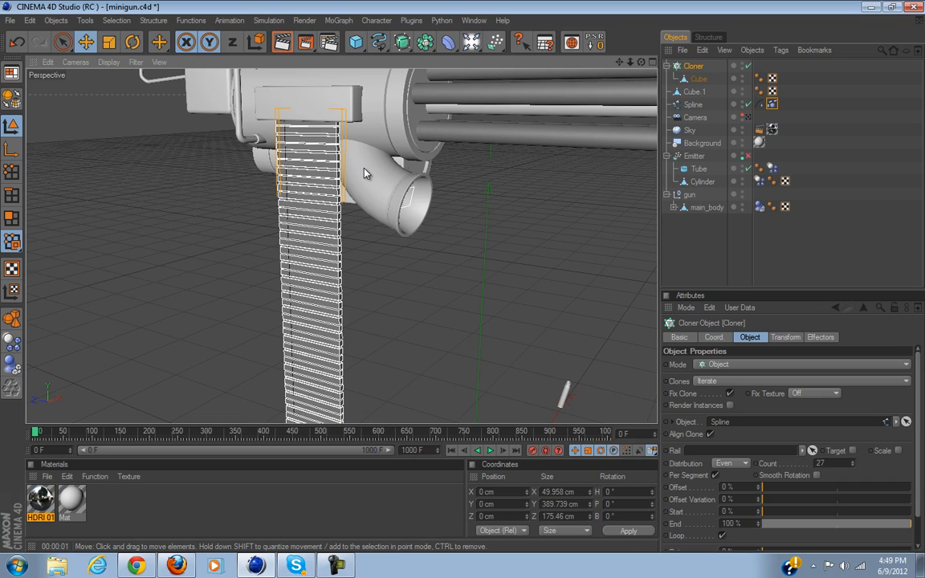
Disable the Spline and switch the Cloner's mode from Object to Linear.
left_click(695, 106)
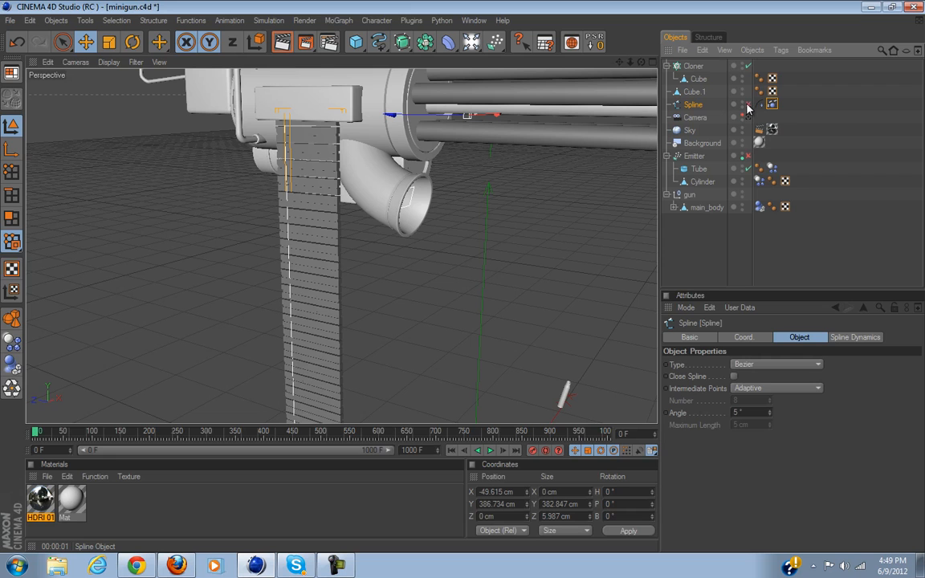
left_click(747, 105)
left_click(693, 66)
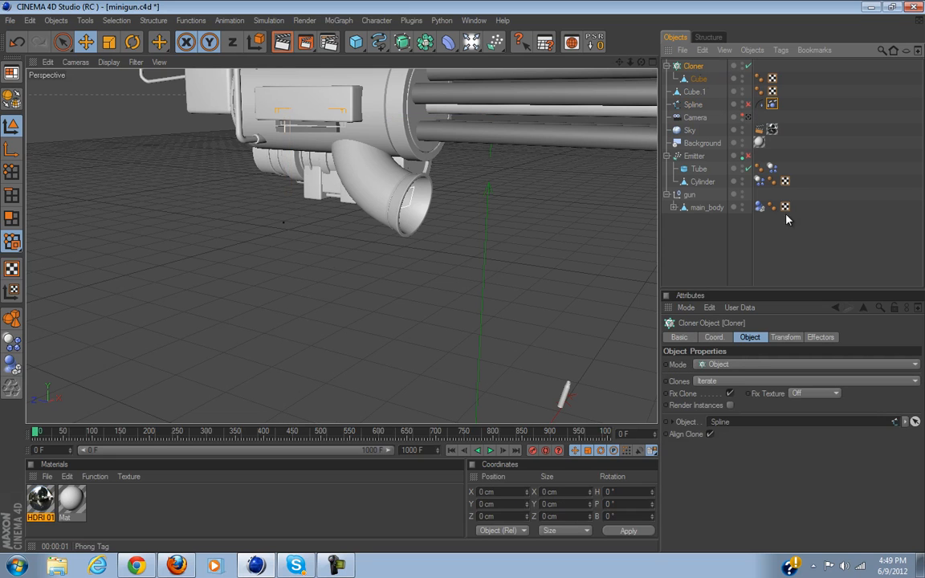
left_click(737, 365)
left_click(753, 338)
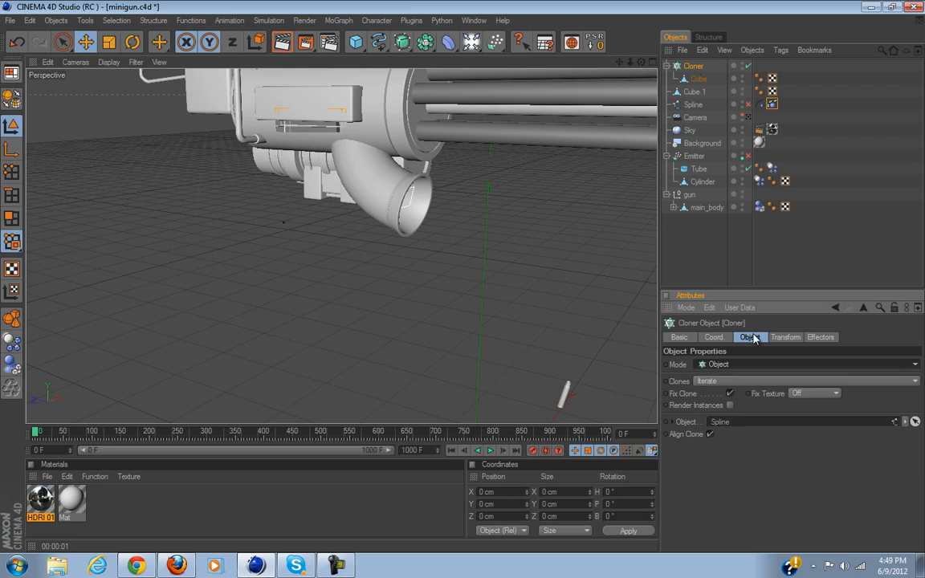
left_click(733, 365)
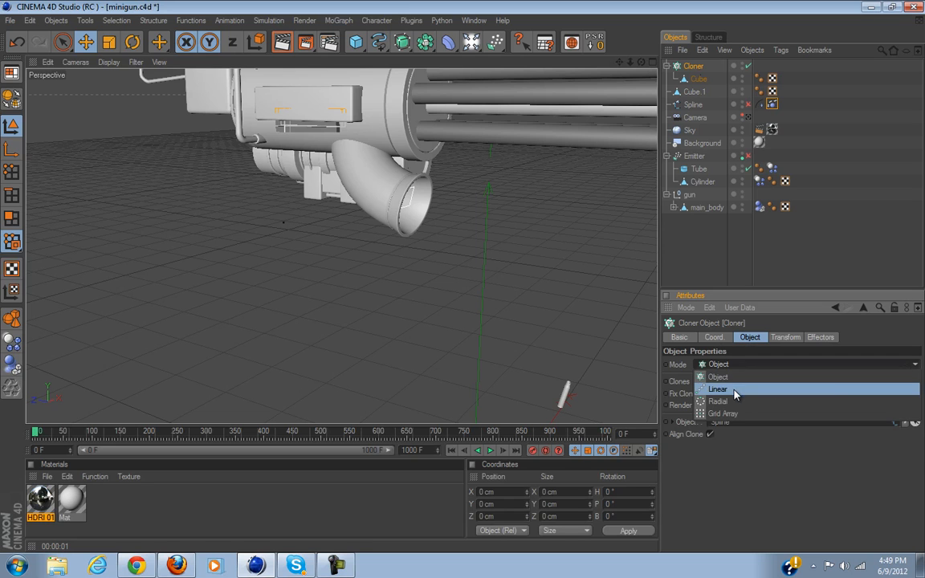
left_click(734, 384)
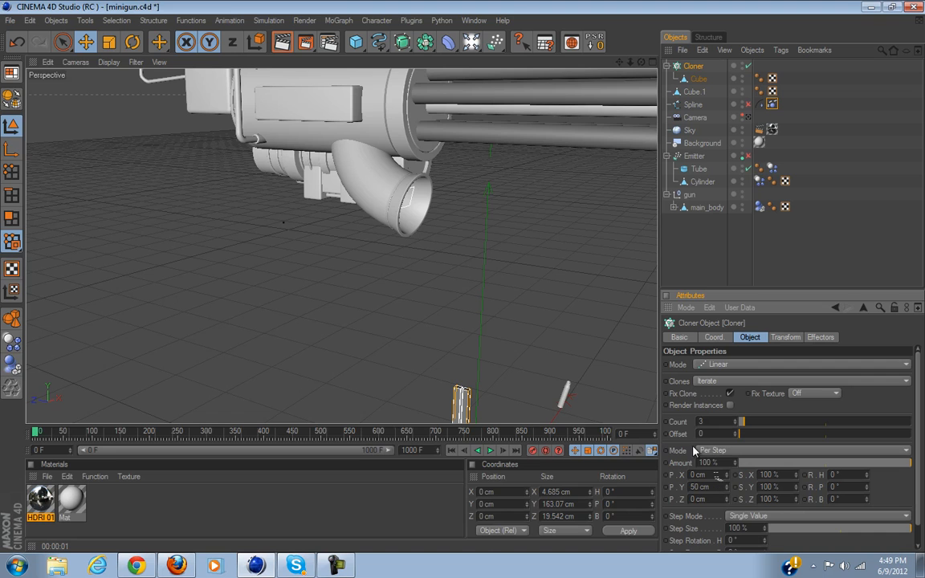
Reset the Cloner's clone transform to 0° pitch and 0 cm position on X, Y and Z.
scroll(533, 344, "down", 5)
left_click(817, 339)
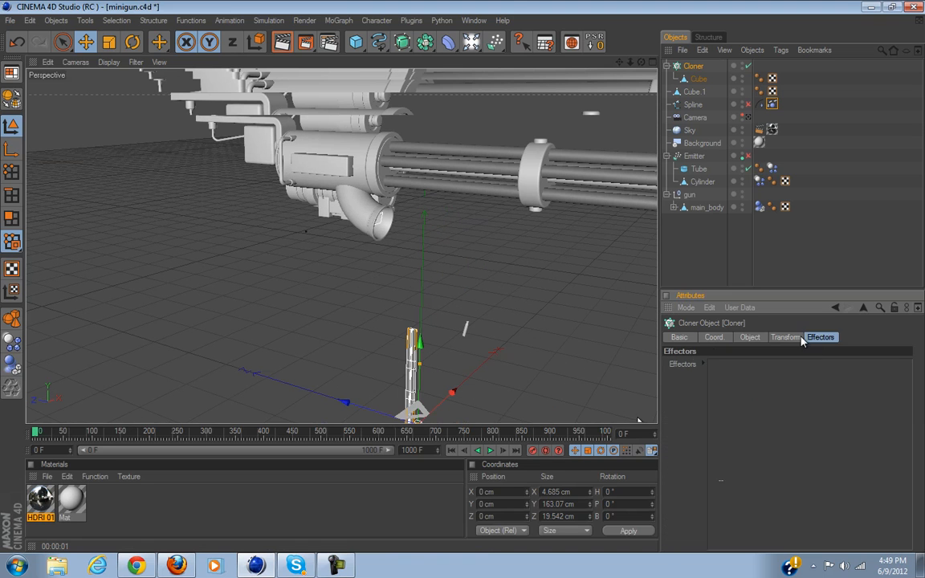
left_click(787, 338)
double_click(835, 393)
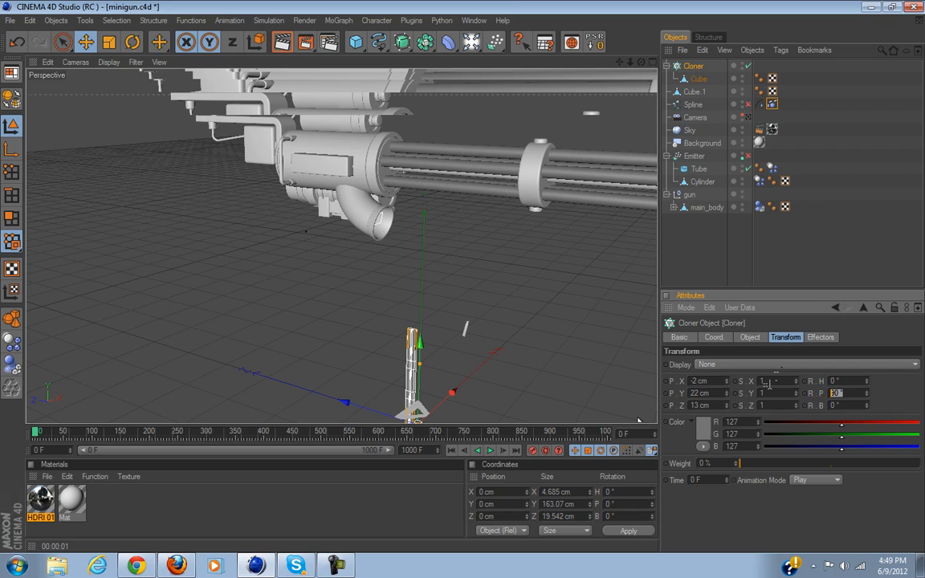
type("0")
key("Return")
double_click(697, 392)
double_click(715, 405)
type("0")
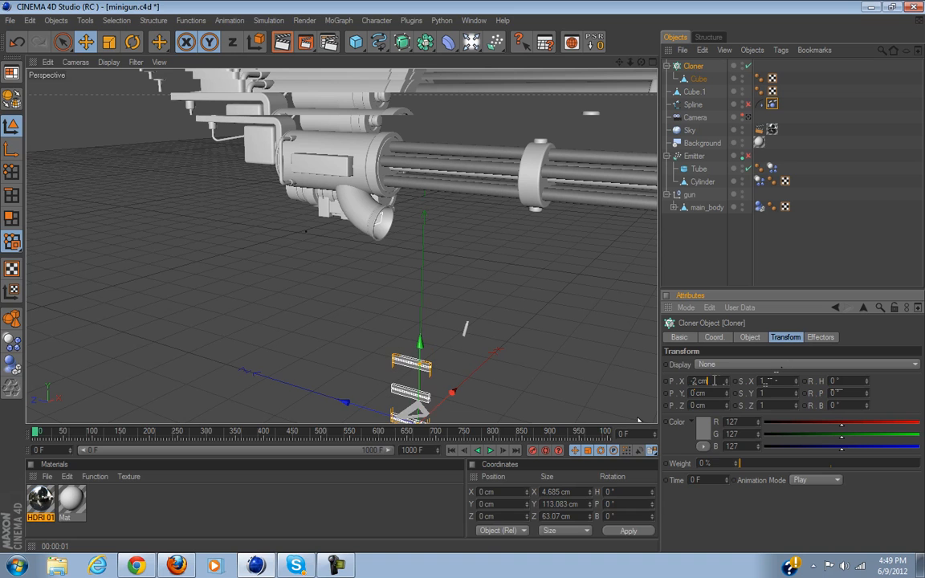
double_click(704, 381)
type("0")
key("Return")
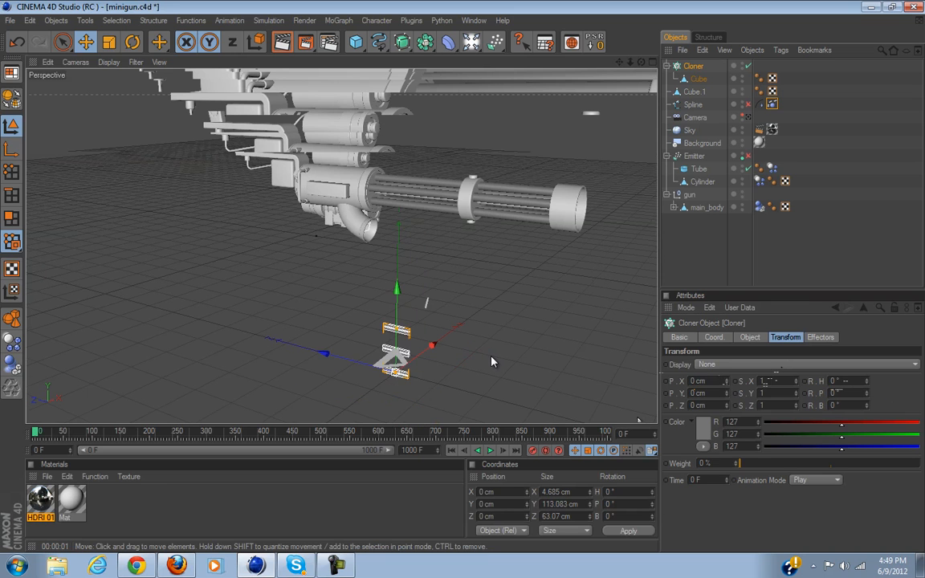
Move the Cloner beneath the gun's feed box using the Top view, to about X -50 cm and Z 143 cm.
left_click_drag(370, 406, 229, 360)
scroll(321, 375, "up", 3)
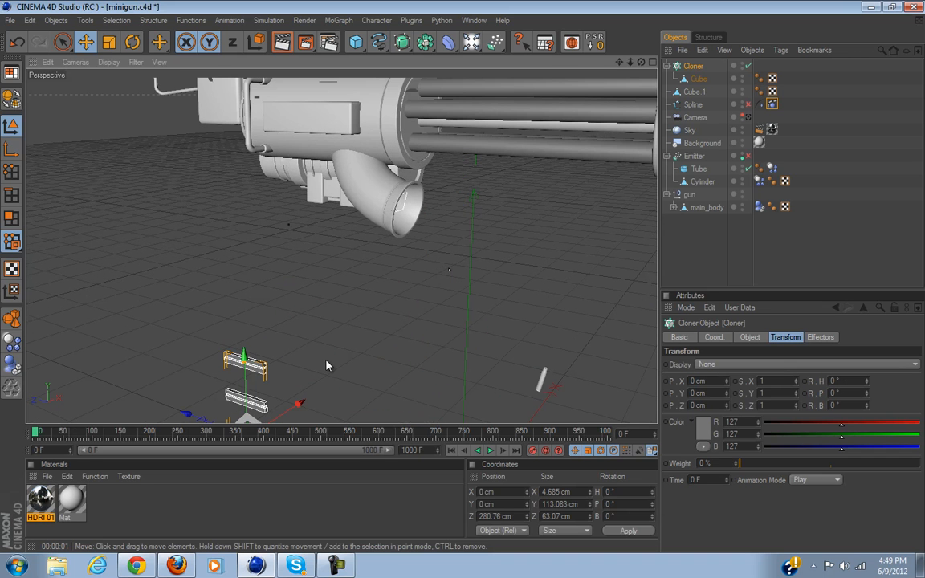
left_click_drag(321, 356, 498, 248, "alt")
middle_click_drag(471, 274, 545, 175, "alt")
left_click(652, 62)
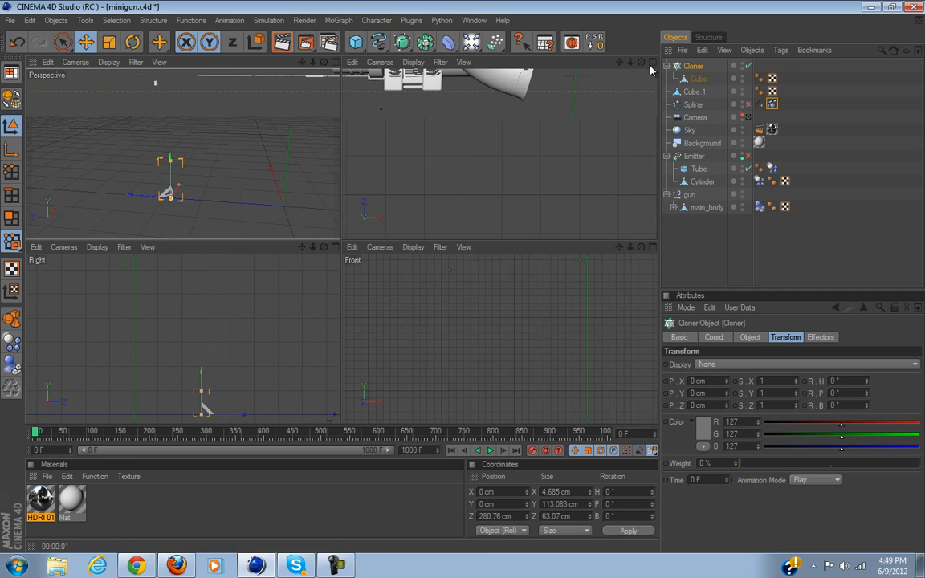
scroll(527, 151, "down", 8)
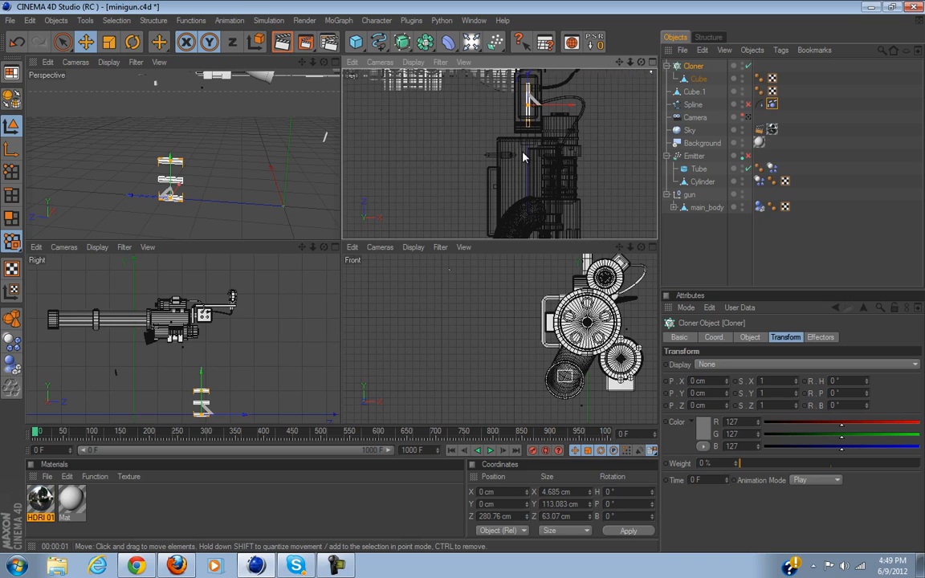
left_click_drag(536, 95, 463, 245)
key("ctrl+z")
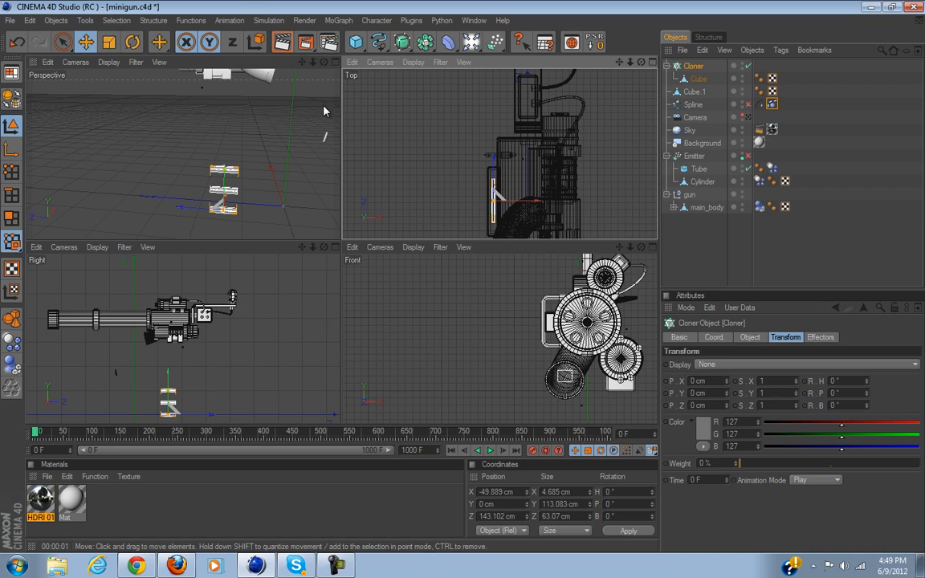
Raise the Cloner to about Y 41 cm below the gun and show its object properties.
left_click_drag(207, 167, 340, 239)
middle_click_drag(340, 239, 229, 173, "alt")
left_click_drag(236, 165, 340, 238)
middle_click_drag(340, 238, 244, 147, "alt")
left_click_drag(250, 138, 341, 243)
left_click(333, 65)
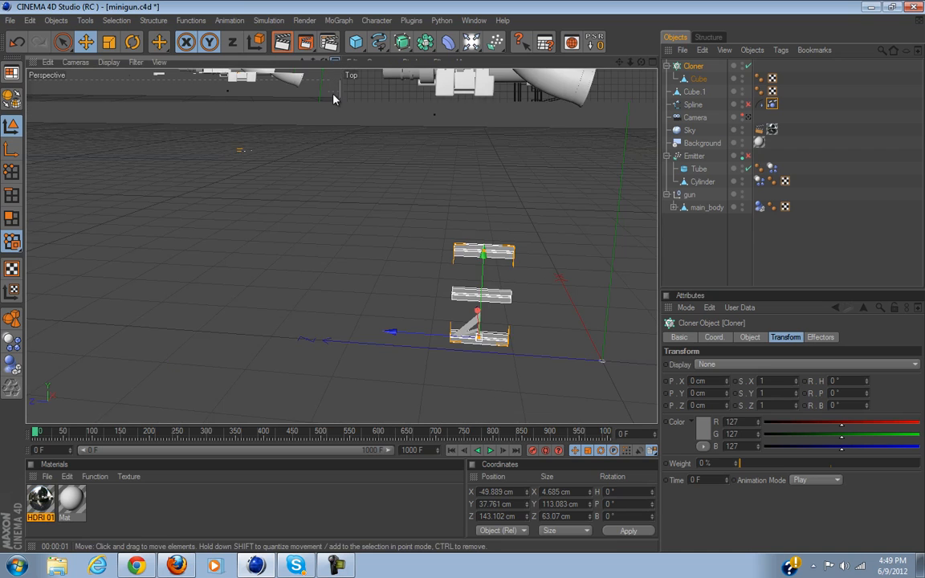
left_click_drag(482, 283, 481, 279)
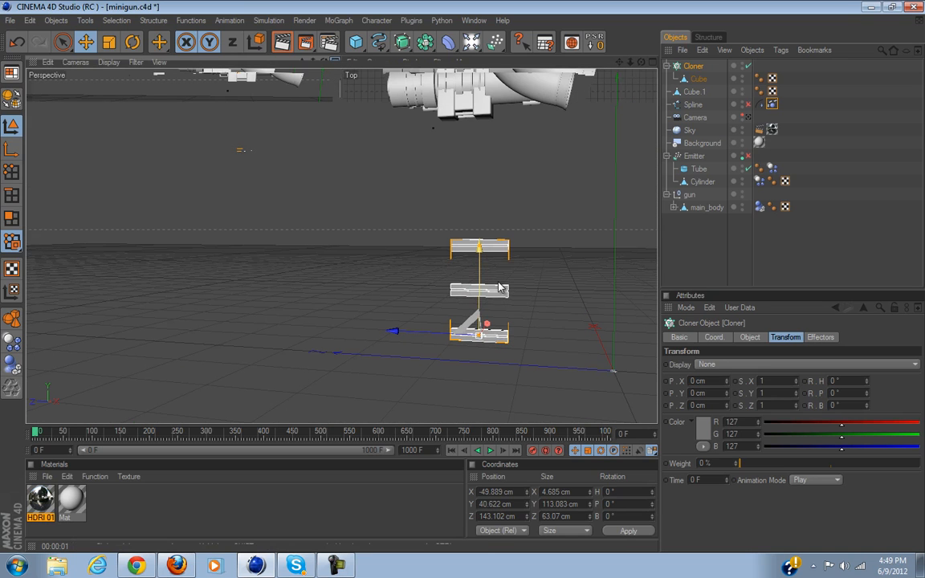
left_click(749, 337)
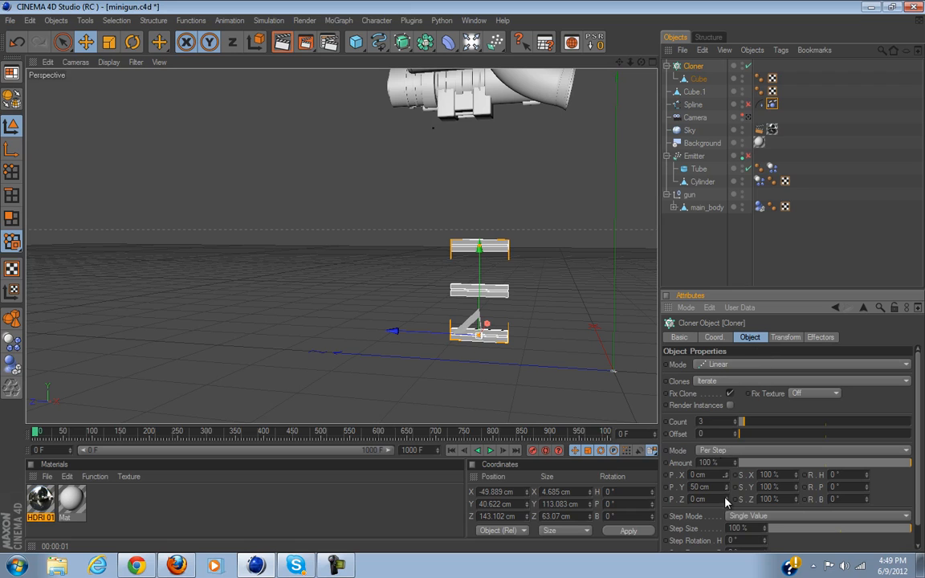
Reduce the Cloner's vertical spacing to 16 cm per step and increase the clone count to 19.
left_click_drag(729, 492, 728, 493)
left_click_drag(740, 423, 773, 430)
scroll(499, 266, "down", 2)
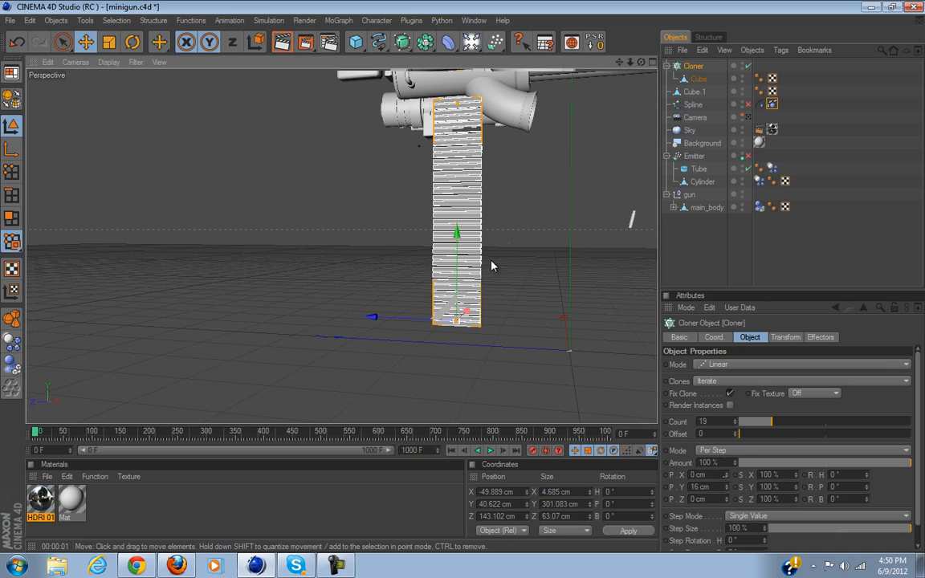
Set the clone count to 20 and raise the Cloner to about Y 74 cm.
double_click(707, 421)
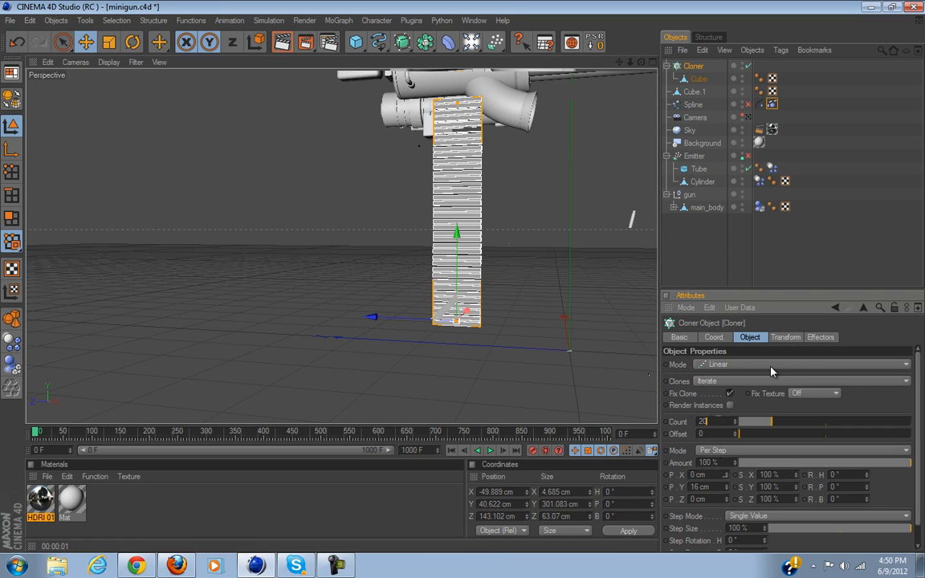
key("Return")
middle_click_drag(402, 265, 361, 329, "alt")
left_click_drag(413, 298, 491, 241)
Try vertical clone spacings of 15 cm and 10 cm per step on the Cloner.
scroll(369, 295, "up", 6)
scroll(392, 288, "up", 1)
left_click(707, 487)
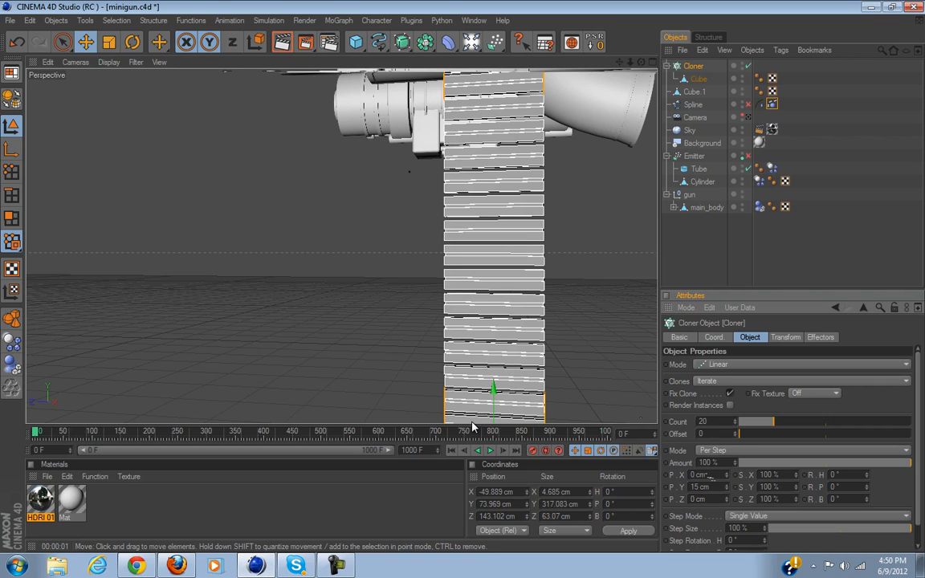
type("15")
key("Return")
left_click(713, 486)
type("1")
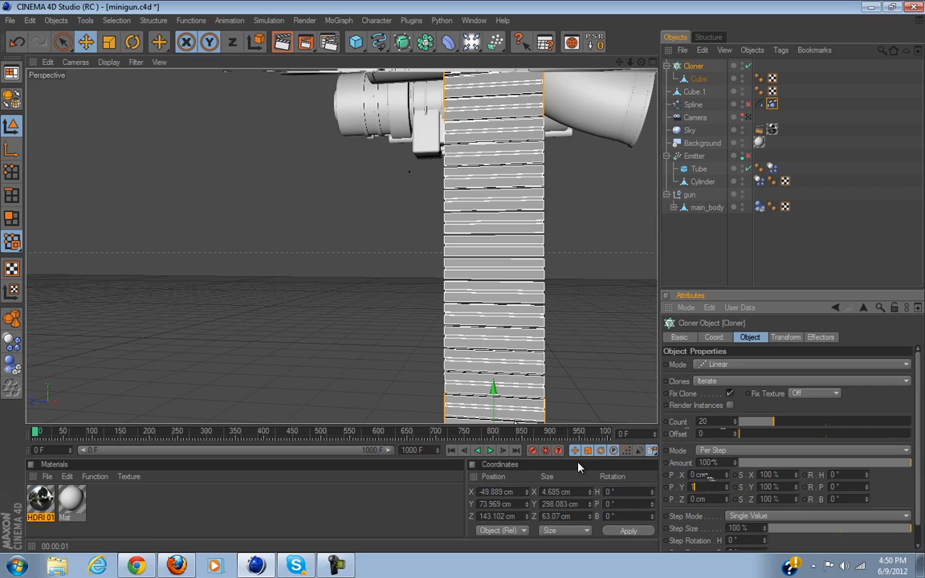
type("0")
key("Return")
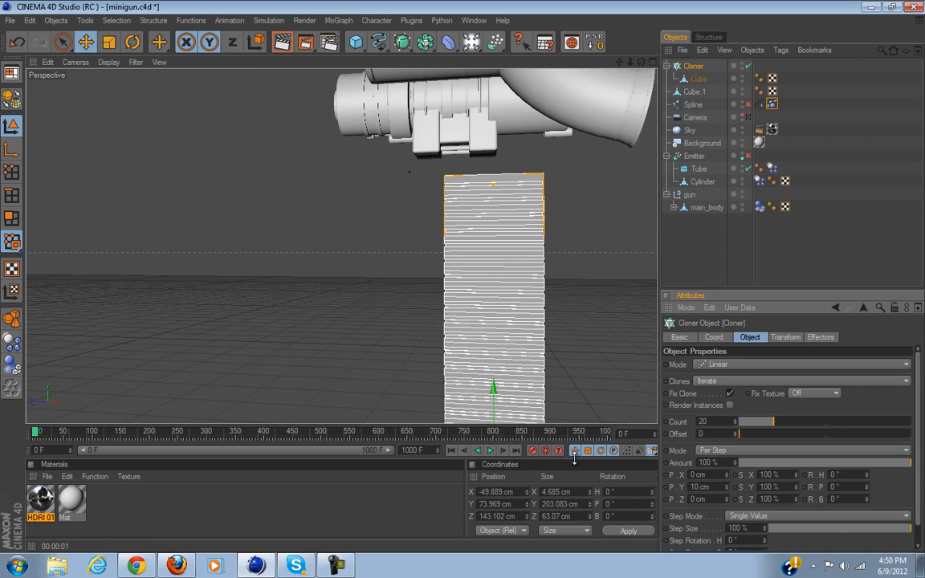
Increase the Cloner's vertical spacing in 1 cm increments to 15 cm per step.
left_click(727, 484)
left_click(727, 485)
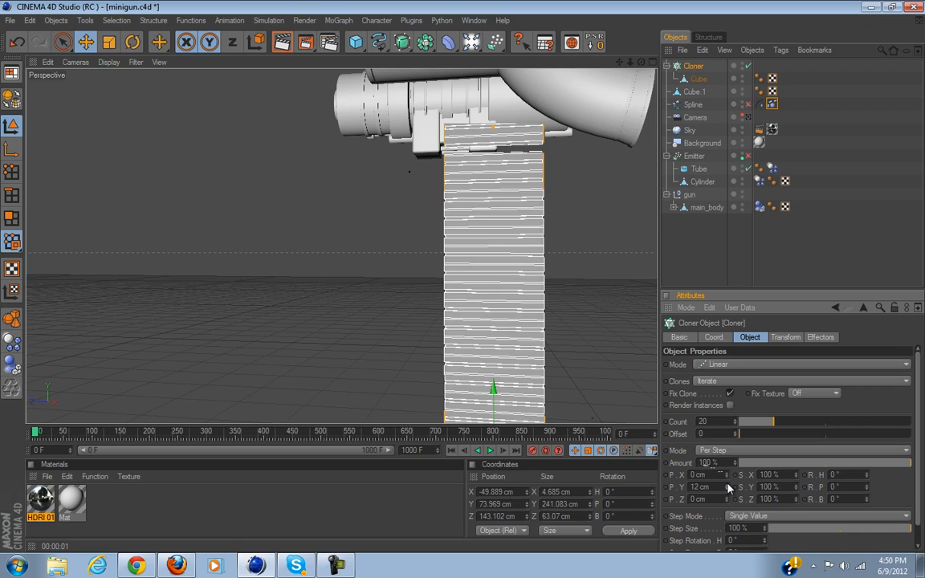
left_click(727, 484)
left_click(726, 485)
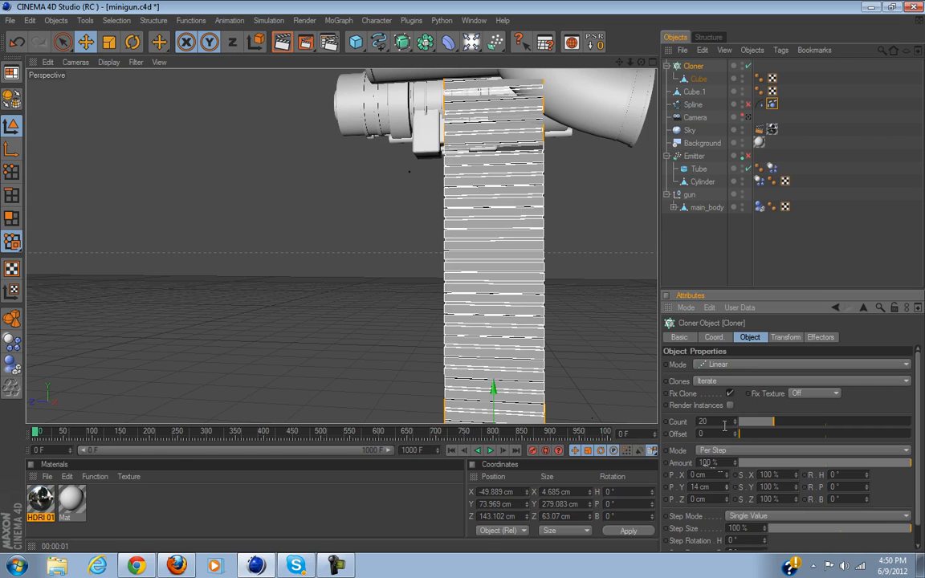
mouse_move(584, 309)
left_mouse_down("alt")
mouse_move(460, 281)
mouse_move(512, 277)
left_mouse_up("alt")
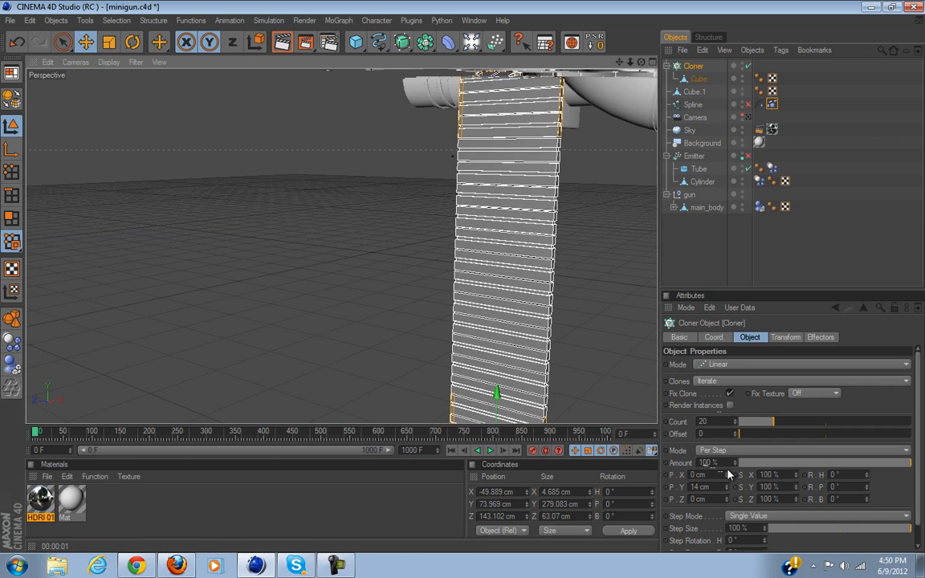
left_click(727, 486)
Deselect the Cloner and examine the cloned belt's gaps and its fit under the gun body from several angles.
mouse_move(451, 281)
left_mouse_down("alt")
mouse_move(444, 279)
mouse_move(464, 282)
left_mouse_up("alt")
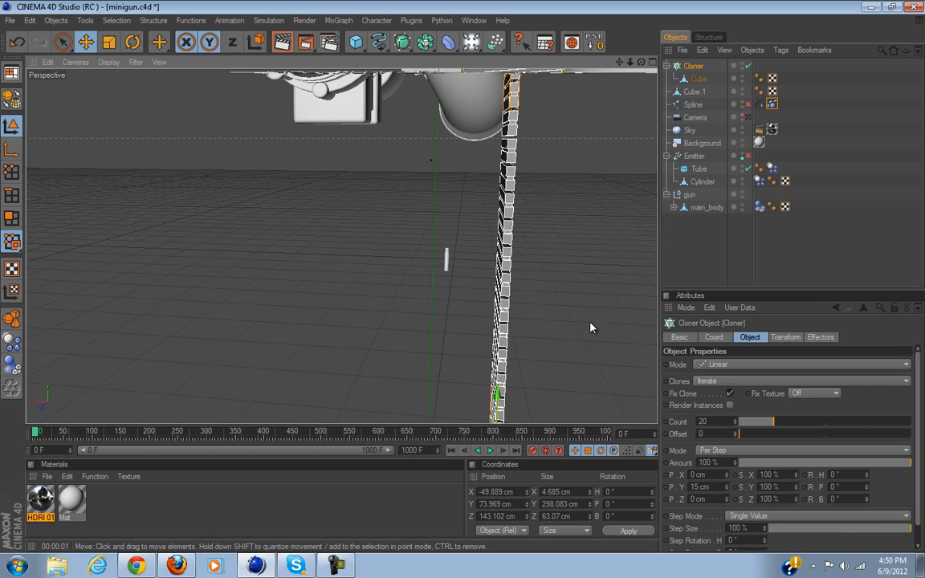
left_click(862, 238)
scroll(446, 242, "down", 3)
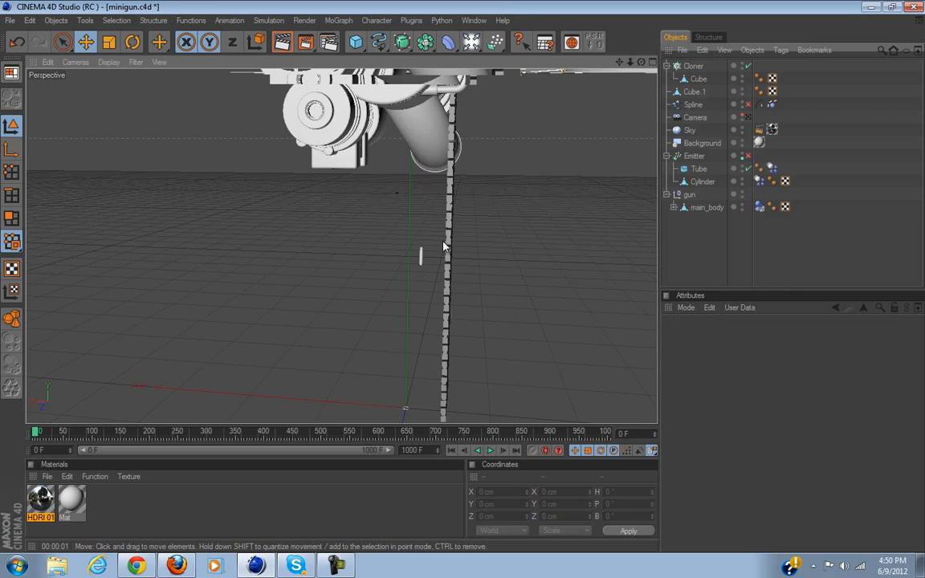
mouse_move(625, 252)
left_mouse_down("alt")
mouse_move(455, 281)
mouse_move(477, 281)
mouse_move(462, 277)
mouse_move(612, 225)
left_mouse_up("alt")
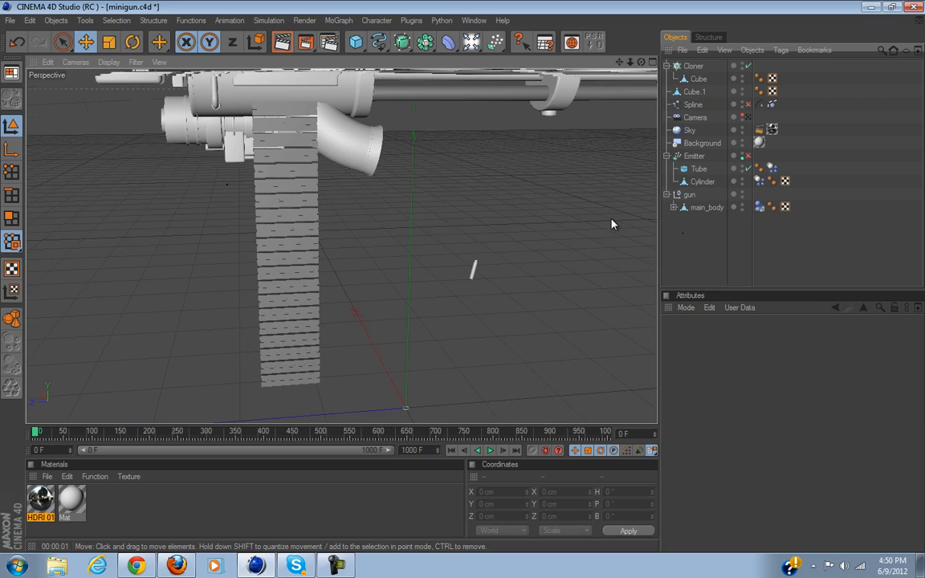
middle_click_drag(470, 299, 465, 281, "alt")
scroll(411, 205, "up", 4)
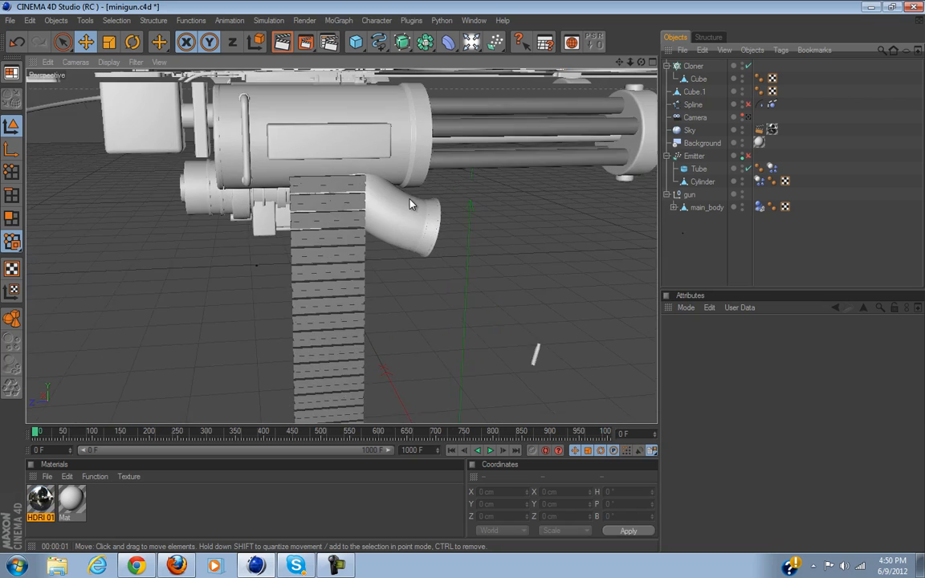
middle_click_drag(394, 176, 465, 283, "alt")
scroll(430, 205, "up", 6)
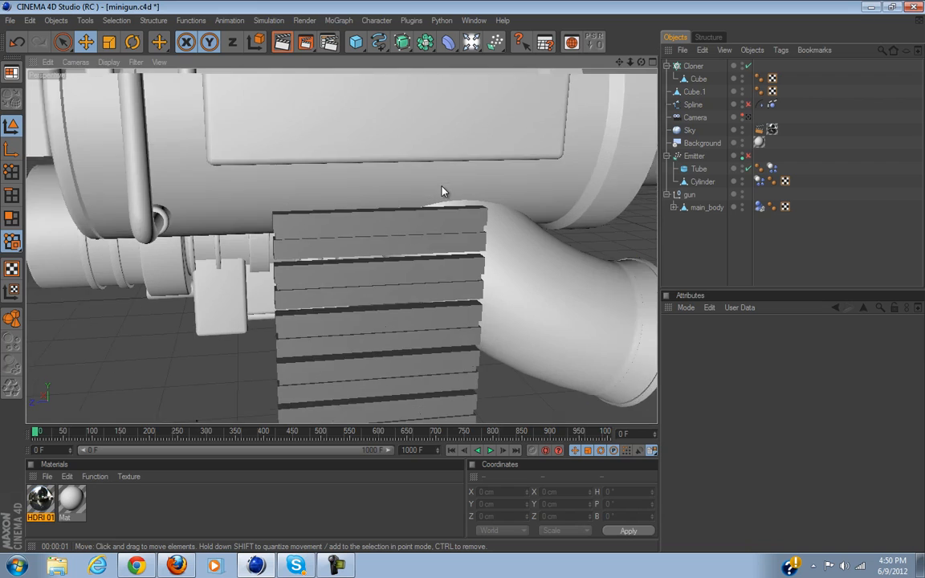
Add a rigid Dynamics Body tag to the Cloner's Cube and nest a new Connector beneath that Cube.
left_click(699, 79)
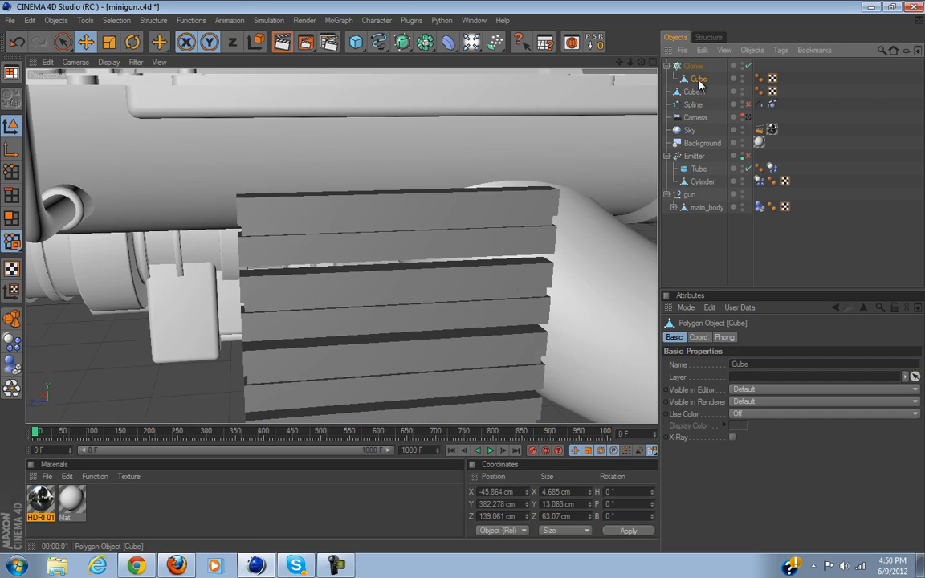
left_click(12, 347)
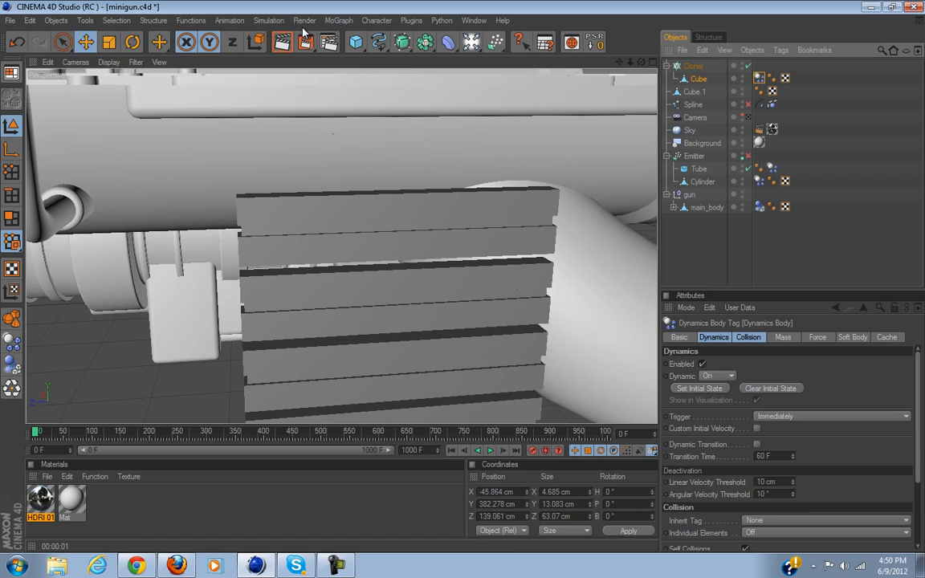
left_click(339, 21)
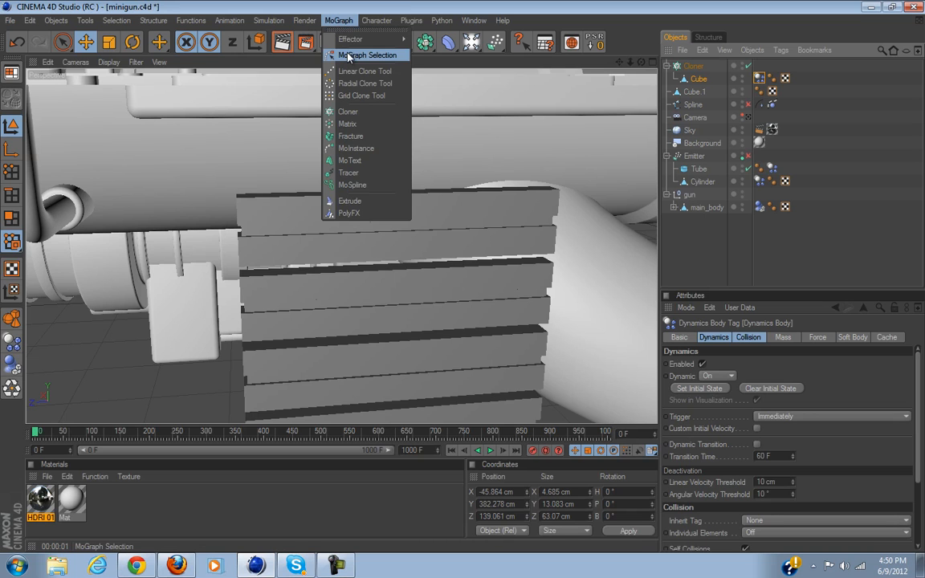
mouse_move(348, 44)
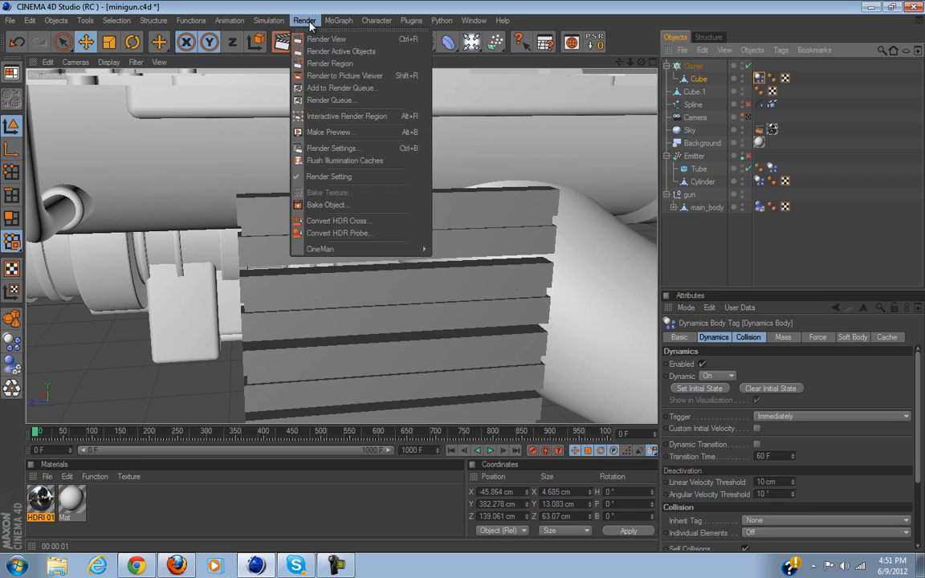
mouse_move(285, 53)
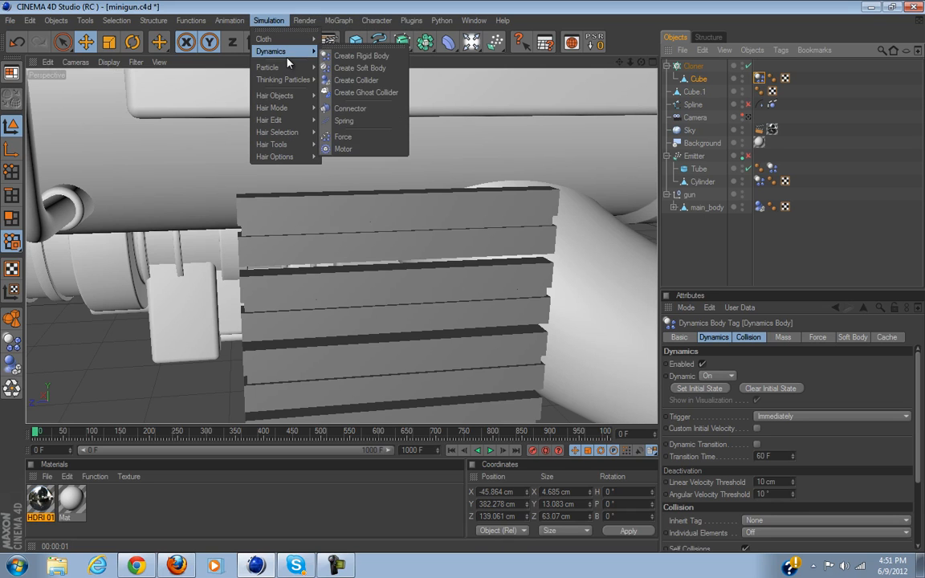
left_click(377, 109)
left_click_drag(697, 83, 698, 91)
Make the Cloner editable to split the belt into individual cubes with their own connectors.
left_click(693, 66)
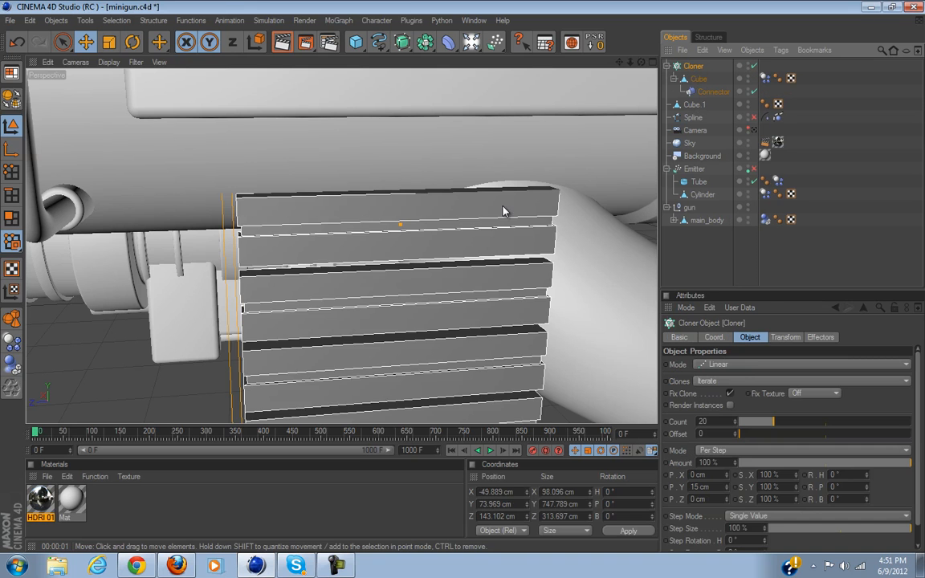
scroll(492, 222, "down", 5)
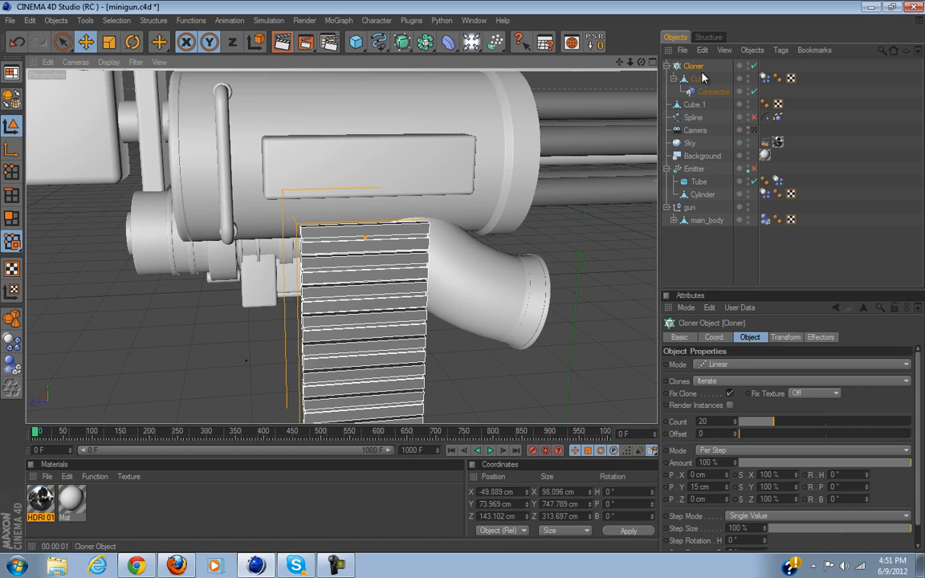
left_click(10, 102)
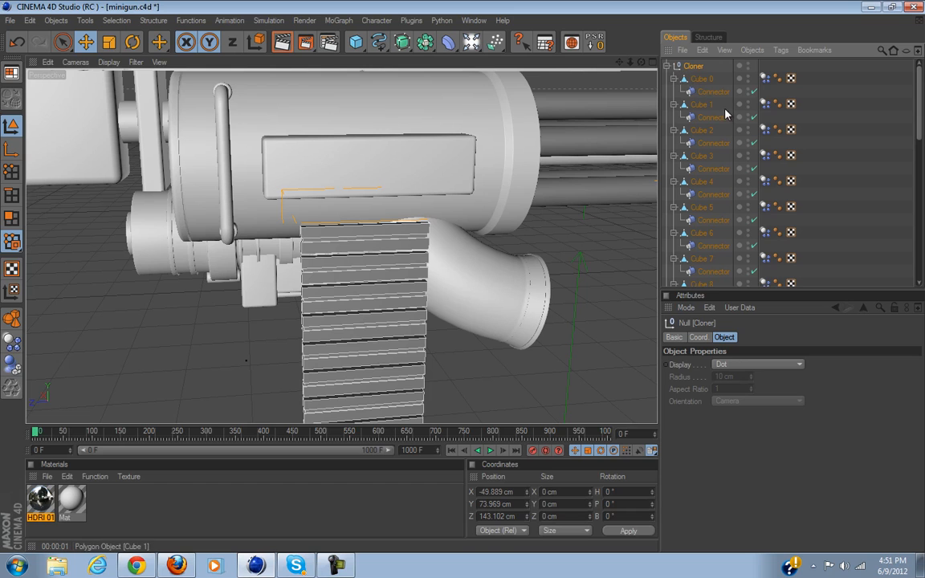
Set Dynamic to Off in the Dynamics Body tag of the belt's topmost cube, Cube 19.
left_click(362, 233)
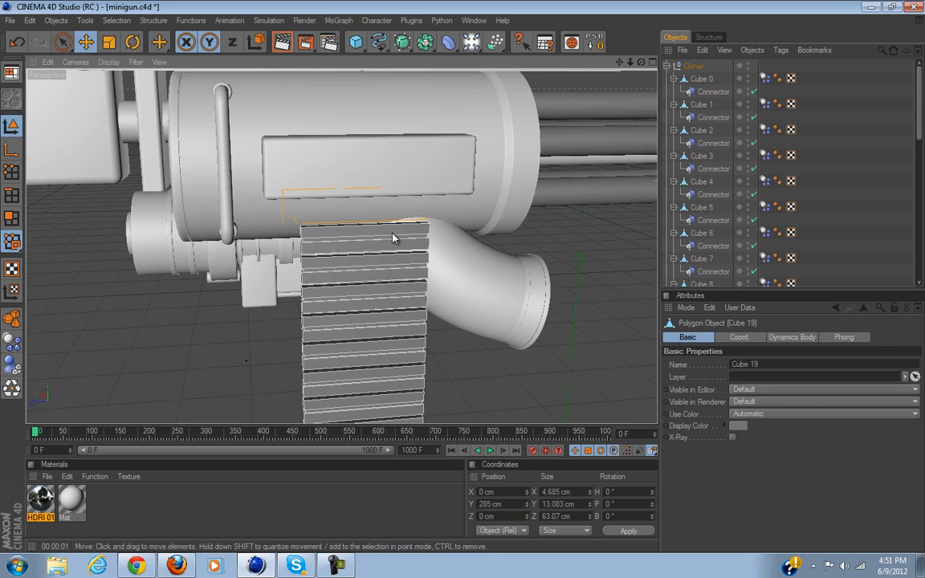
scroll(715, 153, "down", 8)
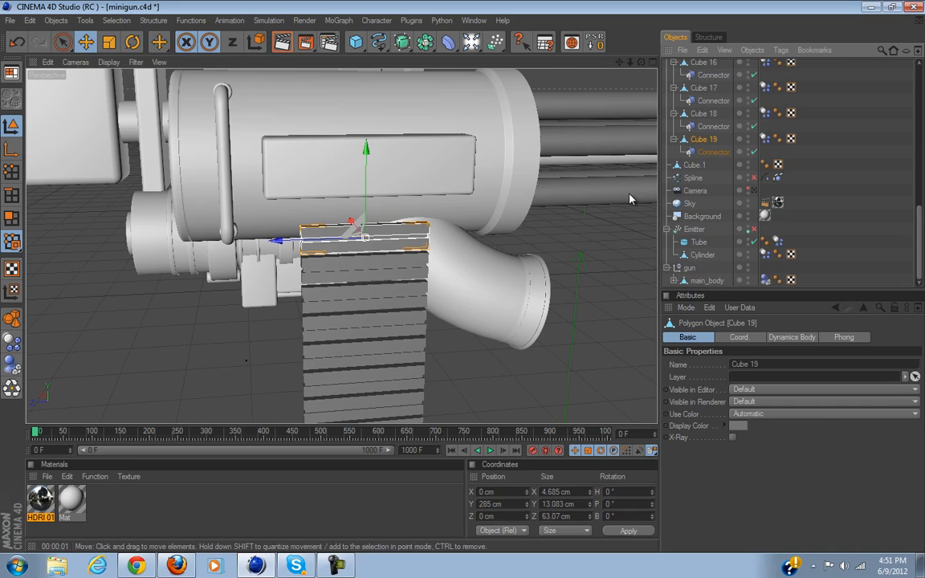
left_click(765, 139)
left_click(717, 338)
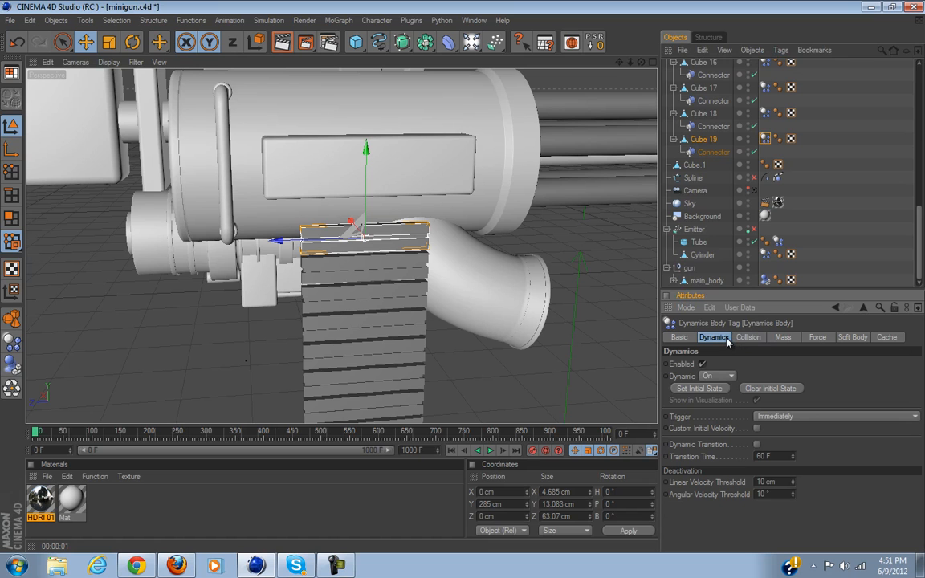
left_click(719, 375)
left_click(722, 391)
Inspect the Connector settings under Cube 18 and Cube 19.
scroll(755, 261, "up", 10)
scroll(753, 259, "down", 10)
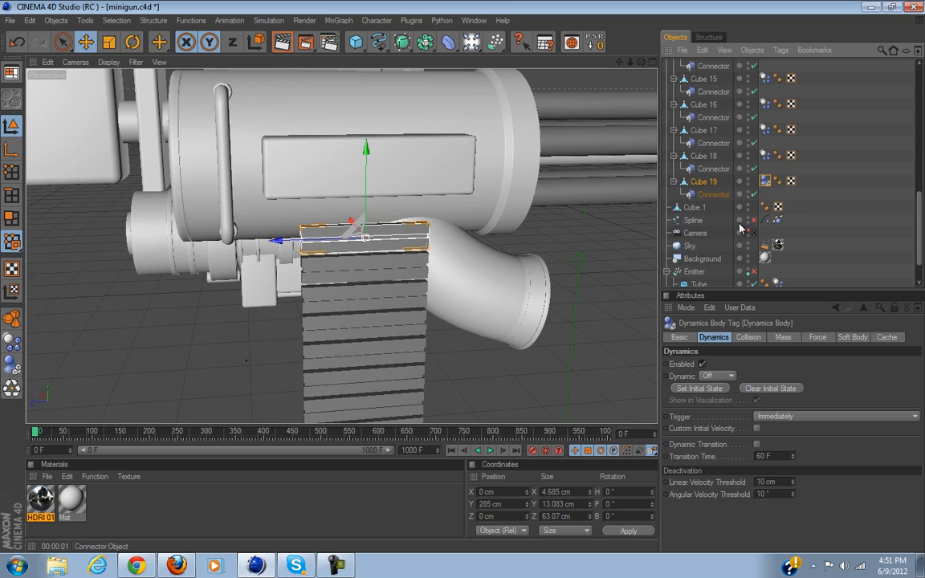
left_click(713, 169)
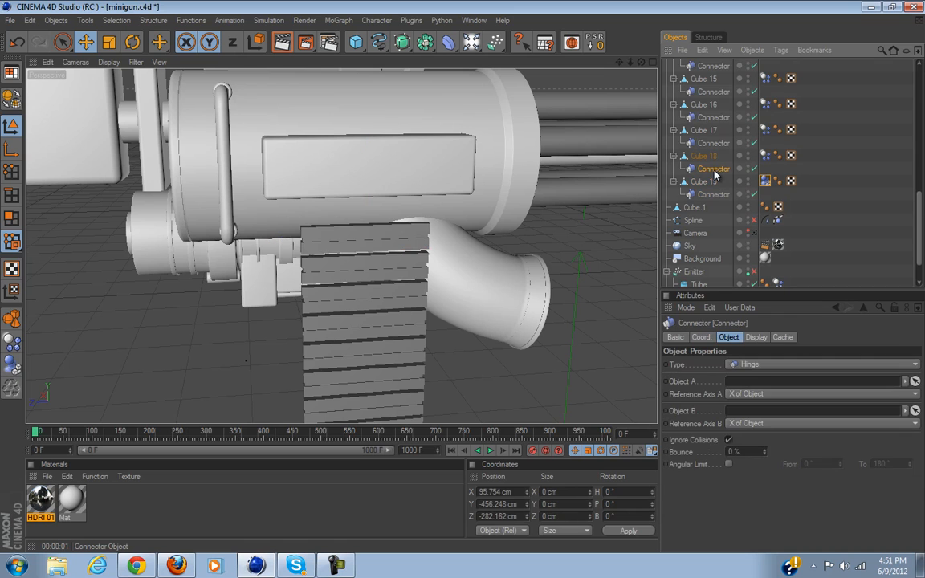
left_click(705, 156)
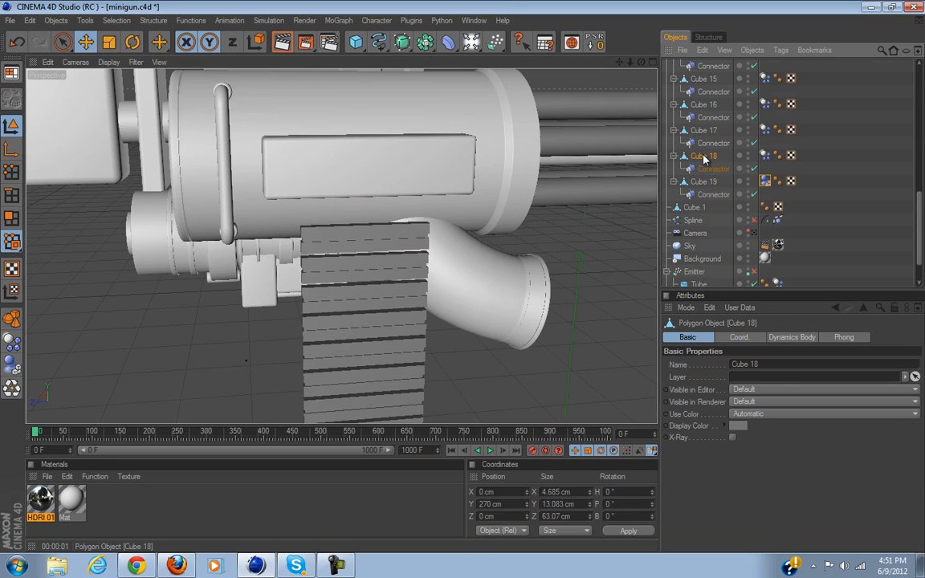
left_click(707, 197)
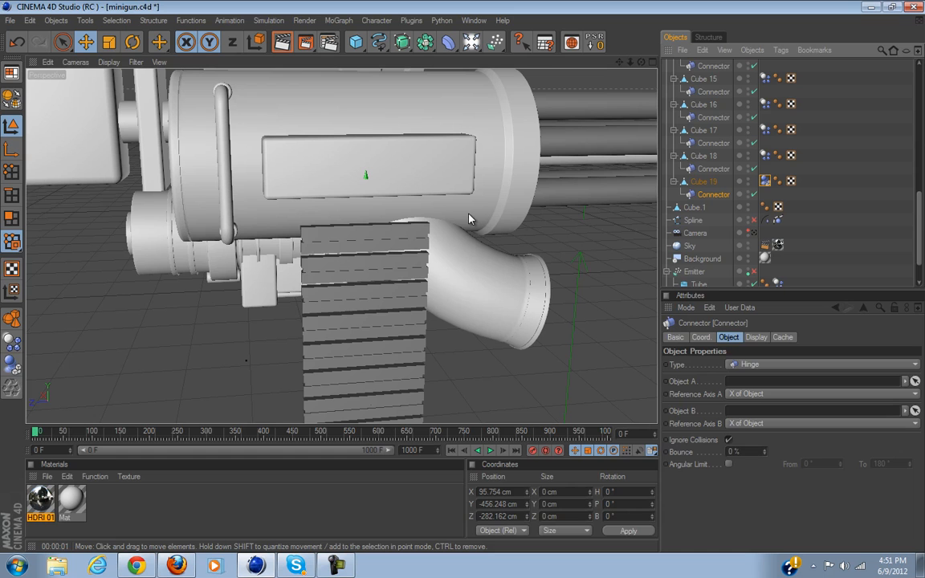
Undo Cube 19's dynamics change and the Cloner's conversion to editable objects.
key("ctrl+z")
key("ctrl+z")
key("ctrl+z")
key("ctrl+z")
key("ctrl+z")
key("ctrl+z")
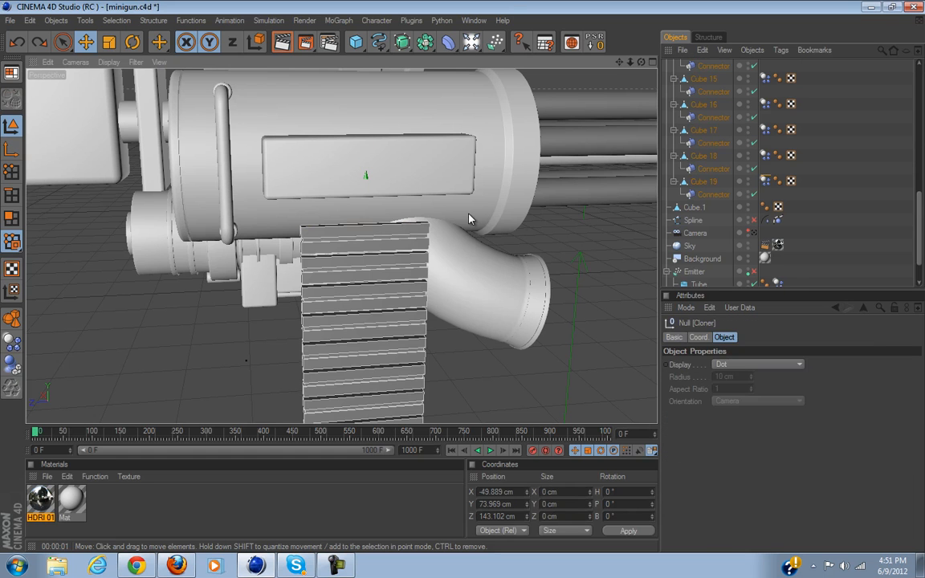
key("ctrl+z")
Assign the Cloner's Cube as Object A of the hinge Connector.
left_click(714, 93)
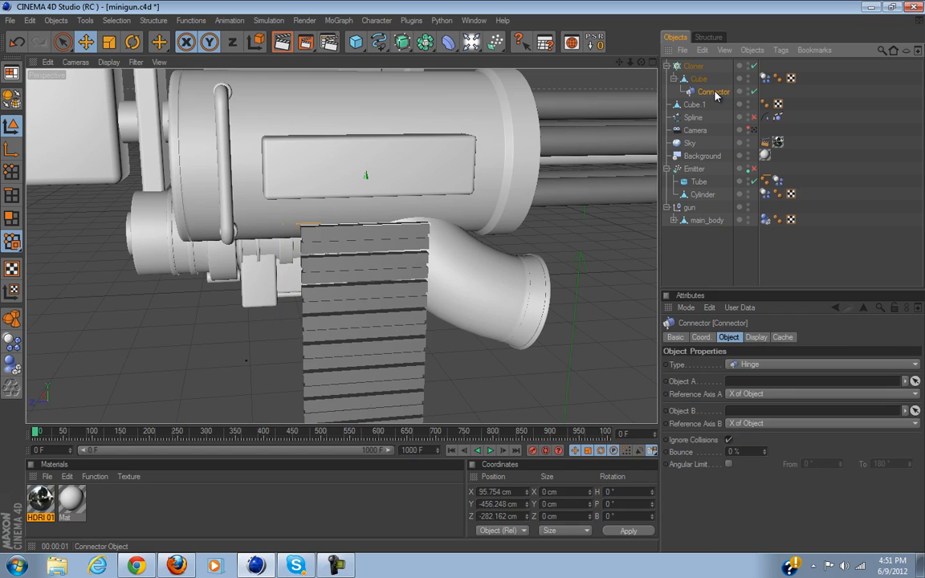
left_click(915, 383)
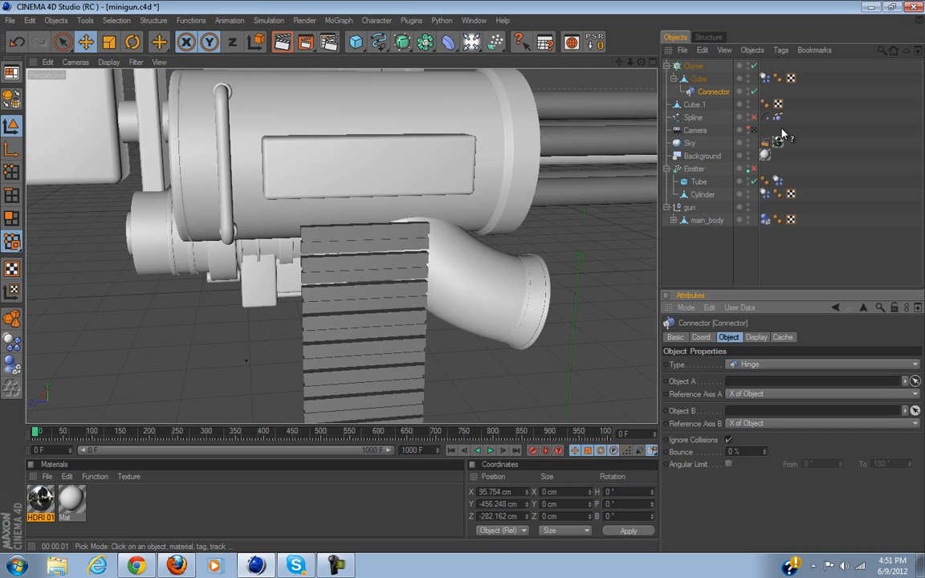
left_click(696, 79)
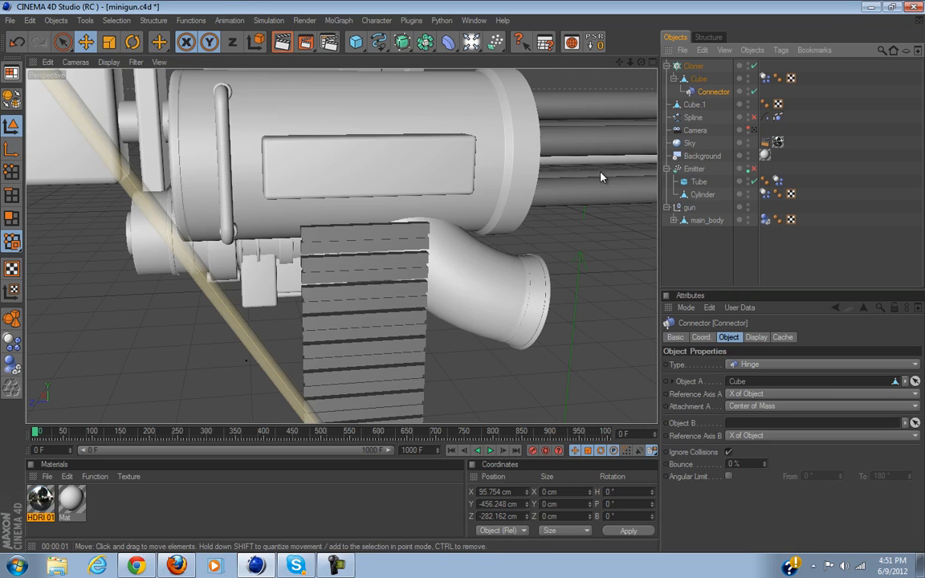
Reset the Connector's transform with Reset PSR, placing it at 0 cm on X, Y and Z relative to the Cube.
scroll(478, 230, "down", 3)
scroll(478, 231, "down", 5)
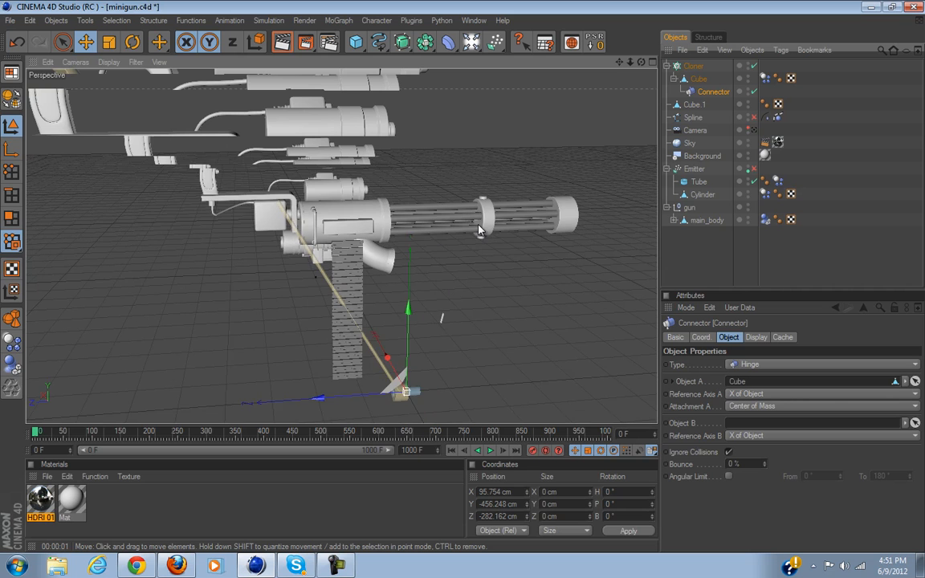
scroll(479, 230, "up", 2)
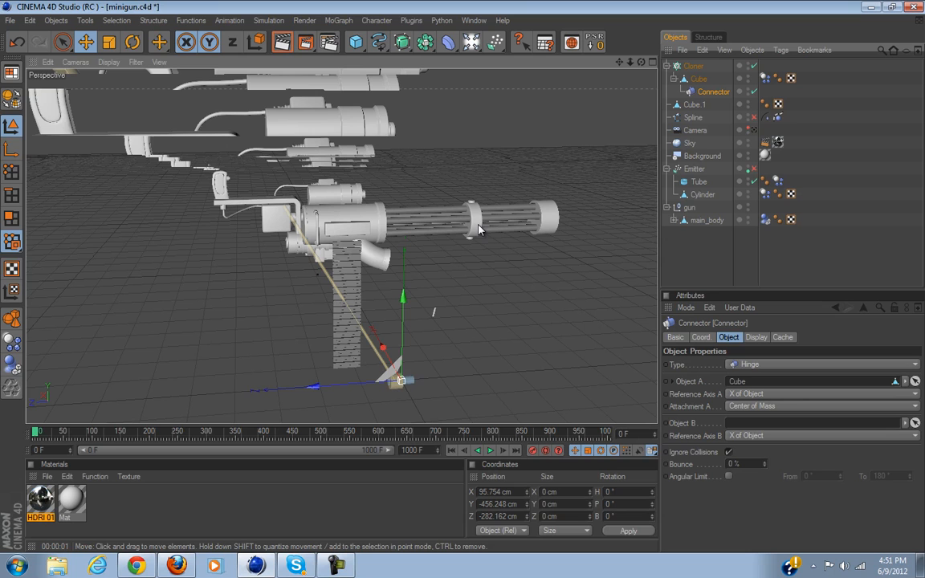
left_click(600, 46)
scroll(366, 160, "up", 6)
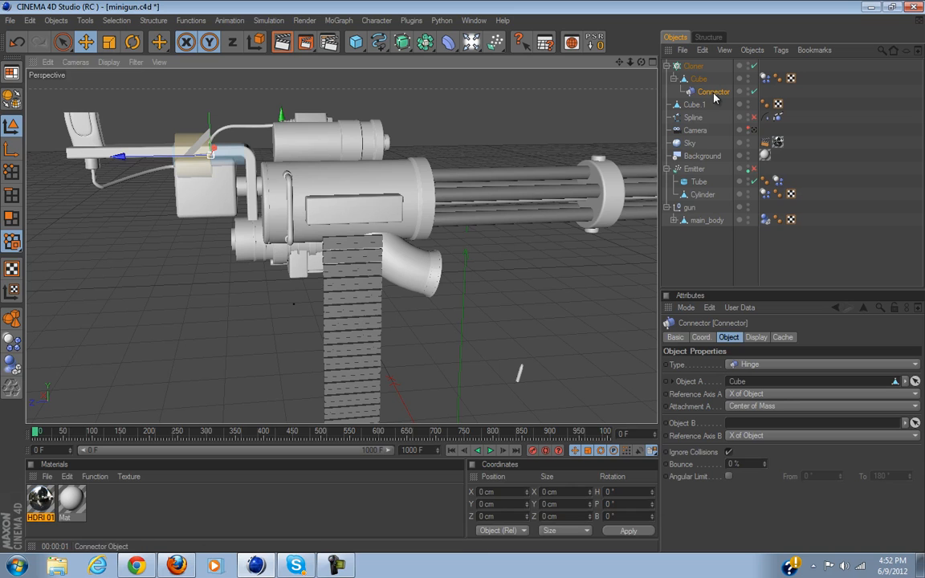
Convert the Cloner to editable objects and select the Connector under Cube 0.
left_click(693, 66)
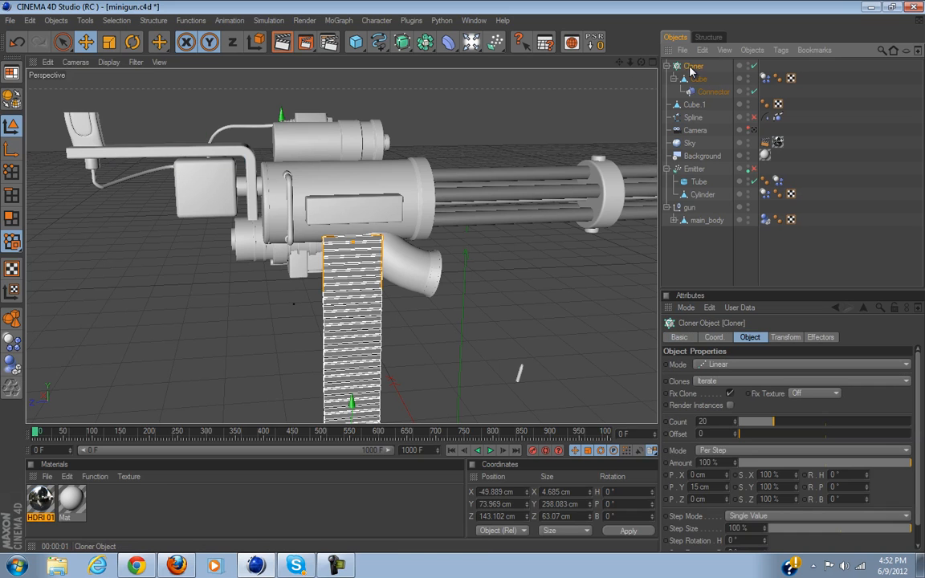
left_click(11, 98)
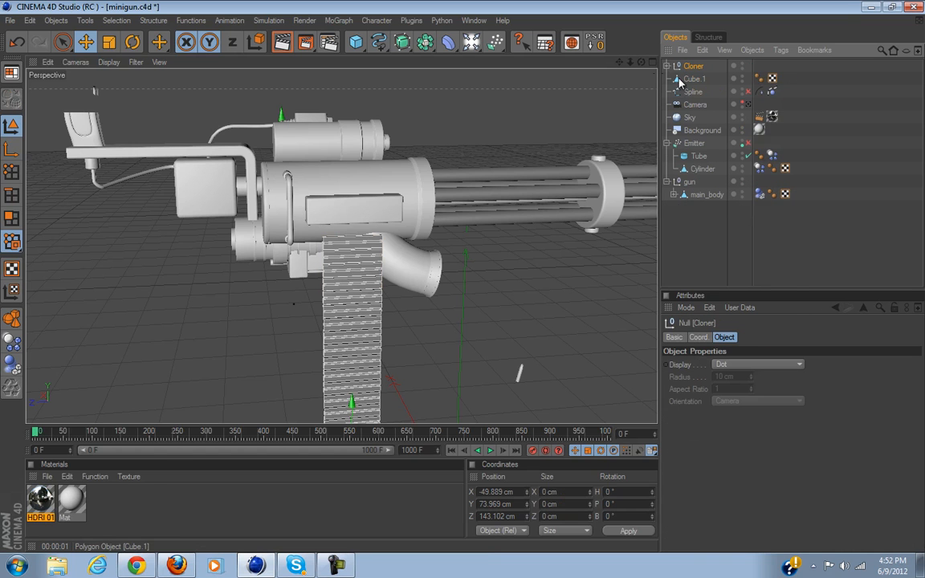
left_click(712, 92)
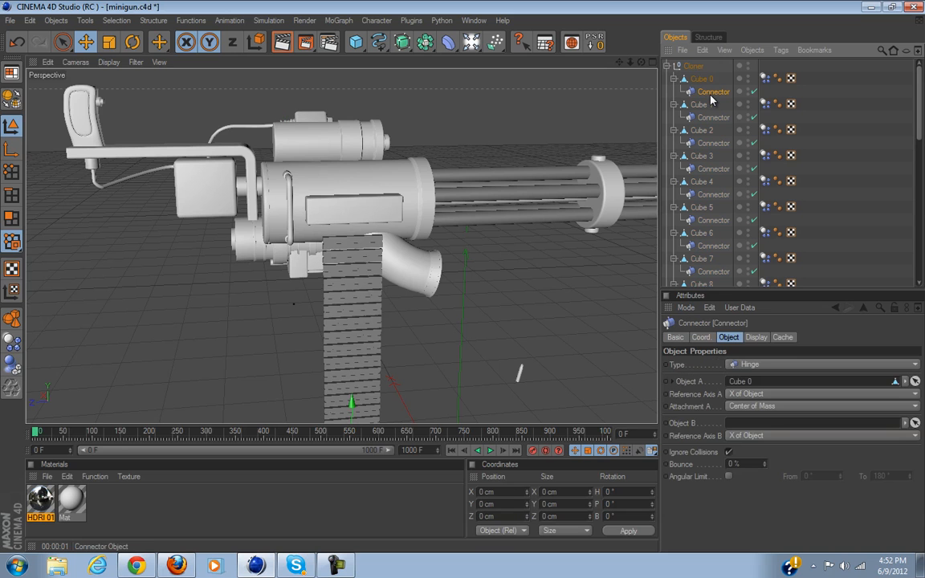
scroll(476, 220, "down", 5)
scroll(476, 221, "up", 1)
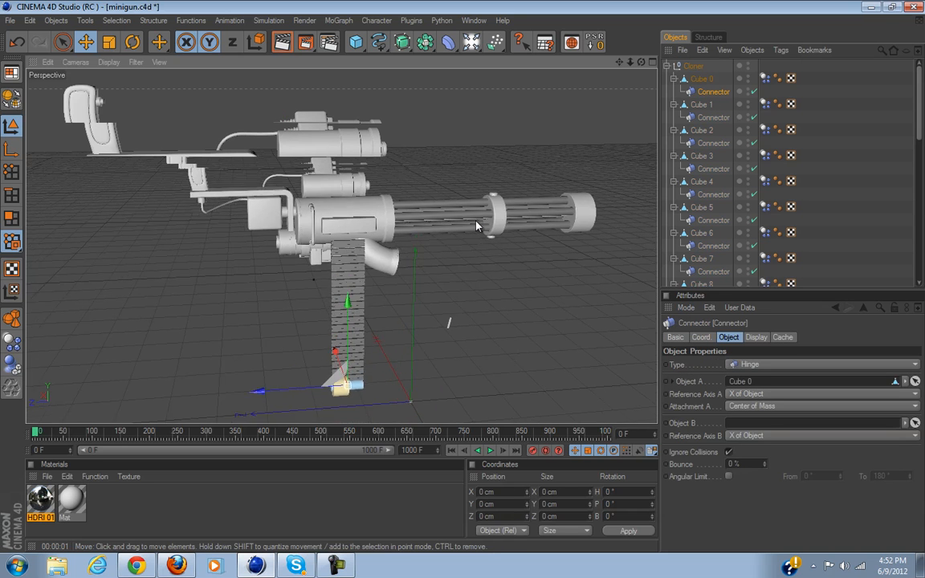
scroll(476, 220, "down", 1)
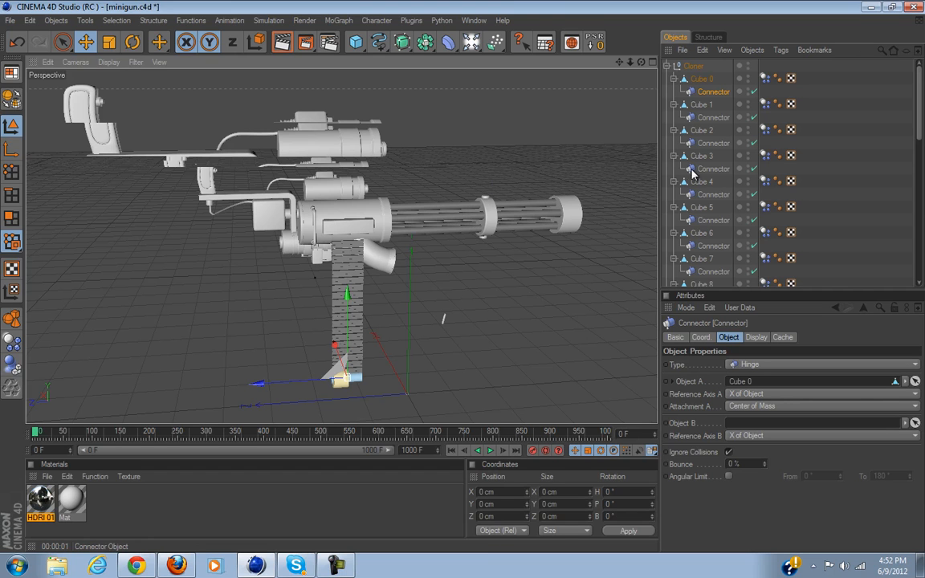
Examine how Cube 0, Cube 1 and their Connectors are positioned at the lower end of the belt.
left_click(701, 105)
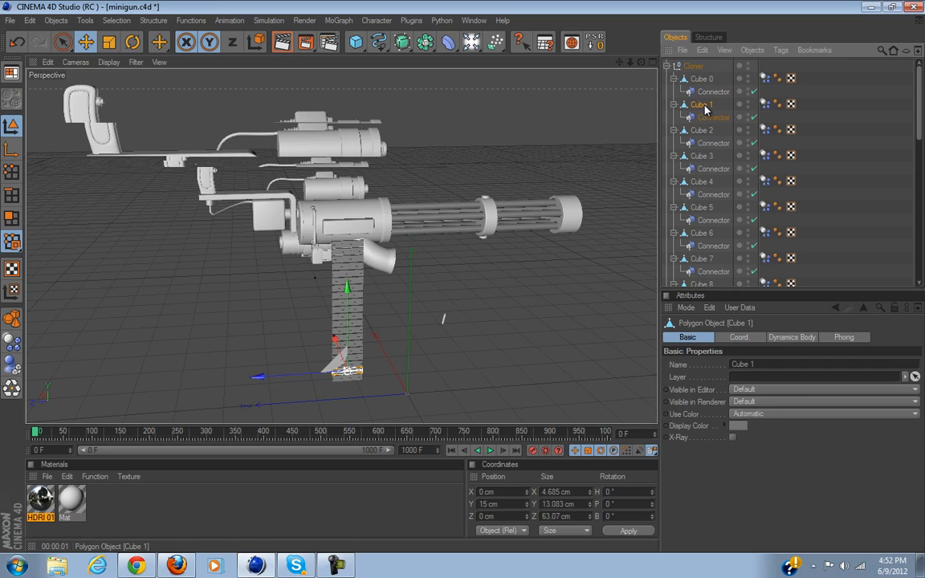
left_click(710, 93)
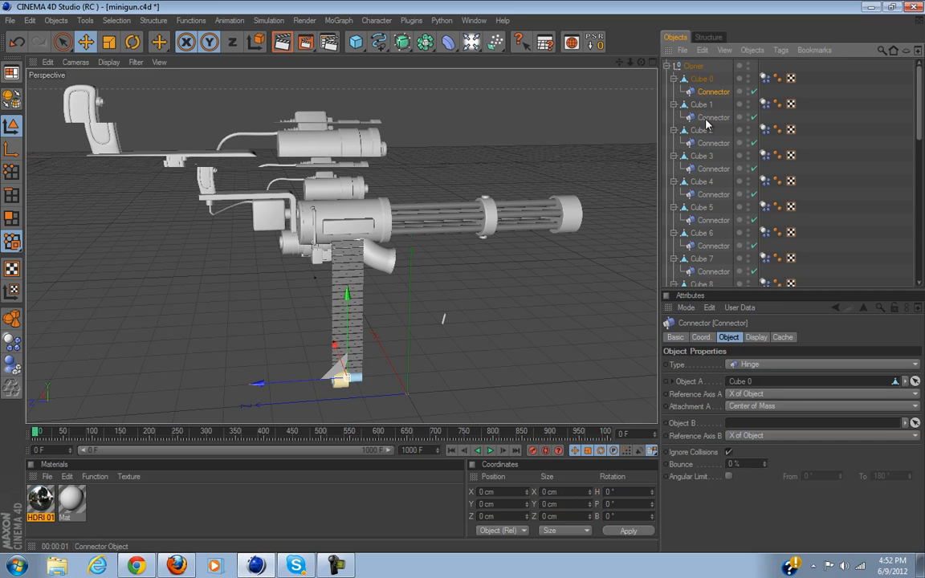
left_click(707, 121)
left_click(701, 79)
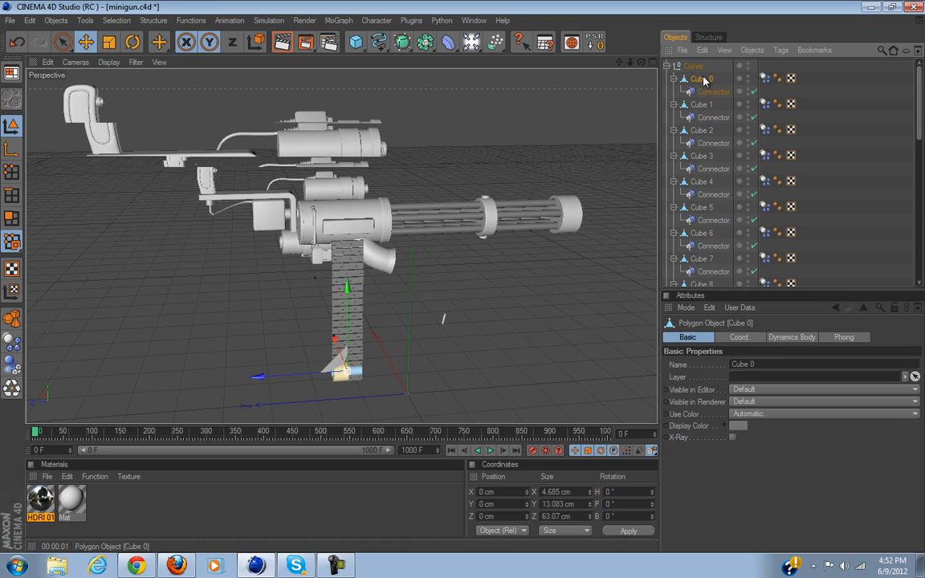
left_click(705, 95)
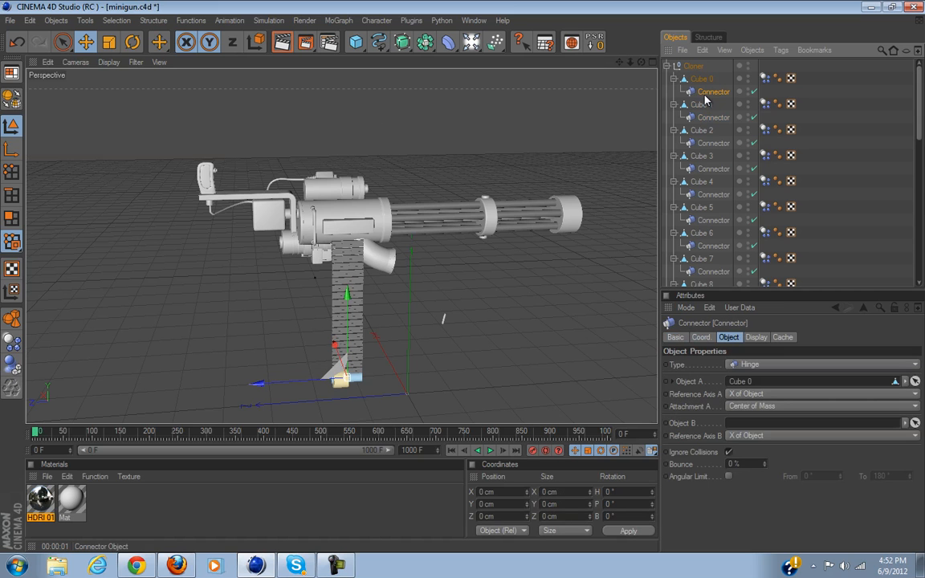
left_click(708, 118)
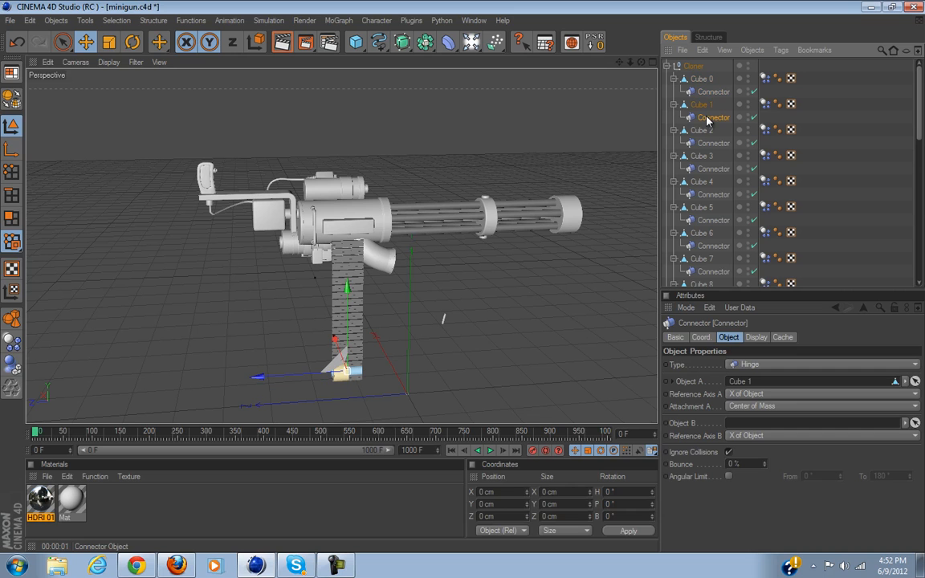
left_click(701, 79)
scroll(343, 283, "up", 3)
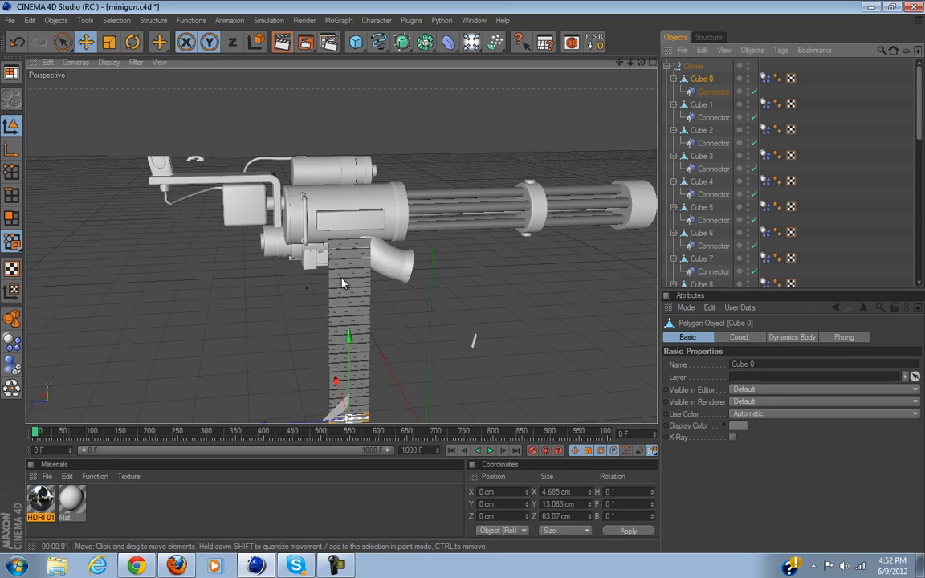
middle_click_drag(391, 320, 399, 216, "alt")
scroll(392, 320, "up", 3)
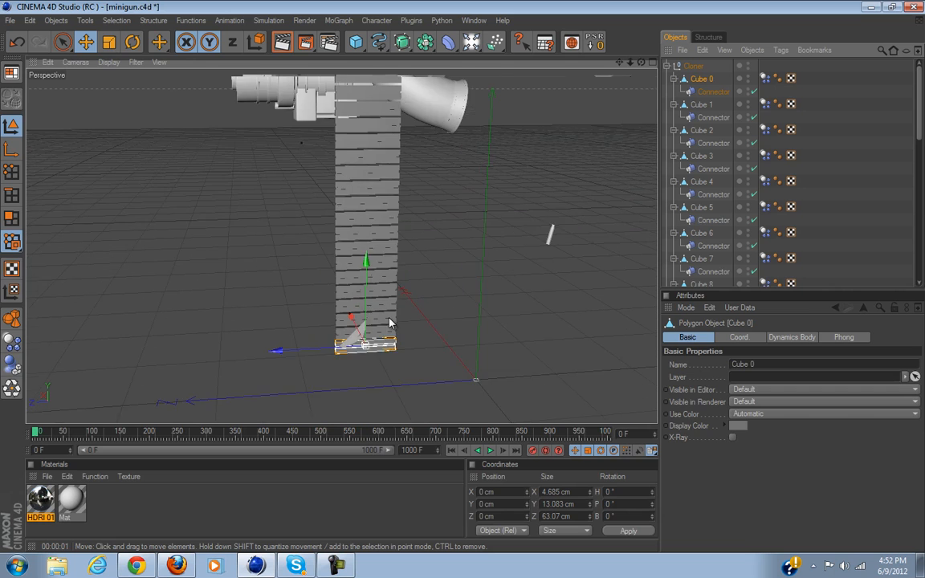
Assign Cube 1 as Object B of Cube 0's Connector and Cube 2 as Object B of Cube 1's Connector.
left_click(712, 92)
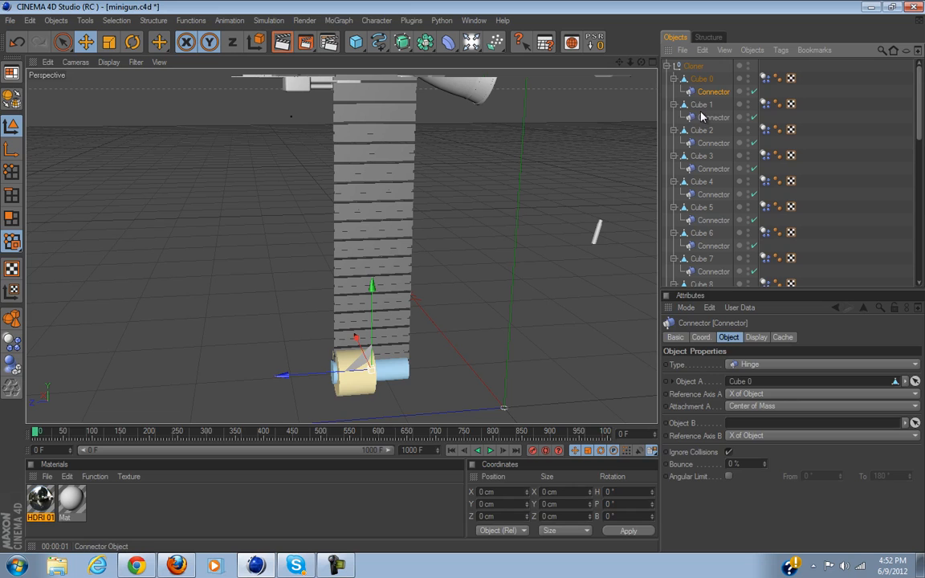
left_click(700, 110)
left_click(712, 92)
left_click(914, 422)
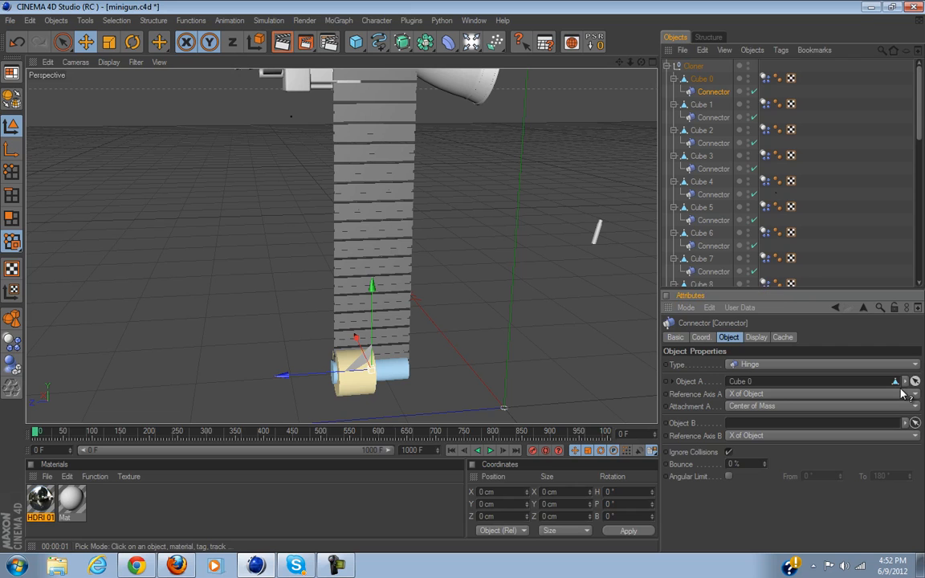
left_click(701, 107)
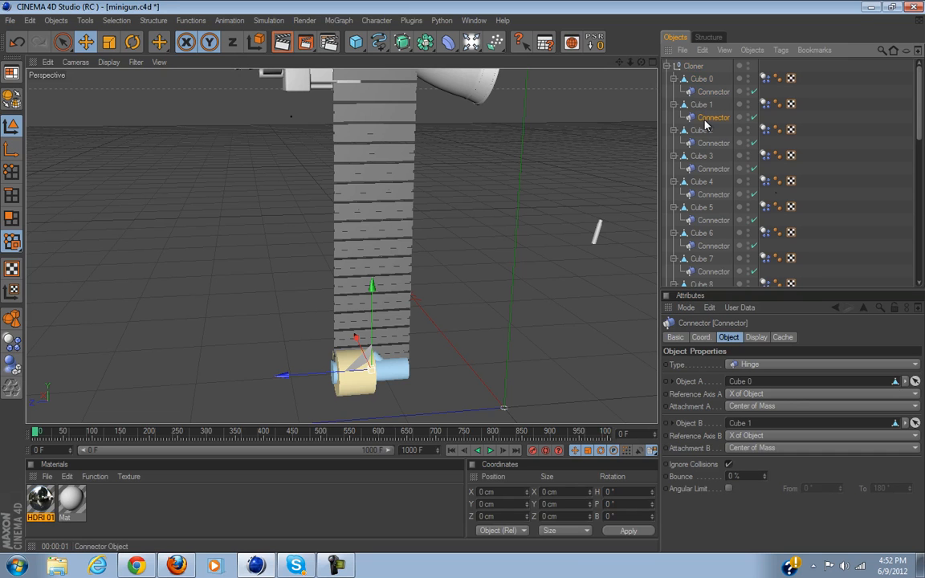
left_click(712, 118)
left_click(914, 423)
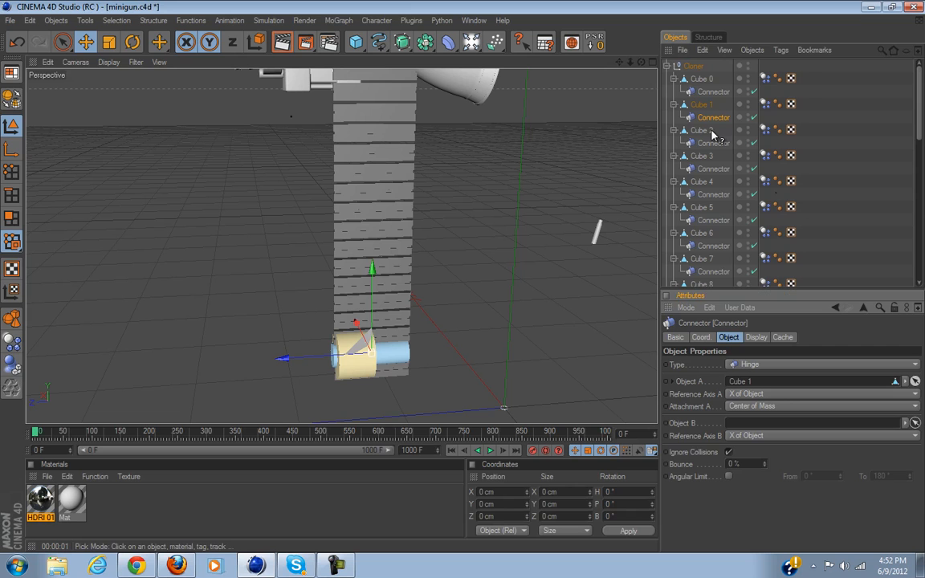
left_click(703, 131)
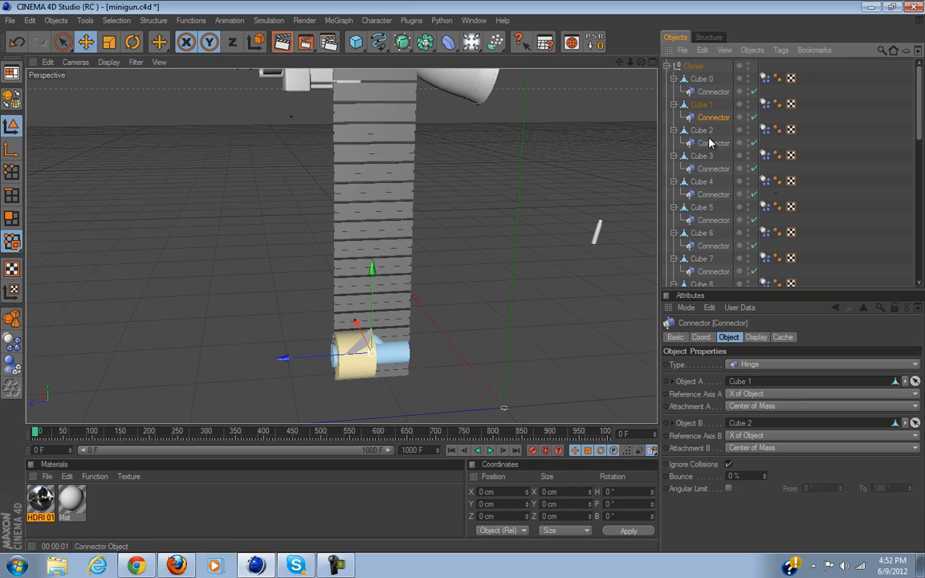
Assign Cube 3 as Object B of Cube 2's hinge Connector.
left_click(710, 145)
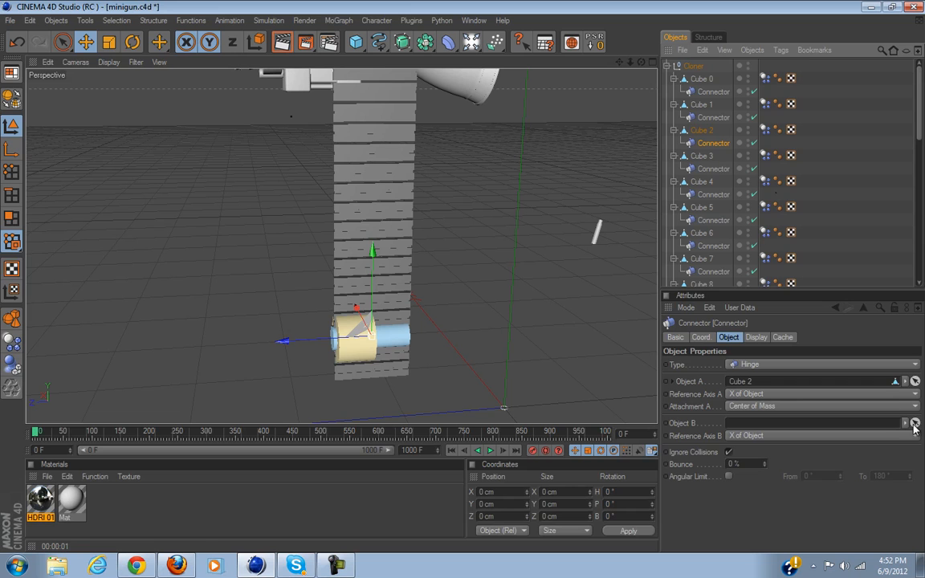
left_click(914, 425)
left_click(704, 183)
left_click(704, 184)
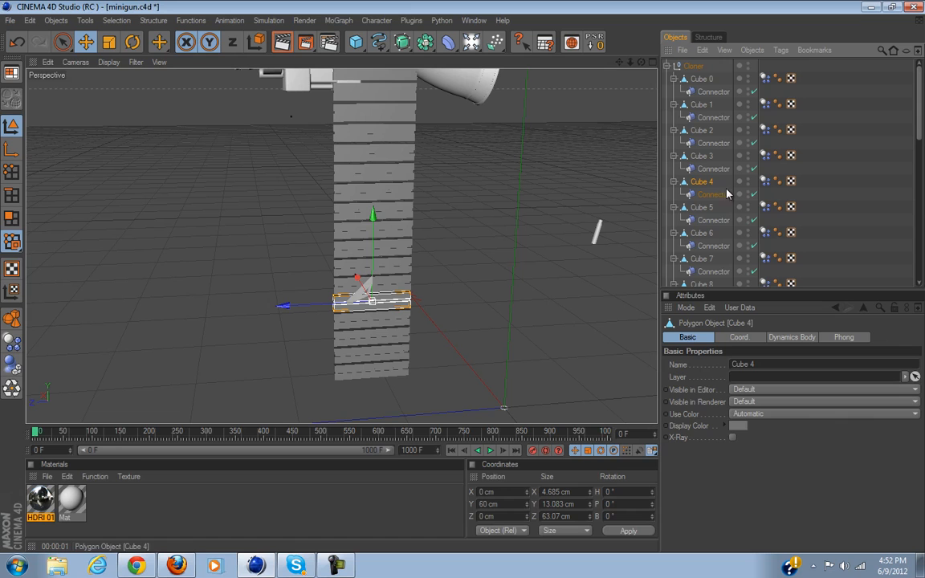
left_click(708, 170)
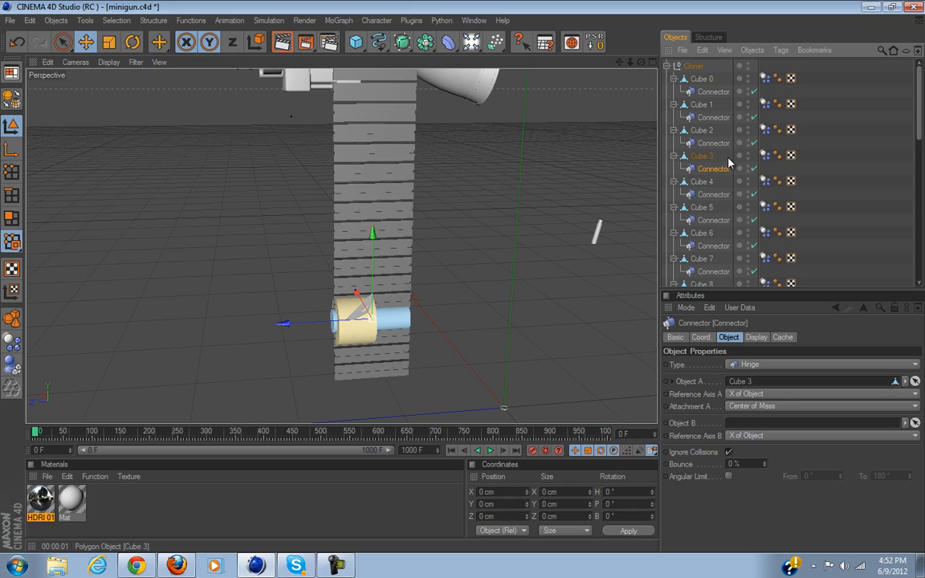
left_click(708, 147)
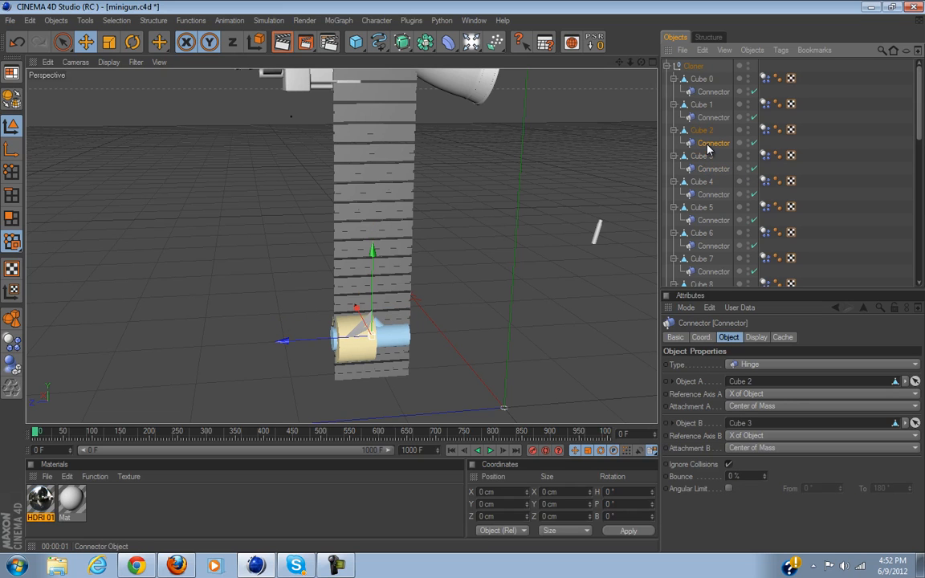
Assign Cube 4, Cube 5 and Cube 6 as Object B of the Connectors under Cube 3, Cube 4 and Cube 5 respectively.
left_click(708, 169)
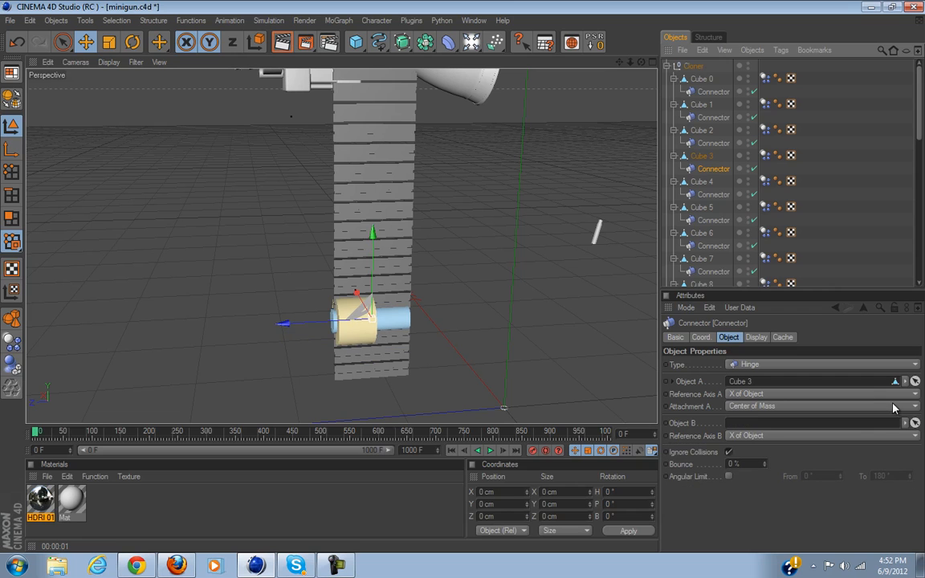
left_click(914, 423)
left_click(708, 195)
left_click(914, 422)
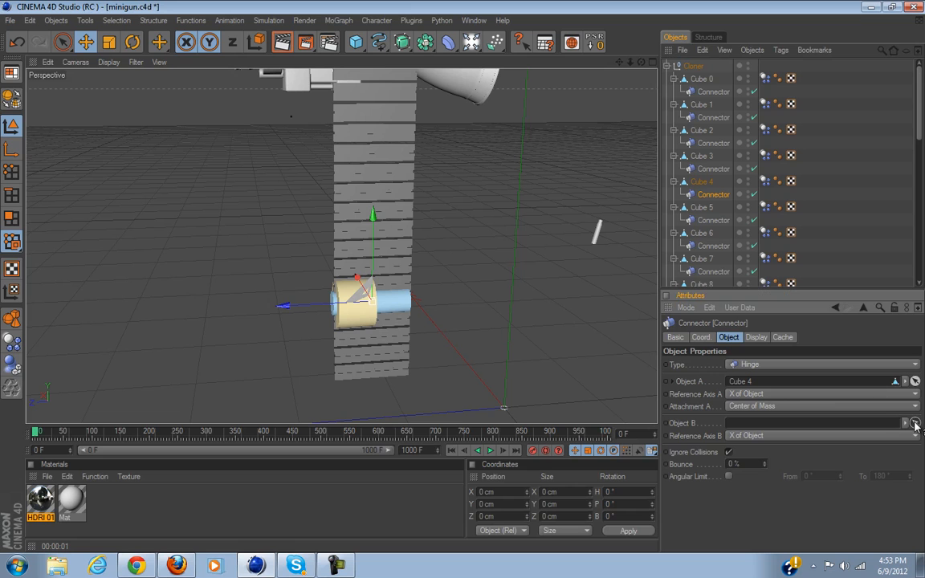
left_click(702, 207)
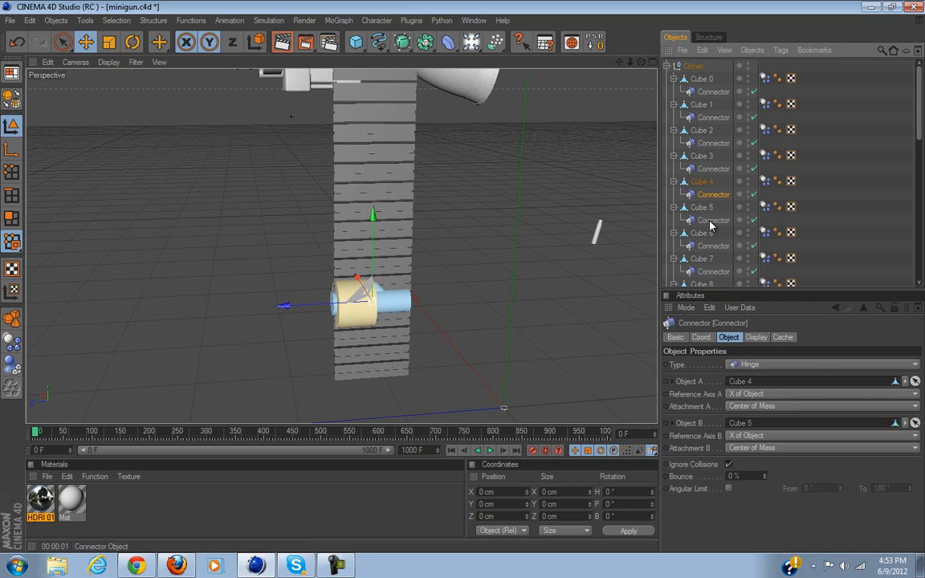
left_click(712, 220)
left_click(915, 423)
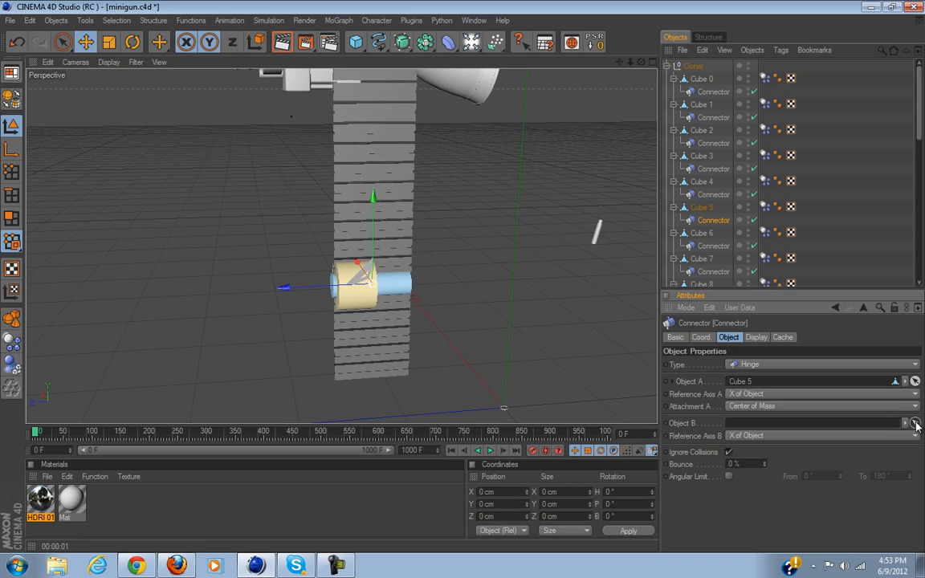
left_click(713, 248)
Assign Cube.1 as Object B of the Connector under Cube 19, then select Cube.1.
left_click_drag(921, 135, 922, 273)
scroll(677, 198, "up", 10)
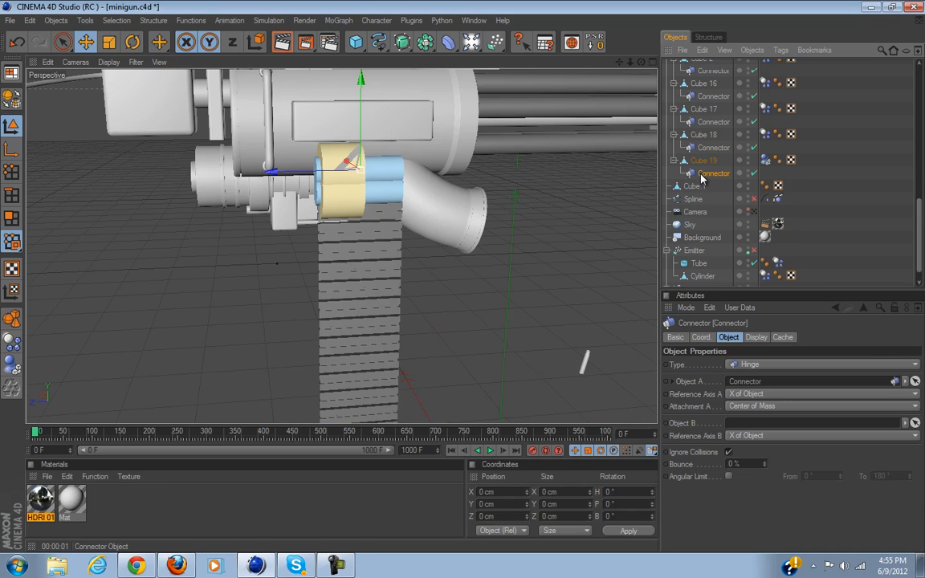
left_click(917, 423)
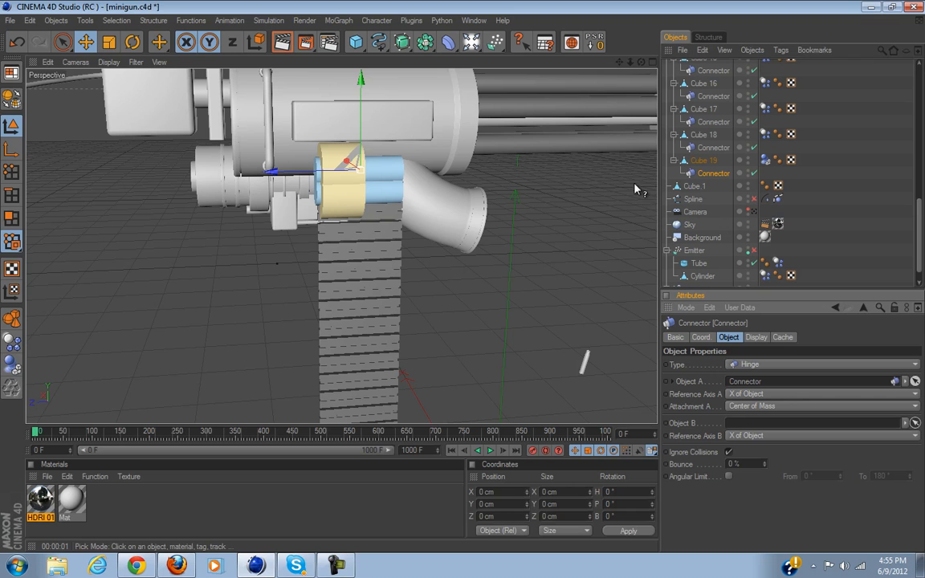
left_click(694, 188)
left_click(694, 188)
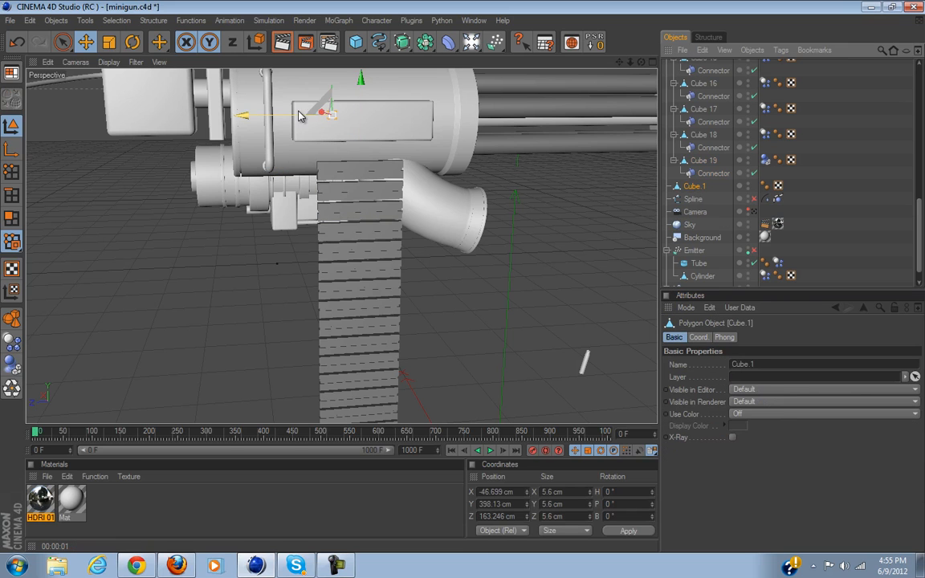
Play the belt simulation twice, rewinding to frame 0 after each run.
left_click(493, 453)
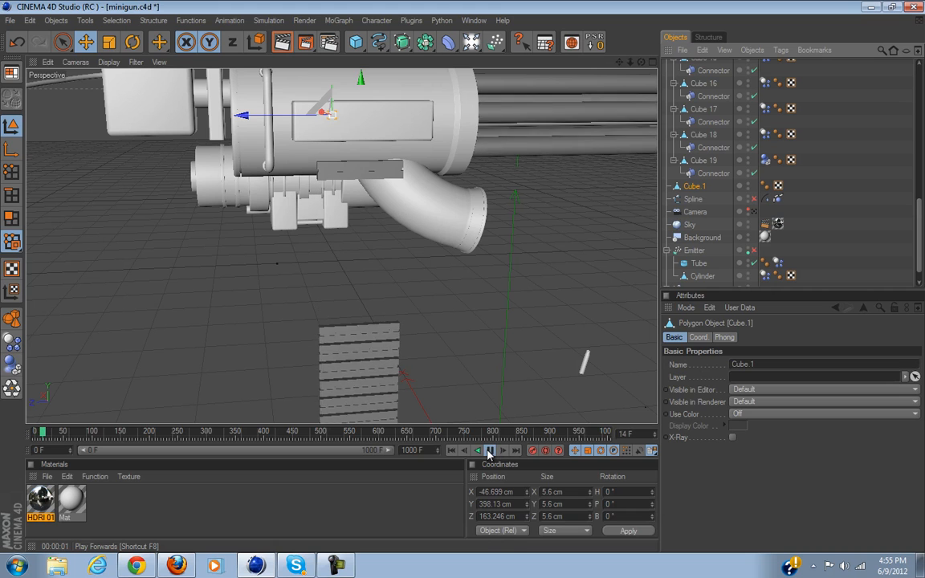
left_click(489, 451)
left_click(452, 450)
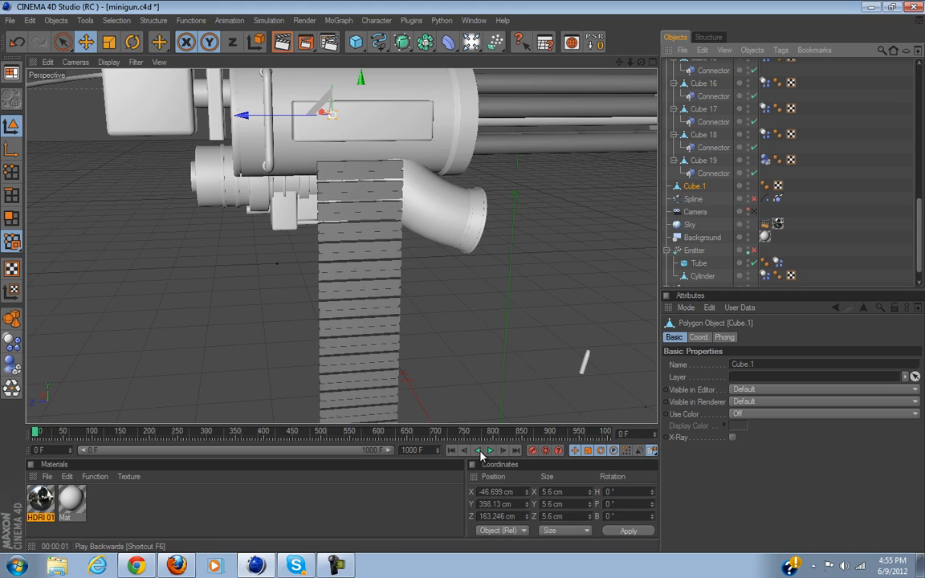
left_click(492, 450)
left_click(491, 451)
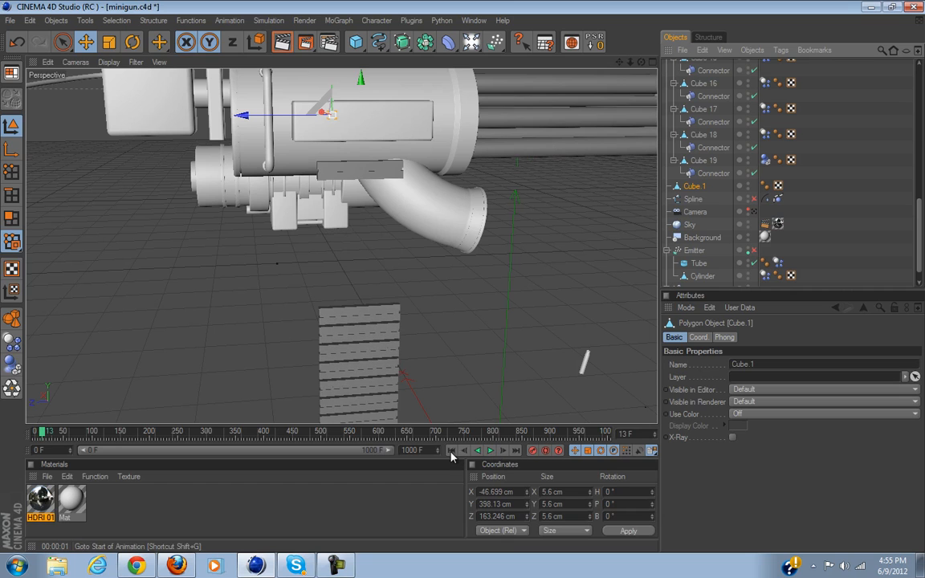
left_click(454, 451)
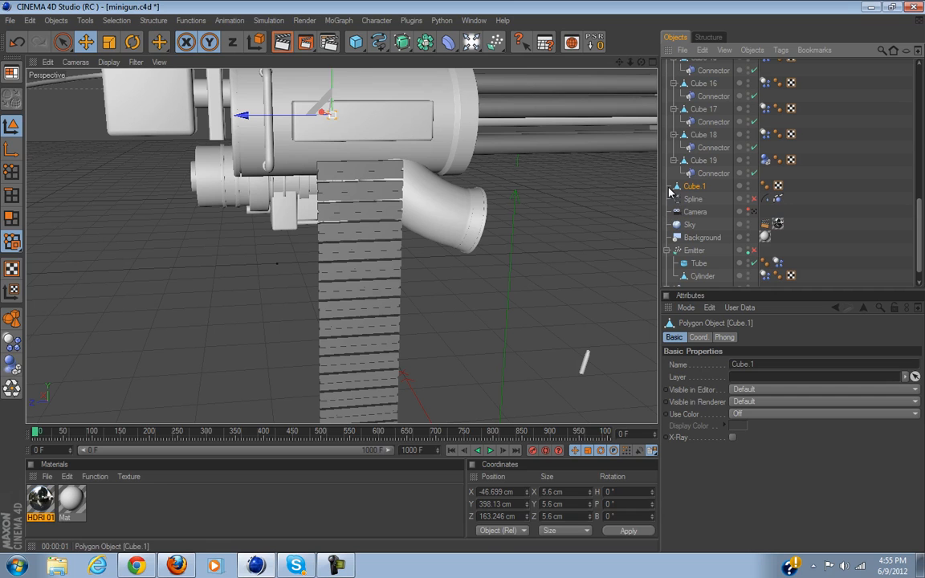
Assign Cube 19 as Object B of Cube 18's hinge Connector and start playing the simulation.
left_click(713, 149)
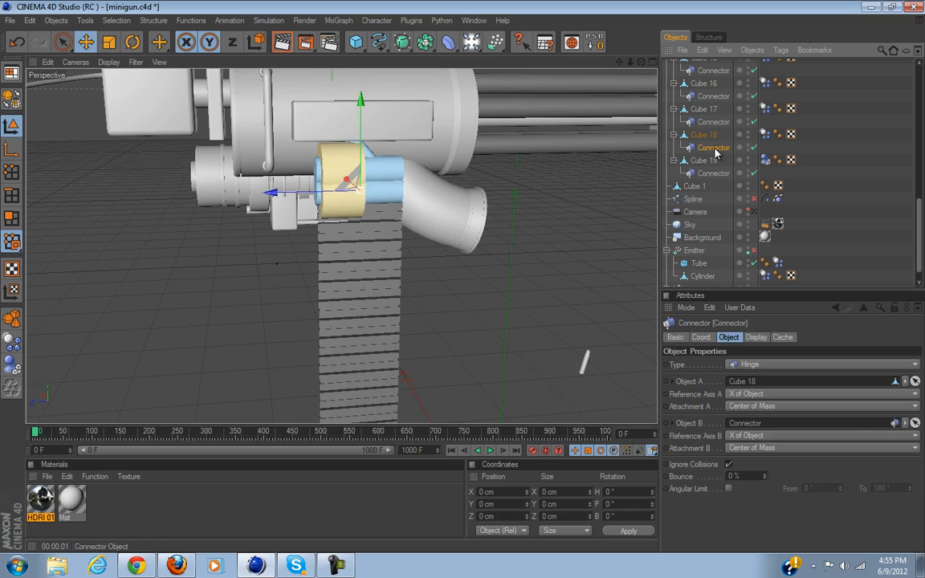
left_click(915, 423)
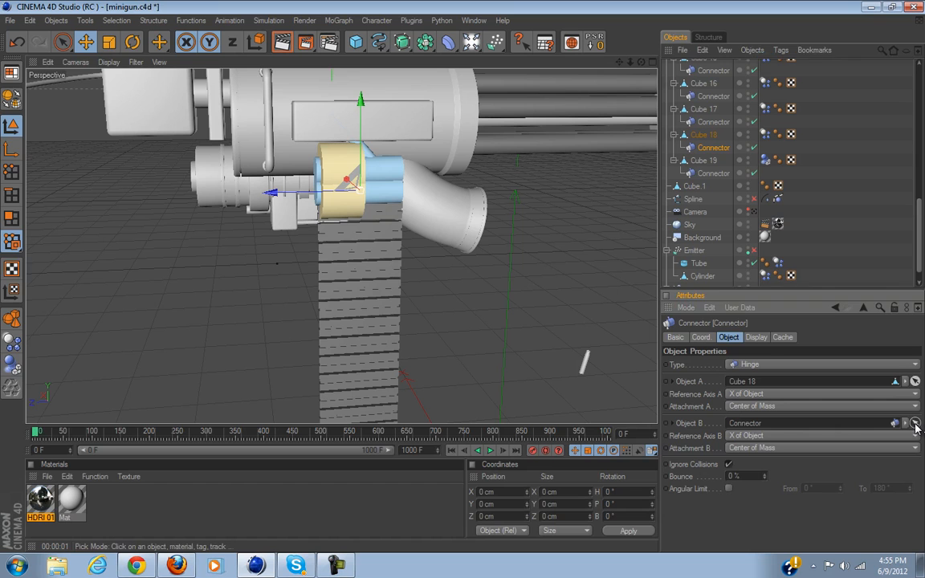
left_click(702, 162)
left_click(491, 450)
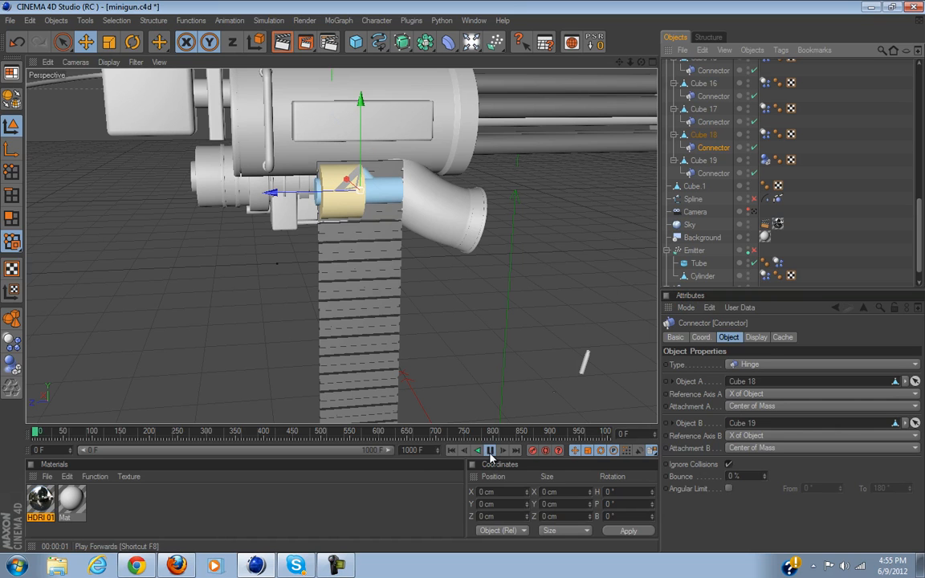
Replay the belt simulation from frame 0 and inspect the Connectors under Cube 10 and Cube 11 at the belt's gap.
left_click(452, 450)
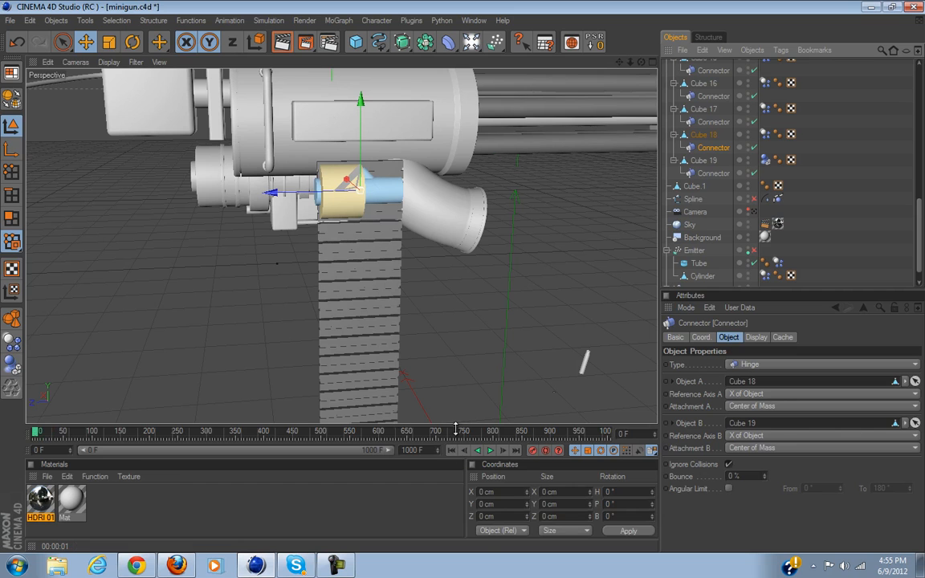
left_click(491, 451)
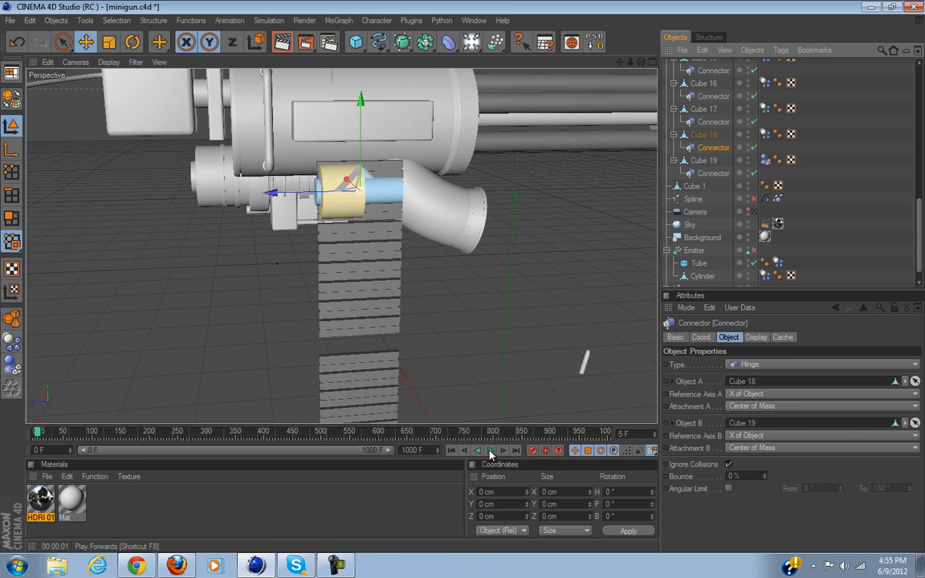
left_click(383, 365)
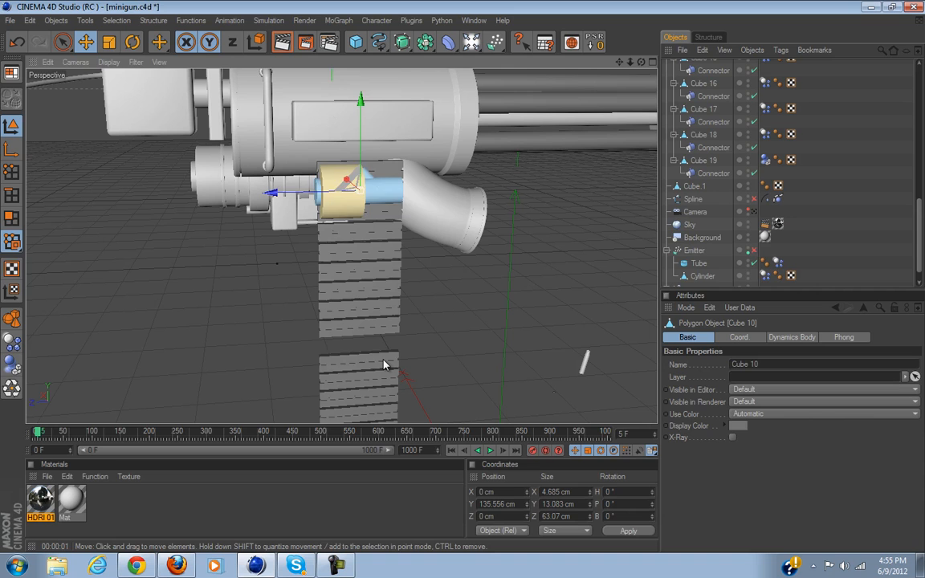
left_click(713, 173)
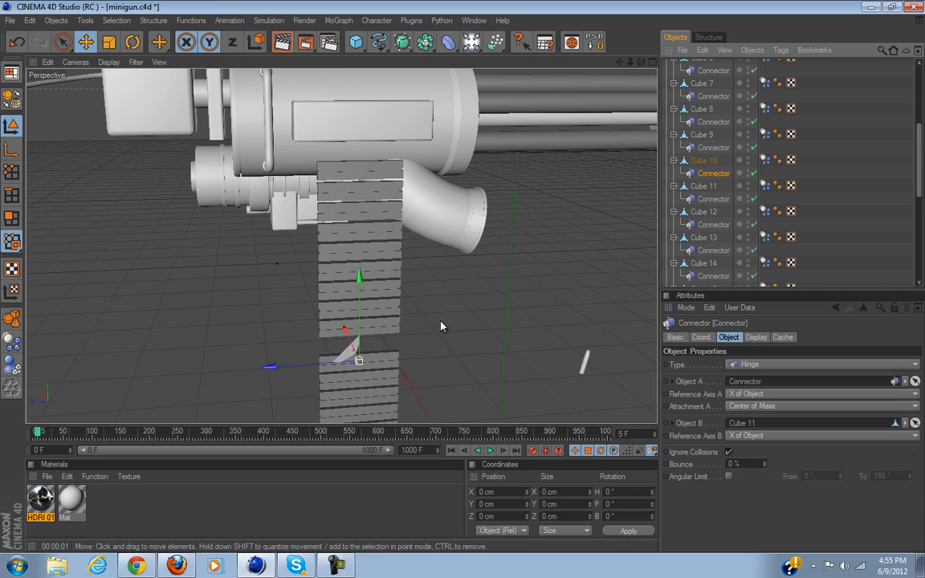
left_click(386, 325)
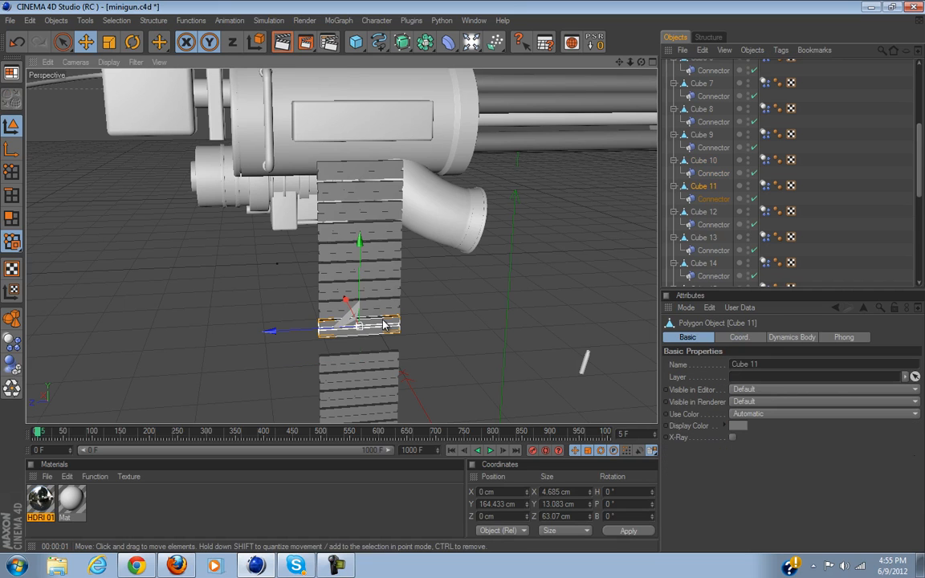
left_click(712, 200)
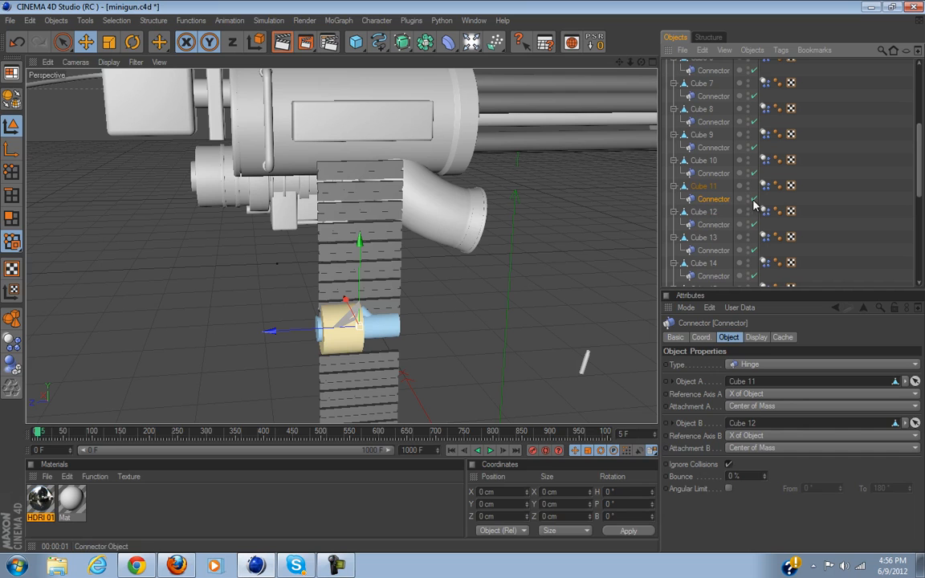
Compare the Object A and Object B assignments of the Connectors under Cube 12, Cube 10 and Cube 9, with the timeline rewound to frame 0.
left_click(704, 211)
left_click(711, 225)
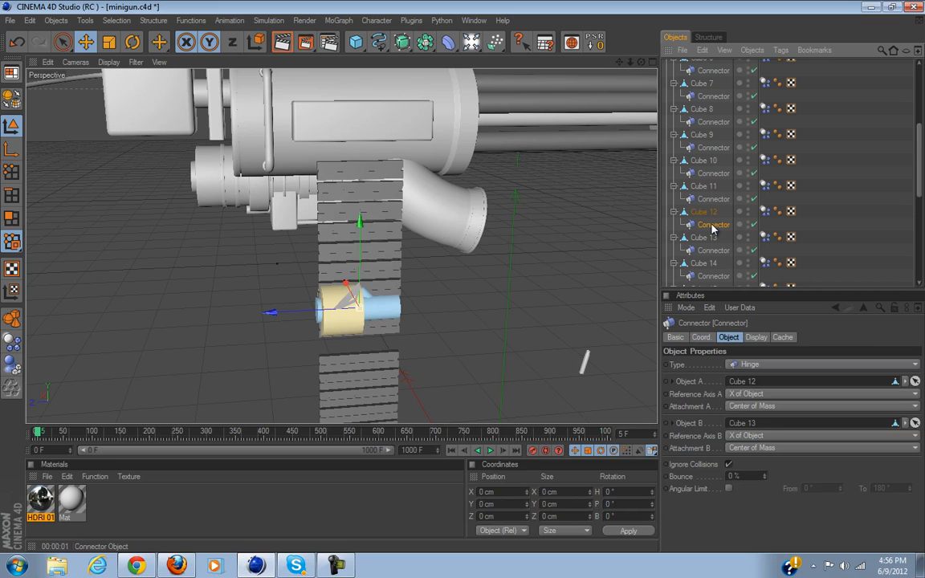
left_click(715, 160)
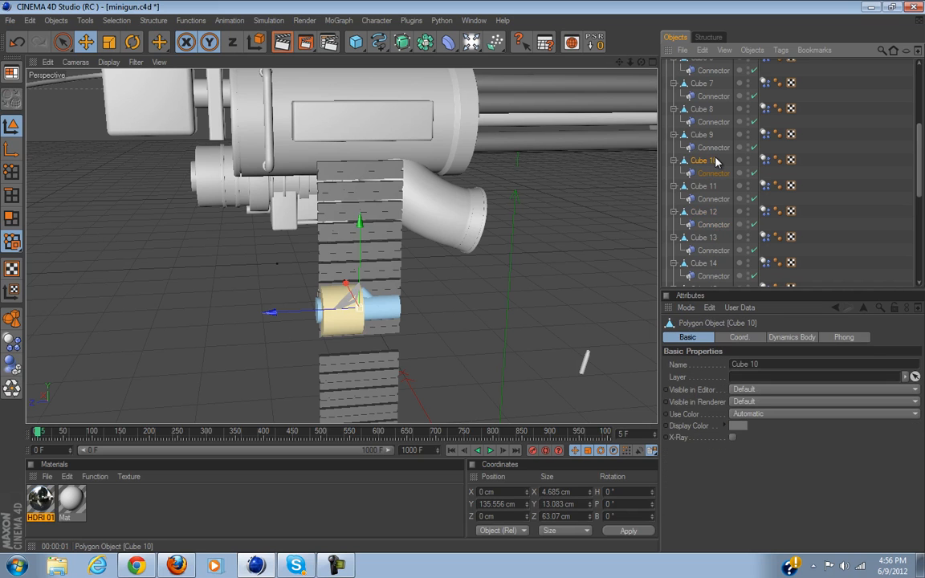
left_click(714, 173)
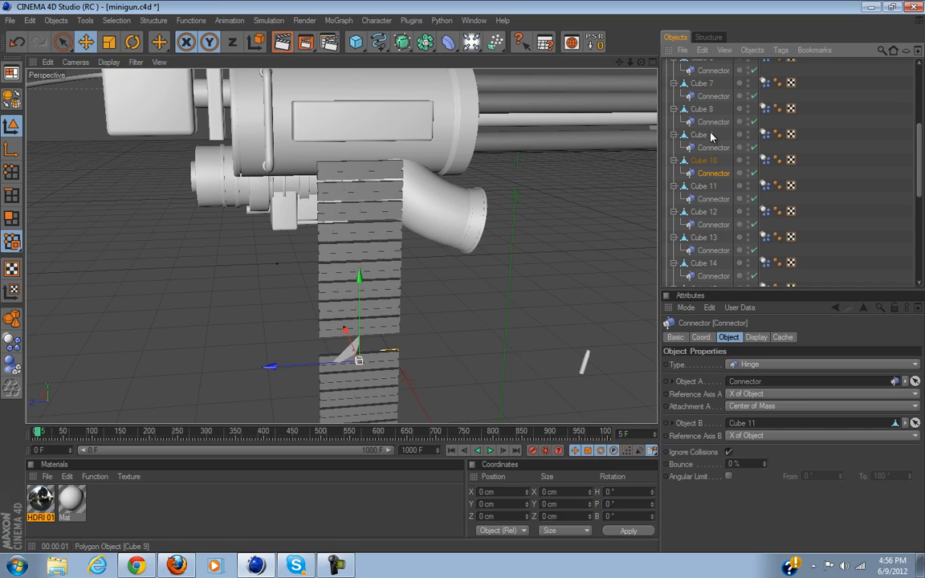
left_click(710, 150)
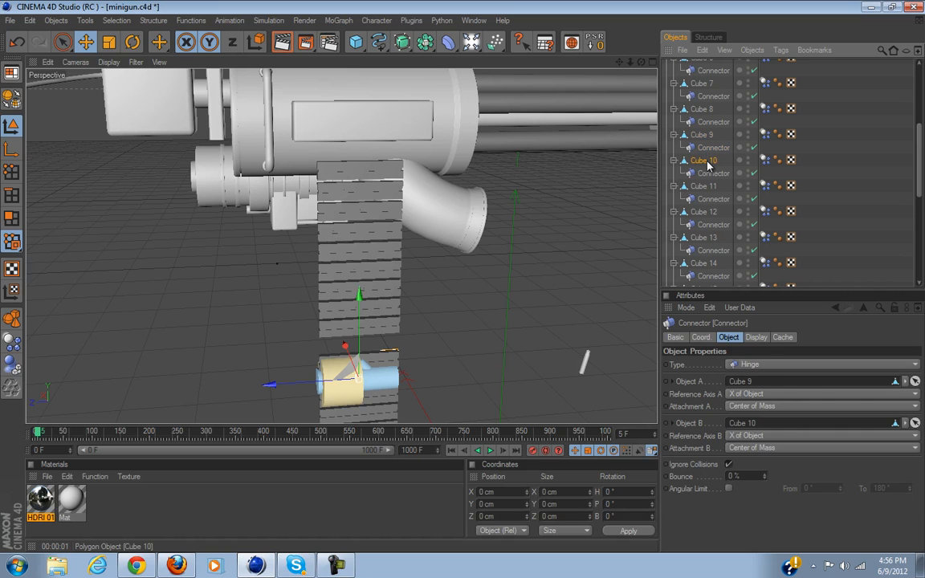
left_click(705, 160)
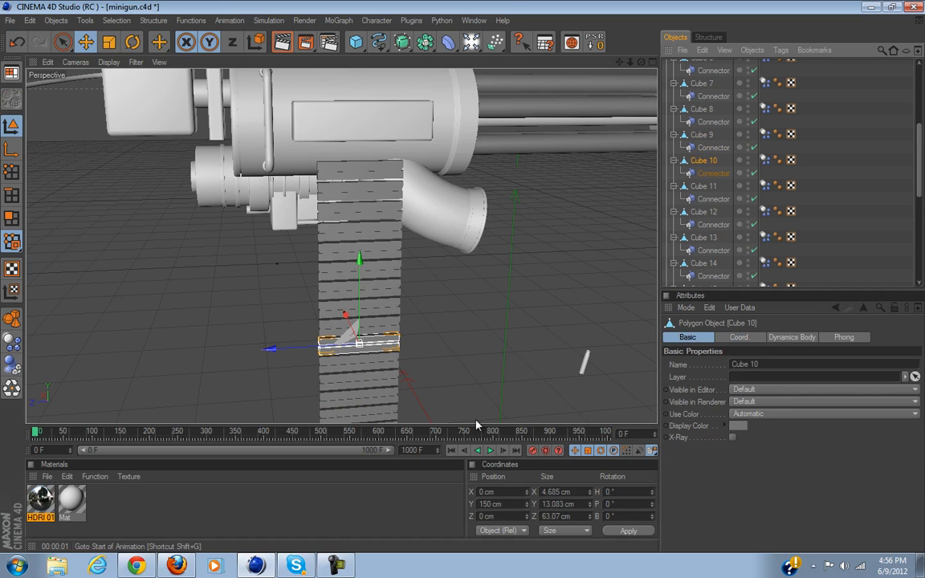
left_click(713, 148)
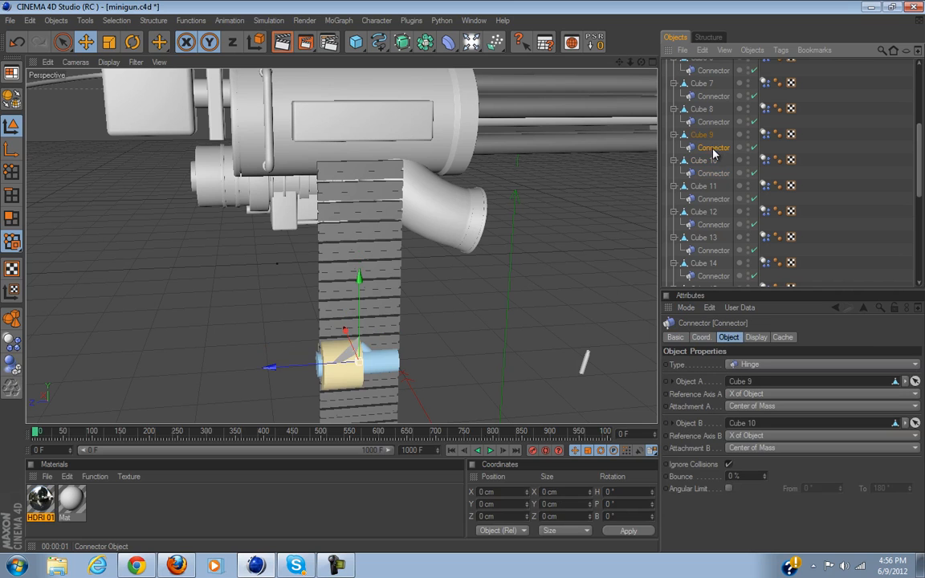
Assign Cube 10 as Object A of the hinge Connector under Cube 10.
left_click(714, 175)
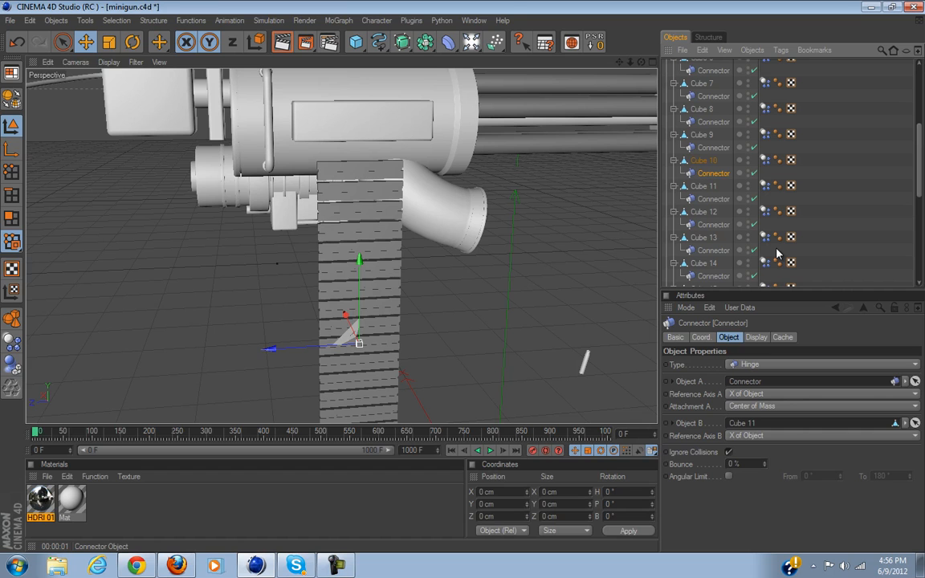
left_click(915, 383)
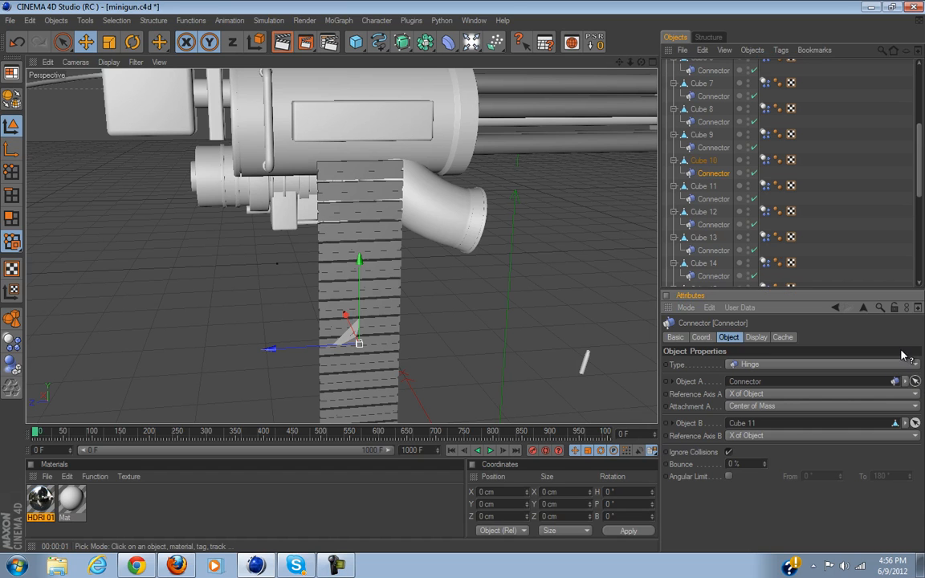
left_click(709, 162)
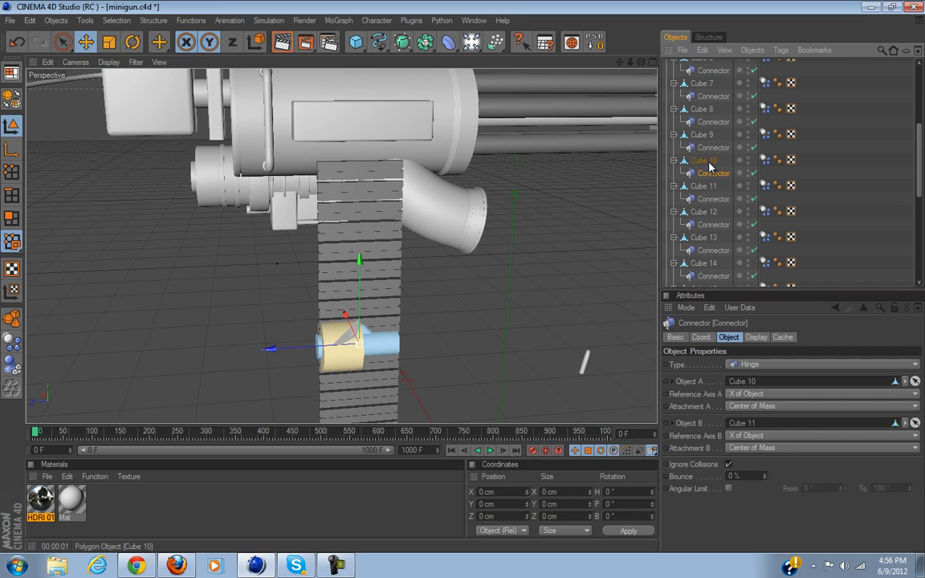
Replay the simulation from frame 0, examining the lower part of the belt.
left_click(490, 452)
left_click(453, 452)
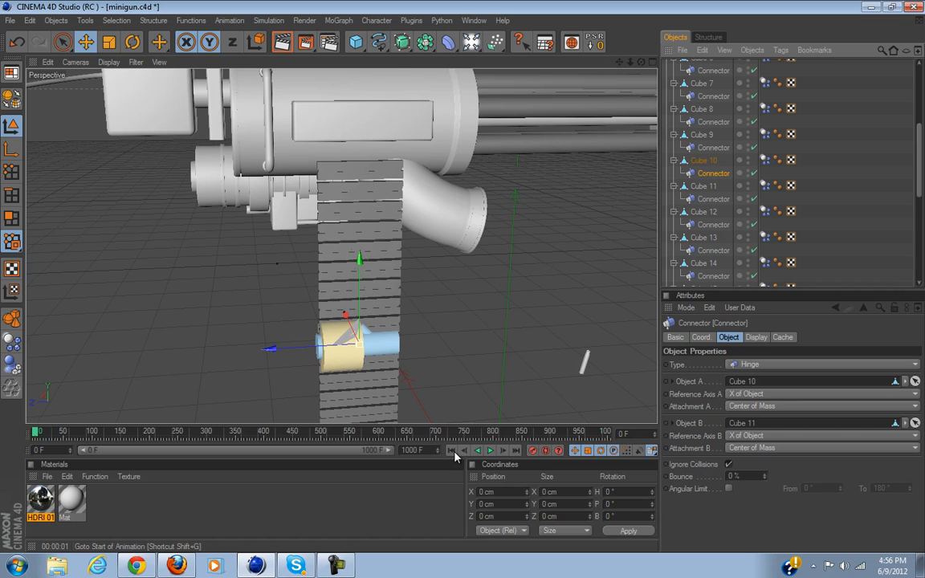
middle_click_drag(459, 291, 460, 106, "alt")
left_click(489, 450)
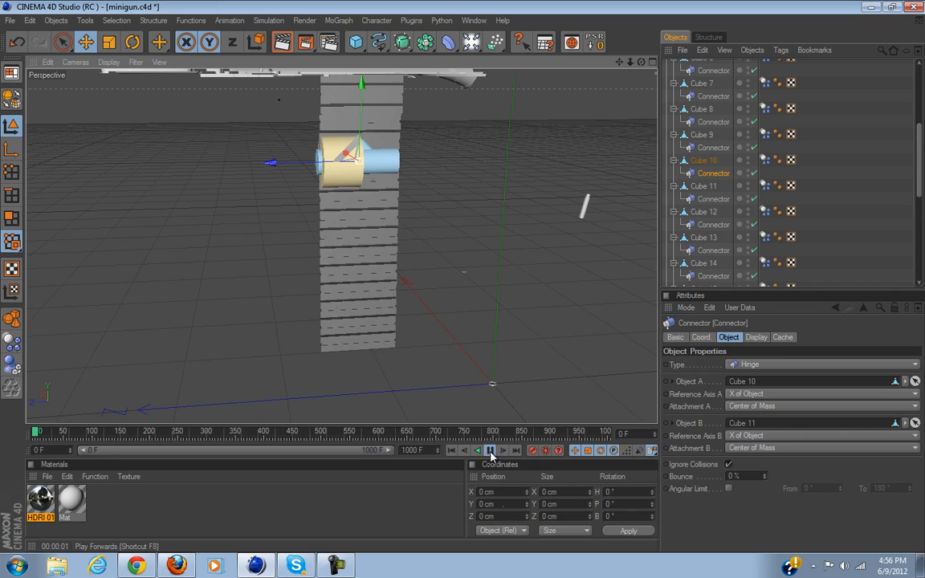
Assign Cube 6 as Object A of the hinge Connector under Cube 6.
left_click(368, 245)
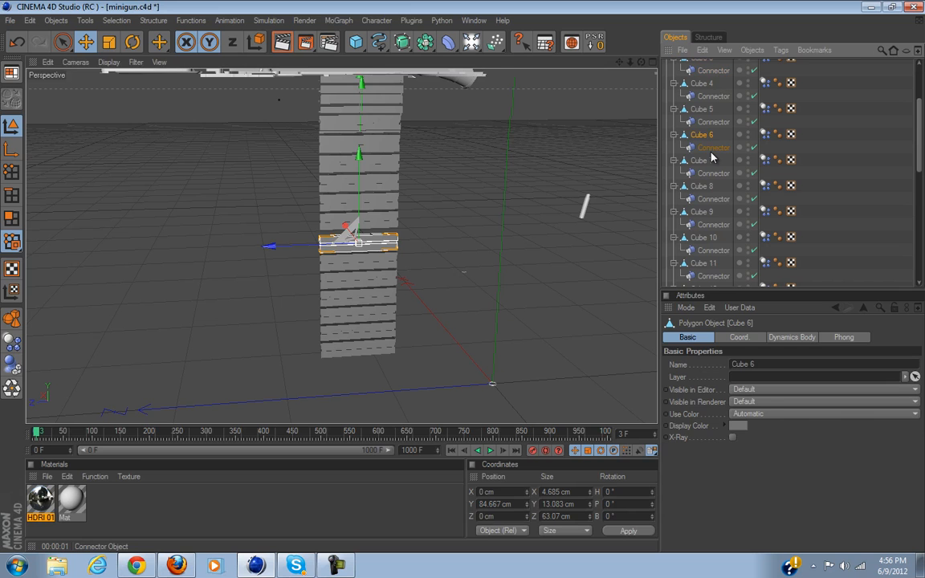
left_click(710, 149)
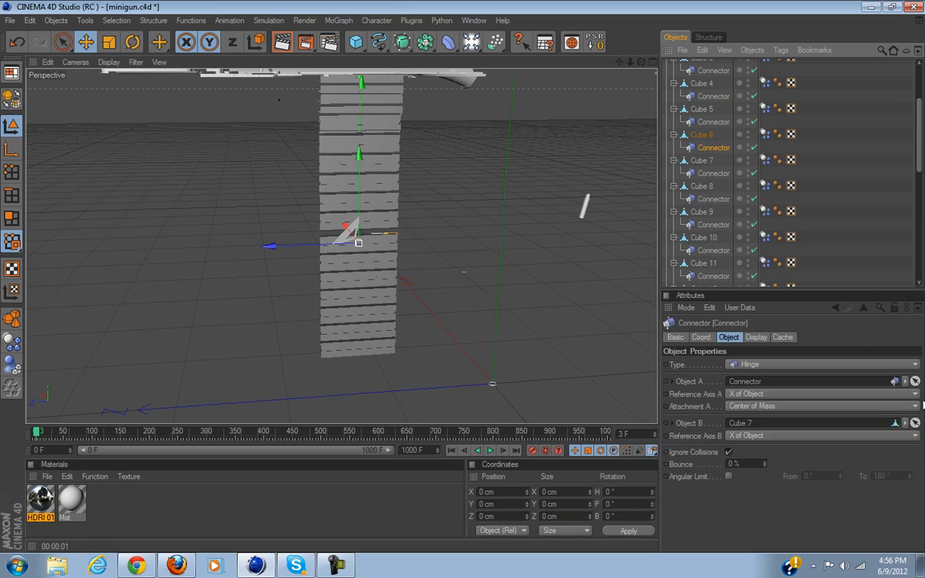
left_click(895, 382)
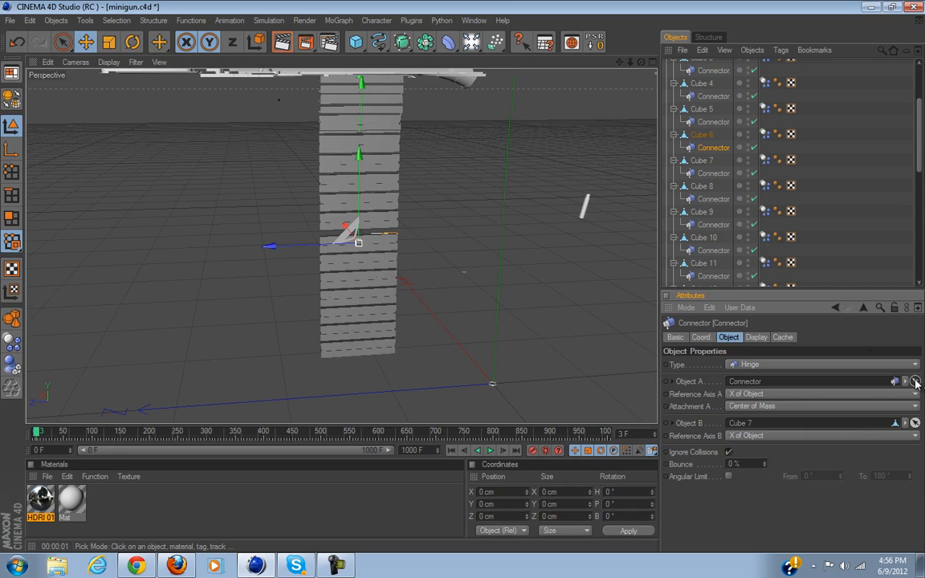
left_click(709, 141)
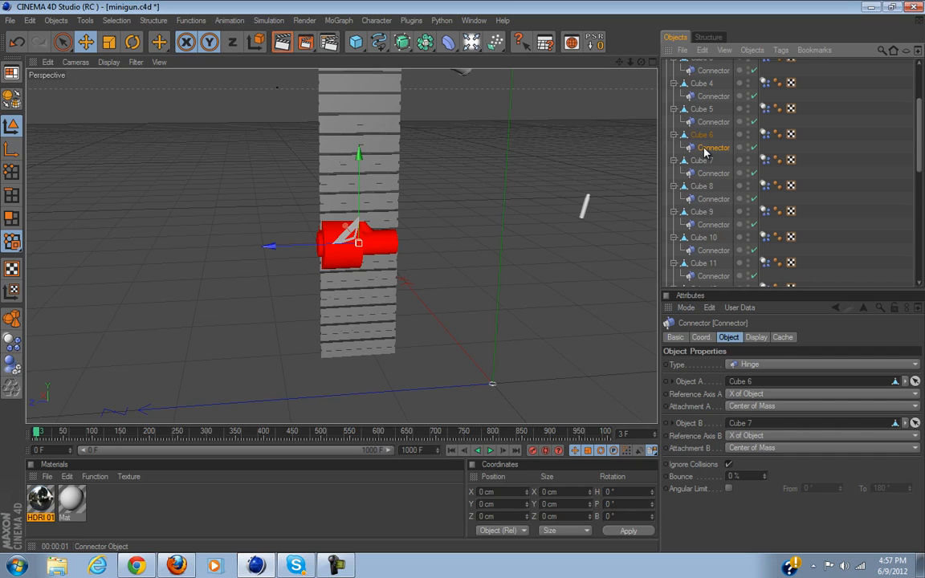
Check the object assignments of the hinge Connectors under Cube 6 and Cube 5.
left_click(701, 136)
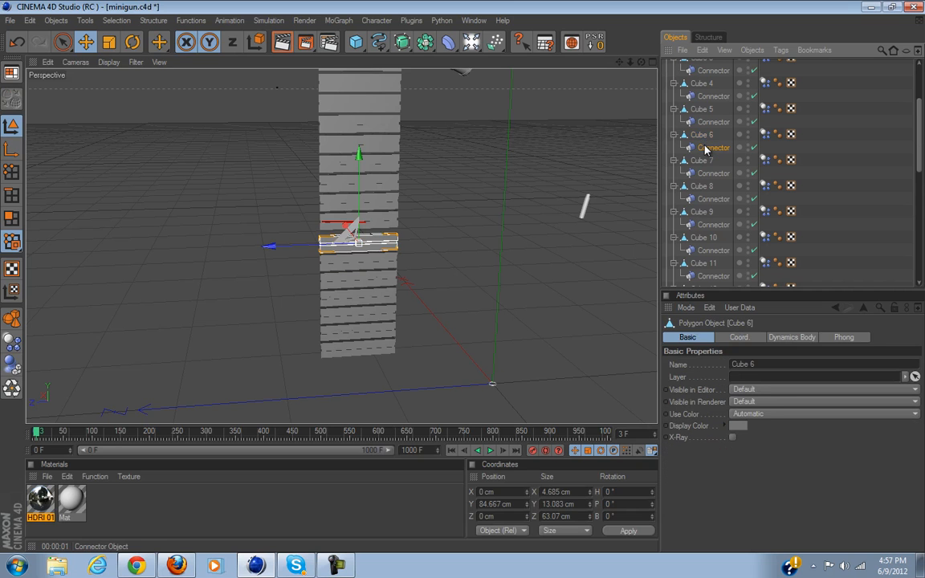
left_click(707, 148)
left_click(711, 121)
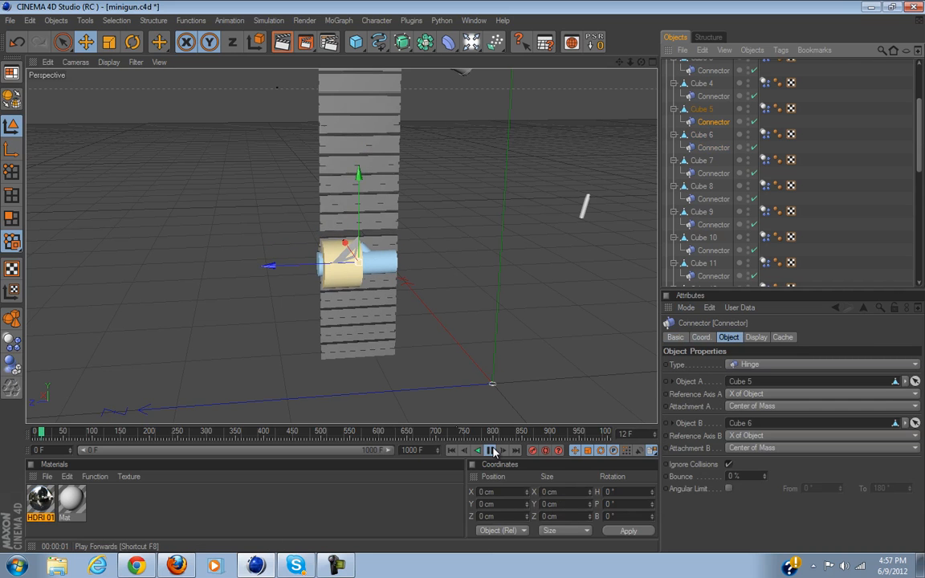
Play the simulation several times from frame 0, examining the whole belt up to the minigun, and rewind to the start.
left_click(453, 451)
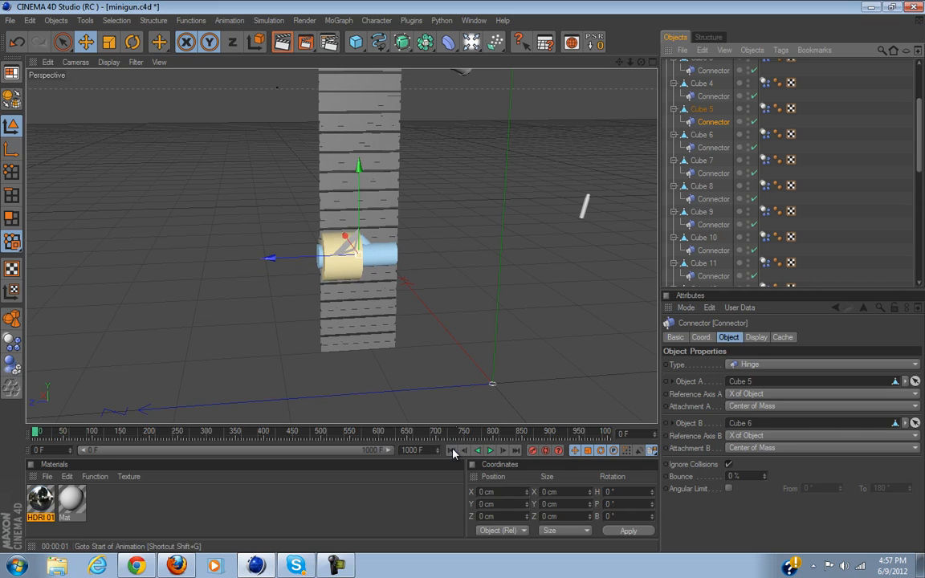
left_click(491, 451)
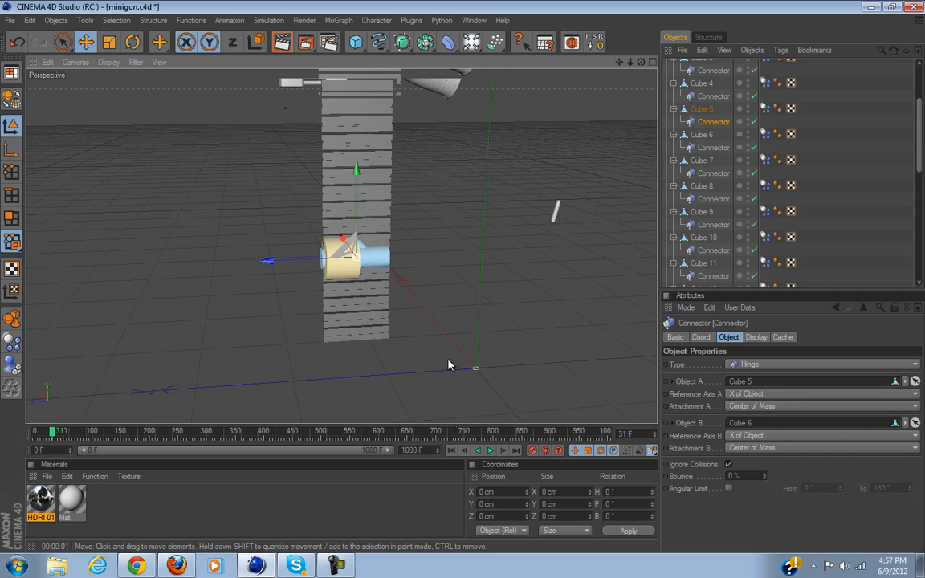
middle_click_drag(452, 158, 467, 291, "alt")
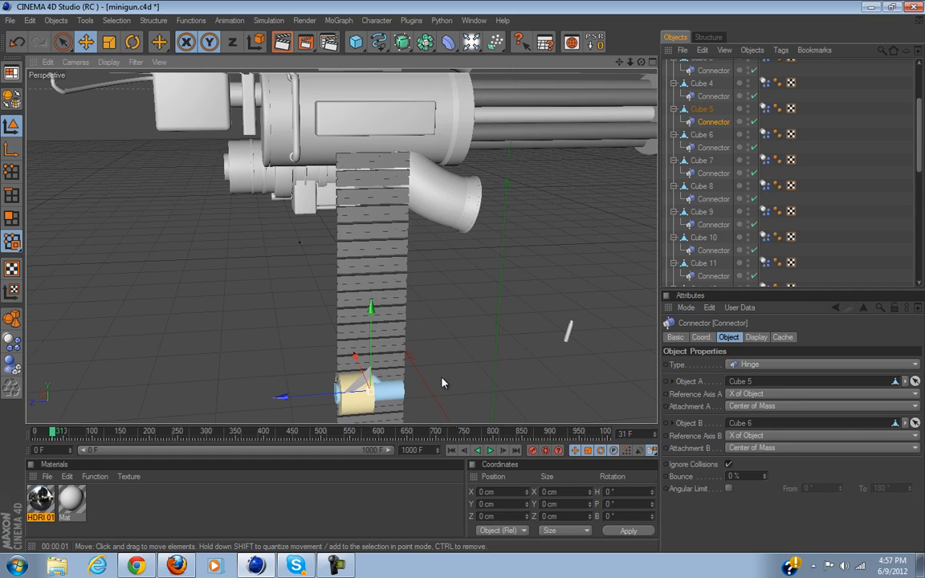
left_click(491, 451)
left_click(455, 452)
left_click(489, 451)
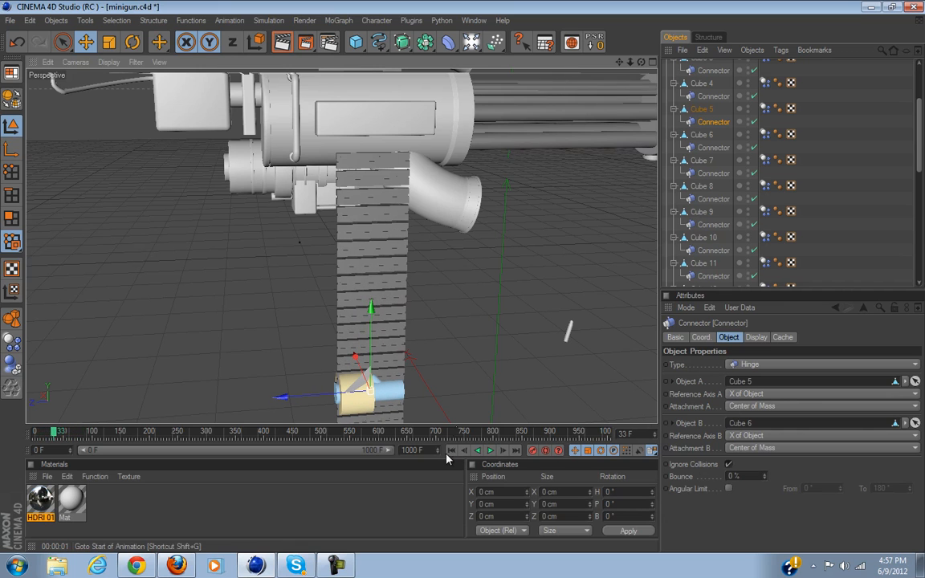
left_click(453, 451)
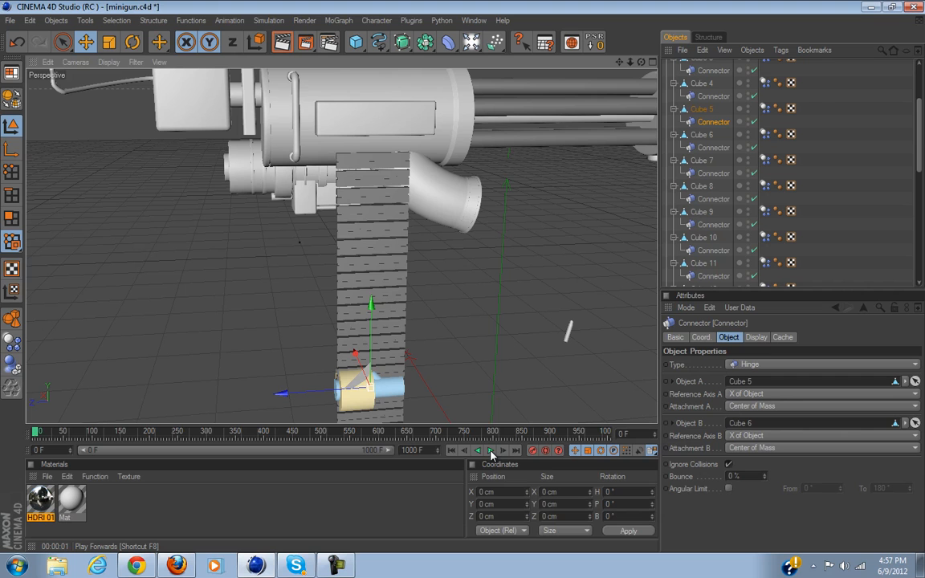
left_click(492, 452)
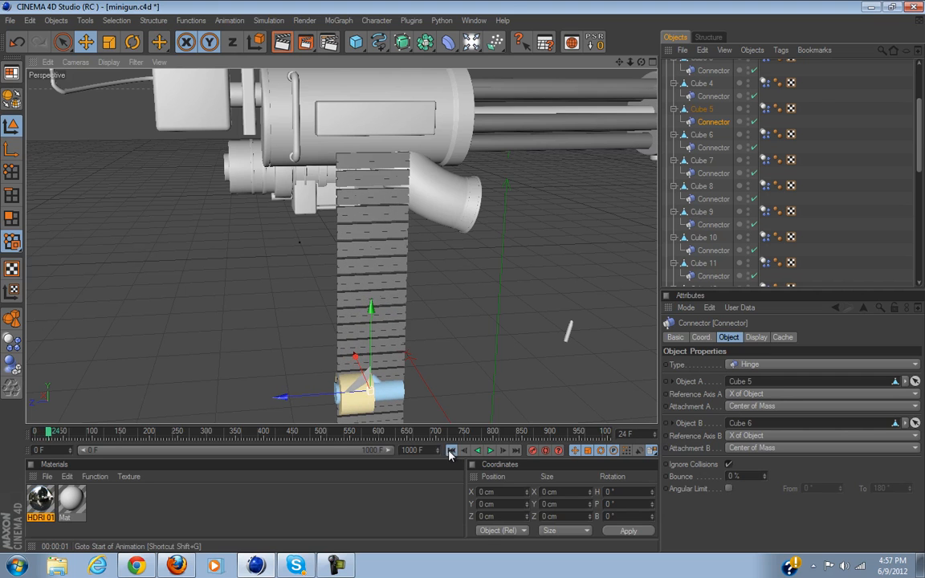
left_click(451, 452)
Collapse the Cloner null in the object hierarchy and rename it belt.
scroll(701, 156, "up", 3)
left_click(666, 66)
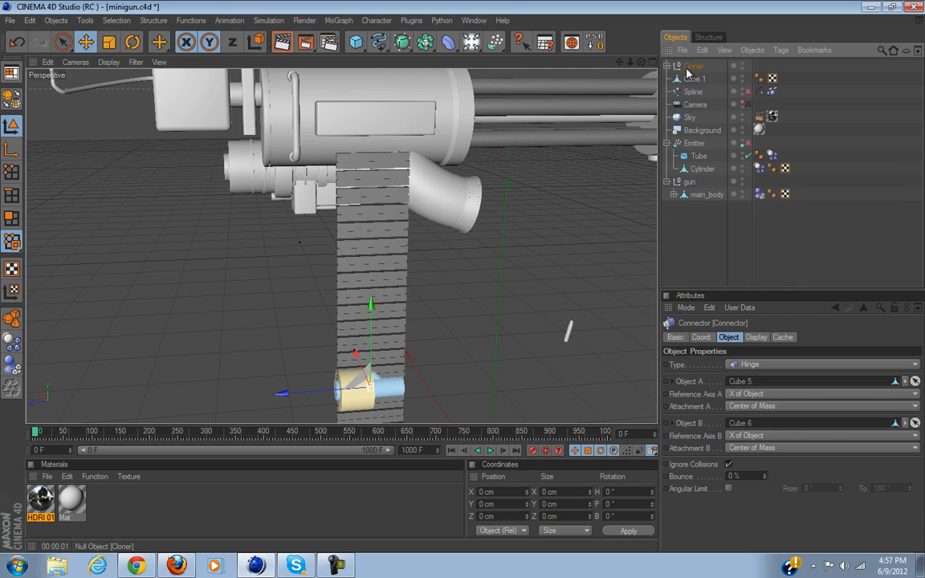
left_click(696, 66)
type("b")
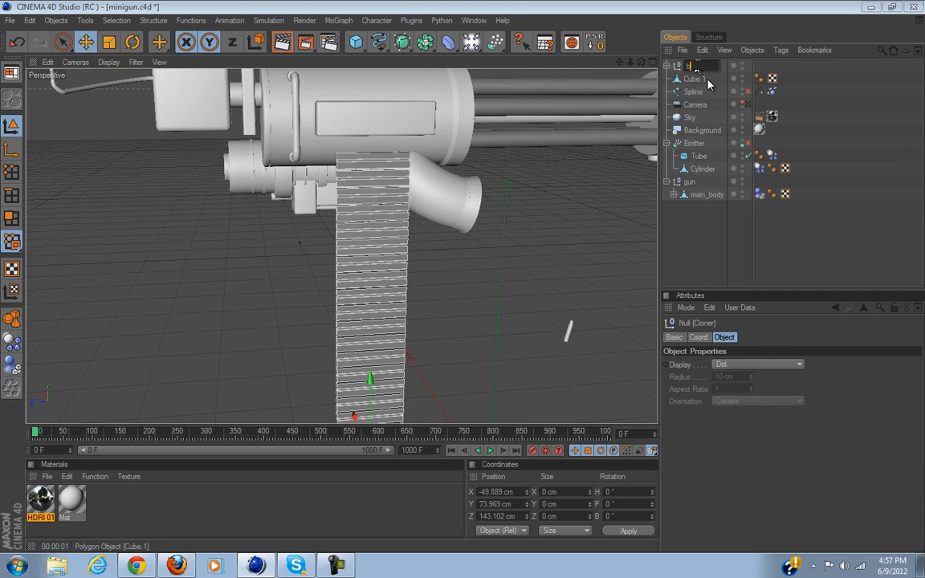
type("elt")
key("Return")
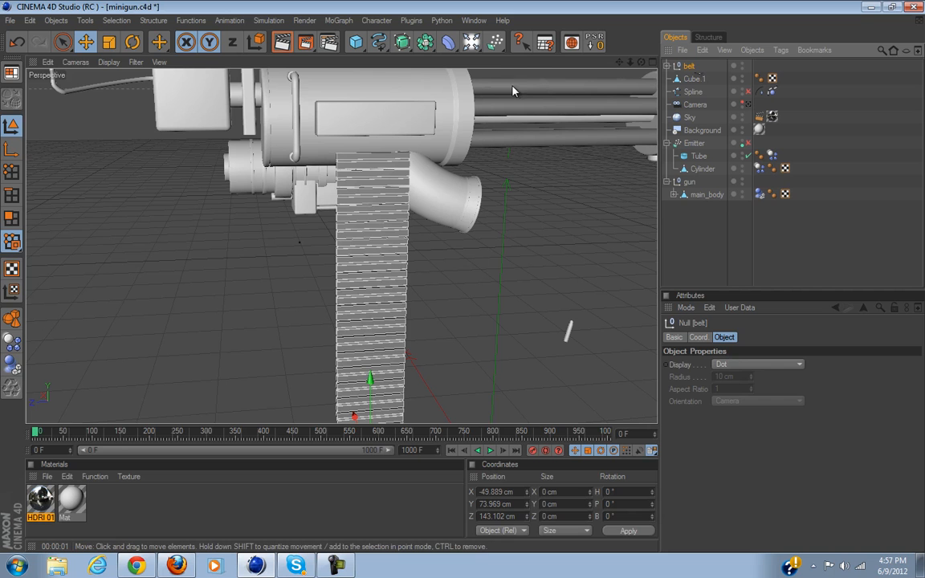
Raise the belt null to a Y position of about 91.7 cm so it meets the feed box, and run the simulation.
left_click_drag(435, 249, 450, 275, "alt")
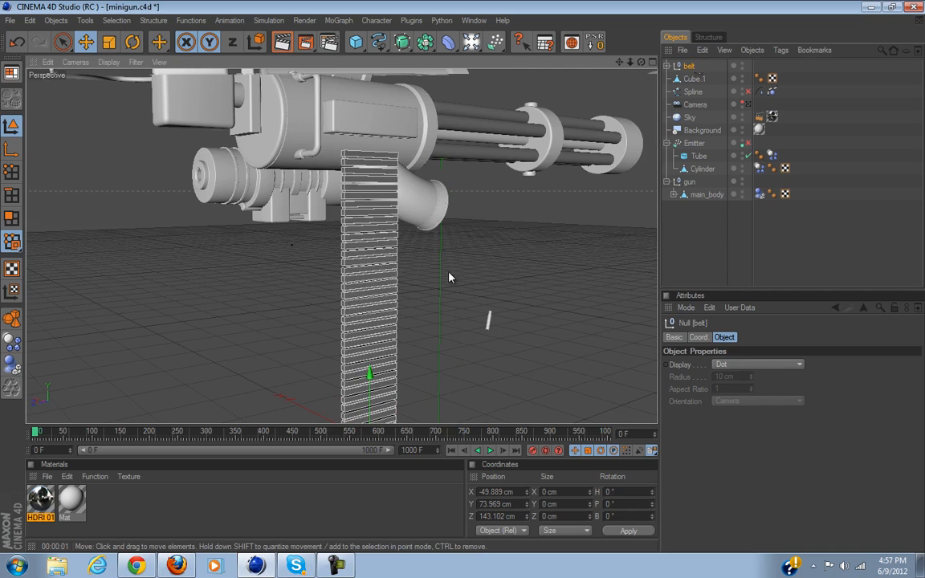
left_click_drag(369, 377, 463, 278)
left_click(499, 450)
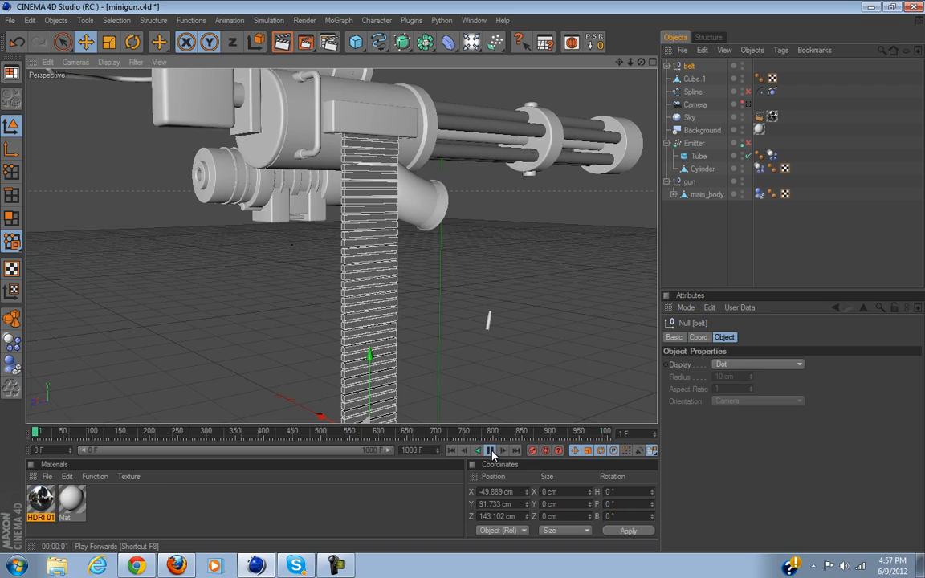
left_click(491, 451)
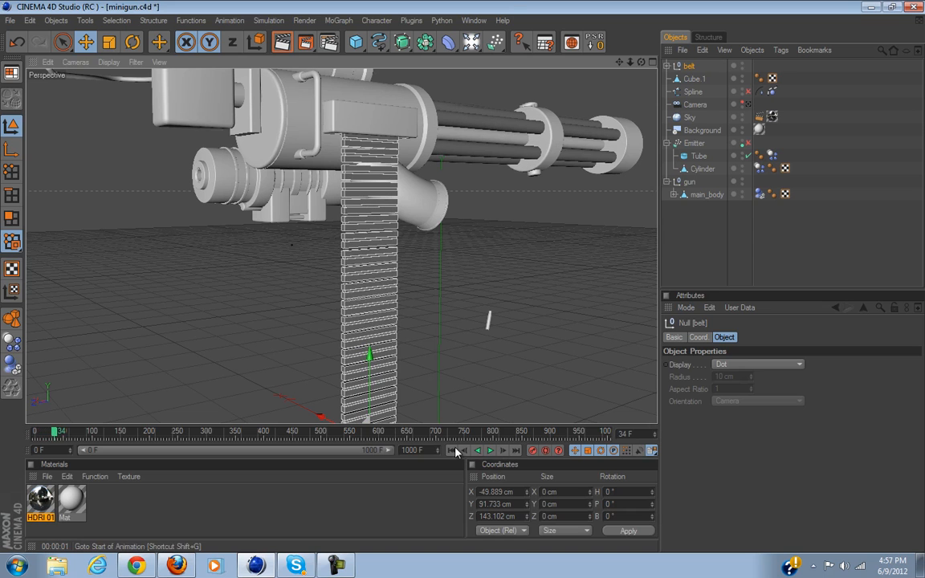
Play the simulation from frame 0 to examine the belt hanging from the feed box, and rewind to the start.
left_click(456, 452)
left_click(842, 253)
left_click(490, 451)
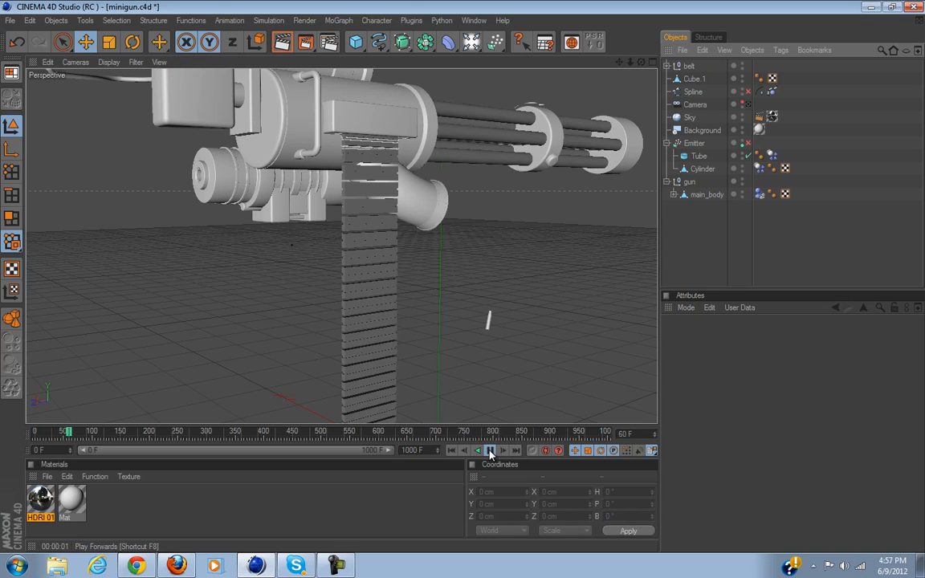
left_click(490, 452)
left_click(453, 451)
scroll(412, 357, "down", 5)
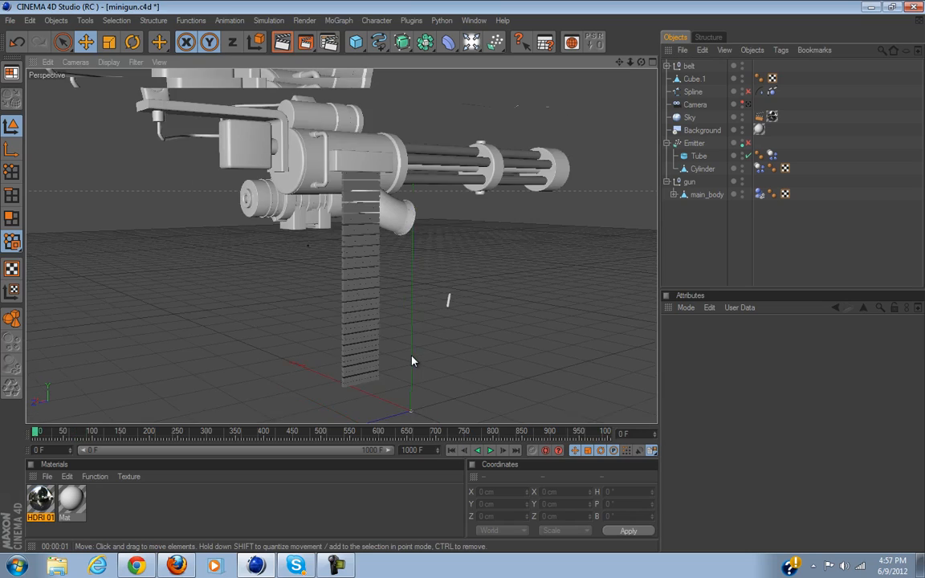
left_click_drag(341, 227, 434, 277, "alt")
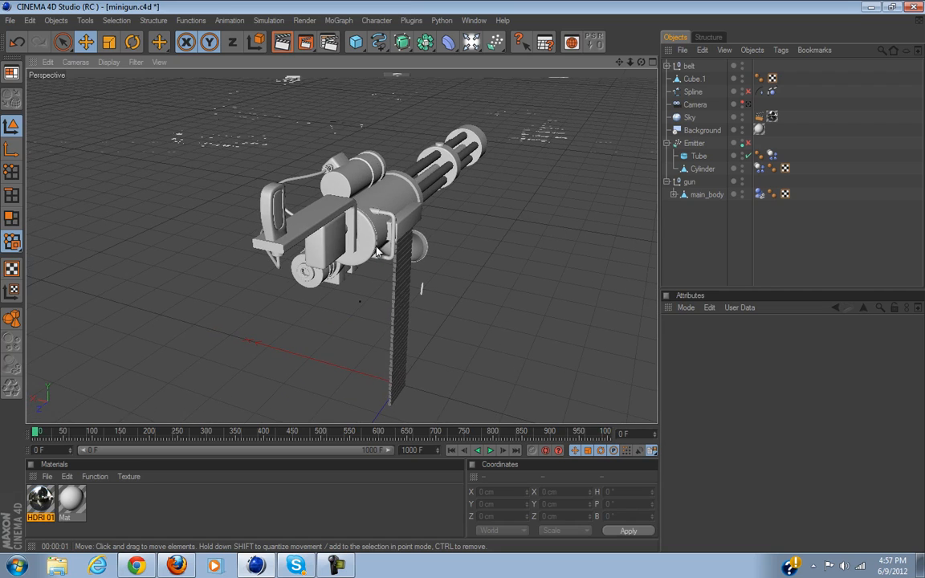
Add a 200 cm cube, move it to an X position of about -260.4 cm, and make it a collider body.
left_click(356, 42)
scroll(307, 365, "down", 3)
left_click_drag(309, 330, 401, 355)
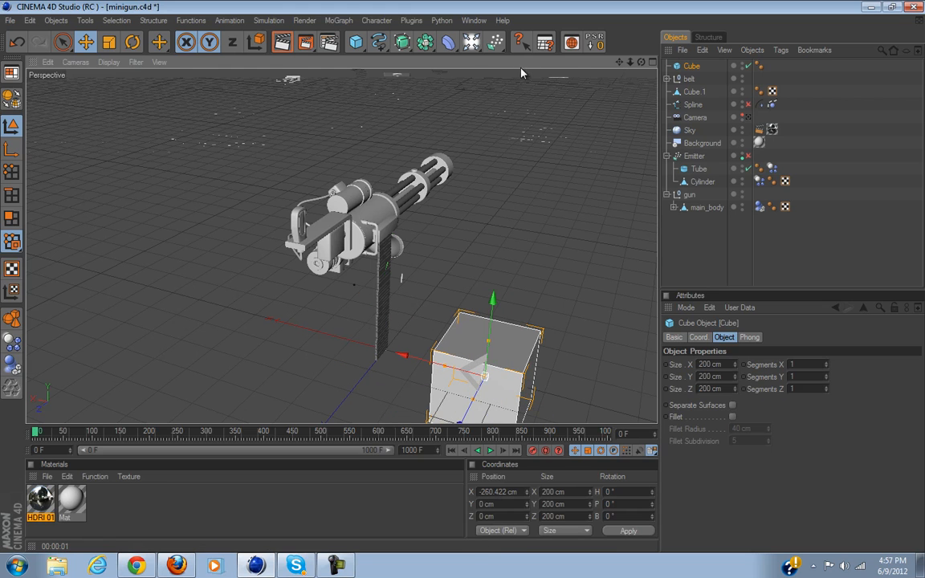
left_click(8, 365)
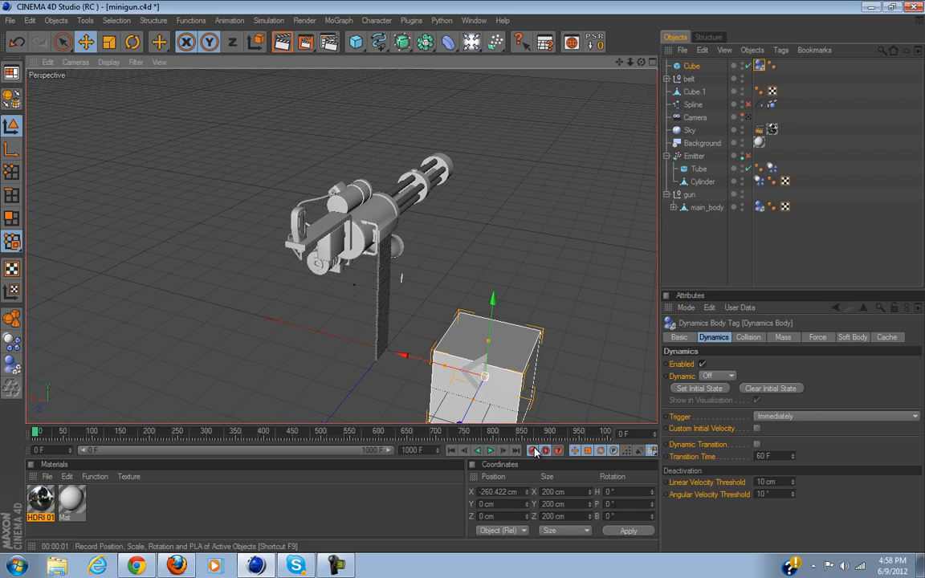
Animate the cube into the belt with keyframes at frames 0 and 77, moving it to X about 56 cm, and play the motion.
left_click(78, 434)
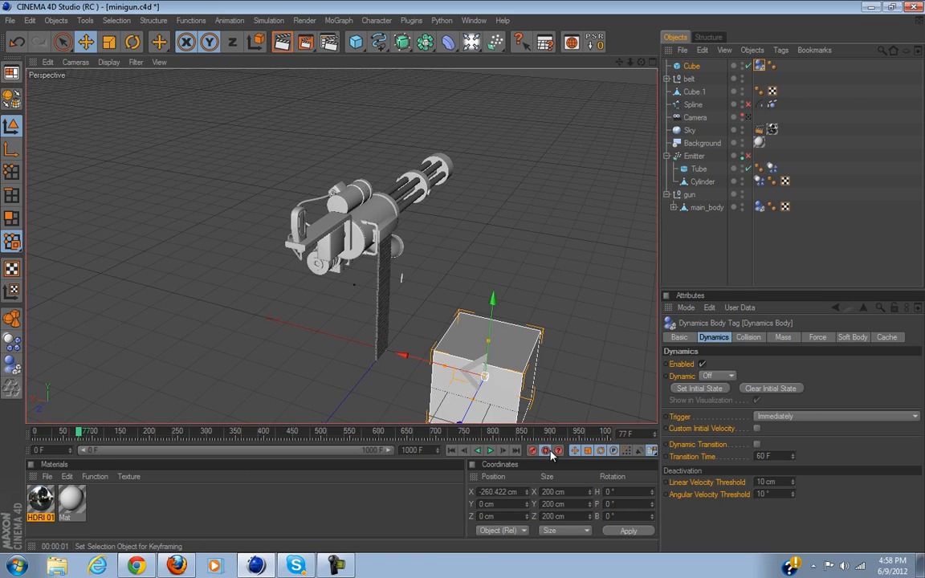
left_click_drag(420, 365, 301, 333)
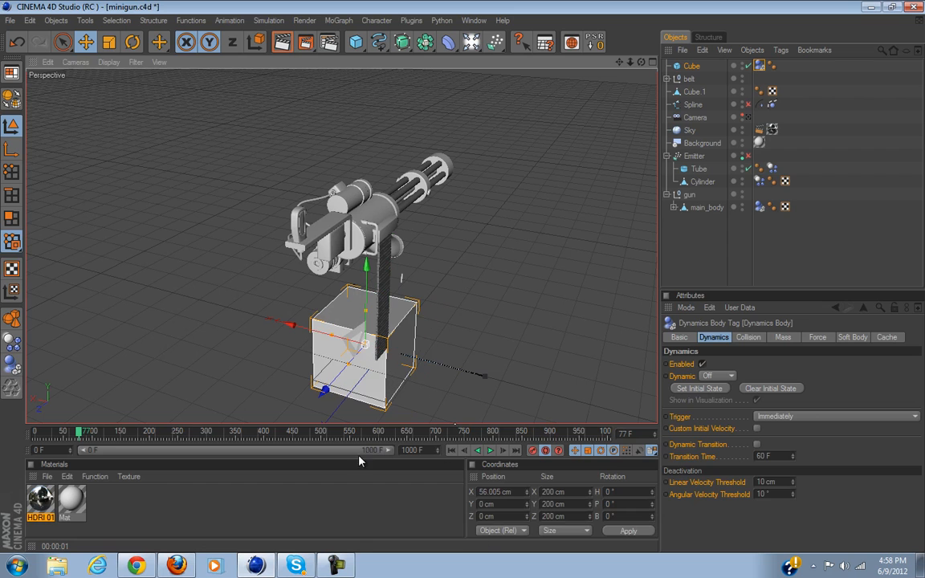
left_click(452, 450)
left_click(491, 452)
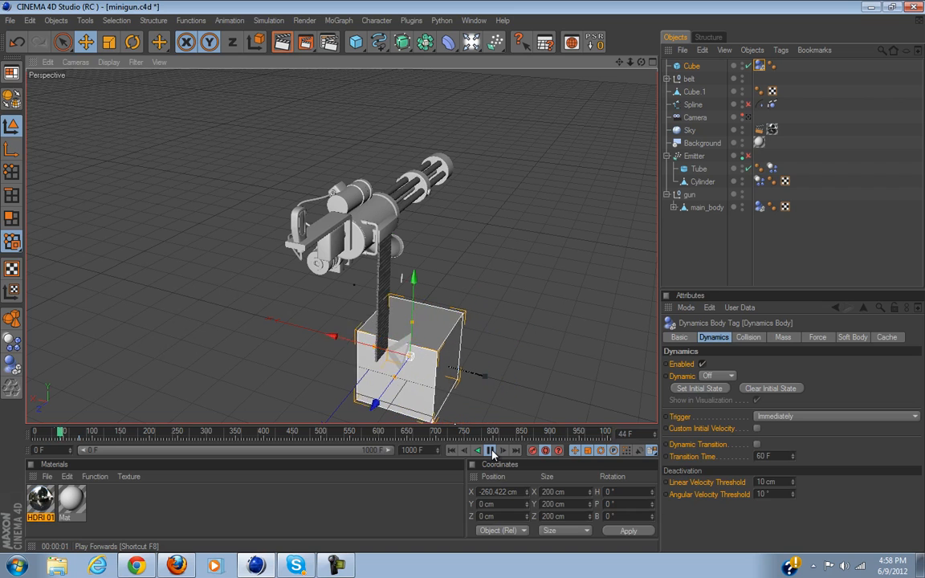
left_click(490, 453)
Replay the cube's collision with the belt from the side of the gun and rewind to frame 0.
left_click_drag(481, 281, 393, 414, "alt")
left_click(451, 450)
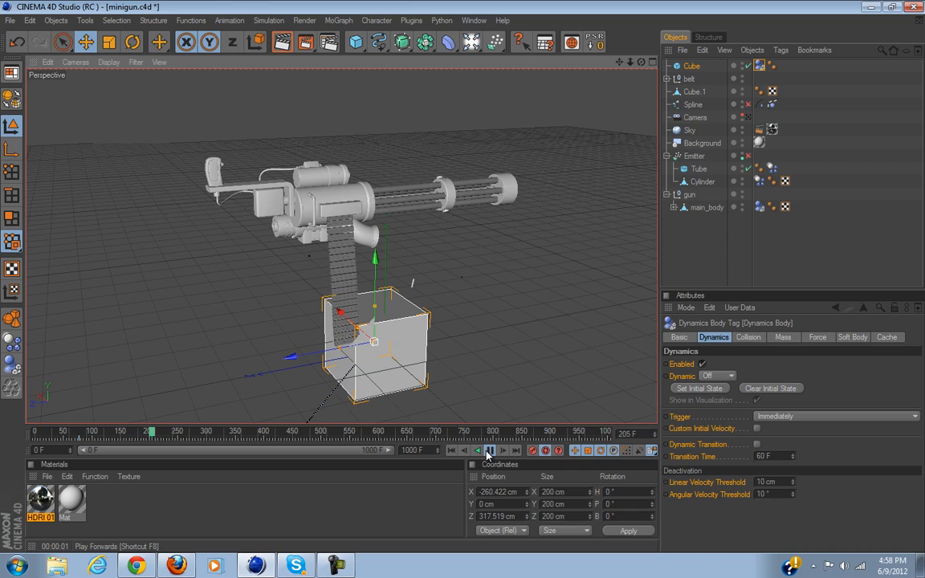
left_click(488, 452)
left_click(451, 450)
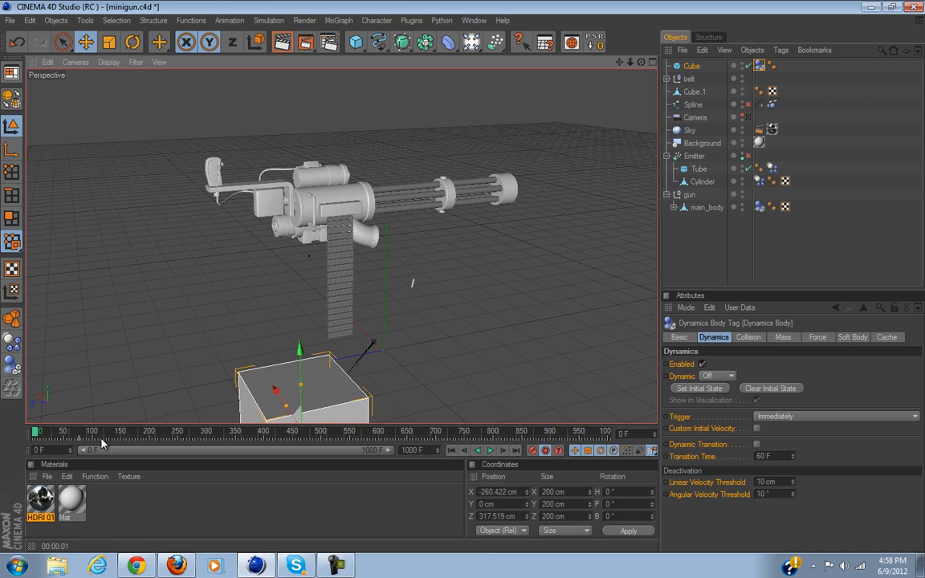
Delete the test cube's keyframes and remove the cube from the scene.
key("Delete")
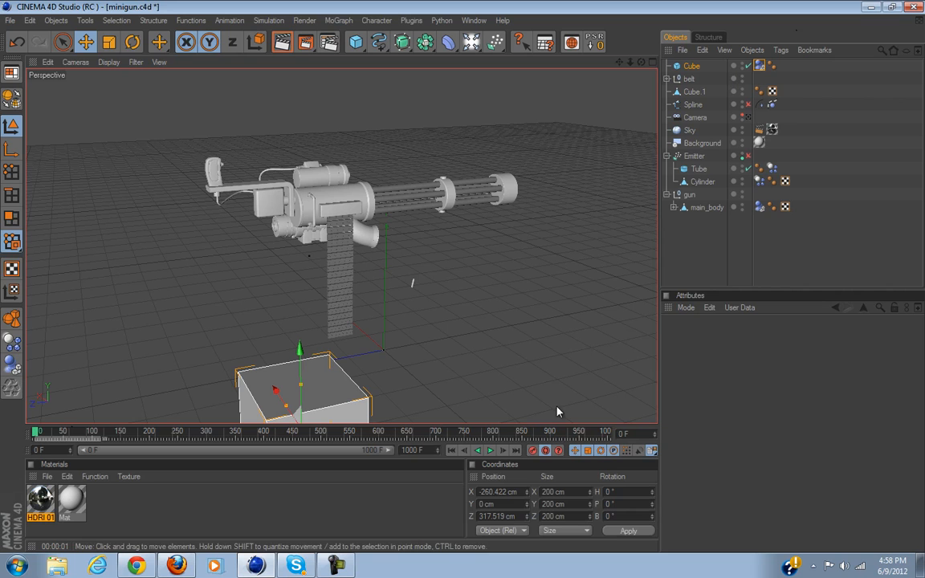
left_click(697, 66)
key("Delete")
Add a Vibrate tag to Cube 19, the belt's topmost link just below the feed box.
scroll(322, 318, "up", 3)
scroll(325, 313, "up", 3)
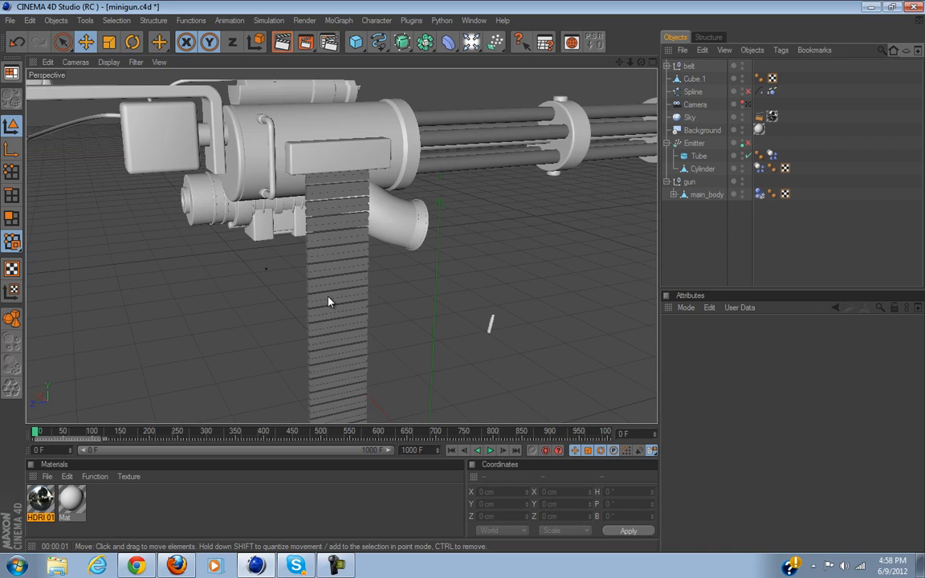
left_click(688, 66)
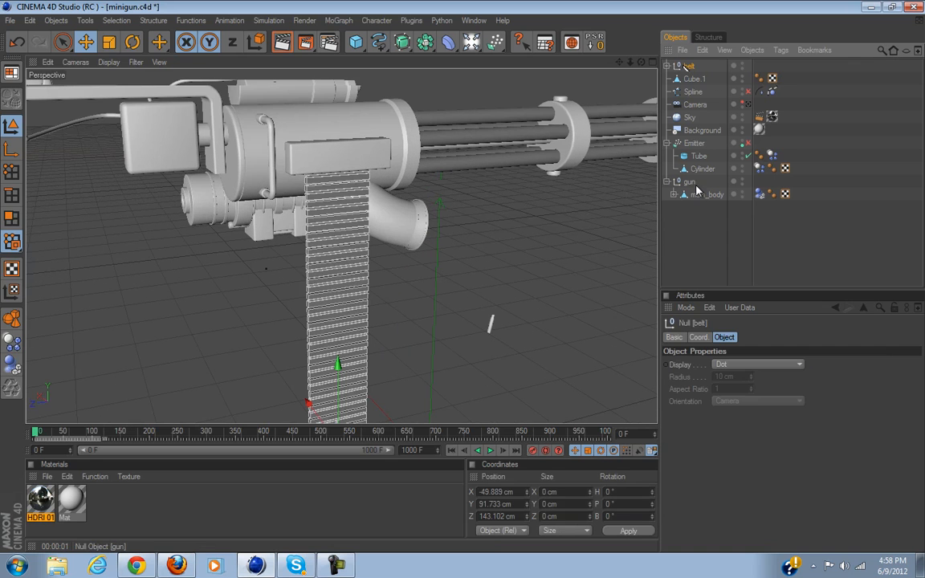
left_click(667, 66)
scroll(722, 196, "down", 10)
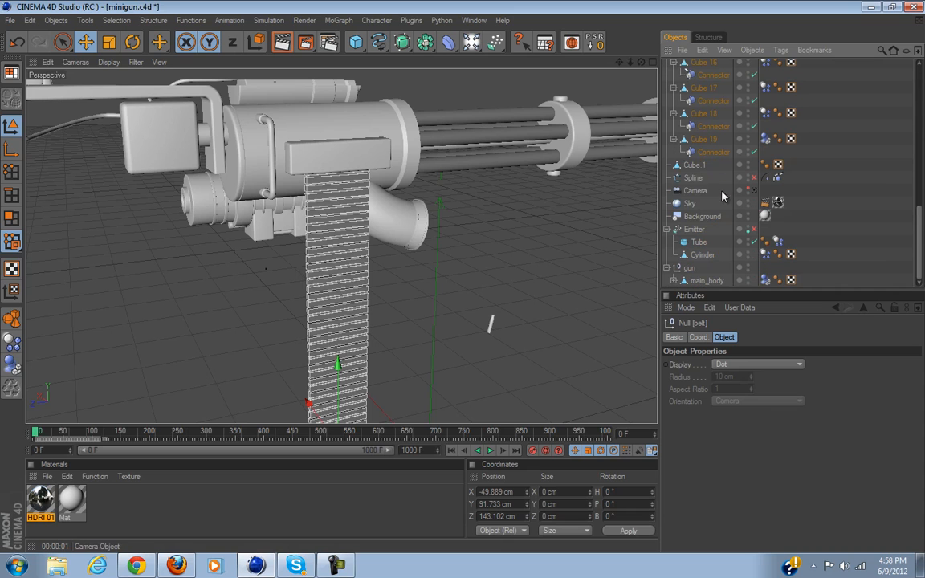
left_click(701, 142)
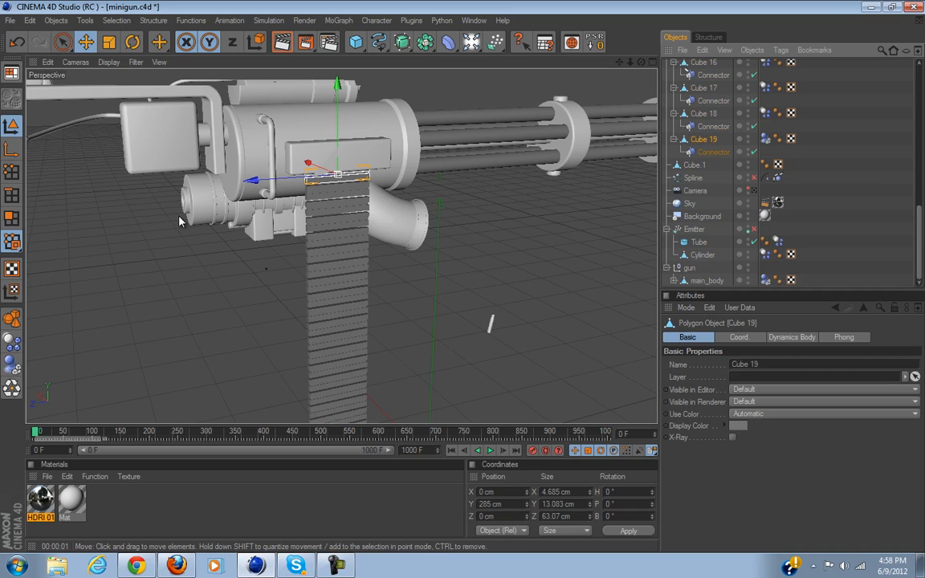
middle_click_drag(472, 244, 469, 378, "alt")
scroll(458, 248, "up", 4)
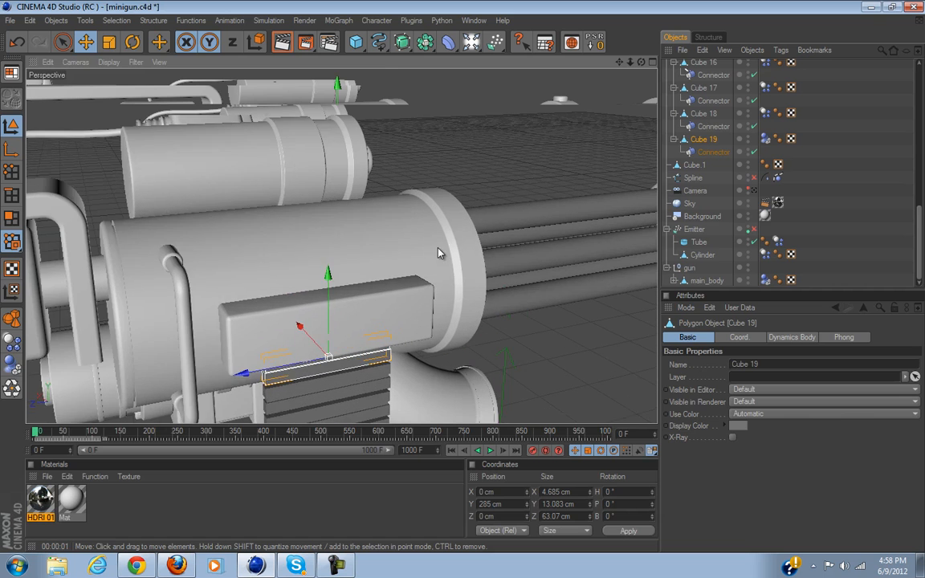
middle_click_drag(455, 316, 464, 252, "alt")
scroll(464, 251, "up", 2)
middle_click_drag(465, 291, 465, 264, "alt")
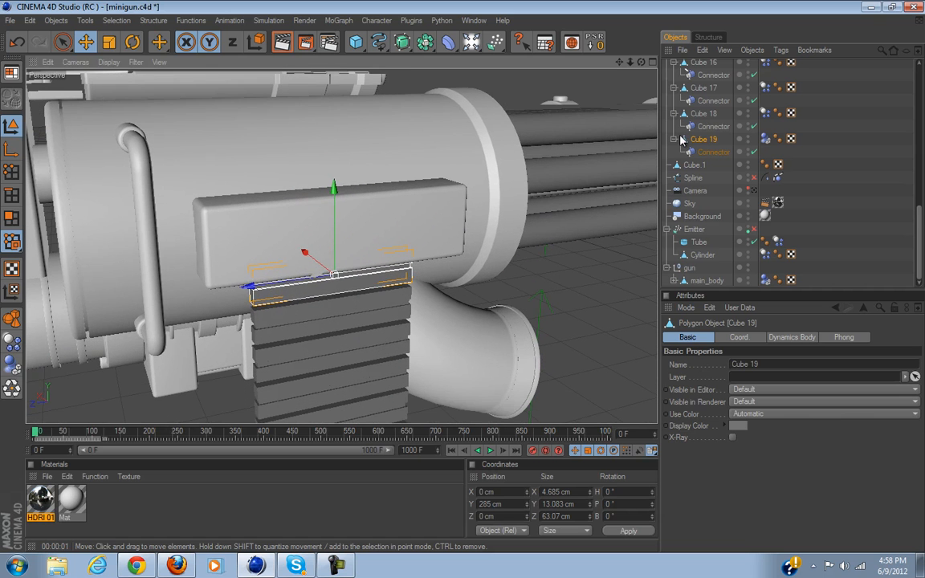
right_click(703, 144)
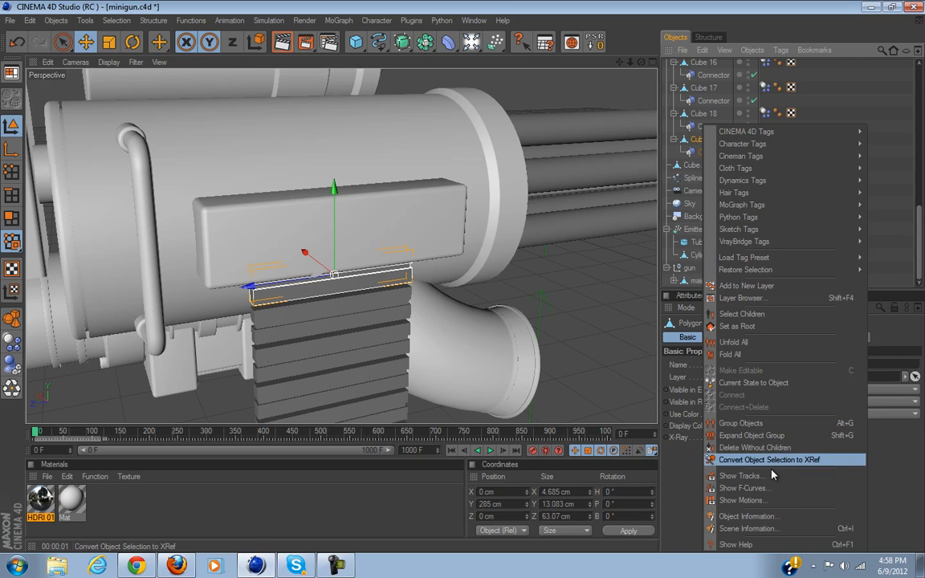
mouse_move(764, 132)
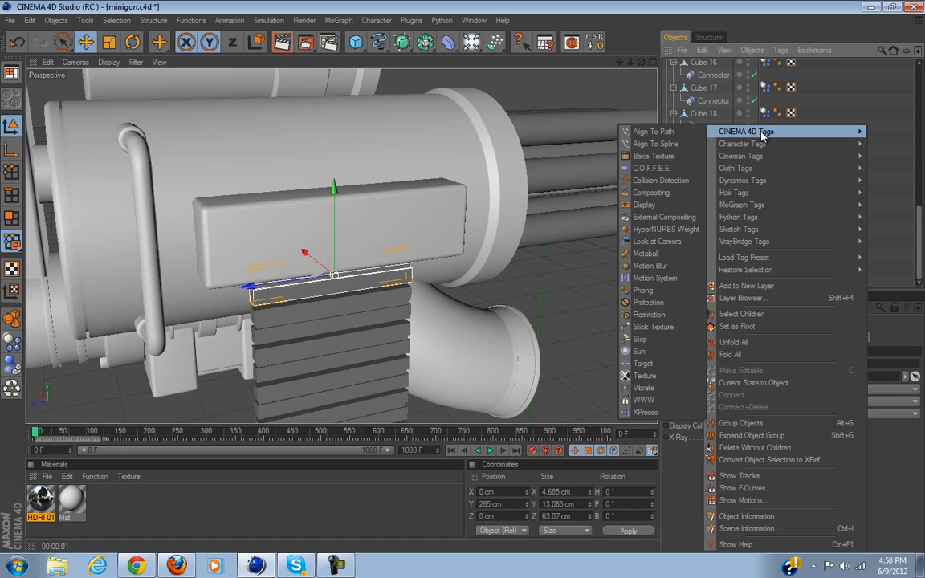
left_click(632, 391)
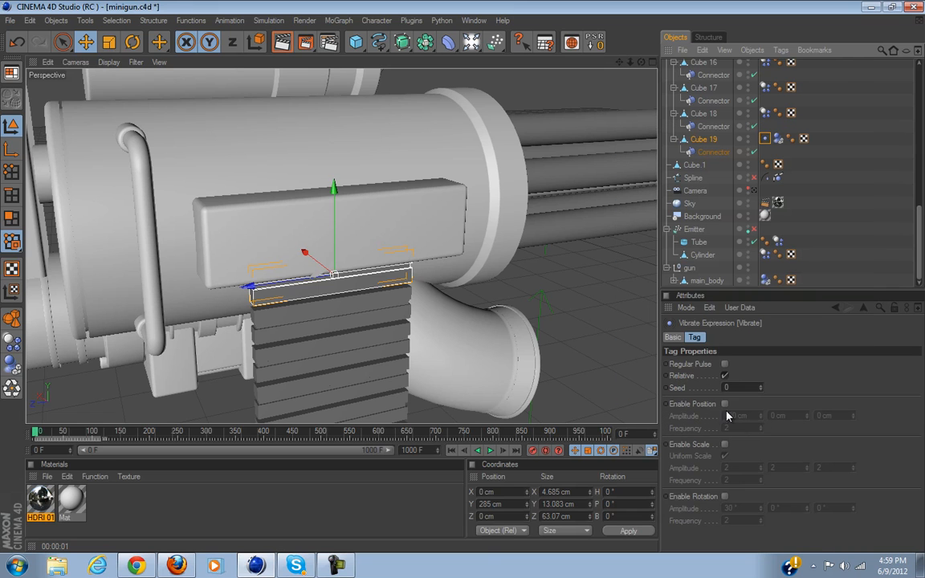
Enable position vibration on Cube 19 with an amplitude of 0, 1 and 0 cm, and test it by playing the simulation.
left_click(725, 404)
left_click(757, 415)
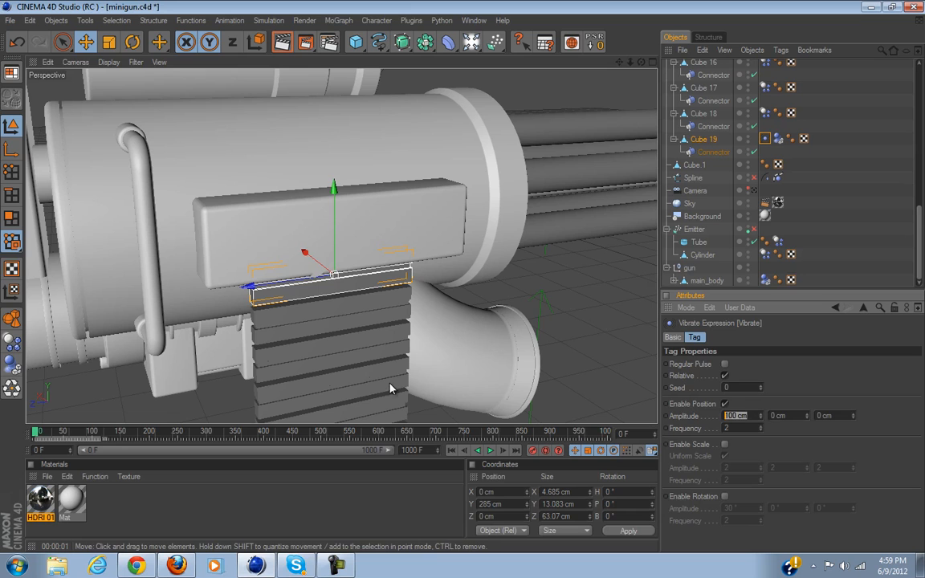
type("1")
left_click(803, 415)
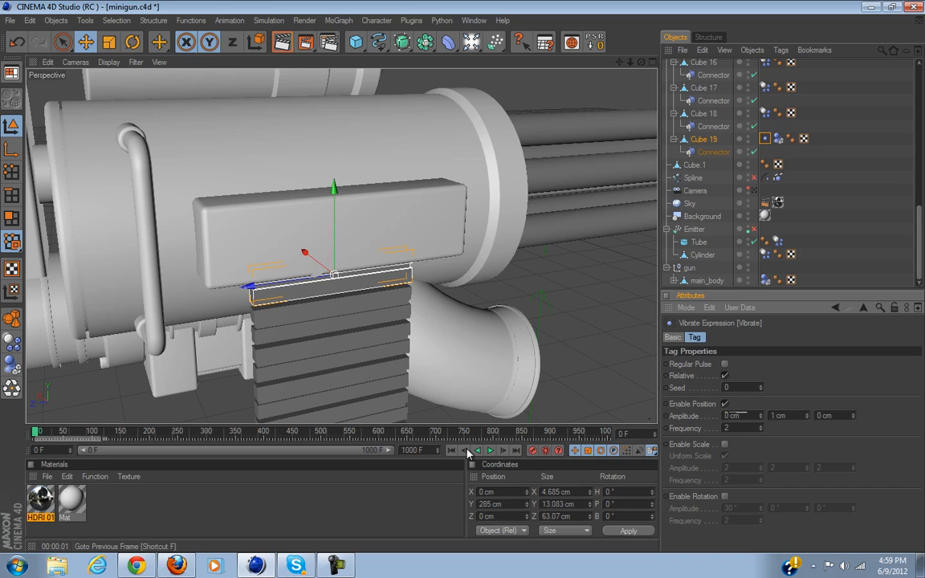
left_click(489, 452)
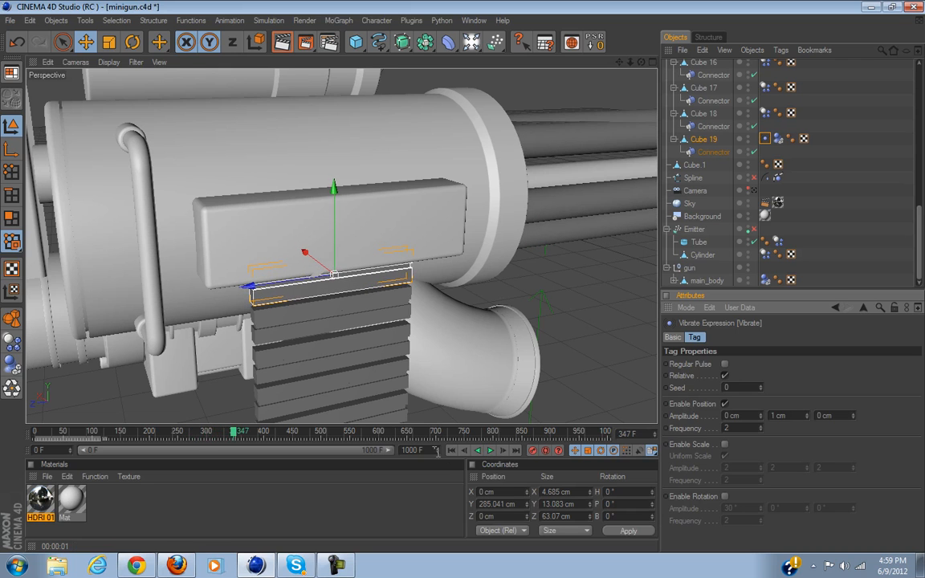
left_click(452, 451)
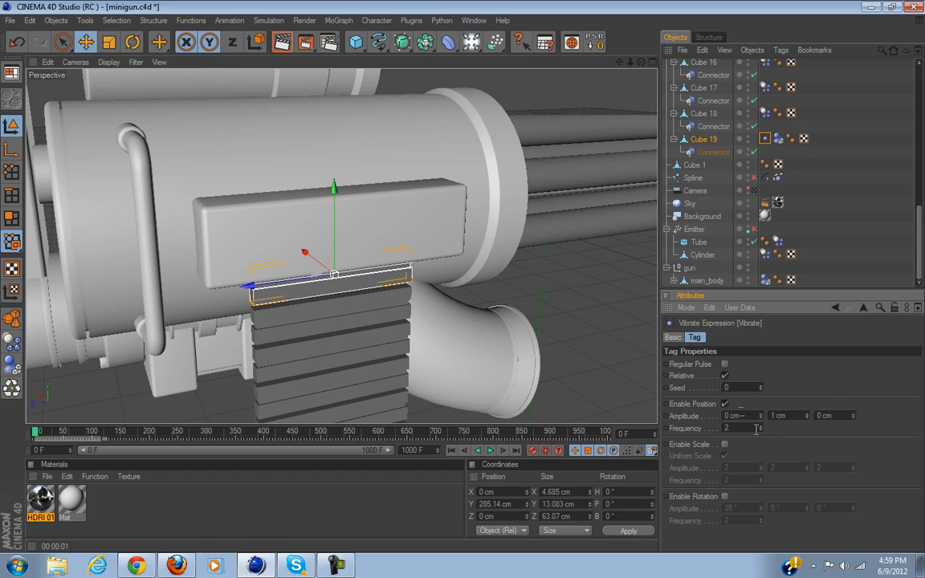
Set the position vibration frequency to 5 and start the simulation.
left_click_drag(760, 431, 588, 452)
type("5")
left_click(490, 451)
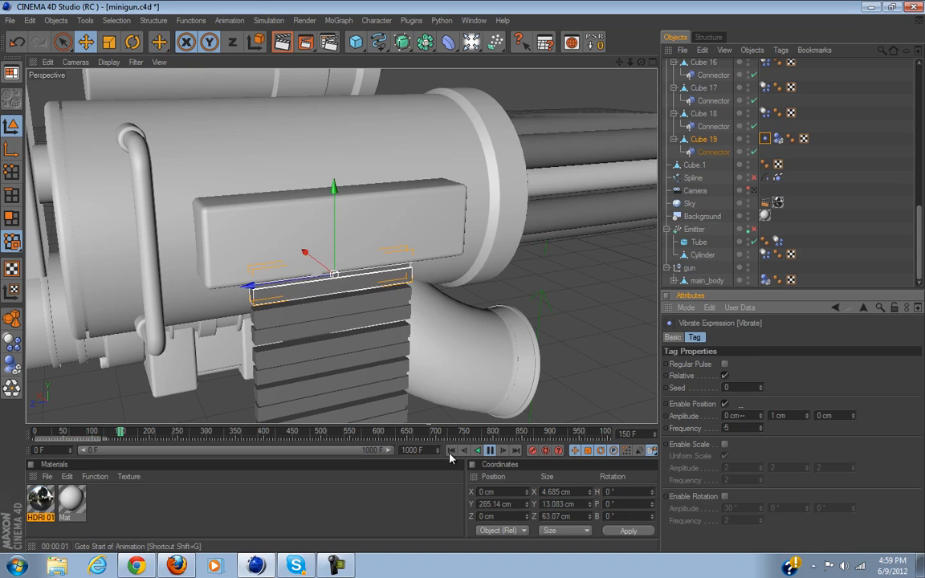
Replay the simulation from frame 0, examining the top link's vibration up close and along the whole belt.
left_click(451, 451)
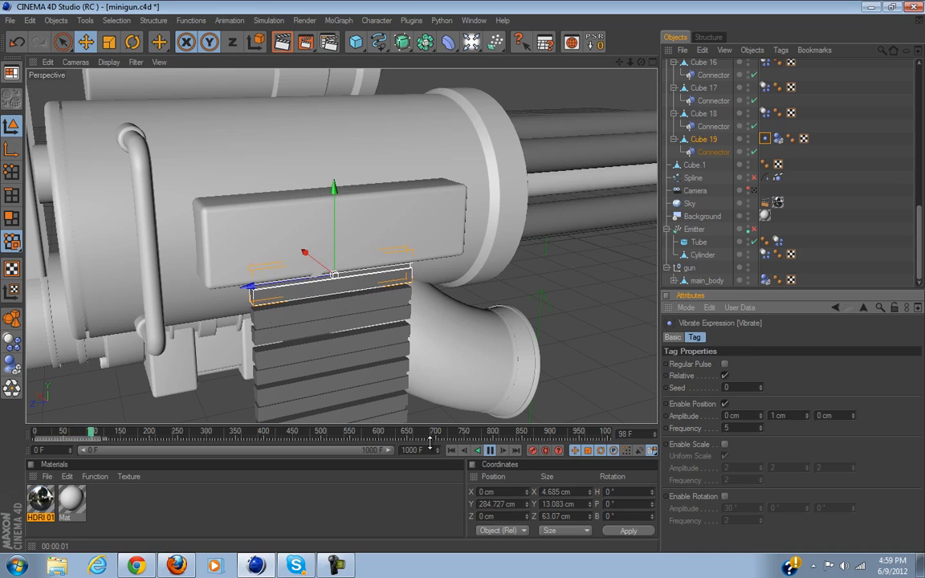
left_click(451, 450)
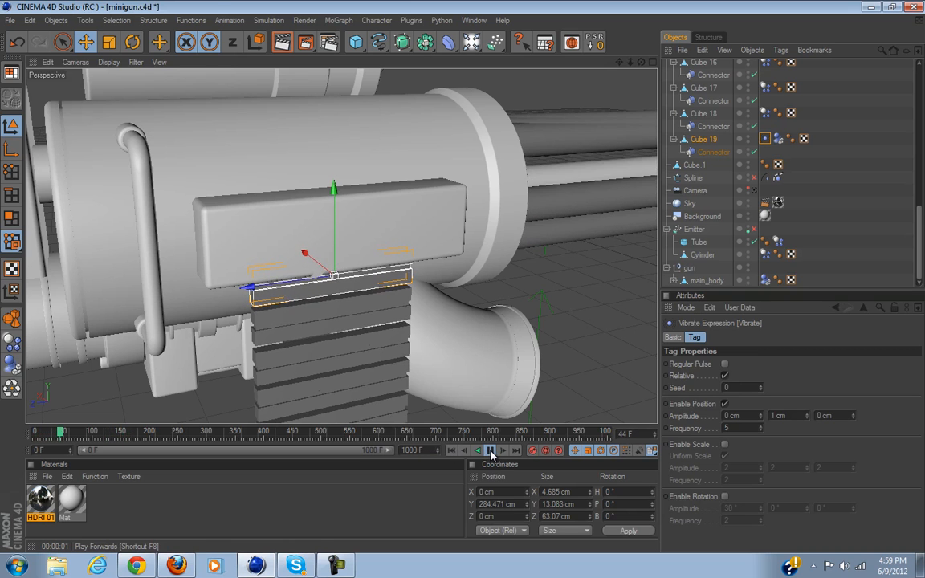
left_click(490, 450)
scroll(426, 371, "down", 5)
left_click_drag(425, 372, 416, 348, "alt")
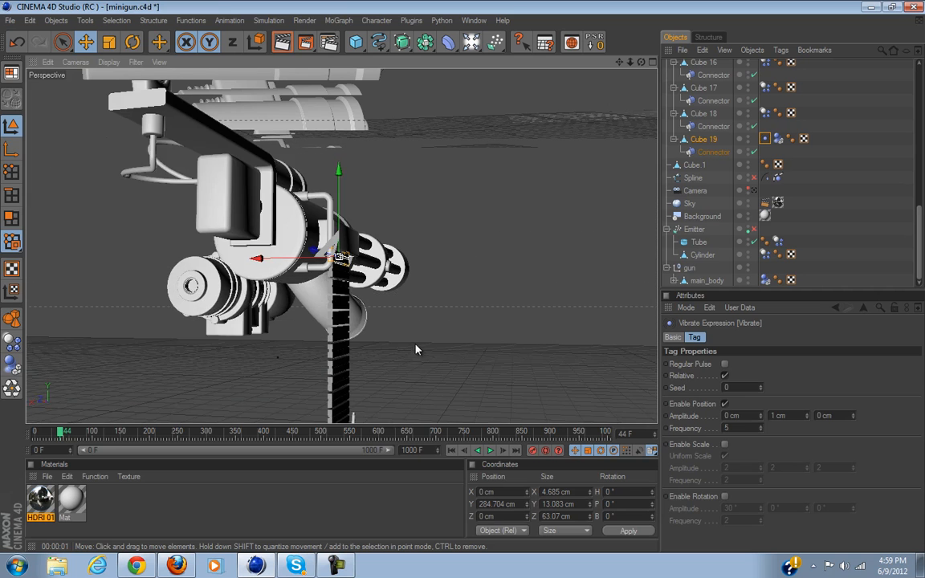
scroll(418, 350, "down", 4)
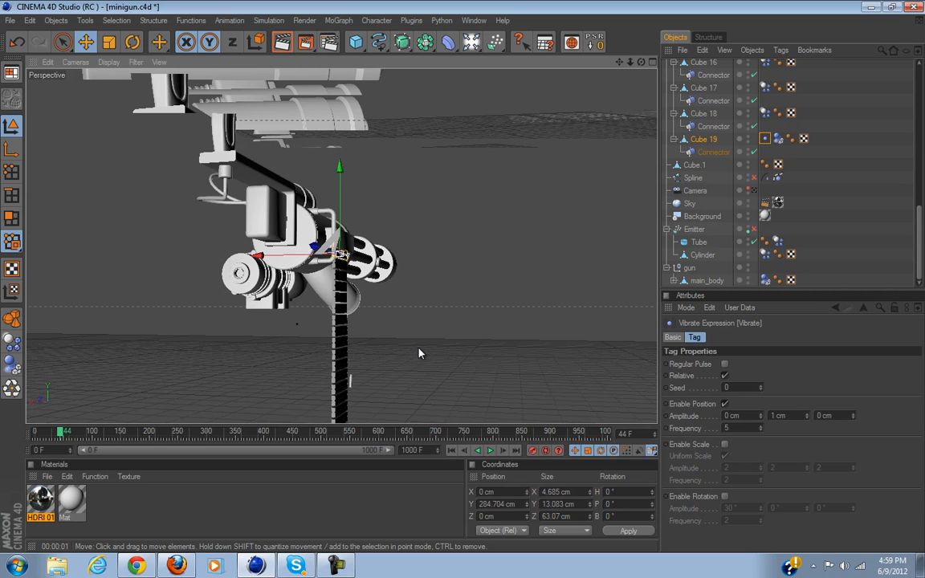
left_click(491, 451)
left_click(452, 450)
Set the Vibrate tag's Y position amplitude to 2 cm and its frequency to 8, and play the simulation.
left_click(797, 415)
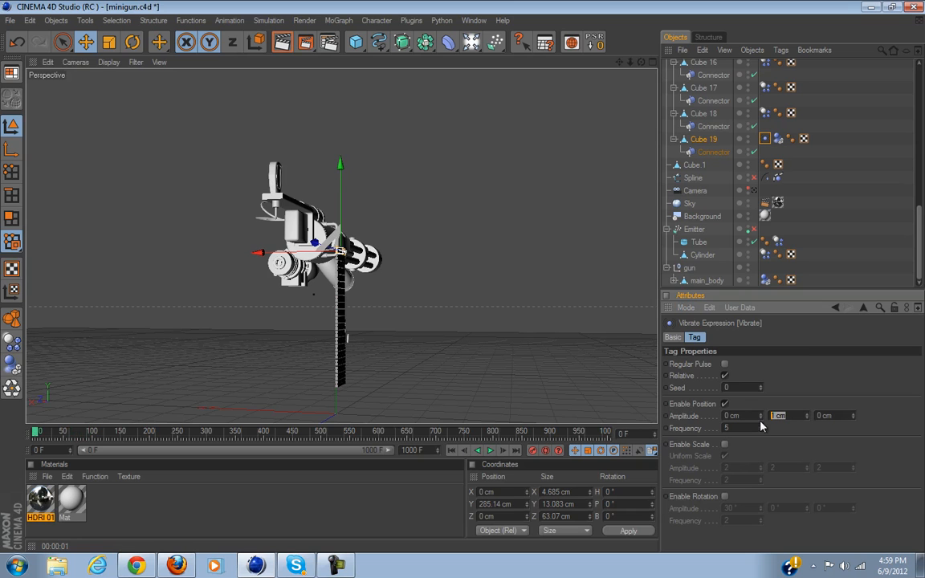
type("2")
key("Return")
left_click_drag(761, 428, 766, 377)
left_click_drag(741, 427, 573, 408)
left_click(490, 450)
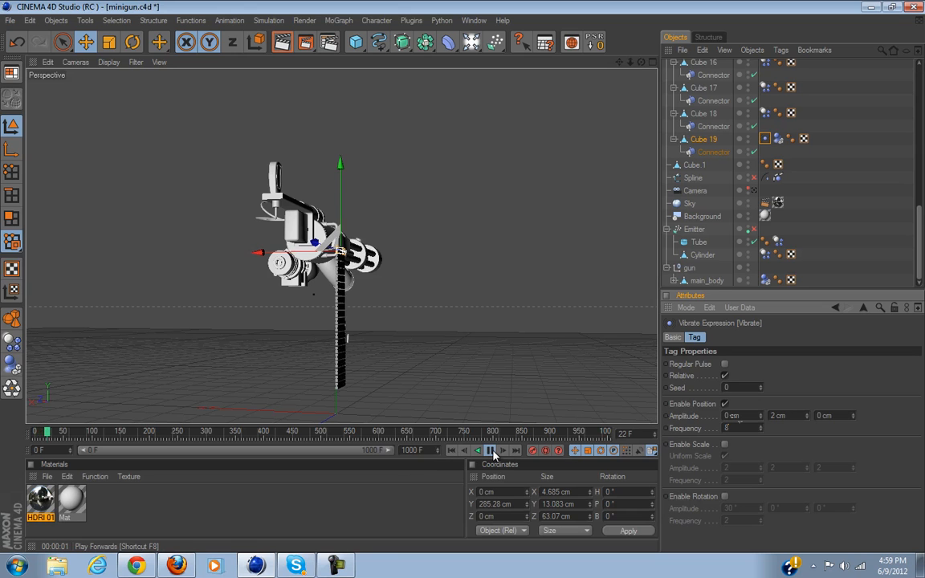
left_click(492, 452)
Set the X position amplitude to 2 cm, replay the simulation from the start, and rewind.
left_click_drag(752, 416, 567, 419)
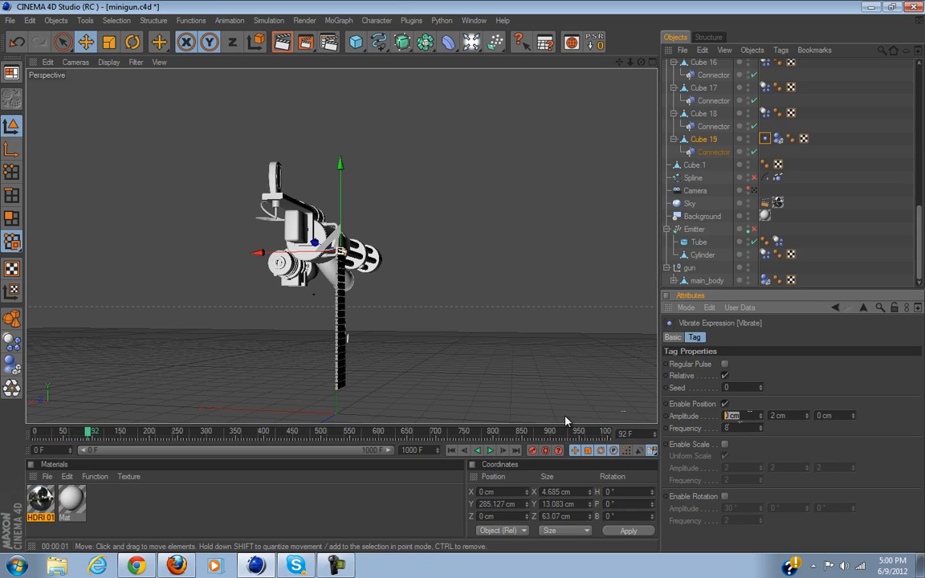
type("2")
key("Return")
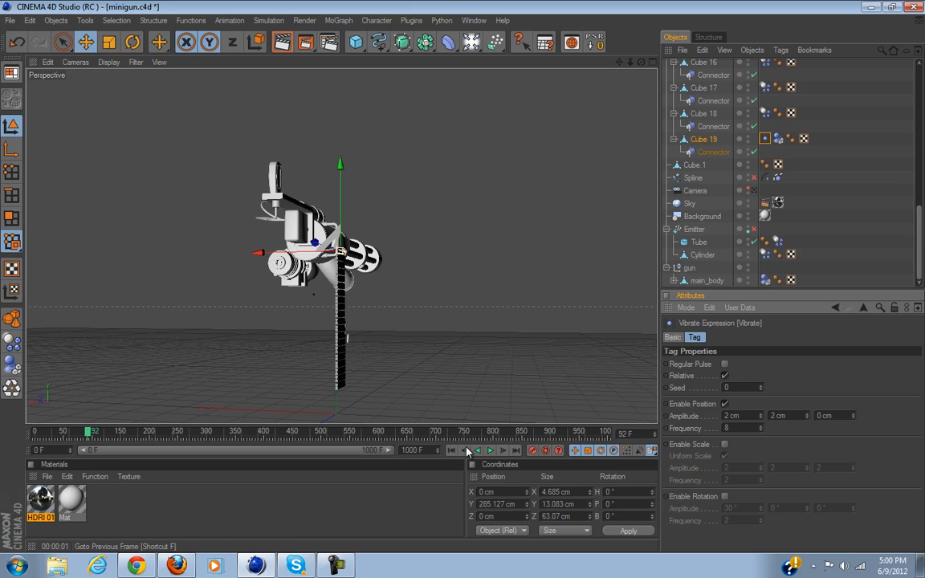
left_click(453, 456)
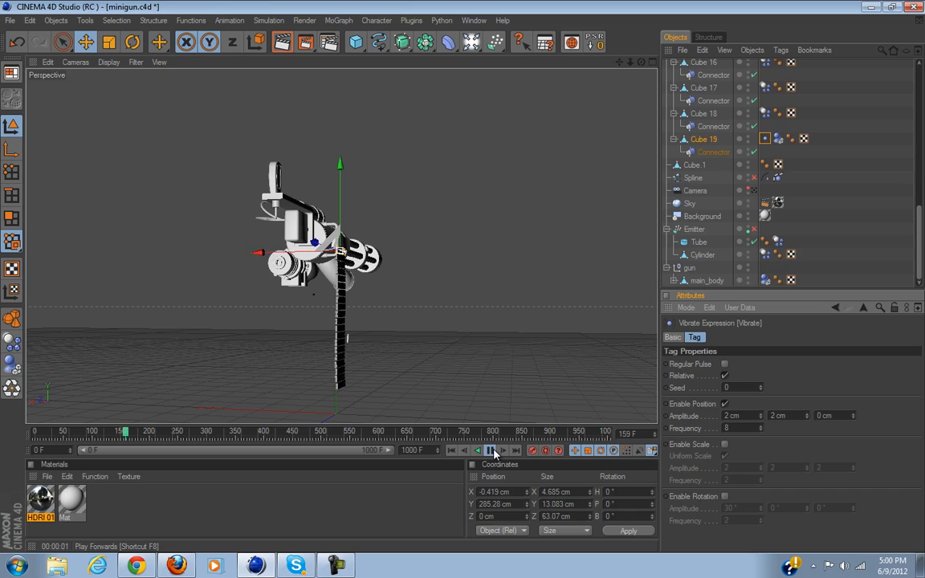
left_click(452, 451)
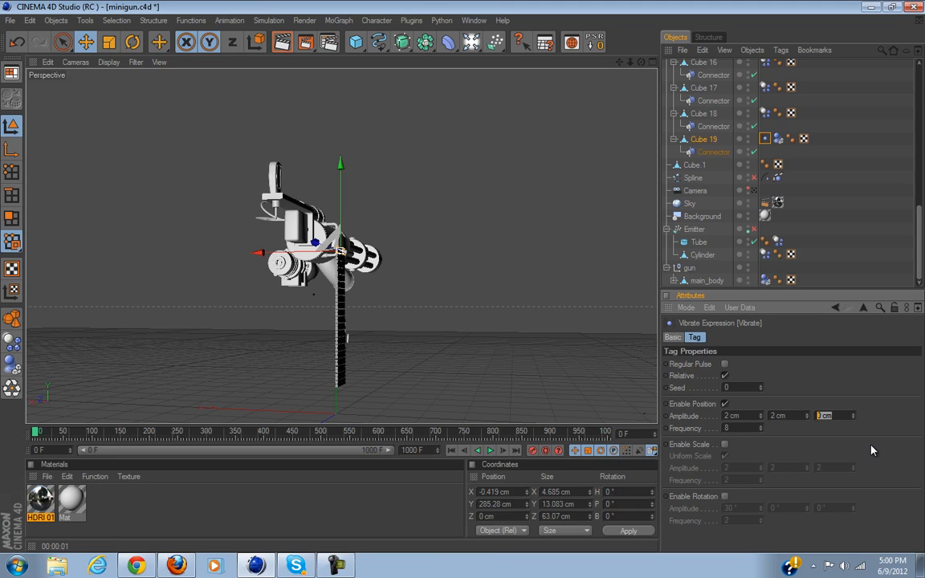
Set the Vibrate tag's Z position amplitude to 3 cm, play the simulation, and examine the top link up close.
type("3")
key("Return")
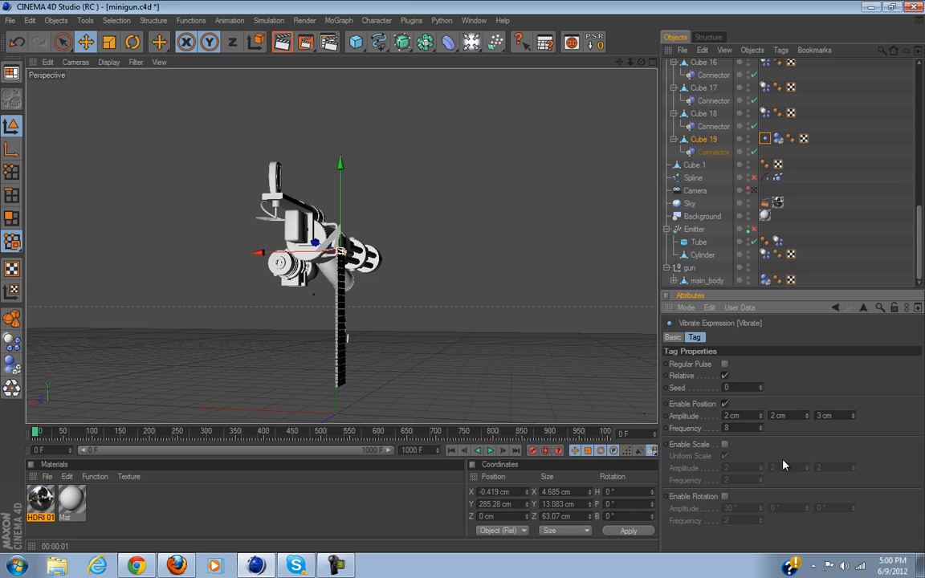
left_click(490, 451)
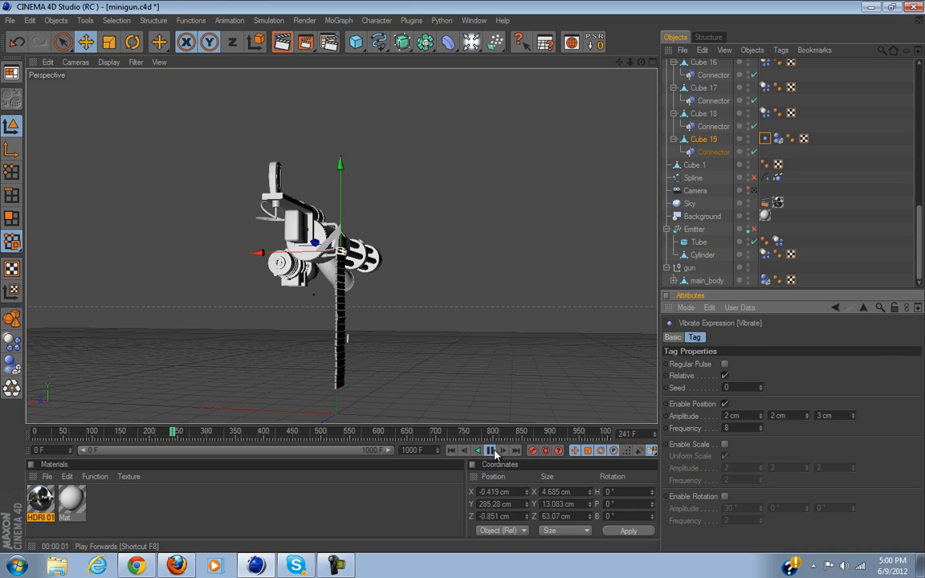
left_click(493, 452)
mouse_move(465, 282)
left_mouse_down("alt")
mouse_move(375, 333)
mouse_move(463, 279)
mouse_move(356, 223)
mouse_move(463, 281)
mouse_move(479, 278)
mouse_move(466, 275)
left_mouse_up("alt")
scroll(374, 314, "up", 10)
scroll(382, 312, "up", 5)
scroll(356, 223, "down", 5)
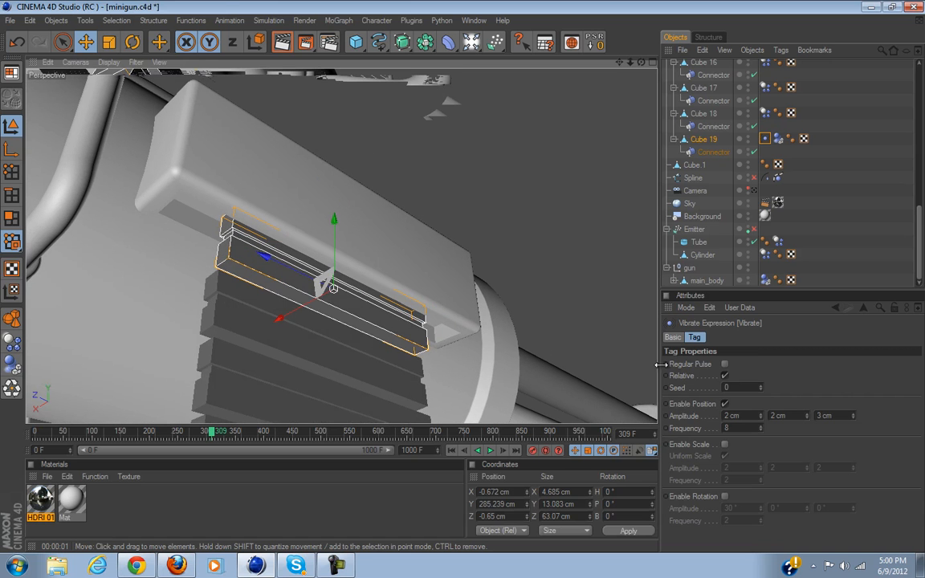
Set the Vibrate tag's Y position amplitude to 4 cm, replay the top link's shaking from frame 0, and rewind.
left_click_drag(788, 415, 707, 409)
type("4")
key("Return")
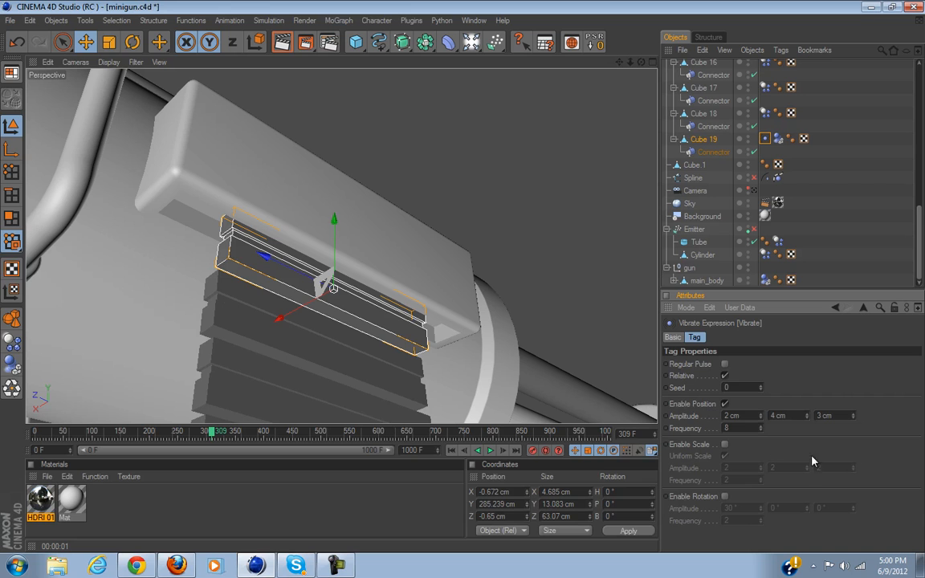
left_click(452, 449)
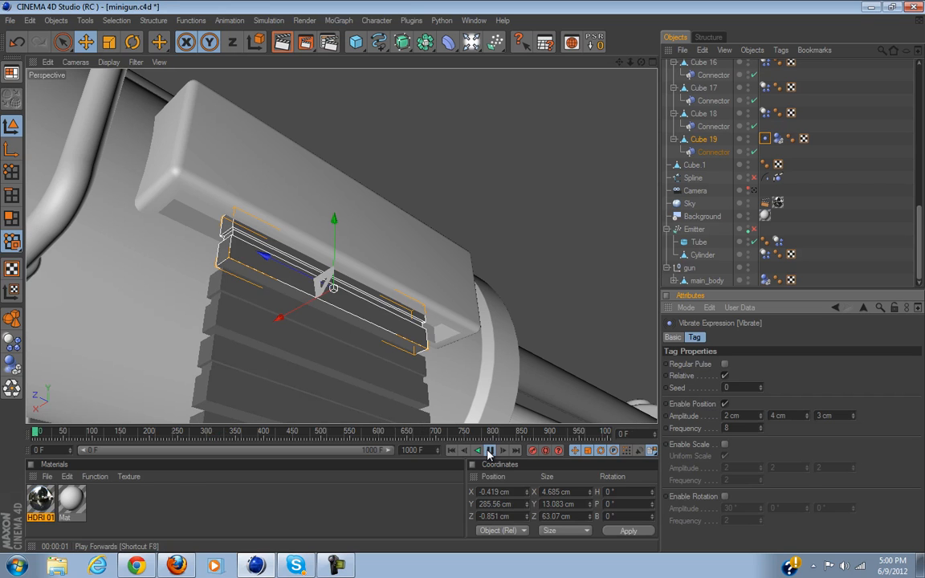
left_click(490, 451)
left_click(451, 450)
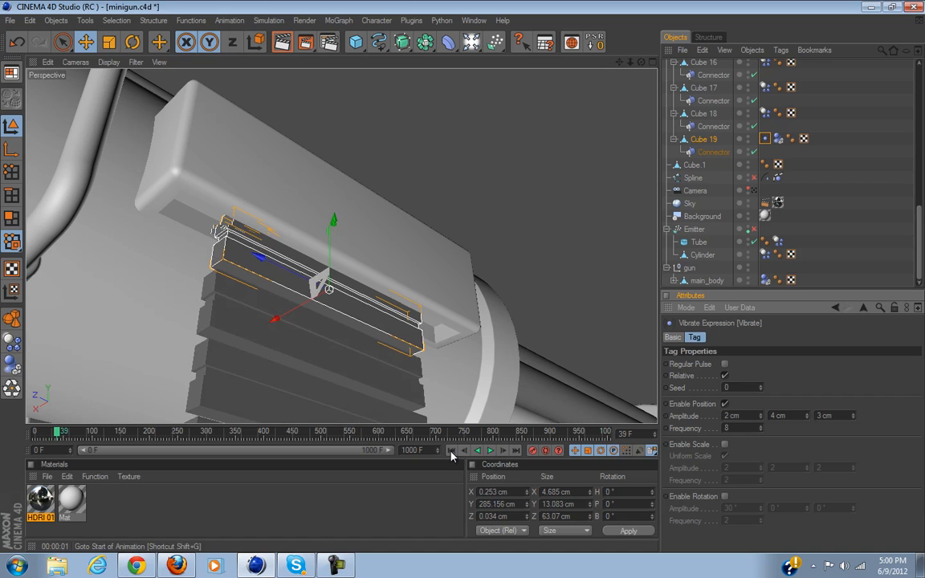
Play the simulation with the whole minigun in view to examine how the full belt shakes.
scroll(436, 339, "down", 10)
scroll(436, 338, "down", 1)
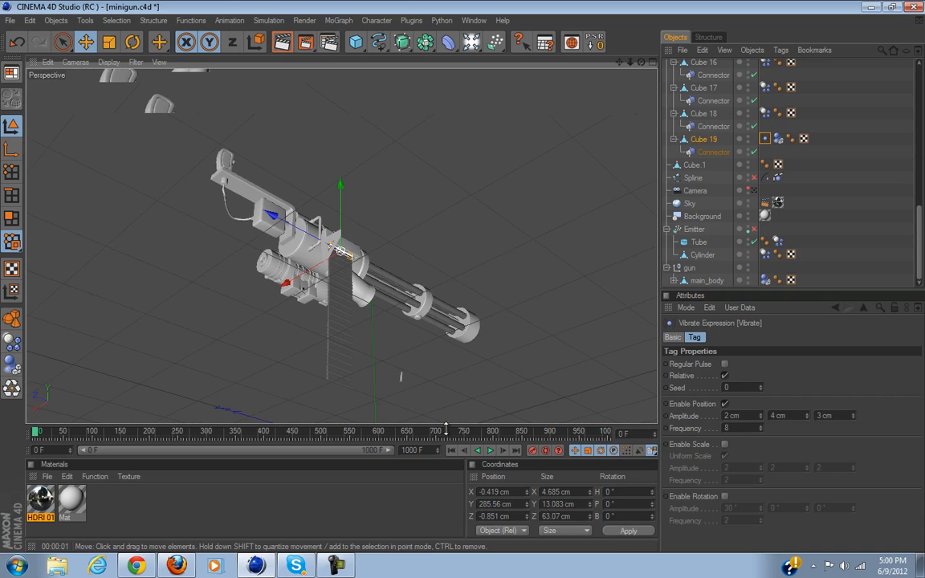
left_click_drag(462, 270, 458, 201, "alt")
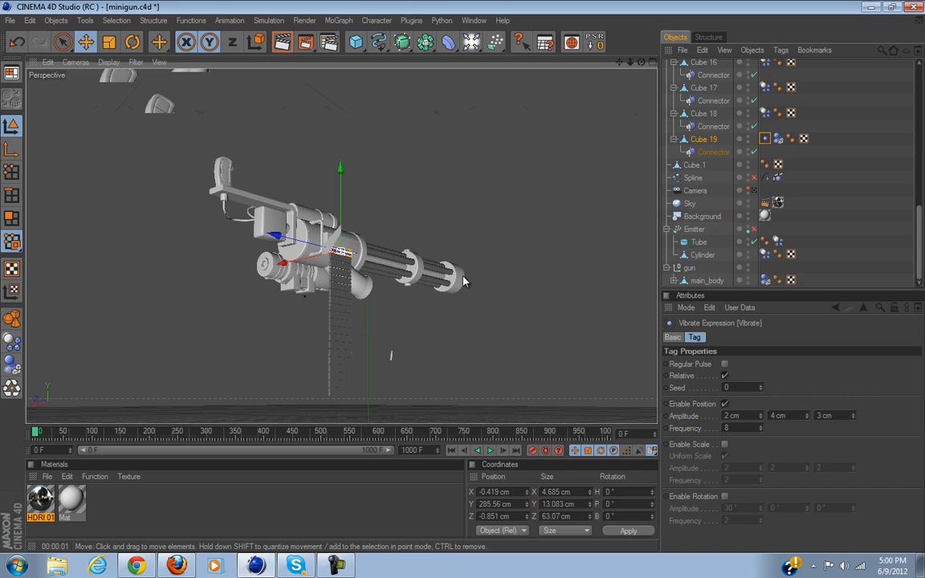
left_click(489, 452)
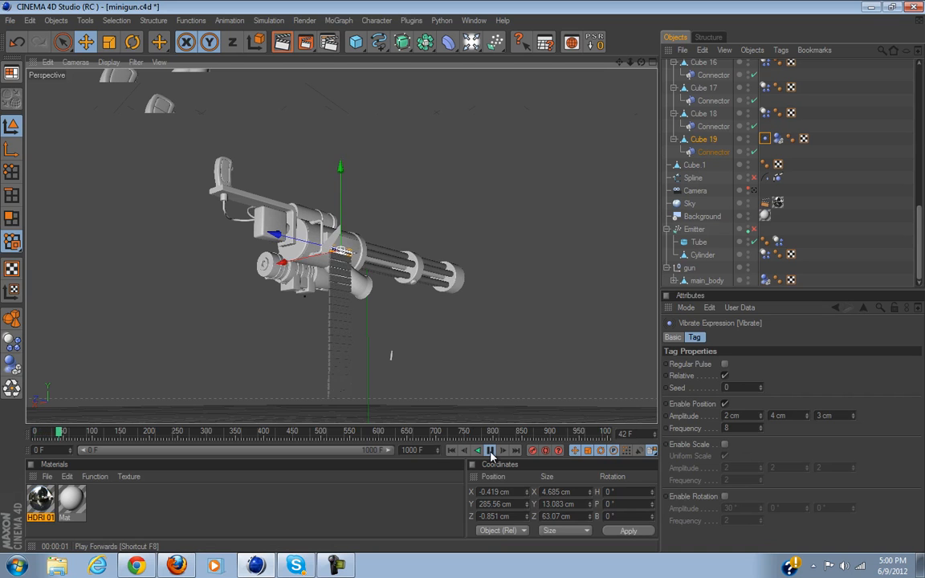
left_click(491, 451)
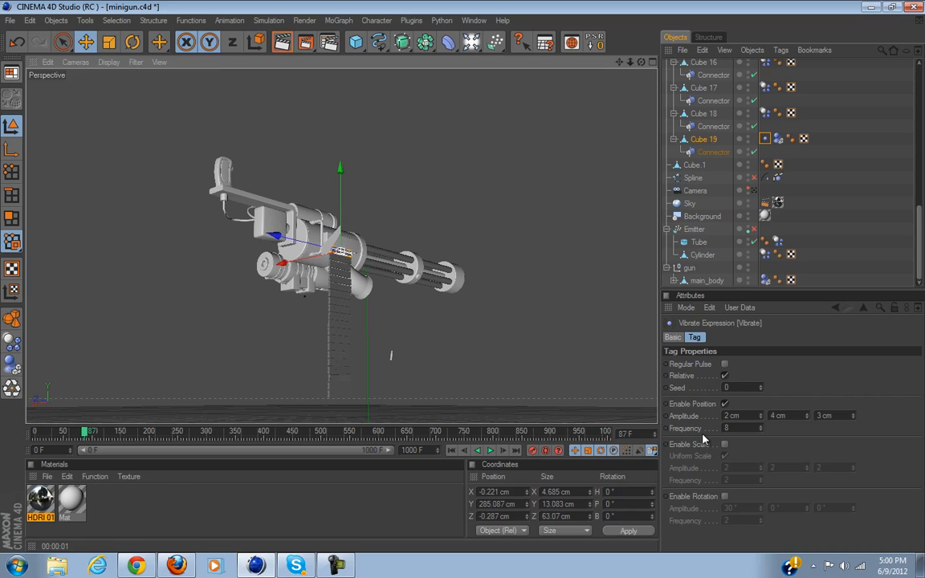
Set the Vibrate tag's X position amplitude to 3 cm, replay the simulation from the start, and rewind.
left_click(730, 416)
type("1")
key("Return")
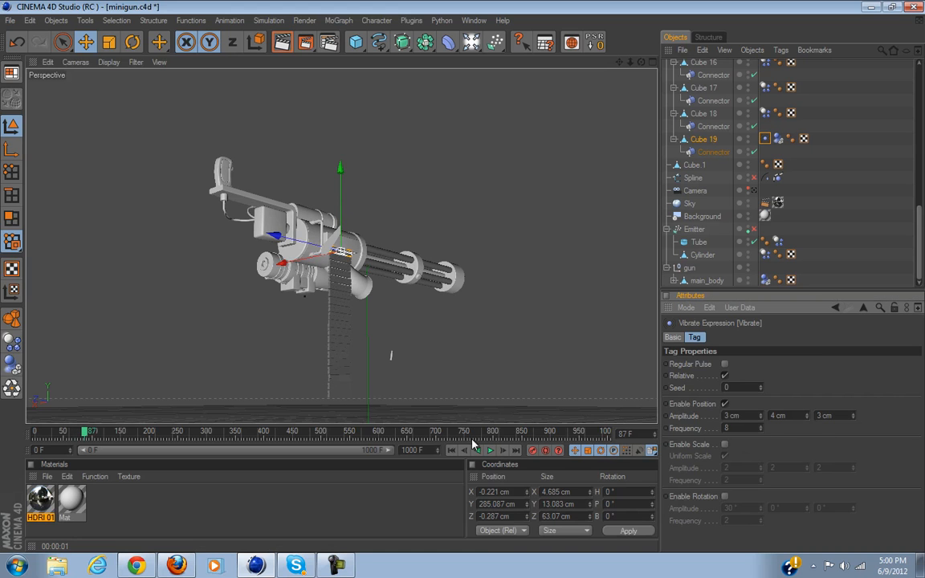
left_click(452, 451)
left_click(490, 450)
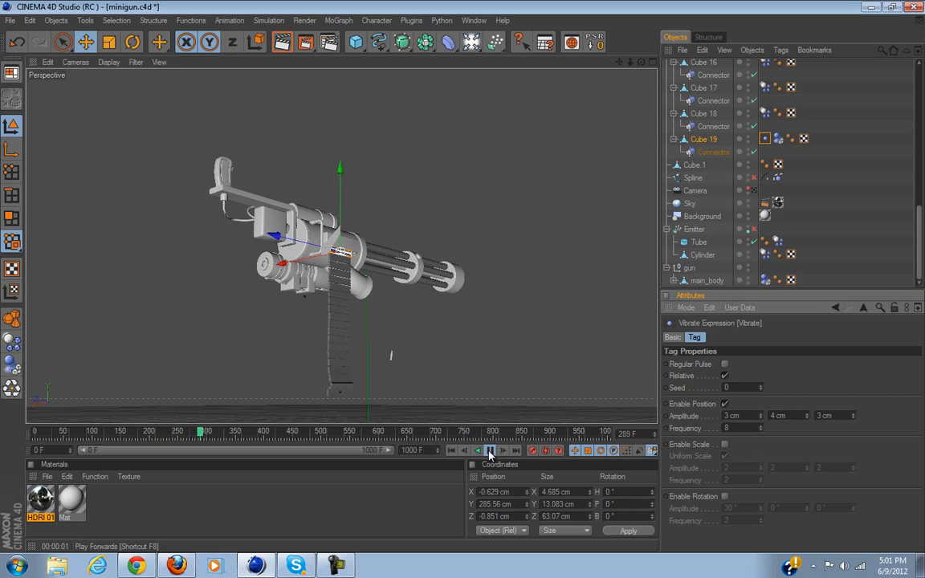
left_click(490, 452)
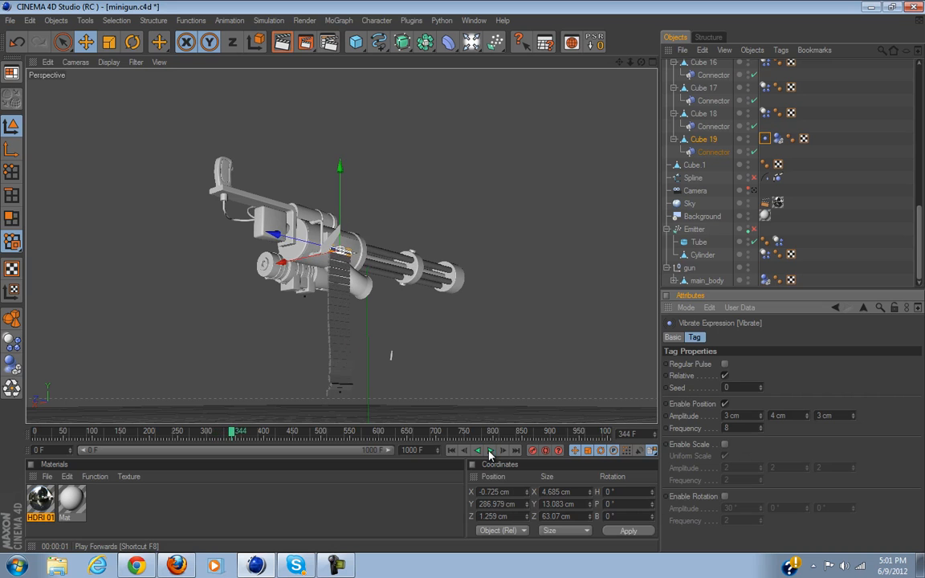
left_click(452, 452)
Delete the Vibrate tag from the belt's top link, Cube 19.
left_click_drag(411, 363, 407, 318, "alt")
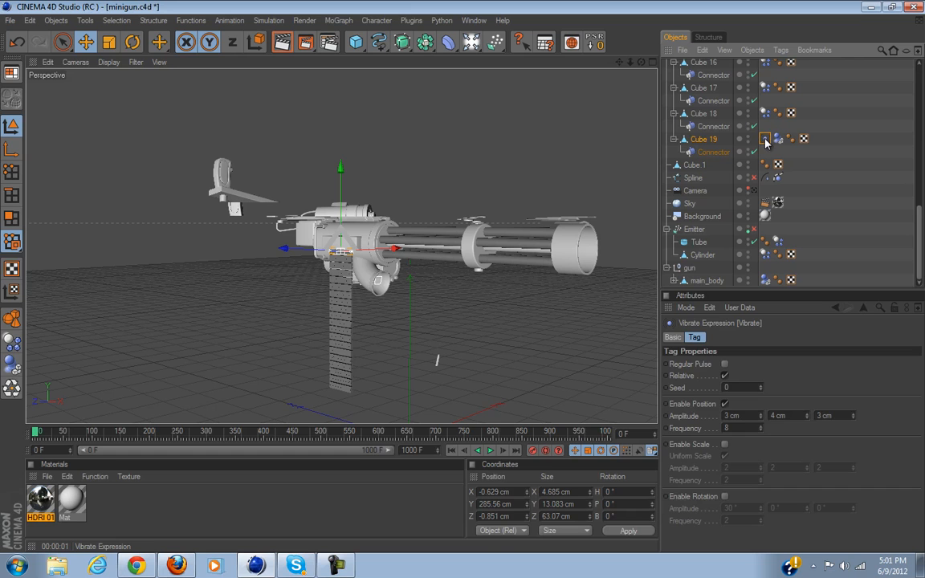
key("Delete")
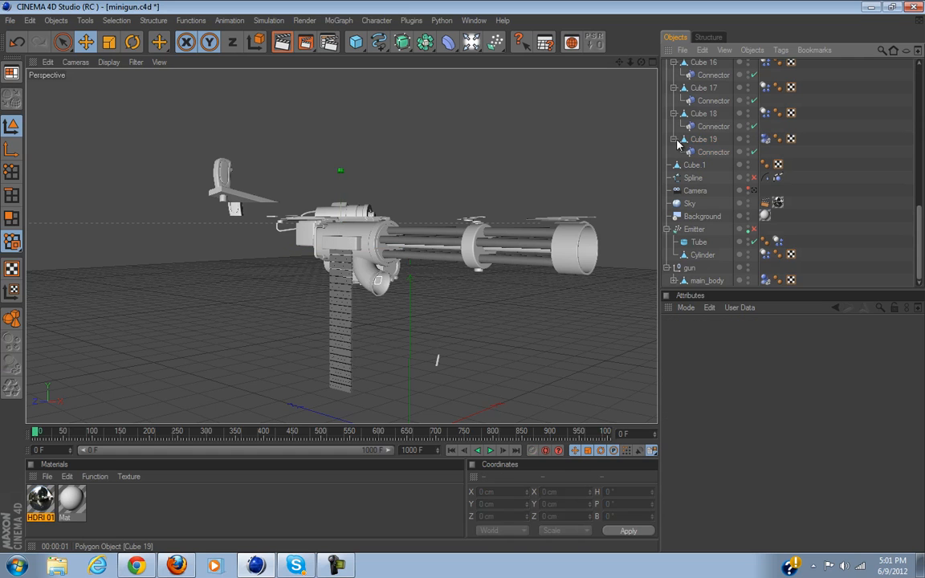
Nest the belt group under the Cube.1 feed box and rename that parent "belt assembly".
scroll(691, 120, "up", 10)
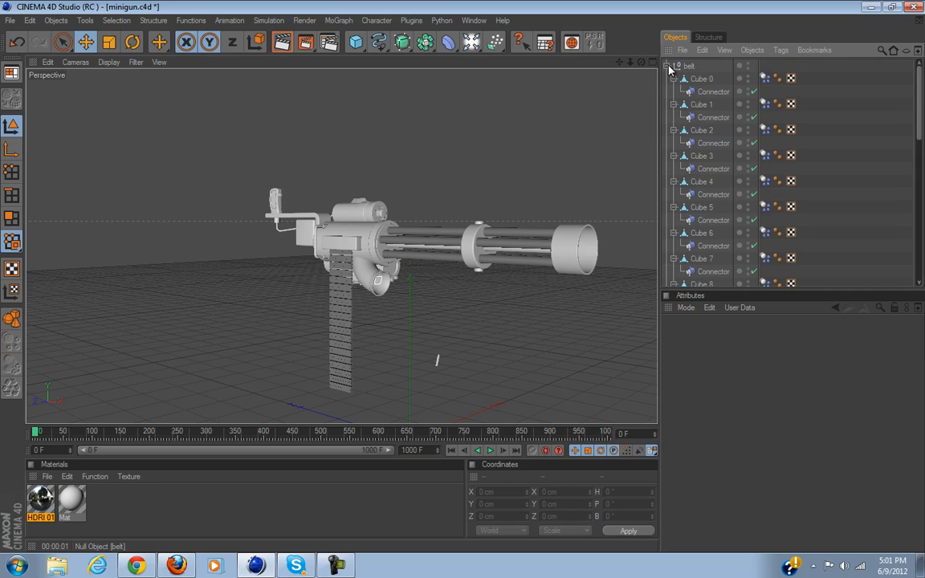
left_click(668, 66)
left_click(691, 66)
left_click_drag(691, 79, 693, 68)
double_click(693, 67)
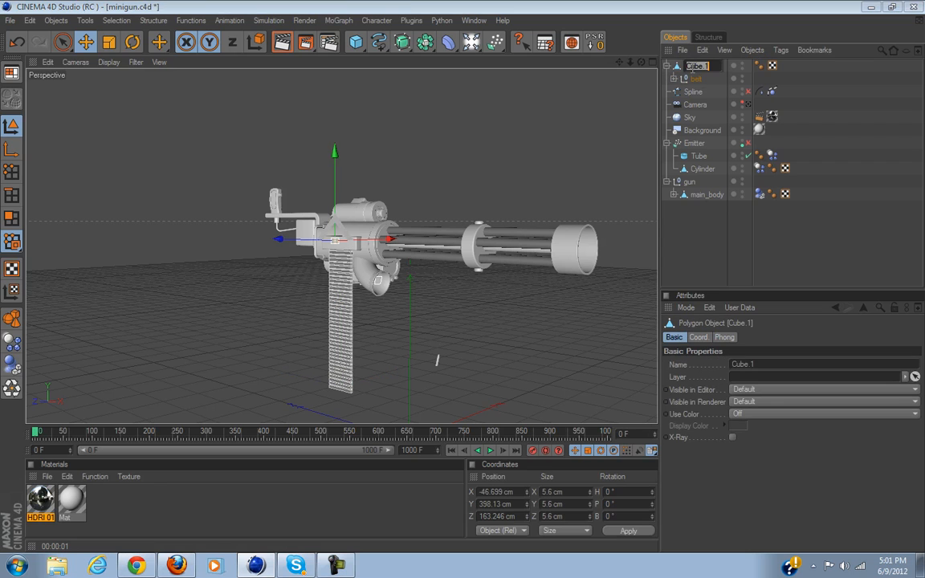
type("bi")
type("lt assembly")
key("Return")
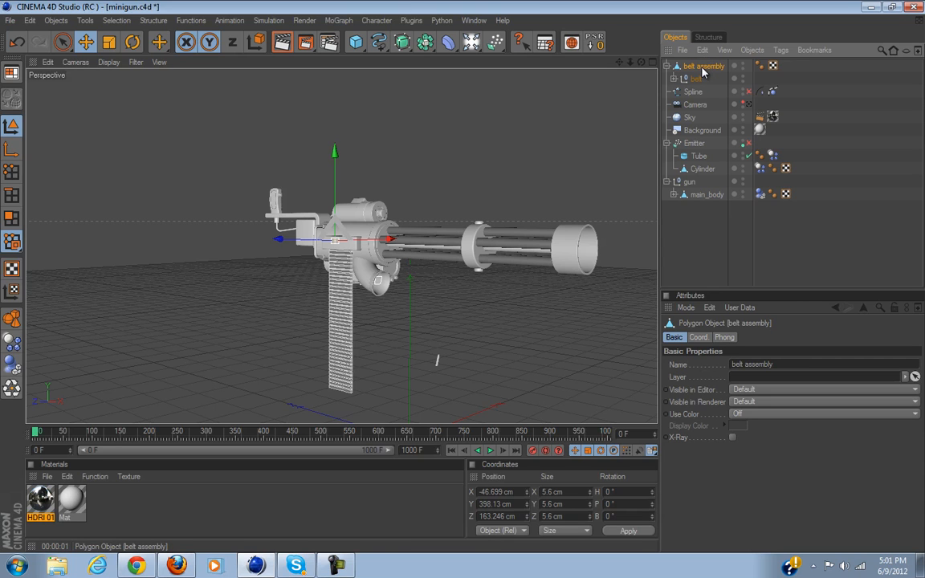
Make the belt assembly a child of the gun's main_body, test-play the simulation, and rewind.
left_click_drag(703, 72, 698, 196)
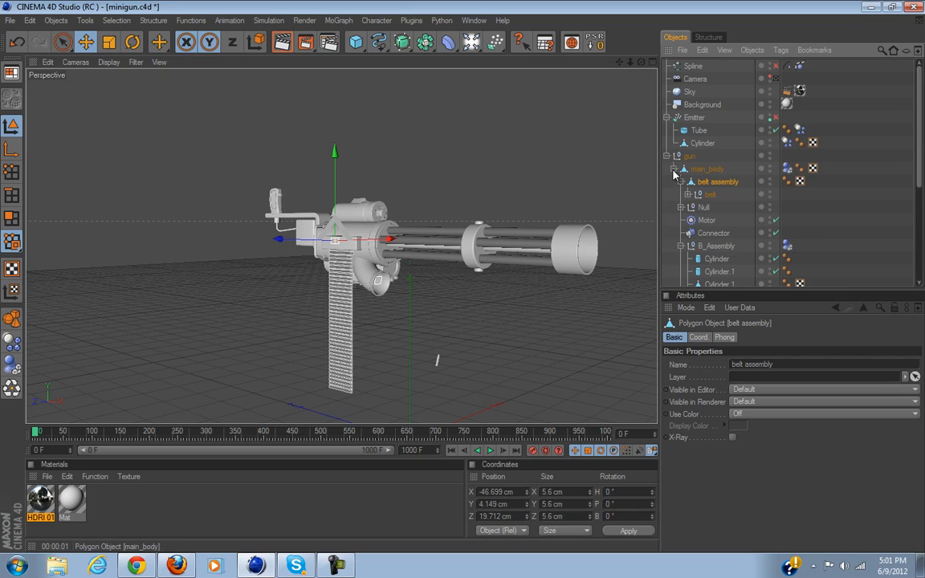
left_click(675, 170)
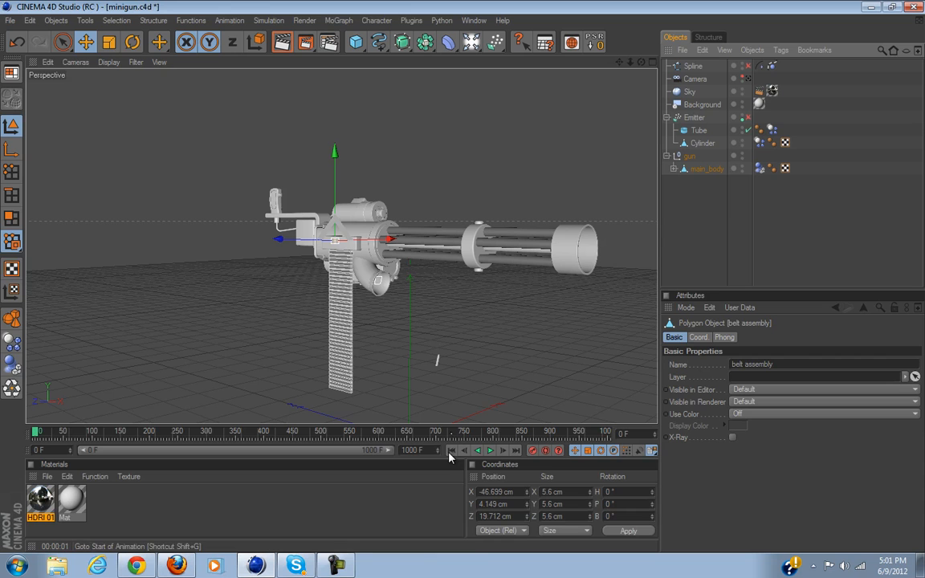
left_click(491, 451)
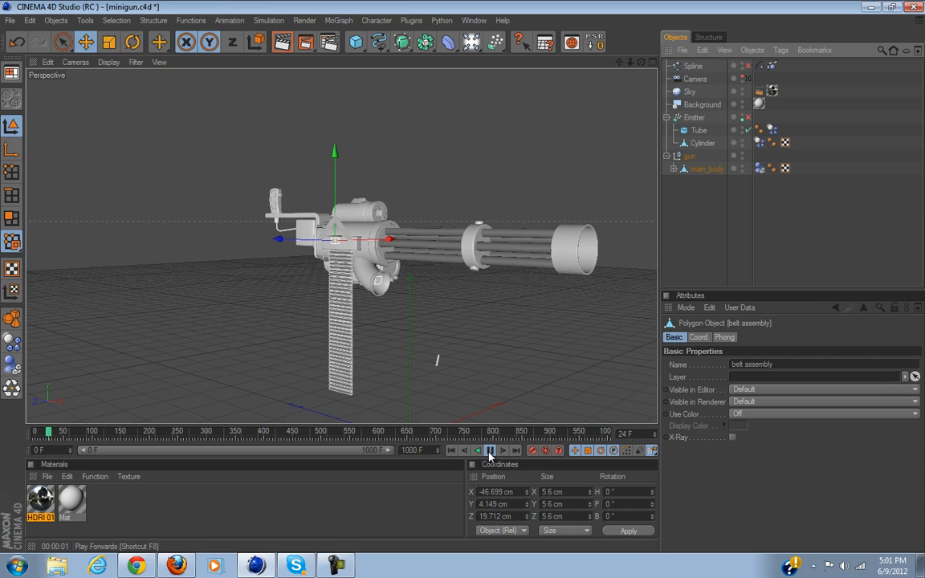
left_click(490, 452)
left_click(453, 452)
Deselect everything, enable the shell Emitter, play the simulation with the belt in place, and rewind to frame 0.
left_click(734, 226)
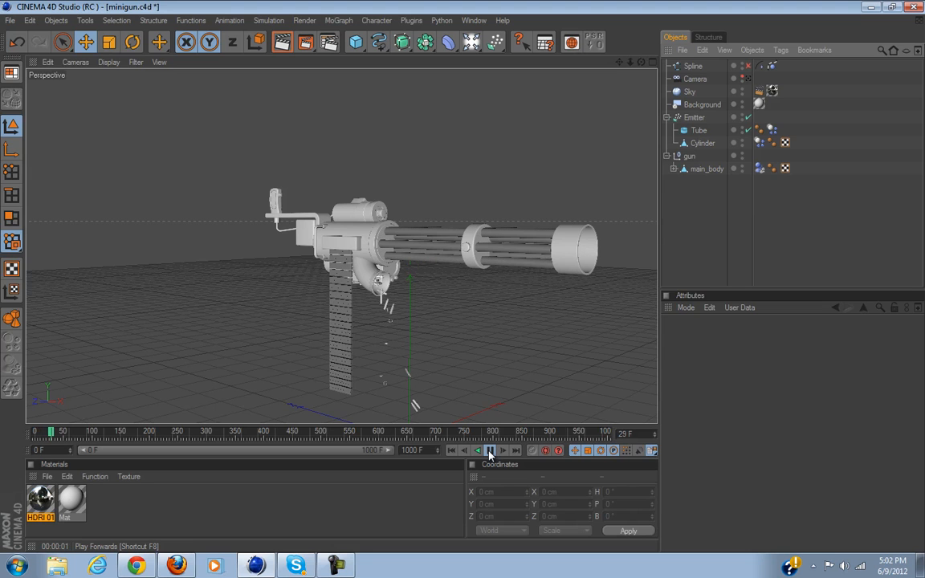
left_click(490, 451)
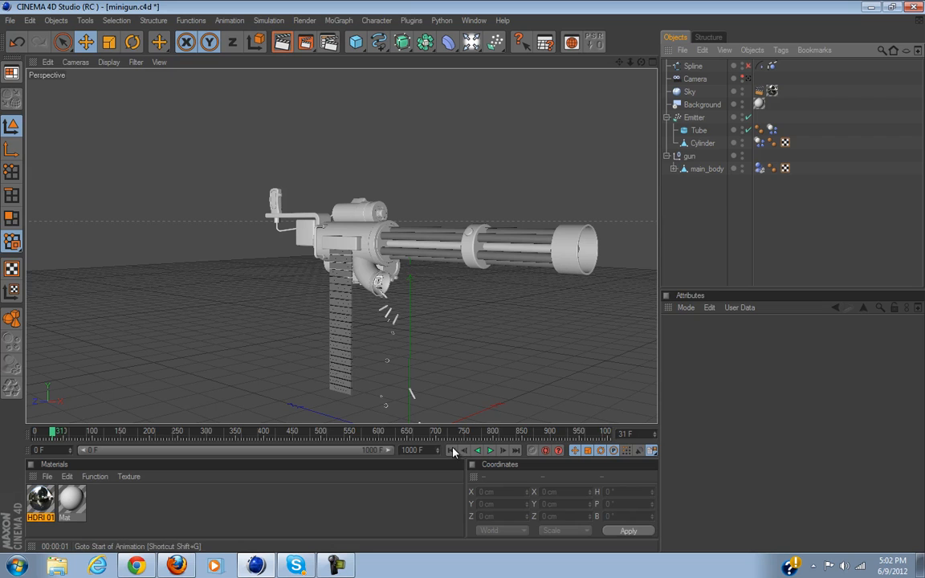
left_click(452, 450)
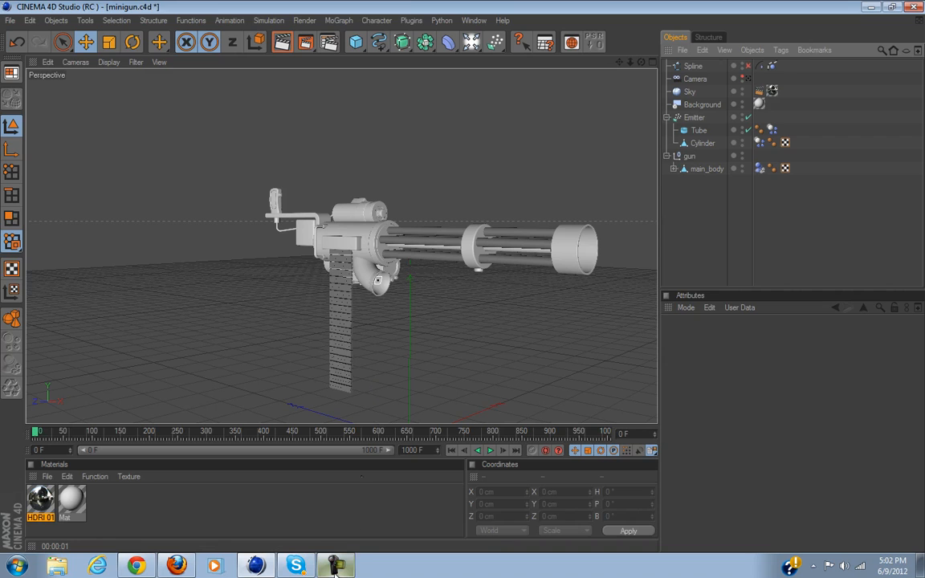
left_click(337, 566)
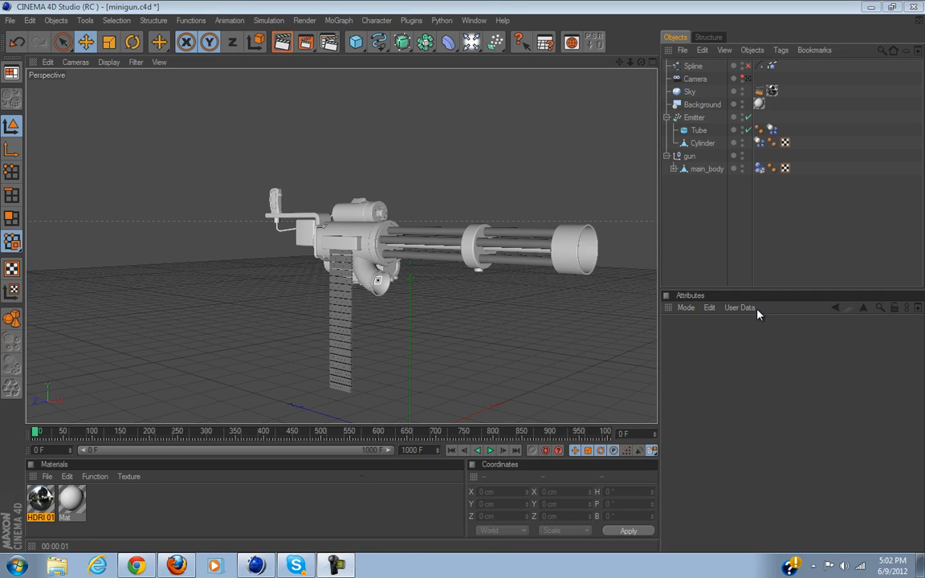